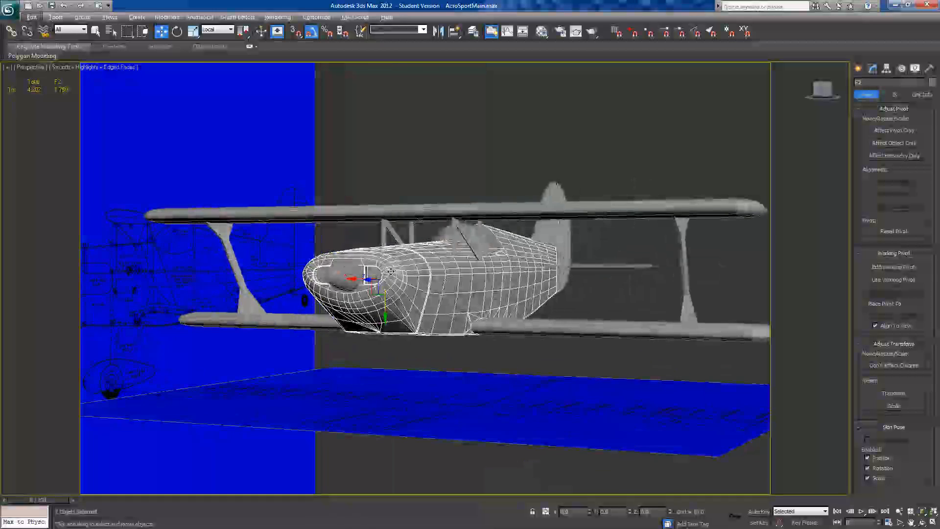
# Step: Examine the strut details on the Acro Sport plan image in Windows Photo Viewer and return to the biplane model
pyautogui.keyDown('alt'); pyautogui.moveTo(297, 314); pyautogui.dragTo(431, 231, button='middle'); pyautogui.keyUp('alt')
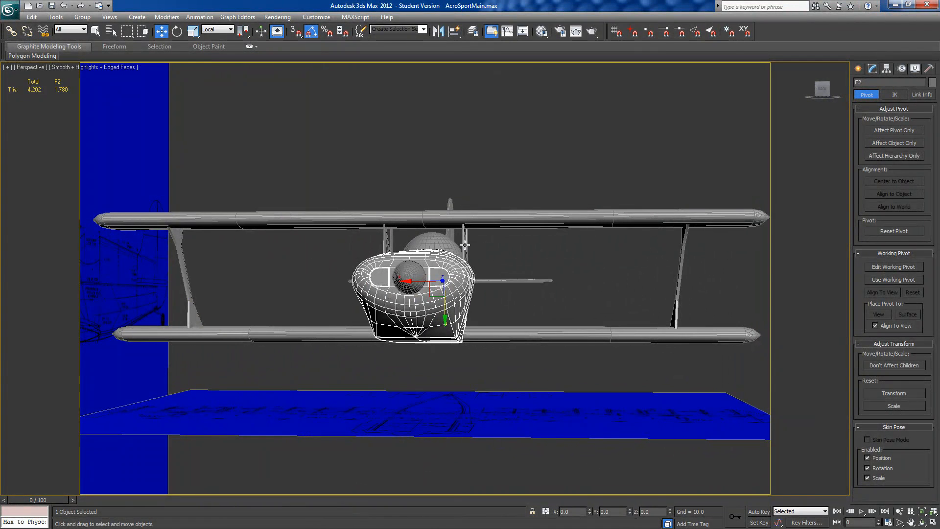
pyautogui.moveTo(0, 198); pyautogui.dragTo(347, 6)
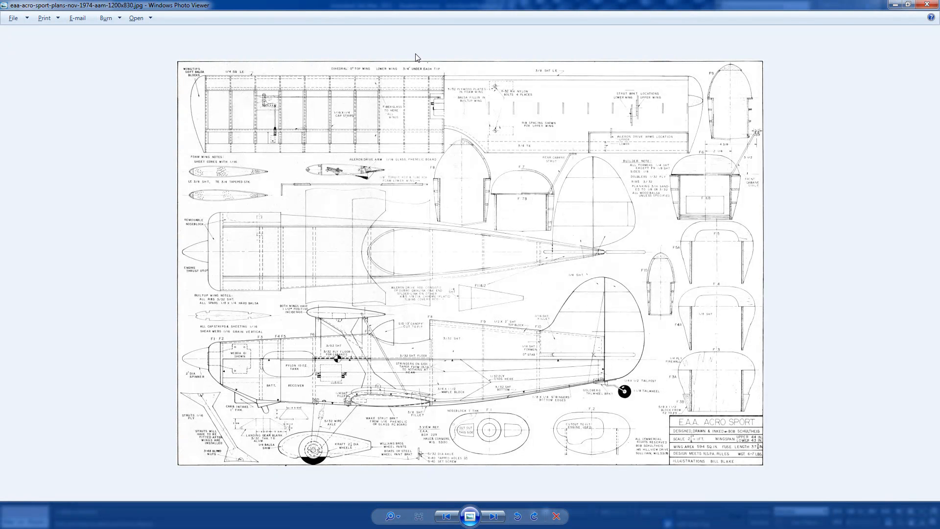
pyautogui.moveTo(425, 7); pyautogui.dragTo(0, 29)
pyautogui.keyDown('alt'); pyautogui.moveTo(497, 274); pyautogui.dragTo(421, 286, button='middle'); pyautogui.keyUp('alt')
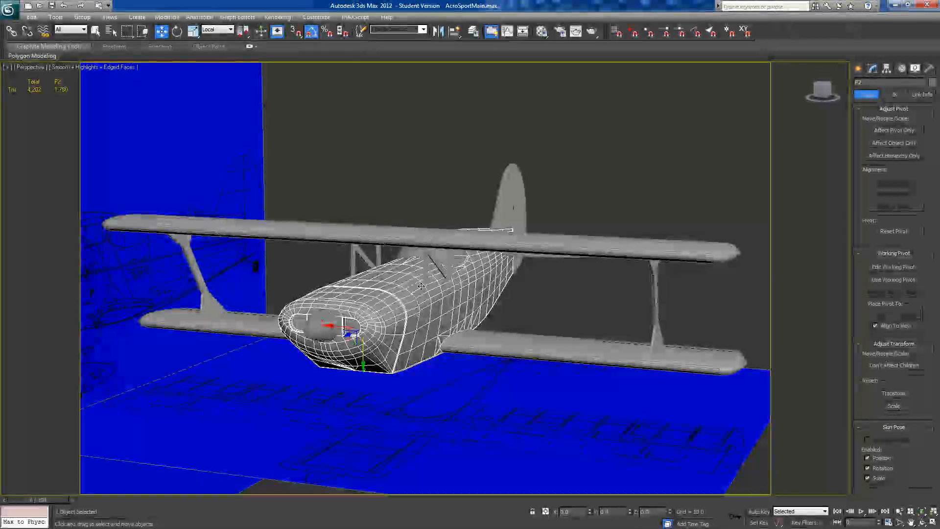
# Step: Make the fuselage see-through and show the biplane from the front in an orthographic view
pyautogui.hotkey('alt', 'x')
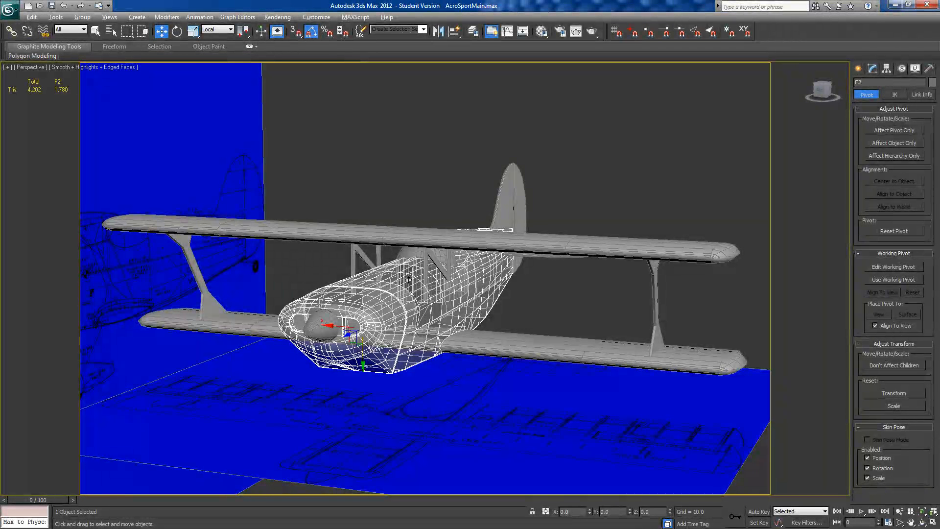
pyautogui.keyDown('alt'); pyautogui.moveTo(431, 313); pyautogui.dragTo(494, 309, button='middle'); pyautogui.keyUp('alt')
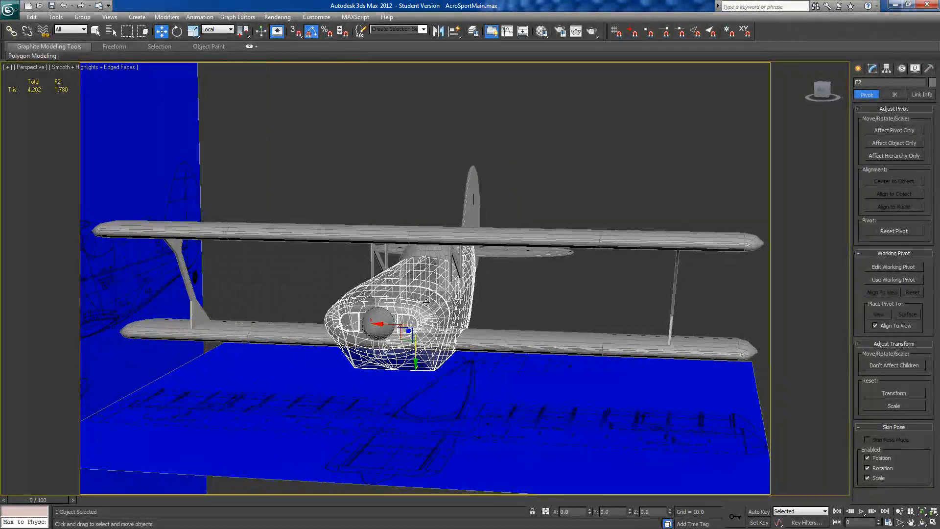
pyautogui.click(822, 91)
pyautogui.scroll(10, 430, 340)
pyautogui.scroll(3, 435, 342)
pyautogui.scroll(-7, 439, 342)
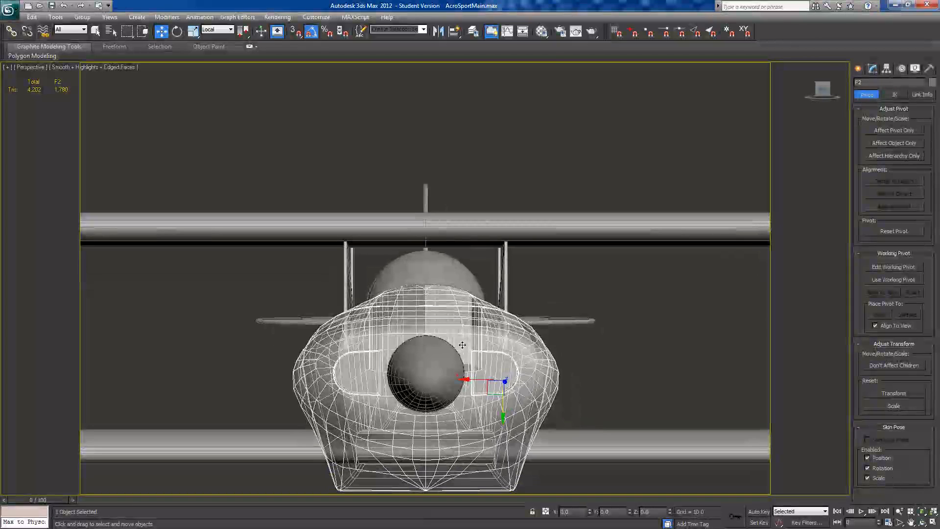
pyautogui.press('u')
pyautogui.moveTo(508, 394); pyautogui.dragTo(443, 385, button='middle')
pyautogui.scroll(2, 447, 370)
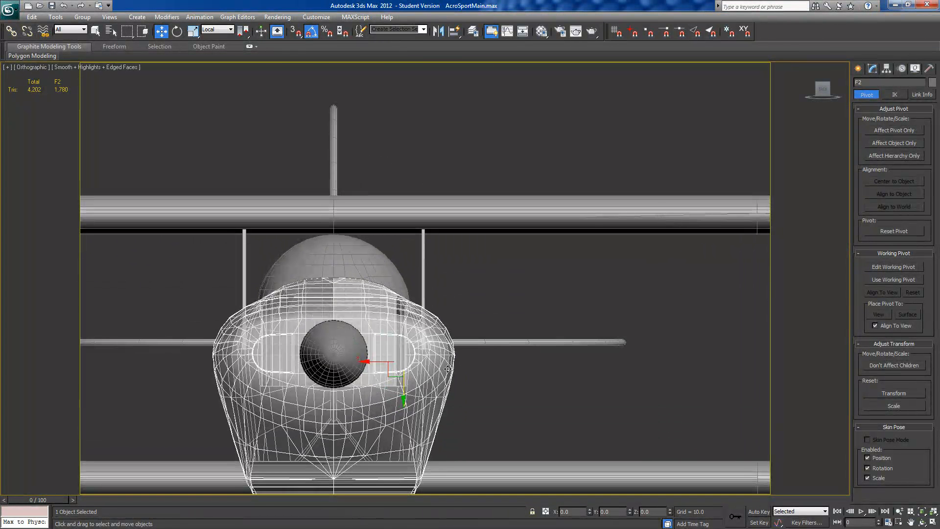
# Step: Center the pivot of the vertical strut Line003 on the object and lower it to the strut's base inside the fuselage
pyautogui.click(422, 283)
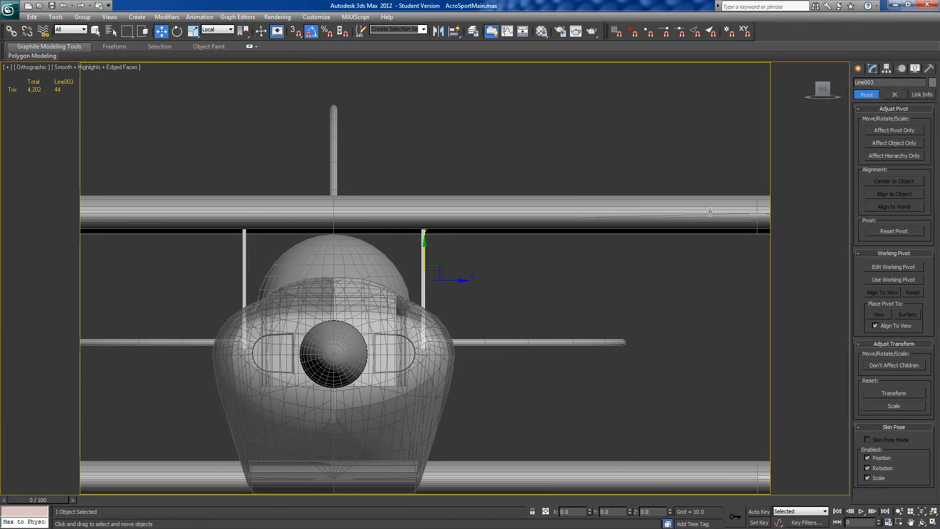
pyautogui.click(891, 131)
pyautogui.click(888, 183)
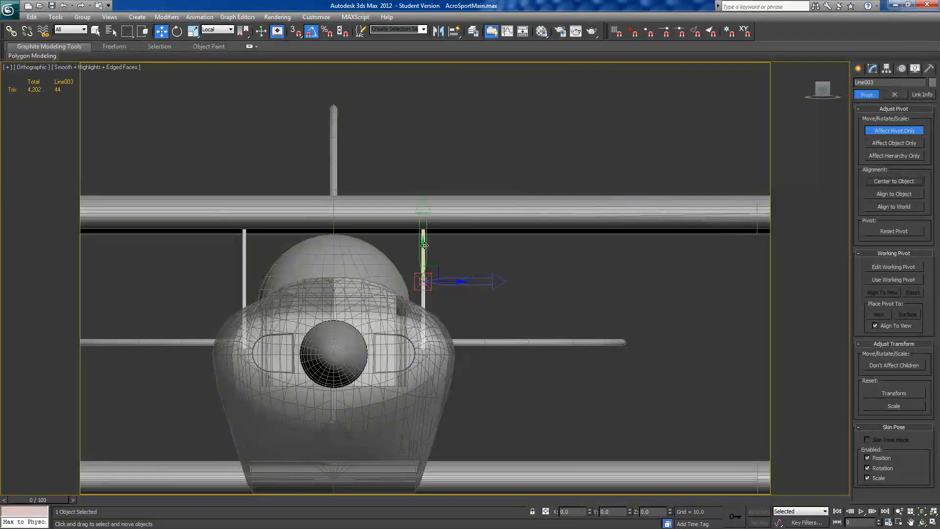
pyautogui.moveTo(422, 245); pyautogui.dragTo(419, 314)
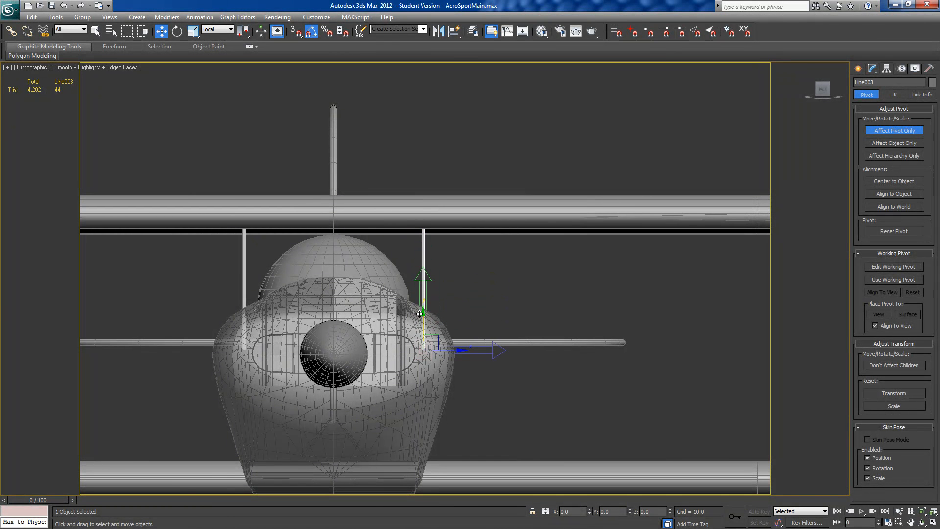
pyautogui.click(869, 130)
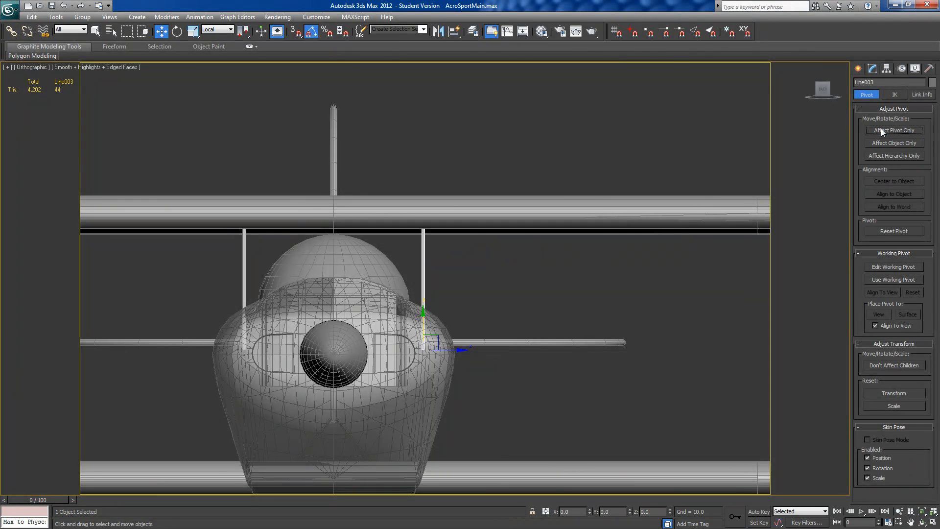
# Step: Rotate strut Line003 outward by 30 degrees about its base in the front view
pyautogui.click(178, 34)
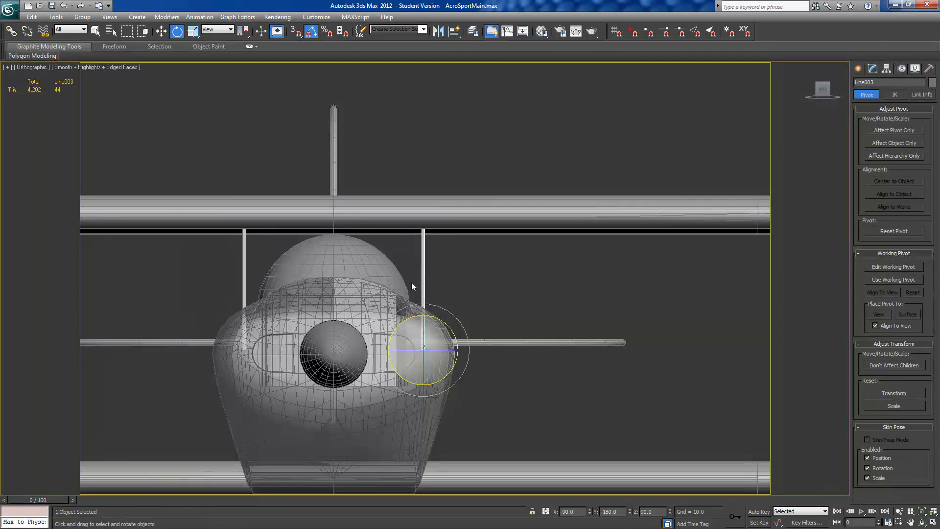
pyautogui.moveTo(436, 319); pyautogui.dragTo(446, 324)
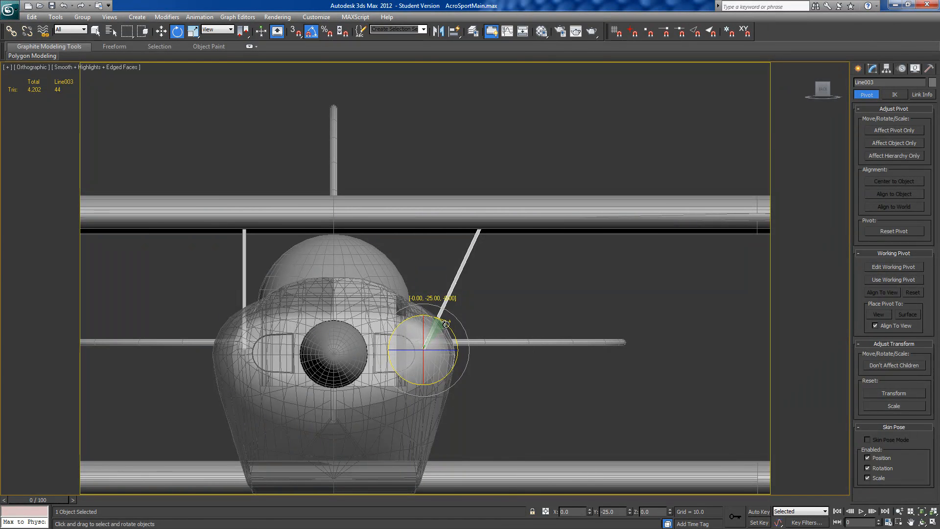
pyautogui.moveTo(445, 324); pyautogui.dragTo(448, 324)
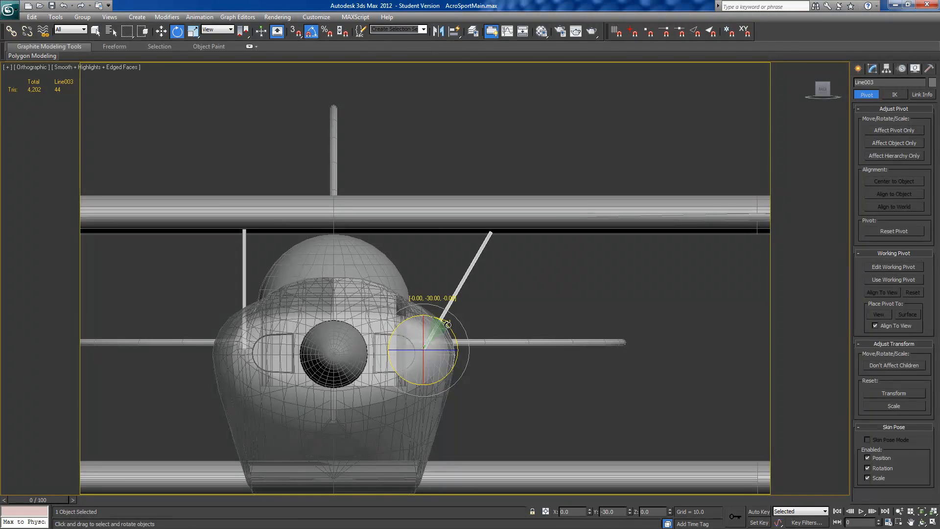
pyautogui.moveTo(447, 324); pyautogui.dragTo(447, 325)
# Step: Compare the Local and View reference coordinate systems on the tilted strut's move axes
pyautogui.moveTo(527, 327)
pyautogui.keyDown('alt'); pyautogui.mouseDown(button='middle')
pyautogui.moveTo(471, 320)
pyautogui.moveTo(510, 327)
pyautogui.mouseUp(button='middle'); pyautogui.keyUp('alt')
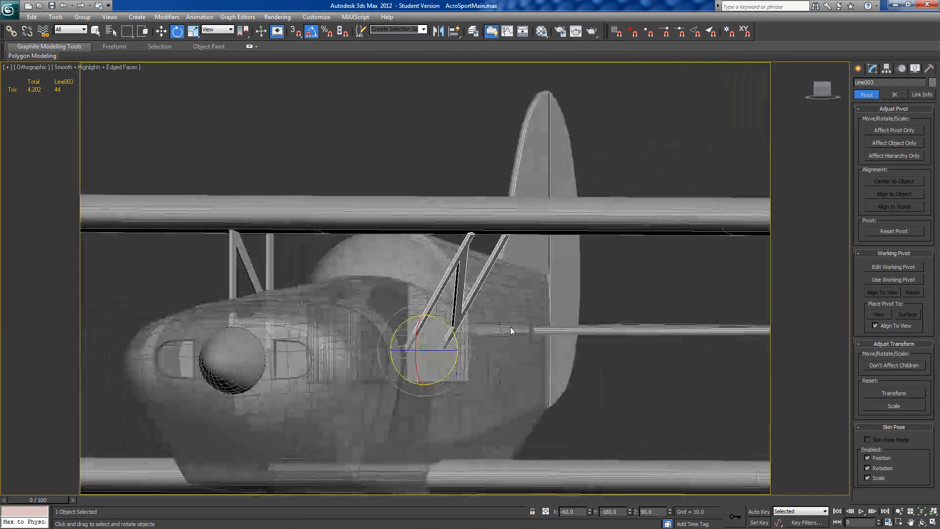
pyautogui.click(161, 31)
pyautogui.click(215, 29)
pyautogui.click(209, 29)
pyautogui.click(210, 29)
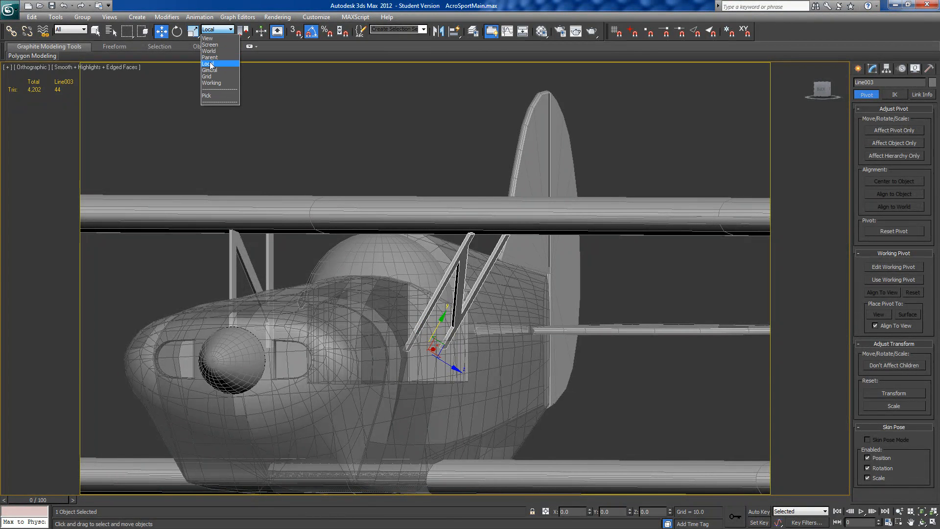
pyautogui.click(211, 63)
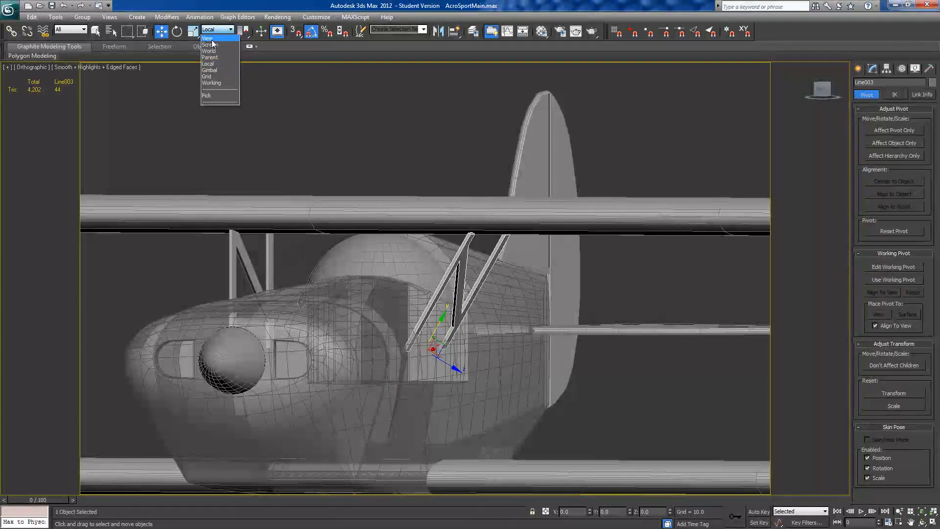
pyautogui.click(213, 39)
pyautogui.keyDown('alt'); pyautogui.moveTo(389, 282); pyautogui.dragTo(485, 269, button='middle'); pyautogui.keyUp('alt')
# Step: Examine the tilted strut's move axes in the Screen and Parent reference coordinate systems
pyautogui.click(217, 31)
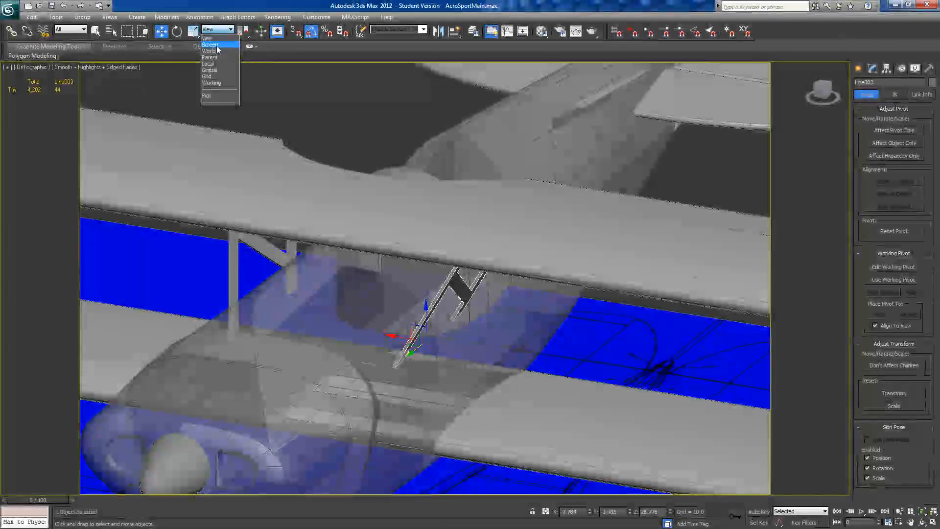
pyautogui.click(210, 45)
pyautogui.keyDown('alt'); pyautogui.moveTo(338, 240); pyautogui.dragTo(558, 303, button='middle'); pyautogui.keyUp('alt')
pyautogui.click(209, 33)
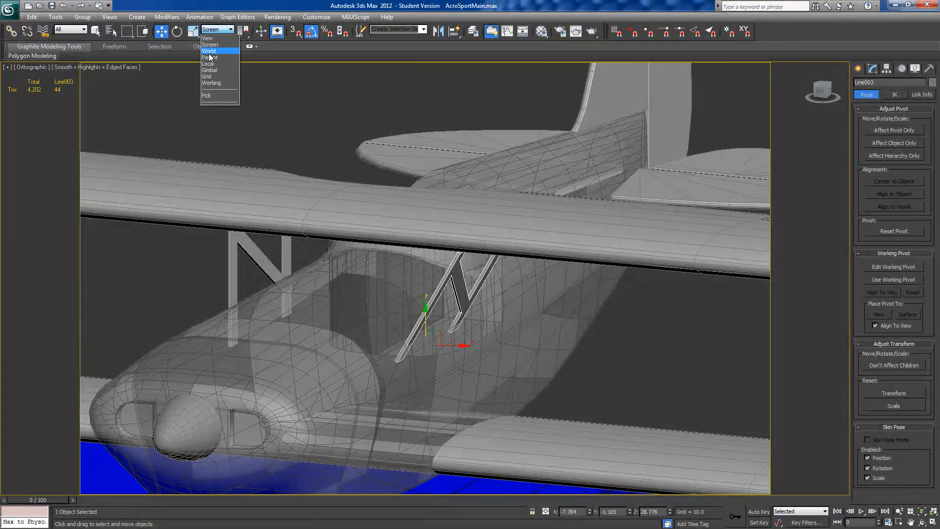
pyautogui.click(209, 57)
pyautogui.keyDown('alt'); pyautogui.moveTo(364, 319); pyautogui.dragTo(409, 326, button='middle'); pyautogui.keyUp('alt')
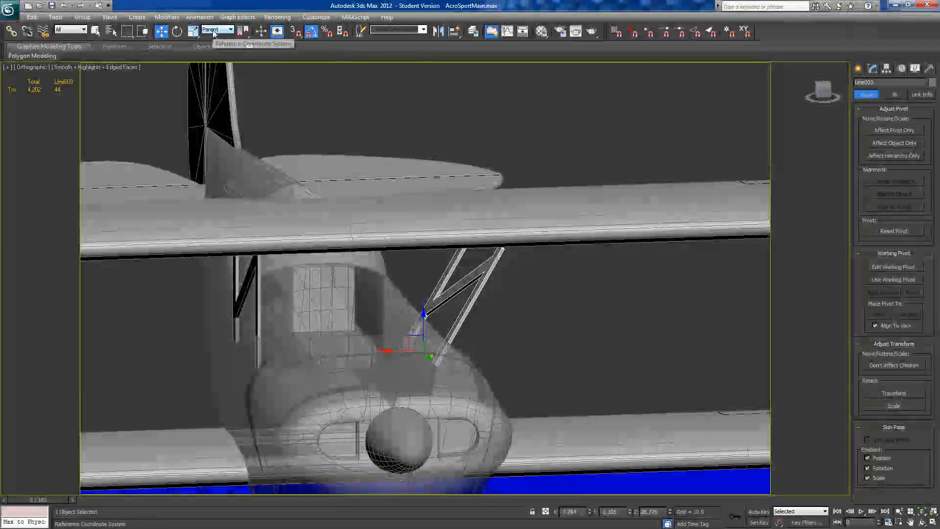
# Step: Set the reference coordinate system to Local and slide strut Line003 up along its own length to meet the upper wing
pyautogui.click(215, 30)
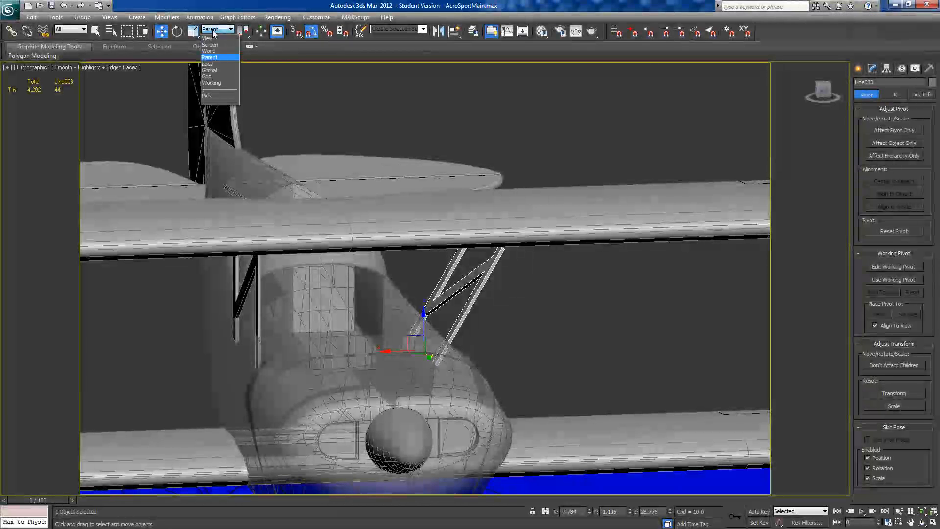
pyautogui.click(207, 63)
pyautogui.keyDown('alt'); pyautogui.moveTo(461, 313); pyautogui.dragTo(442, 320, button='middle'); pyautogui.keyUp('alt')
pyautogui.moveTo(442, 317); pyautogui.dragTo(449, 308)
pyautogui.click(448, 309)
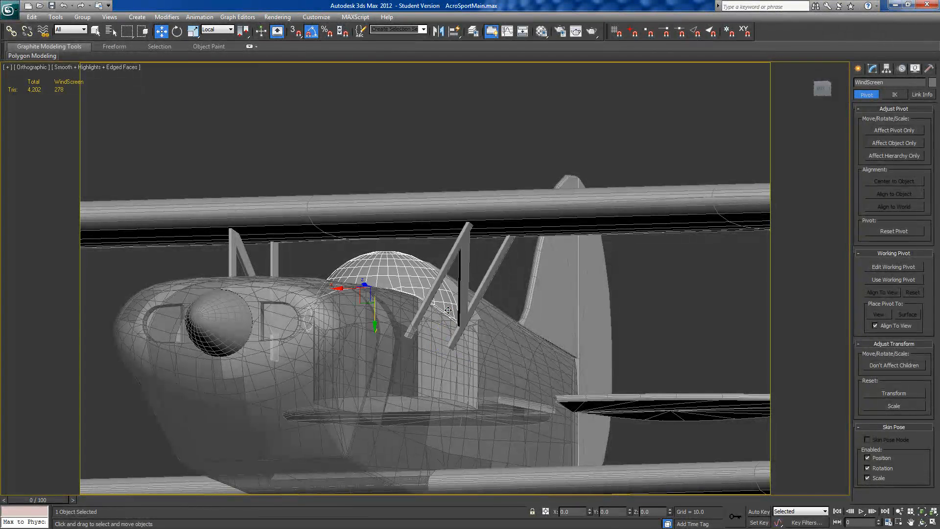
pyautogui.click(463, 289)
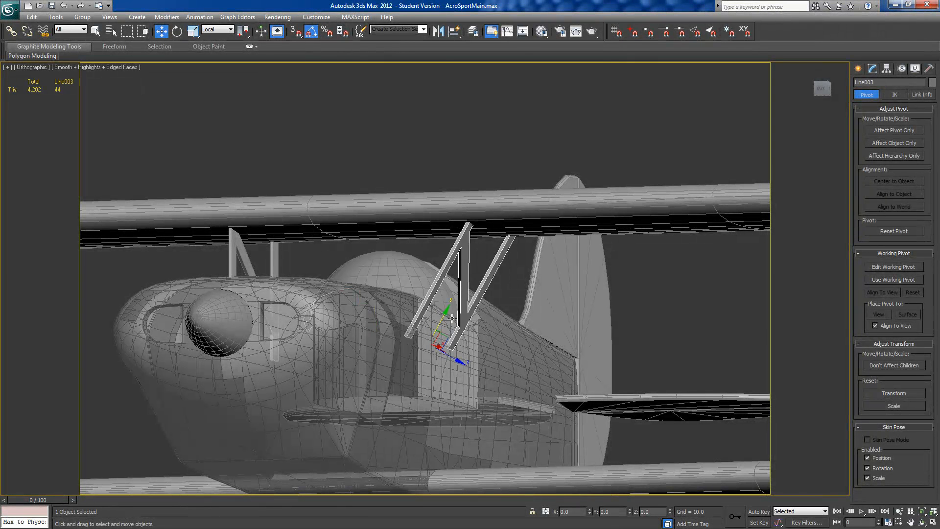
pyautogui.moveTo(446, 310); pyautogui.dragTo(446, 308)
pyautogui.keyDown('alt'); pyautogui.moveTo(447, 308); pyautogui.dragTo(467, 312, button='middle'); pyautogui.keyUp('alt')
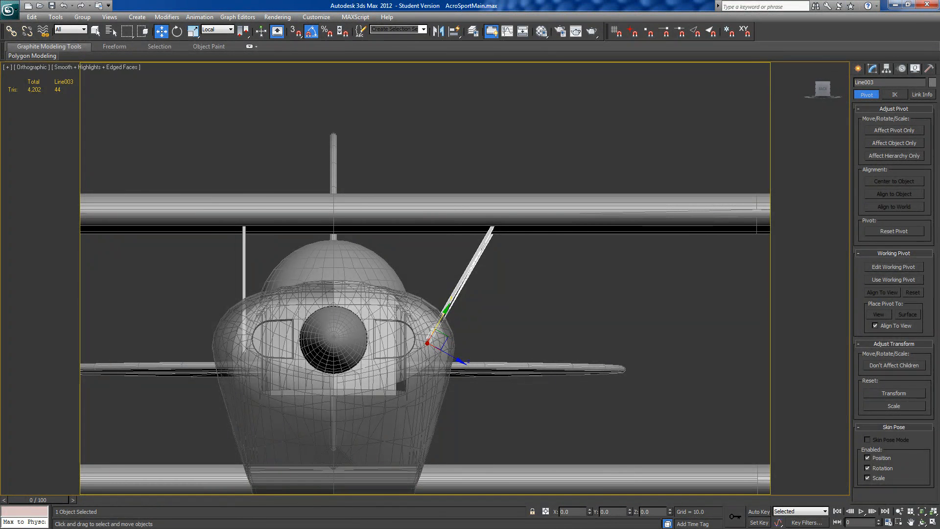
# Step: Check the strut position on the plan image and shift strut Line003 about 0.46 units inward along its local Z axis
pyautogui.moveTo(0, 6); pyautogui.dragTo(259, 0)
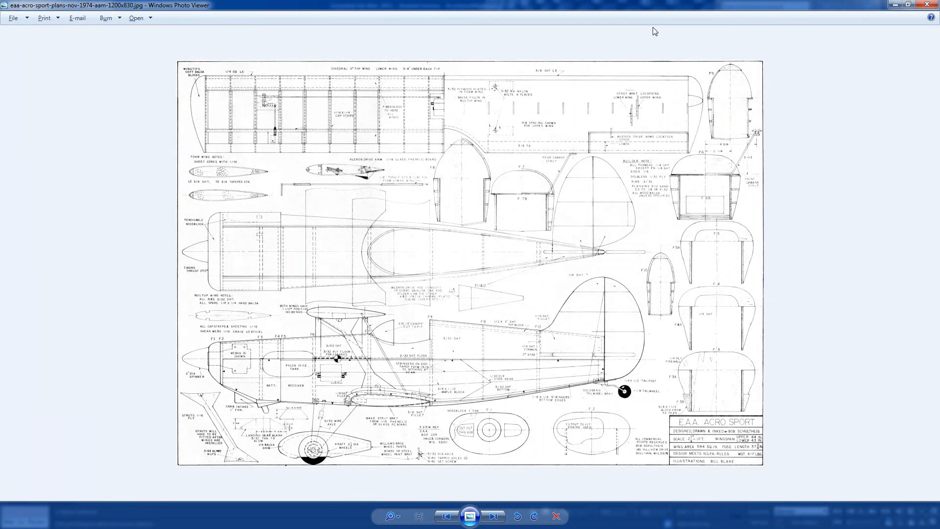
pyautogui.hotkey('alt', 'Tab')
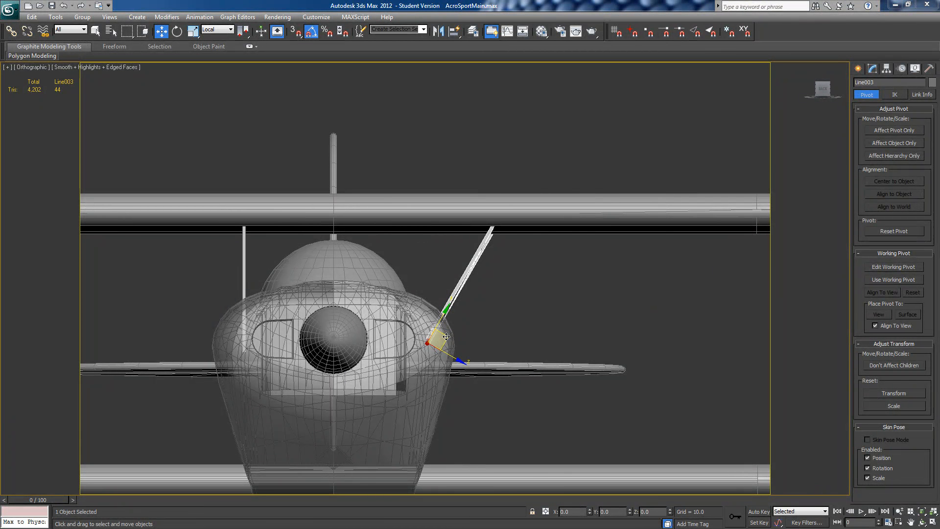
pyautogui.moveTo(448, 337); pyautogui.dragTo(442, 335)
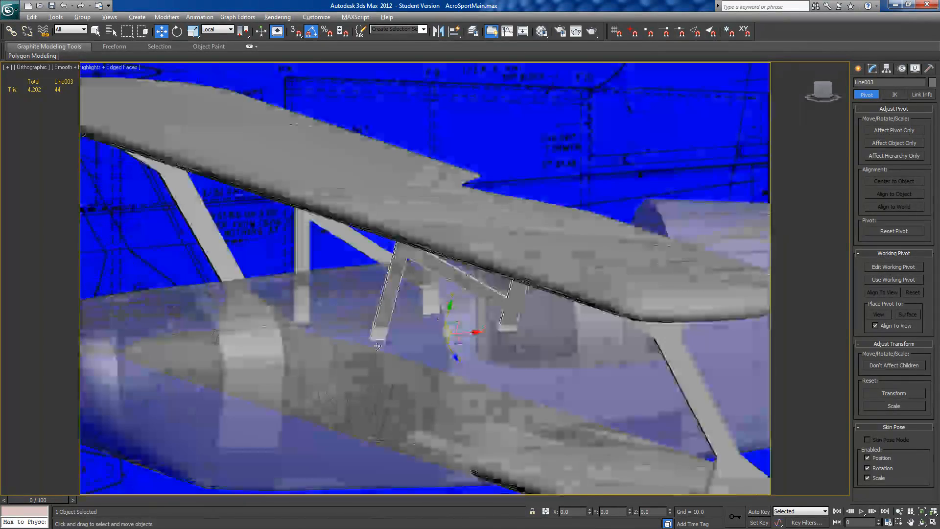
# Step: Turn off the see-through display of the fuselage
pyautogui.keyDown('alt'); pyautogui.moveTo(377, 345); pyautogui.dragTo(376, 323, button='middle'); pyautogui.keyUp('alt')
pyautogui.click(376, 396)
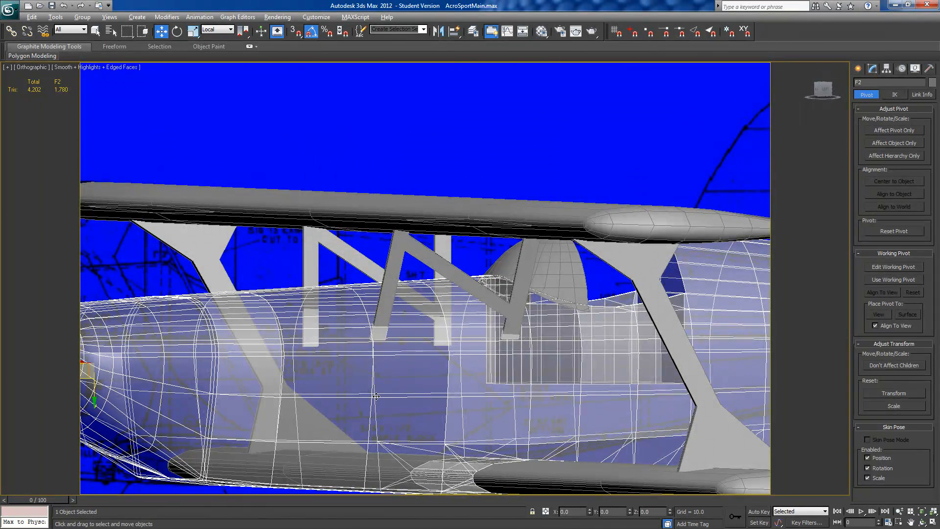
pyautogui.hotkey('alt', 'x')
# Step: Delete the untilted strut Line004 on the opposite side of the fuselage
pyautogui.keyDown('alt'); pyautogui.moveTo(376, 401); pyautogui.dragTo(422, 402, button='middle'); pyautogui.keyUp('alt')
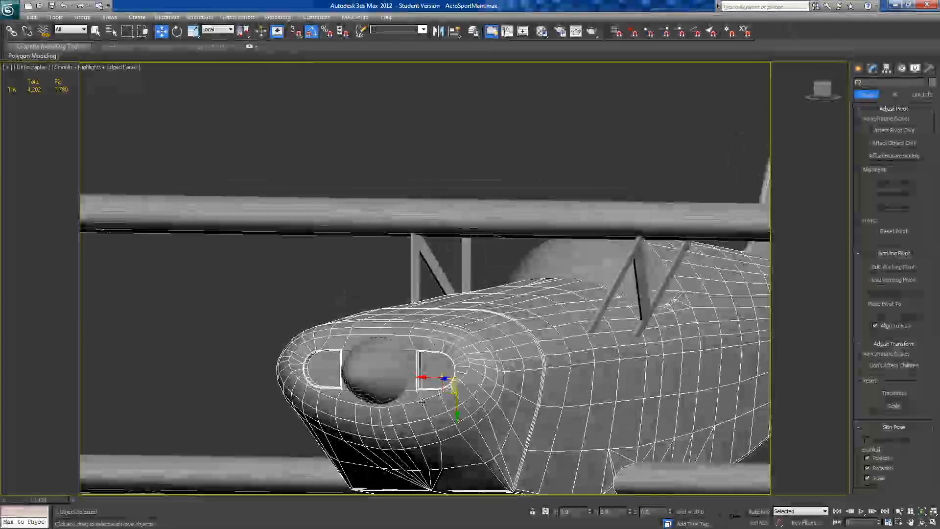
pyautogui.click(418, 248)
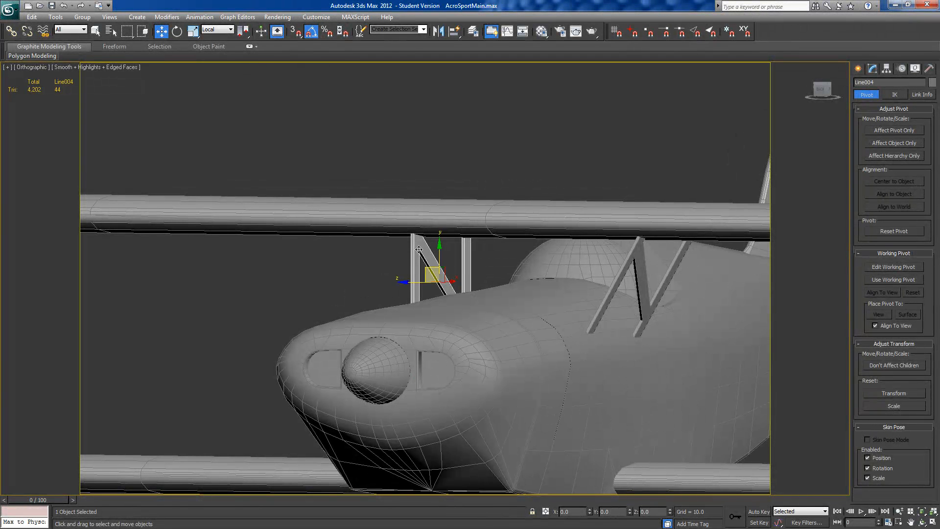
pyautogui.press('Delete')
# Step: Mirror strut Line003 as a copy across the X axis using the working pivot, and turn the working pivot off
pyautogui.click(896, 279)
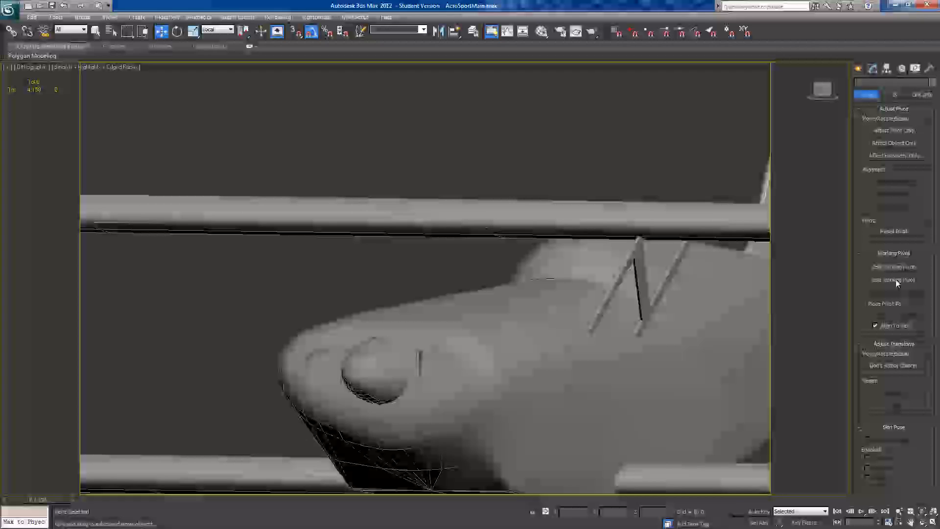
pyautogui.click(638, 267)
pyautogui.click(438, 31)
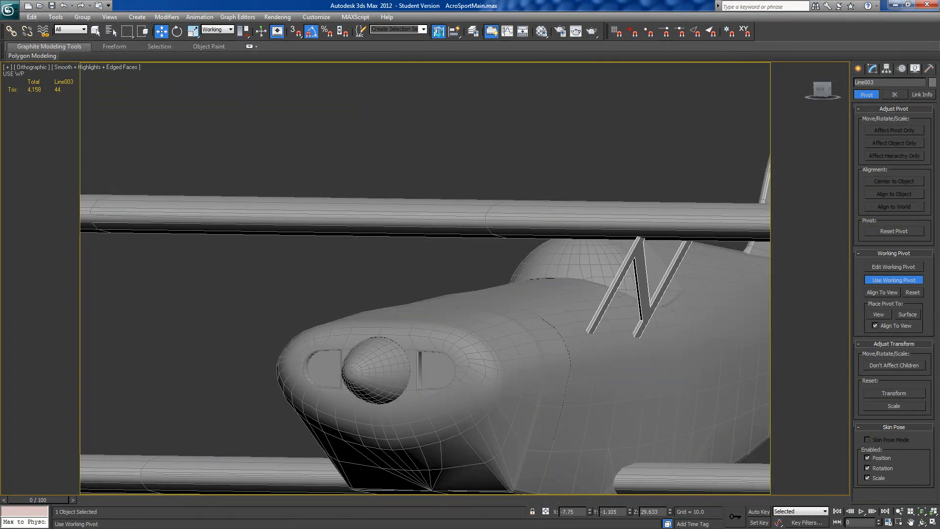
pyautogui.click(448, 283)
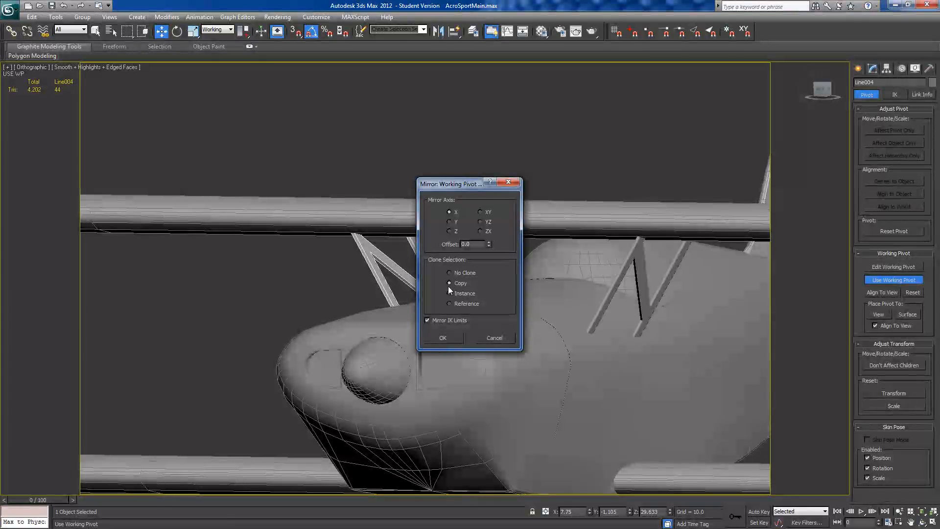
pyautogui.click(441, 338)
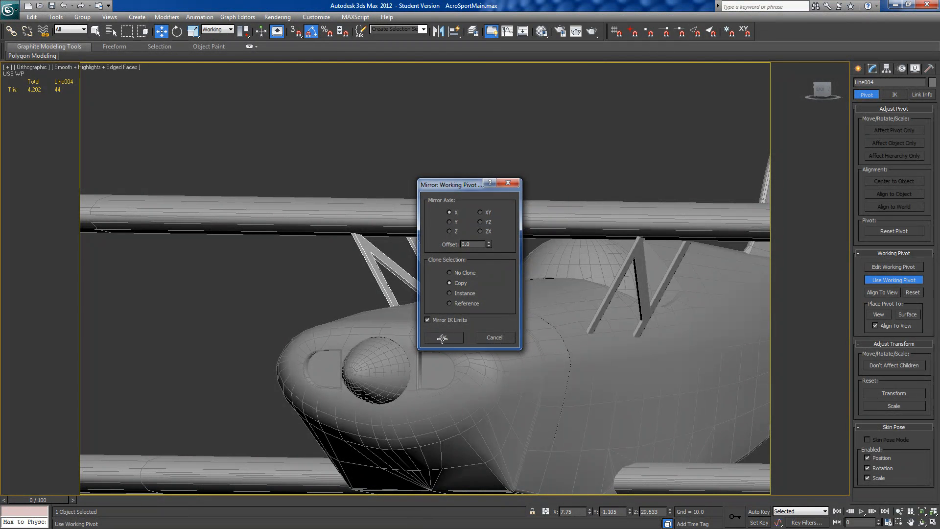
pyautogui.click(876, 280)
pyautogui.moveTo(546, 335); pyautogui.dragTo(371, 297, button='middle')
pyautogui.scroll(-3, 457, 289)
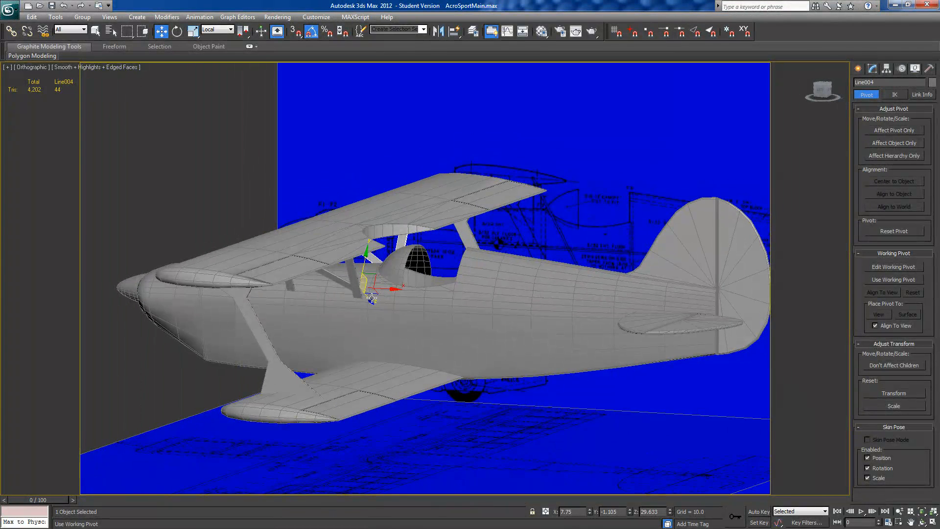
# Step: Draw a torus over the wheel outline on the side plan, with radius 1 about 3.0 and radius 2 about 0.86
pyautogui.keyDown('alt'); pyautogui.moveTo(436, 398); pyautogui.dragTo(474, 383, button='middle'); pyautogui.keyUp('alt')
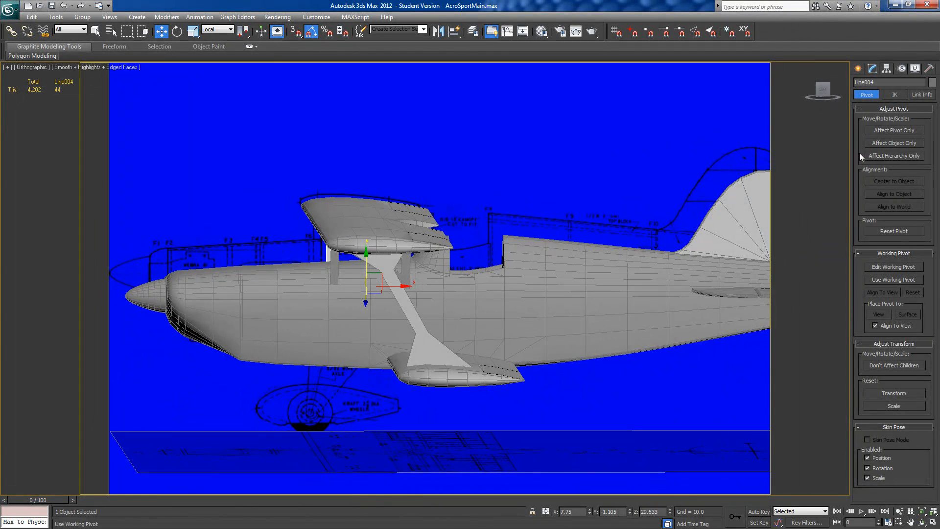
pyautogui.click(822, 90)
pyautogui.scroll(4, 474, 338)
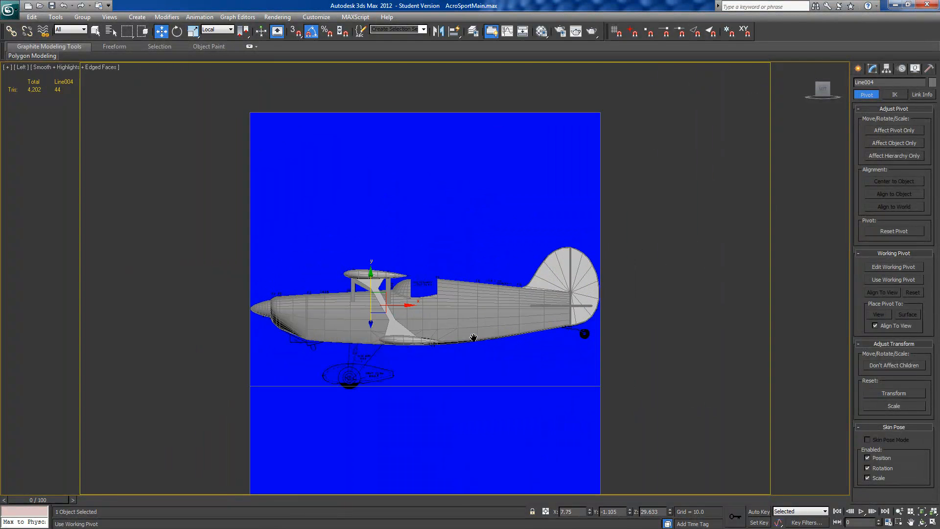
pyautogui.scroll(4, 547, 338)
pyautogui.moveTo(632, 394); pyautogui.dragTo(619, 318, button='middle')
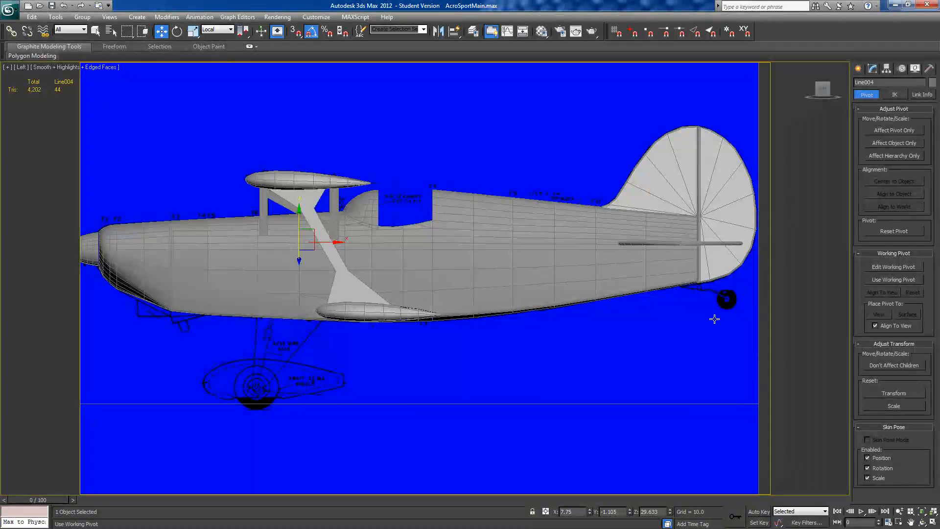
pyautogui.moveTo(277, 352); pyautogui.dragTo(462, 279, button='middle')
pyautogui.scroll(4, 460, 278)
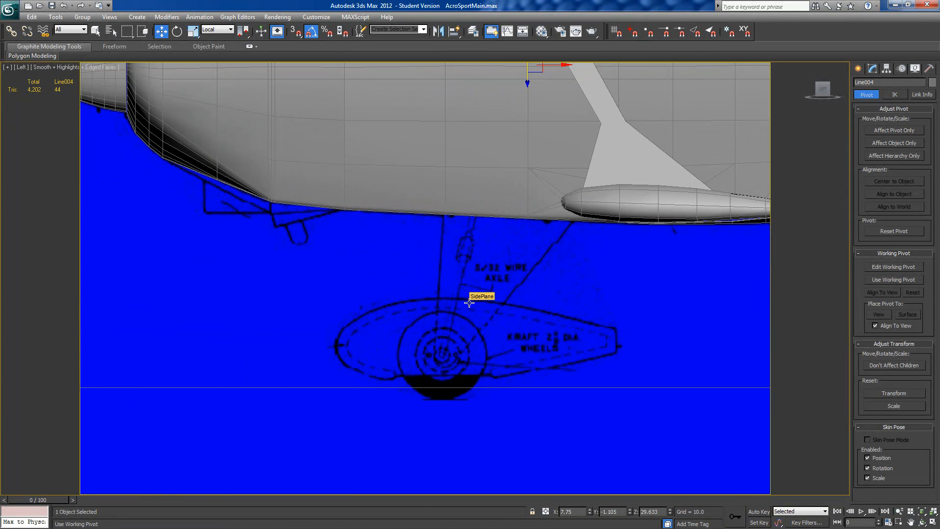
pyautogui.press('u')
pyautogui.press('l')
pyautogui.scroll(10, 486, 346)
pyautogui.moveTo(381, 295); pyautogui.dragTo(472, 362, button='middle')
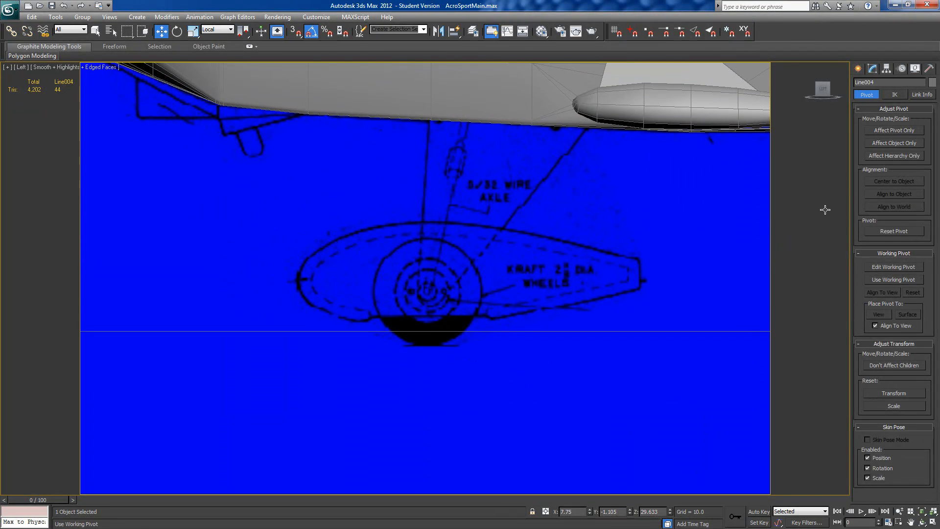
pyautogui.click(858, 69)
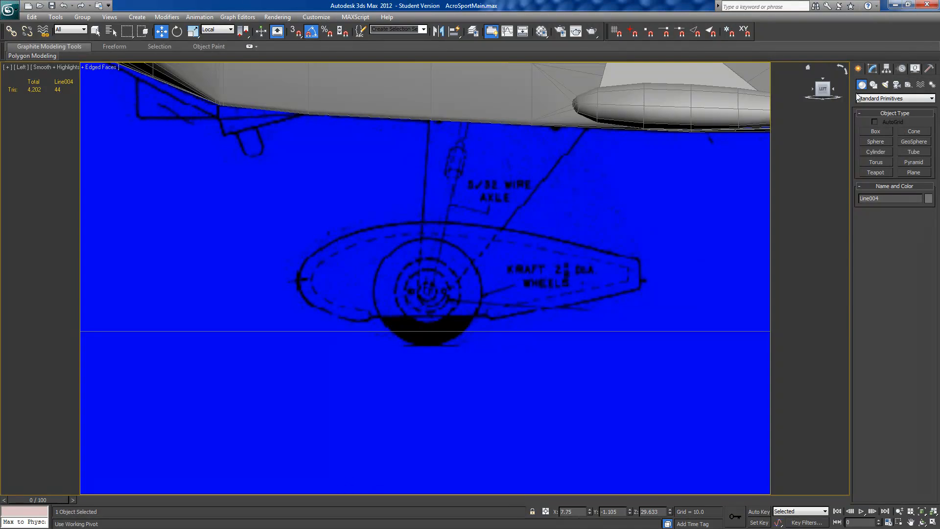
pyautogui.click(874, 162)
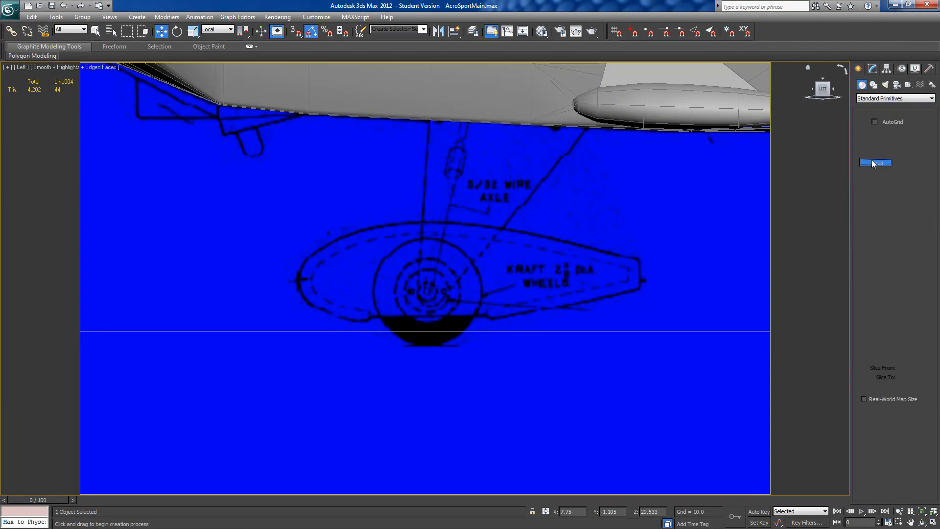
pyautogui.moveTo(427, 294); pyautogui.dragTo(462, 255)
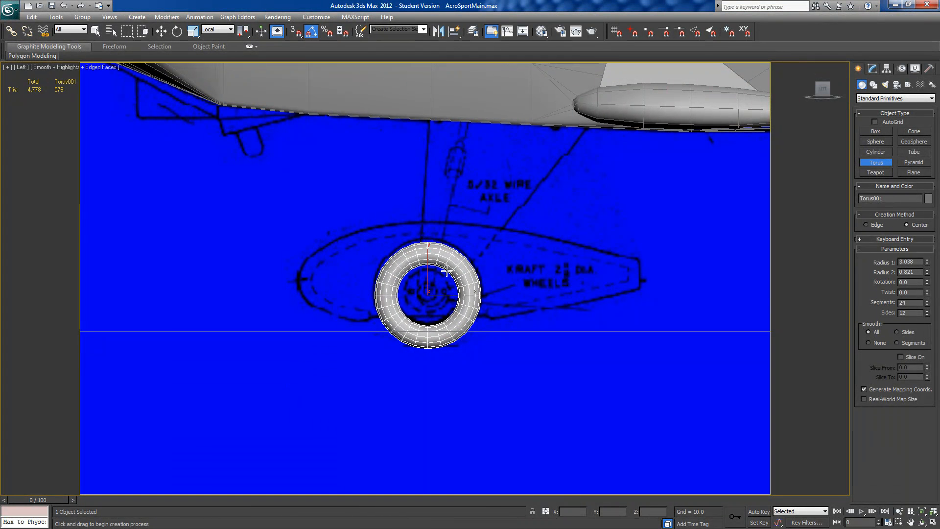
pyautogui.click(445, 270)
# Step: Shift the torus slightly along its local X axis to centre it on the drawn wheel
pyautogui.click(161, 30)
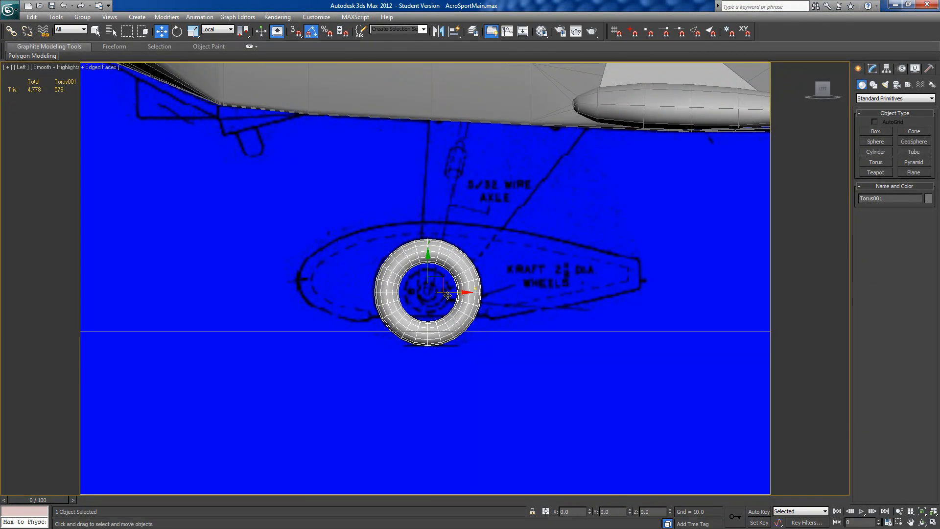
pyautogui.moveTo(452, 292); pyautogui.dragTo(456, 292)
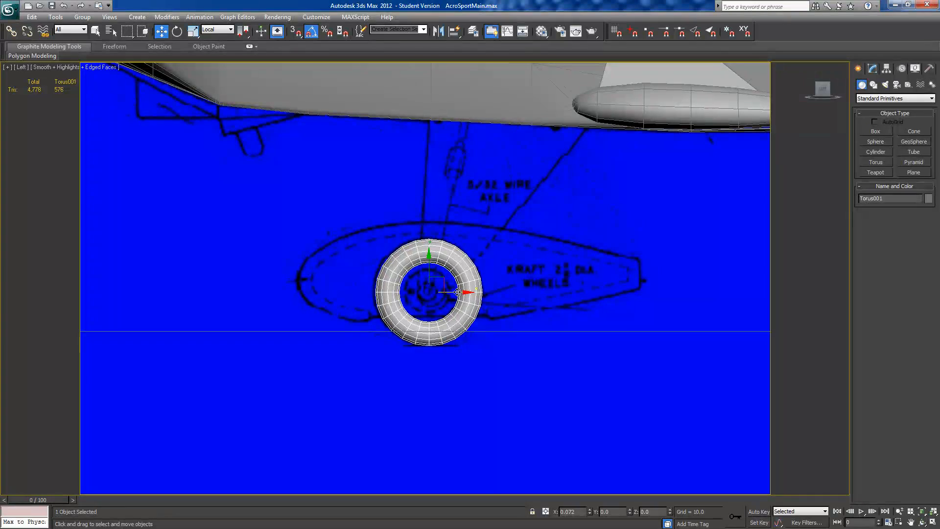
pyautogui.moveTo(472, 304)
pyautogui.keyDown('alt'); pyautogui.mouseDown(button='middle')
pyautogui.moveTo(522, 298)
pyautogui.moveTo(465, 306)
pyautogui.moveTo(497, 306)
pyautogui.moveTo(479, 304)
pyautogui.mouseUp(button='middle'); pyautogui.keyUp('alt')
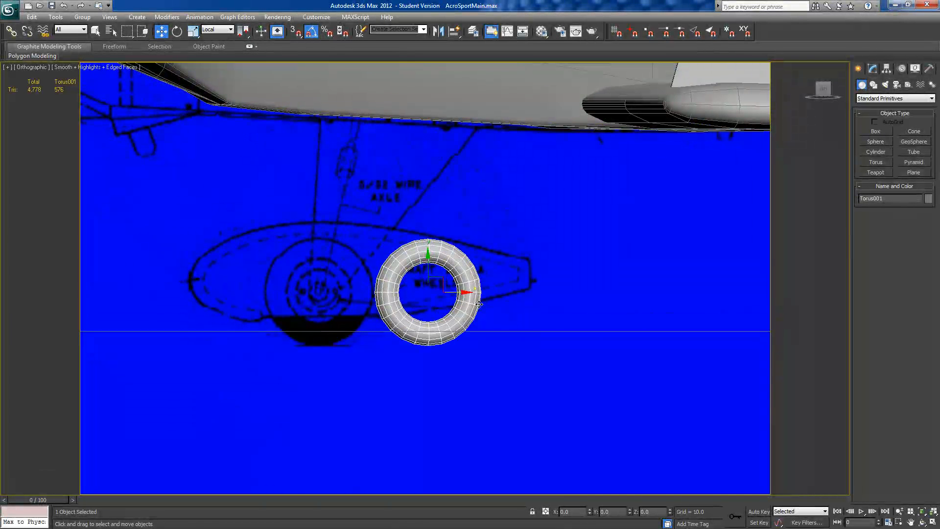
# Step: Set the torus's number of sides to 14
pyautogui.click(873, 69)
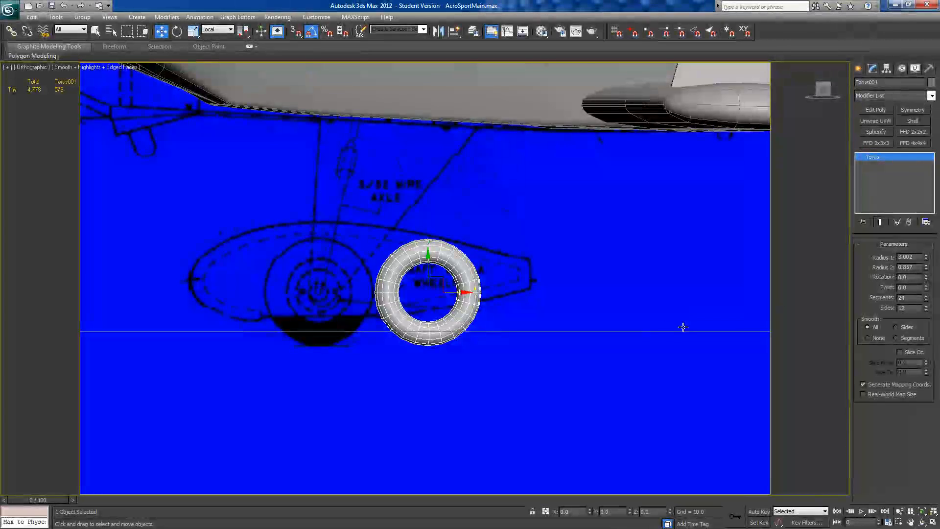
pyautogui.keyDown('alt'); pyautogui.moveTo(579, 319); pyautogui.dragTo(622, 319, button='middle'); pyautogui.keyUp('alt')
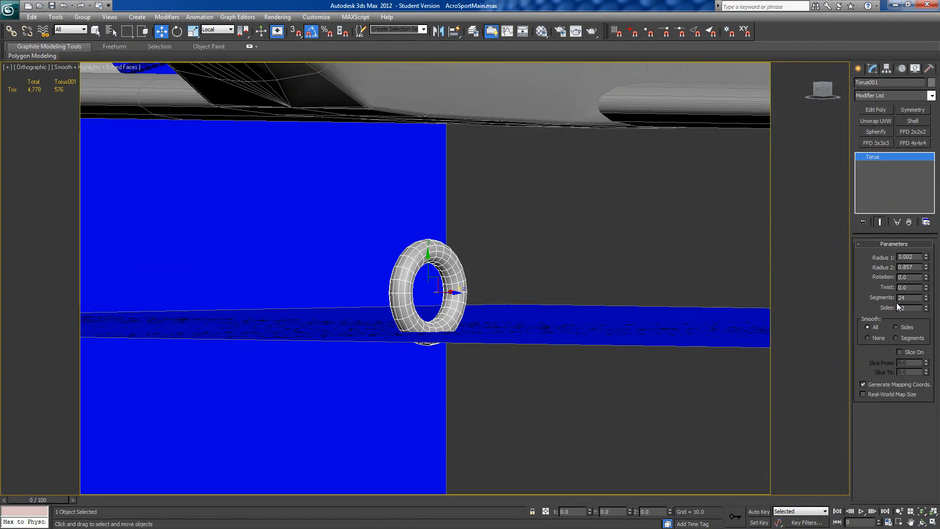
pyautogui.keyDown('alt'); pyautogui.moveTo(528, 304); pyautogui.dragTo(577, 303, button='middle'); pyautogui.keyUp('alt')
pyautogui.scroll(4, 577, 302)
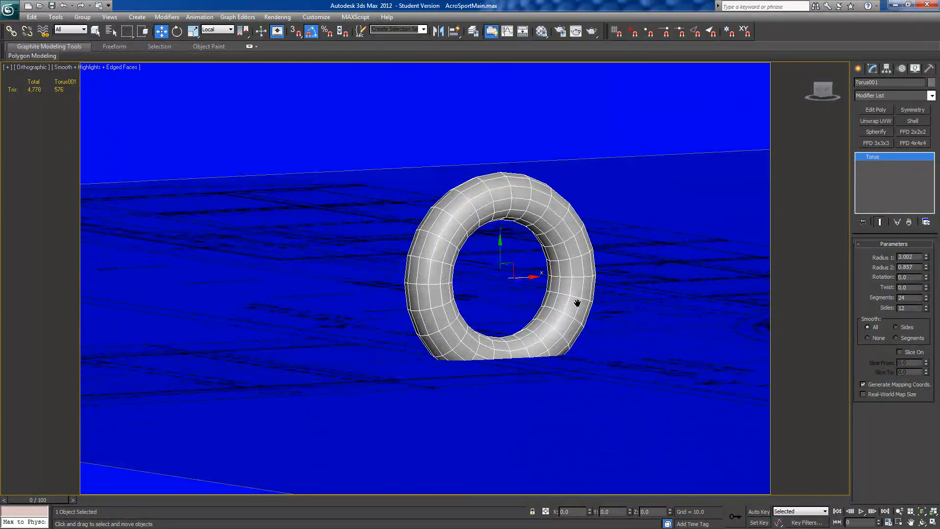
pyautogui.moveTo(925, 309); pyautogui.dragTo(925, 315)
pyautogui.keyDown('alt'); pyautogui.moveTo(650, 338); pyautogui.dragTo(692, 338, button='middle'); pyautogui.keyUp('alt')
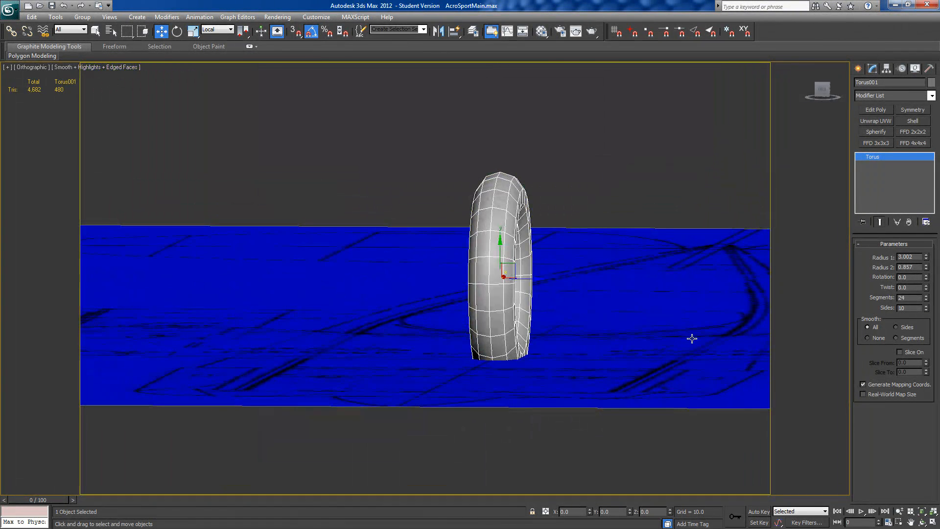
pyautogui.moveTo(925, 307); pyautogui.dragTo(925, 289)
pyautogui.click(926, 306)
pyautogui.keyDown('alt'); pyautogui.moveTo(585, 289); pyautogui.dragTo(587, 284, button='middle'); pyautogui.keyUp('alt')
pyautogui.keyDown('alt'); pyautogui.moveTo(505, 354); pyautogui.dragTo(526, 359, button='middle'); pyautogui.keyUp('alt')
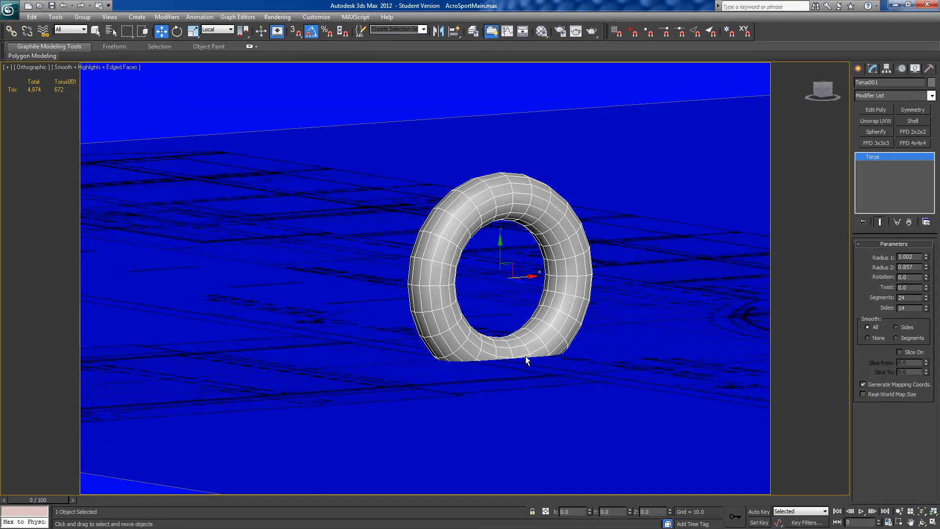
# Step: Try 23 segments on the torus and set the count back to 24
pyautogui.keyDown('alt'); pyautogui.moveTo(600, 342); pyautogui.dragTo(580, 347, button='middle'); pyautogui.keyUp('alt')
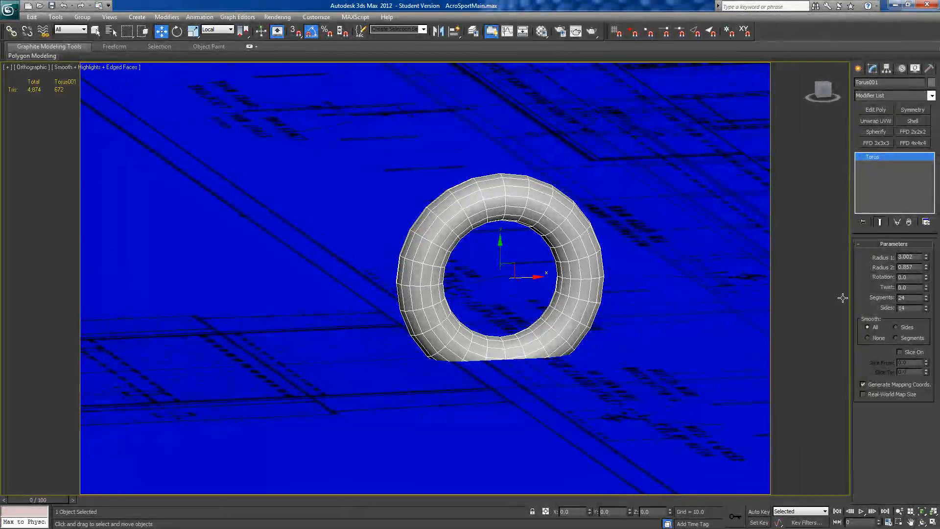
pyautogui.click(925, 295)
pyautogui.moveTo(925, 295)
pyautogui.mouseDown()
pyautogui.moveTo(928, 391)
pyautogui.moveTo(922, 285)
pyautogui.moveTo(928, 357)
pyautogui.moveTo(924, 299)
pyautogui.mouseUp()
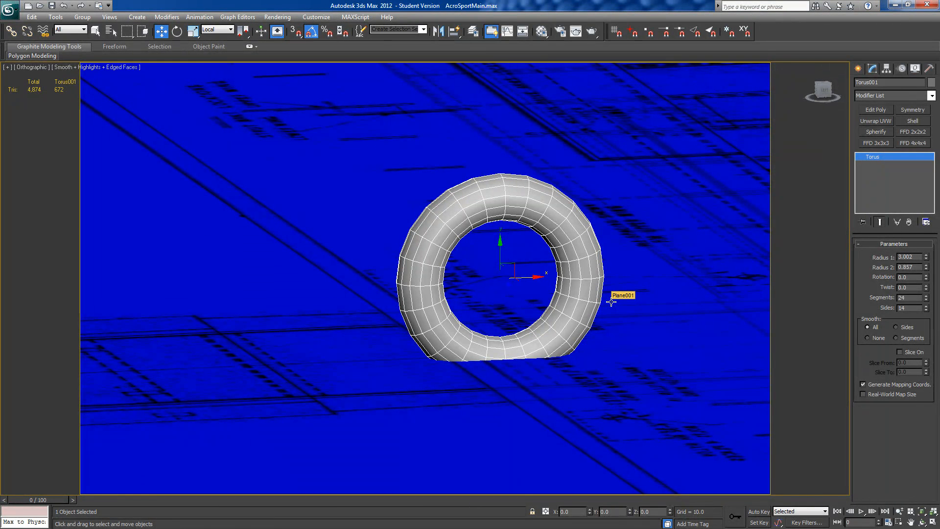
# Step: Convert the torus to an Editable Poly
pyautogui.keyDown('alt'); pyautogui.moveTo(550, 311); pyautogui.dragTo(553, 324, button='middle'); pyautogui.keyUp('alt')
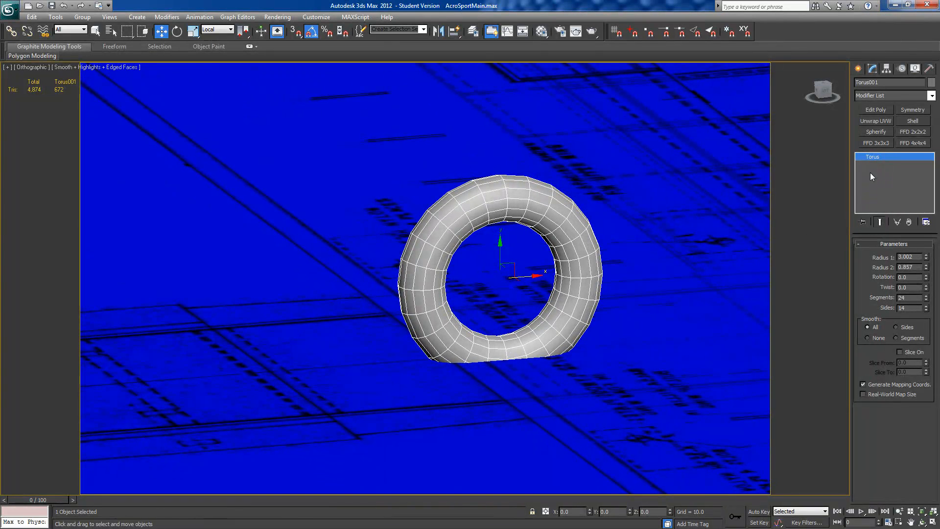
pyautogui.rightClick(873, 157)
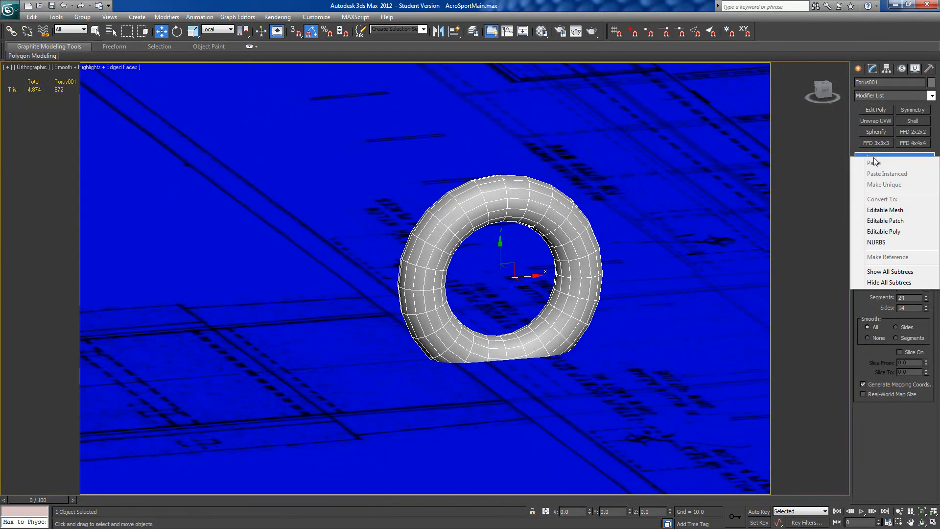
pyautogui.click(884, 231)
# Step: Delete the bands of polygons around the tire's inner hole, selecting them from three adjacent inner edge loops
pyautogui.keyDown('alt'); pyautogui.moveTo(589, 373); pyautogui.dragTo(618, 379, button='middle'); pyautogui.keyUp('alt')
pyautogui.click(880, 255)
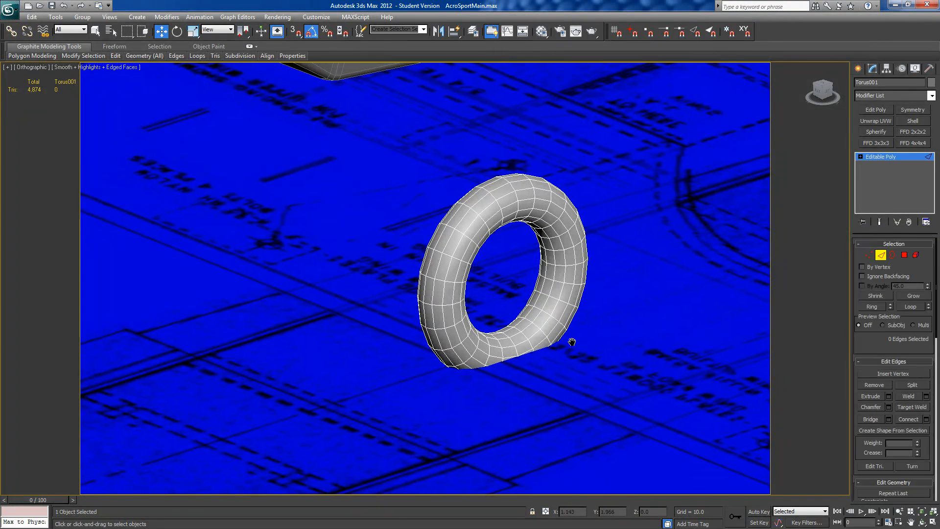
pyautogui.scroll(2, 570, 342)
pyautogui.click(579, 336)
pyautogui.keyDown('ctrl'); pyautogui.click(569, 327); pyautogui.keyUp('ctrl')
pyautogui.moveTo(569, 329)
pyautogui.keyDown('alt'); pyautogui.mouseDown(button='middle')
pyautogui.moveTo(578, 363)
pyautogui.moveTo(559, 326)
pyautogui.mouseUp(button='middle'); pyautogui.keyUp('alt')
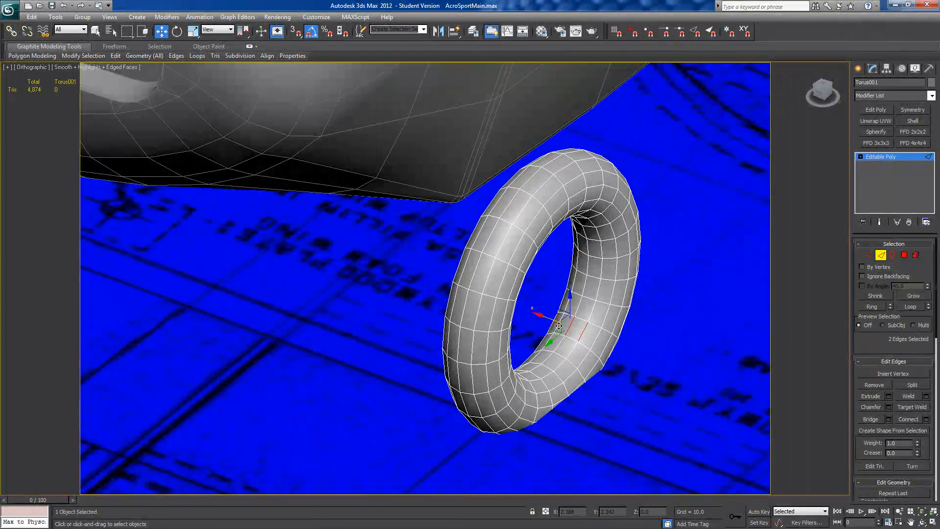
pyautogui.keyDown('alt'); pyautogui.moveTo(637, 378); pyautogui.dragTo(631, 341, button='middle'); pyautogui.keyUp('alt')
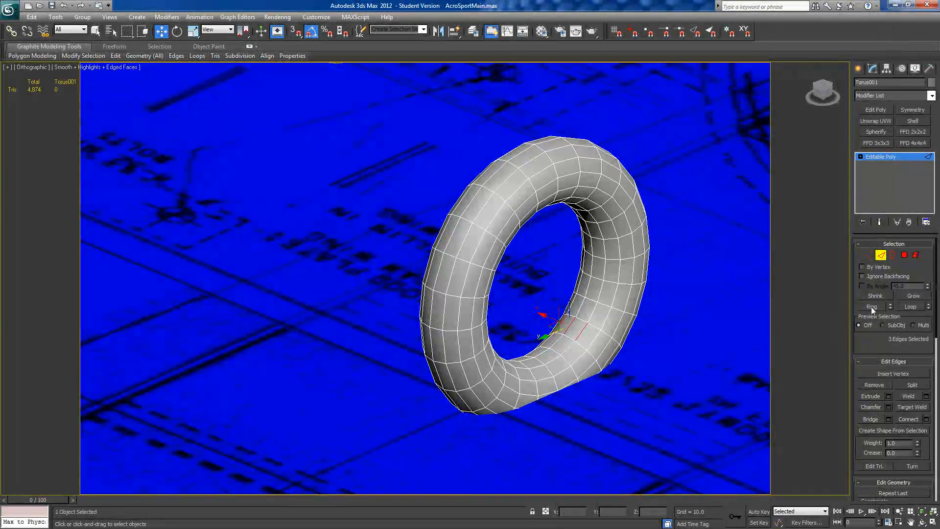
pyautogui.click(905, 307)
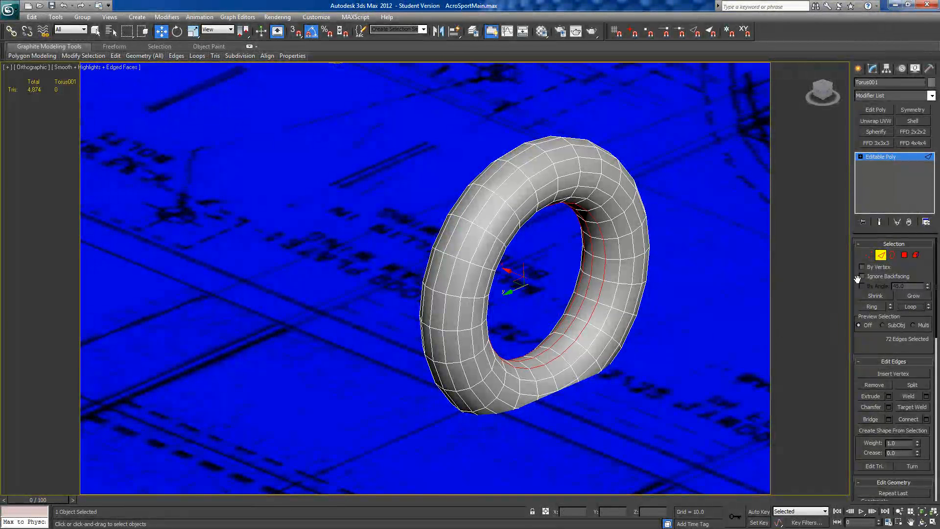
pyautogui.click(903, 256)
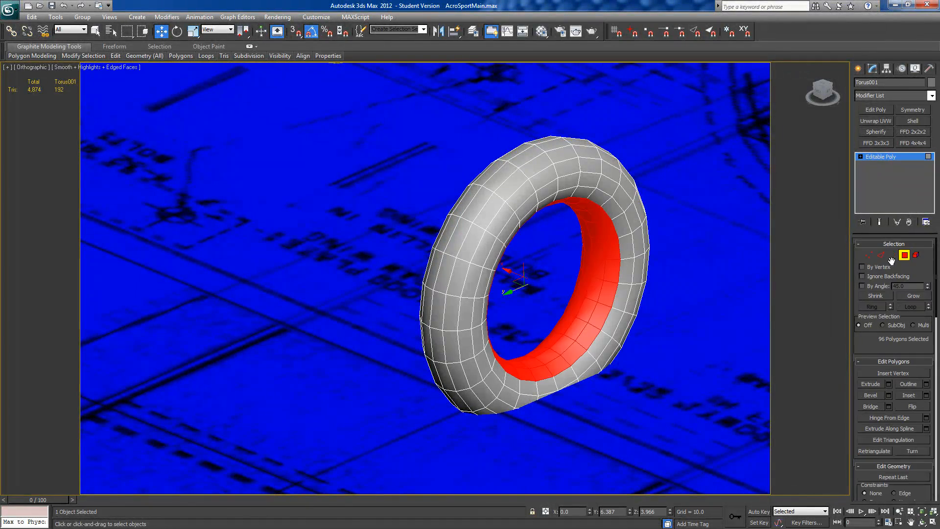
pyautogui.keyDown('alt'); pyautogui.moveTo(687, 327); pyautogui.dragTo(700, 342, button='middle'); pyautogui.keyUp('alt')
pyautogui.keyDown('alt'); pyautogui.moveTo(600, 371); pyautogui.dragTo(550, 348, button='middle'); pyautogui.keyUp('alt')
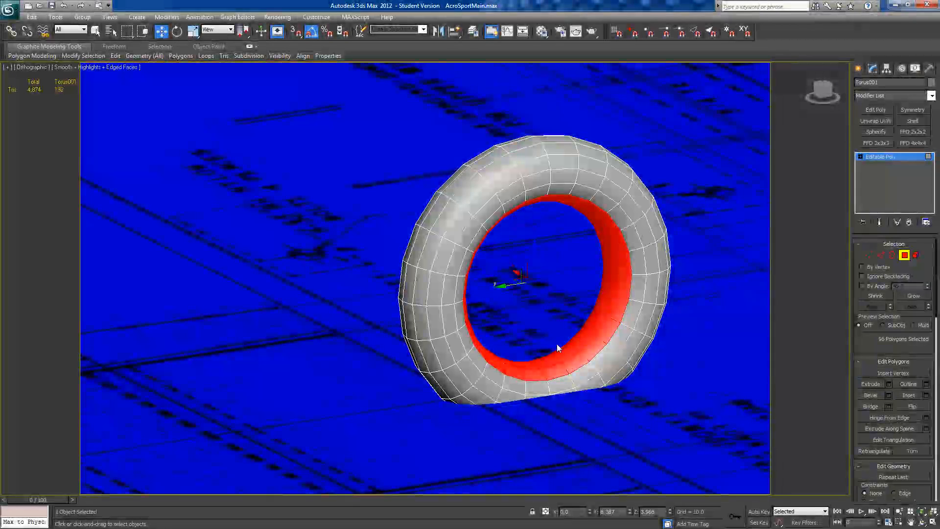
pyautogui.click(556, 343)
# Step: Cap both open borders of the tire's inner hole
pyautogui.click(890, 255)
pyautogui.click(594, 313)
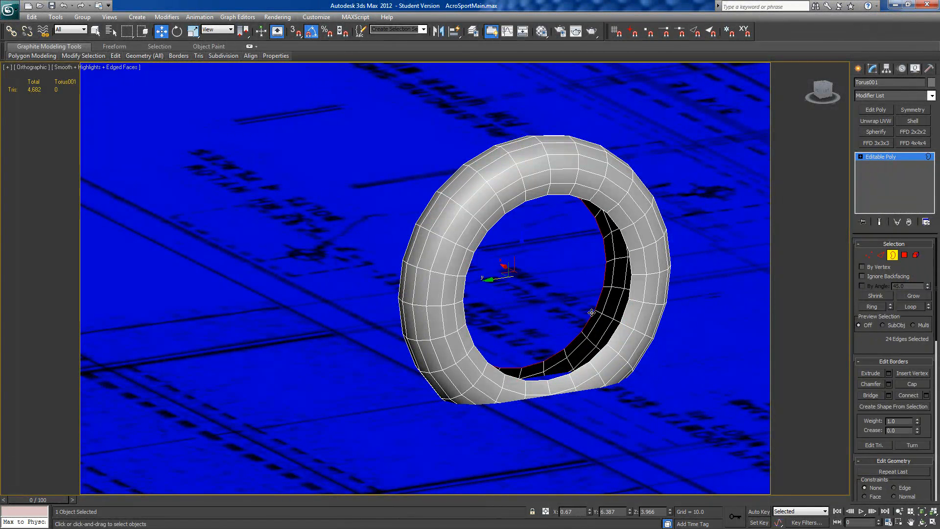
pyautogui.keyDown('ctrl'); pyautogui.click(635, 342); pyautogui.keyUp('ctrl')
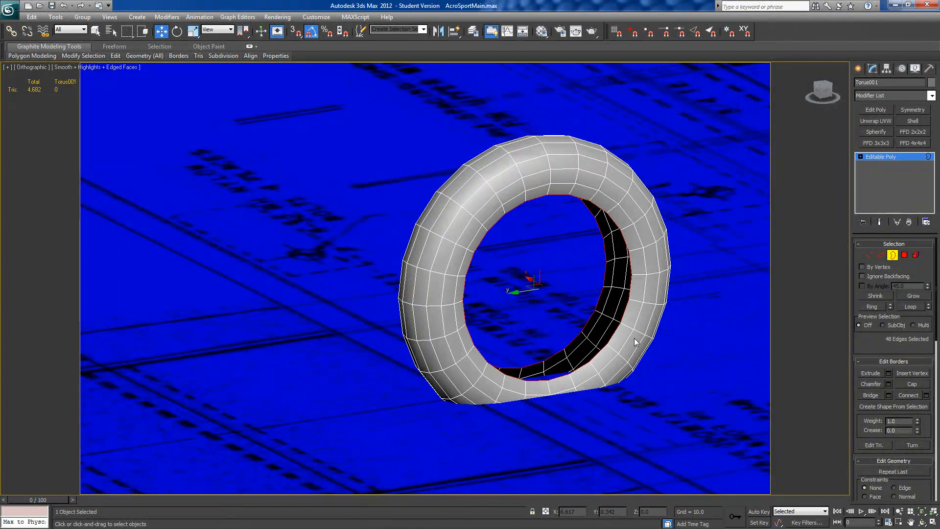
pyautogui.click(907, 383)
# Step: Compare the capped wheel with the hub drawing on the side plan, using the left view and see-through display
pyautogui.keyDown('alt'); pyautogui.moveTo(524, 342); pyautogui.dragTo(493, 335, button='middle'); pyautogui.keyUp('alt')
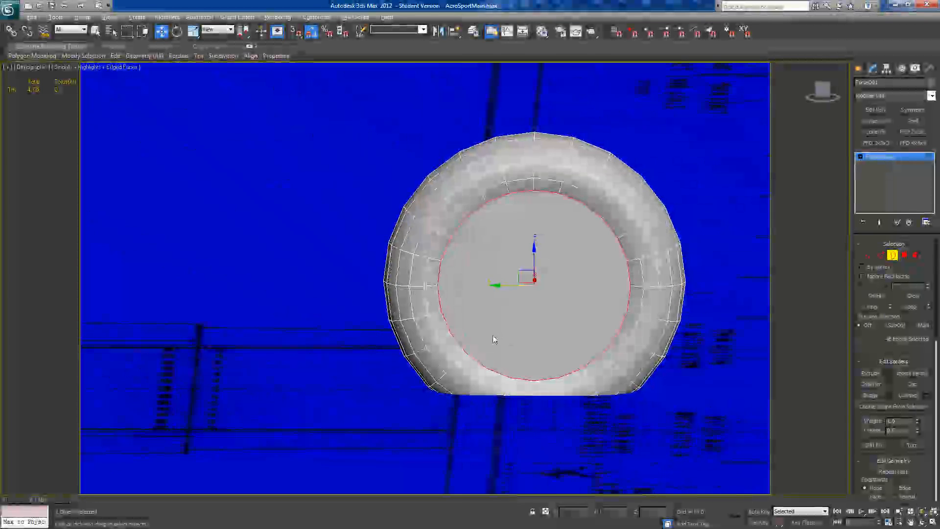
pyautogui.click(822, 94)
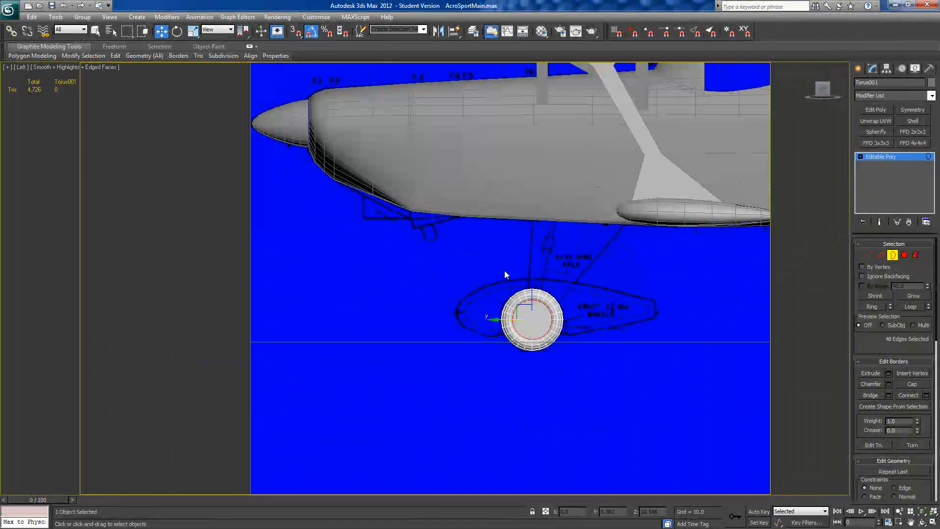
pyautogui.moveTo(557, 284); pyautogui.dragTo(489, 278, button='middle')
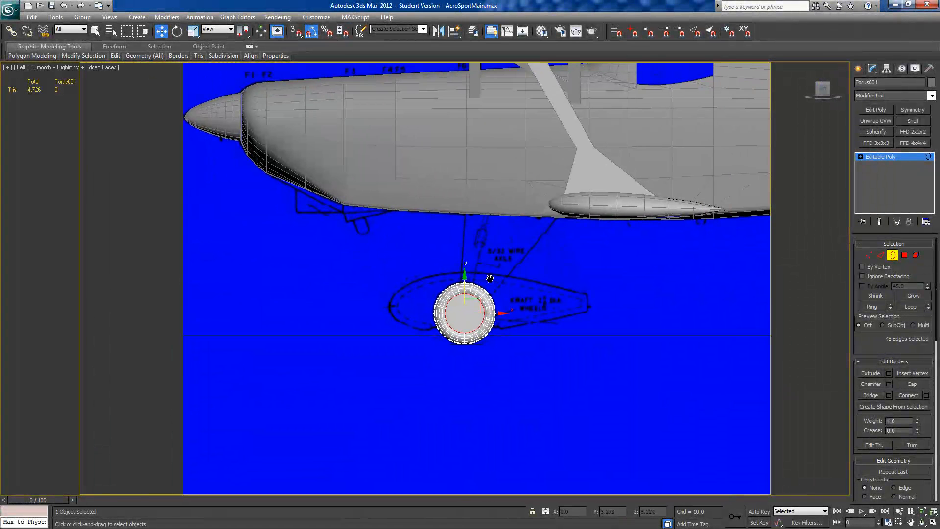
pyautogui.scroll(5, 489, 278)
pyautogui.hotkey('alt', 'x')
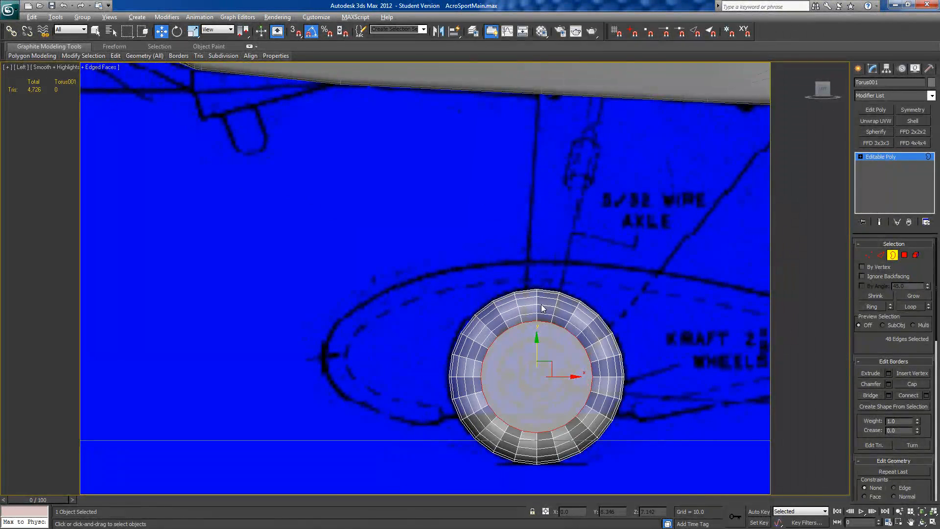
pyautogui.moveTo(540, 301); pyautogui.dragTo(501, 284, button='middle')
pyautogui.scroll(3, 501, 284)
pyautogui.scroll(2, 551, 316)
pyautogui.moveTo(549, 302); pyautogui.dragTo(395, 173, button='middle')
pyautogui.scroll(-2, 387, 173)
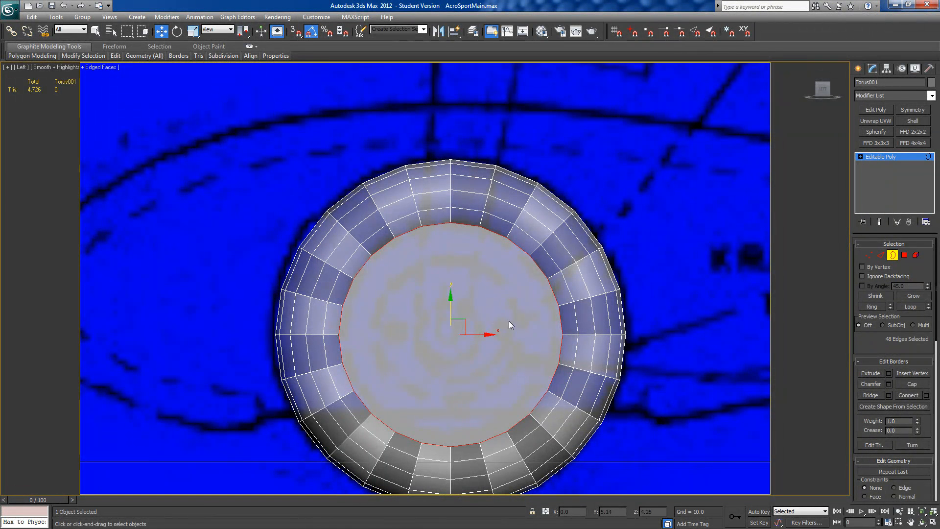
pyautogui.scroll(-3, 534, 324)
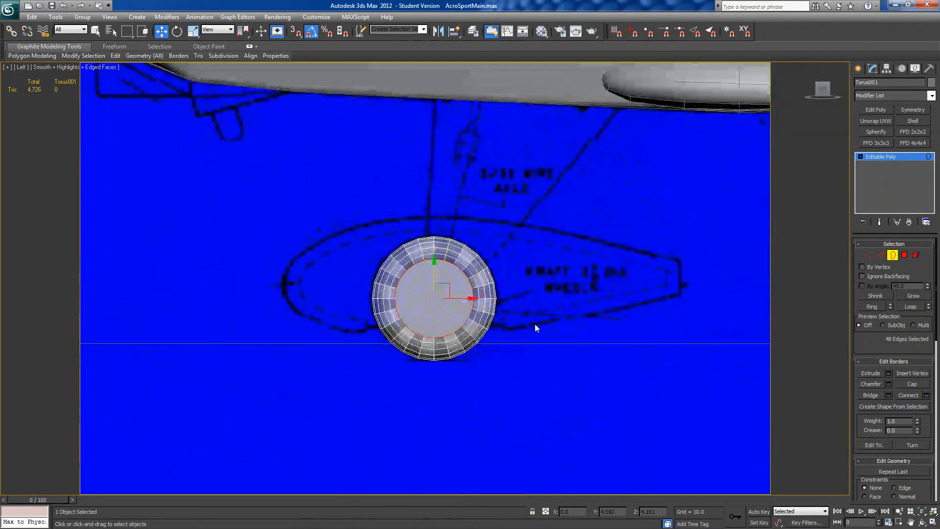
pyautogui.keyDown('alt'); pyautogui.moveTo(534, 323); pyautogui.dragTo(562, 331, button='middle'); pyautogui.keyUp('alt')
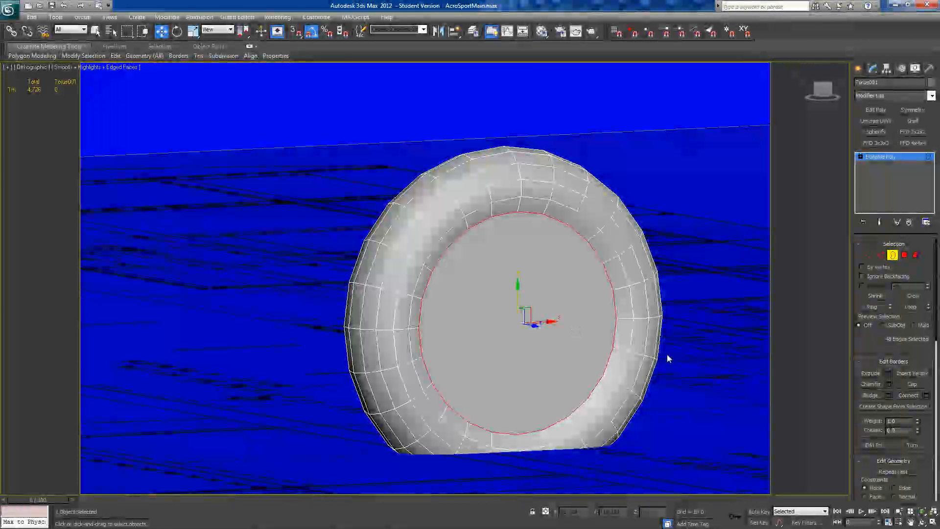
# Step: Select the cap polygons on both sides of the wheel and extrude them outward slightly
pyautogui.click(904, 255)
pyautogui.click(553, 310)
pyautogui.keyDown('alt'); pyautogui.moveTo(553, 310); pyautogui.dragTo(590, 373, button='middle'); pyautogui.keyUp('alt')
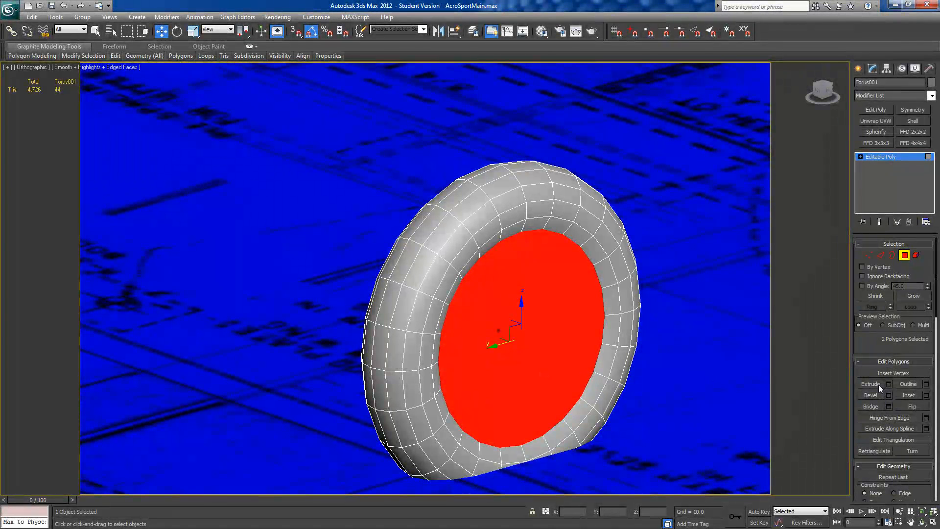
pyautogui.click(889, 384)
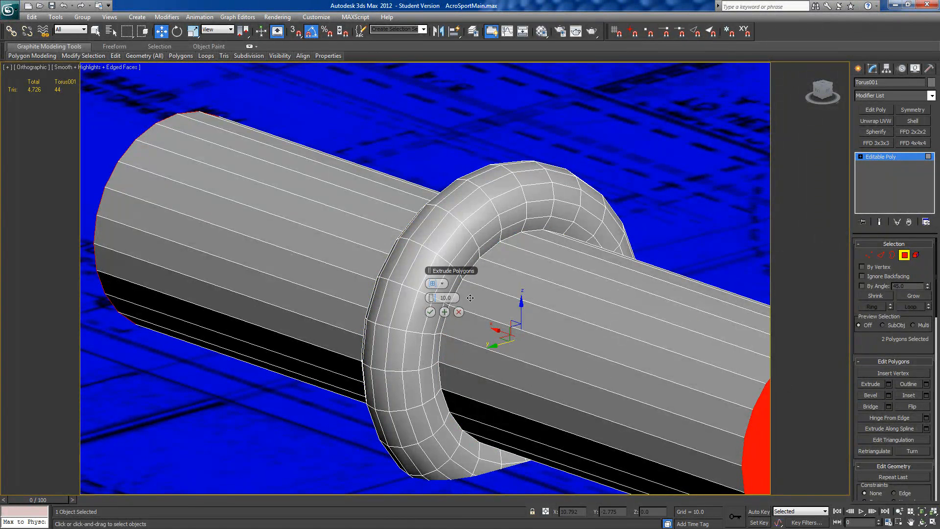
pyautogui.moveTo(432, 297); pyautogui.dragTo(434, 298)
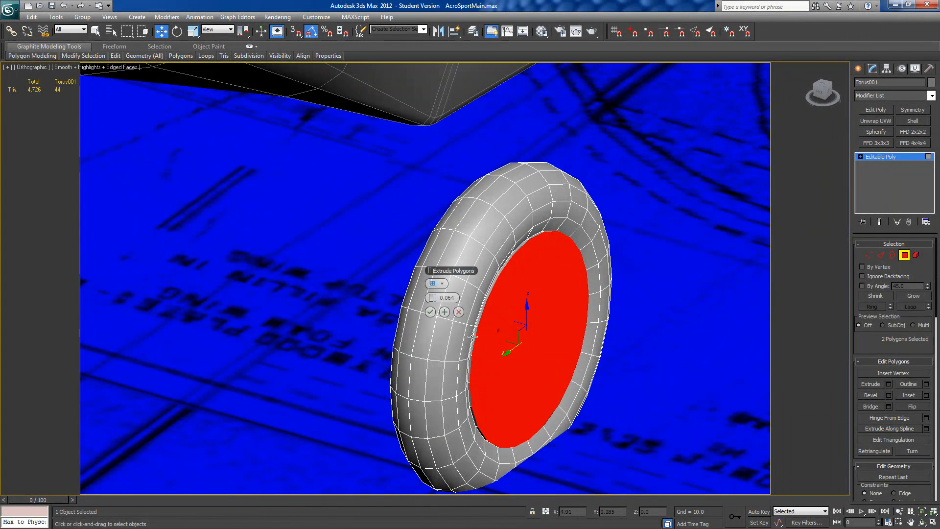
pyautogui.click(430, 298)
pyautogui.click(431, 311)
pyautogui.keyDown('alt'); pyautogui.moveTo(608, 346); pyautogui.dragTo(586, 329, button='middle'); pyautogui.keyUp('alt')
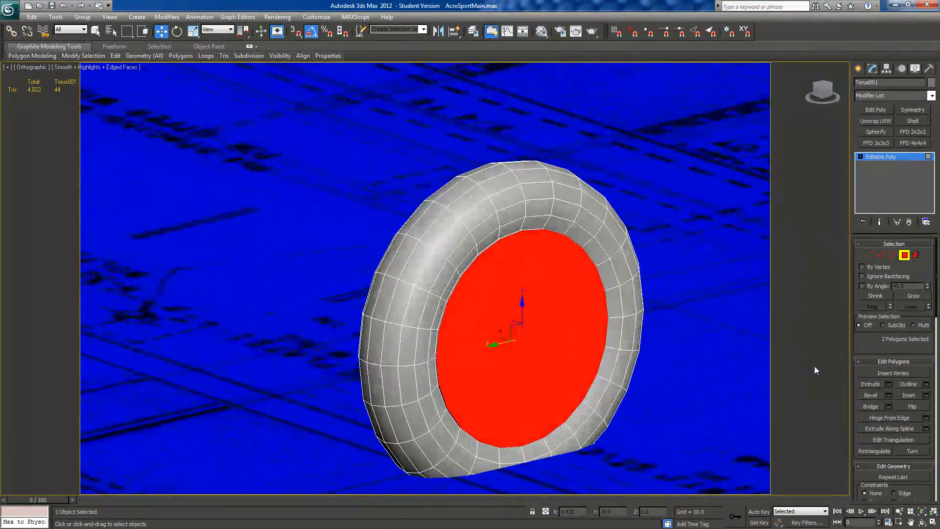
# Step: Inset both selected cap polygons by 0.28 to form a narrow rim
pyautogui.moveTo(630, 358)
pyautogui.keyDown('alt'); pyautogui.mouseDown(button='middle')
pyautogui.moveTo(699, 352)
pyautogui.moveTo(636, 351)
pyautogui.mouseUp(button='middle'); pyautogui.keyUp('alt')
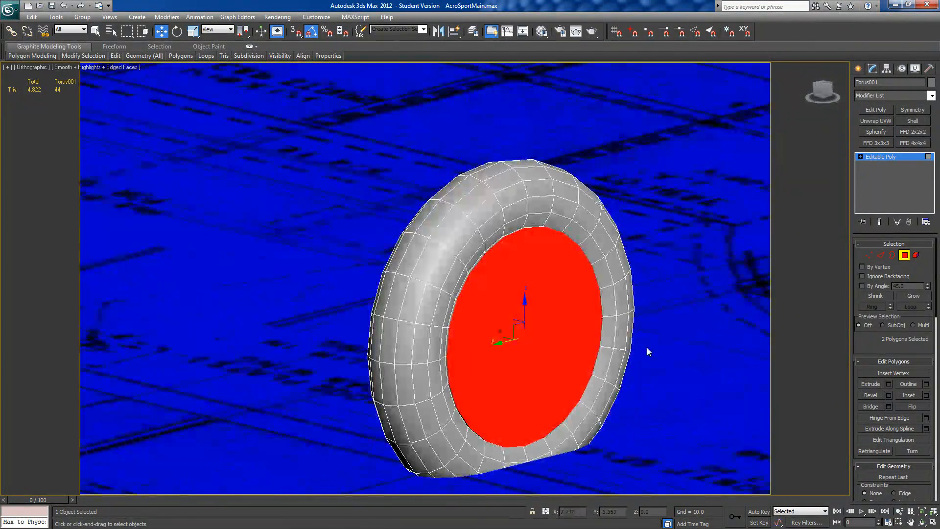
pyautogui.click(925, 395)
pyautogui.moveTo(433, 298); pyautogui.dragTo(447, 297)
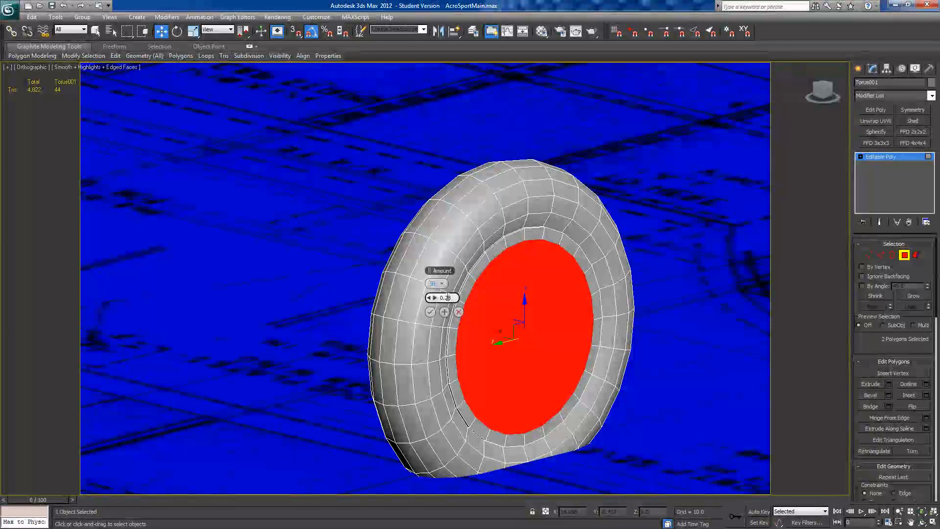
pyautogui.click(431, 312)
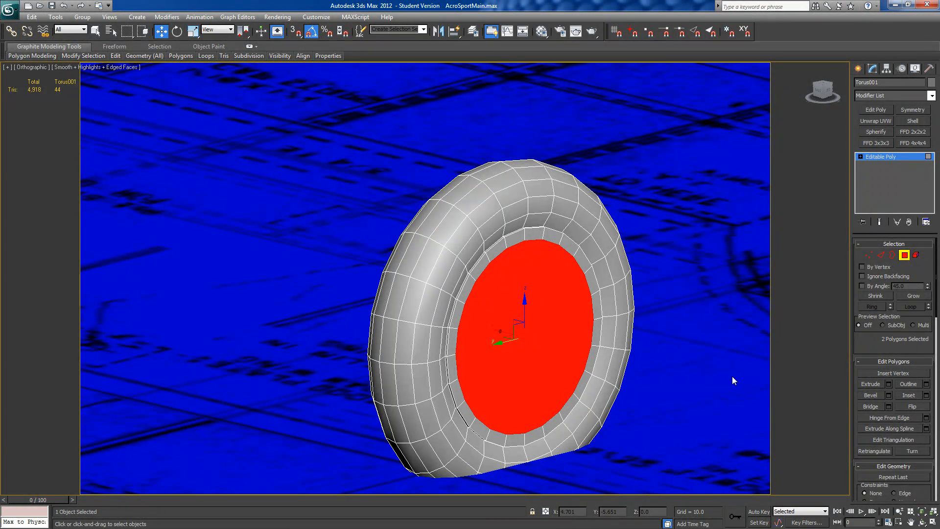
# Step: Extrude the two inset hub polygons inward with a height of about -0.194 to recess them behind the rim
pyautogui.click(889, 384)
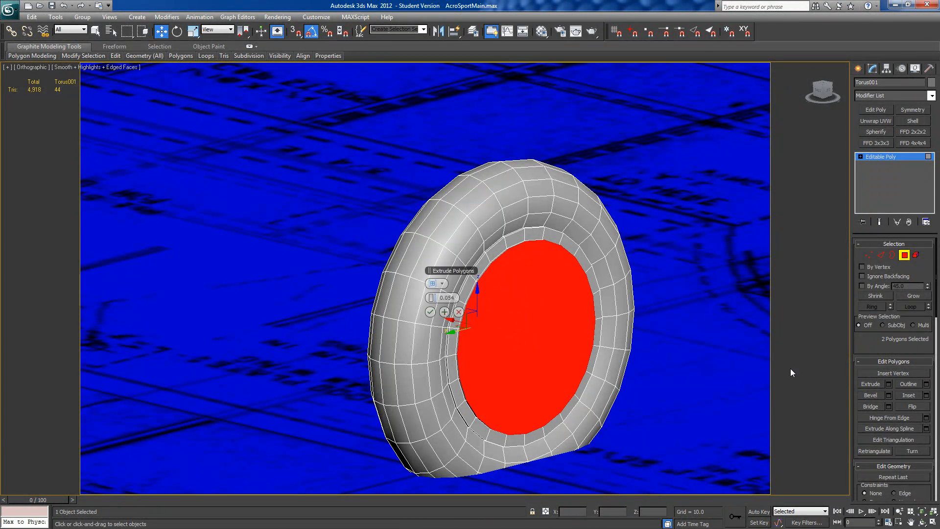
pyautogui.moveTo(432, 299); pyautogui.dragTo(419, 301)
pyautogui.moveTo(415, 304); pyautogui.dragTo(422, 303)
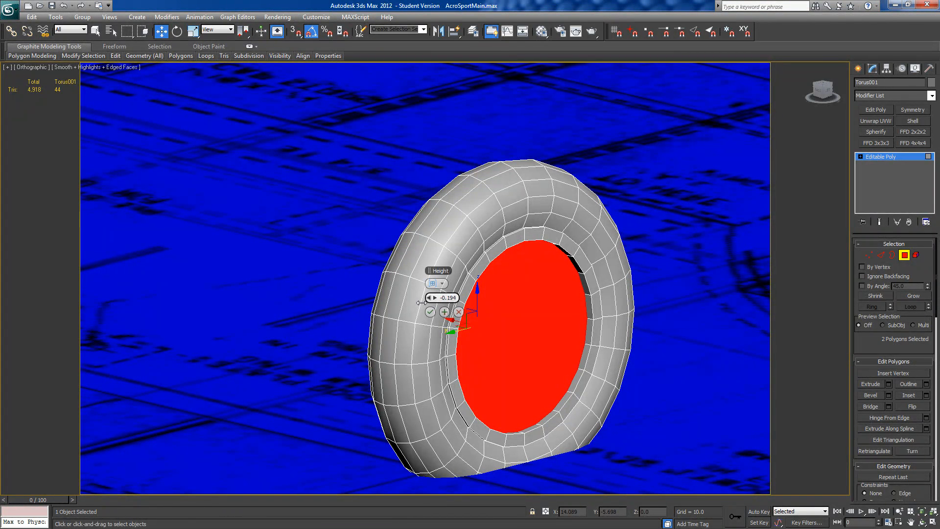
pyautogui.click(431, 314)
pyautogui.keyDown('alt'); pyautogui.moveTo(703, 311); pyautogui.dragTo(683, 310, button='middle'); pyautogui.keyUp('alt')
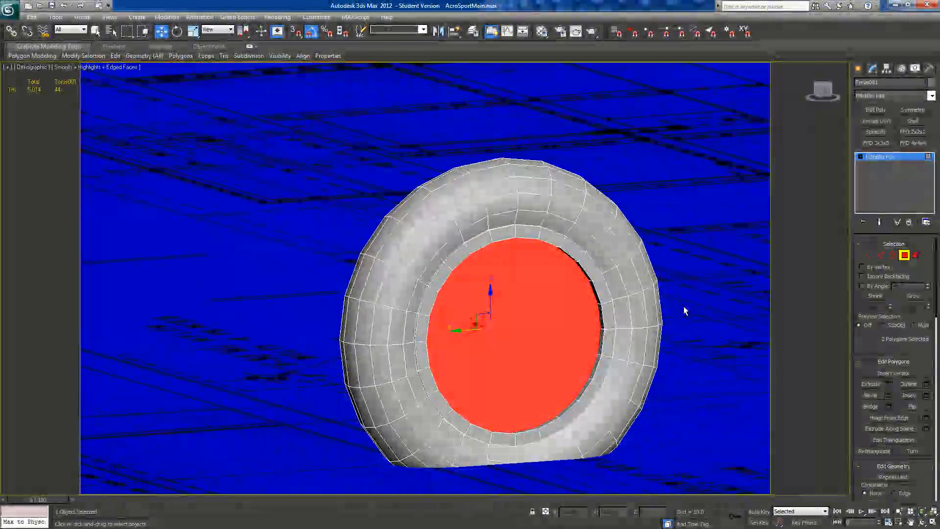
# Step: Inset the recessed hub polygons by about 1.887, leaving a small disc at the centre of each side
pyautogui.click(925, 396)
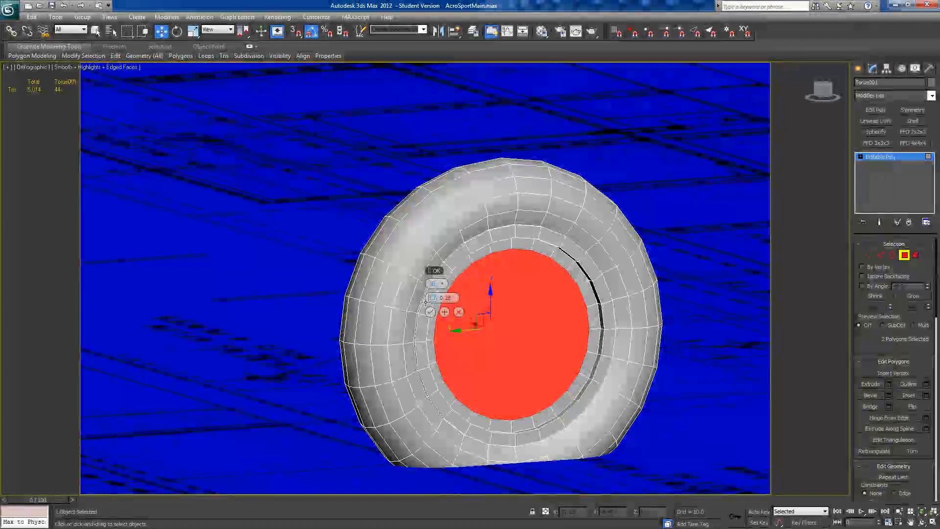
pyautogui.moveTo(430, 297); pyautogui.dragTo(503, 313)
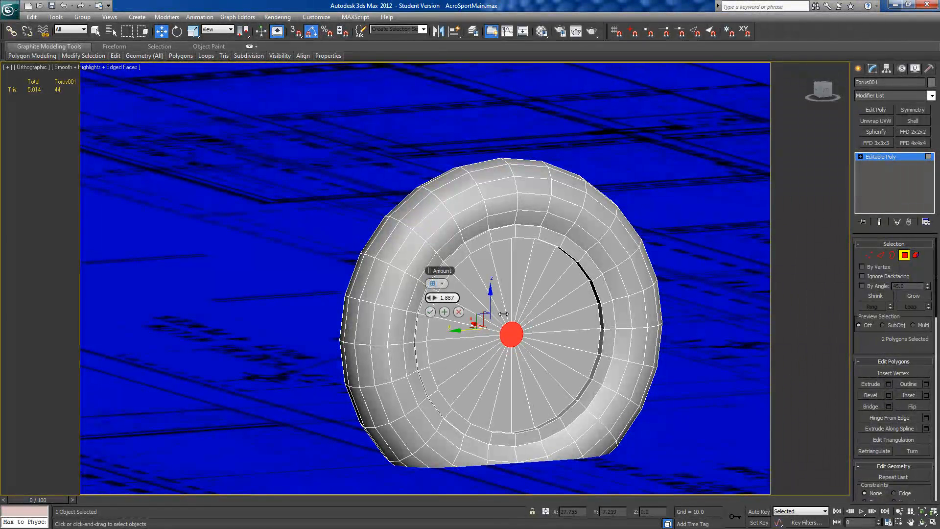
pyautogui.click(430, 312)
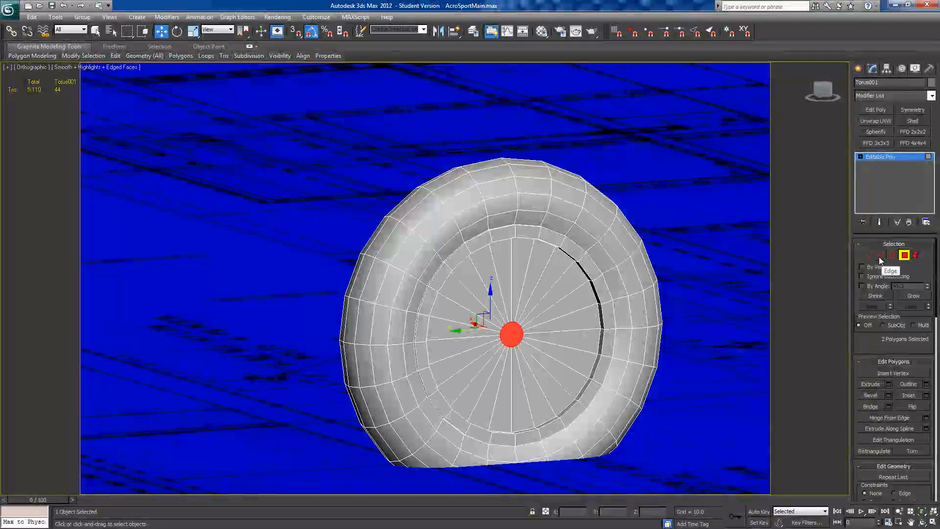
# Step: Scale the vertices of the two small centre discs apart along the axle so both hub faces bulge outward
pyautogui.keyDown('ctrl'); pyautogui.click(870, 255); pyautogui.keyUp('ctrl')
pyautogui.click(193, 32)
pyautogui.keyDown('alt'); pyautogui.moveTo(420, 237); pyautogui.dragTo(523, 254, button='middle'); pyautogui.keyUp('alt')
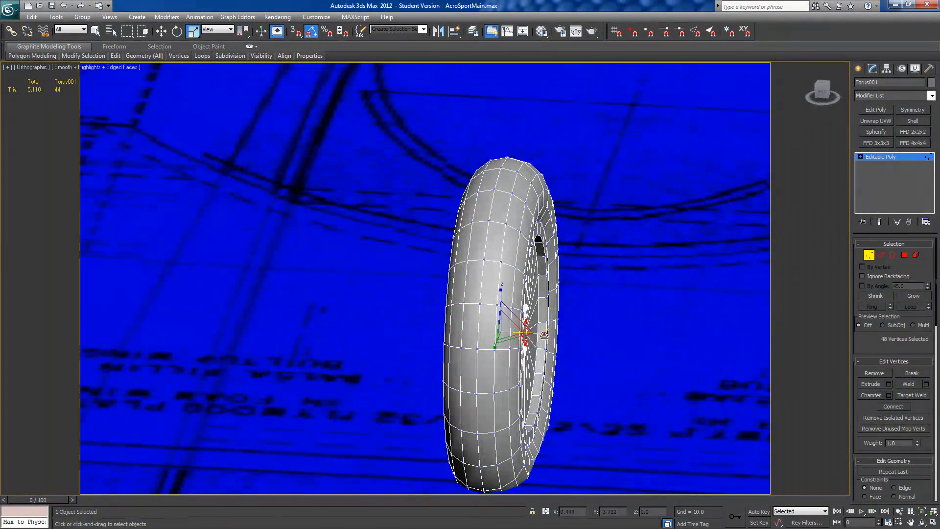
pyautogui.moveTo(562, 339); pyautogui.dragTo(566, 340)
pyautogui.keyDown('alt'); pyautogui.moveTo(568, 341); pyautogui.dragTo(546, 325, button='middle'); pyautogui.keyUp('alt')
pyautogui.click(869, 256)
pyautogui.keyDown('alt'); pyautogui.moveTo(557, 365); pyautogui.dragTo(587, 382, button='middle'); pyautogui.keyUp('alt')
pyautogui.moveTo(541, 330); pyautogui.dragTo(546, 331)
pyautogui.rightClick(545, 330)
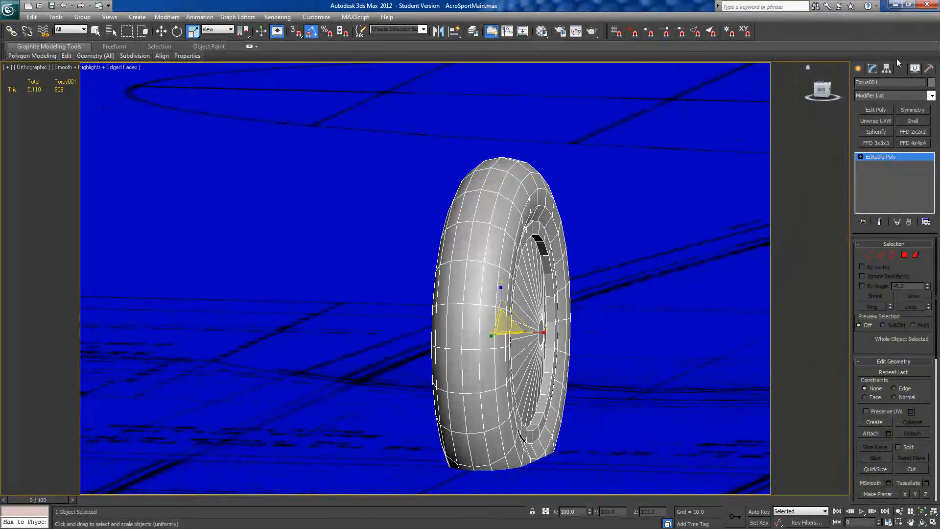
pyautogui.click(886, 69)
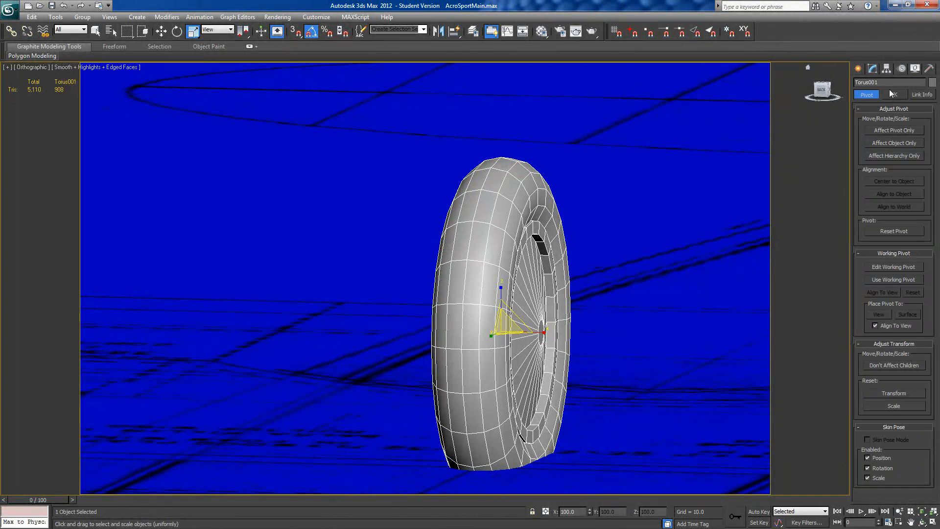
pyautogui.click(885, 130)
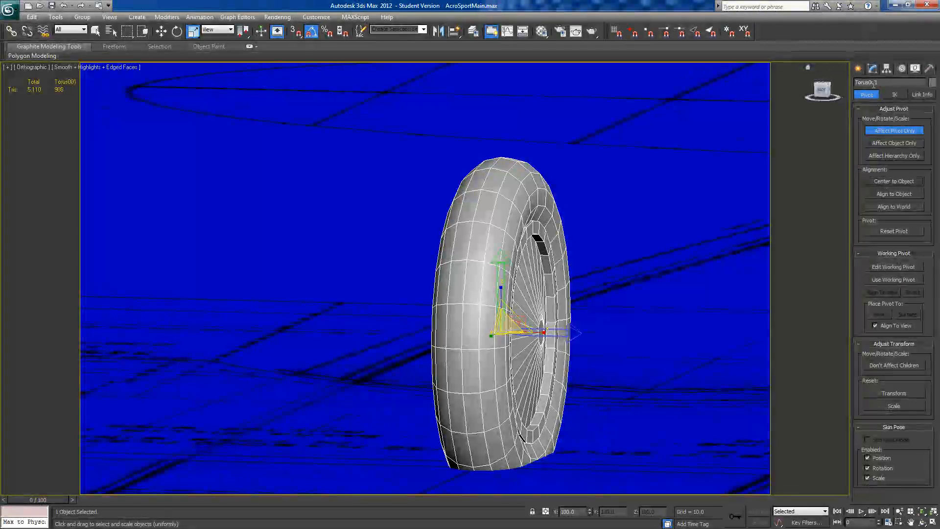
pyautogui.click(889, 130)
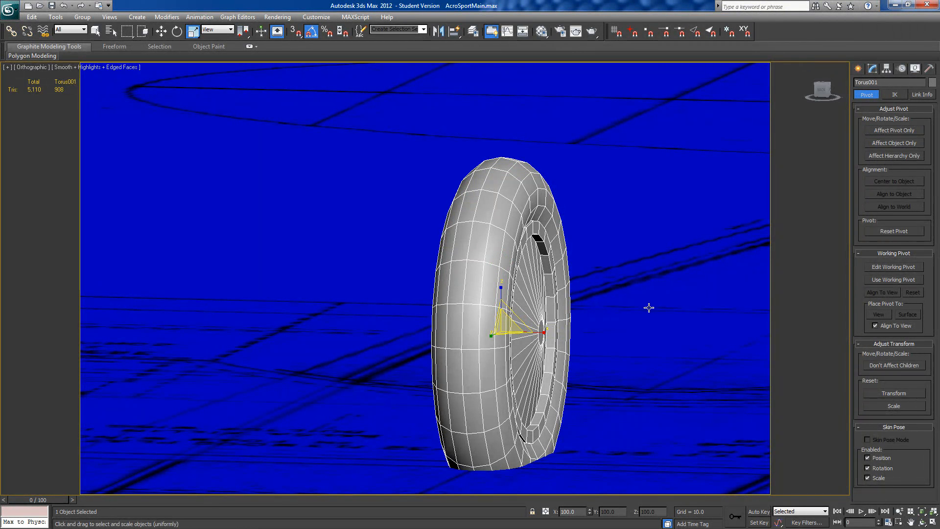
# Step: Widen the whole wheel along its axle by non-uniform scaling to about 147 percent
pyautogui.moveTo(547, 224)
pyautogui.keyDown('alt'); pyautogui.mouseDown(button='middle')
pyautogui.moveTo(557, 221)
pyautogui.moveTo(550, 214)
pyautogui.mouseUp(button='middle'); pyautogui.keyUp('alt')
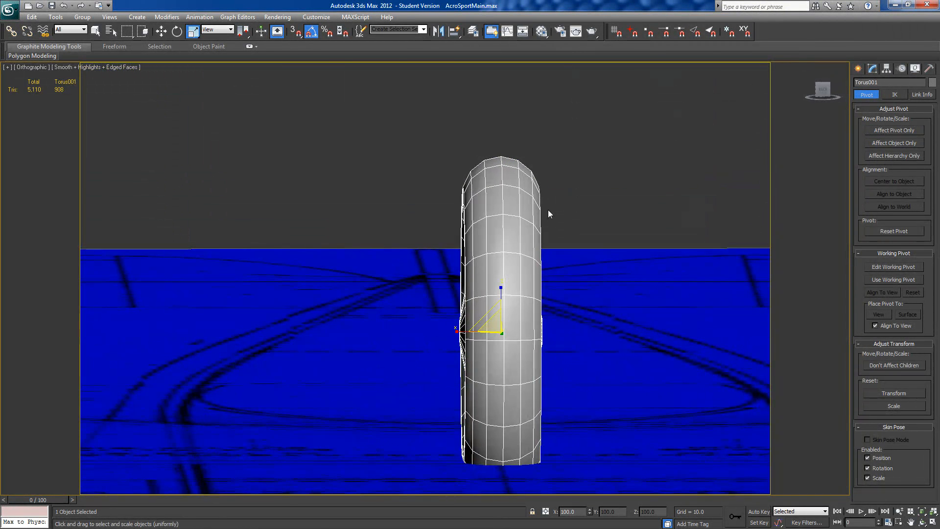
pyautogui.keyDown('alt'); pyautogui.moveTo(523, 351); pyautogui.dragTo(527, 331, button='middle'); pyautogui.keyUp('alt')
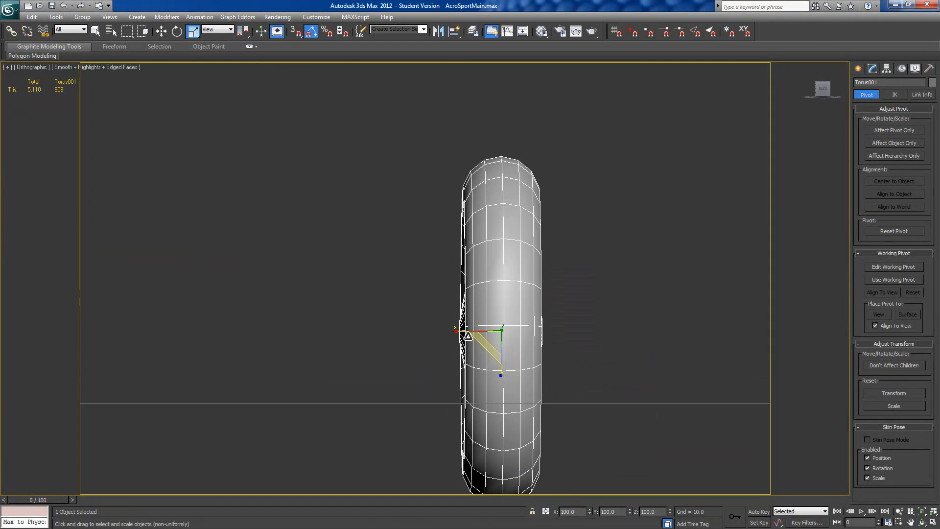
pyautogui.moveTo(455, 331); pyautogui.dragTo(439, 331)
pyautogui.keyDown('alt'); pyautogui.moveTo(447, 331); pyautogui.dragTo(533, 342, button='middle'); pyautogui.keyUp('alt')
pyautogui.keyDown('alt'); pyautogui.moveTo(607, 345); pyautogui.dragTo(563, 342, button='middle'); pyautogui.keyUp('alt')
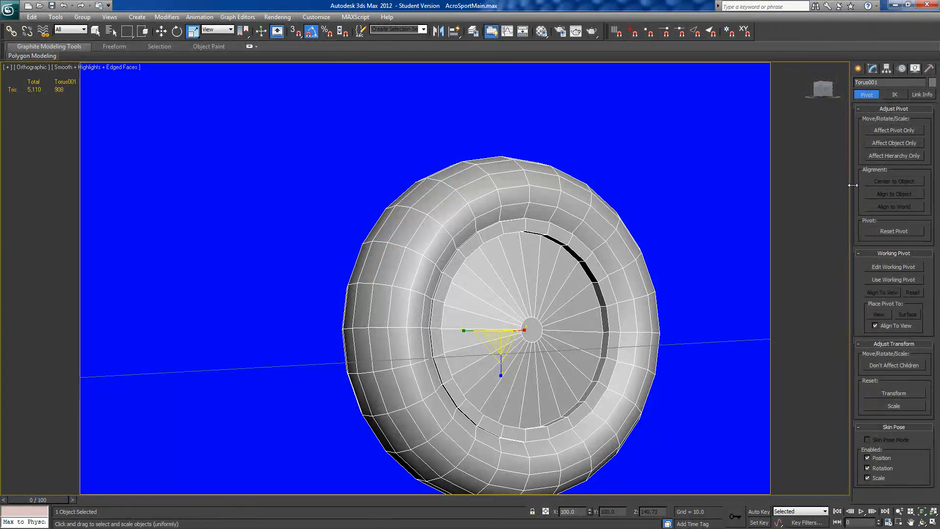
# Step: Add the complete inner wall rings of the hub recess on both sides to the selection of the two centre discs
pyautogui.click(873, 70)
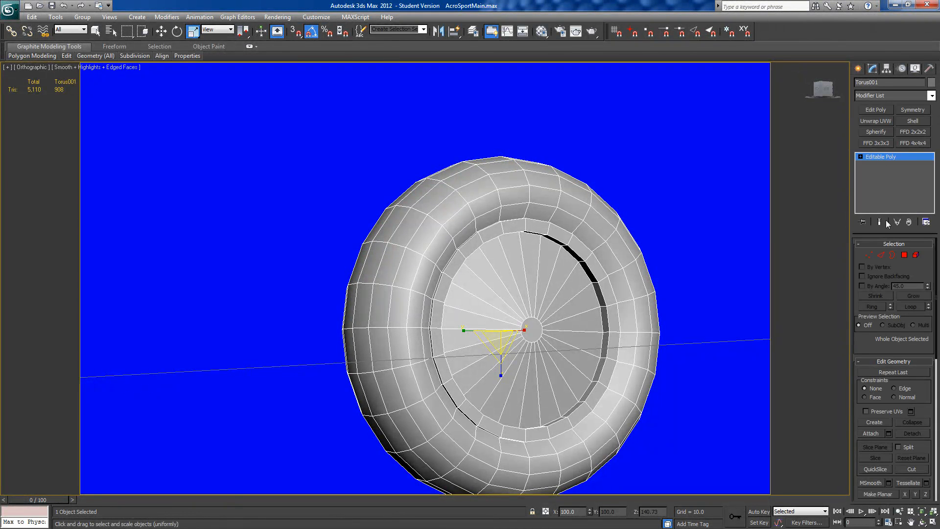
pyautogui.click(903, 255)
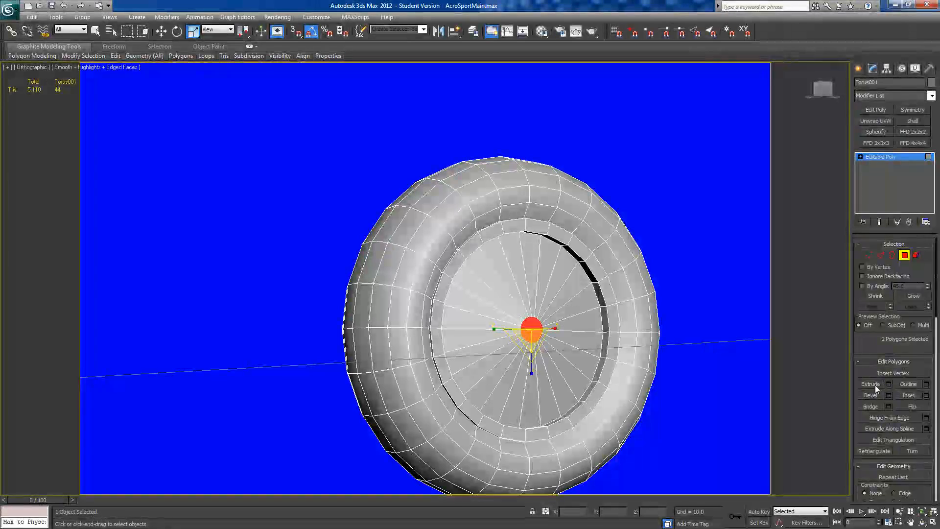
pyautogui.keyDown('alt'); pyautogui.moveTo(699, 342); pyautogui.dragTo(682, 321, button='middle'); pyautogui.keyUp('alt')
pyautogui.moveTo(601, 344)
pyautogui.keyDown('alt'); pyautogui.mouseDown(button='middle')
pyautogui.moveTo(628, 360)
pyautogui.moveTo(592, 337)
pyautogui.mouseUp(button='middle'); pyautogui.keyUp('alt')
pyautogui.keyDown('ctrl'); pyautogui.click(596, 337); pyautogui.keyUp('ctrl')
pyautogui.click(597, 336)
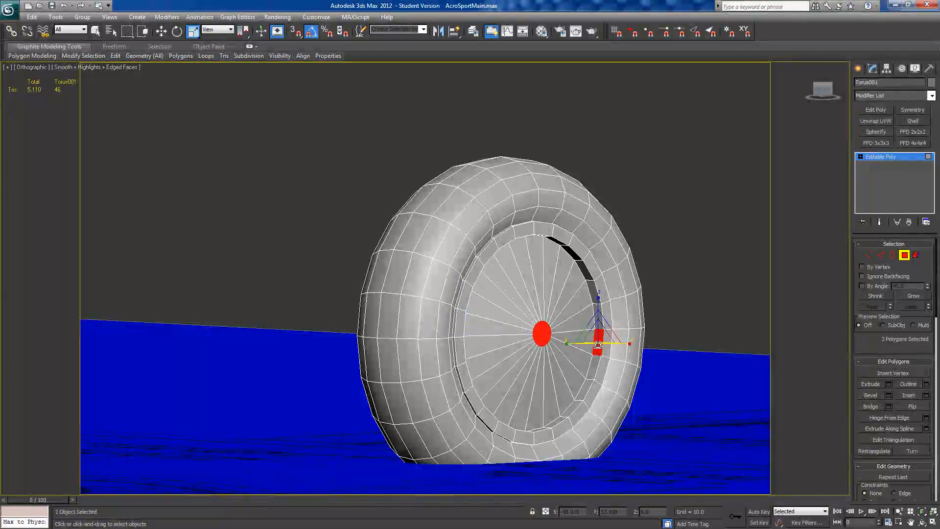
pyautogui.keyDown('shift'); pyautogui.click(591, 371); pyautogui.keyUp('shift')
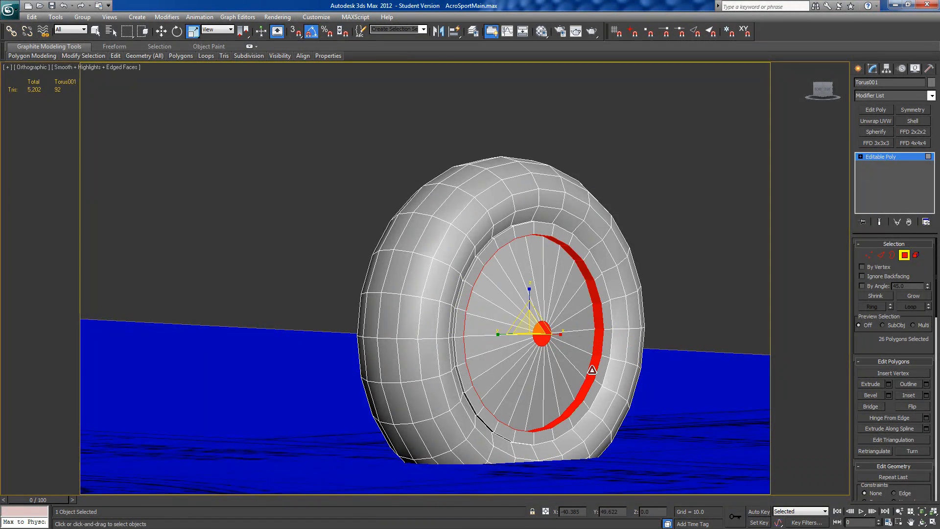
pyautogui.keyDown('alt'); pyautogui.moveTo(588, 369); pyautogui.dragTo(430, 367, button='middle'); pyautogui.keyUp('alt')
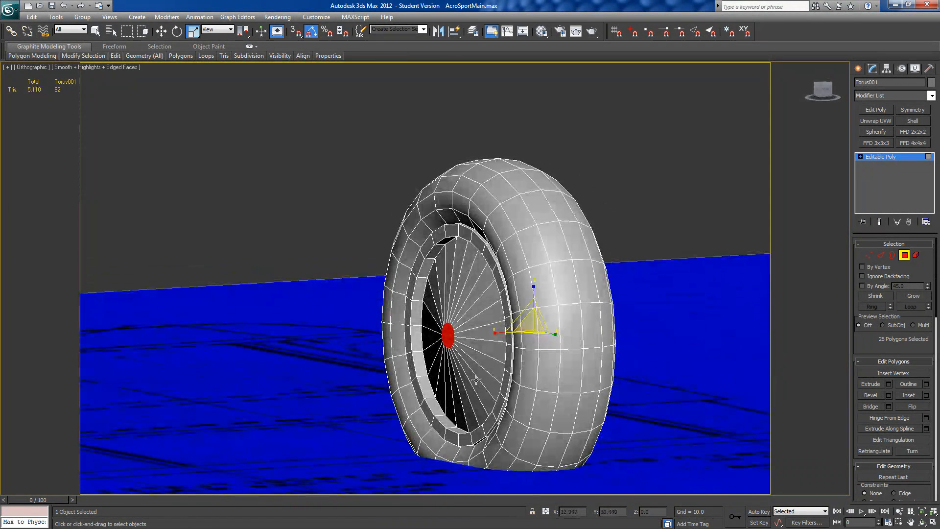
pyautogui.click(421, 364)
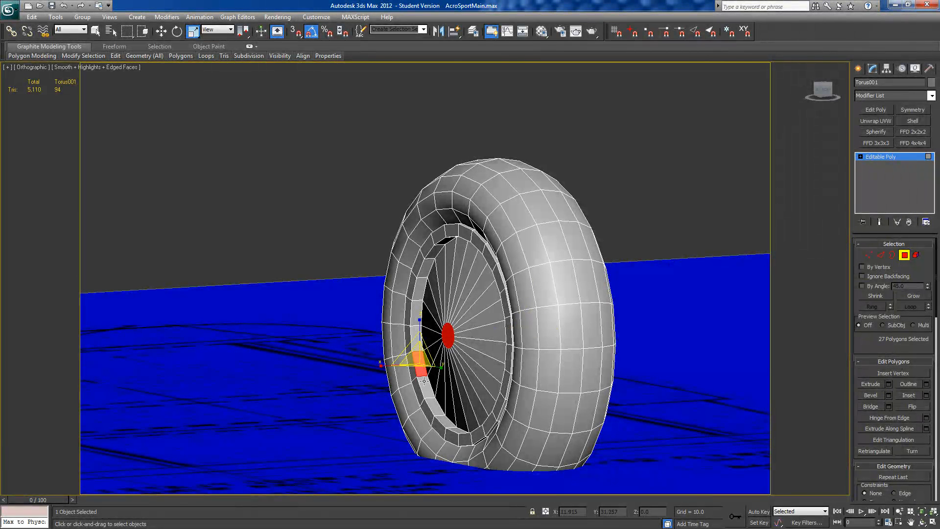
pyautogui.keyDown('shift'); pyautogui.click(425, 387); pyautogui.keyUp('shift')
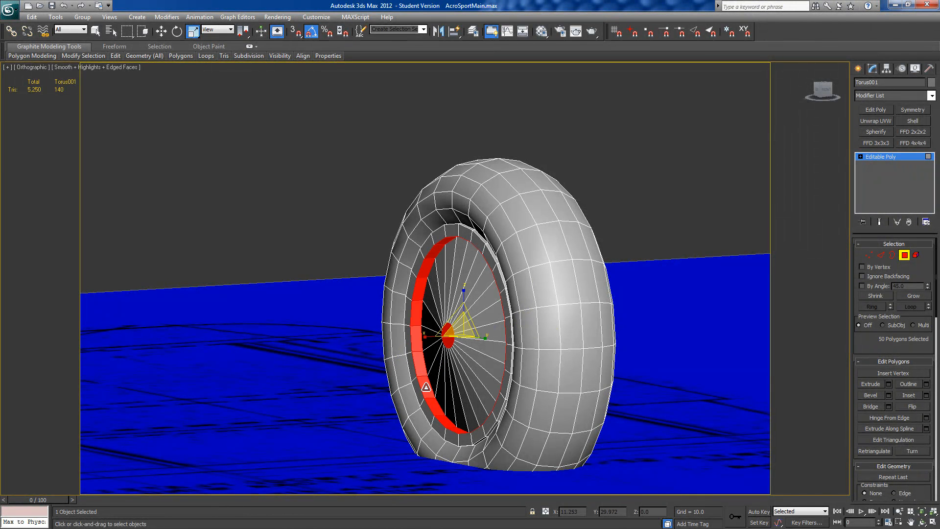
# Step: Add the complete rings of thin outer rim wall polygons on both sides of the wheel to the selection
pyautogui.moveTo(468, 280); pyautogui.dragTo(445, 282, button='middle')
pyautogui.scroll(3, 446, 282)
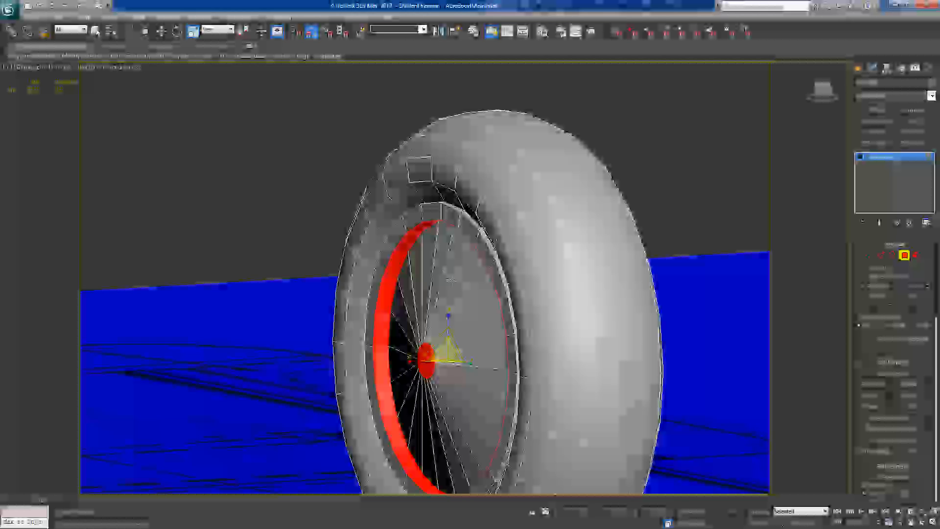
pyautogui.keyDown('ctrl'); pyautogui.click(487, 243); pyautogui.keyUp('ctrl')
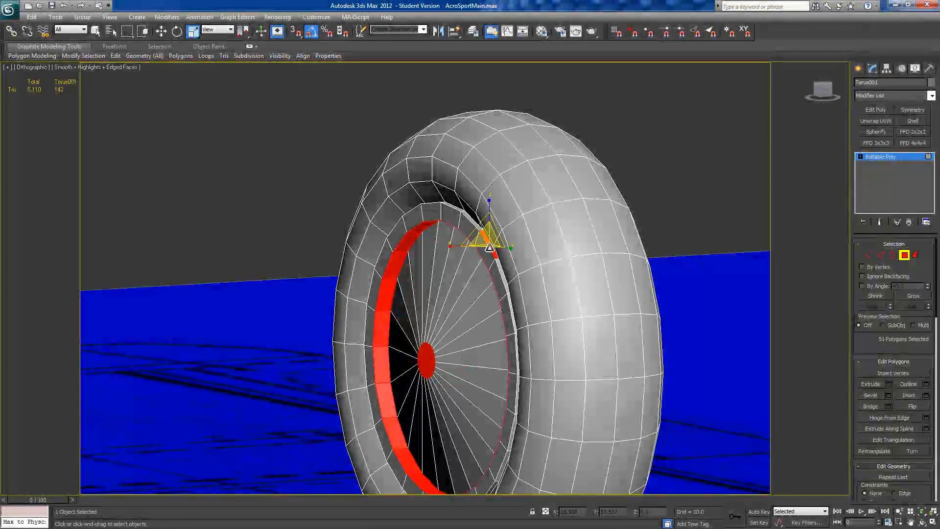
pyautogui.keyDown('shift'); pyautogui.click(500, 273); pyautogui.keyUp('shift')
pyautogui.keyDown('alt'); pyautogui.moveTo(500, 289); pyautogui.dragTo(423, 304, button='middle'); pyautogui.keyUp('alt')
pyautogui.click(575, 351)
pyautogui.keyDown('alt'); pyautogui.moveTo(549, 225); pyautogui.dragTo(520, 241, button='middle'); pyautogui.keyUp('alt')
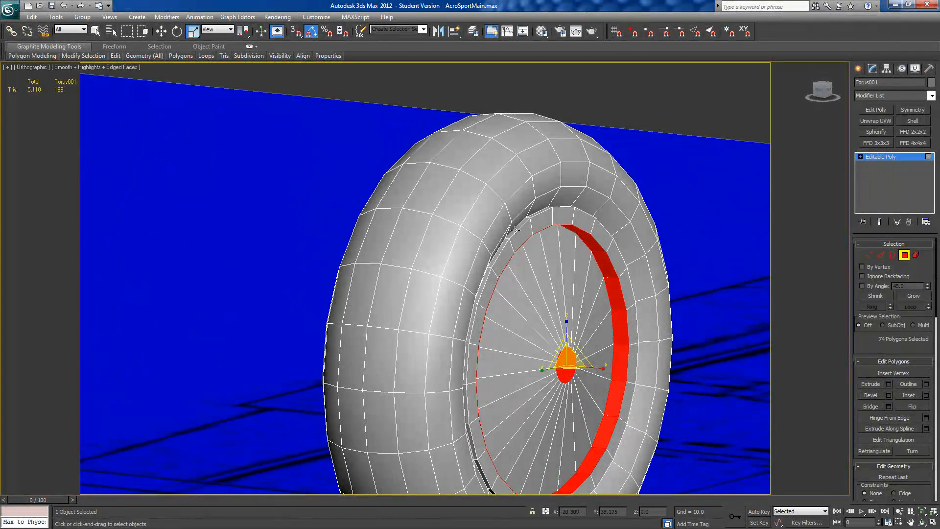
pyautogui.keyDown('shift'); pyautogui.click(497, 255); pyautogui.keyUp('shift')
pyautogui.keyDown('alt'); pyautogui.moveTo(497, 255); pyautogui.dragTo(474, 245, button='middle'); pyautogui.keyUp('alt')
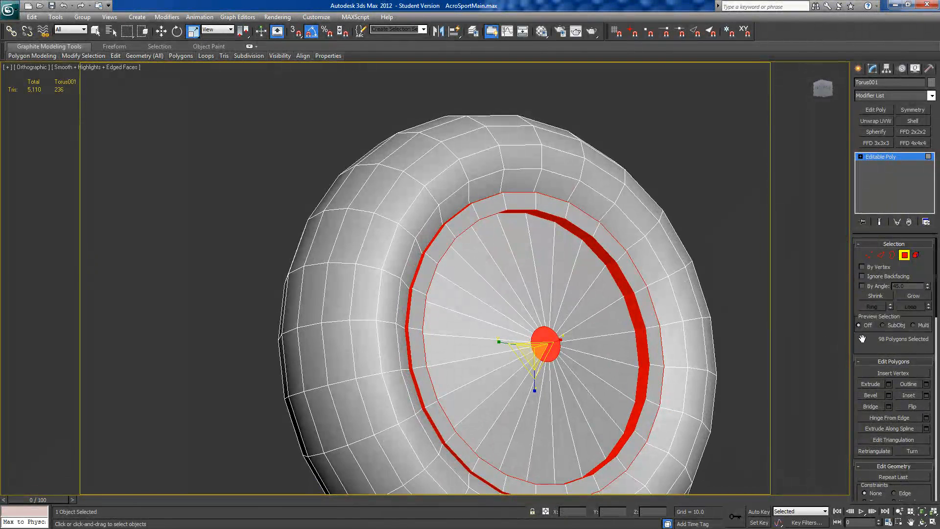
# Step: Assign the selected centre discs, recess walls and outer rim walls of the wheel to smoothing group 1
pyautogui.scroll(-10, 862, 340)
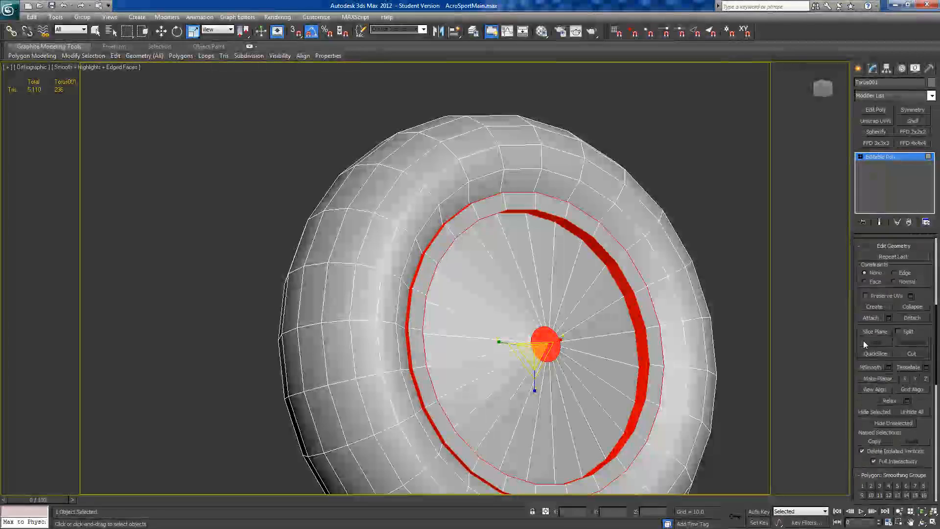
pyautogui.keyDown('alt'); pyautogui.moveTo(609, 374); pyautogui.dragTo(535, 343, button='middle'); pyautogui.keyUp('alt')
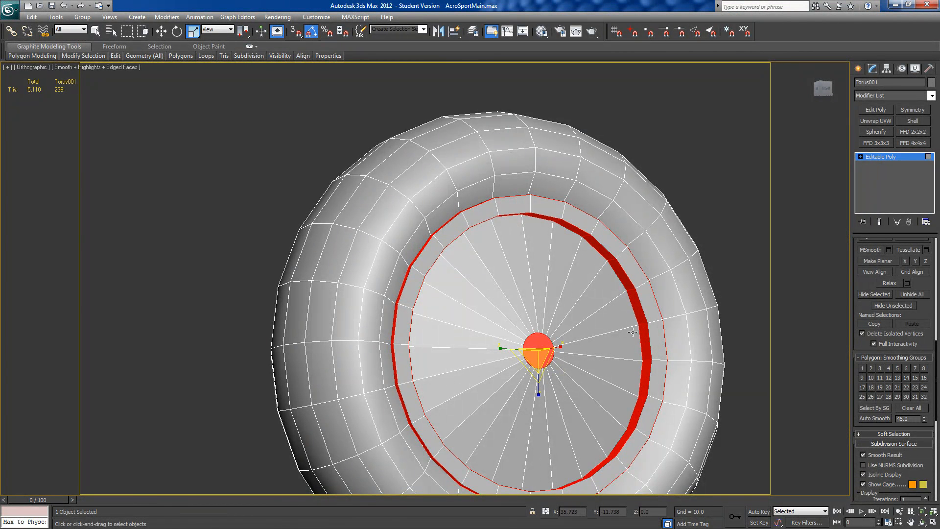
pyautogui.keyDown('alt'); pyautogui.moveTo(621, 385); pyautogui.dragTo(602, 392, button='middle'); pyautogui.keyUp('alt')
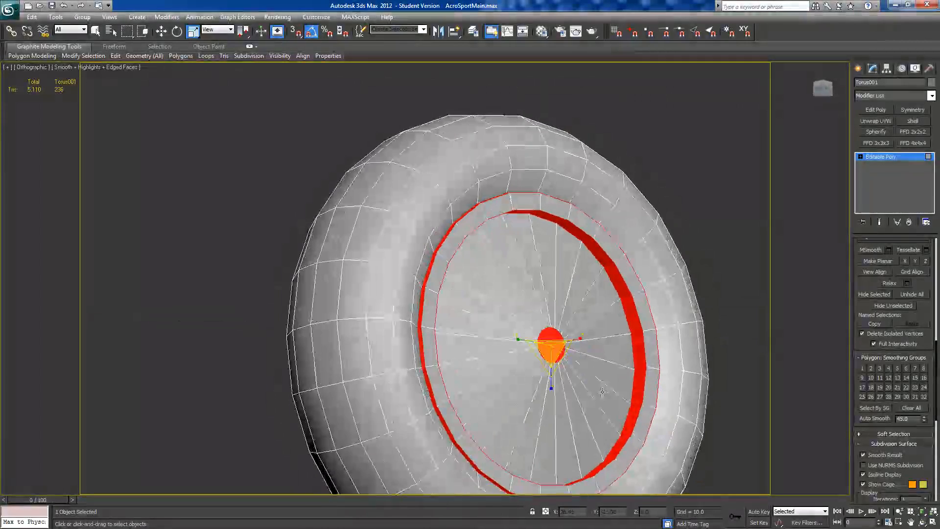
pyautogui.click(863, 368)
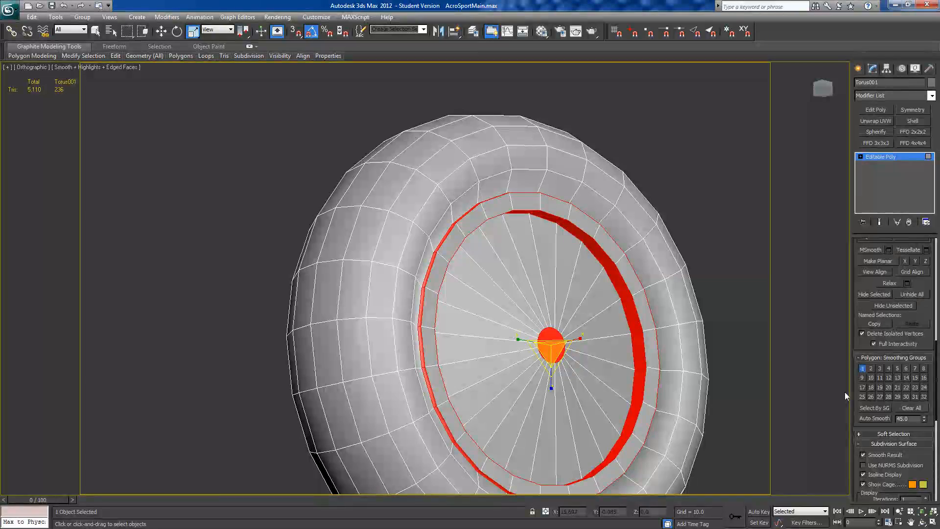
# Step: Invert the polygon selection, clear its smoothing groups, assign it to smoothing group 2, and leave polygon editing
pyautogui.hotkey('ctrl', 'i')
pyautogui.moveTo(591, 409)
pyautogui.keyDown('alt'); pyautogui.mouseDown(button='middle')
pyautogui.moveTo(614, 399)
pyautogui.moveTo(582, 412)
pyautogui.moveTo(554, 386)
pyautogui.moveTo(625, 403)
pyautogui.moveTo(594, 402)
pyautogui.mouseUp(button='middle'); pyautogui.keyUp('alt')
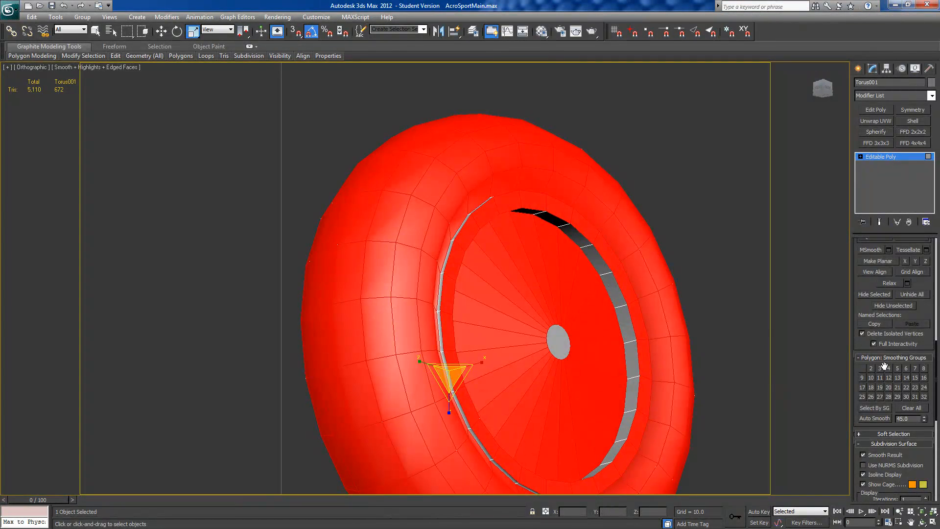
pyautogui.click(907, 407)
pyautogui.click(871, 368)
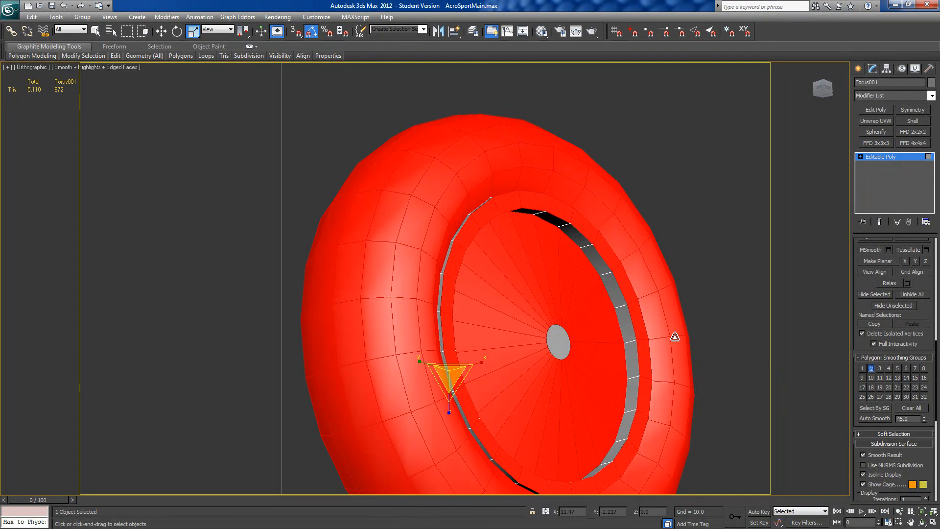
pyautogui.scroll(-5, 674, 336)
pyautogui.keyDown('alt'); pyautogui.moveTo(659, 322); pyautogui.dragTo(606, 369, button='middle'); pyautogui.keyUp('alt')
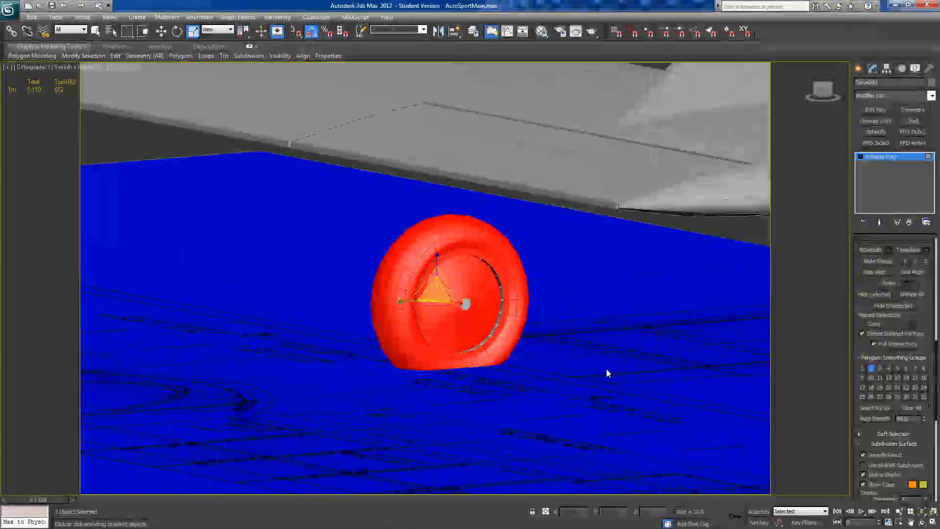
pyautogui.click(606, 368)
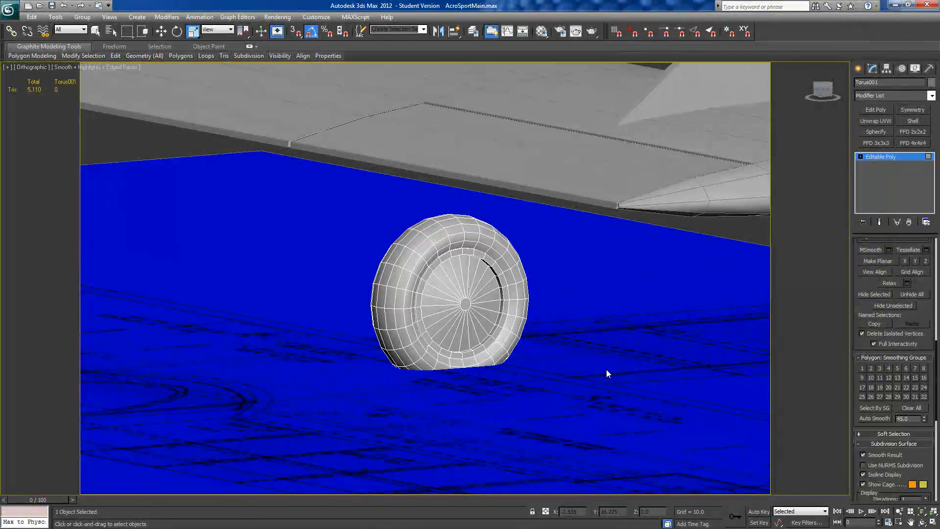
pyautogui.click(871, 158)
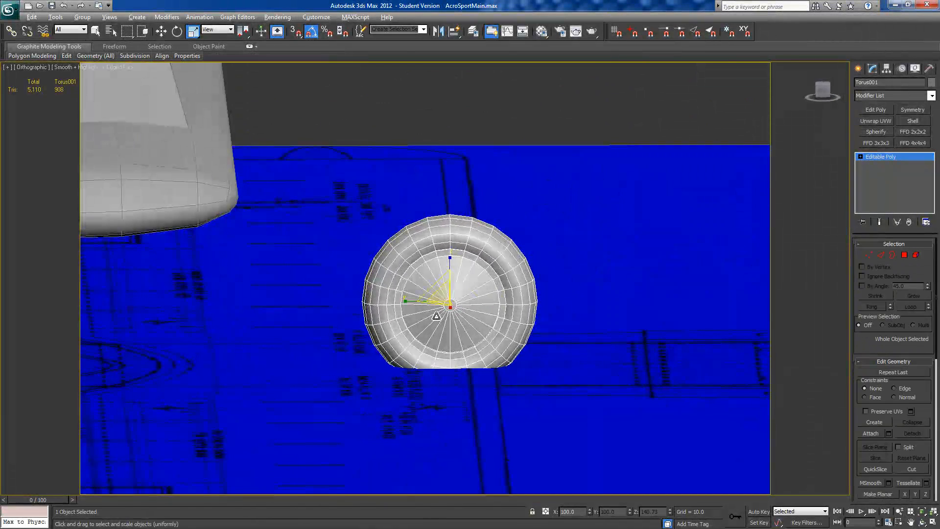
# Step: Check the landing gear on the plans in Windows Photo Viewer and move the wheel along its axle from the centreline to outboard of the fuselage
pyautogui.scroll(-5, 436, 316)
pyautogui.keyDown('alt'); pyautogui.moveTo(434, 315); pyautogui.dragTo(345, 317, button='middle'); pyautogui.keyUp('alt')
pyautogui.click(822, 92)
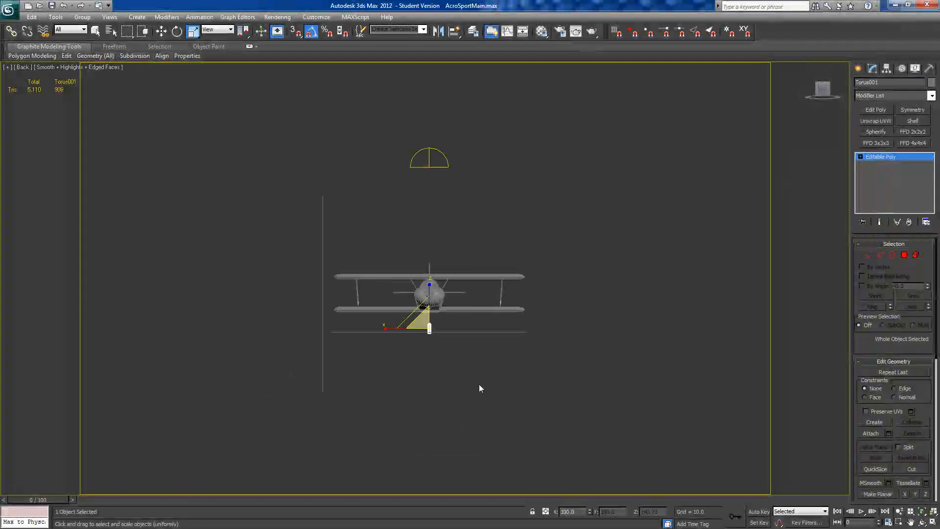
pyautogui.scroll(5, 470, 387)
pyautogui.scroll(-2, 470, 390)
pyautogui.scroll(5, 432, 297)
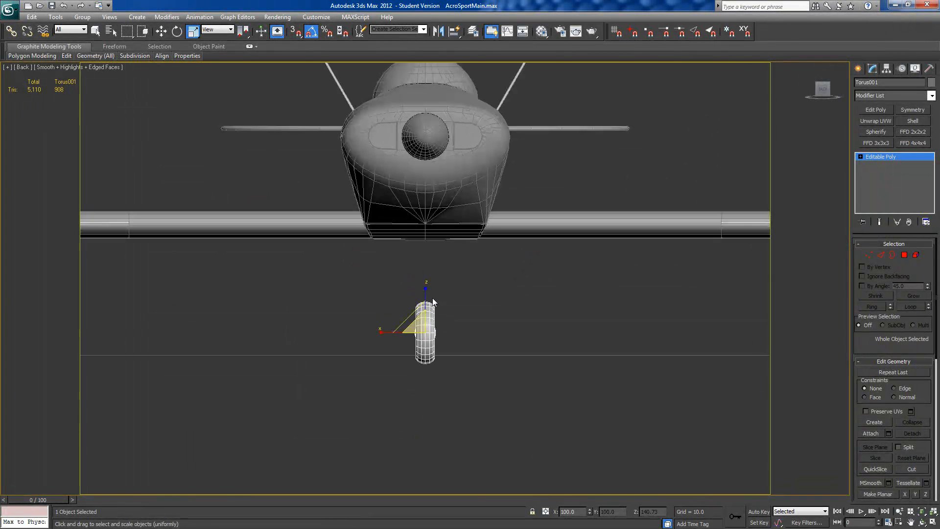
pyautogui.click(161, 32)
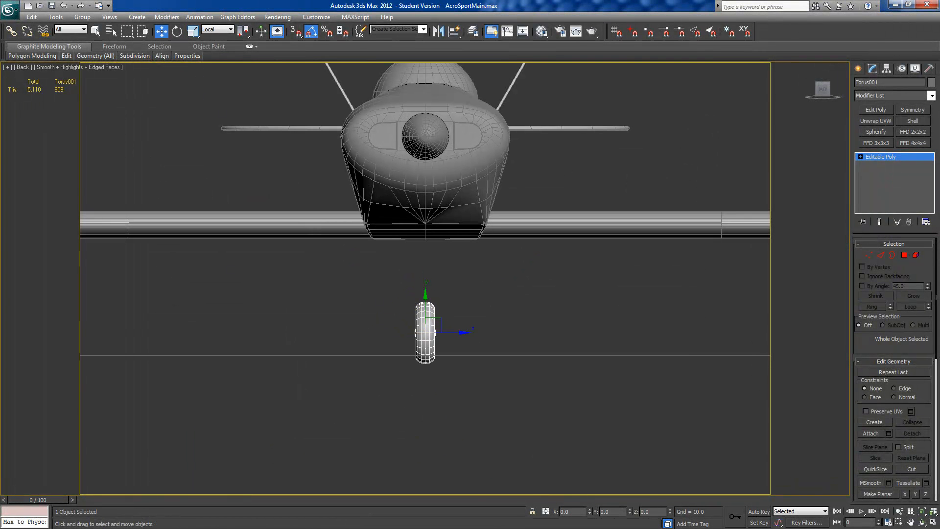
pyautogui.moveTo(329, 205); pyautogui.dragTo(393, 3)
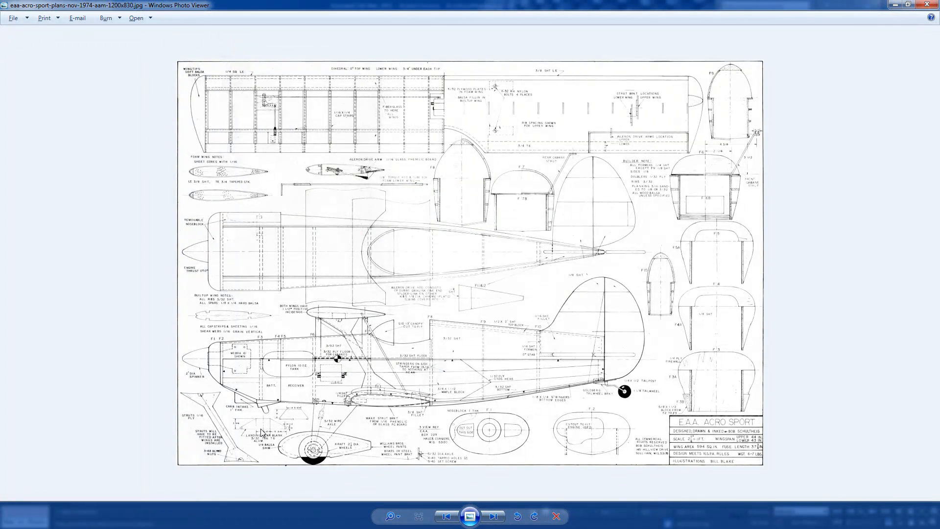
pyautogui.scroll(5, 260, 432)
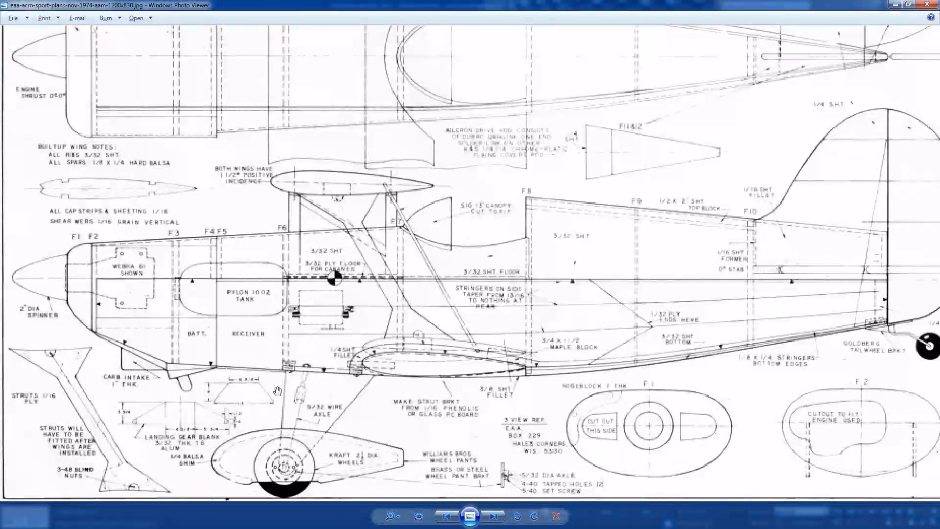
pyautogui.moveTo(643, 5); pyautogui.dragTo(0, 123)
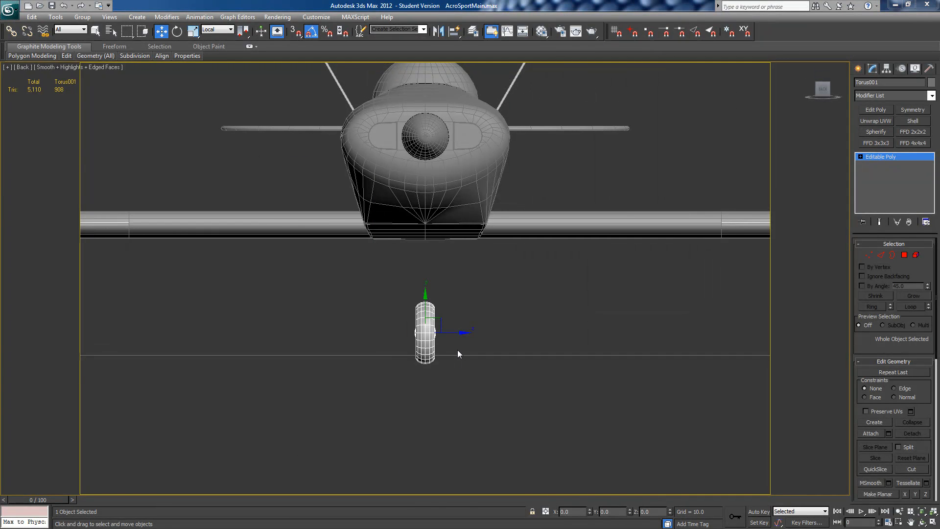
pyautogui.moveTo(454, 334); pyautogui.dragTo(587, 335)
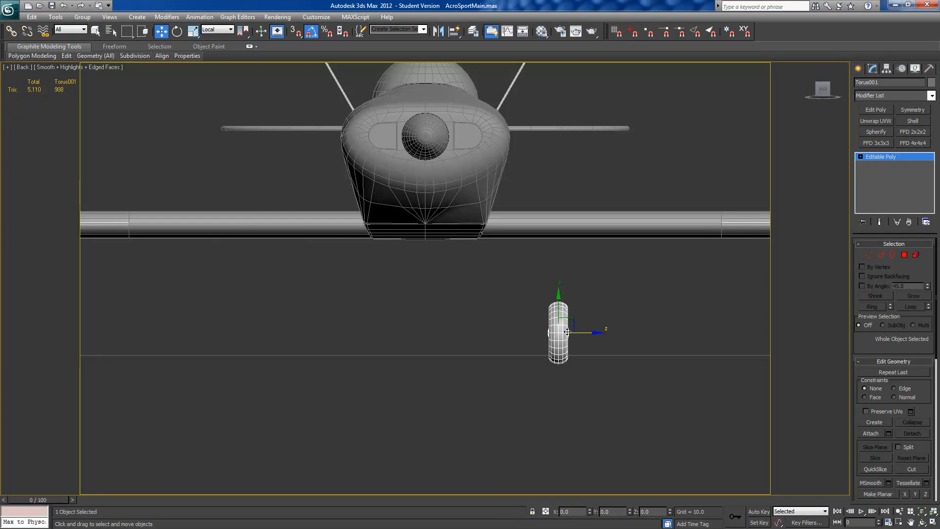
pyautogui.moveTo(583, 334); pyautogui.dragTo(587, 332)
# Step: Mirror the wheel as a copy across the X axis of the working pivot, with the working pivot enabled only for this operation
pyautogui.keyDown('alt'); pyautogui.moveTo(587, 333); pyautogui.dragTo(425, 394, button='middle'); pyautogui.keyUp('alt')
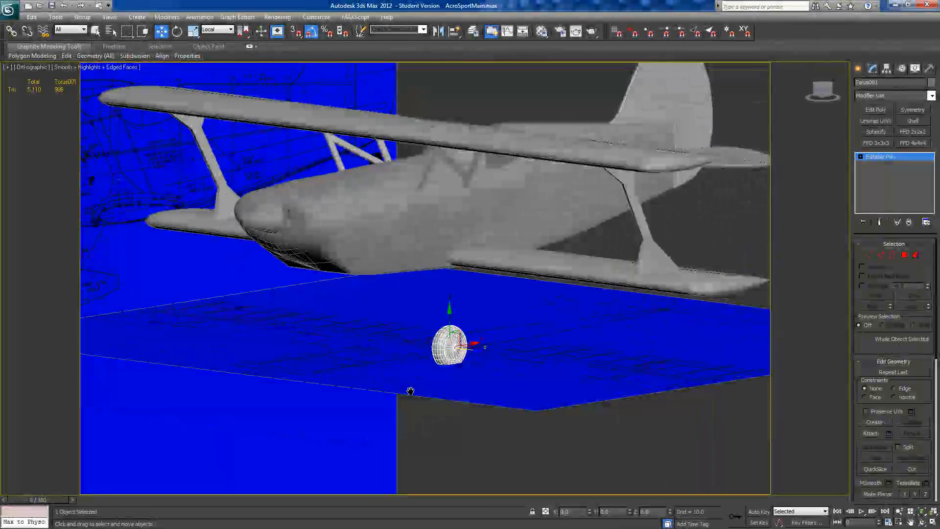
pyautogui.click(887, 69)
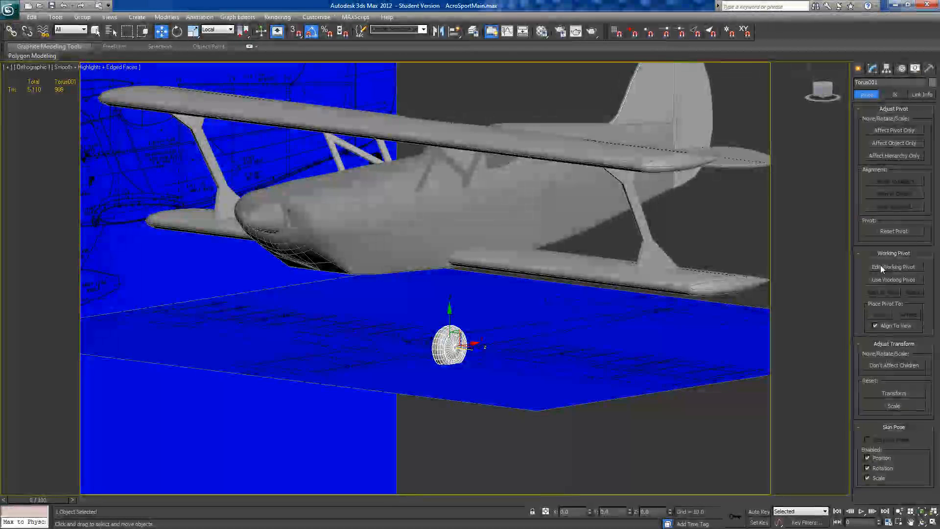
pyautogui.click(877, 279)
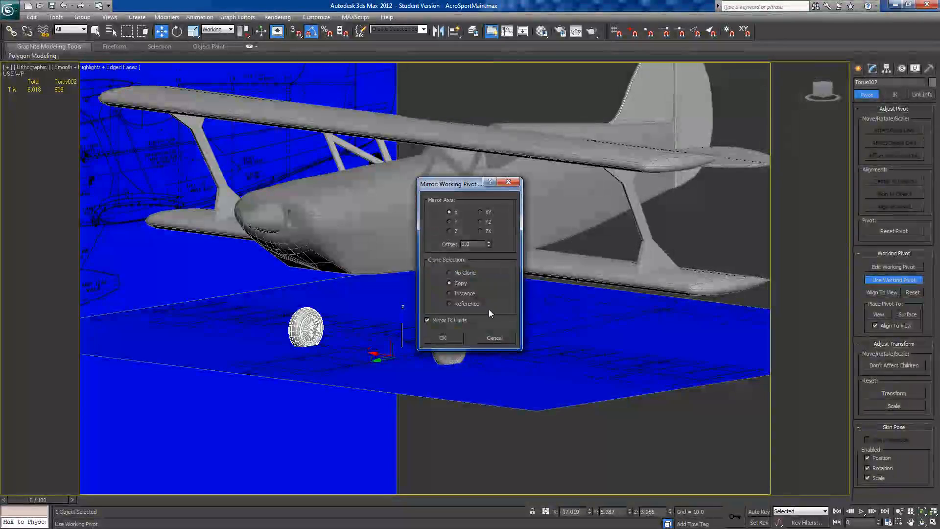
pyautogui.click(453, 341)
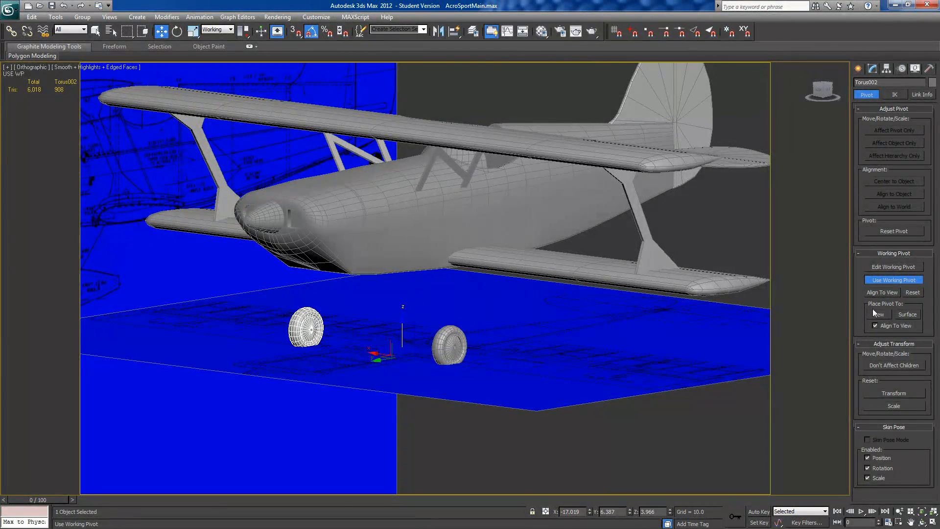
pyautogui.click(878, 281)
# Step: In the left view, clone the original main wheel as one copy placed straight back beneath the rear fuselage
pyautogui.keyDown('alt'); pyautogui.moveTo(431, 358); pyautogui.dragTo(390, 361, button='middle'); pyautogui.keyUp('alt')
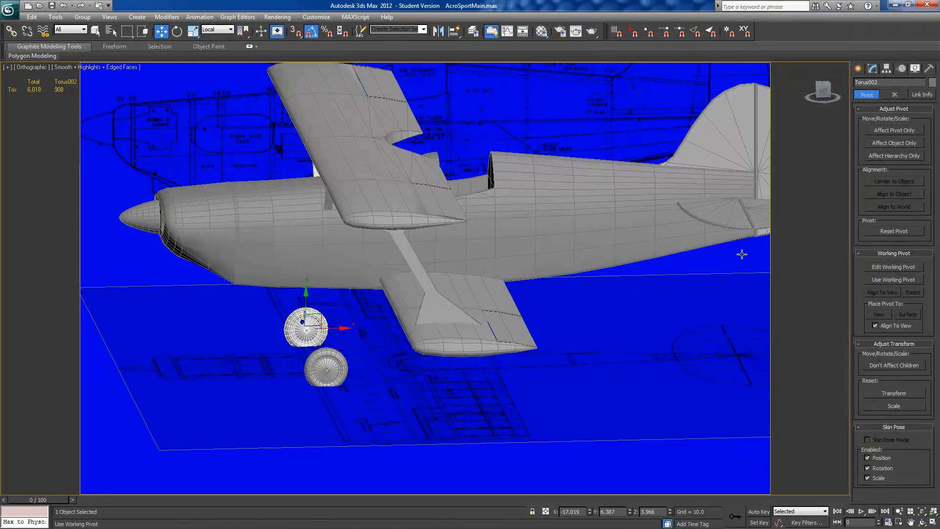
pyautogui.click(822, 90)
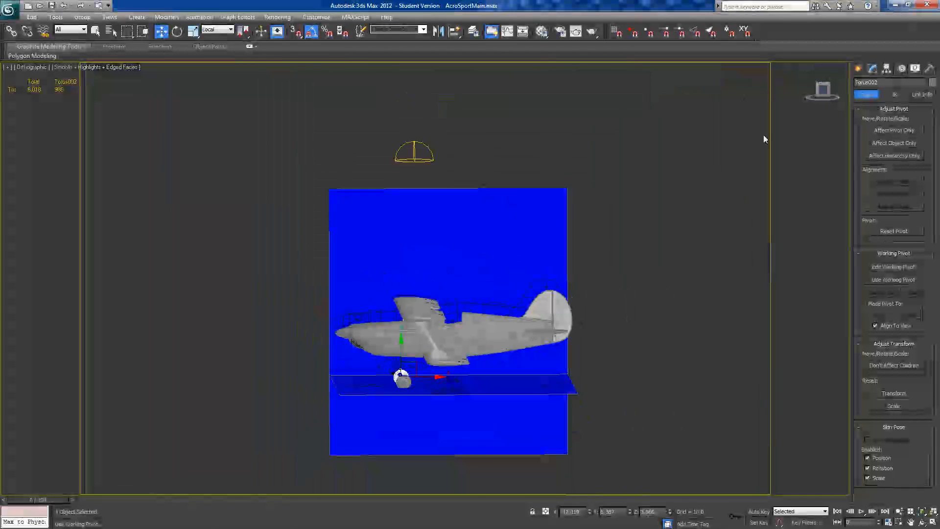
pyautogui.scroll(5, 510, 266)
pyautogui.moveTo(469, 348); pyautogui.dragTo(466, 198, button='middle')
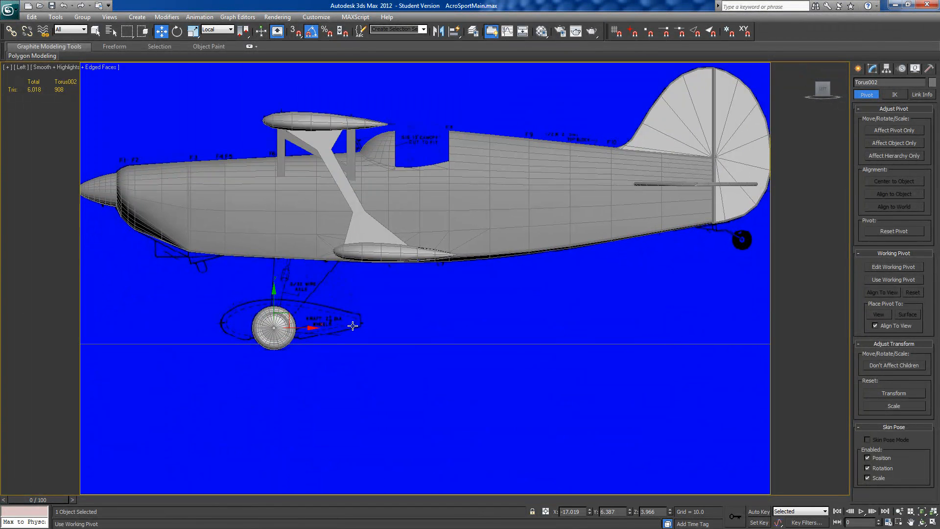
pyautogui.click(284, 335)
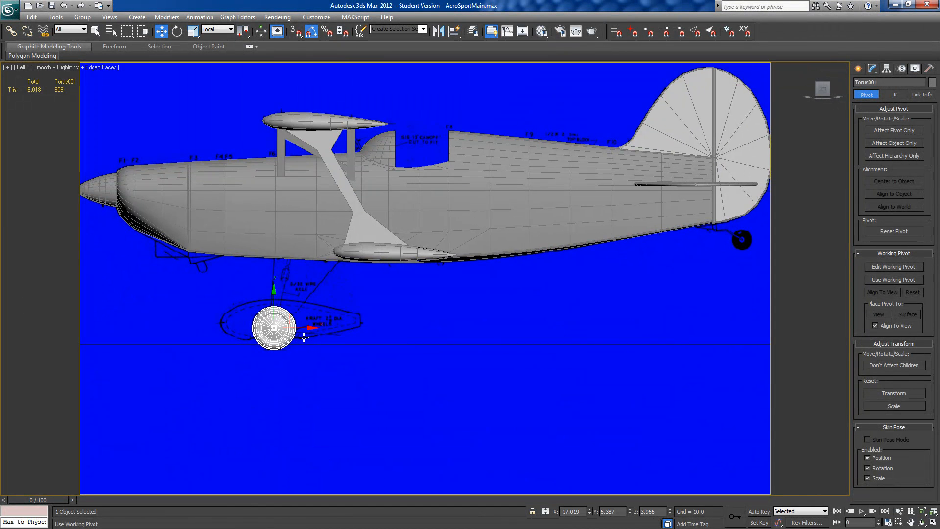
pyautogui.keyDown('shift'); pyautogui.moveTo(302, 327); pyautogui.dragTo(684, 327); pyautogui.keyUp('shift')
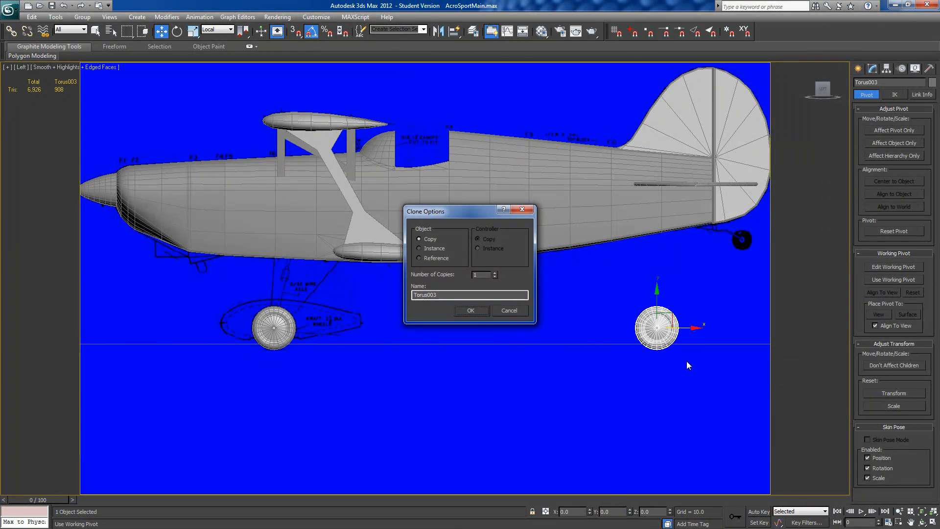
pyautogui.click(475, 314)
# Step: Delete the hub, recess and rim polygons on both sides of the rear wheel copy, growing the selection three times from its centre discs
pyautogui.moveTo(660, 352)
pyautogui.mouseDown(button='middle')
pyautogui.moveTo(428, 354)
pyautogui.moveTo(474, 363)
pyautogui.moveTo(524, 286)
pyautogui.moveTo(432, 396)
pyautogui.moveTo(443, 397)
pyautogui.moveTo(447, 300)
pyautogui.mouseUp(button='middle')
pyautogui.scroll(4, 443, 351)
pyautogui.scroll(2, 523, 289)
pyautogui.scroll(7, 447, 301)
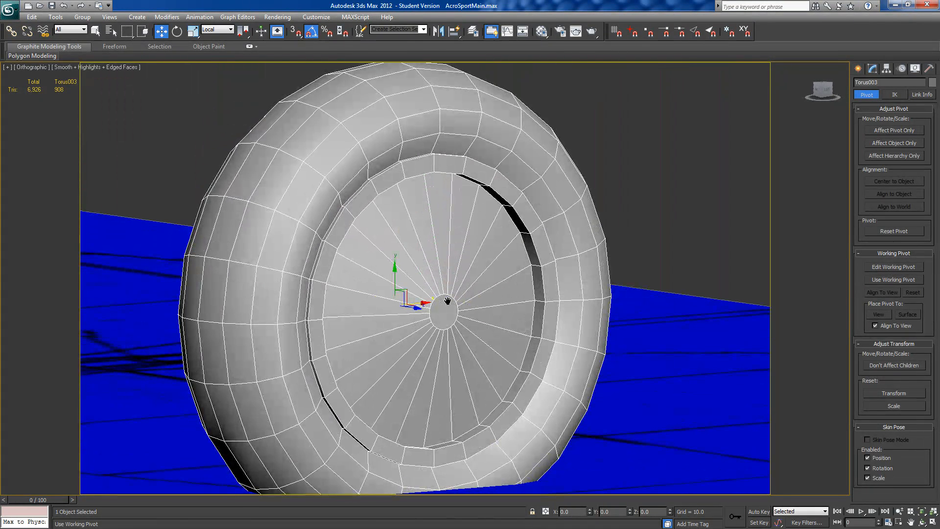
pyautogui.click(872, 68)
pyautogui.click(904, 255)
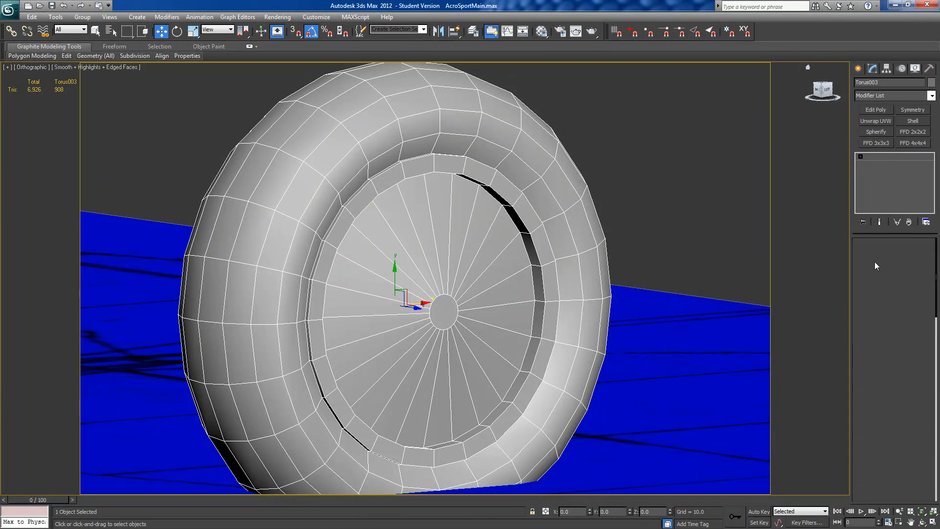
pyautogui.click(406, 336)
pyautogui.click(436, 319)
pyautogui.keyDown('alt'); pyautogui.moveTo(428, 326); pyautogui.dragTo(518, 322, button='middle'); pyautogui.keyUp('alt')
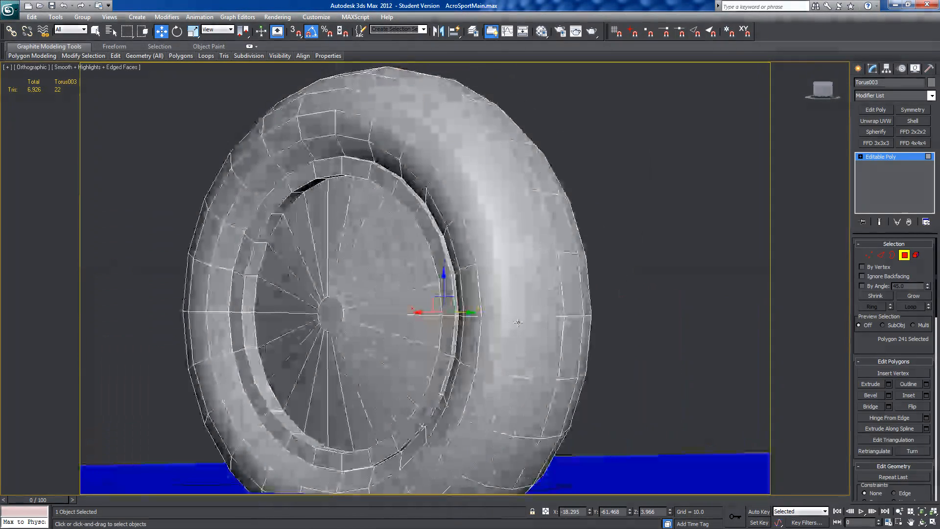
pyautogui.keyDown('ctrl'); pyautogui.click(330, 314); pyautogui.keyUp('ctrl')
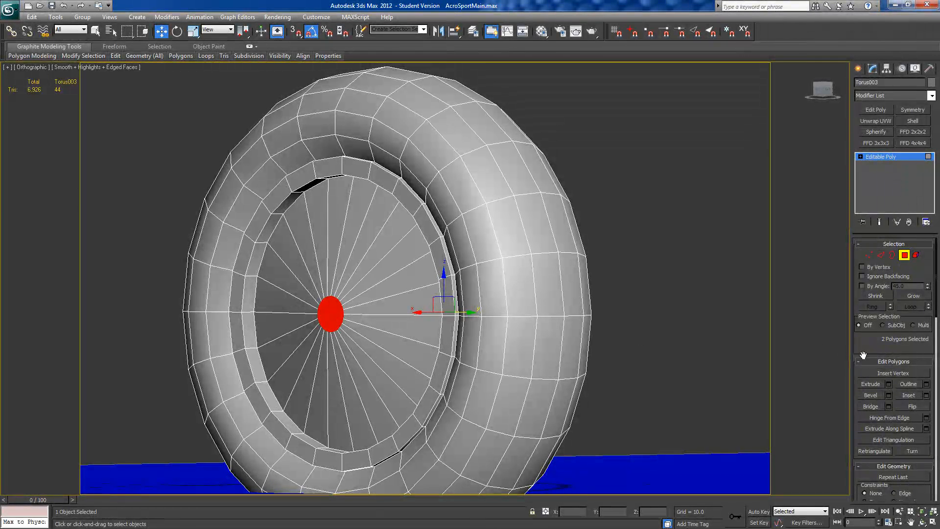
pyautogui.click(906, 296)
pyautogui.click(906, 296)
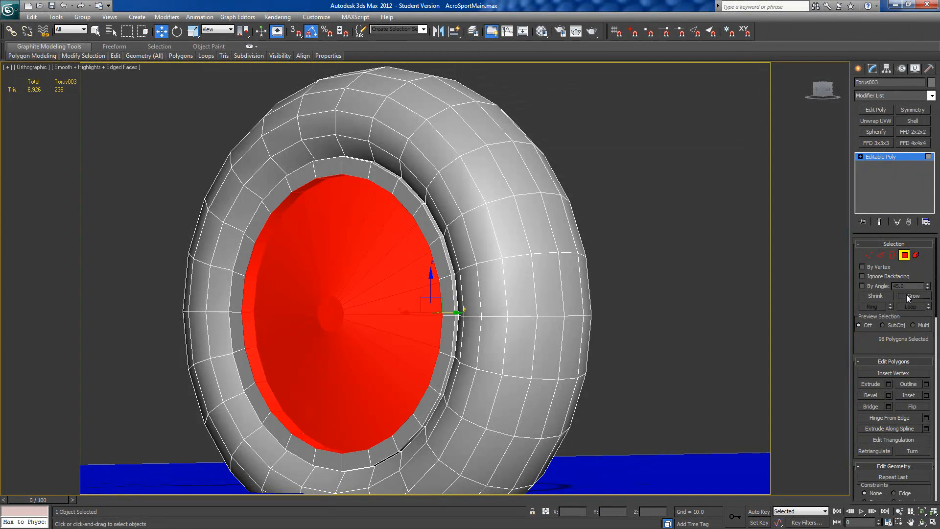
pyautogui.click(906, 296)
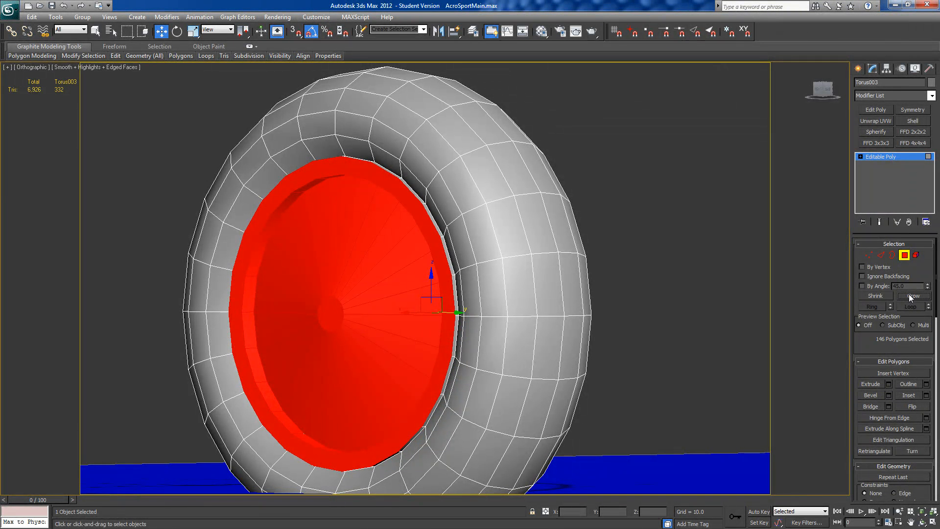
pyautogui.press('Delete')
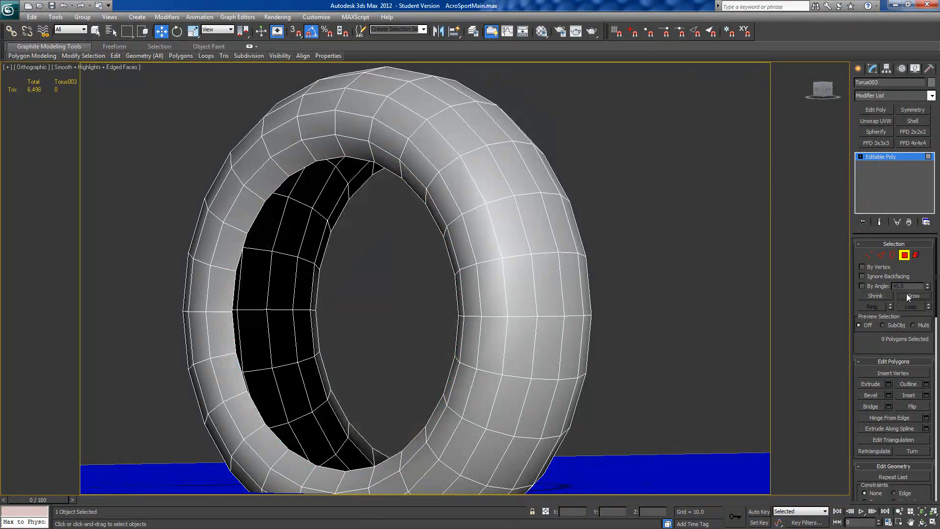
# Step: Cap the two open circular borders left in the rear tyre
pyautogui.click(891, 254)
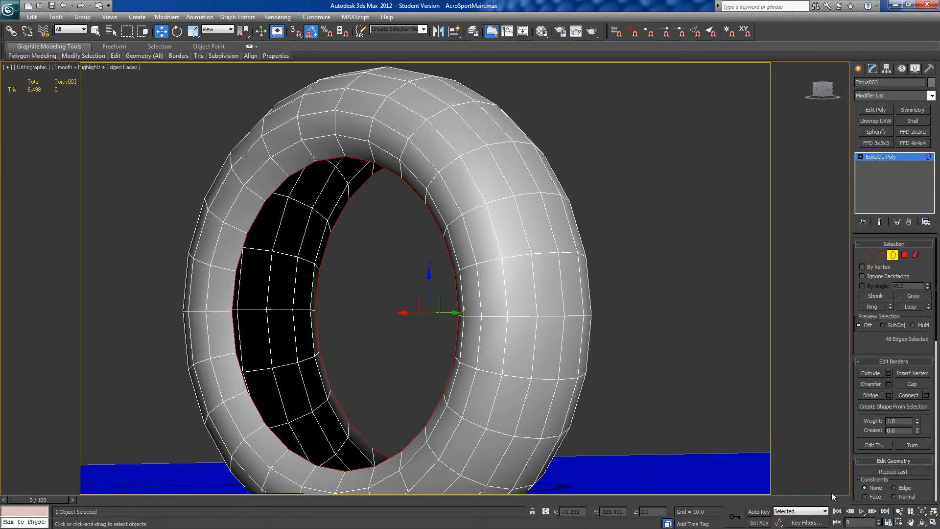
pyautogui.click(914, 383)
pyautogui.keyDown('alt'); pyautogui.moveTo(702, 377); pyautogui.dragTo(567, 377, button='middle'); pyautogui.keyUp('alt')
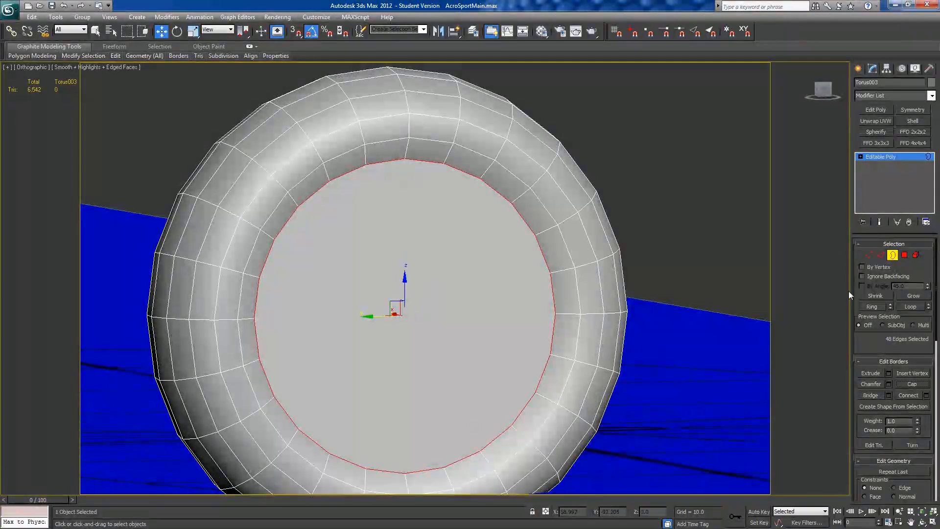
# Step: Select the large cap polygons on both sides of the rear tyre
pyautogui.click(903, 255)
pyautogui.click(388, 333)
pyautogui.keyDown('alt'); pyautogui.moveTo(388, 333); pyautogui.dragTo(428, 352, button='middle'); pyautogui.keyUp('alt')
pyautogui.keyDown('ctrl'); pyautogui.click(441, 352); pyautogui.keyUp('ctrl')
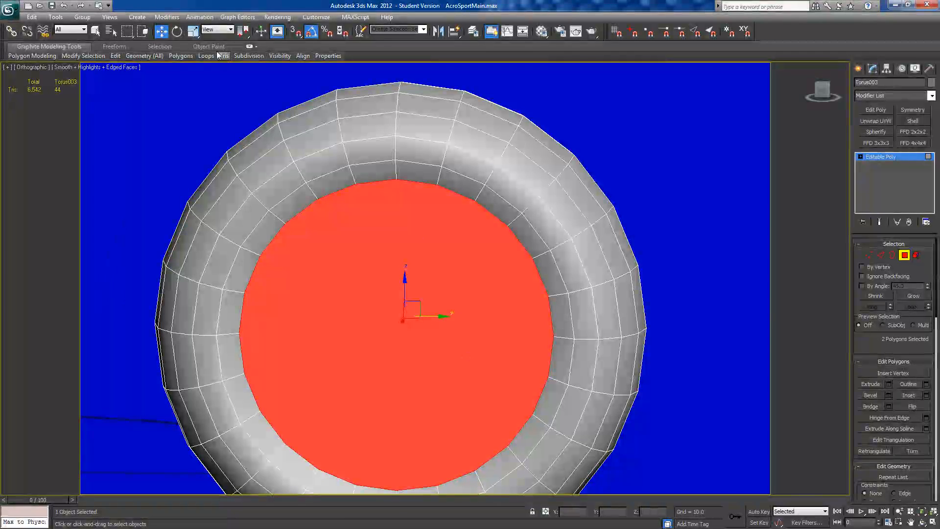
pyautogui.click(193, 31)
pyautogui.moveTo(416, 300); pyautogui.dragTo(331, 383)
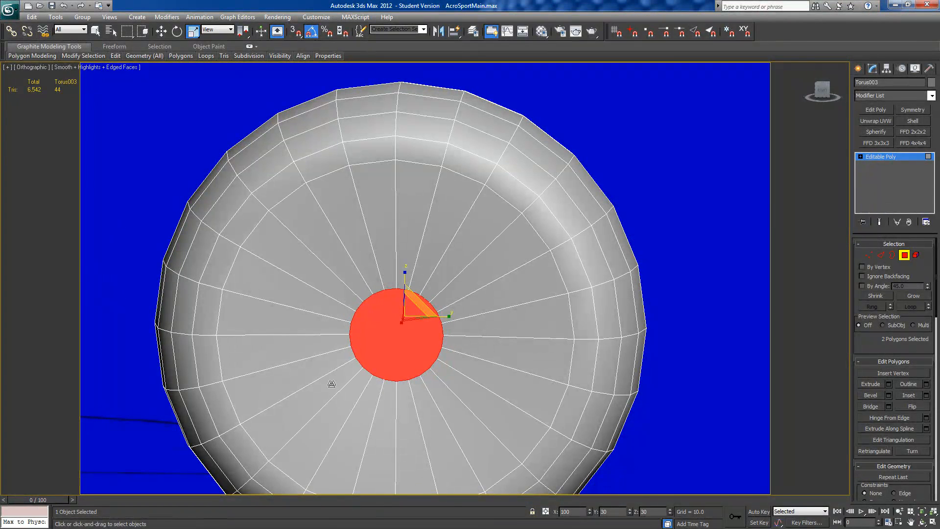
pyautogui.rightClick(331, 383)
pyautogui.keyDown('alt'); pyautogui.moveTo(332, 381); pyautogui.dragTo(302, 377, button='middle'); pyautogui.keyUp('alt')
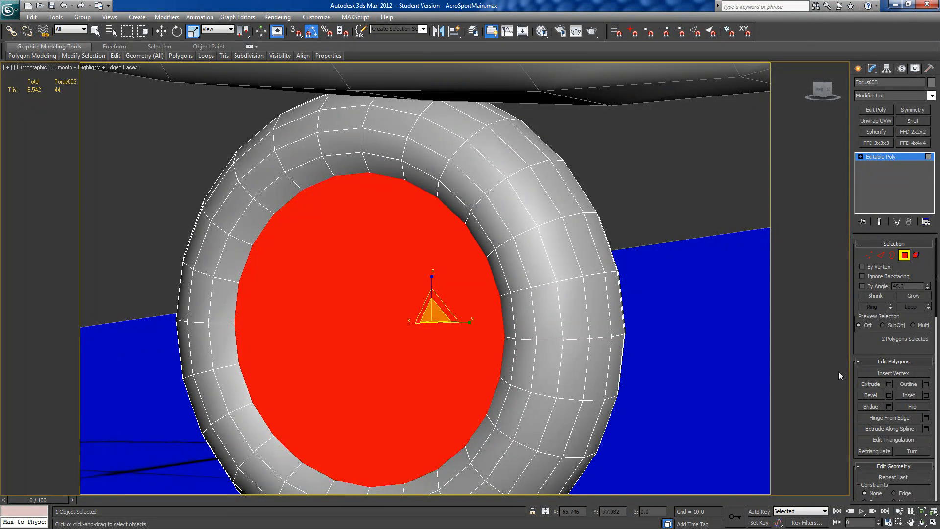
pyautogui.click(926, 395)
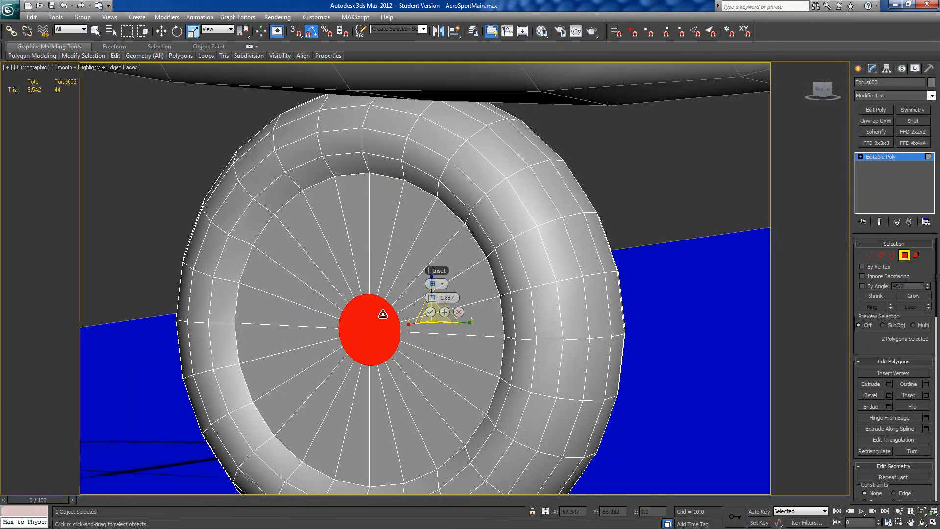
pyautogui.keyDown('alt'); pyautogui.moveTo(392, 317); pyautogui.dragTo(242, 316, button='middle'); pyautogui.keyUp('alt')
pyautogui.scroll(-5, 258, 316)
pyautogui.scroll(-4, 258, 316)
pyautogui.moveTo(351, 292)
pyautogui.keyDown('alt'); pyautogui.mouseDown(button='middle')
pyautogui.moveTo(380, 285)
pyautogui.moveTo(360, 290)
pyautogui.mouseUp(button='middle'); pyautogui.keyUp('alt')
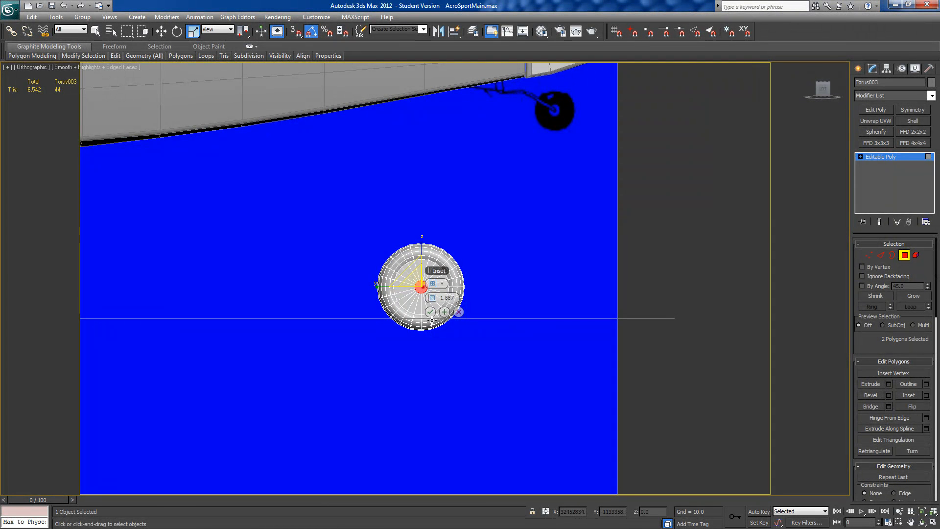
pyautogui.click(459, 312)
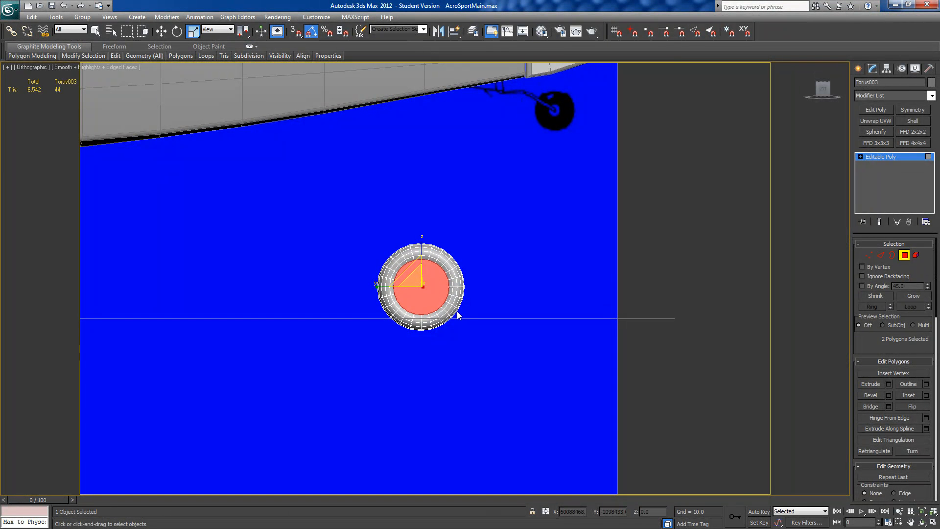
pyautogui.moveTo(390, 270); pyautogui.dragTo(513, 434)
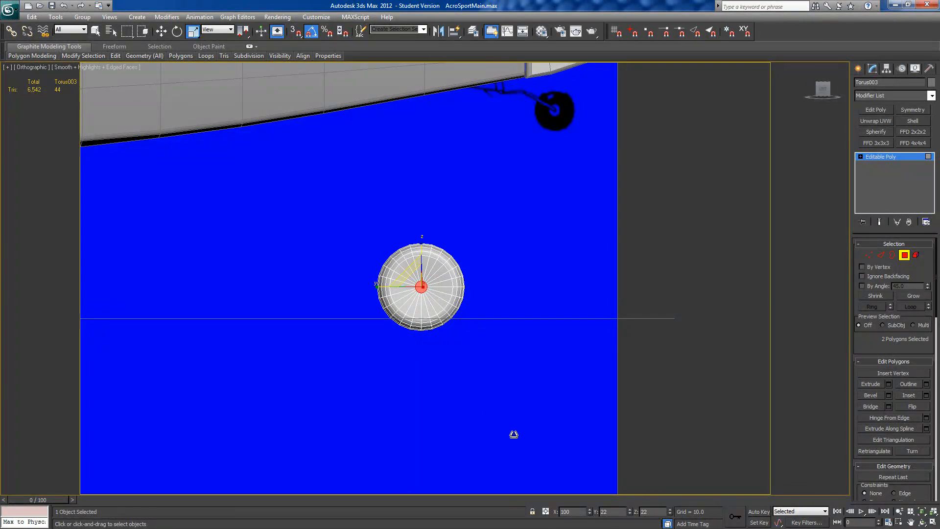
pyautogui.rightClick(513, 433)
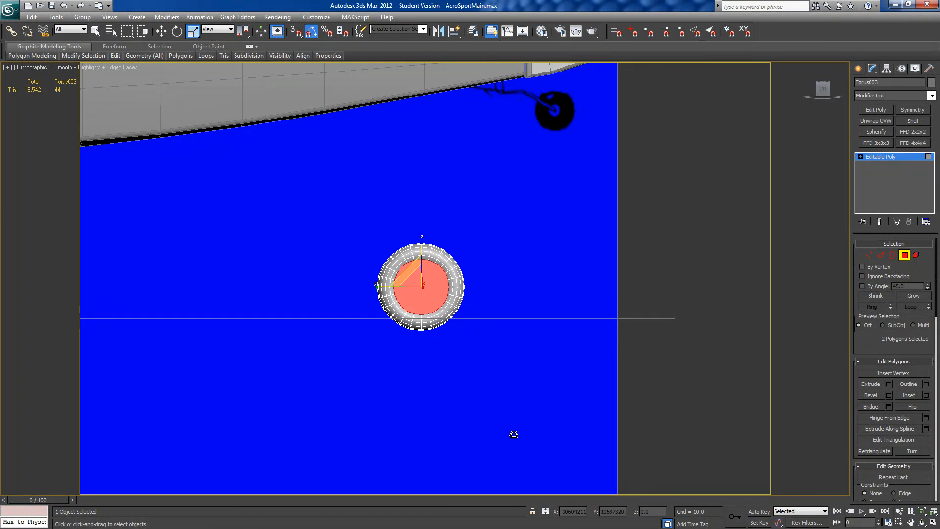
# Step: Leave polygon editing and delete the whole rear wheel copy
pyautogui.click(905, 255)
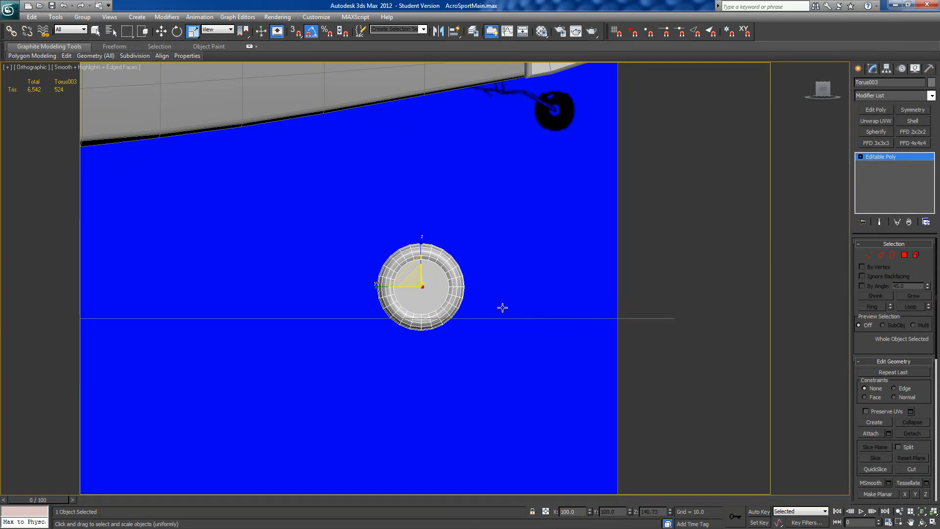
pyautogui.press('Delete')
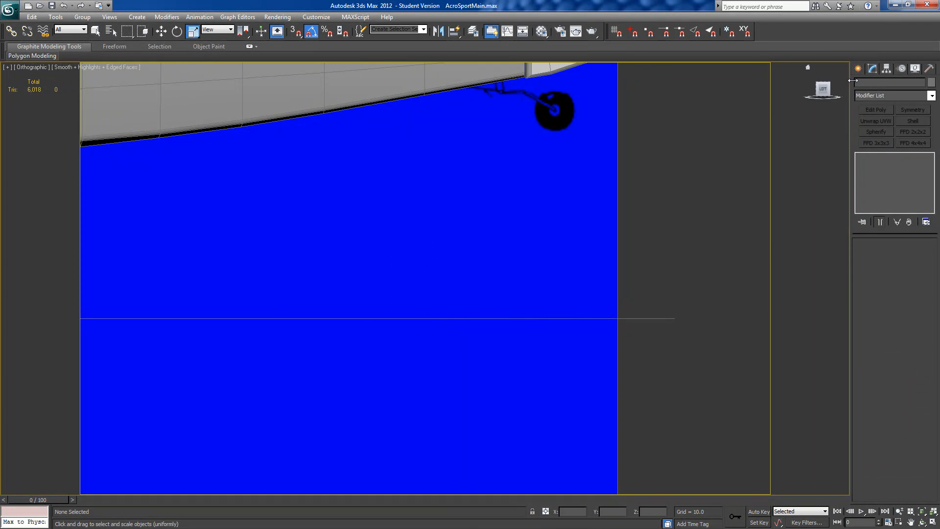
# Step: In the left view, draw a torus over the tail wheel on the side plan, Radius 1 about 1.09 and Radius 2 about 0.67
pyautogui.click(859, 69)
pyautogui.click(875, 162)
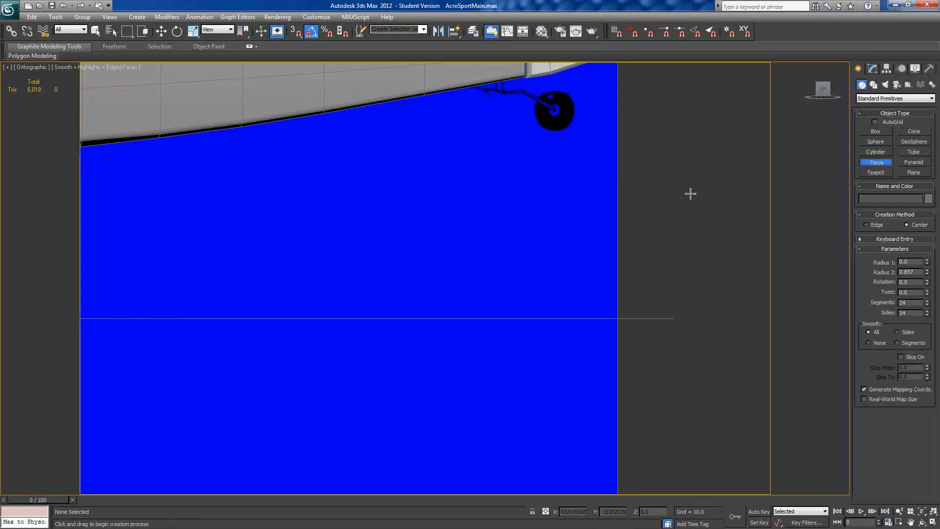
pyautogui.scroll(-4, 457, 294)
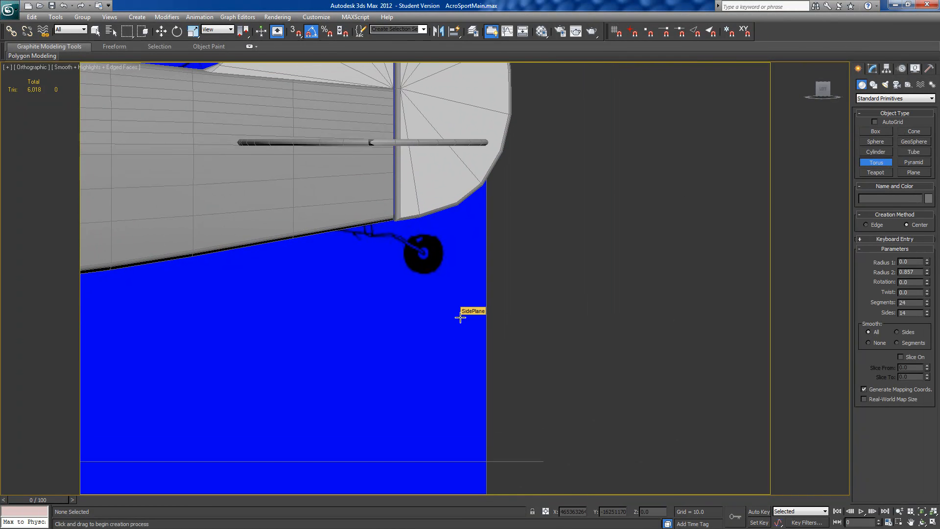
pyautogui.press('l')
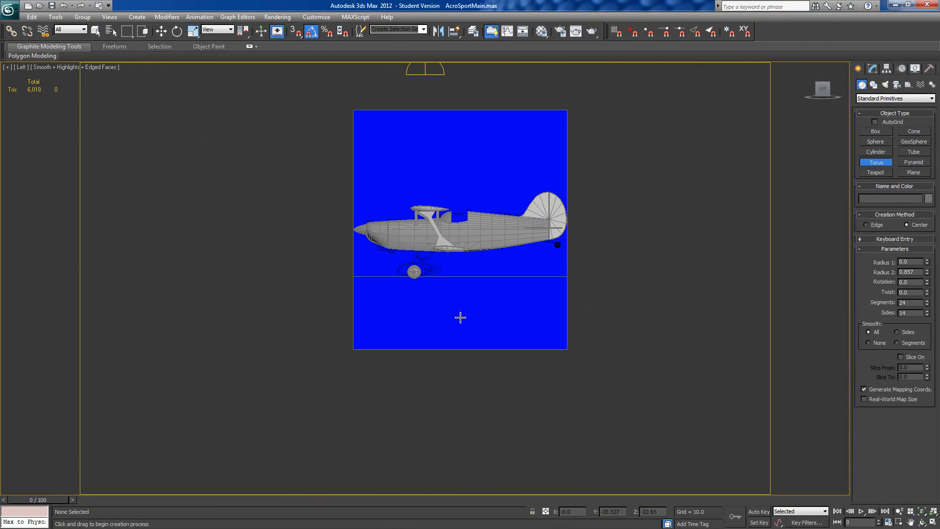
pyautogui.scroll(8, 509, 310)
pyautogui.moveTo(683, 245); pyautogui.dragTo(415, 360, button='middle')
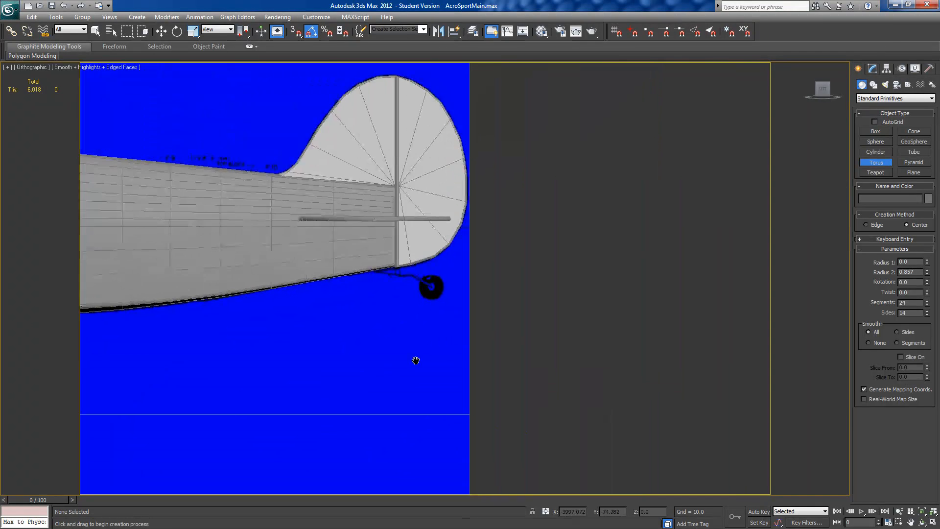
pyautogui.scroll(6, 447, 400)
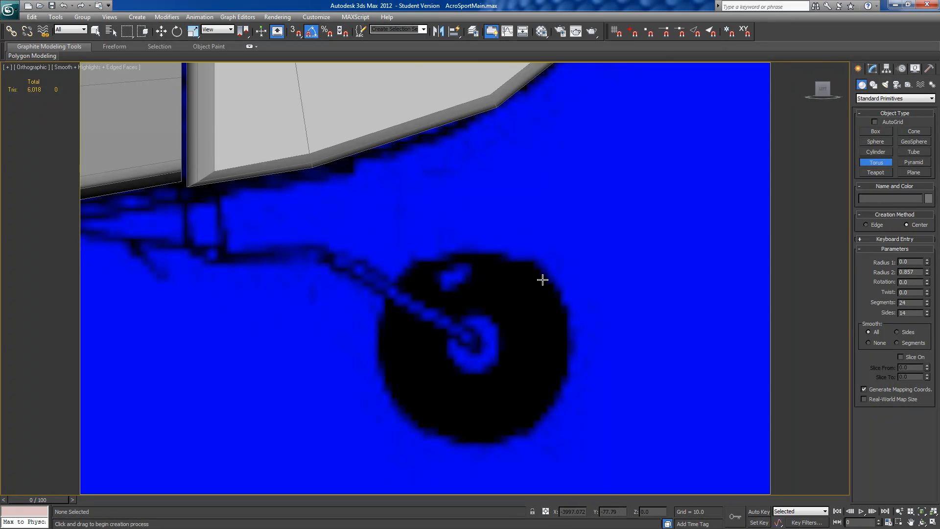
pyautogui.scroll(-6, 571, 304)
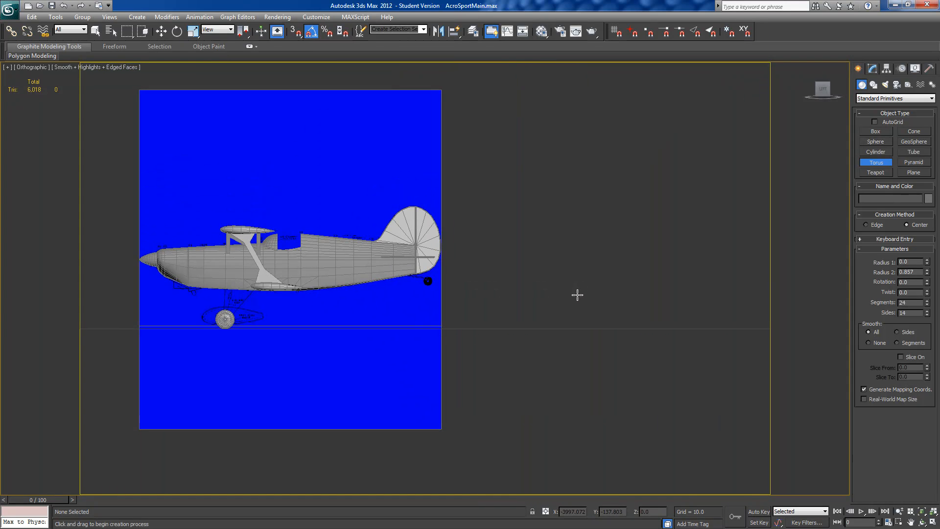
pyautogui.moveTo(413, 311); pyautogui.dragTo(480, 319, button='middle')
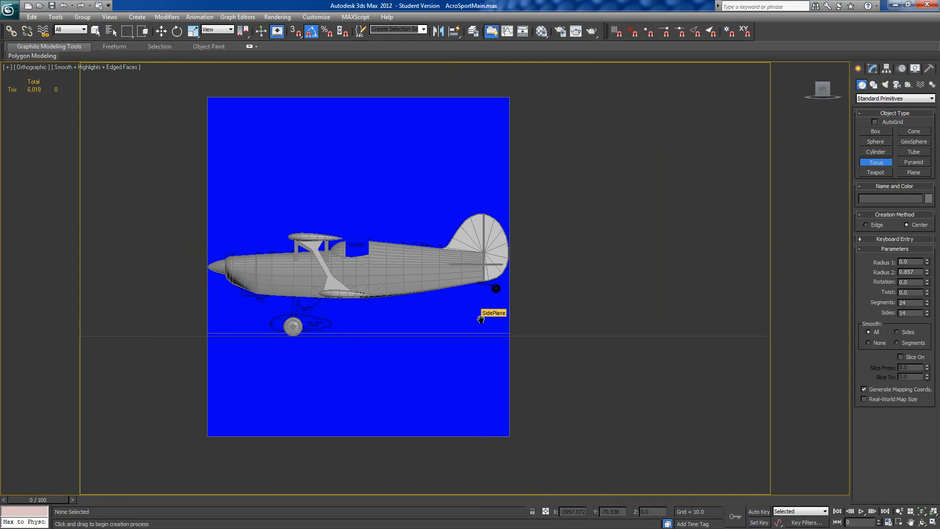
pyautogui.press('l')
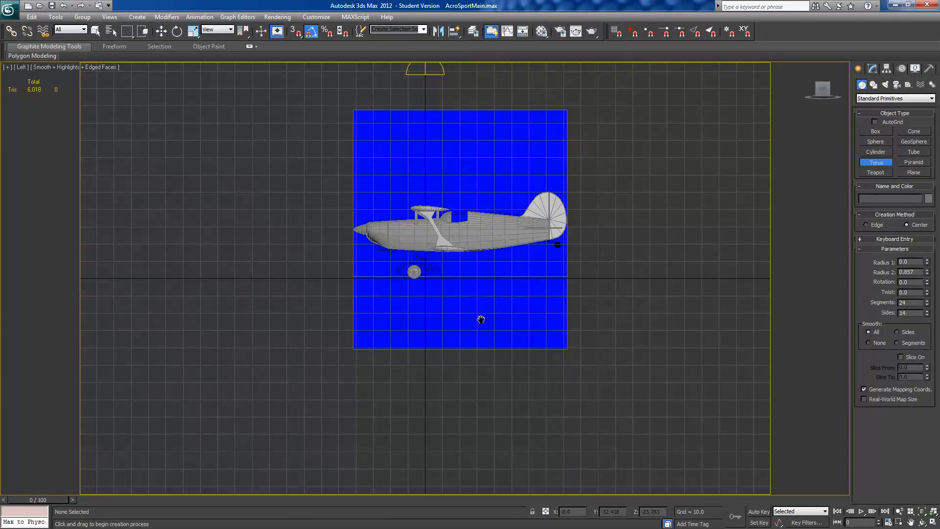
pyautogui.moveTo(481, 319); pyautogui.dragTo(424, 338, button='middle')
pyautogui.scroll(10, 424, 338)
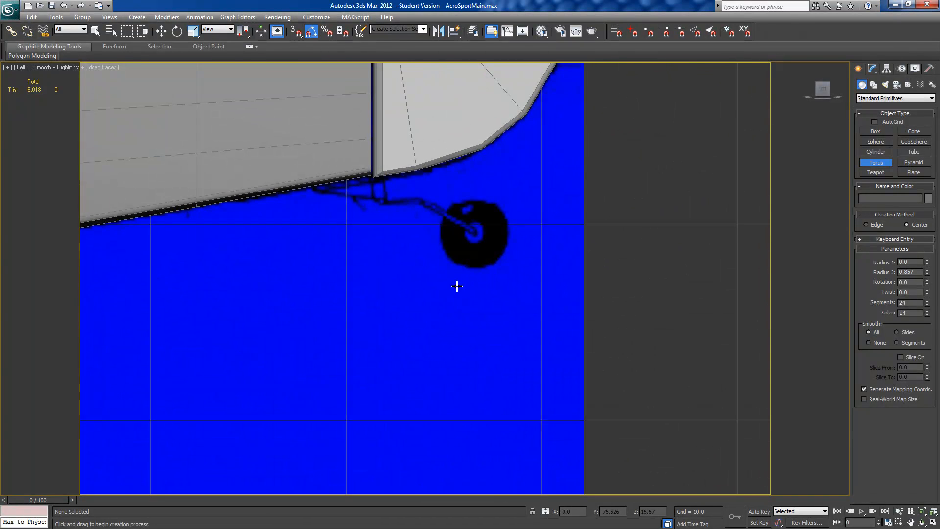
pyautogui.scroll(5, 456, 286)
pyautogui.scroll(-5, 350, 388)
pyautogui.scroll(3, 342, 396)
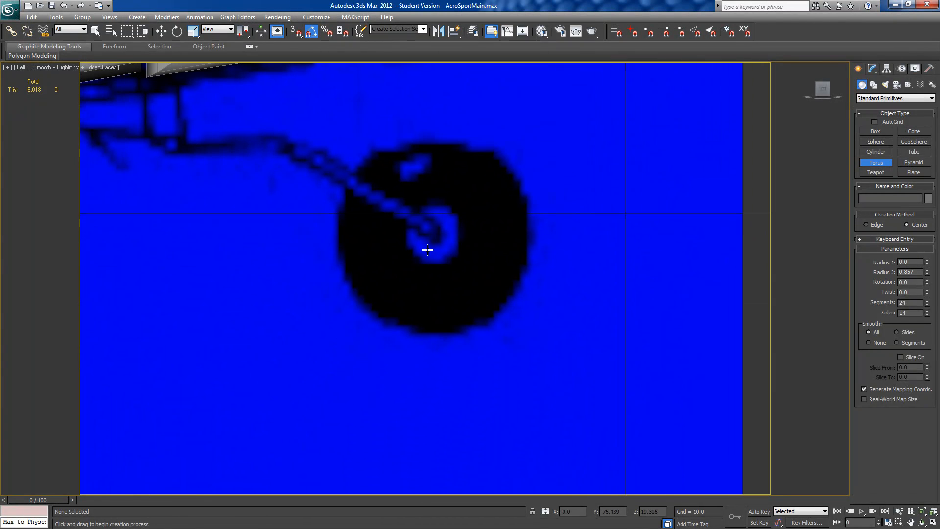
pyautogui.moveTo(434, 232); pyautogui.dragTo(507, 168)
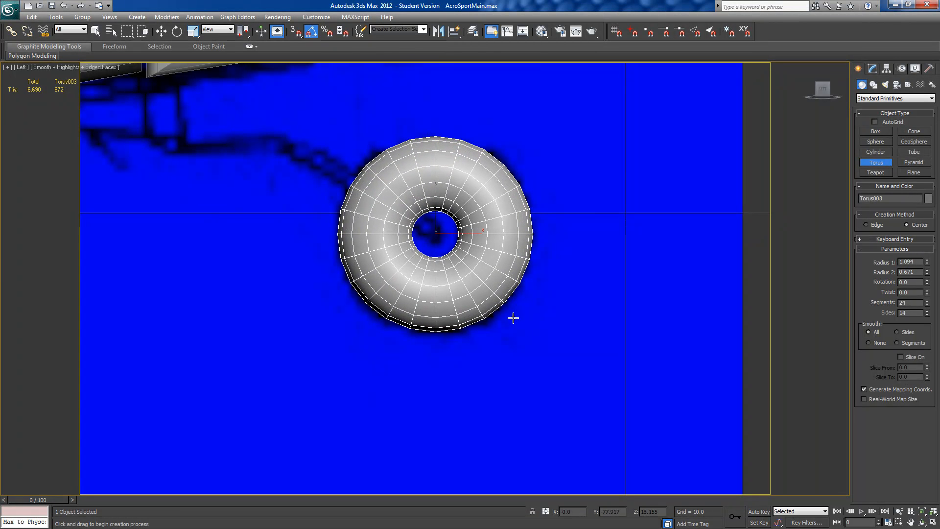
# Step: Reduce the tail wheel torus to 14 segments and 10 sides, and convert it to an editable poly
pyautogui.keyDown('alt'); pyautogui.moveTo(510, 325); pyautogui.dragTo(535, 331, button='middle'); pyautogui.keyUp('alt')
pyautogui.scroll(4, 529, 318)
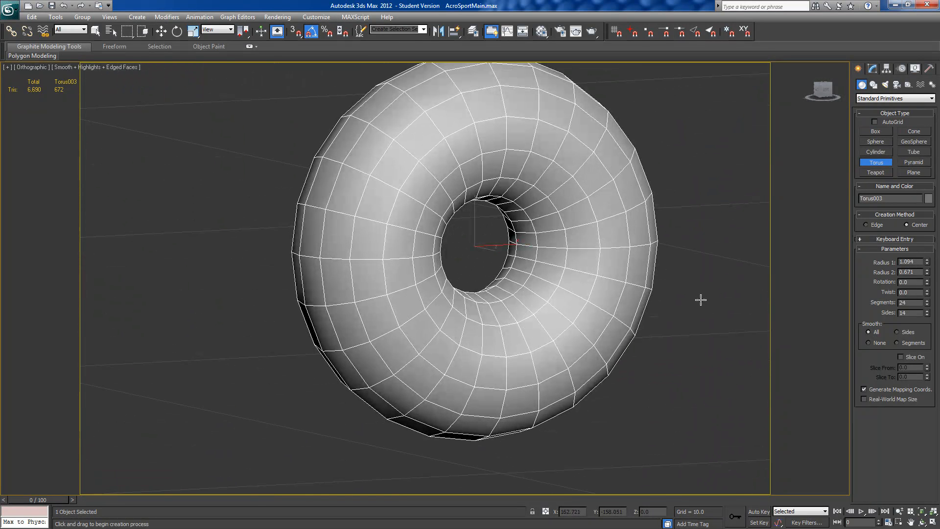
pyautogui.click(873, 69)
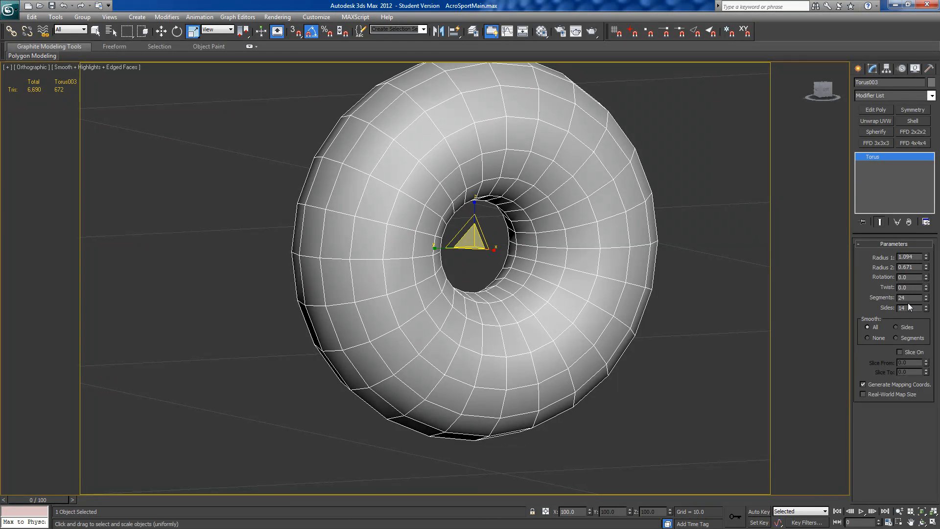
pyautogui.moveTo(926, 300); pyautogui.dragTo(925, 339)
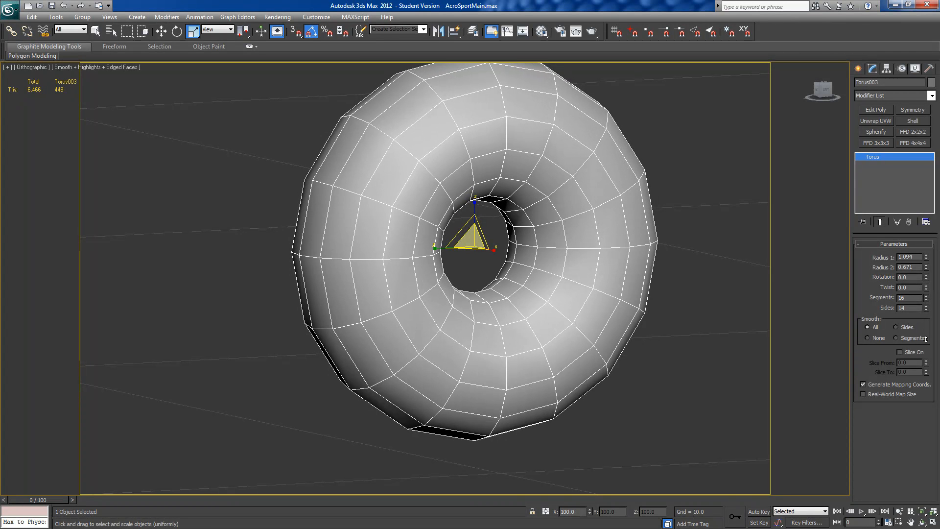
pyautogui.moveTo(926, 302); pyautogui.dragTo(926, 306)
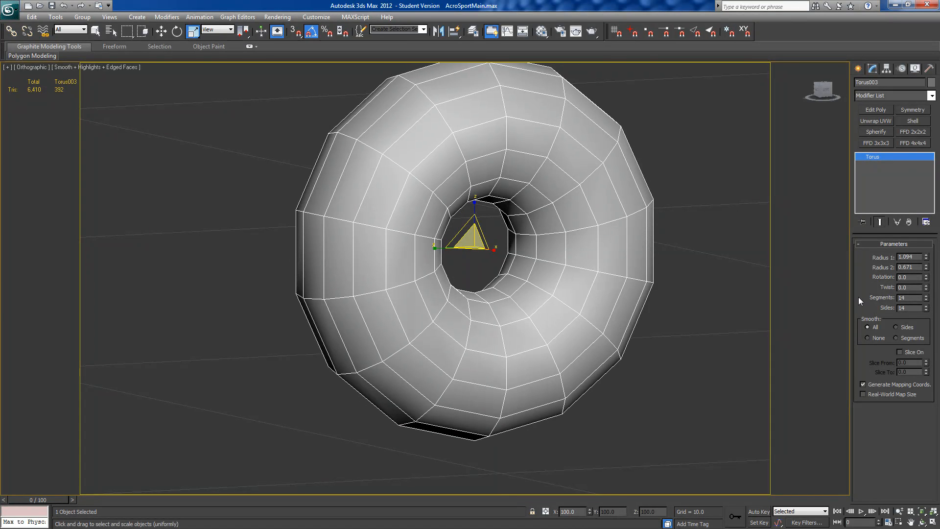
pyautogui.click(926, 310)
pyautogui.moveTo(926, 313); pyautogui.dragTo(931, 327)
pyautogui.moveTo(638, 337)
pyautogui.keyDown('alt'); pyautogui.mouseDown(button='middle')
pyautogui.moveTo(691, 333)
pyautogui.moveTo(636, 337)
pyautogui.mouseUp(button='middle'); pyautogui.keyUp('alt')
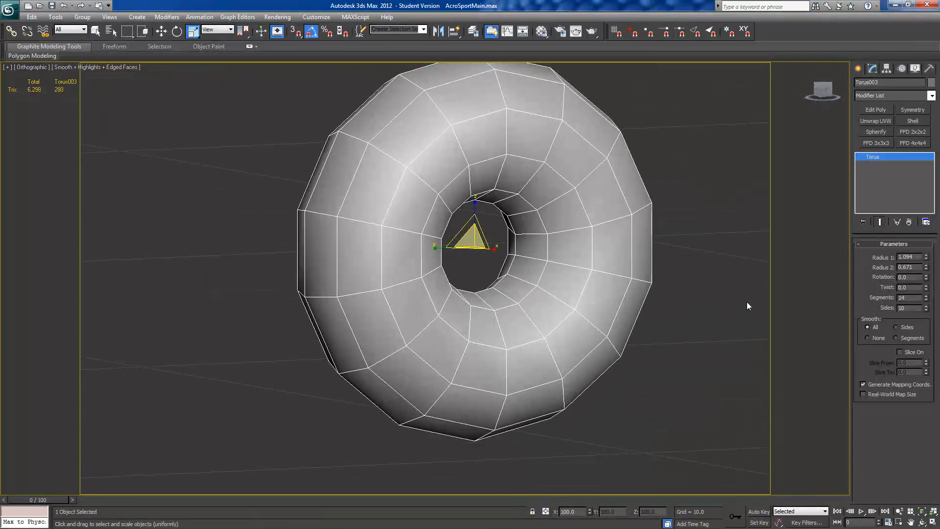
pyautogui.rightClick(877, 155)
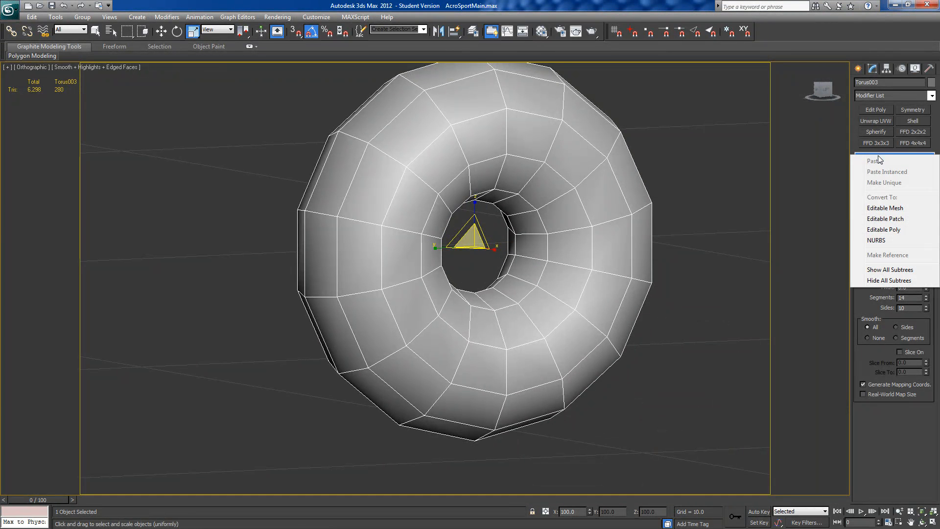
pyautogui.click(889, 231)
# Step: Delete the two rings of polygons lining the tail wheel's centre hole, selecting them from its innermost edge loop
pyautogui.keyDown('alt'); pyautogui.moveTo(560, 286); pyautogui.dragTo(568, 299, button='middle'); pyautogui.keyUp('alt')
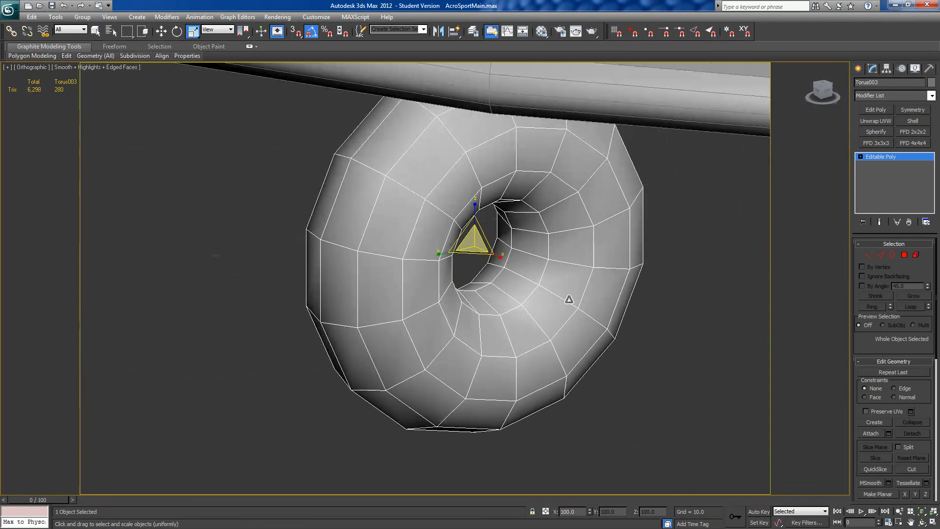
pyautogui.click(880, 255)
pyautogui.click(503, 276)
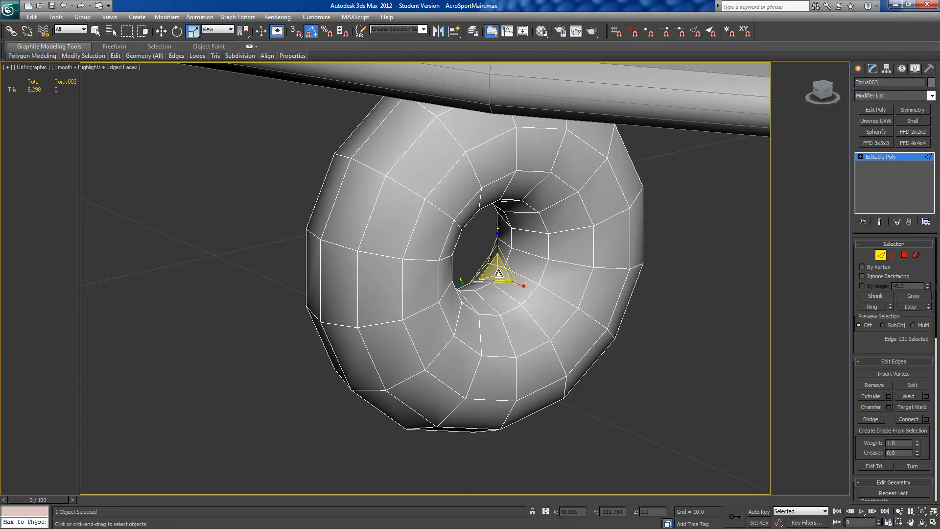
pyautogui.click(903, 304)
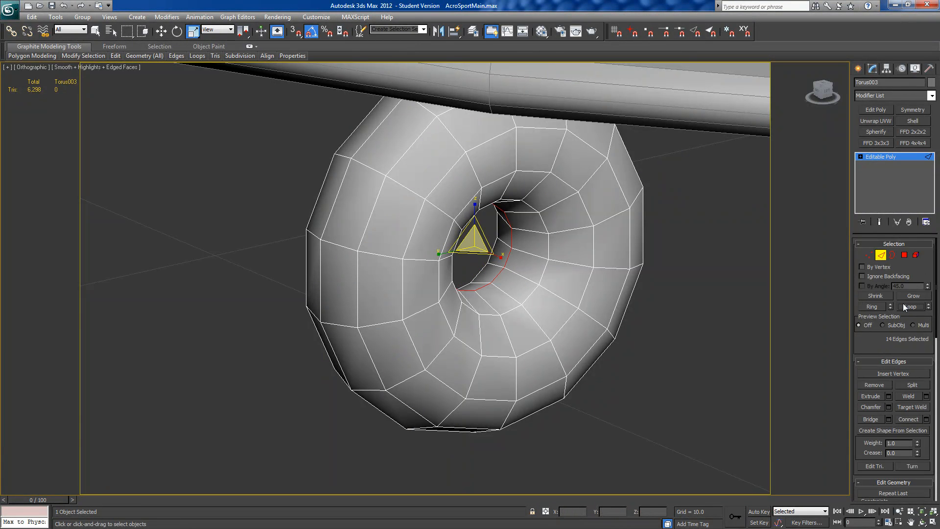
pyautogui.keyDown('ctrl'); pyautogui.click(905, 255); pyautogui.keyUp('ctrl')
pyautogui.keyDown('alt'); pyautogui.moveTo(650, 321); pyautogui.dragTo(631, 324, button='middle'); pyautogui.keyUp('alt')
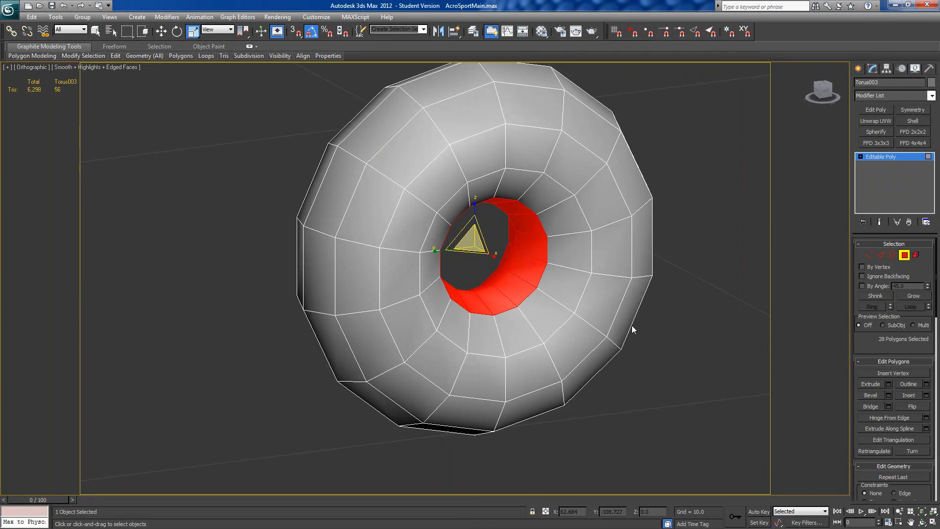
pyautogui.press('Delete')
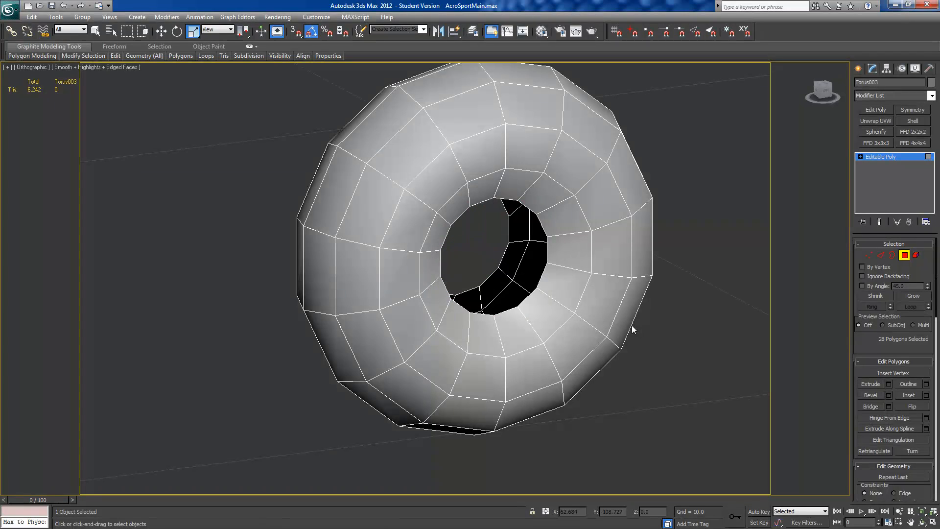
# Step: Cap the open borders on both sides of the tail wheel's centre hole
pyautogui.click(880, 254)
pyautogui.click(502, 273)
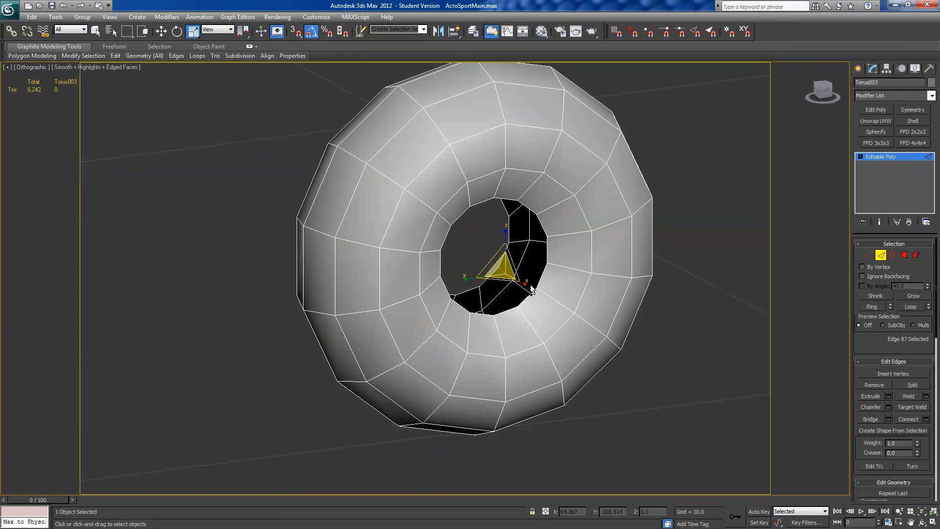
pyautogui.press('3')
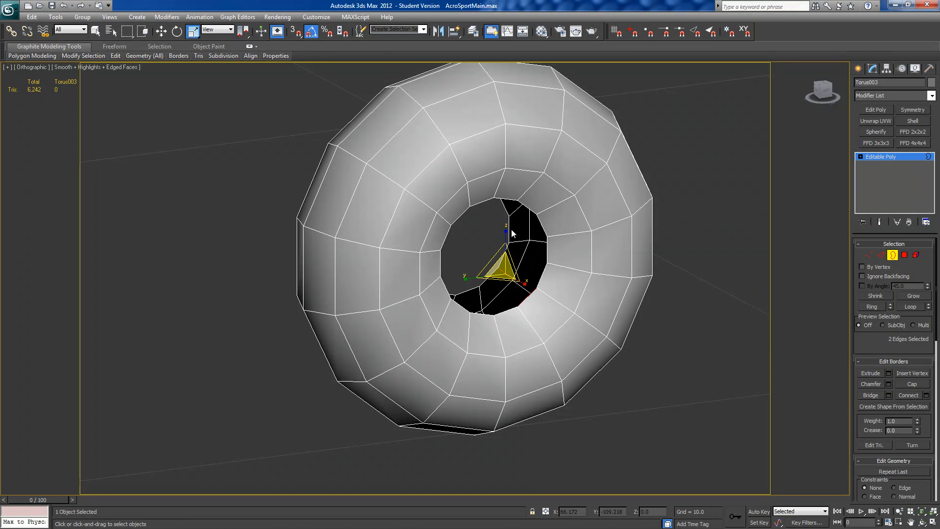
pyautogui.click(513, 236)
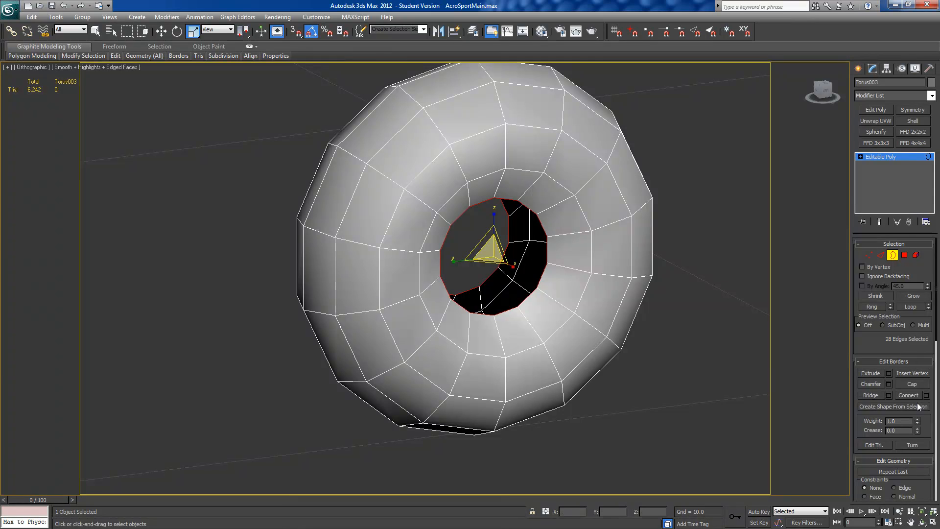
pyautogui.click(912, 384)
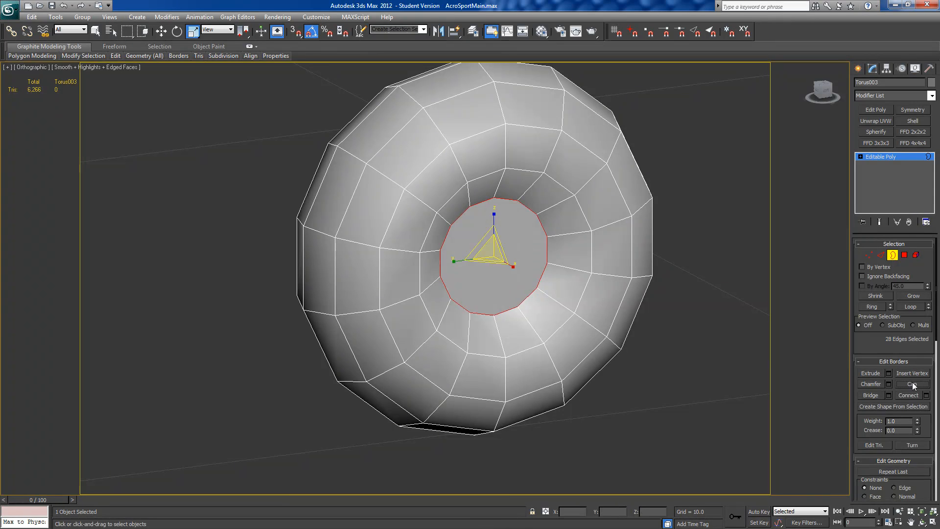
# Step: Select the cap polygons on both sides of the tail wheel's hub and assign them to smoothing group 1
pyautogui.click(905, 255)
pyautogui.click(511, 262)
pyautogui.keyDown('alt'); pyautogui.moveTo(511, 263); pyautogui.dragTo(471, 272, button='middle'); pyautogui.keyUp('alt')
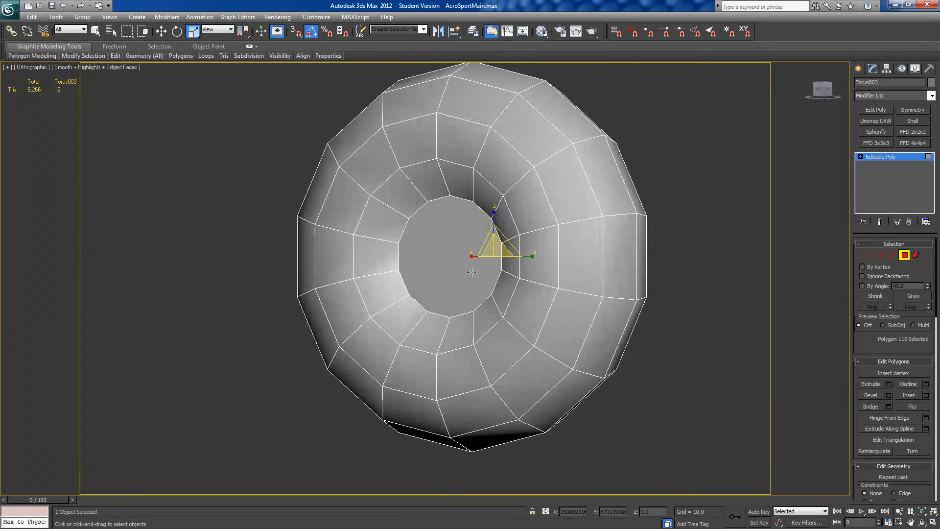
pyautogui.keyDown('ctrl'); pyautogui.click(472, 272); pyautogui.keyUp('ctrl')
pyautogui.scroll(-4, 867, 360)
pyautogui.scroll(-4, 874, 389)
pyautogui.click(862, 324)
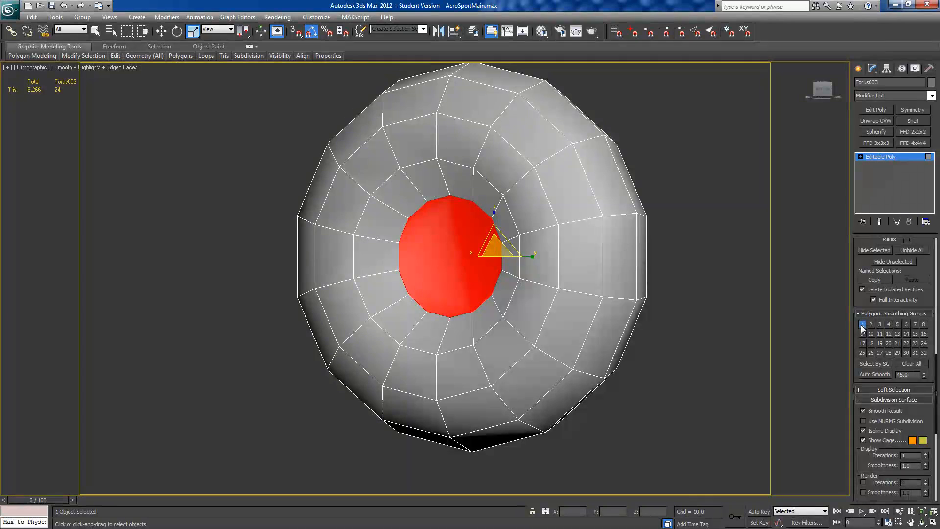
# Step: Invert the selection to the tire polygons, replace smoothing group 1 with group 2 on them, and leave polygon editing
pyautogui.hotkey('ctrl', 'i')
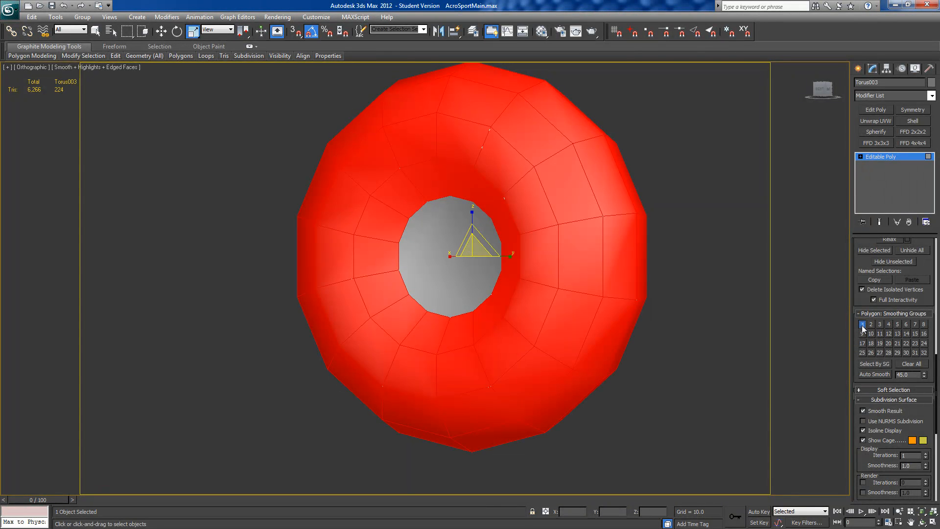
pyautogui.click(861, 324)
pyautogui.click(871, 324)
pyautogui.scroll(-5, 628, 333)
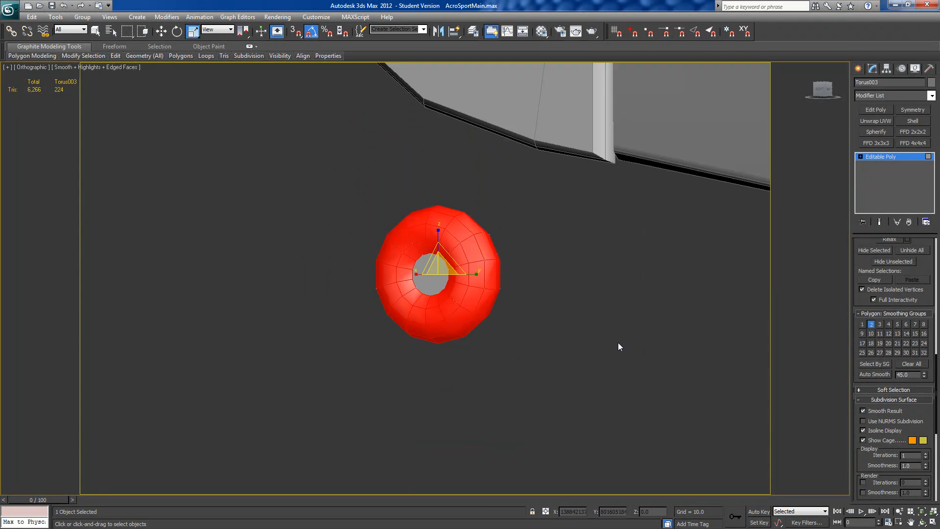
pyautogui.scroll(-8, 416, 352)
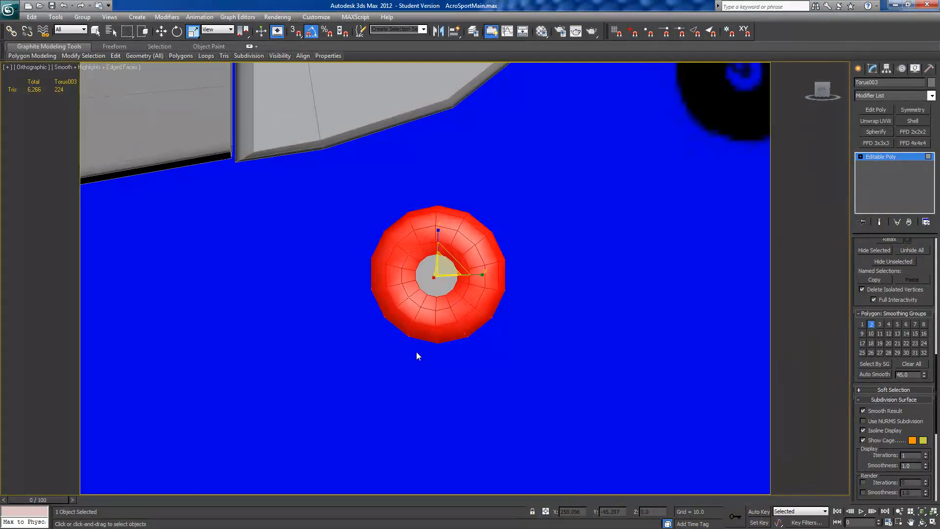
pyautogui.moveTo(423, 343)
pyautogui.keyDown('alt'); pyautogui.mouseDown(button='middle')
pyautogui.moveTo(434, 351)
pyautogui.moveTo(404, 326)
pyautogui.moveTo(417, 327)
pyautogui.mouseUp(button='middle'); pyautogui.keyUp('alt')
pyautogui.click(685, 312)
pyautogui.click(879, 158)
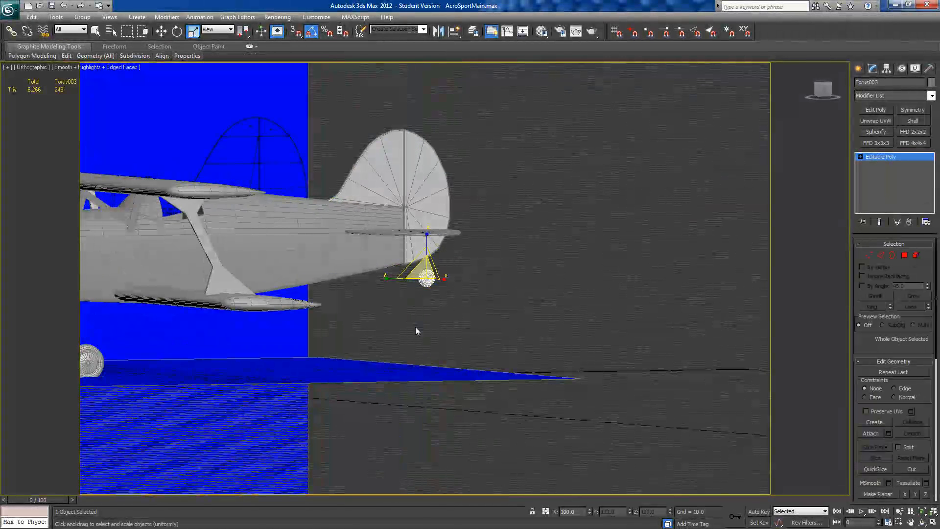
# Step: Examine the whole aircraft with its main and tail wheels in the perspective view
pyautogui.press('p')
pyautogui.keyDown('alt'); pyautogui.moveTo(367, 350); pyautogui.dragTo(518, 322, button='middle'); pyautogui.keyUp('alt')
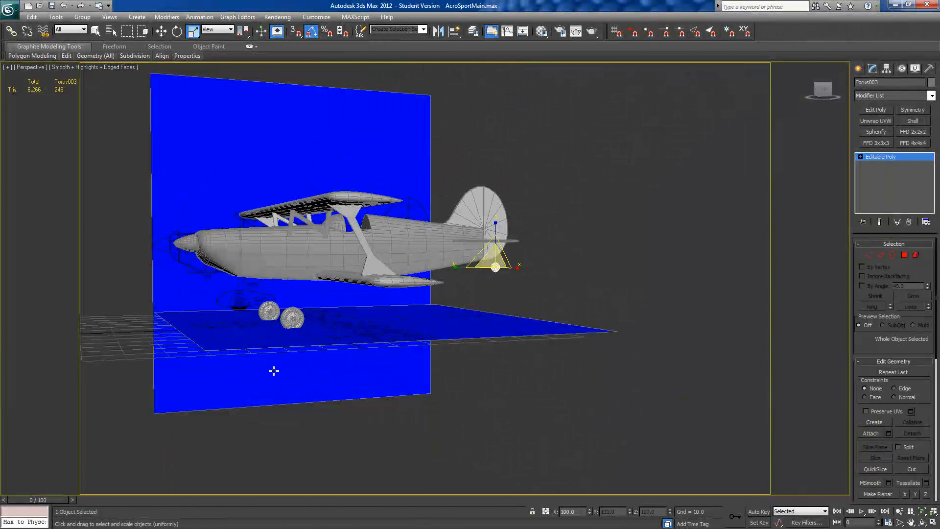
pyautogui.scroll(10, 274, 370)
pyautogui.keyDown('alt'); pyautogui.moveTo(316, 365); pyautogui.dragTo(611, 309, button='middle'); pyautogui.keyUp('alt')
pyautogui.scroll(-4, 300, 363)
pyautogui.scroll(-2, 453, 290)
pyautogui.scroll(5, 453, 290)
pyautogui.scroll(-3, 350, 251)
pyautogui.click(823, 91)
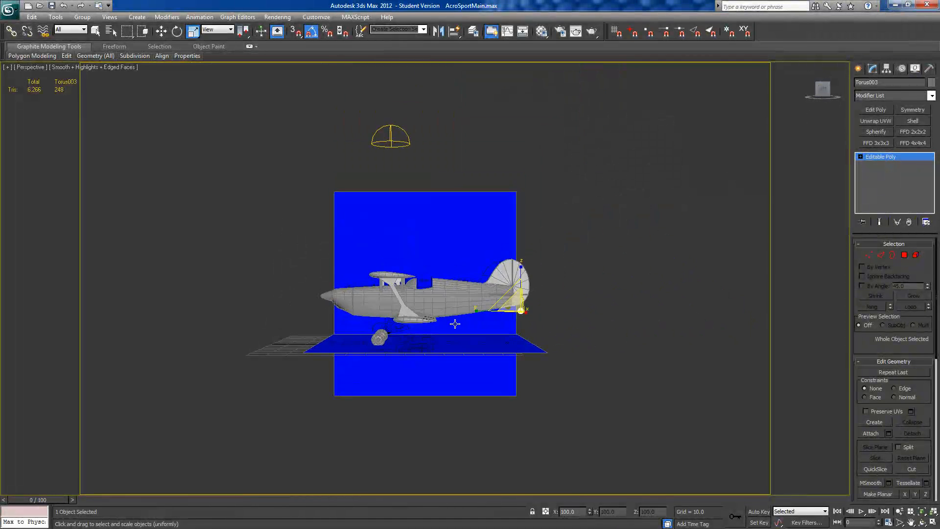
# Step: In the left view, hide the fuselage to expose the landing gear drawing on the side plan
pyautogui.scroll(6, 504, 274)
pyautogui.press('l')
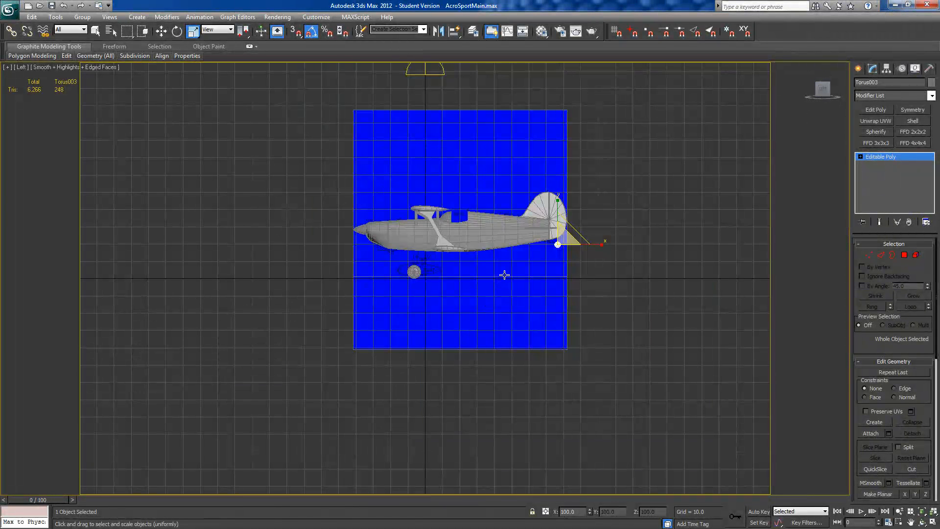
pyautogui.scroll(8, 502, 280)
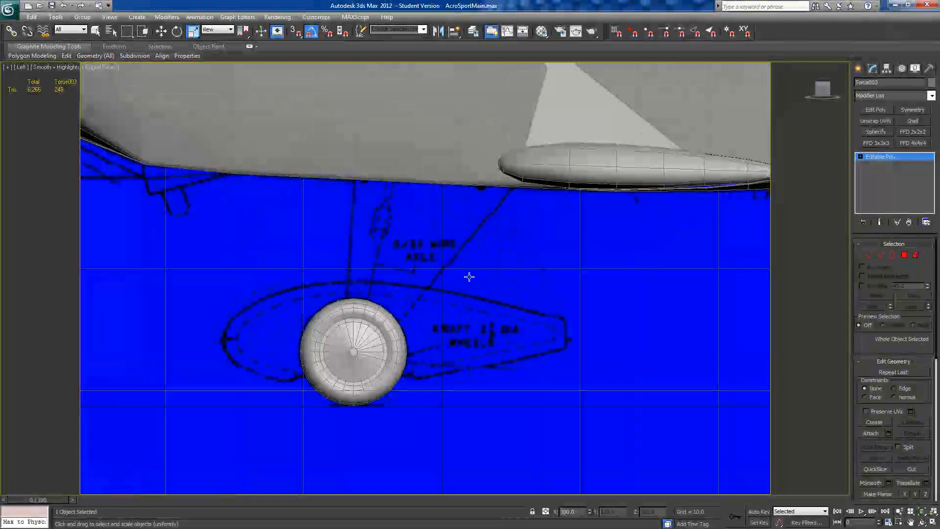
pyautogui.rightClick(416, 178)
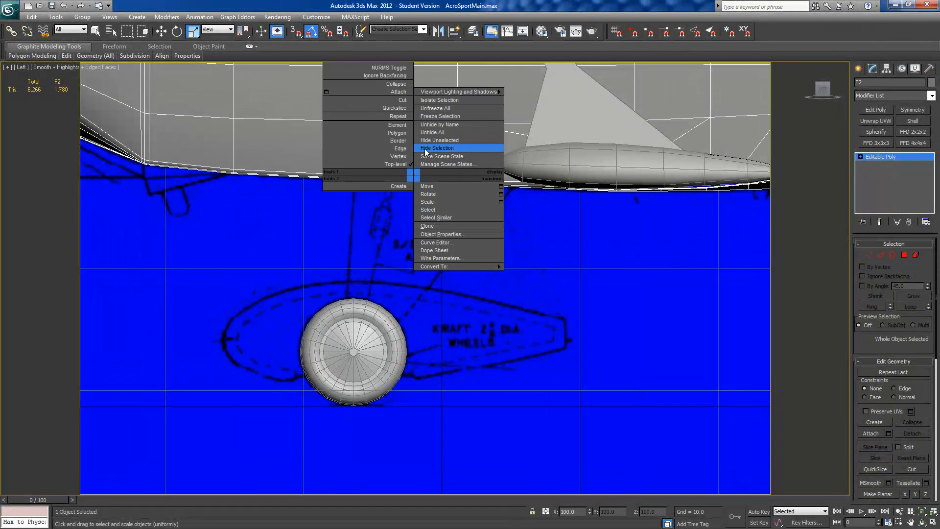
pyautogui.click(425, 148)
pyautogui.moveTo(421, 217); pyautogui.dragTo(423, 256, button='middle')
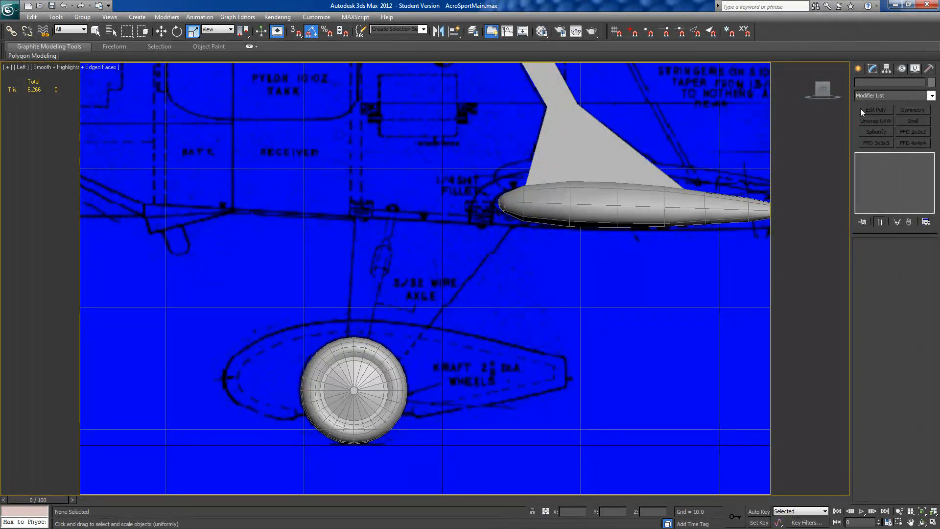
# Step: Draw a thin box between the tops of the two landing gear struts on the side plan, about 0.35 × 11.71 × 1.35
pyautogui.click(859, 69)
pyautogui.click(871, 132)
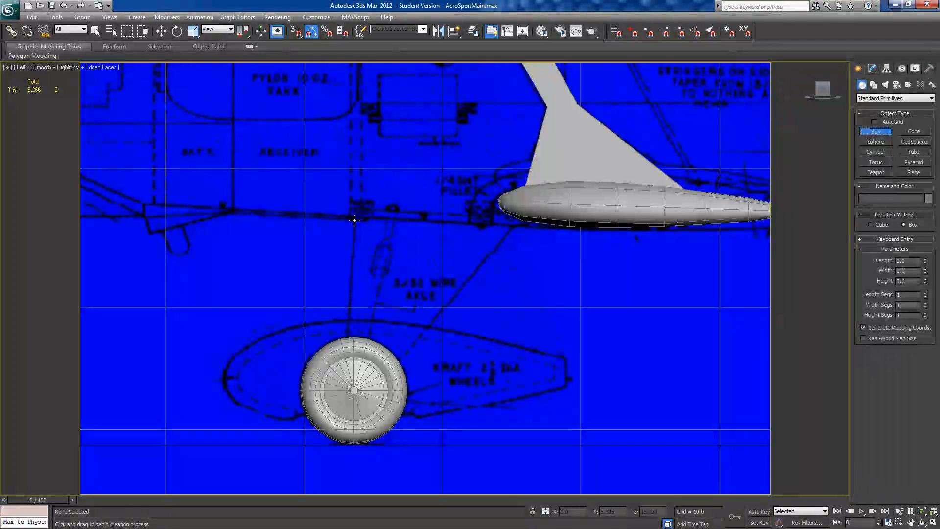
pyautogui.moveTo(354, 218); pyautogui.dragTo(517, 223)
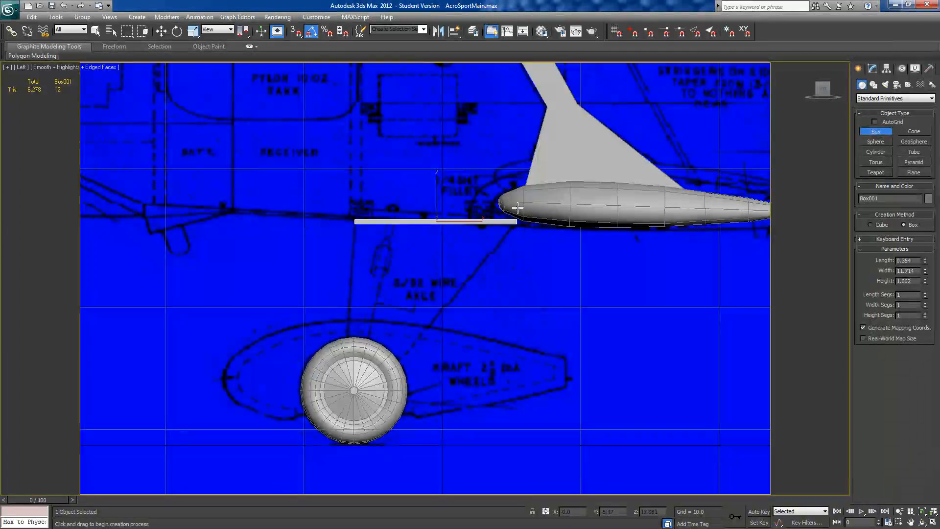
pyautogui.keyDown('alt'); pyautogui.moveTo(517, 231); pyautogui.dragTo(571, 257, button='middle'); pyautogui.keyUp('alt')
pyautogui.scroll(-5, 563, 262)
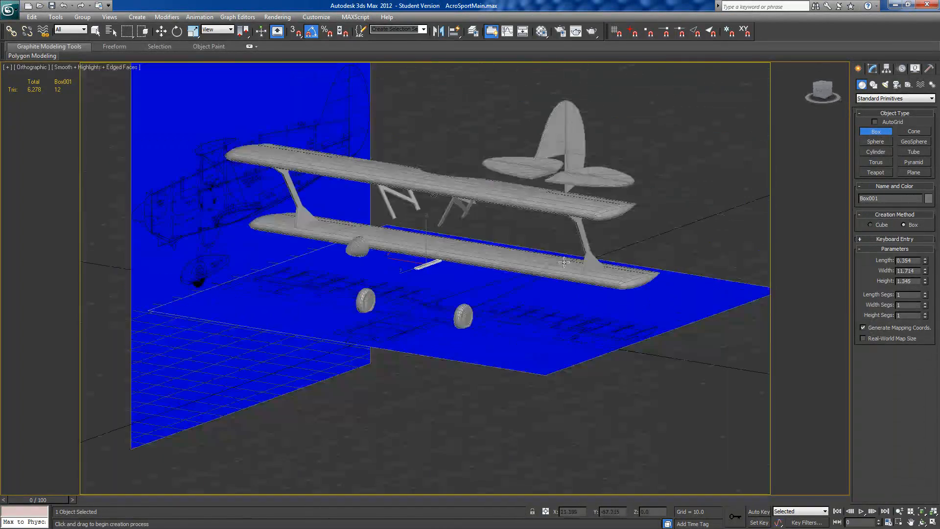
# Step: Unhide all hidden objects
pyautogui.rightClick(545, 250)
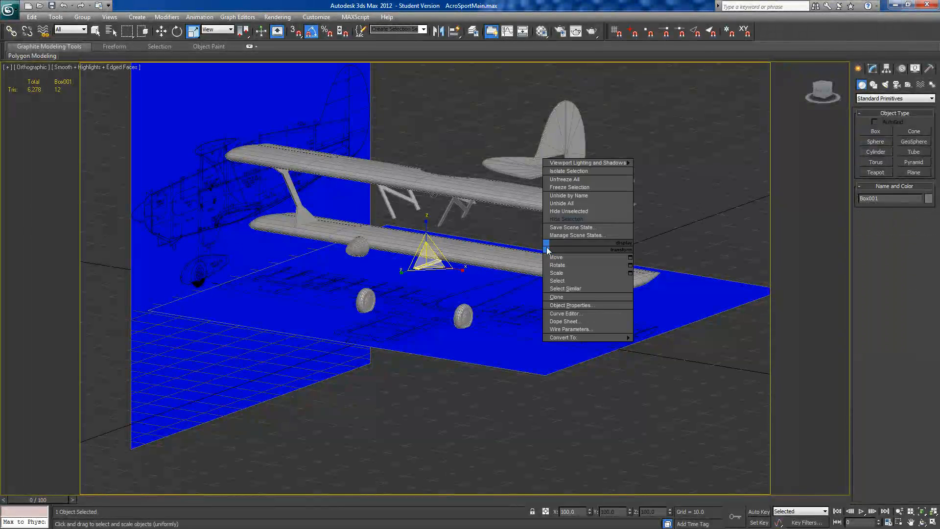
pyautogui.click(556, 207)
pyautogui.keyDown('alt'); pyautogui.moveTo(396, 292); pyautogui.dragTo(430, 281, button='middle'); pyautogui.keyUp('alt')
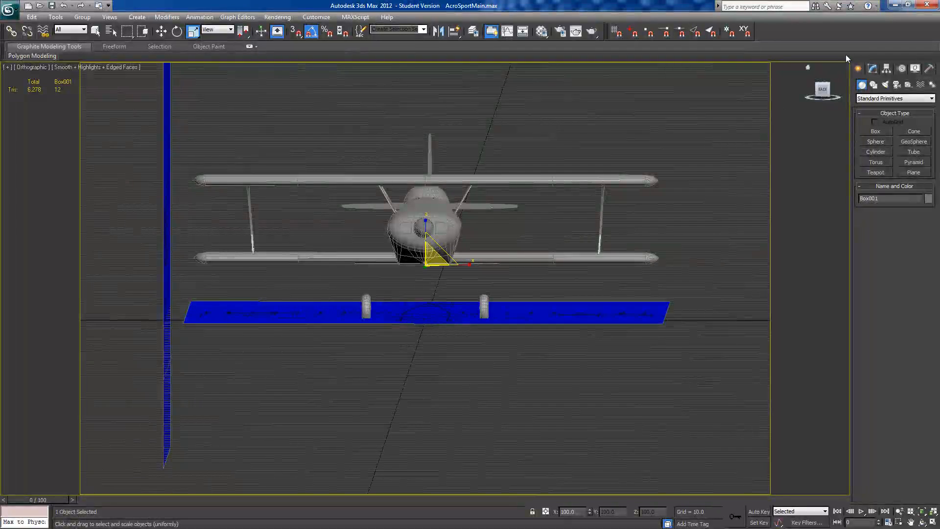
# Step: Convert the new box under the fuselage to an editable poly, working in the back view
pyautogui.click(825, 92)
pyautogui.scroll(9, 492, 326)
pyautogui.moveTo(473, 293); pyautogui.dragTo(470, 63, button='middle')
pyautogui.scroll(3, 482, 301)
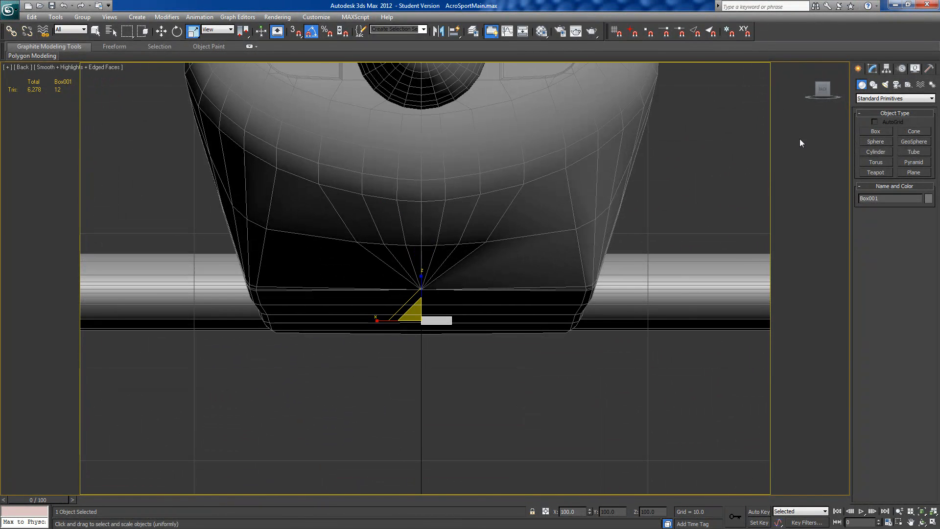
pyautogui.click(872, 69)
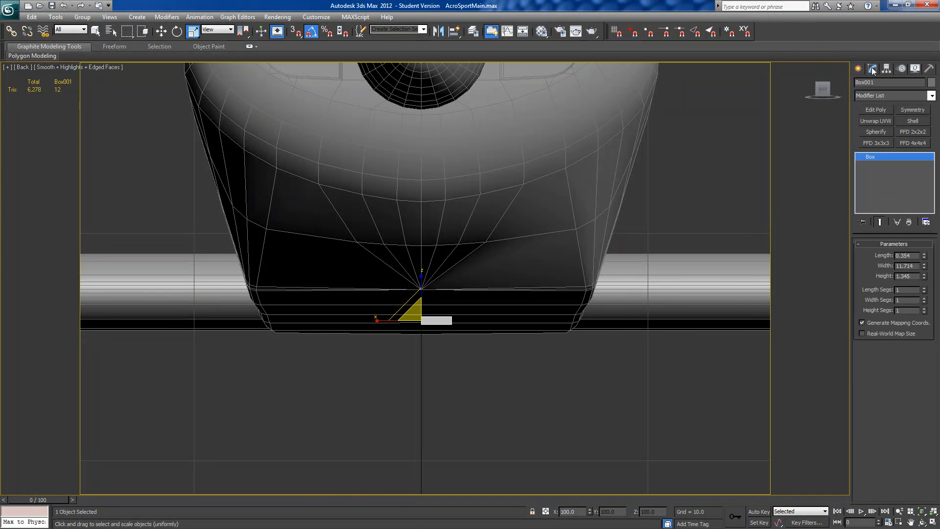
pyautogui.rightClick(871, 155)
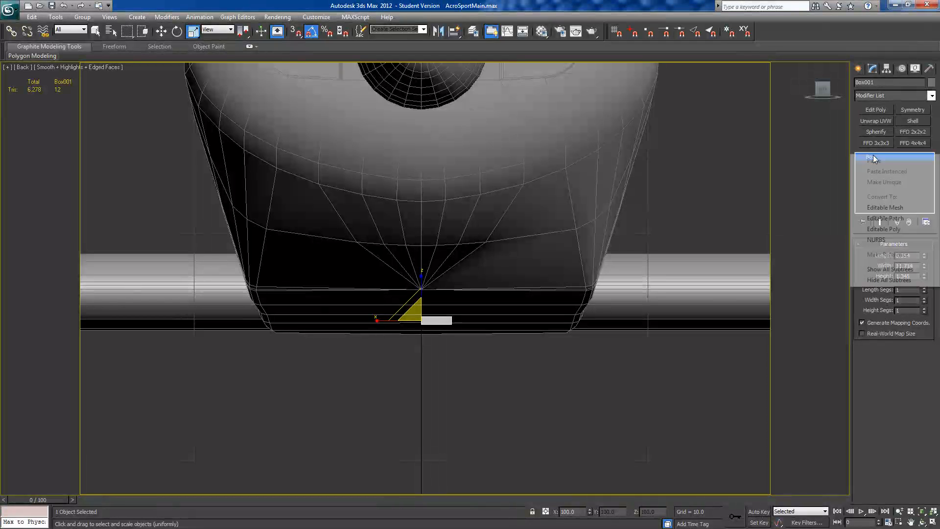
pyautogui.click(886, 229)
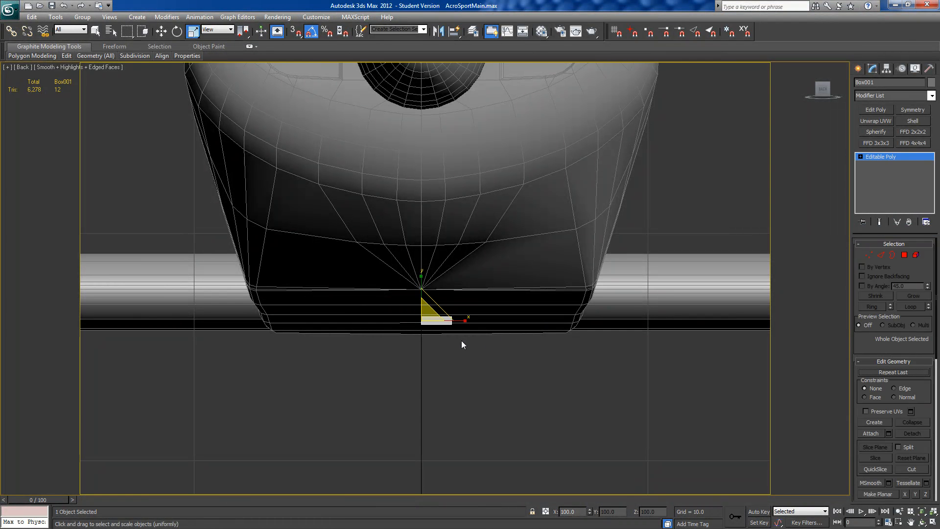
# Step: Move the box's four outer end vertices sideways until the end reaches the lower side edge of the fuselage
pyautogui.click(869, 255)
pyautogui.moveTo(441, 363); pyautogui.dragTo(474, 275)
pyautogui.click(160, 31)
pyautogui.moveTo(475, 319); pyautogui.dragTo(582, 333)
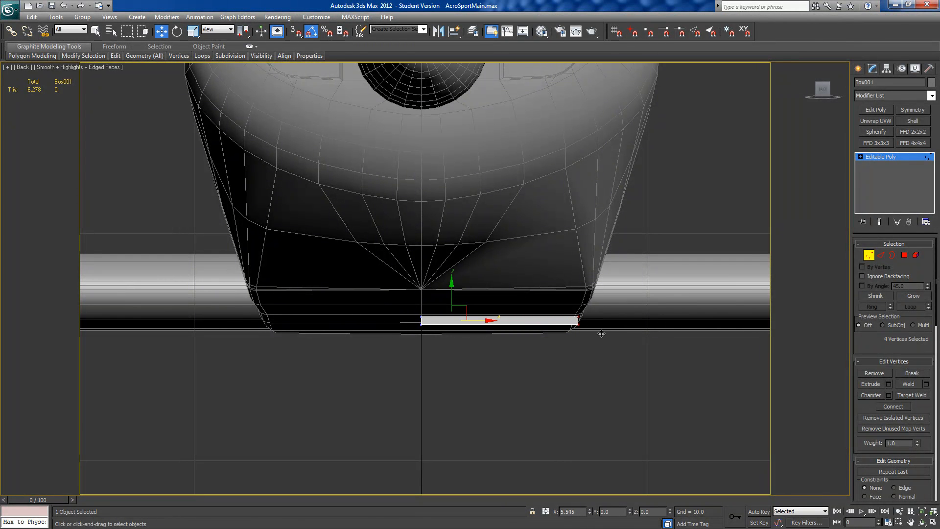
pyautogui.moveTo(598, 353); pyautogui.dragTo(456, 372, button='middle')
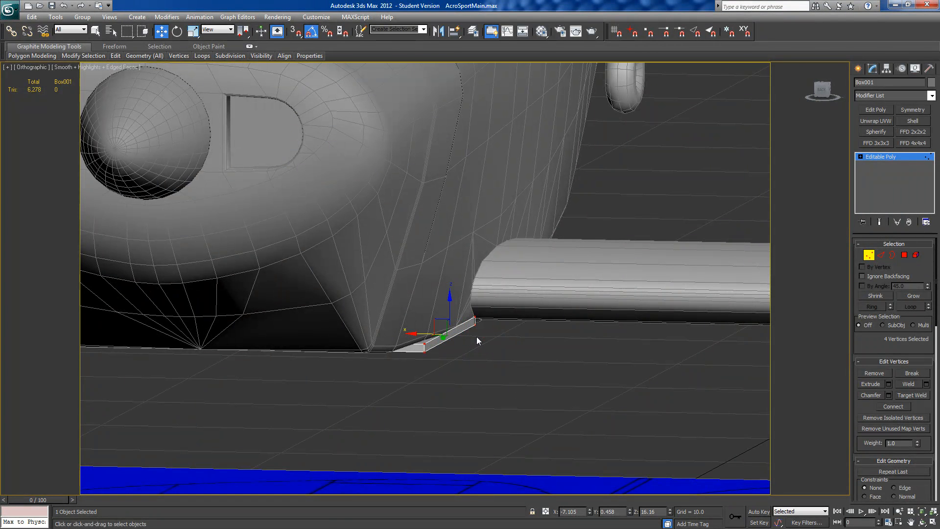
pyautogui.moveTo(420, 333); pyautogui.dragTo(417, 332)
pyautogui.keyDown('alt'); pyautogui.moveTo(445, 345); pyautogui.dragTo(457, 348, button='middle'); pyautogui.keyUp('alt')
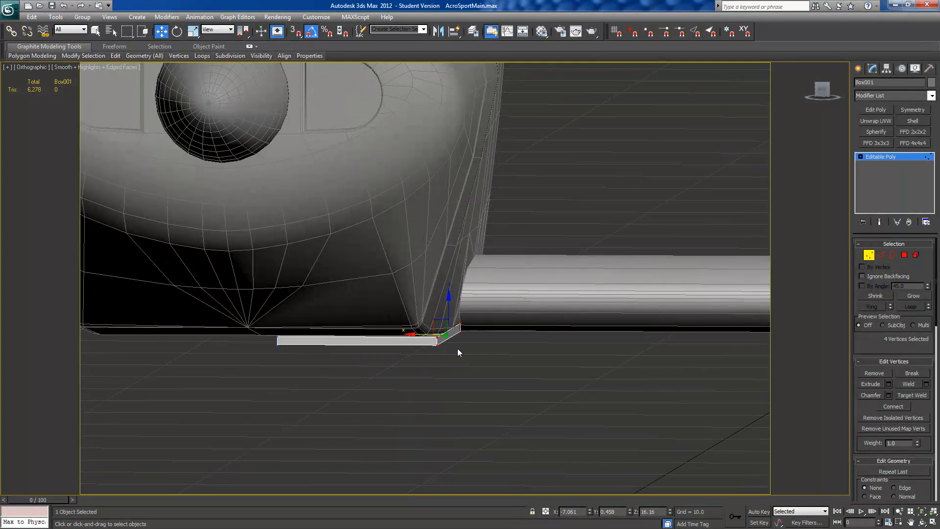
# Step: Move the lower edge of the box's outer end inward so the end face slants along the fuselage corner
pyautogui.click(904, 255)
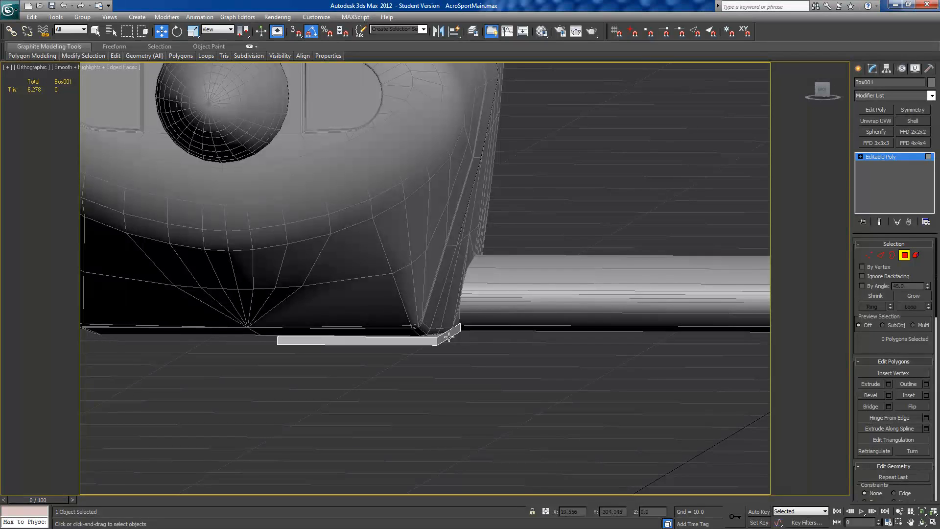
pyautogui.click(881, 253)
pyautogui.click(450, 337)
pyautogui.keyDown('alt'); pyautogui.moveTo(449, 338); pyautogui.dragTo(465, 339, button='middle'); pyautogui.keyUp('alt')
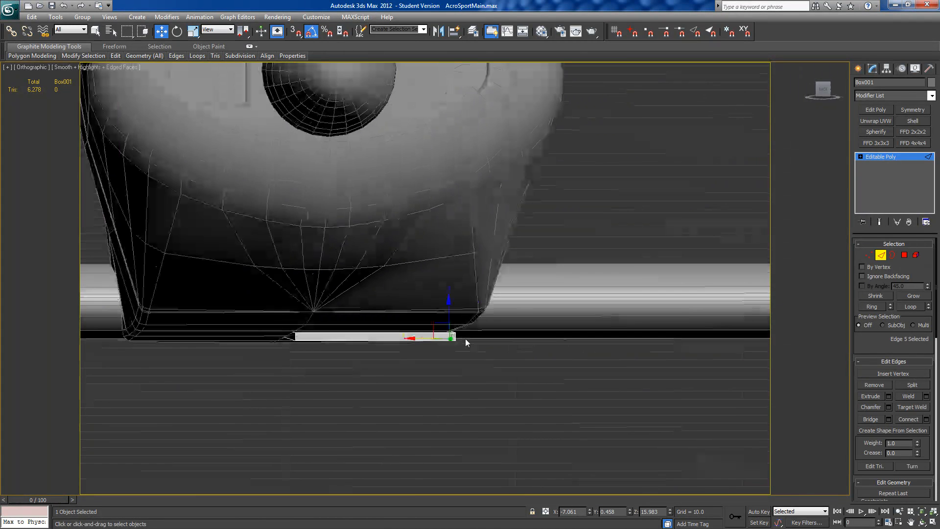
pyautogui.click(822, 89)
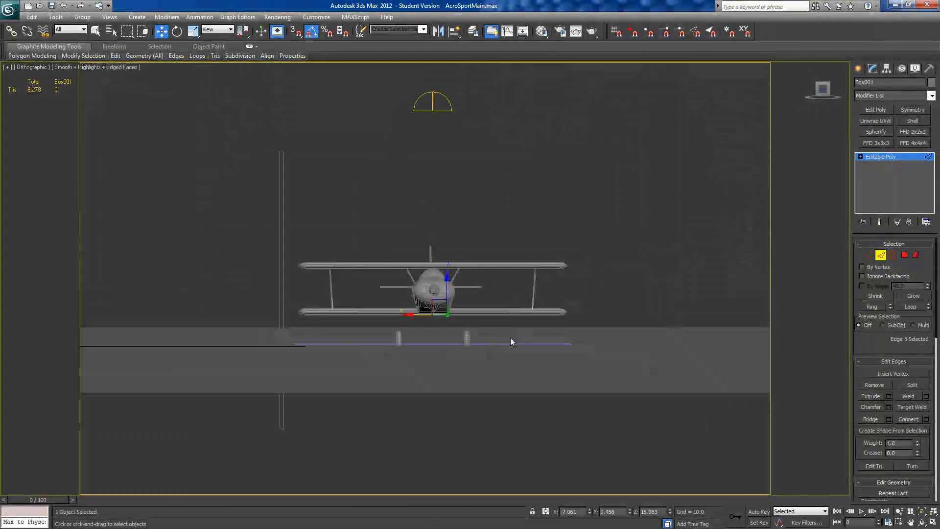
pyautogui.moveTo(482, 335); pyautogui.dragTo(429, 190, button='middle')
pyautogui.scroll(4, 432, 211)
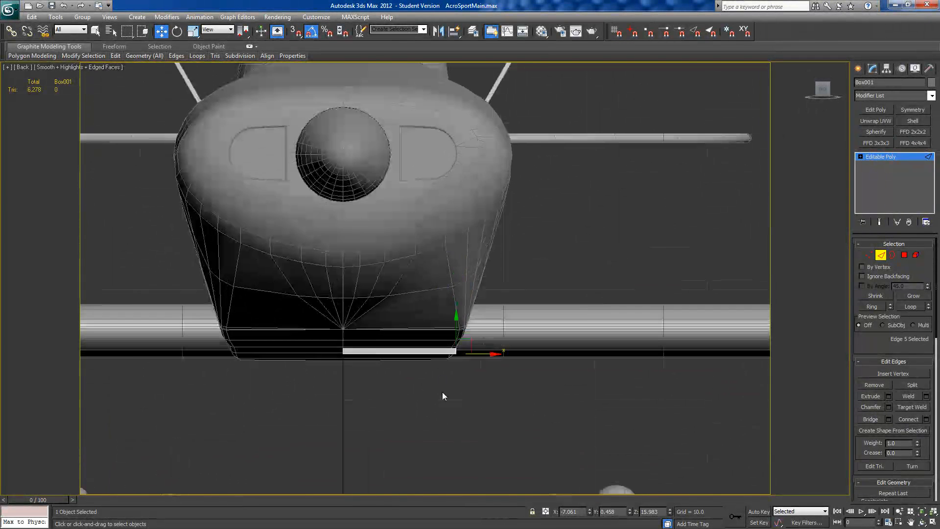
pyautogui.scroll(4, 480, 397)
pyautogui.moveTo(485, 404); pyautogui.dragTo(443, 294, button='middle')
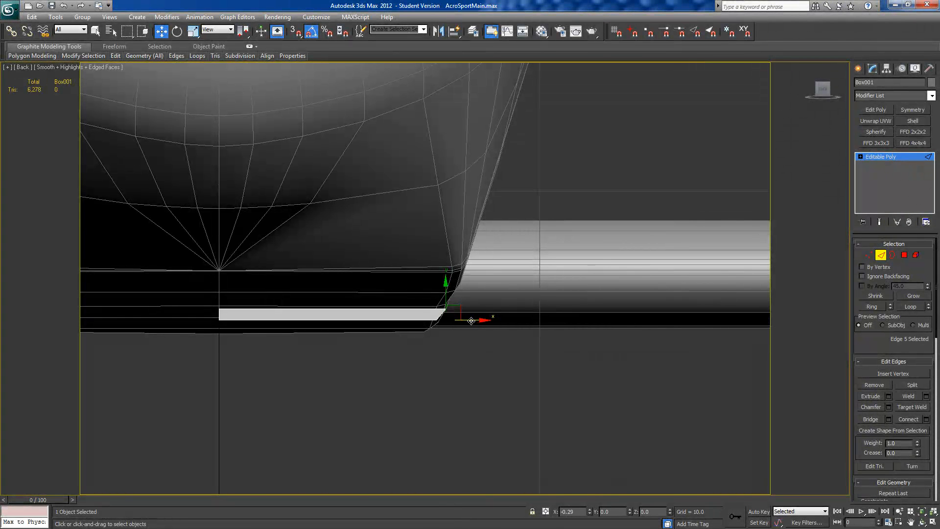
pyautogui.moveTo(480, 340); pyautogui.dragTo(430, 235, button='middle')
pyautogui.scroll(-2, 414, 244)
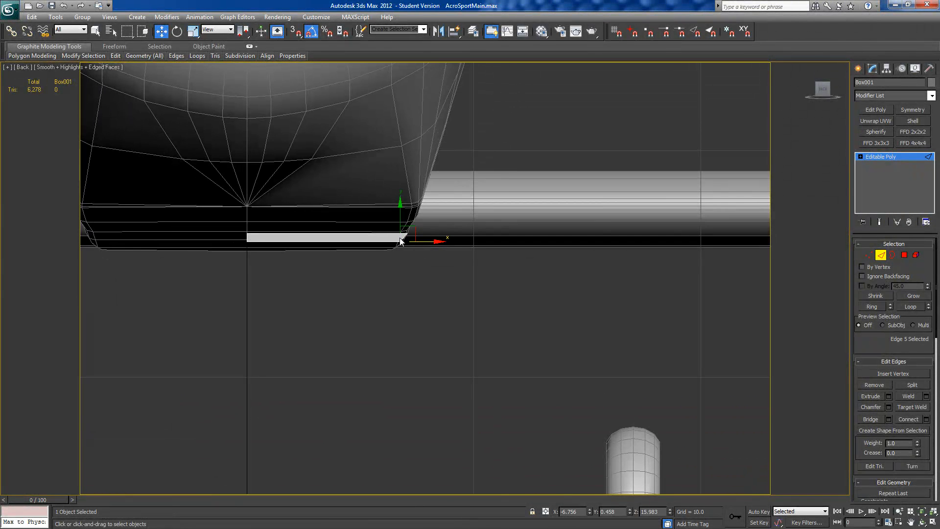
pyautogui.moveTo(529, 362); pyautogui.dragTo(491, 295, button='middle')
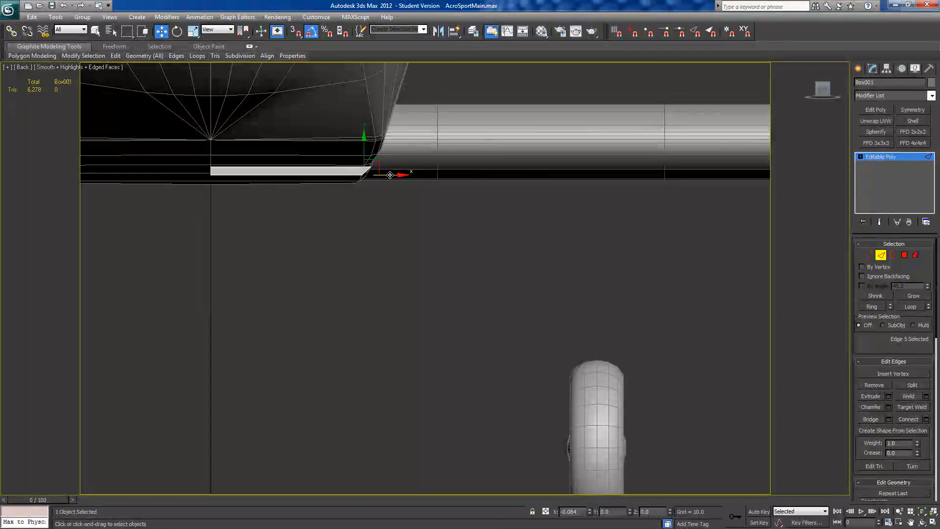
pyautogui.keyDown('alt'); pyautogui.moveTo(389, 175); pyautogui.dragTo(353, 169, button='middle'); pyautogui.keyUp('alt')
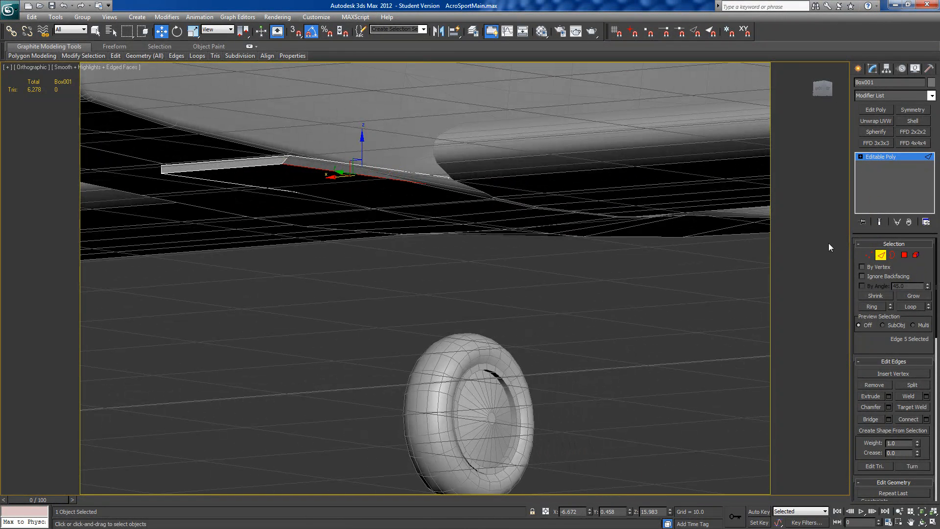
# Step: Extrude the box's slanted end polygon downward and outward until the new leg reaches the inner side of the main wheel
pyautogui.press('4')
pyautogui.click(348, 169)
pyautogui.keyDown('alt'); pyautogui.moveTo(443, 227); pyautogui.dragTo(477, 234, button='middle'); pyautogui.keyUp('alt')
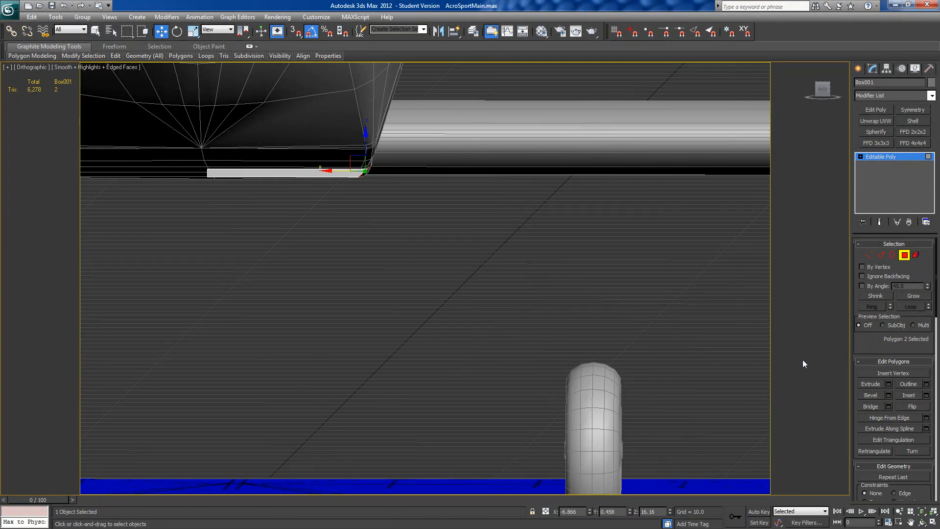
pyautogui.click(888, 385)
pyautogui.moveTo(433, 358)
pyautogui.keyDown('alt'); pyautogui.mouseDown(button='middle')
pyautogui.moveTo(338, 387)
pyautogui.moveTo(421, 358)
pyautogui.mouseUp(button='middle'); pyautogui.keyUp('alt')
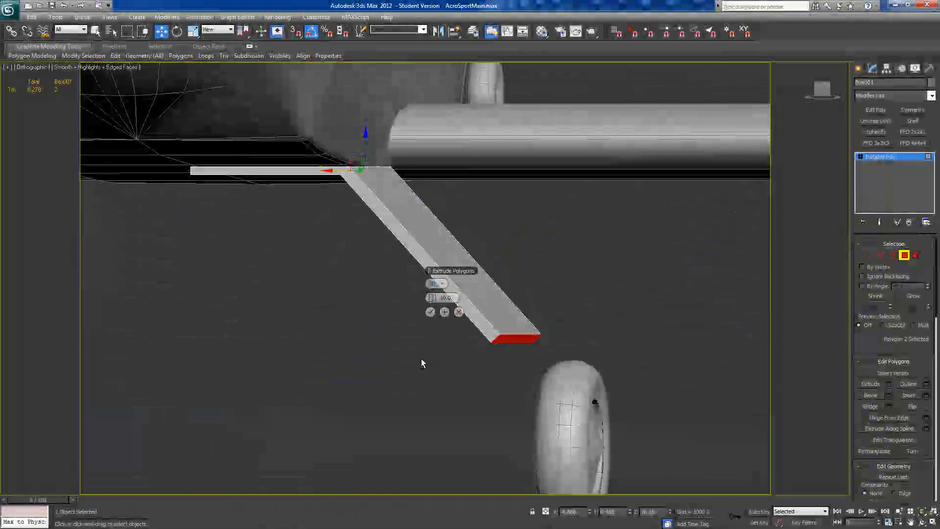
pyautogui.click(825, 98)
pyautogui.scroll(8, 446, 363)
pyautogui.moveTo(448, 363); pyautogui.dragTo(390, 198, button='middle')
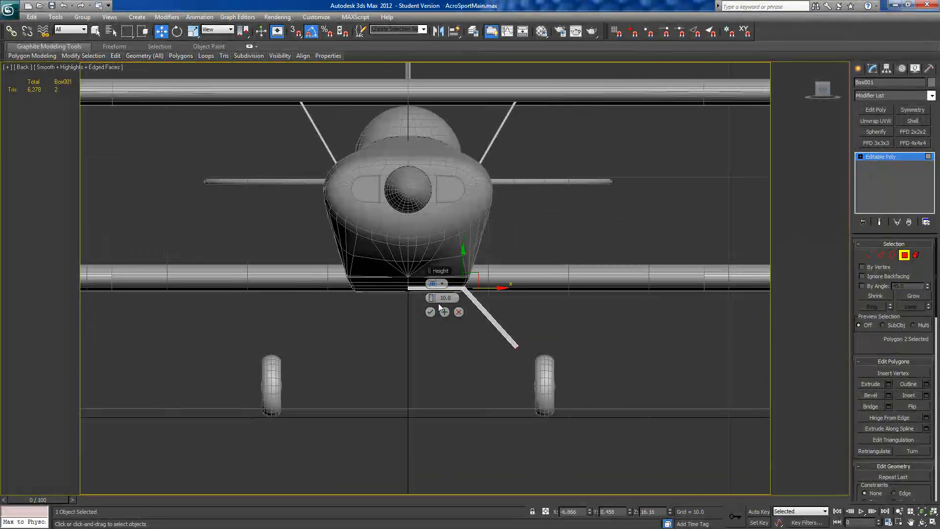
pyautogui.moveTo(433, 299); pyautogui.dragTo(455, 299)
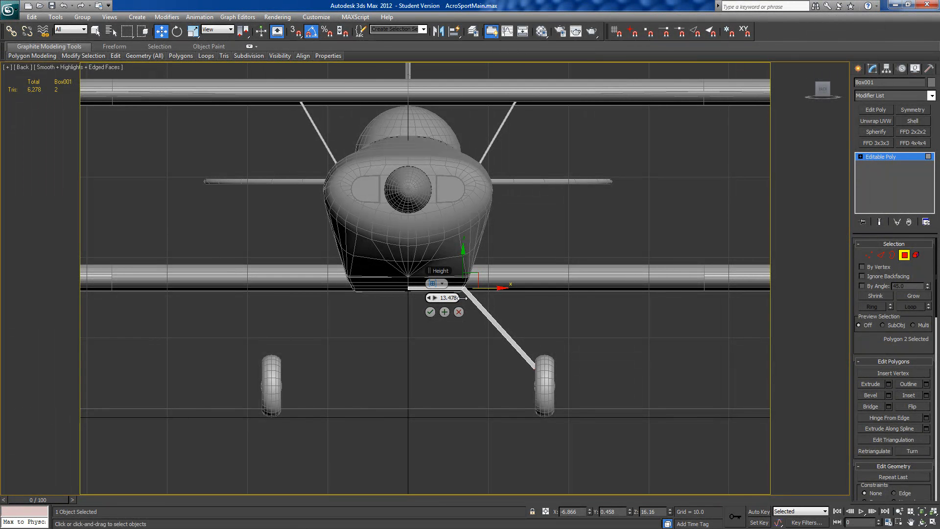
pyautogui.moveTo(458, 298); pyautogui.dragTo(457, 299)
pyautogui.moveTo(463, 297); pyautogui.dragTo(463, 297)
pyautogui.moveTo(439, 299); pyautogui.dragTo(447, 300)
pyautogui.click(430, 312)
# Step: Thin the landing gear leg by moving its inner face along its normal in the Local reference coordinate system
pyautogui.moveTo(525, 400)
pyautogui.keyDown('alt'); pyautogui.mouseDown(button='middle')
pyautogui.moveTo(499, 404)
pyautogui.moveTo(515, 392)
pyautogui.moveTo(464, 415)
pyautogui.moveTo(530, 394)
pyautogui.mouseUp(button='middle'); pyautogui.keyUp('alt')
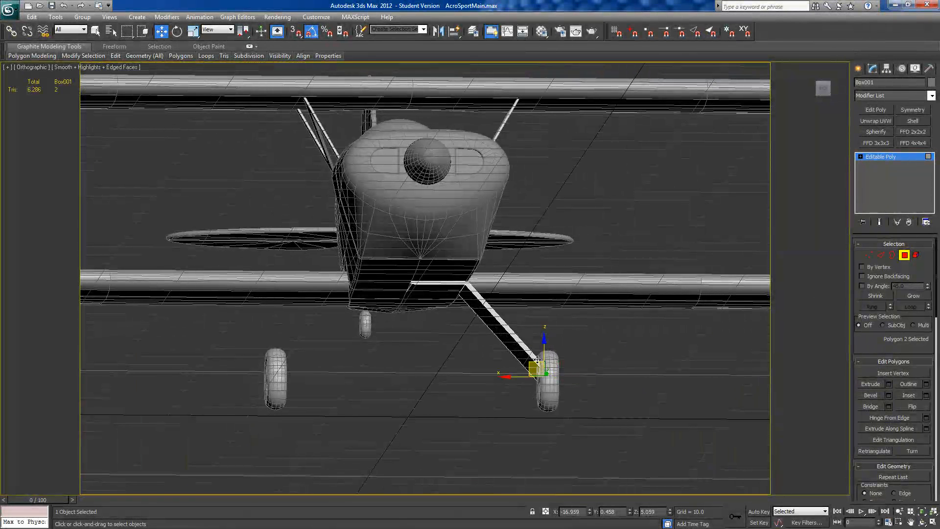
pyautogui.click(510, 338)
pyautogui.keyDown('alt'); pyautogui.moveTo(319, 140); pyautogui.dragTo(307, 146, button='middle'); pyautogui.keyUp('alt')
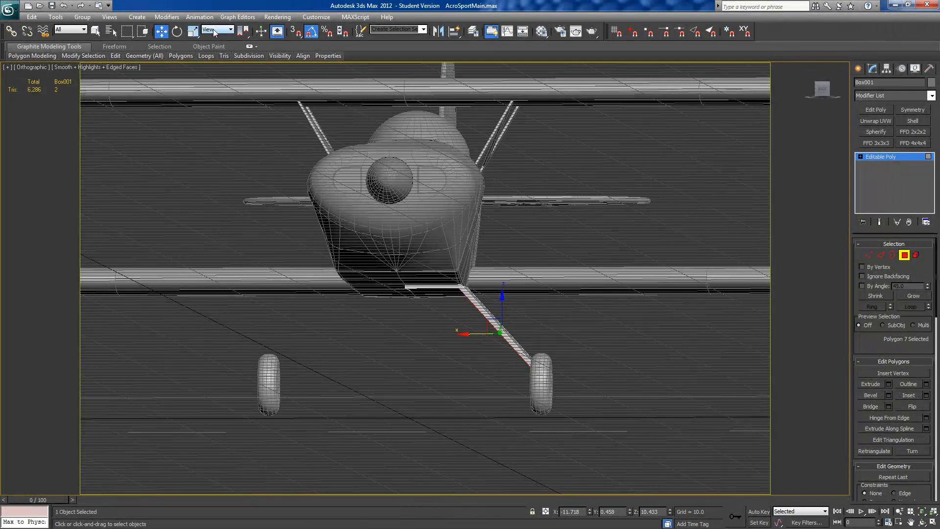
pyautogui.scroll(6, 293, 220)
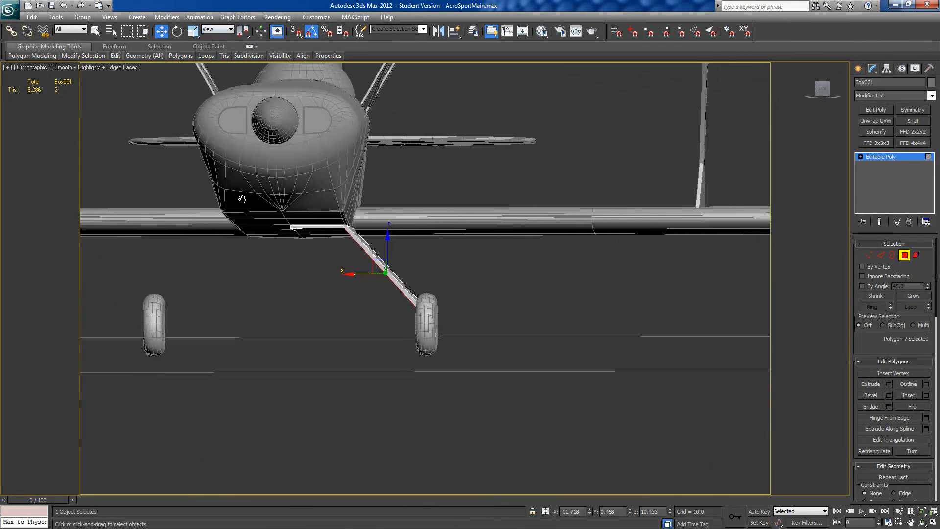
pyautogui.keyDown('alt'); pyautogui.moveTo(327, 256); pyautogui.dragTo(327, 251, button='middle'); pyautogui.keyUp('alt')
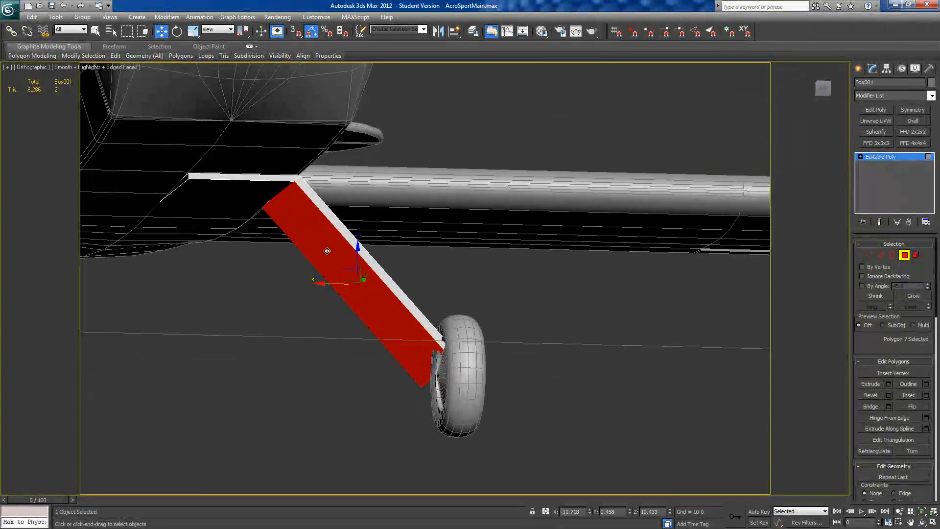
pyautogui.click(217, 30)
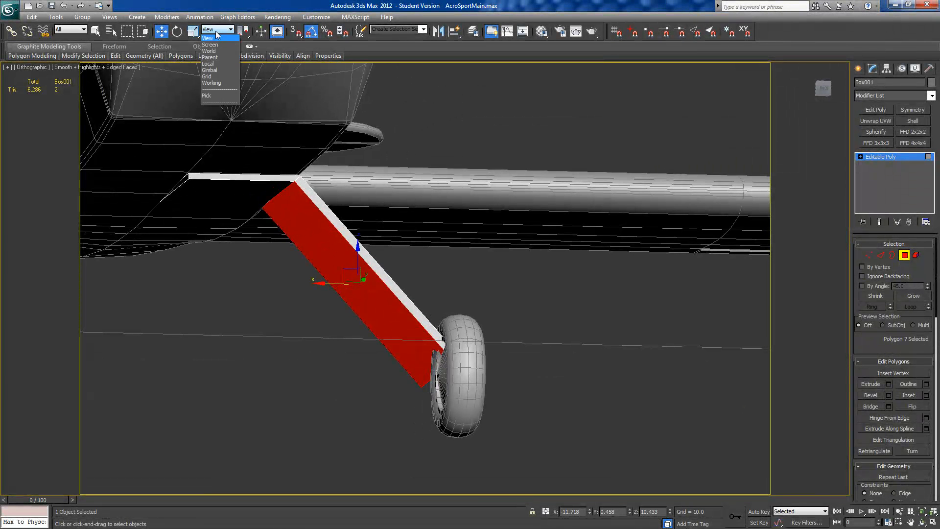
pyautogui.click(210, 57)
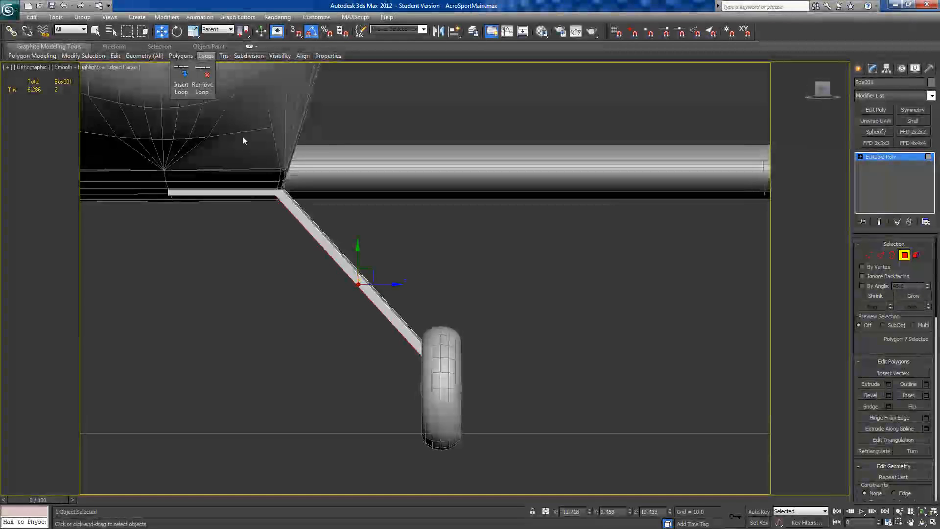
pyautogui.click(209, 30)
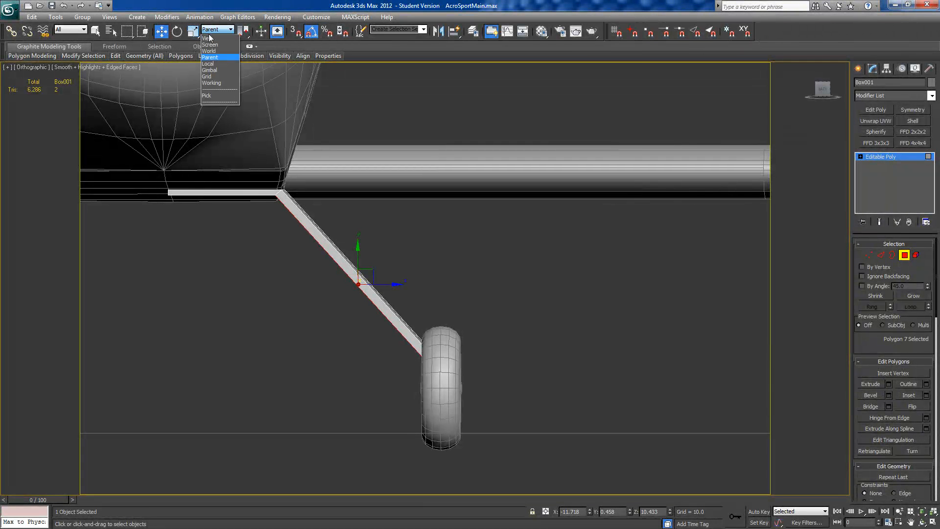
pyautogui.click(207, 65)
pyautogui.keyDown('alt'); pyautogui.moveTo(369, 323); pyautogui.dragTo(339, 307, button='middle'); pyautogui.keyUp('alt')
pyautogui.moveTo(336, 305); pyautogui.dragTo(339, 304)
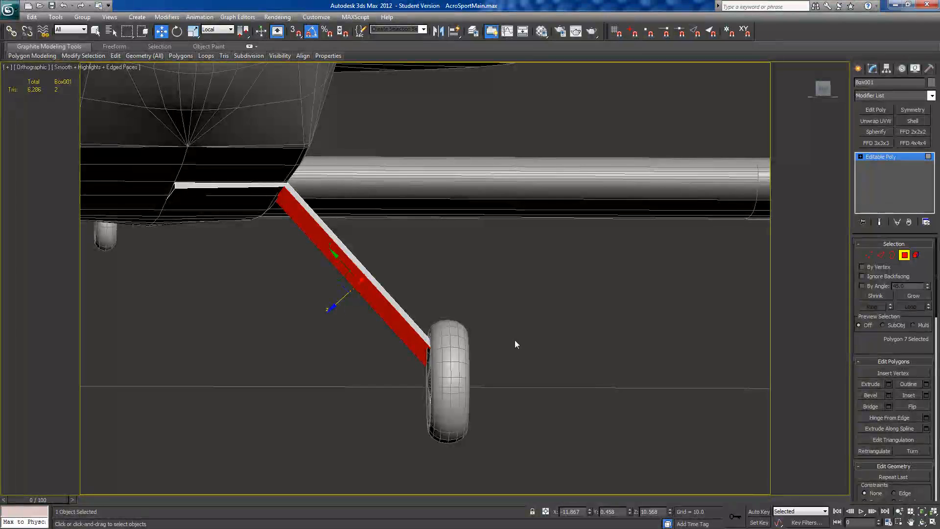
# Step: Slide the two lower vertices at the strut's bend down along the leg, using the Edge constraint and View coordinates
pyautogui.click(865, 255)
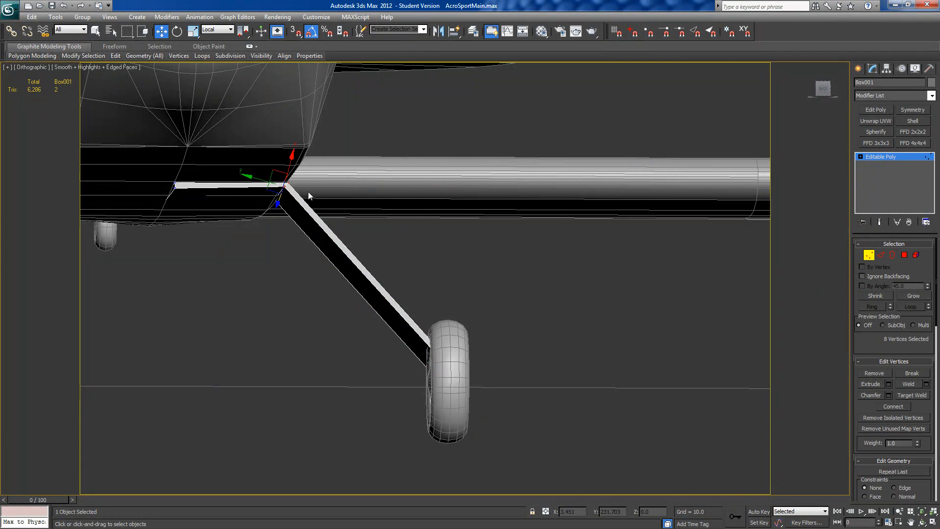
pyautogui.keyDown('alt'); pyautogui.moveTo(283, 189); pyautogui.dragTo(233, 342, button='middle'); pyautogui.keyUp('alt')
pyautogui.click(893, 487)
pyautogui.click(214, 30)
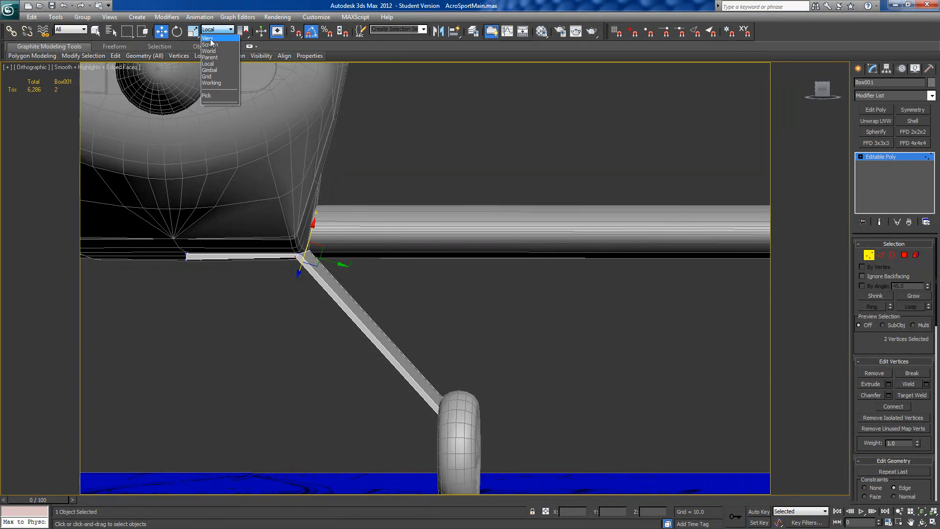
pyautogui.click(210, 38)
pyautogui.keyDown('alt'); pyautogui.moveTo(343, 211); pyautogui.dragTo(346, 212, button='middle'); pyautogui.keyUp('alt')
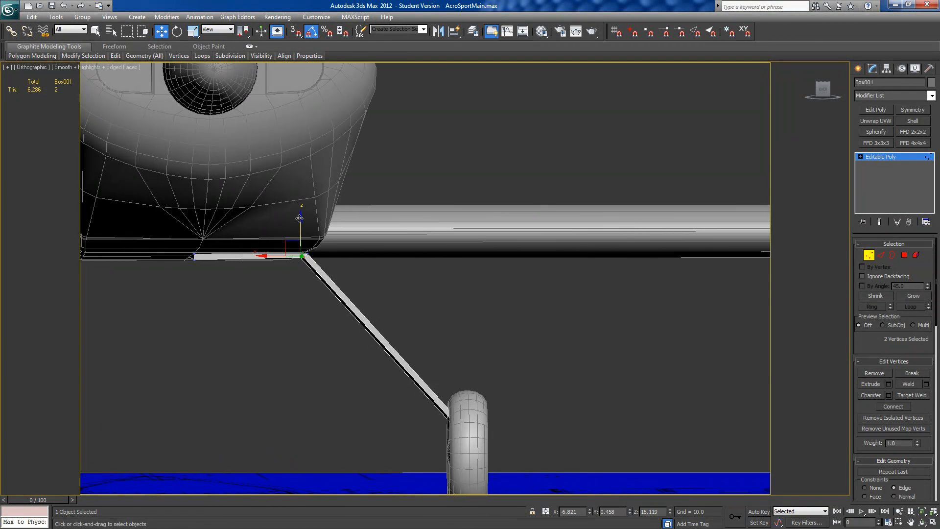
pyautogui.moveTo(299, 218); pyautogui.dragTo(300, 220)
pyautogui.moveTo(300, 220)
pyautogui.keyDown('alt'); pyautogui.mouseDown(button='middle')
pyautogui.moveTo(305, 172)
pyautogui.moveTo(305, 207)
pyautogui.moveTo(315, 194)
pyautogui.moveTo(291, 226)
pyautogui.mouseUp(button='middle'); pyautogui.keyUp('alt')
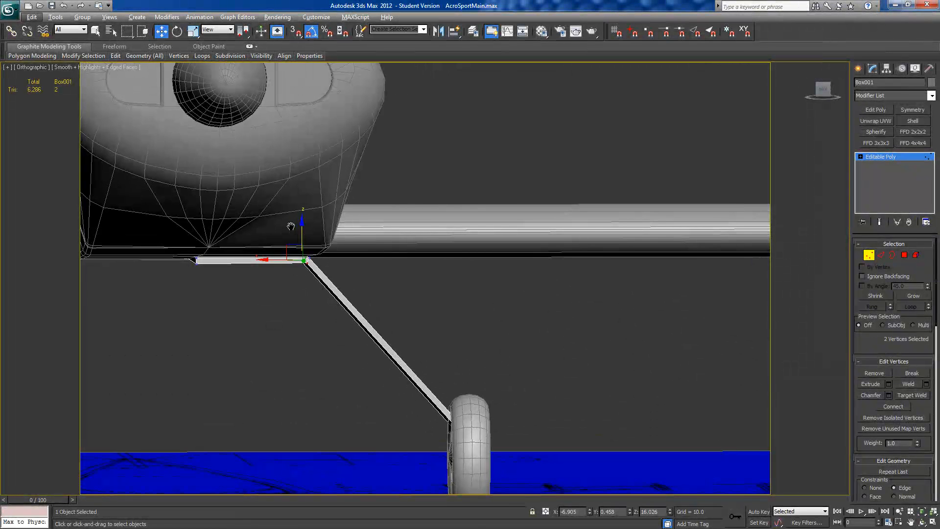
# Step: Make the strut see-through and show it against the side plan in the left view
pyautogui.keyDown('alt'); pyautogui.moveTo(218, 266); pyautogui.dragTo(282, 274, button='middle'); pyautogui.keyUp('alt')
pyautogui.moveTo(313, 322)
pyautogui.keyDown('alt'); pyautogui.mouseDown(button='middle')
pyautogui.moveTo(304, 316)
pyautogui.moveTo(330, 319)
pyautogui.mouseUp(button='middle'); pyautogui.keyUp('alt')
pyautogui.hotkey('alt', 'x')
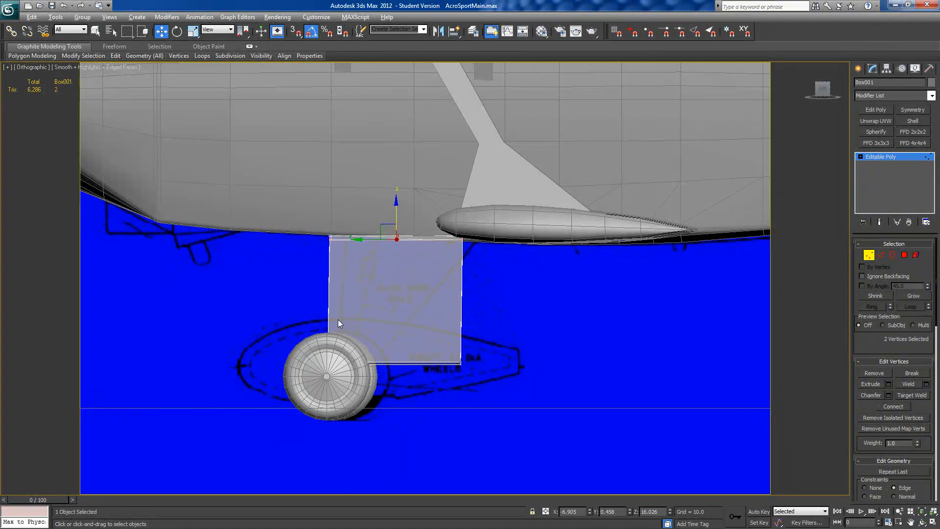
pyautogui.click(825, 93)
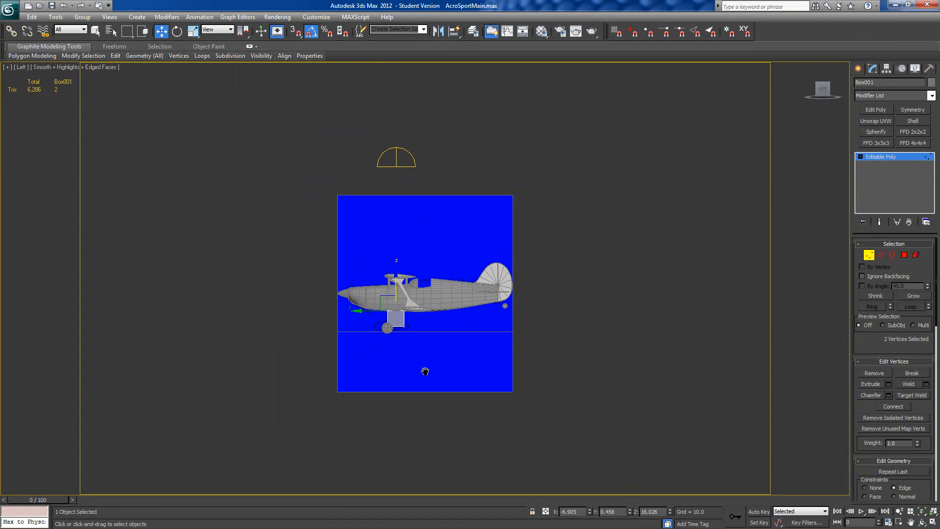
pyautogui.scroll(6, 445, 344)
pyautogui.scroll(5, 482, 253)
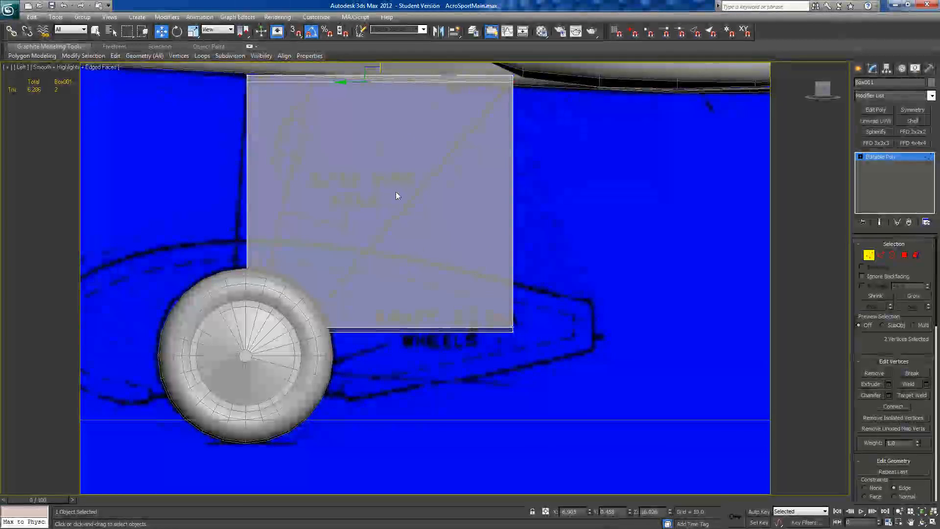
pyautogui.moveTo(396, 192); pyautogui.dragTo(450, 236, button='middle')
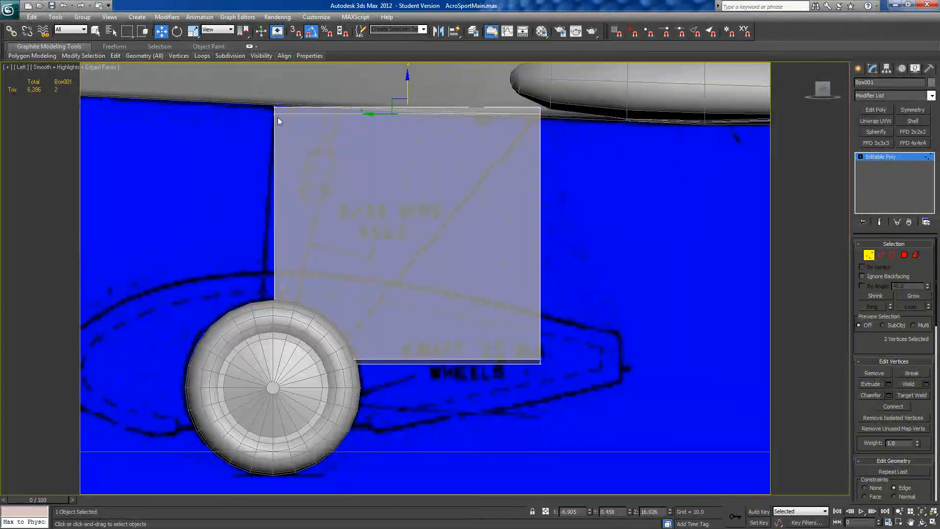
# Step: Remove the edge constraint and move the strut's two lower rear vertices forward to the wheel, matching the slanted line on the plan
pyautogui.moveTo(536, 386); pyautogui.dragTo(589, 417)
pyautogui.click(865, 487)
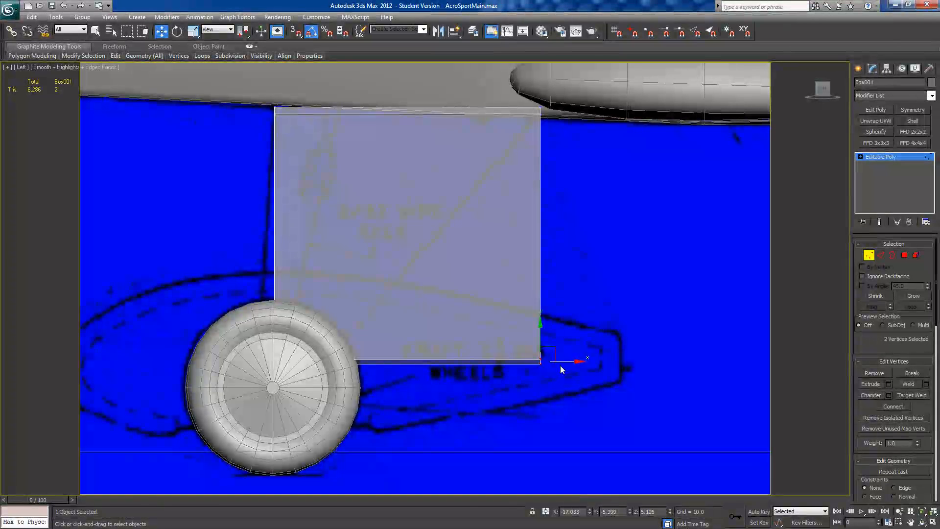
pyautogui.moveTo(559, 362); pyautogui.dragTo(375, 347)
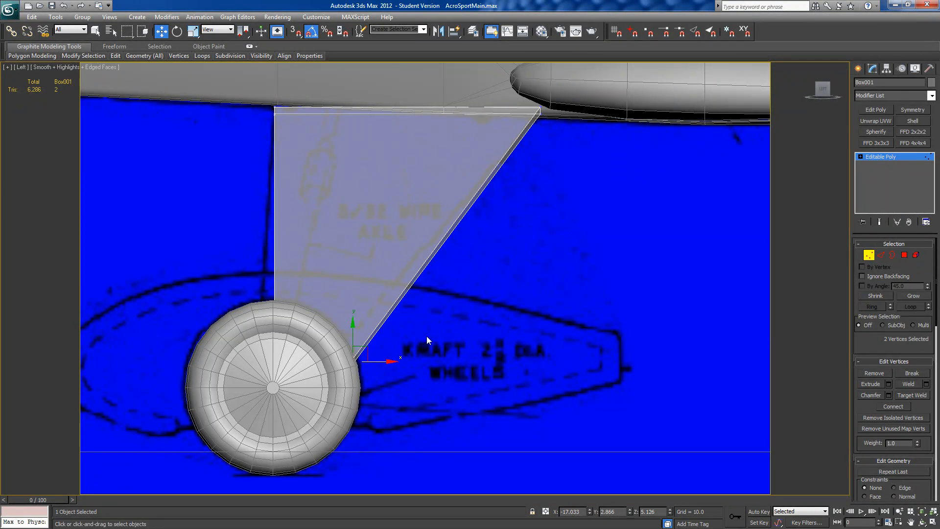
# Step: Hide the main wheel so the lower end of the landing gear strut is exposed
pyautogui.keyDown('alt'); pyautogui.moveTo(433, 329); pyautogui.dragTo(542, 334, button='middle'); pyautogui.keyUp('alt')
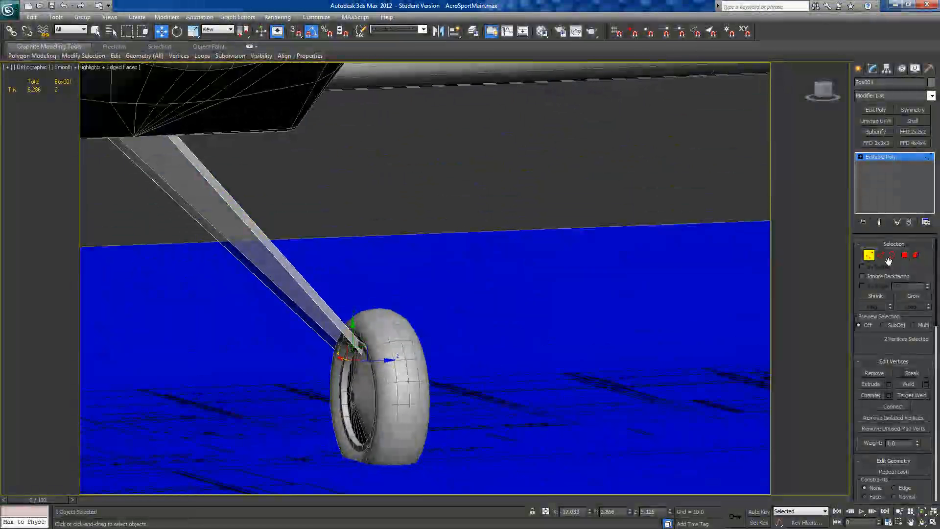
pyautogui.click(866, 256)
pyautogui.rightClick(394, 348)
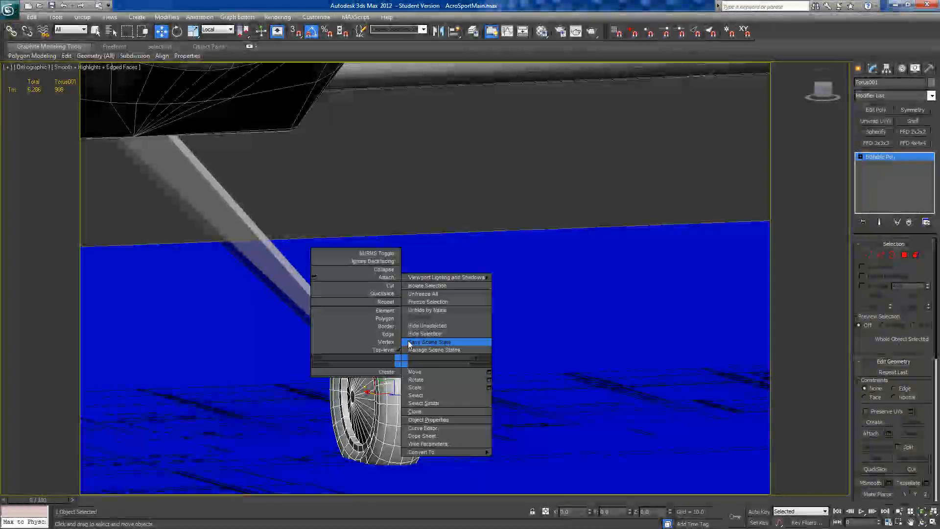
pyautogui.click(416, 340)
pyautogui.keyDown('alt'); pyautogui.moveTo(411, 334); pyautogui.dragTo(442, 295, button='middle'); pyautogui.keyUp('alt')
# Step: Select the lower edge at the strut's wheel end and show that end close up in the back view
pyautogui.click(395, 322)
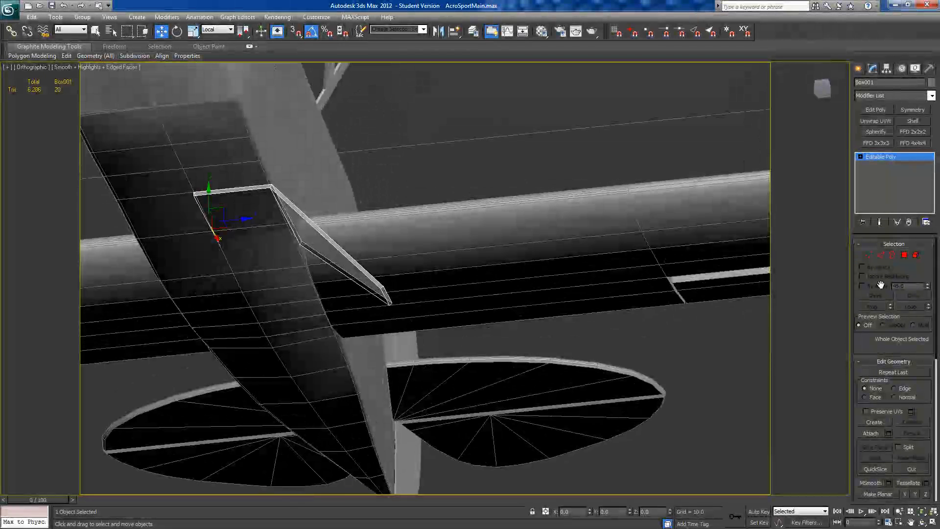
pyautogui.click(880, 255)
pyautogui.keyDown('alt'); pyautogui.moveTo(322, 371); pyautogui.dragTo(498, 331, button='middle'); pyautogui.keyUp('alt')
pyautogui.click(478, 292)
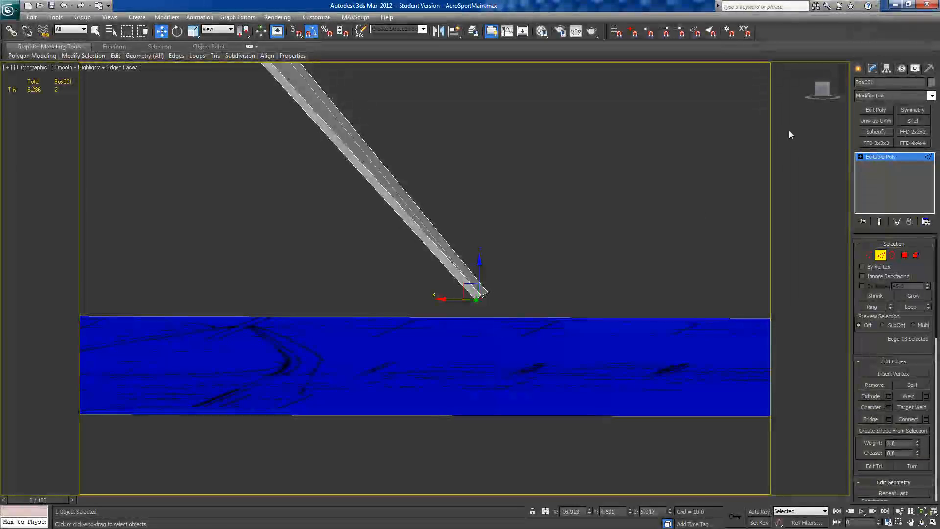
pyautogui.click(821, 90)
pyautogui.scroll(-3, 534, 303)
pyautogui.scroll(8, 540, 284)
pyautogui.moveTo(540, 284); pyautogui.dragTo(450, 242, button='middle')
pyautogui.scroll(4, 450, 243)
pyautogui.moveTo(573, 294); pyautogui.dragTo(400, 266, button='middle')
pyautogui.scroll(4, 401, 266)
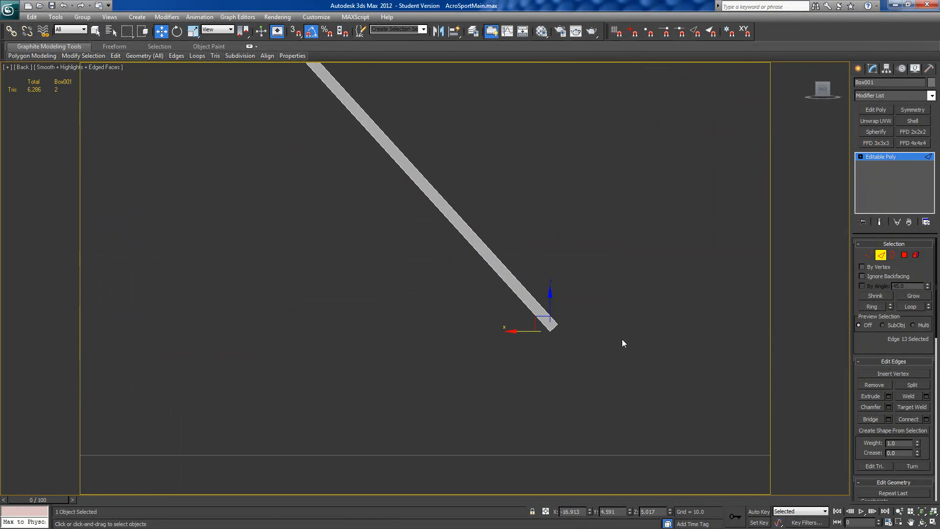
# Step: Slide the two lowest vertices at the strut's wheel end up along the leg with the Edge constraint to level the end
pyautogui.moveTo(925, 449); pyautogui.dragTo(917, 500)
pyautogui.click(866, 244)
pyautogui.click(859, 244)
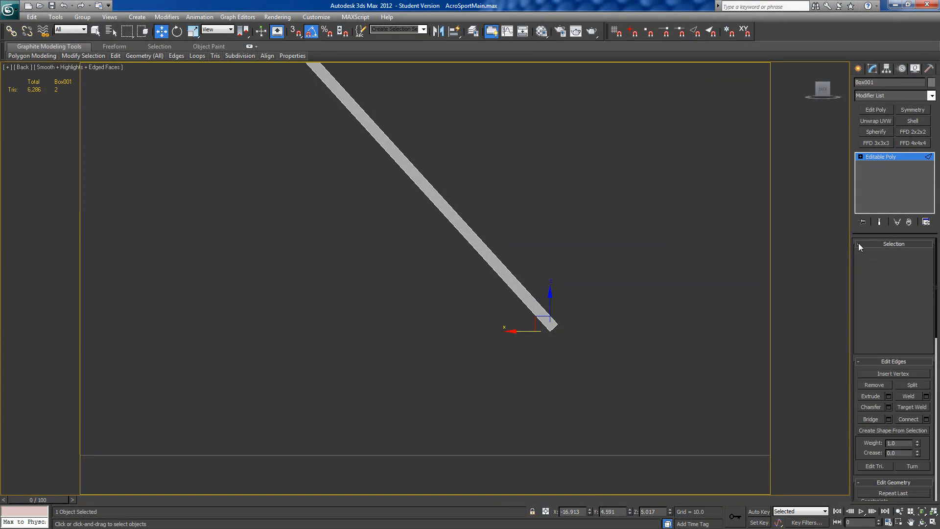
pyautogui.click(868, 255)
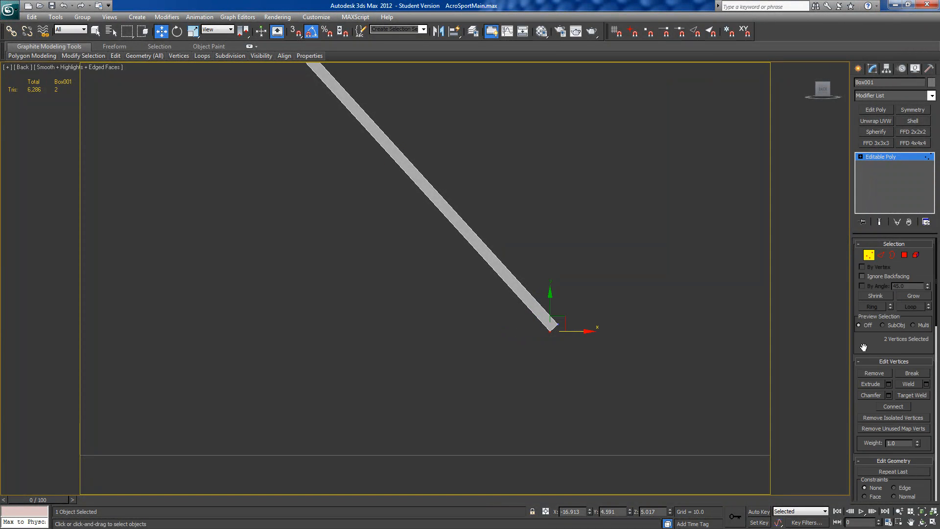
pyautogui.moveTo(862, 347); pyautogui.dragTo(864, 239)
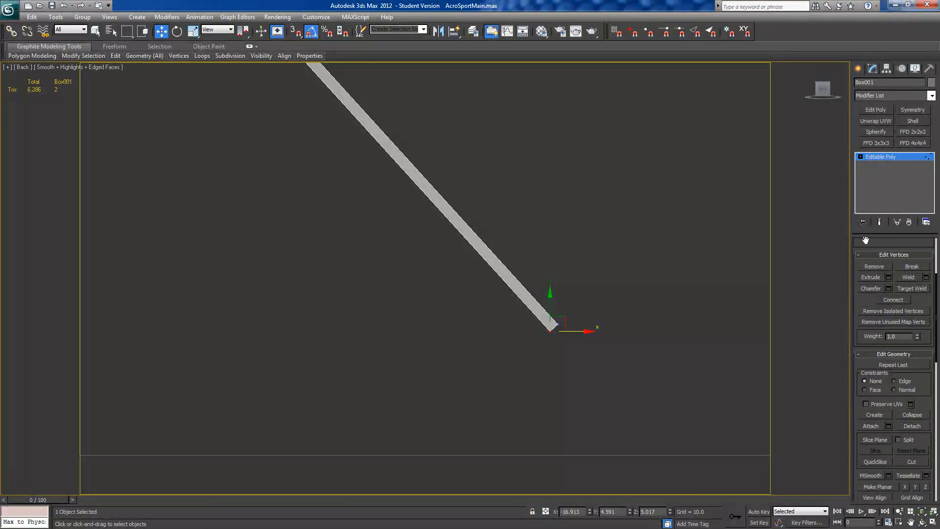
pyautogui.click(894, 381)
pyautogui.moveTo(630, 373); pyautogui.dragTo(515, 357, button='middle')
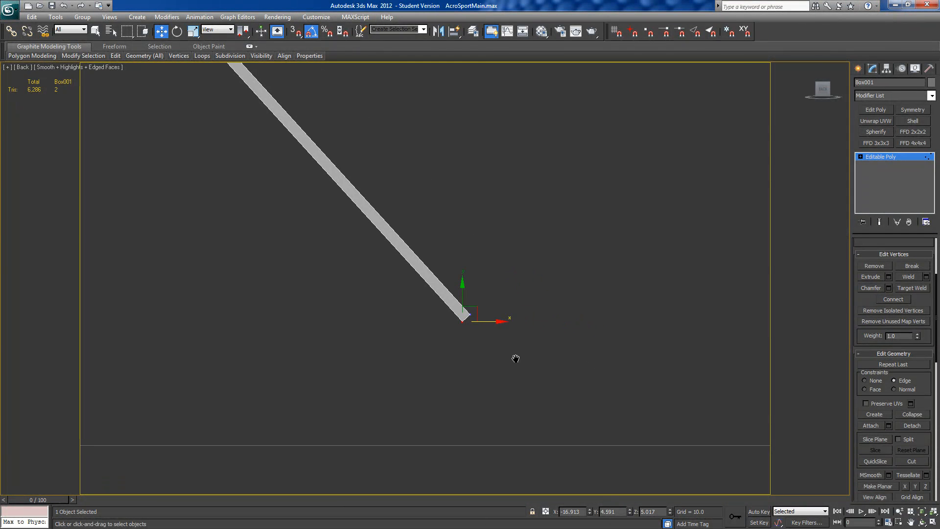
pyautogui.click(474, 314)
pyautogui.moveTo(459, 289); pyautogui.dragTo(459, 287)
pyautogui.moveTo(466, 299); pyautogui.dragTo(467, 299)
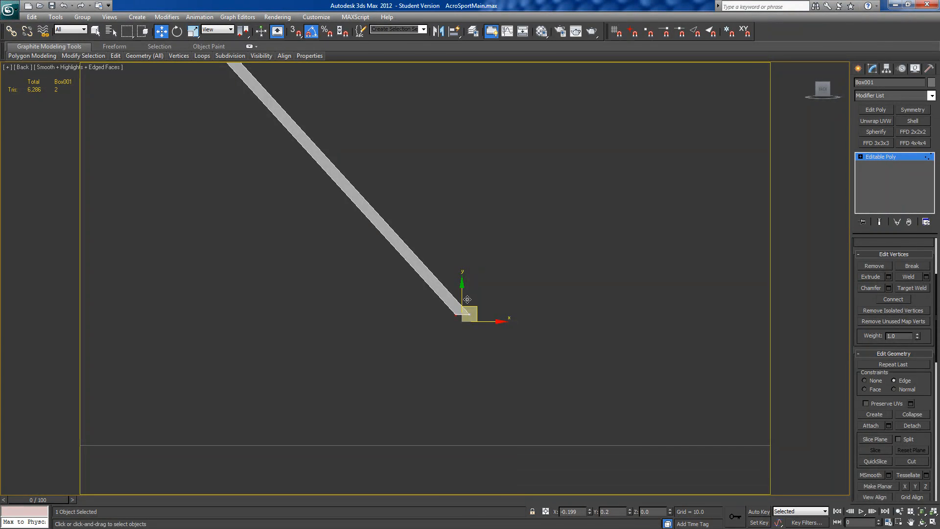
pyautogui.scroll(-5, 538, 365)
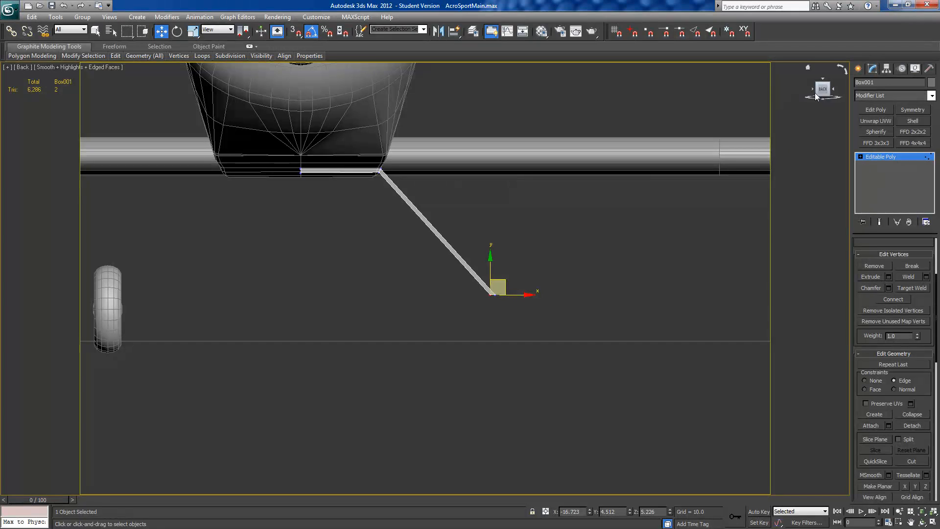
# Step: Fine-tune the inner vertices at the strut's wheel end so that the end face is horizontal
pyautogui.scroll(-10, 601, 307)
pyautogui.moveTo(527, 342); pyautogui.dragTo(417, 147, button='middle')
pyautogui.press('u')
pyautogui.scroll(10, 523, 342)
pyautogui.moveTo(534, 263); pyautogui.dragTo(427, 197, button='middle')
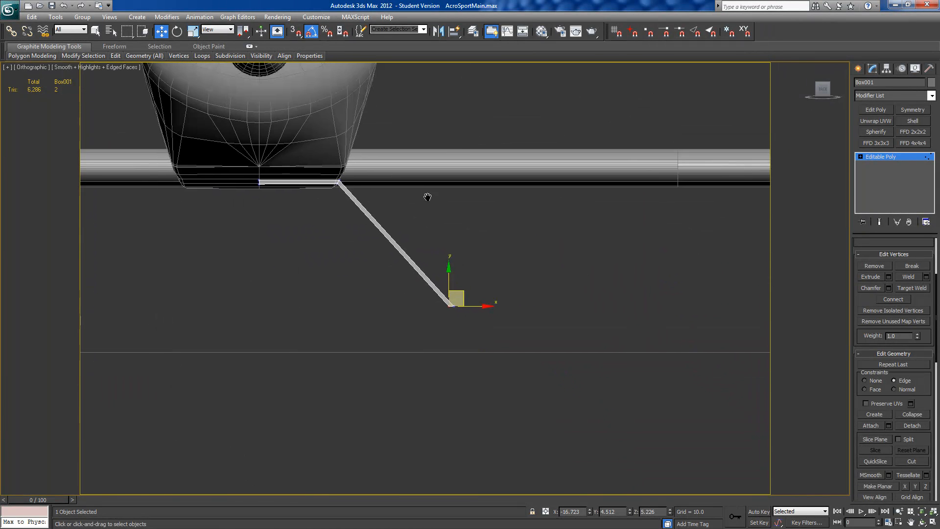
pyautogui.scroll(3, 431, 199)
pyautogui.moveTo(483, 238); pyautogui.dragTo(423, 172, button='middle')
pyautogui.scroll(4, 423, 172)
pyautogui.scroll(-1, 461, 251)
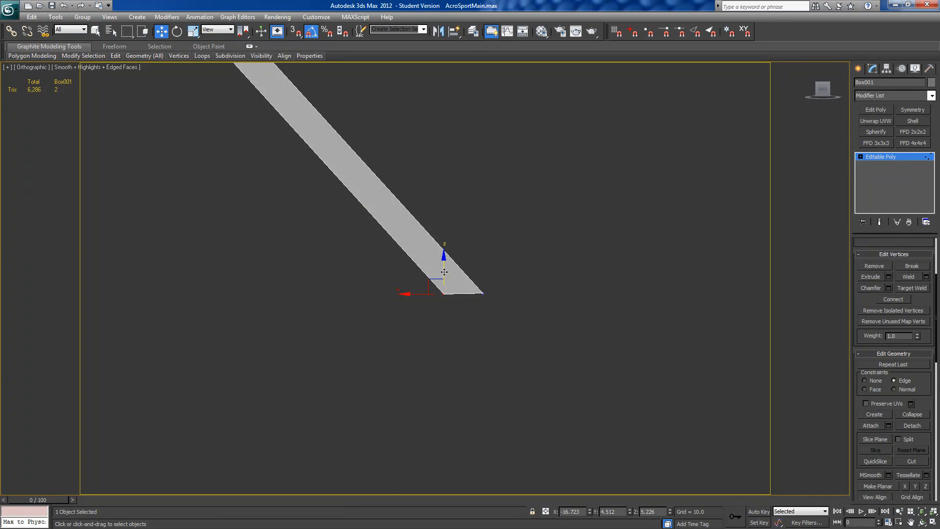
pyautogui.moveTo(443, 271); pyautogui.dragTo(436, 275)
pyautogui.moveTo(415, 293); pyautogui.dragTo(439, 347)
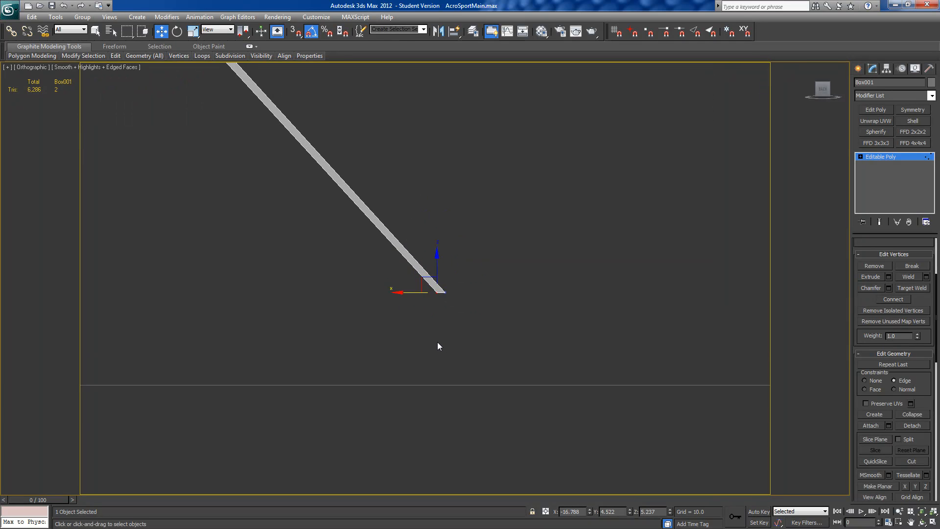
pyautogui.moveTo(422, 305); pyautogui.dragTo(430, 307)
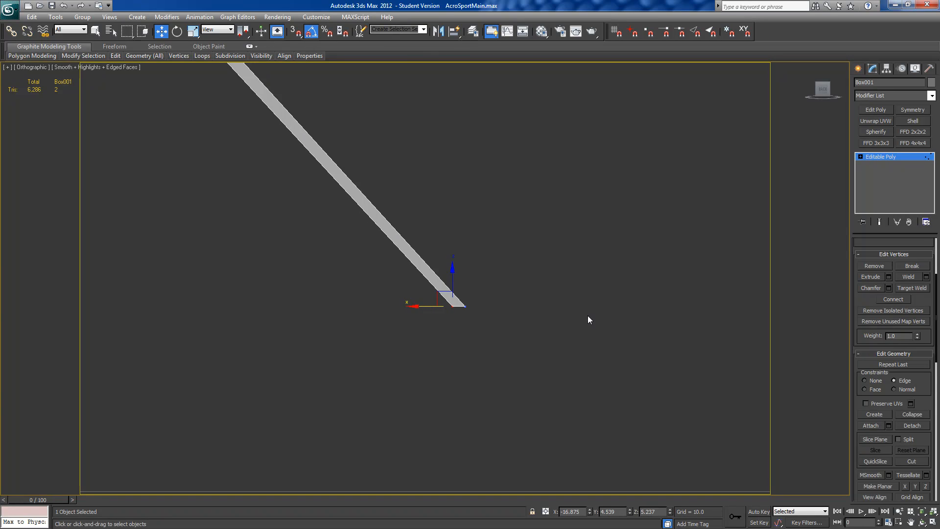
# Step: Select the strut's bottom end polygon and preview its downward extrusion with the height set to 2.005
pyautogui.click(860, 157)
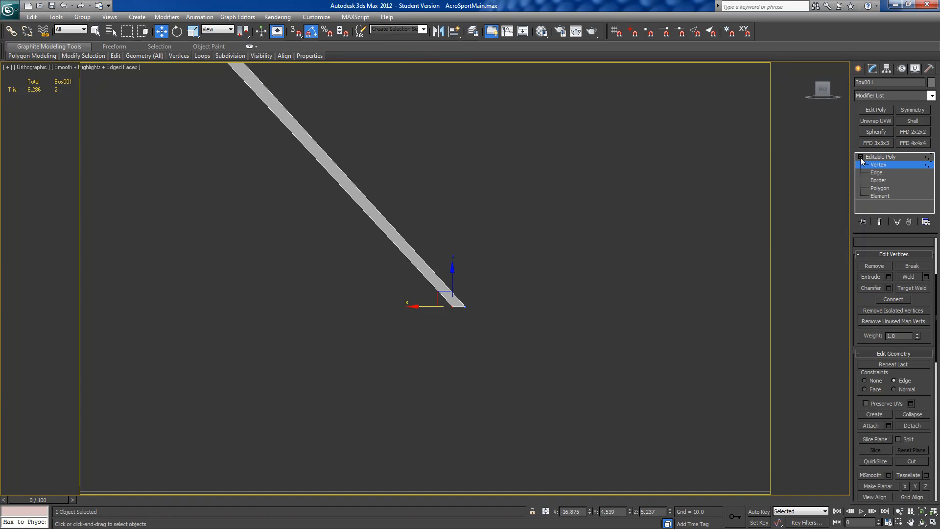
pyautogui.click(880, 187)
pyautogui.moveTo(469, 320); pyautogui.dragTo(491, 299)
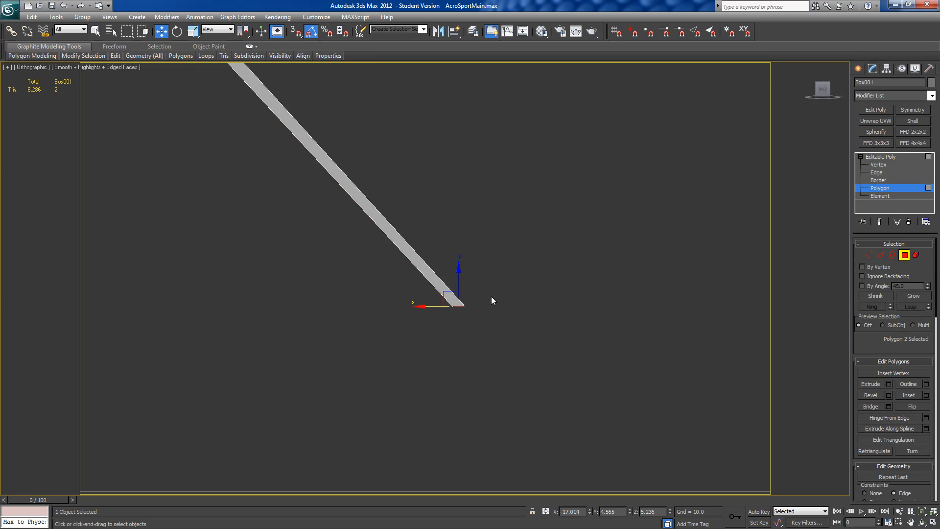
pyautogui.click(889, 383)
pyautogui.scroll(-3, 506, 343)
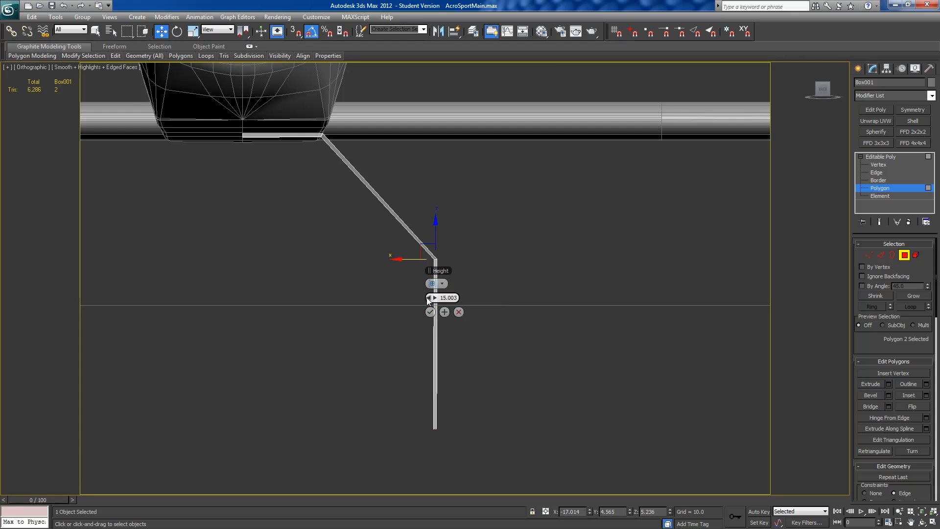
pyautogui.moveTo(430, 299); pyautogui.dragTo(457, 270)
# Step: Unhide all objects and move the wheel outward by about 1.5 along its local Z axis, clear of the strut
pyautogui.rightClick(457, 270)
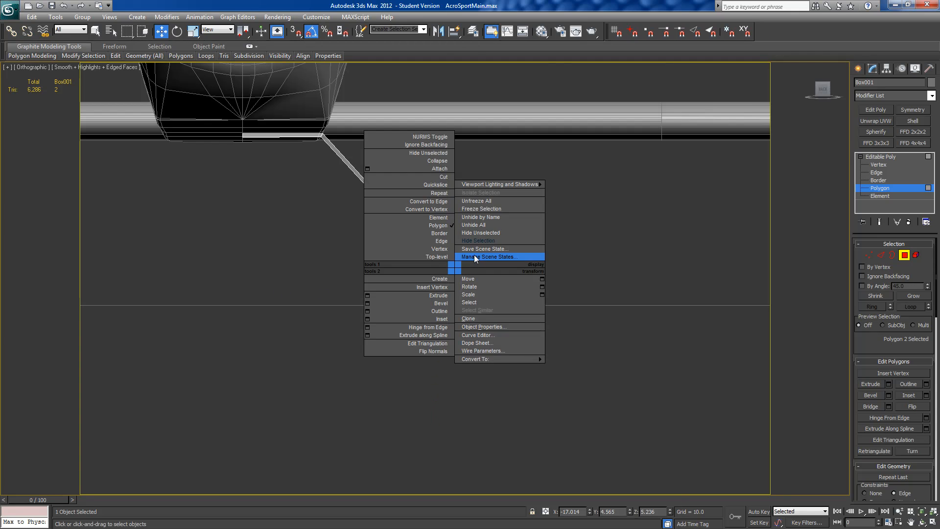
pyautogui.click(474, 226)
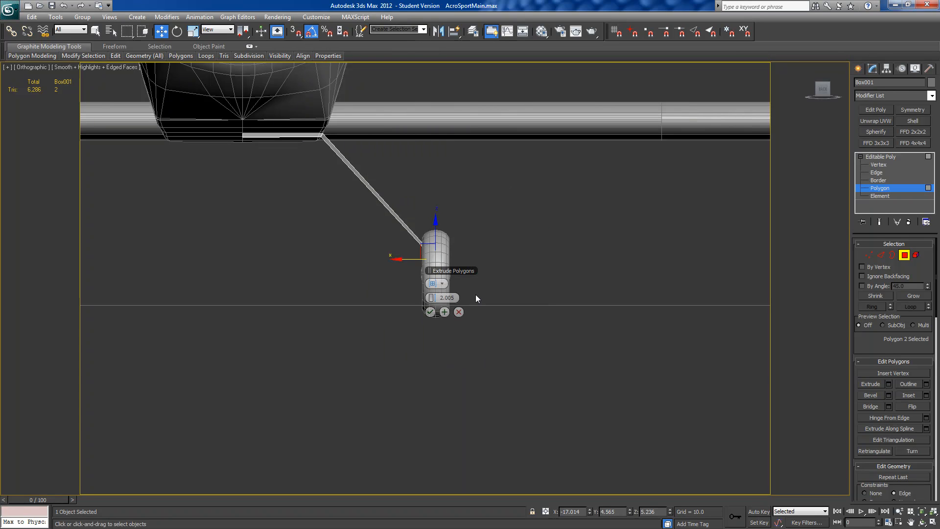
pyautogui.click(905, 256)
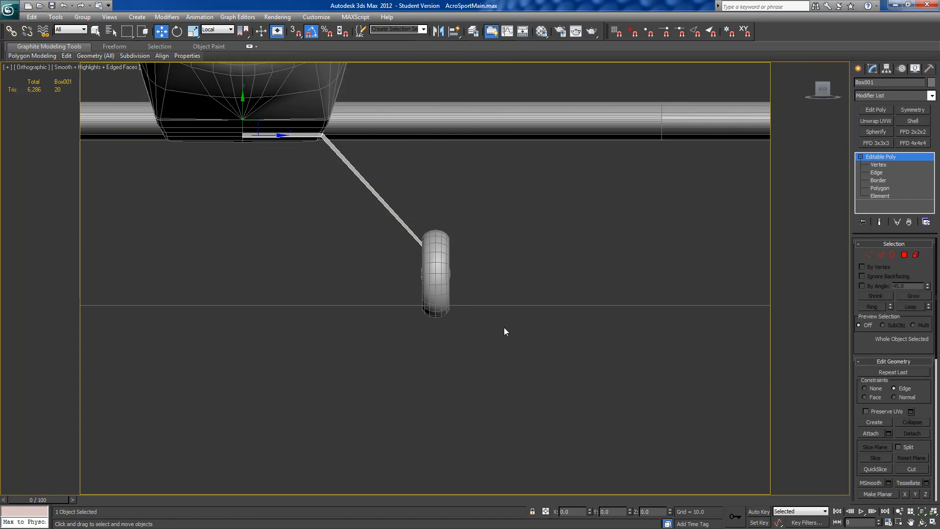
pyautogui.click(425, 284)
pyautogui.moveTo(465, 273); pyautogui.dragTo(482, 274)
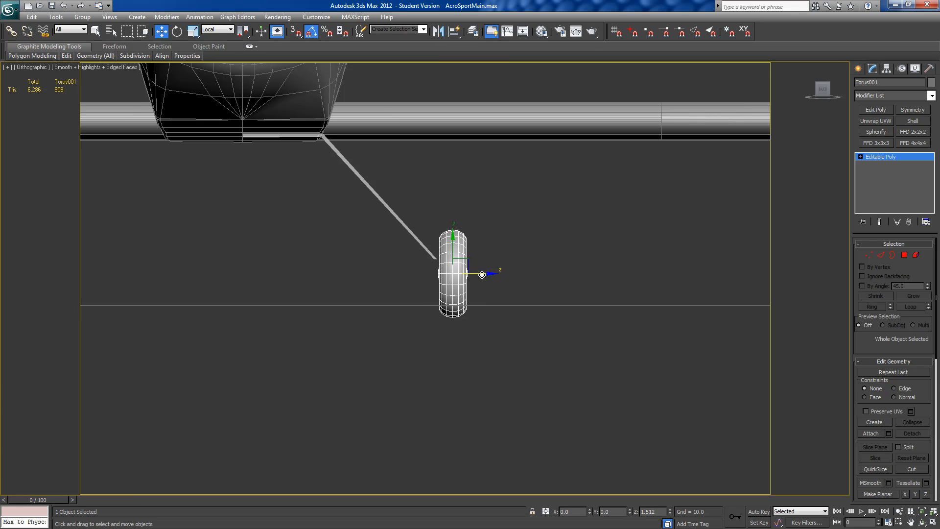
# Step: Extrude the strut's bottom end polygon downward 2.005 beside the wheel and leave polygon editing
pyautogui.click(420, 242)
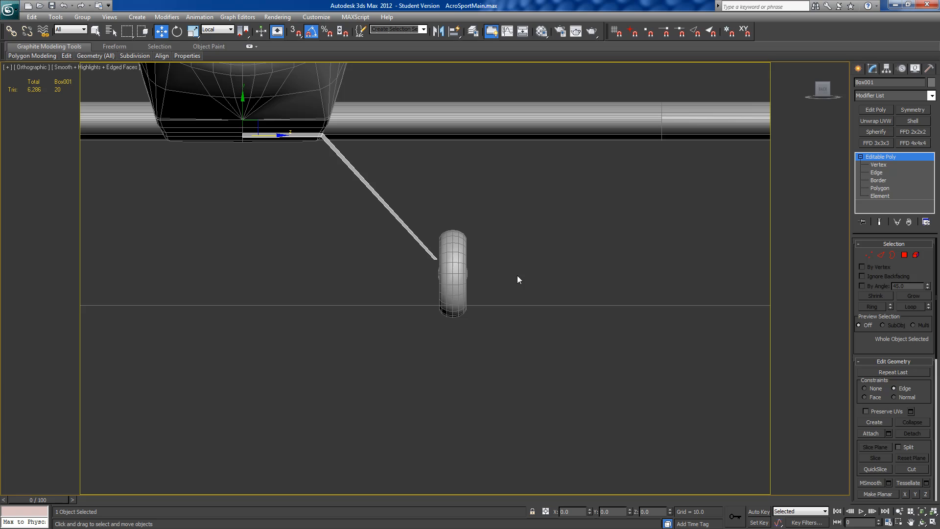
pyautogui.click(903, 255)
pyautogui.click(888, 384)
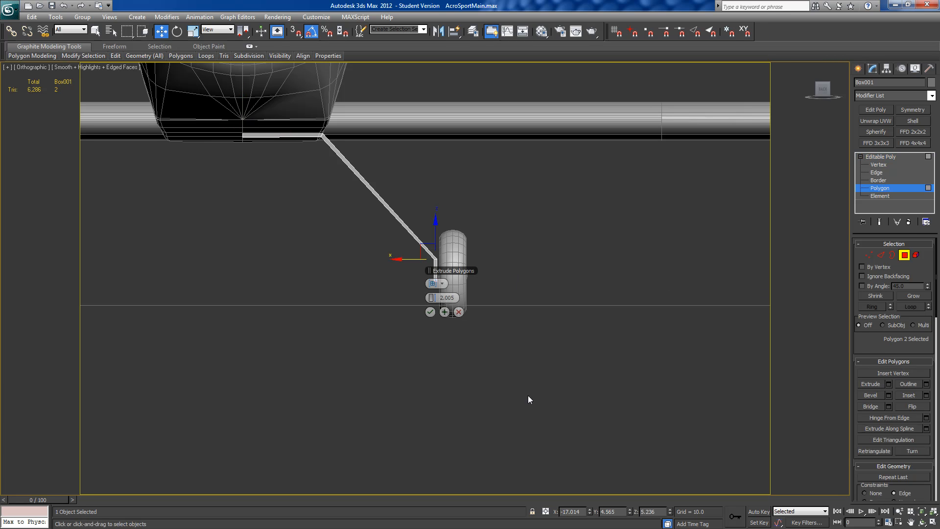
pyautogui.scroll(5, 409, 338)
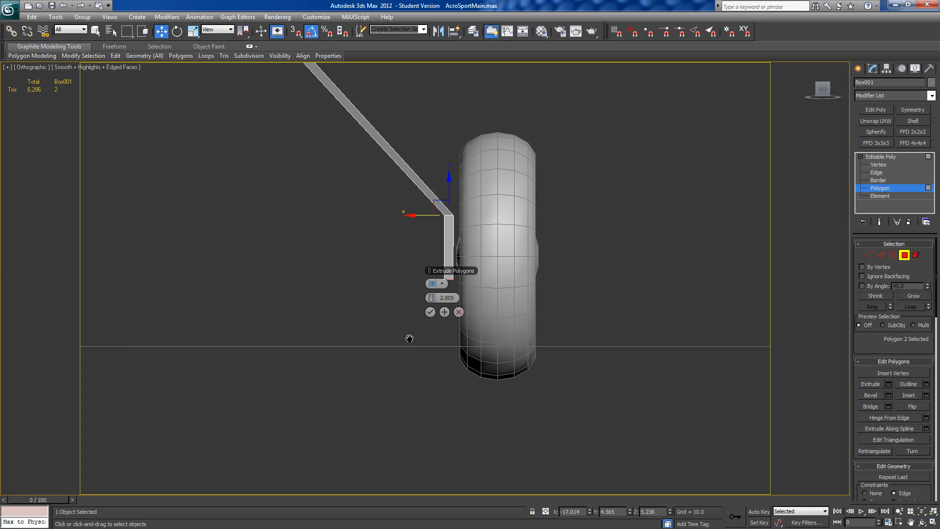
pyautogui.click(430, 312)
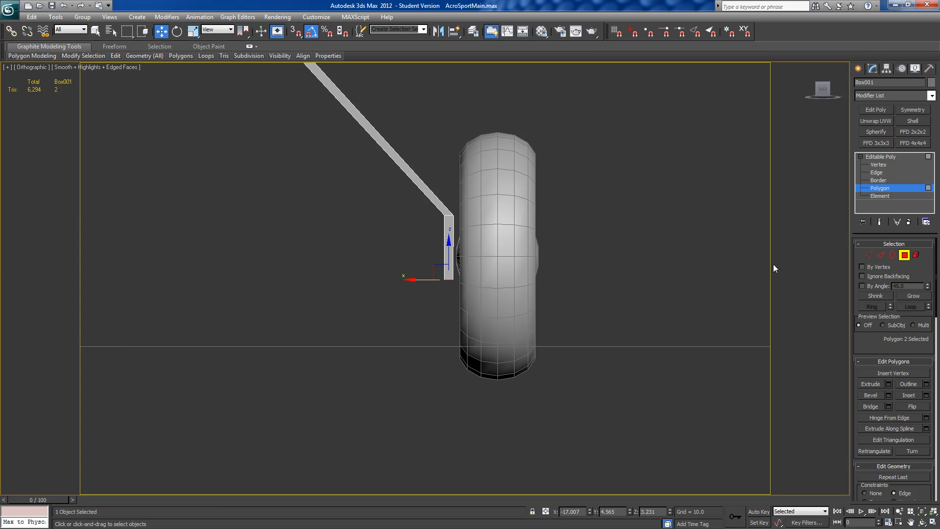
pyautogui.click(904, 254)
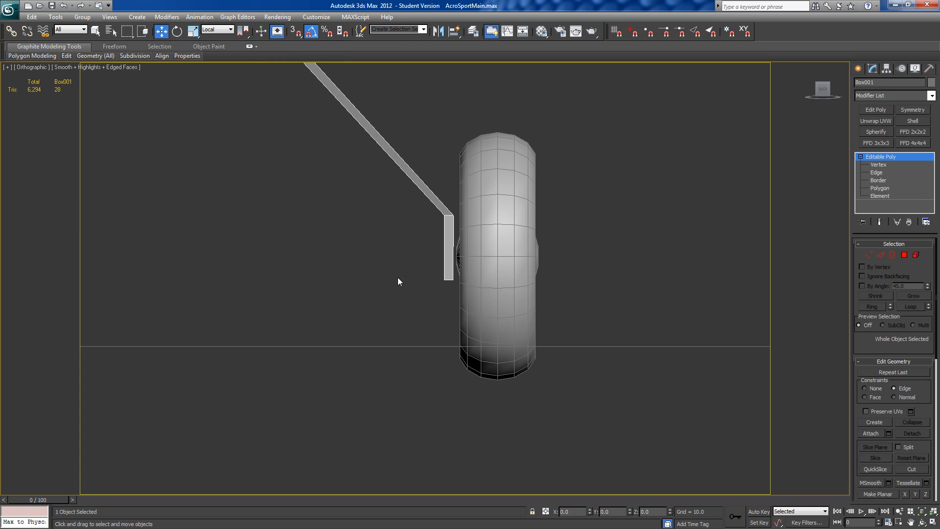
# Step: Turn off angle snap and rotate the whole strut about 1.85 degrees in the left view to follow the side plan
pyautogui.moveTo(398, 282); pyautogui.dragTo(499, 362, button='middle')
pyautogui.scroll(-5, 499, 362)
pyautogui.keyDown('alt'); pyautogui.moveTo(438, 335); pyautogui.dragTo(351, 338, button='middle'); pyautogui.keyUp('alt')
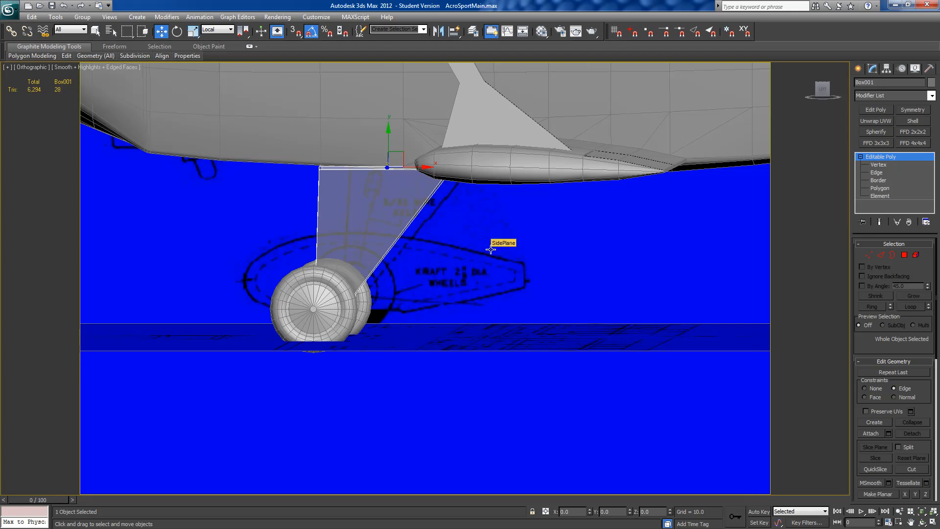
pyautogui.click(822, 89)
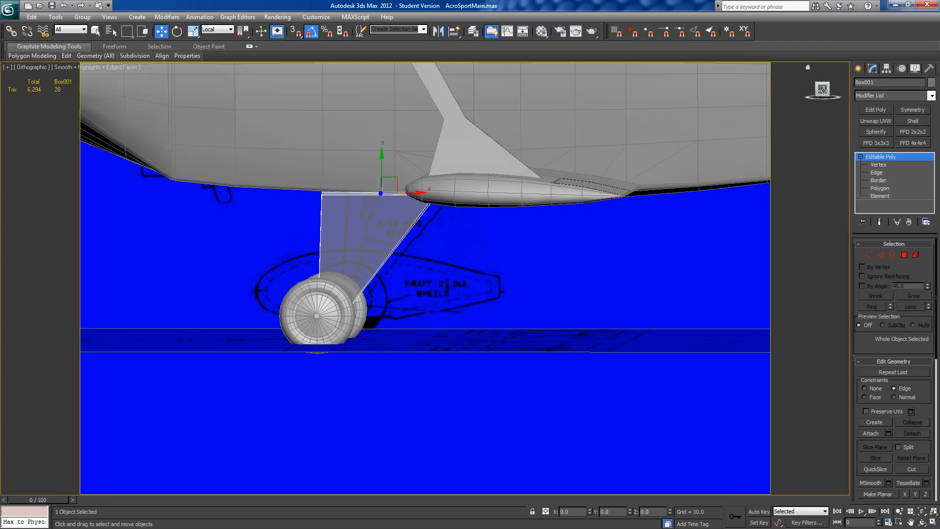
pyautogui.moveTo(505, 321); pyautogui.dragTo(532, 258, button='middle')
pyautogui.scroll(8, 532, 258)
pyautogui.moveTo(431, 228); pyautogui.dragTo(456, 348, button='middle')
pyautogui.scroll(3, 457, 348)
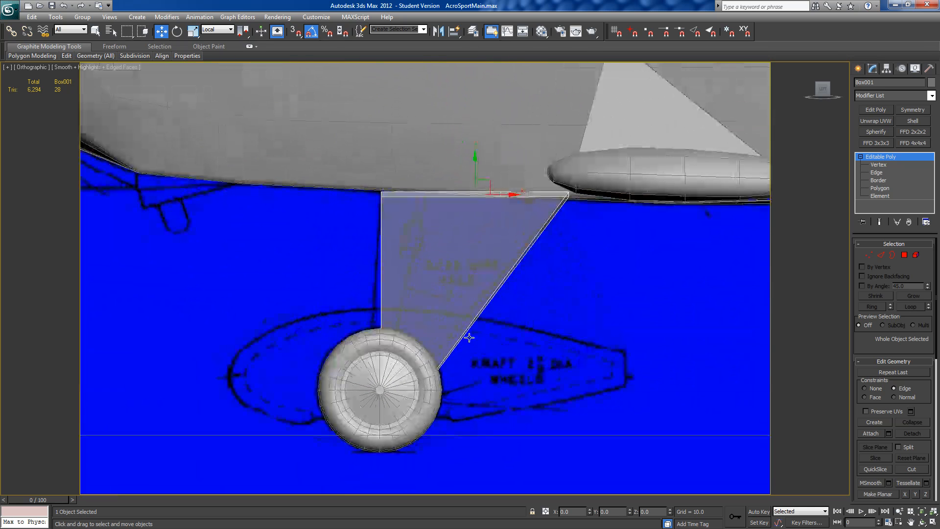
pyautogui.click(177, 31)
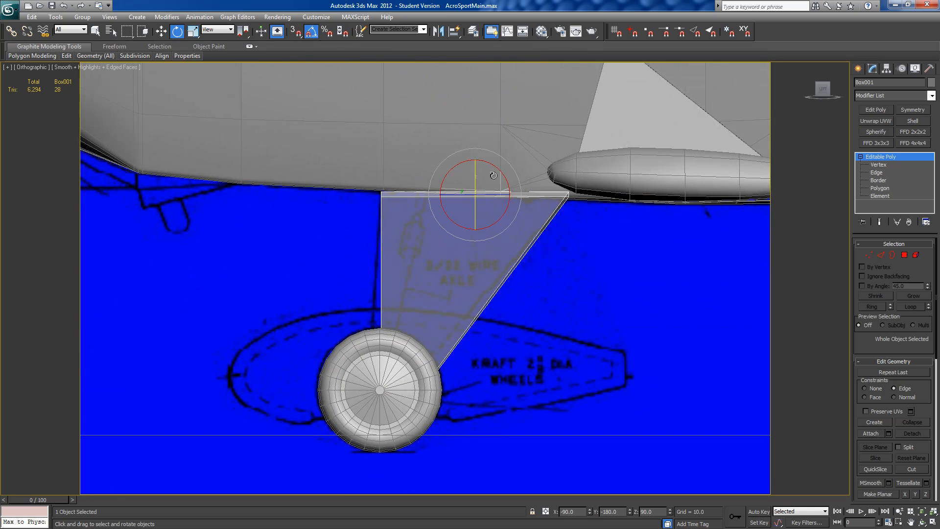
pyautogui.moveTo(492, 168); pyautogui.dragTo(495, 169)
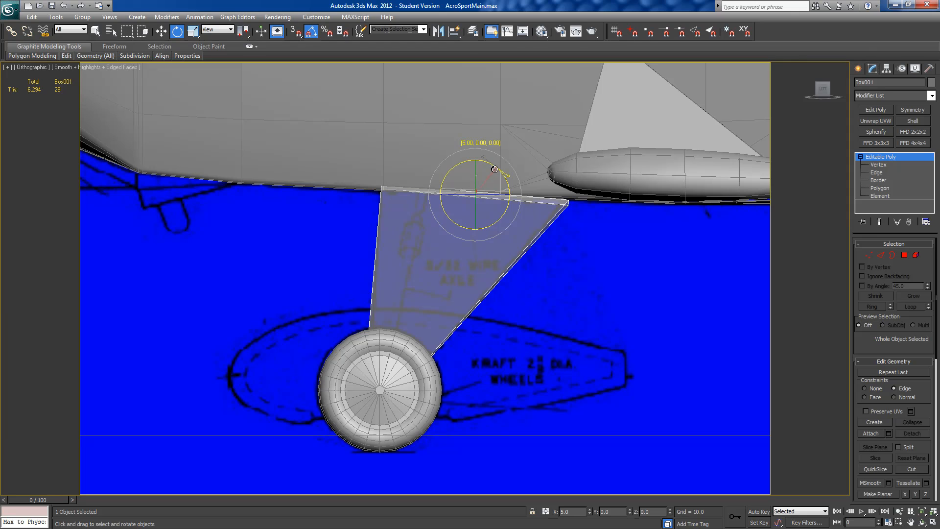
pyautogui.moveTo(495, 169); pyautogui.dragTo(494, 169)
pyautogui.click(311, 31)
pyautogui.moveTo(488, 162); pyautogui.dragTo(484, 162)
# Step: Move the two rear vertices at the strut's upper bend slightly inward to the fuselage's lower edge
pyautogui.keyDown('alt'); pyautogui.moveTo(485, 163); pyautogui.dragTo(392, 109, button='middle'); pyautogui.keyUp('alt')
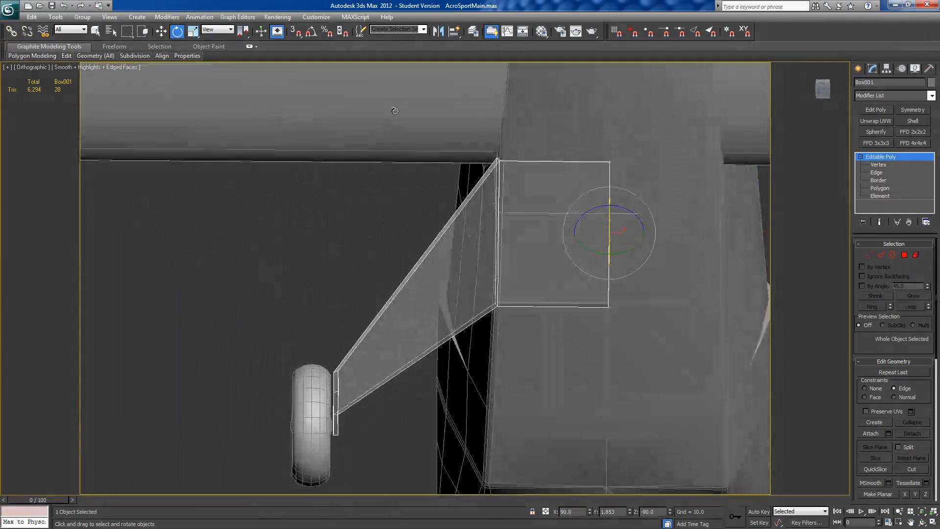
pyautogui.click(869, 254)
pyautogui.moveTo(478, 153); pyautogui.dragTo(537, 158)
pyautogui.click(161, 31)
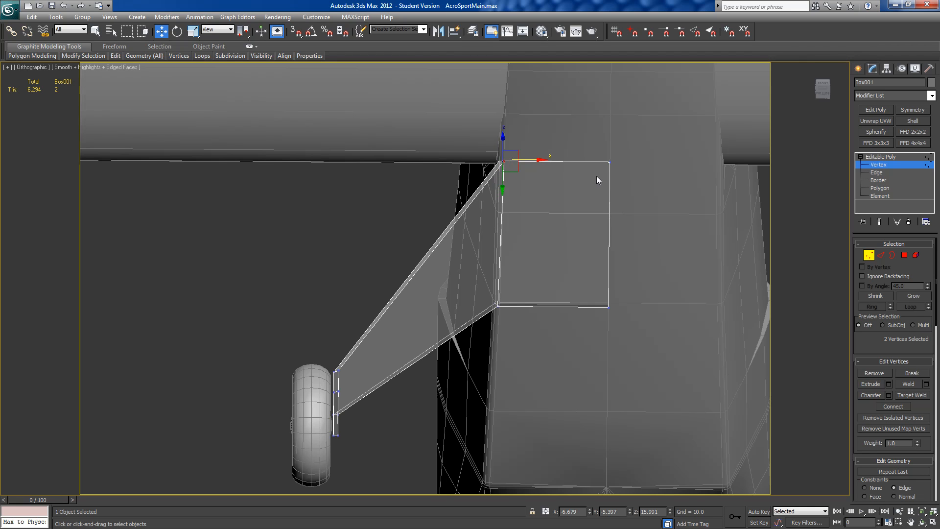
# Step: Select the four strut vertices on the fuselage centreline and turn off the strut's see-through display
pyautogui.moveTo(594, 148); pyautogui.dragTo(628, 339)
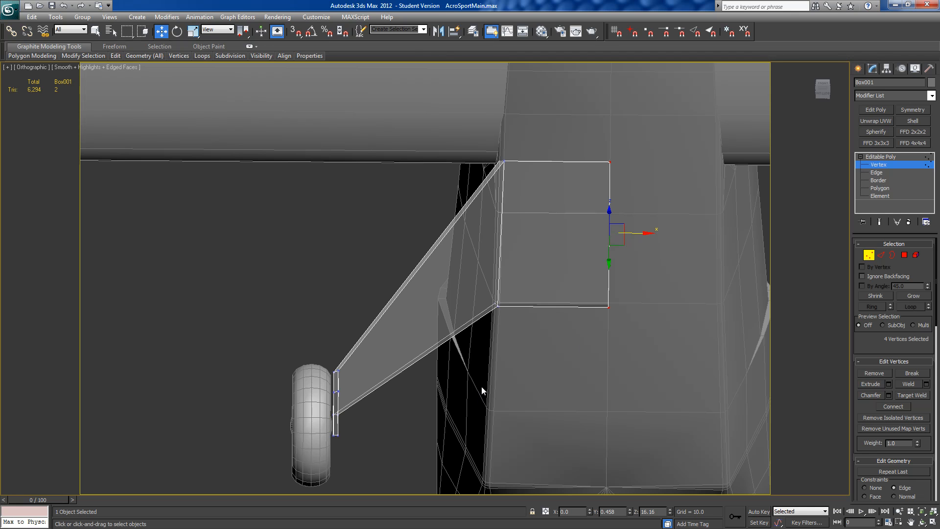
pyautogui.scroll(-5, 454, 385)
pyautogui.keyDown('alt'); pyautogui.moveTo(449, 307); pyautogui.dragTo(570, 364, button='middle'); pyautogui.keyUp('alt')
pyautogui.hotkey('alt', 'x')
pyautogui.moveTo(645, 321); pyautogui.dragTo(668, 306, button='middle')
pyautogui.scroll(5, 668, 305)
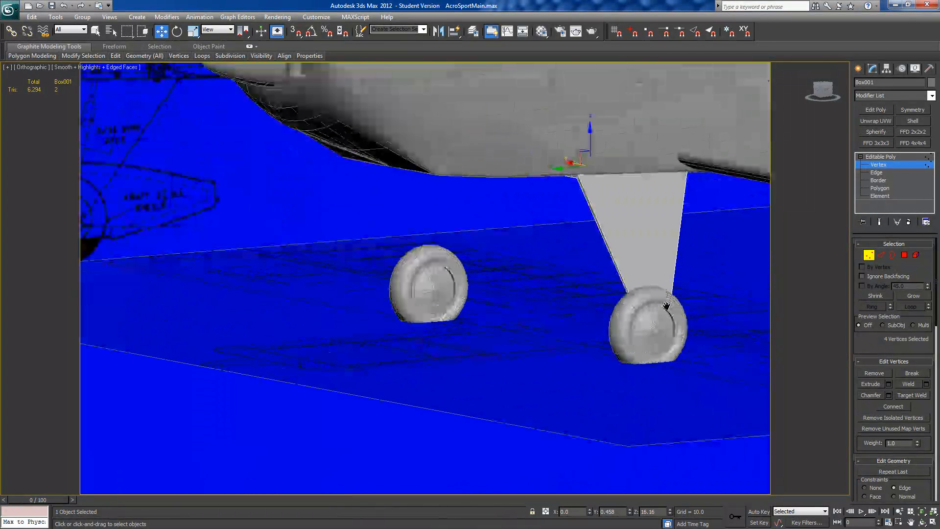
# Step: Chamfer the strut's two inner edges at its upper and lower bends by 0.206 with 2 segments
pyautogui.moveTo(648, 225); pyautogui.dragTo(557, 264, button='middle')
pyautogui.click(904, 254)
pyautogui.moveTo(473, 294); pyautogui.dragTo(528, 281, button='middle')
pyautogui.scroll(5, 528, 282)
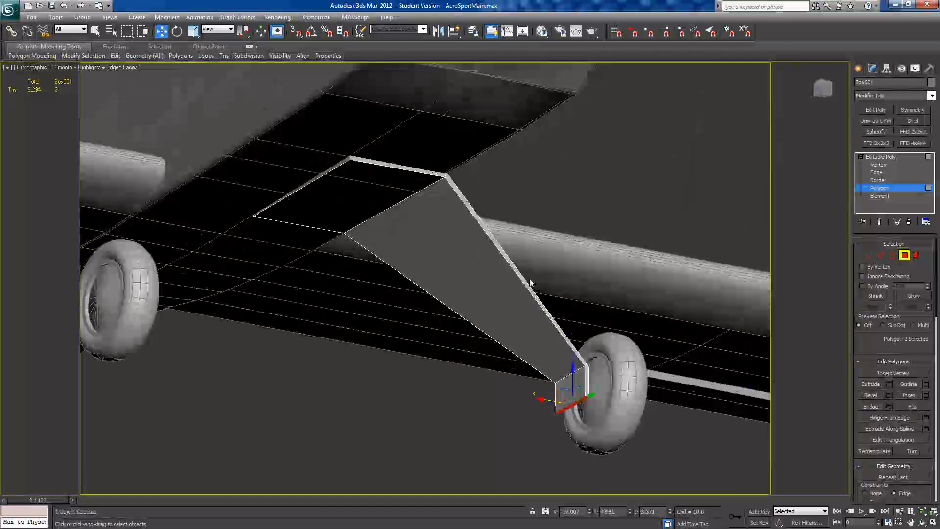
pyautogui.click(883, 254)
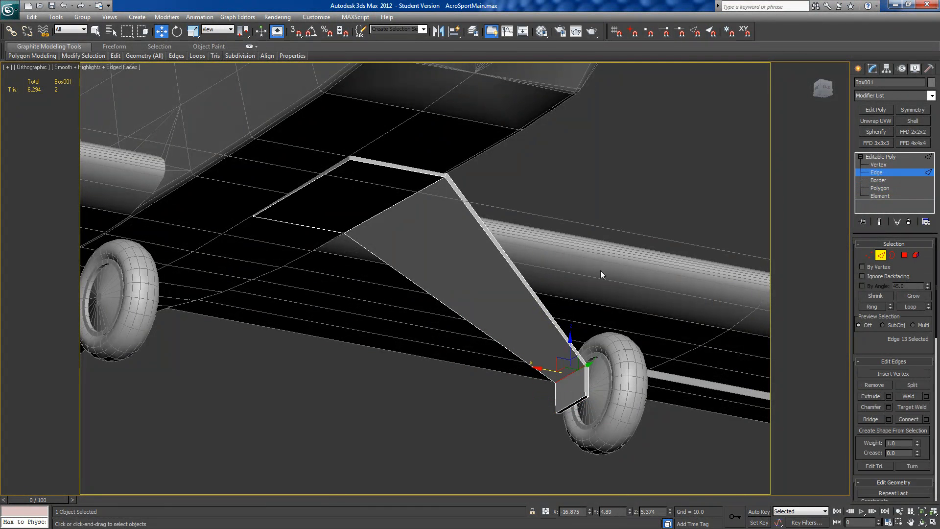
pyautogui.click(404, 200)
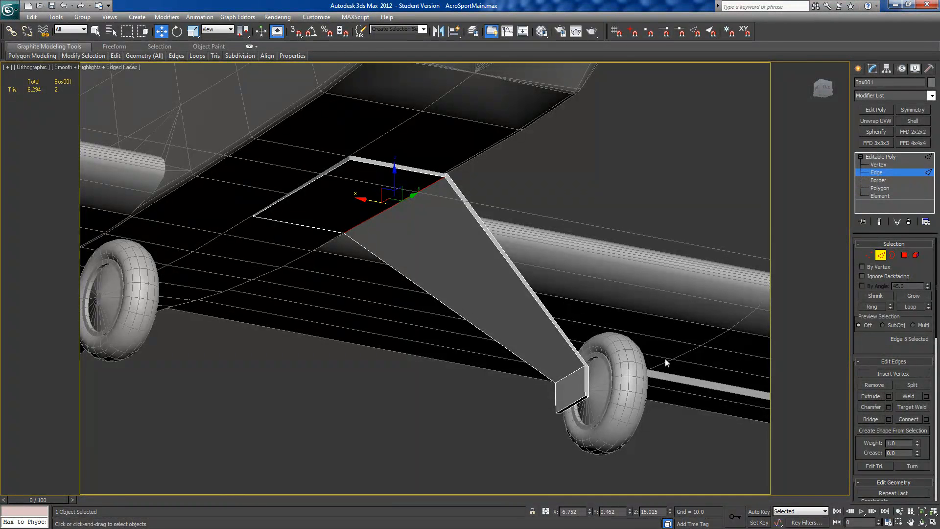
pyautogui.keyDown('ctrl'); pyautogui.click(568, 376); pyautogui.keyUp('ctrl')
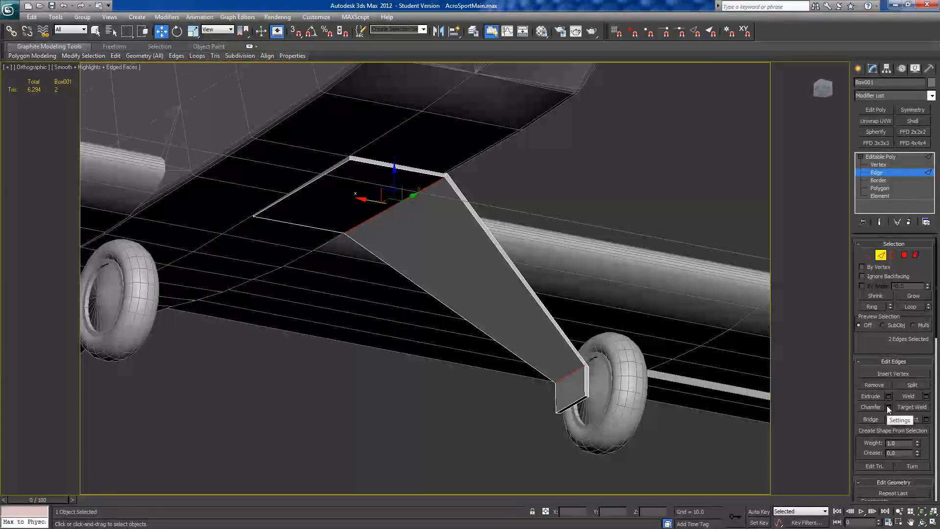
pyautogui.click(925, 419)
pyautogui.click(435, 298)
pyautogui.moveTo(433, 286); pyautogui.dragTo(416, 287)
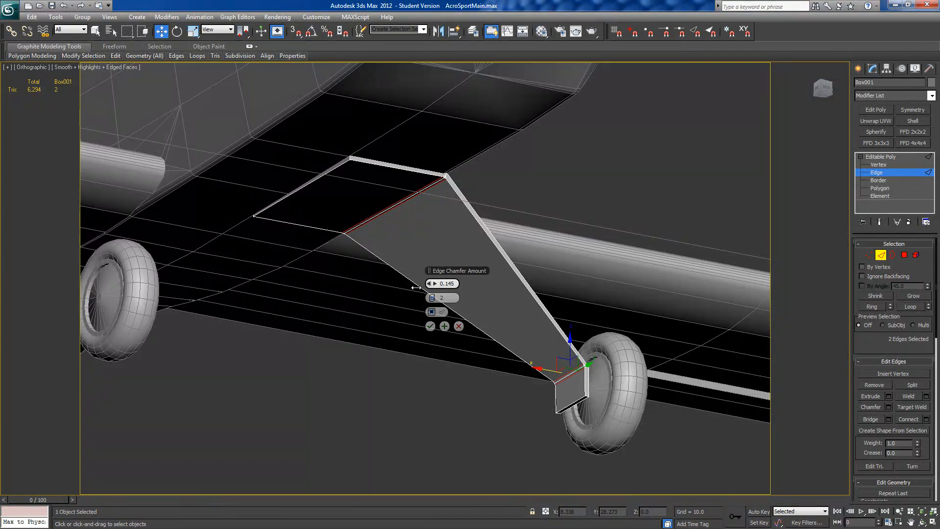
pyautogui.moveTo(415, 287); pyautogui.dragTo(417, 287)
pyautogui.keyDown('alt'); pyautogui.moveTo(415, 289); pyautogui.dragTo(381, 306, button='middle'); pyautogui.keyUp('alt')
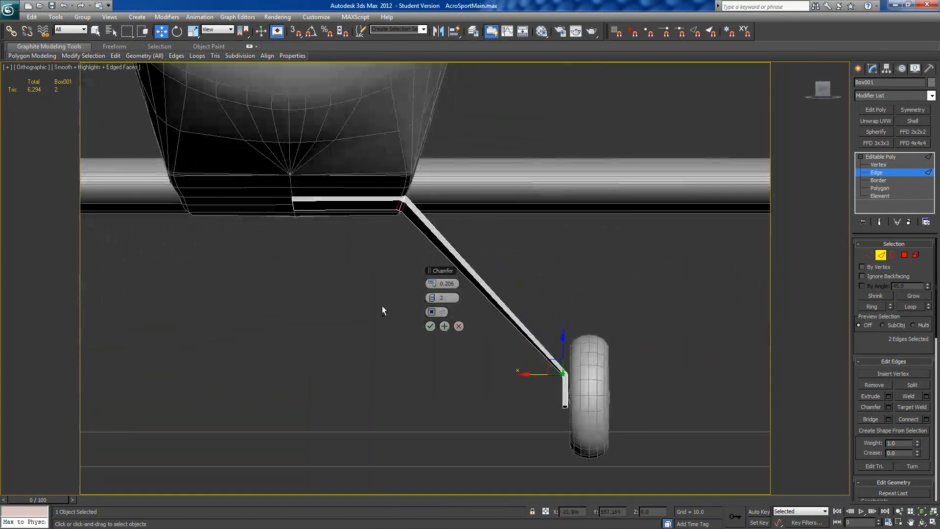
pyautogui.click(428, 325)
# Step: Target-weld the extra chamfer vertices on the strut's narrow side into the outer corner vertex of the upper bend
pyautogui.scroll(5, 390, 303)
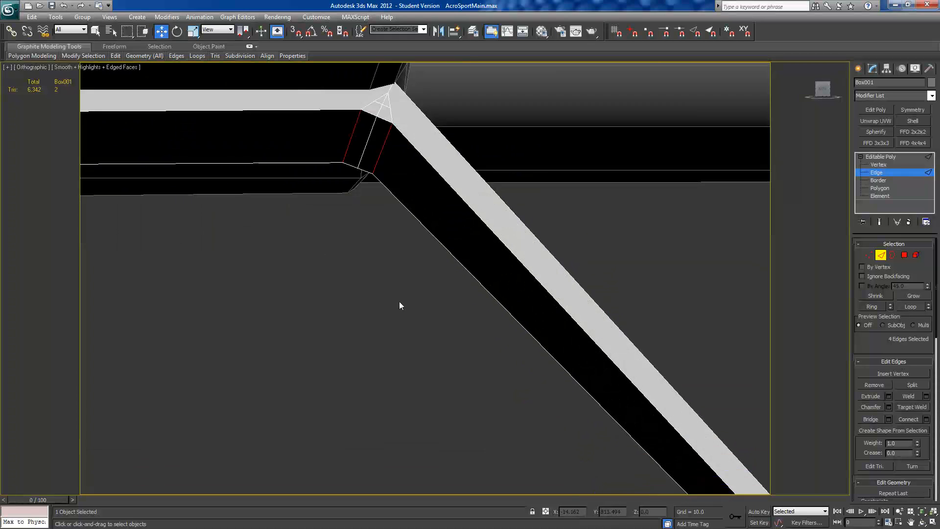
pyautogui.moveTo(377, 194); pyautogui.dragTo(405, 382, button='middle')
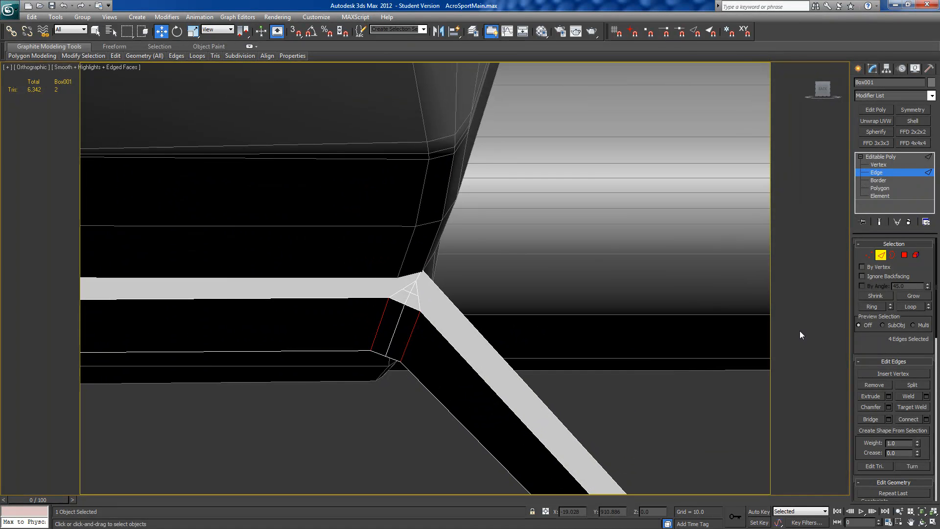
pyautogui.click(868, 255)
pyautogui.click(905, 395)
pyautogui.scroll(2, 426, 274)
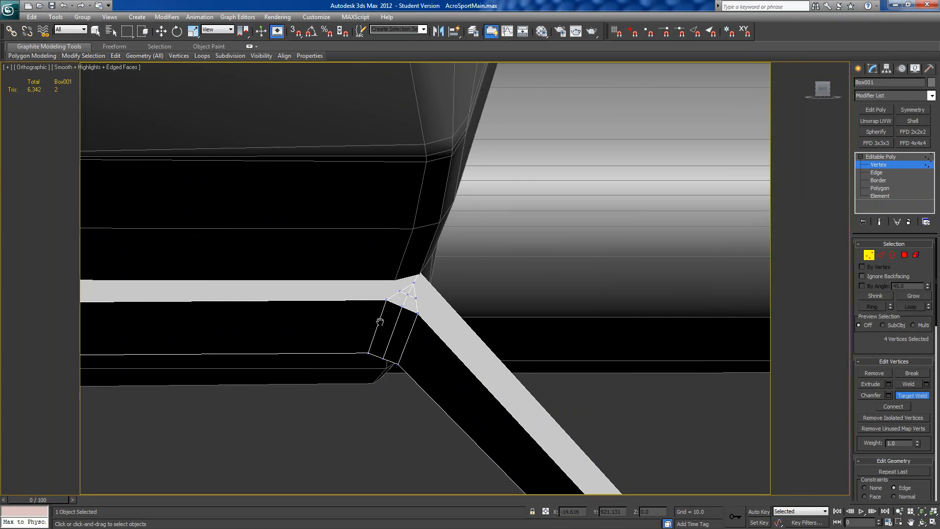
pyautogui.click(417, 270)
pyautogui.click(412, 305)
pyautogui.click(416, 270)
pyautogui.click(400, 299)
pyautogui.click(417, 270)
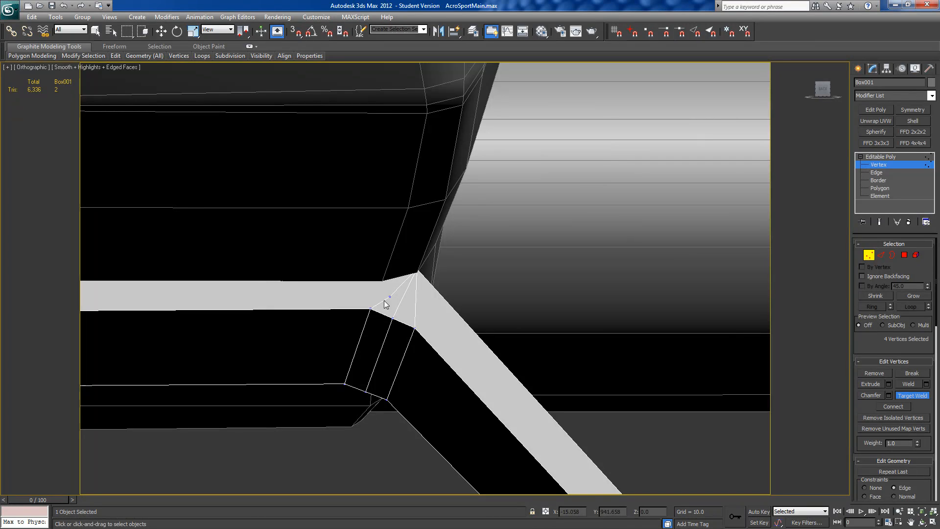
pyautogui.click(417, 269)
pyautogui.moveTo(429, 319); pyautogui.dragTo(408, 269, button='middle')
# Step: Target-weld the extra chamfer vertices at the lower bend into its outer corner vertex on the same narrow side
pyautogui.scroll(-5, 408, 269)
pyautogui.moveTo(474, 340); pyautogui.dragTo(295, 208, button='middle')
pyautogui.moveTo(507, 437); pyautogui.dragTo(383, 293, button='middle')
pyautogui.scroll(5, 383, 293)
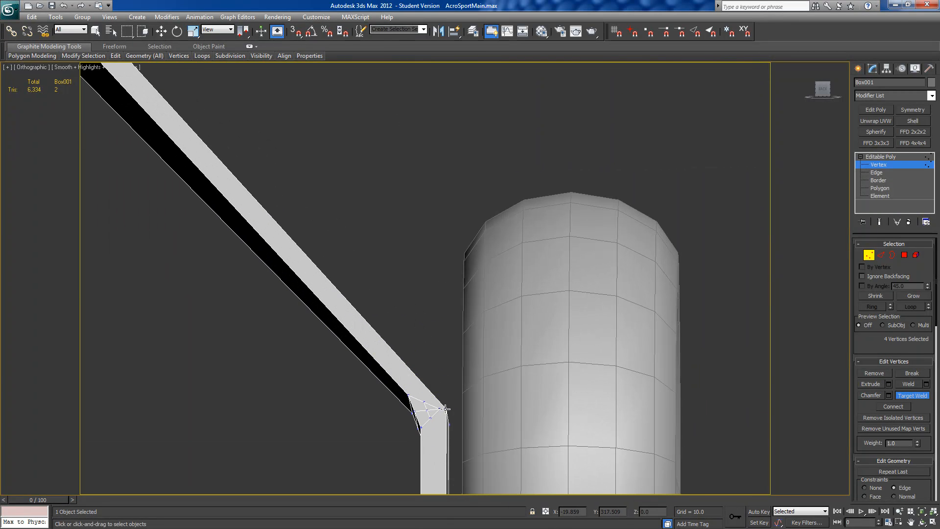
pyautogui.click(426, 403)
pyautogui.scroll(-5, 495, 307)
pyautogui.moveTo(446, 406); pyautogui.dragTo(380, 318, button='middle')
pyautogui.scroll(5, 488, 318)
pyautogui.scroll(-3, 380, 318)
# Step: Target-weld the lower bend's extra chamfer vertices into the outer corner vertex on the strut's opposite narrow side
pyautogui.moveTo(264, 317); pyautogui.dragTo(691, 409, button='middle')
pyautogui.scroll(-2, 691, 409)
pyautogui.keyDown('alt'); pyautogui.moveTo(482, 380); pyautogui.dragTo(451, 369, button='middle'); pyautogui.keyUp('alt')
pyautogui.scroll(5, 467, 344)
pyautogui.scroll(6, 467, 343)
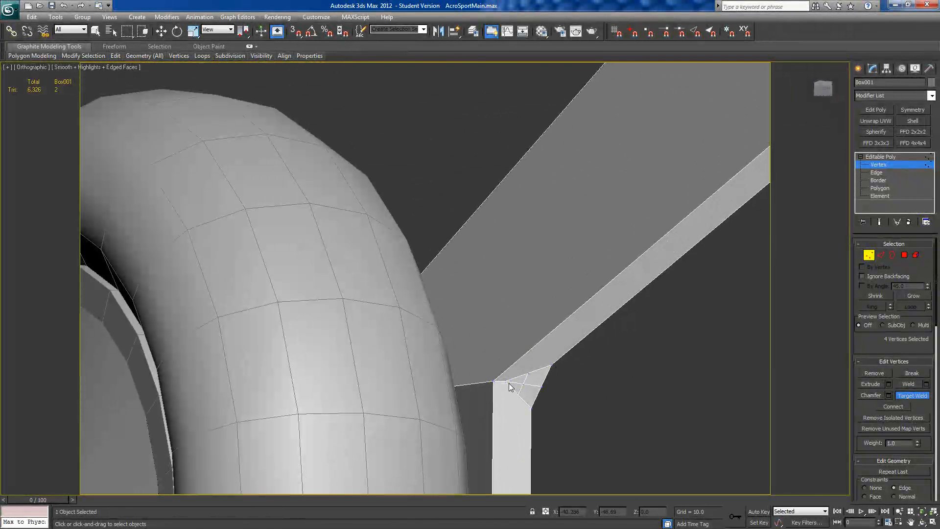
pyautogui.click(494, 381)
pyautogui.click(528, 372)
pyautogui.click(494, 380)
pyautogui.click(519, 384)
pyautogui.click(493, 382)
# Step: Target-weld the first extra vertex at the upper bend's opposite side and hide everything except the strut
pyautogui.scroll(-8, 627, 317)
pyautogui.moveTo(468, 242); pyautogui.dragTo(376, 386, button='middle')
pyautogui.scroll(8, 383, 366)
pyautogui.moveTo(283, 363); pyautogui.dragTo(386, 368, button='middle')
pyautogui.scroll(2, 496, 324)
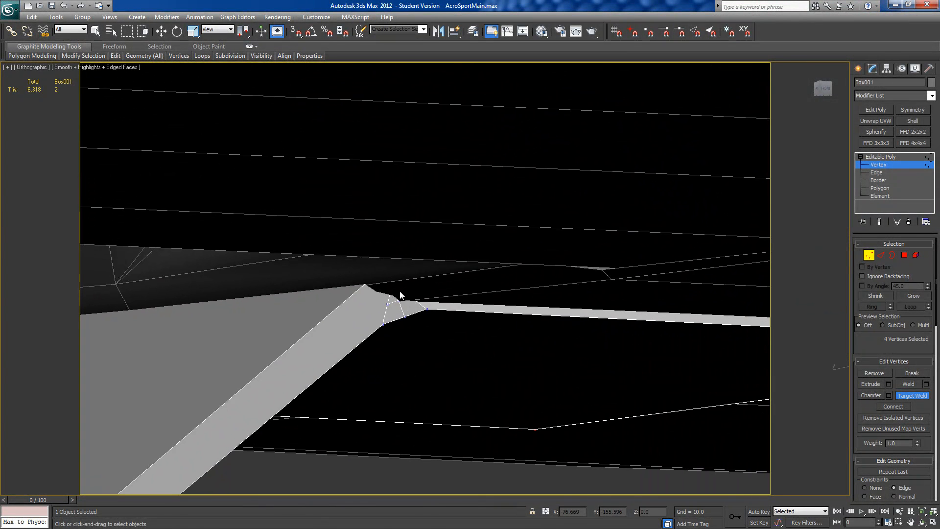
pyautogui.click(386, 264)
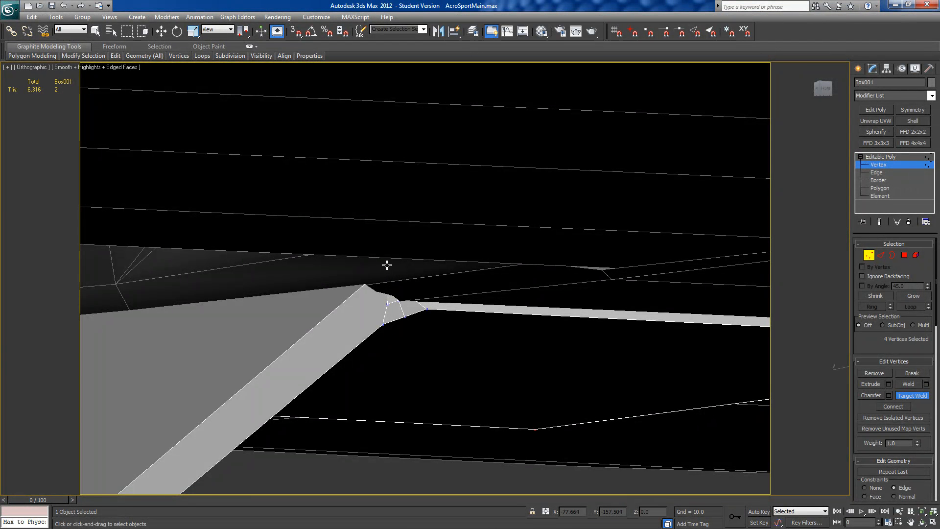
pyautogui.rightClick(396, 314)
pyautogui.rightClick(405, 292)
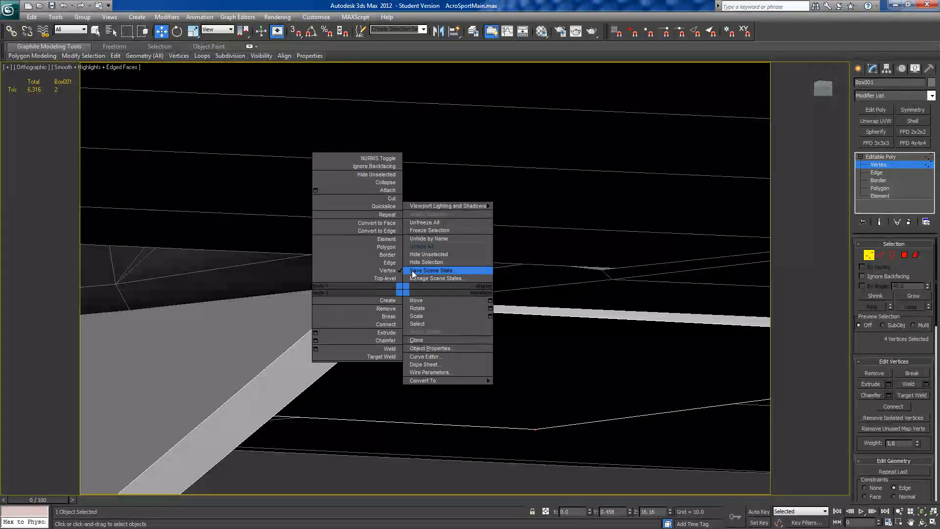
pyautogui.click(414, 259)
# Step: Target-weld the remaining extra vertices on the upper bend's opposite side into its outer corner vertex
pyautogui.click(388, 305)
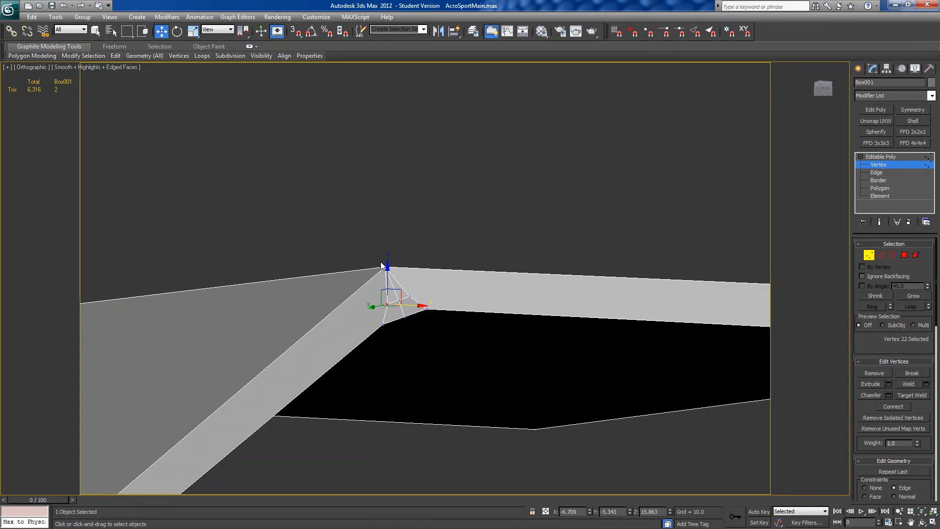
pyautogui.click(384, 265)
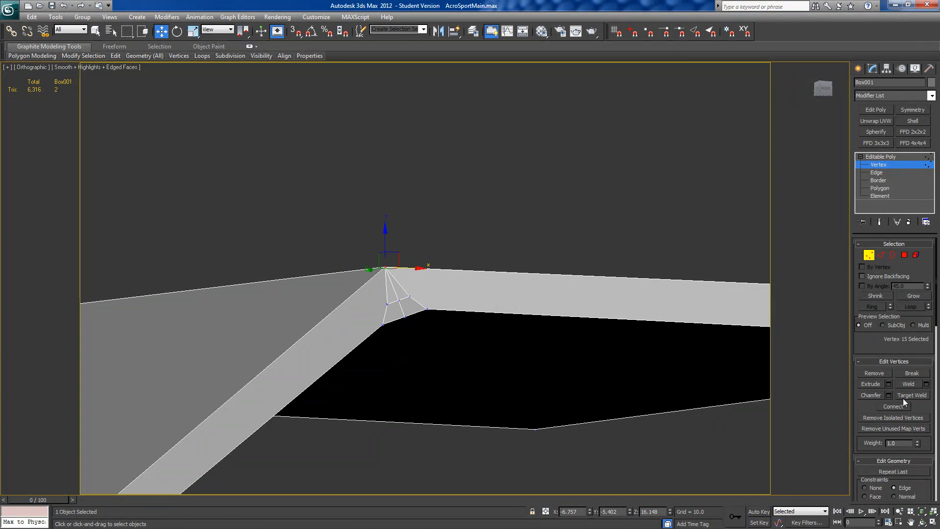
pyautogui.click(904, 395)
pyautogui.click(386, 304)
pyautogui.click(386, 267)
pyautogui.click(386, 268)
pyautogui.click(408, 294)
pyautogui.click(386, 267)
# Step: Nudge the middle edge of the upper bend's chamfer slightly in the XZ plane to round the bend
pyautogui.click(881, 257)
pyautogui.moveTo(526, 332); pyautogui.dragTo(508, 259, button='middle')
pyautogui.scroll(-5, 508, 258)
pyautogui.keyDown('alt'); pyautogui.moveTo(466, 363); pyautogui.dragTo(429, 349, button='middle'); pyautogui.keyUp('alt')
pyautogui.click(325, 270)
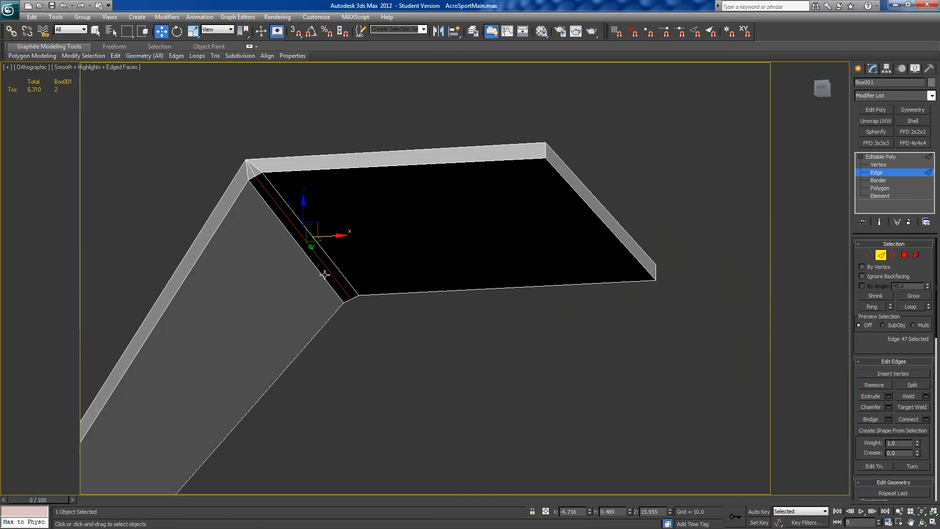
pyautogui.scroll(5, 469, 168)
pyautogui.moveTo(331, 382); pyautogui.dragTo(428, 250, button='middle')
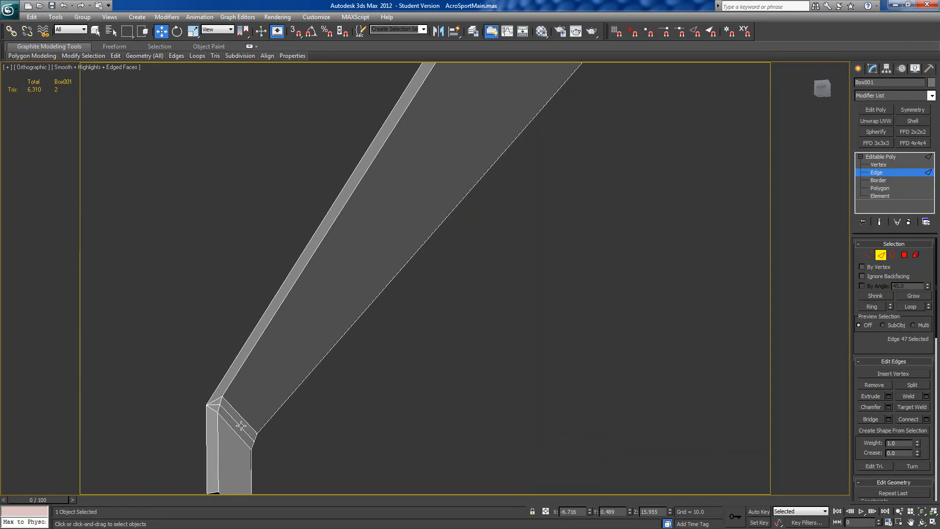
pyautogui.moveTo(511, 237); pyautogui.dragTo(457, 423, button='middle')
pyautogui.moveTo(603, 217); pyautogui.dragTo(457, 368, button='middle')
pyautogui.moveTo(457, 369)
pyautogui.keyDown('alt'); pyautogui.mouseDown(button='middle')
pyautogui.moveTo(466, 382)
pyautogui.moveTo(465, 372)
pyautogui.mouseUp(button='middle'); pyautogui.keyUp('alt')
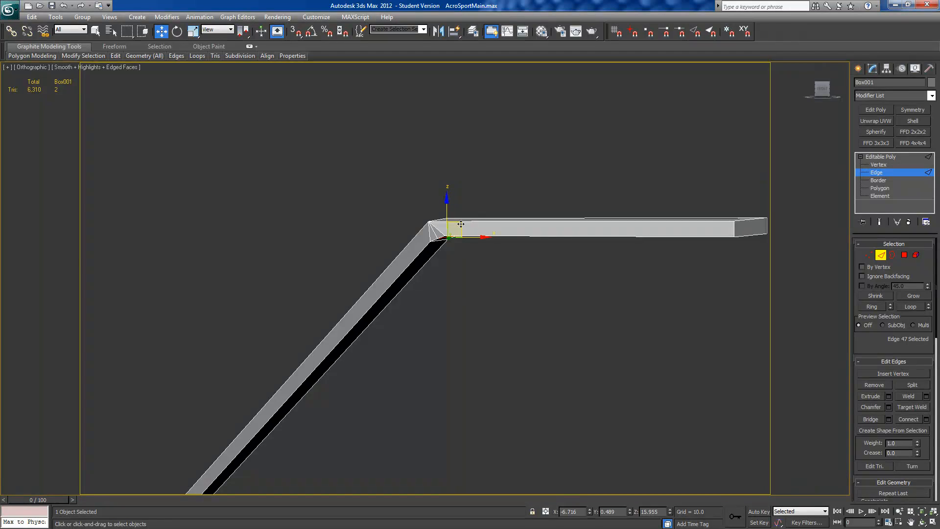
pyautogui.moveTo(459, 221); pyautogui.dragTo(460, 226)
# Step: Nudge the middle edge of the lower bend's chamfer slightly in the XZ plane to round it as well
pyautogui.moveTo(320, 390); pyautogui.dragTo(507, 18, button='middle')
pyautogui.click(187, 365)
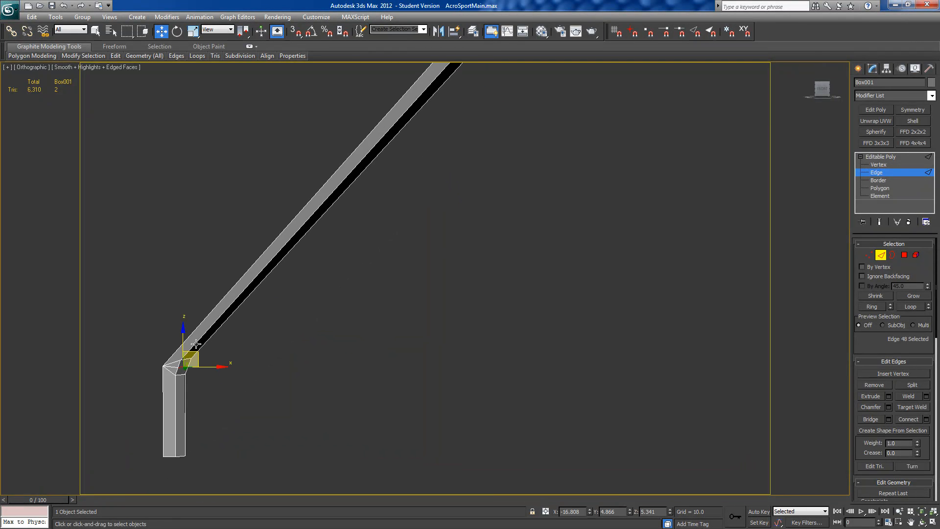
pyautogui.moveTo(197, 352); pyautogui.dragTo(195, 353)
pyautogui.scroll(-3, 295, 351)
pyautogui.keyDown('alt'); pyautogui.moveTo(534, 302); pyautogui.dragTo(563, 278, button='middle'); pyautogui.keyUp('alt')
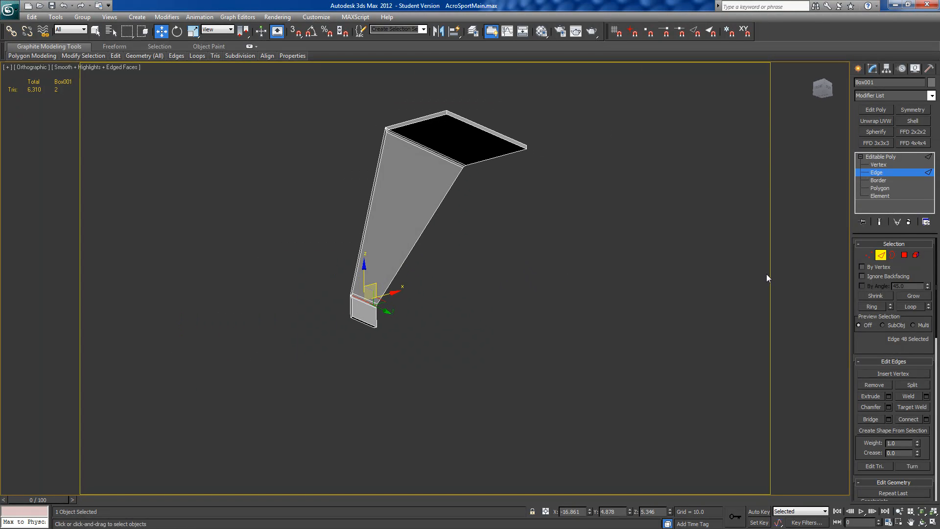
# Step: Select the seven polygons along the strut's underside, inner face, both chamfered bends and lower tab, and assign them smoothing group 1
pyautogui.click(903, 256)
pyautogui.click(419, 130)
pyautogui.keyDown('ctrl'); pyautogui.click(413, 160); pyautogui.keyUp('ctrl')
pyautogui.keyDown('alt'); pyautogui.moveTo(413, 159); pyautogui.dragTo(361, 223, button='middle'); pyautogui.keyUp('alt')
pyautogui.scroll(10, 361, 227)
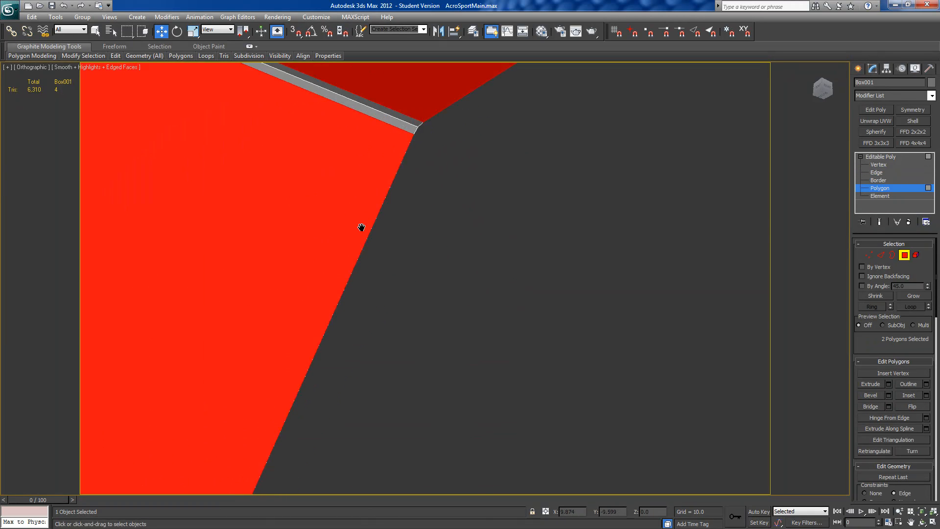
pyautogui.keyDown('ctrl'); pyautogui.click(335, 90); pyautogui.keyUp('ctrl')
pyautogui.keyDown('ctrl'); pyautogui.click(334, 96); pyautogui.keyUp('ctrl')
pyautogui.moveTo(259, 326); pyautogui.dragTo(511, 69, button='middle')
pyautogui.moveTo(361, 381); pyautogui.dragTo(389, 227, button='middle')
pyautogui.keyDown('ctrl'); pyautogui.click(363, 301); pyautogui.keyUp('ctrl')
pyautogui.keyDown('ctrl'); pyautogui.click(363, 310); pyautogui.keyUp('ctrl')
pyautogui.keyDown('ctrl'); pyautogui.click(361, 328); pyautogui.keyUp('ctrl')
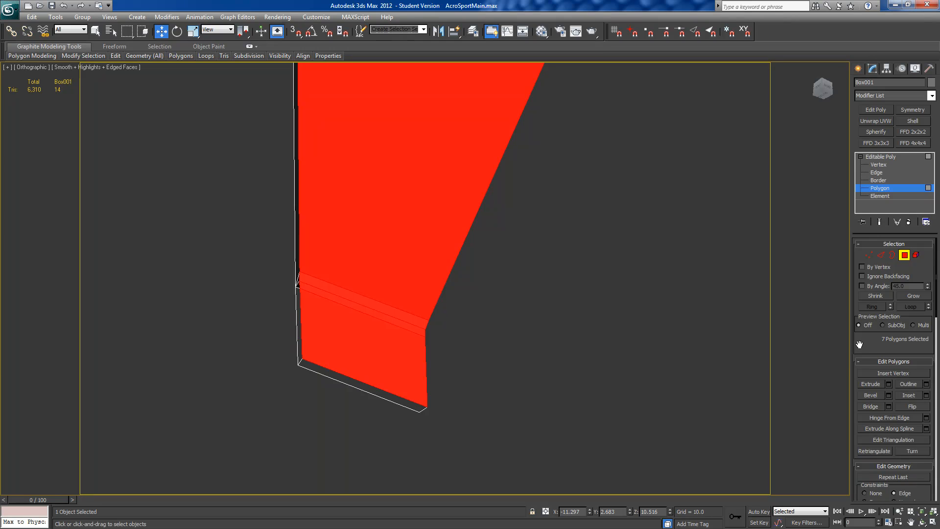
pyautogui.scroll(-8, 873, 392)
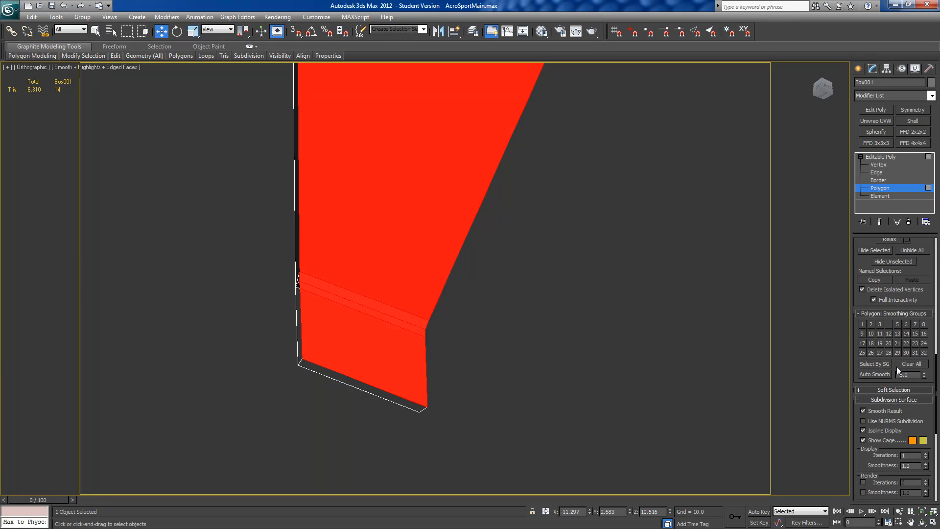
pyautogui.click(861, 324)
# Step: Add the strut's flat top face and the lower tab's outer face to the selection and put them all in smoothing group 1
pyautogui.keyDown('alt'); pyautogui.moveTo(718, 335); pyautogui.dragTo(488, 155, button='middle'); pyautogui.keyUp('alt')
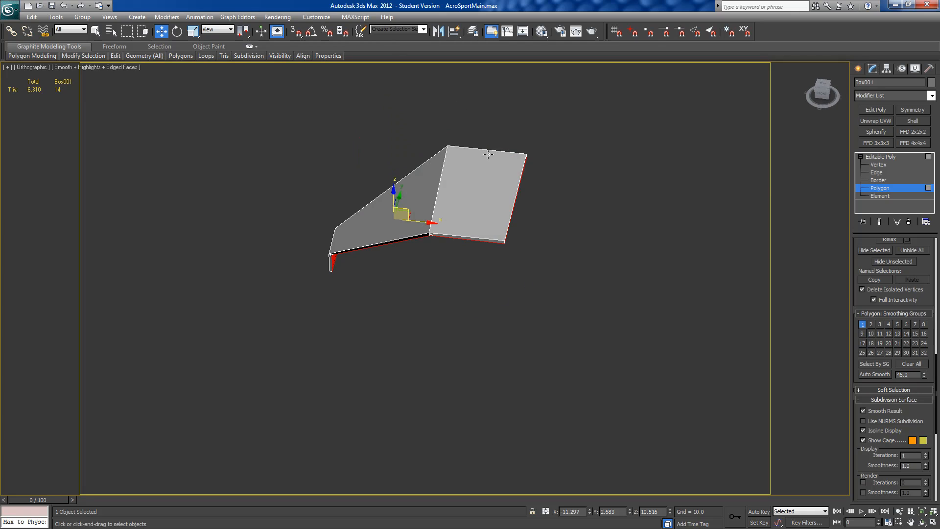
pyautogui.keyDown('ctrl'); pyautogui.click(463, 192); pyautogui.keyUp('ctrl')
pyautogui.keyDown('alt'); pyautogui.moveTo(461, 258); pyautogui.dragTo(551, 247, button='middle'); pyautogui.keyUp('alt')
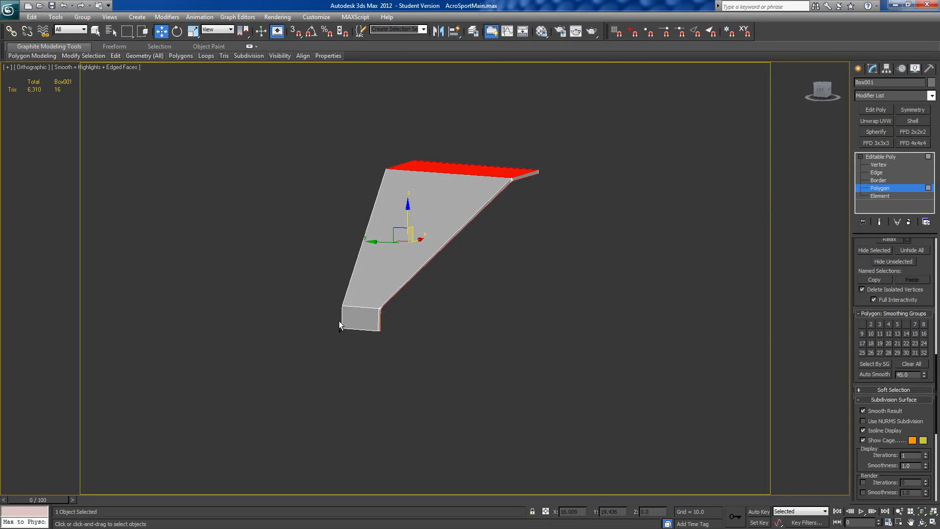
pyautogui.keyDown('ctrl'); pyautogui.click(380, 320); pyautogui.keyUp('ctrl')
pyautogui.keyDown('alt'); pyautogui.moveTo(618, 378); pyautogui.dragTo(570, 387, button='middle'); pyautogui.keyUp('alt')
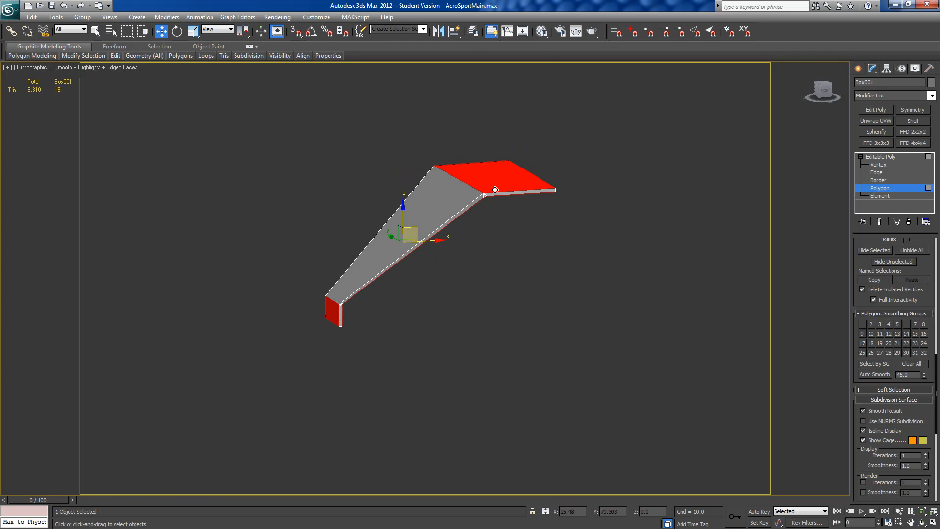
pyautogui.keyDown('alt'); pyautogui.moveTo(495, 190); pyautogui.dragTo(513, 256, button='middle'); pyautogui.keyUp('alt')
pyautogui.keyDown('alt'); pyautogui.moveTo(388, 395); pyautogui.dragTo(416, 411, button='middle'); pyautogui.keyUp('alt')
pyautogui.click(360, 326)
pyautogui.keyDown('alt'); pyautogui.moveTo(482, 183); pyautogui.dragTo(423, 176, button='middle'); pyautogui.keyUp('alt')
pyautogui.keyDown('alt'); pyautogui.moveTo(412, 327); pyautogui.dragTo(375, 321, button='middle'); pyautogui.keyUp('alt')
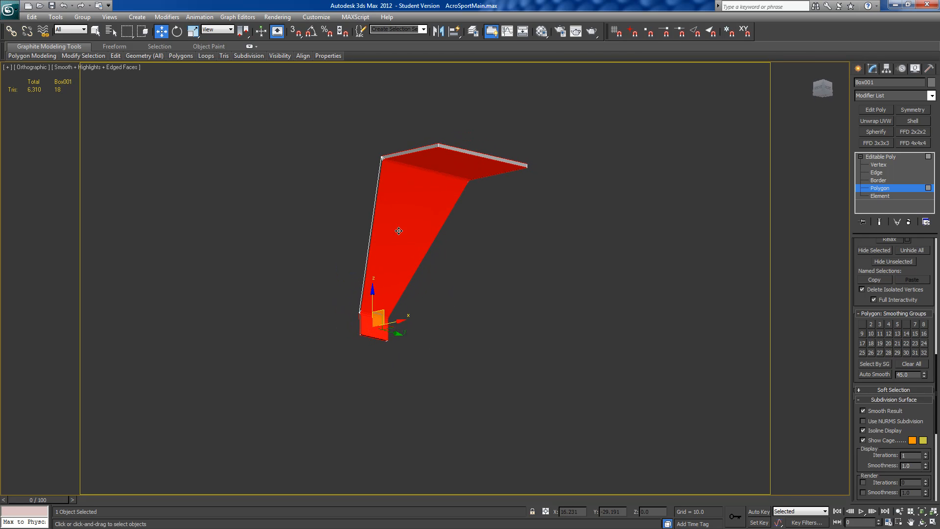
pyautogui.keyDown('alt'); pyautogui.moveTo(568, 401); pyautogui.dragTo(622, 418, button='middle'); pyautogui.keyUp('alt')
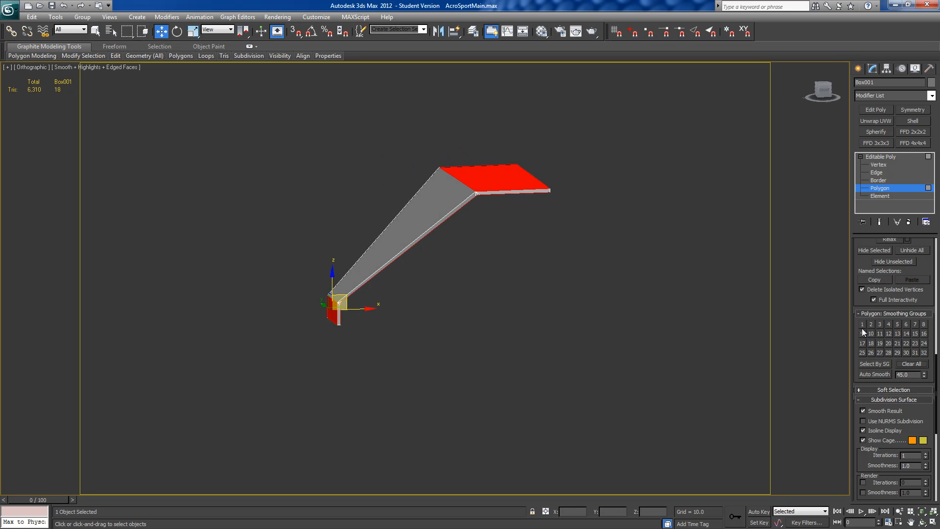
# Step: Select the strut's sloped outer face, bottom end face and centreline end face, and assign them smoothing group 2
pyautogui.keyDown('alt'); pyautogui.moveTo(419, 272); pyautogui.dragTo(276, 322, button='middle'); pyautogui.keyUp('alt')
pyautogui.keyDown('ctrl'); pyautogui.click(397, 244); pyautogui.keyUp('ctrl')
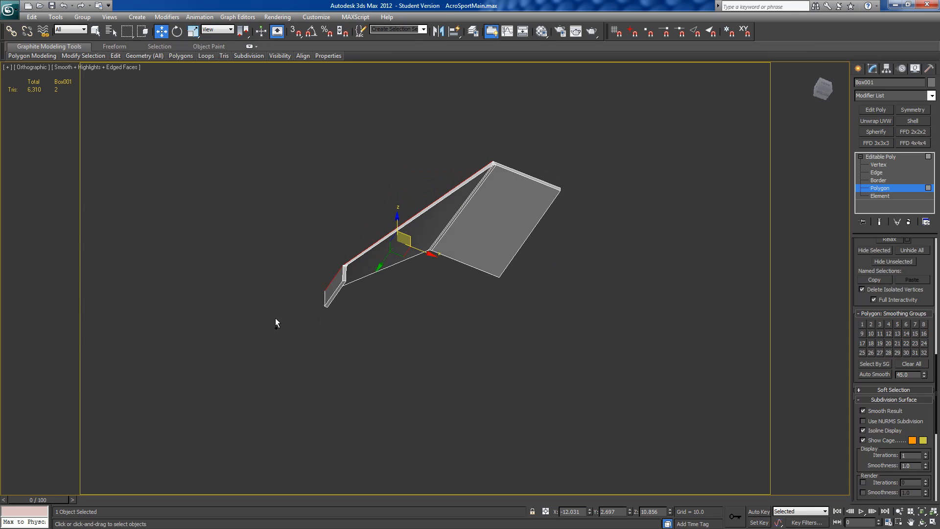
pyautogui.click(328, 299)
pyautogui.keyDown('alt'); pyautogui.moveTo(328, 299); pyautogui.dragTo(396, 244, button='middle'); pyautogui.keyUp('alt')
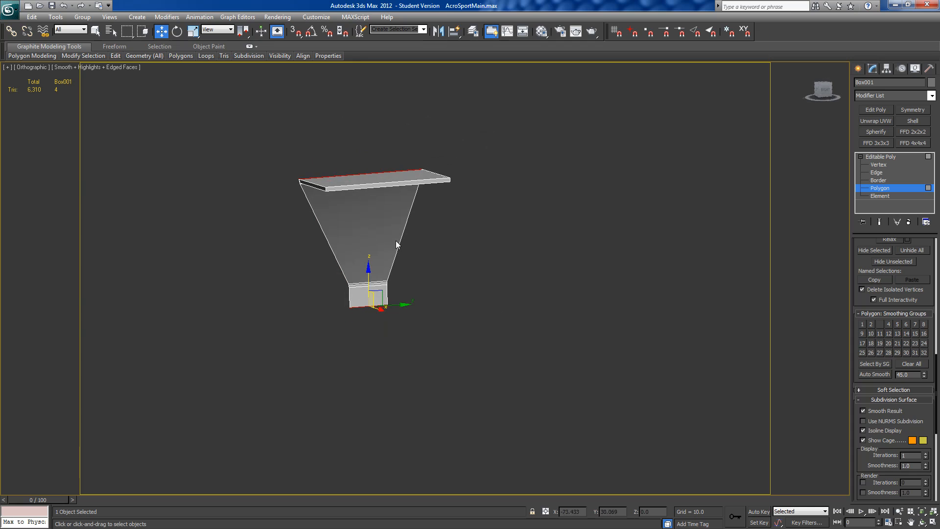
pyautogui.keyDown('ctrl'); pyautogui.click(394, 186); pyautogui.keyUp('ctrl')
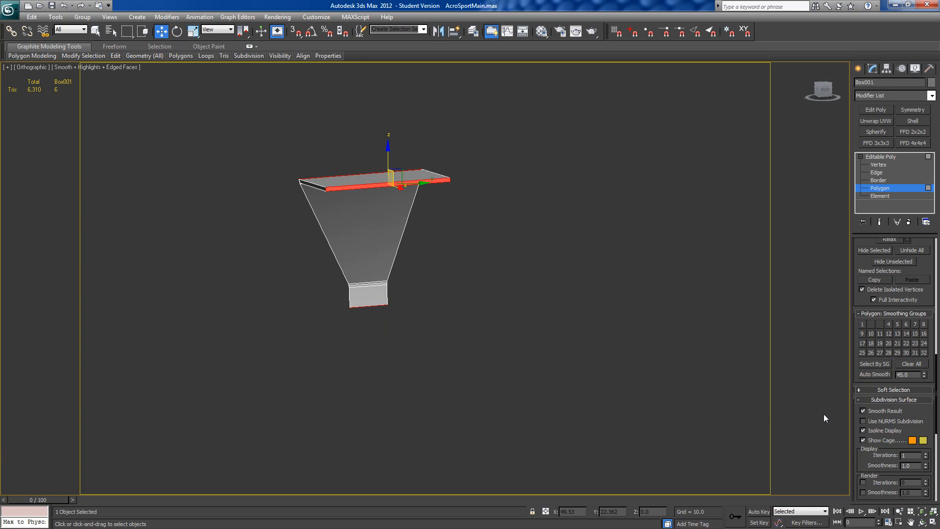
pyautogui.click(871, 325)
# Step: Inspect the strut's narrow edge faces, select every polygon in smoothing groups 5 and 7, and clear all their smoothing groups
pyautogui.keyDown('alt'); pyautogui.moveTo(289, 382); pyautogui.dragTo(311, 385, button='middle'); pyautogui.keyUp('alt')
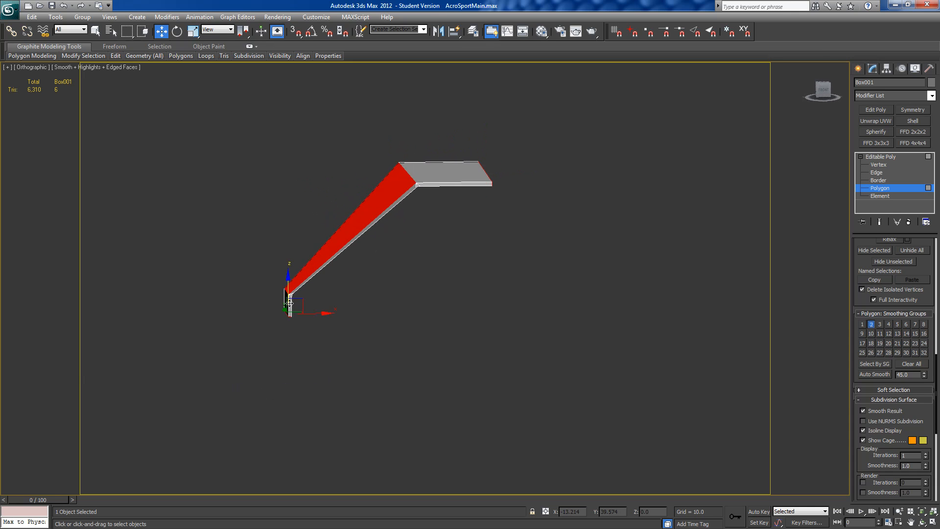
pyautogui.moveTo(428, 246); pyautogui.dragTo(410, 276, button='middle')
pyautogui.keyDown('alt'); pyautogui.moveTo(381, 143); pyautogui.dragTo(431, 123, button='middle'); pyautogui.keyUp('alt')
pyautogui.click(515, 96)
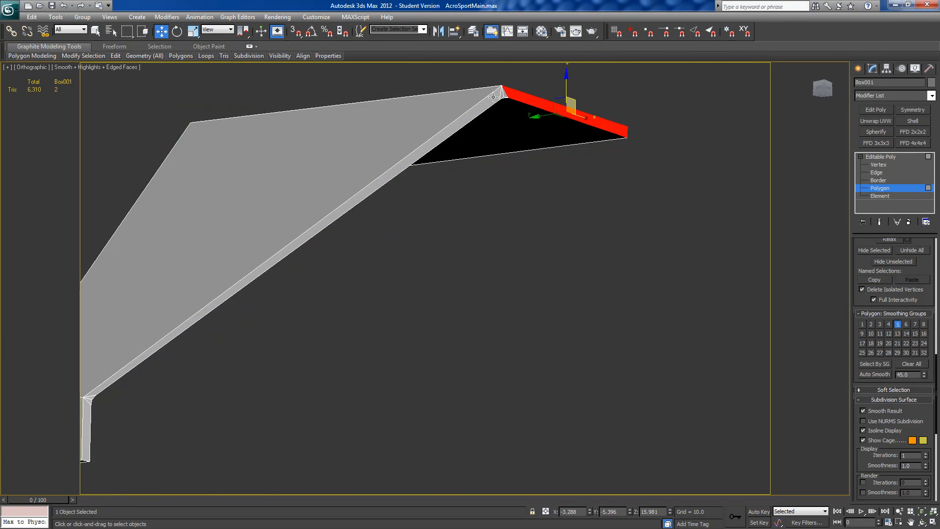
pyautogui.keyDown('ctrl'); pyautogui.click(501, 95); pyautogui.keyUp('ctrl')
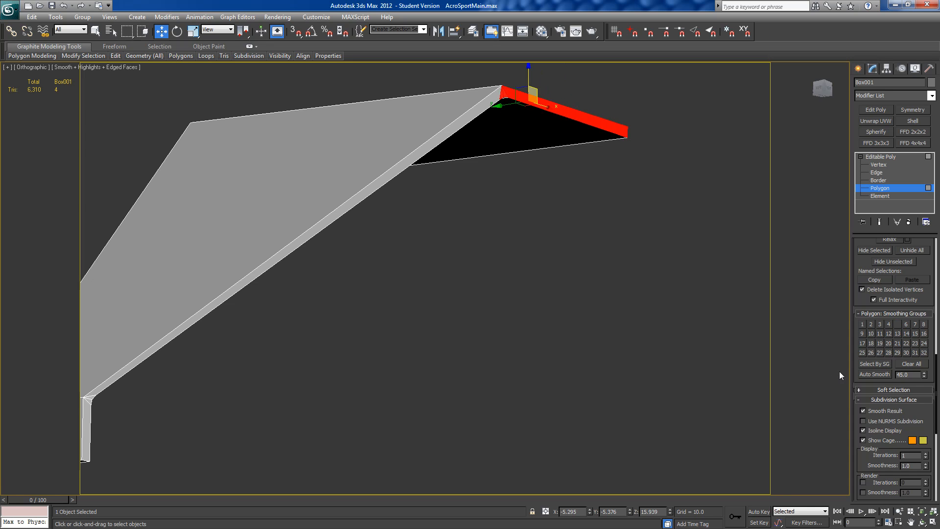
pyautogui.click(863, 364)
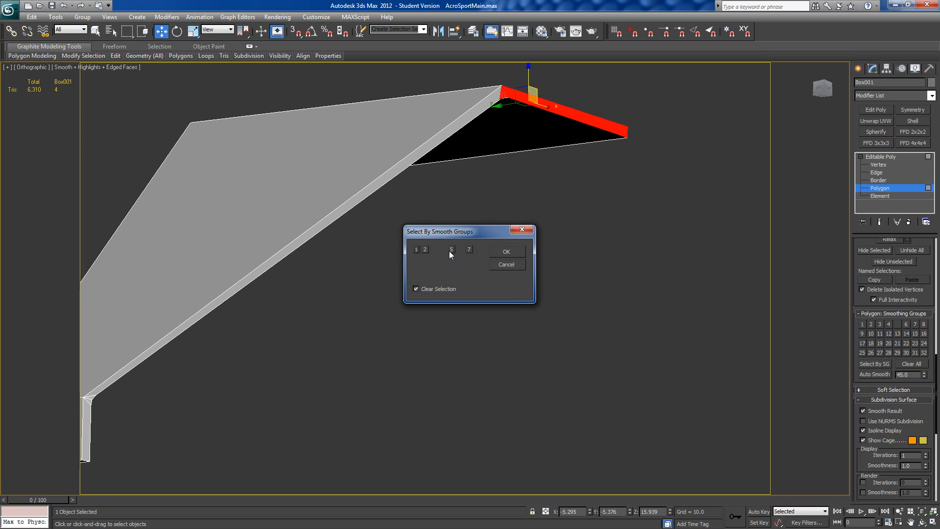
pyautogui.click(506, 252)
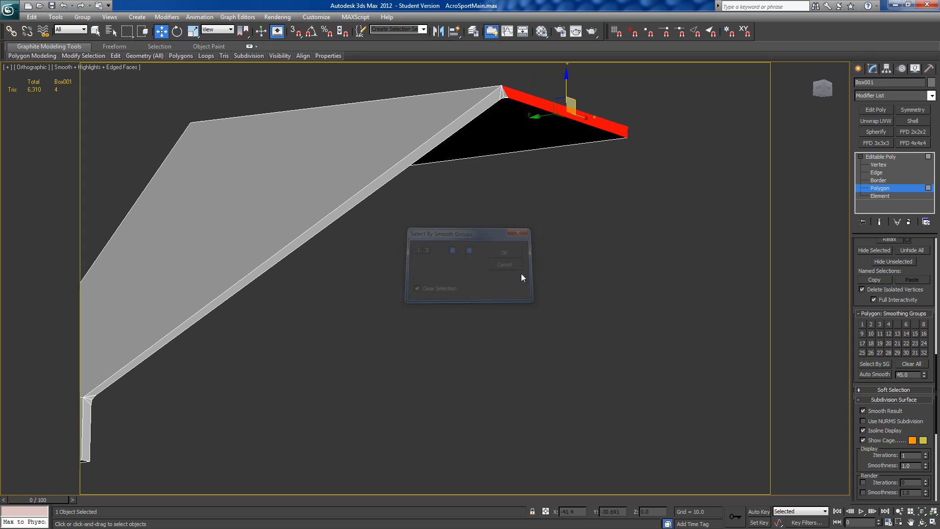
pyautogui.click(903, 363)
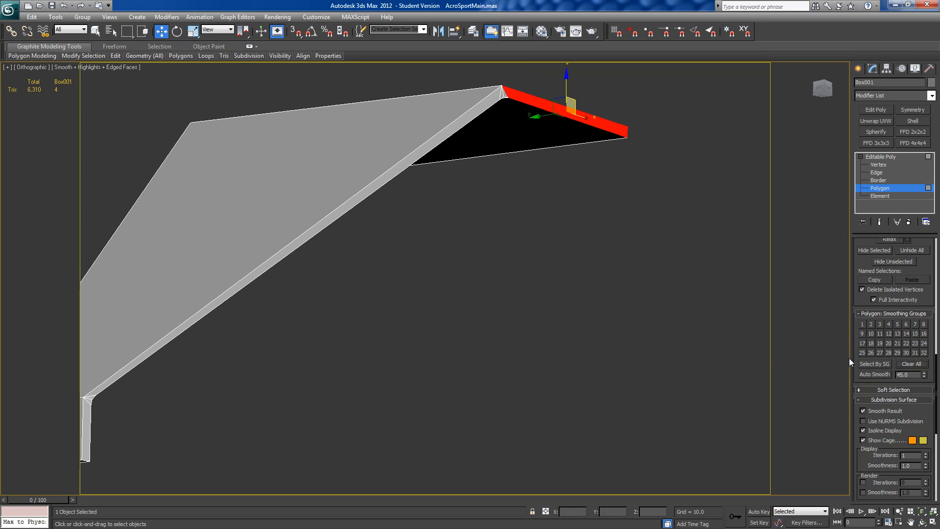
# Step: Select the polygons in smoothing groups 1 and 2, invert the selection to the strut's narrow edge faces, and assign those smoothing group 3
pyautogui.click(868, 363)
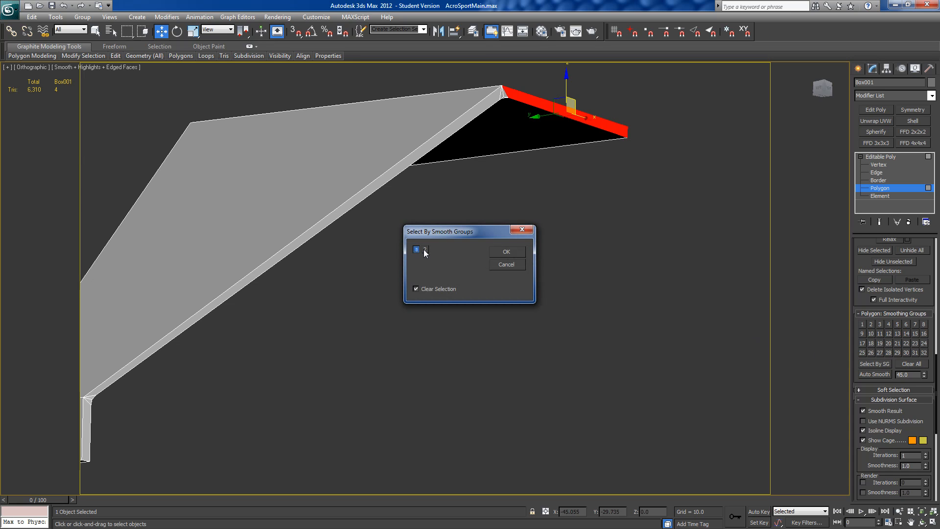
pyautogui.click(509, 253)
pyautogui.moveTo(501, 266); pyautogui.dragTo(734, 217, button='middle')
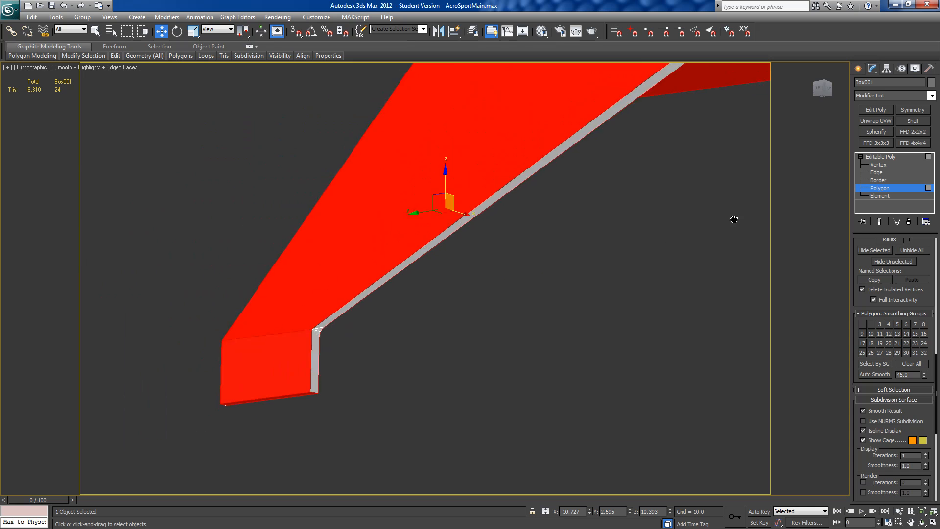
pyautogui.scroll(-4, 733, 217)
pyautogui.keyDown('alt'); pyautogui.moveTo(553, 294); pyautogui.dragTo(663, 314, button='middle'); pyautogui.keyUp('alt')
pyautogui.press('Delete')
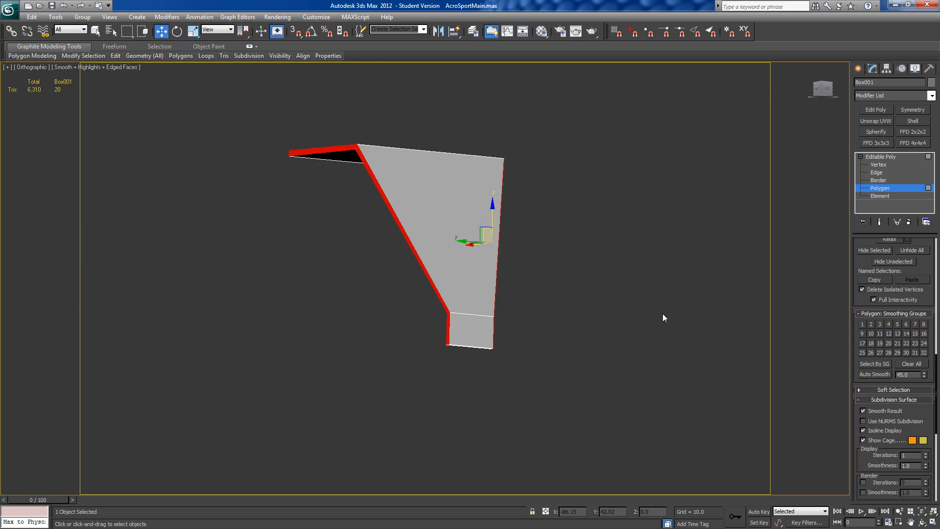
pyautogui.keyDown('alt'); pyautogui.moveTo(712, 291); pyautogui.dragTo(656, 360, button='middle'); pyautogui.keyUp('alt')
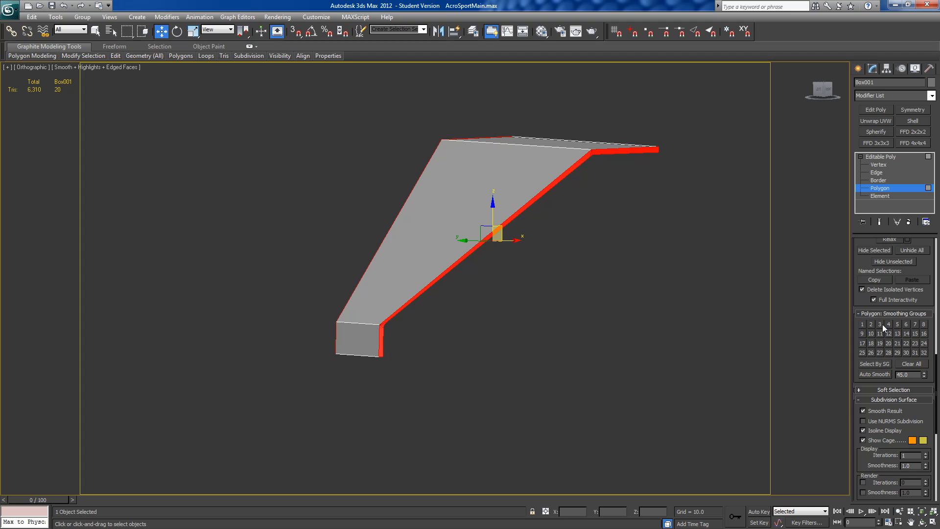
pyautogui.click(460, 386)
# Step: Delete the strut's end face at the aircraft's centreline so the half is open for mirroring
pyautogui.scroll(-5, 394, 403)
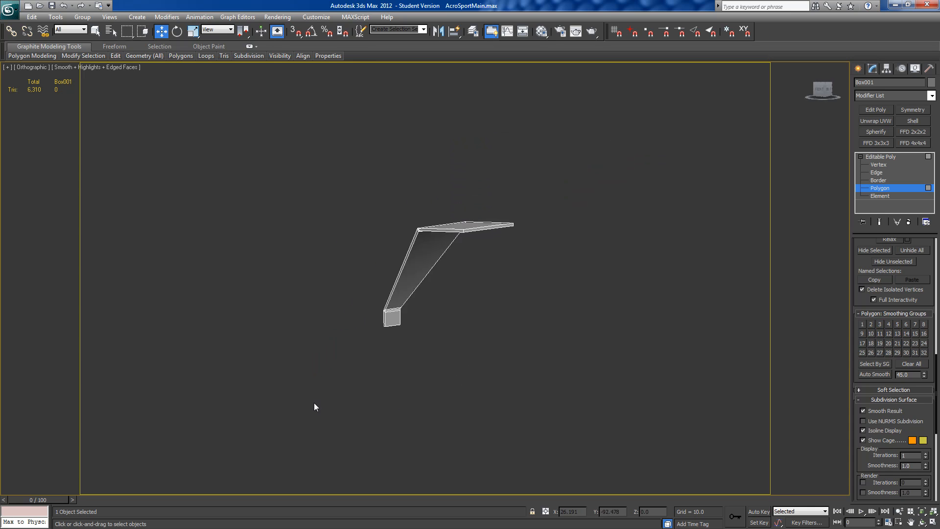
pyautogui.keyDown('alt'); pyautogui.moveTo(314, 407); pyautogui.dragTo(244, 406, button='middle'); pyautogui.keyUp('alt')
pyautogui.click(417, 233)
pyautogui.press('Delete')
# Step: Add a Symmetry modifier to the half strut, mirrored on the Z axis with a weld threshold of 0.01
pyautogui.keyDown('alt'); pyautogui.moveTo(564, 330); pyautogui.dragTo(448, 343, button='middle'); pyautogui.keyUp('alt')
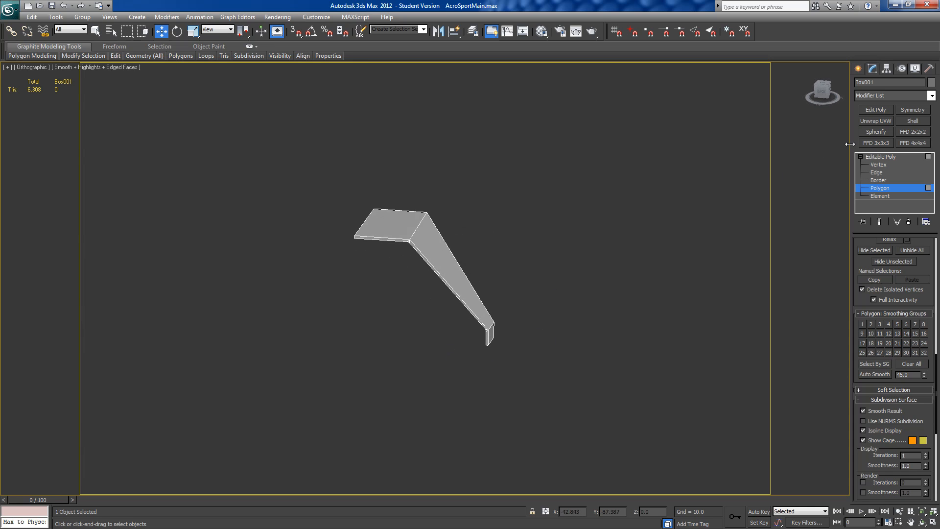
pyautogui.click(912, 110)
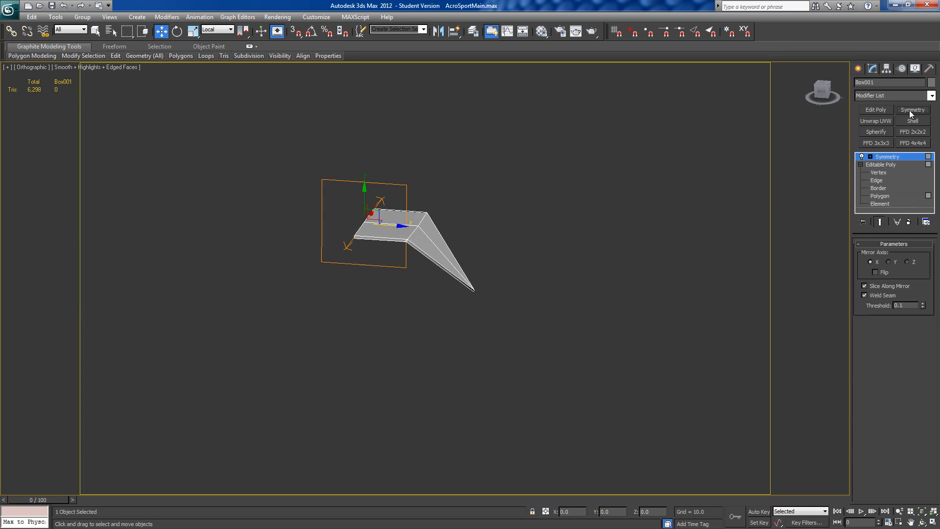
pyautogui.click(888, 262)
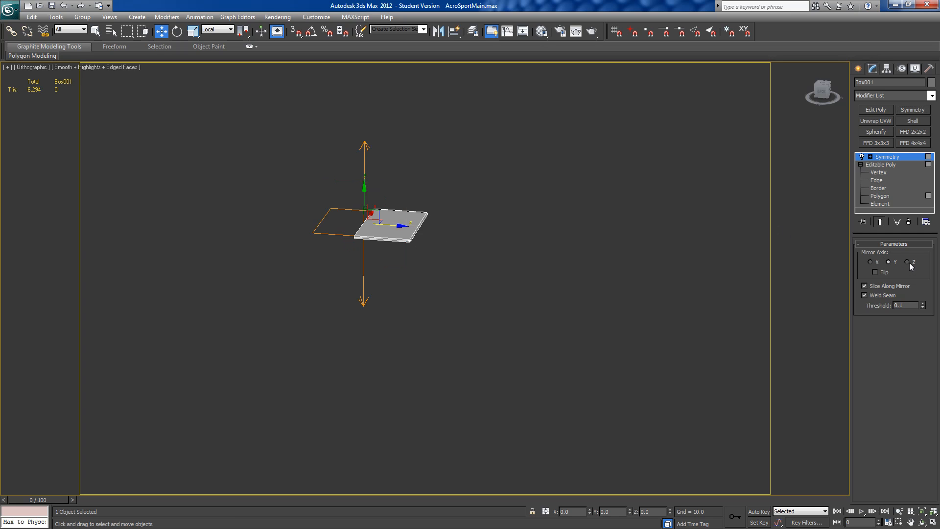
pyautogui.click(907, 262)
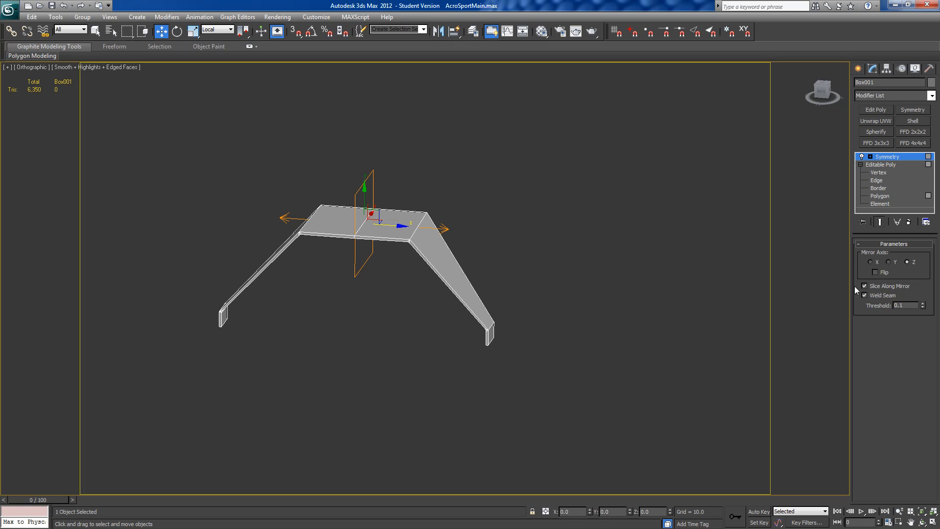
pyautogui.rightClick(581, 315)
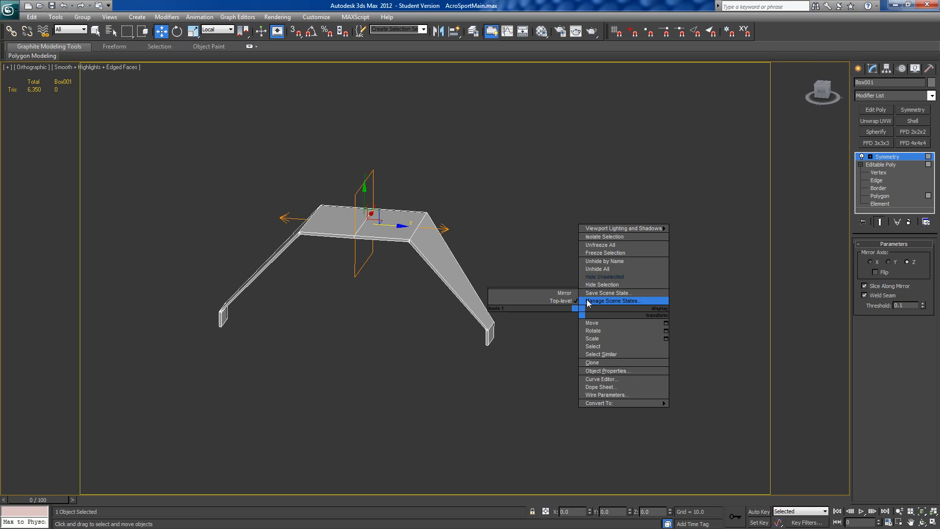
pyautogui.click(703, 267)
pyautogui.moveTo(560, 294)
pyautogui.keyDown('alt'); pyautogui.mouseDown(button='middle')
pyautogui.moveTo(548, 272)
pyautogui.moveTo(446, 292)
pyautogui.moveTo(556, 287)
pyautogui.mouseUp(button='middle'); pyautogui.keyUp('alt')
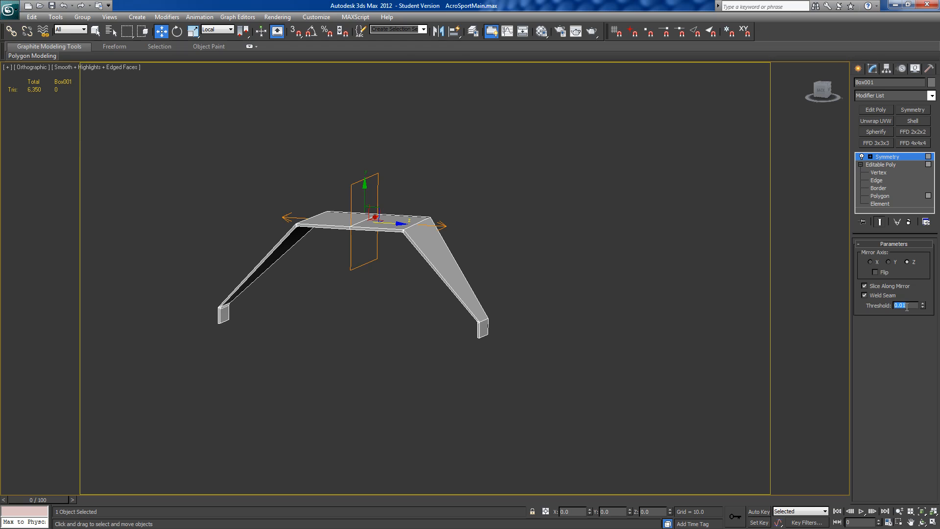
# Step: Collapse the mirrored strut's whole modifier stack and unhide all the other objects of the aircraft
pyautogui.rightClick(882, 160)
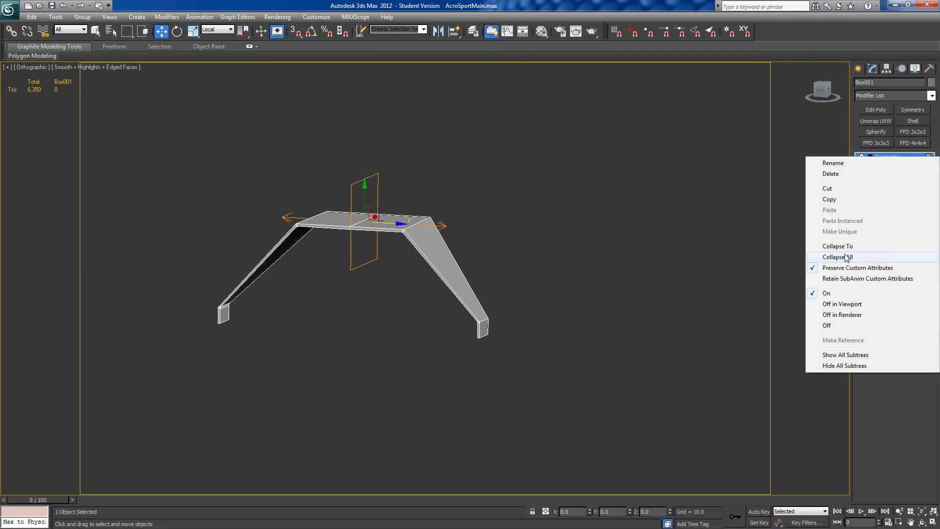
pyautogui.click(850, 255)
pyautogui.click(509, 298)
pyautogui.rightClick(516, 292)
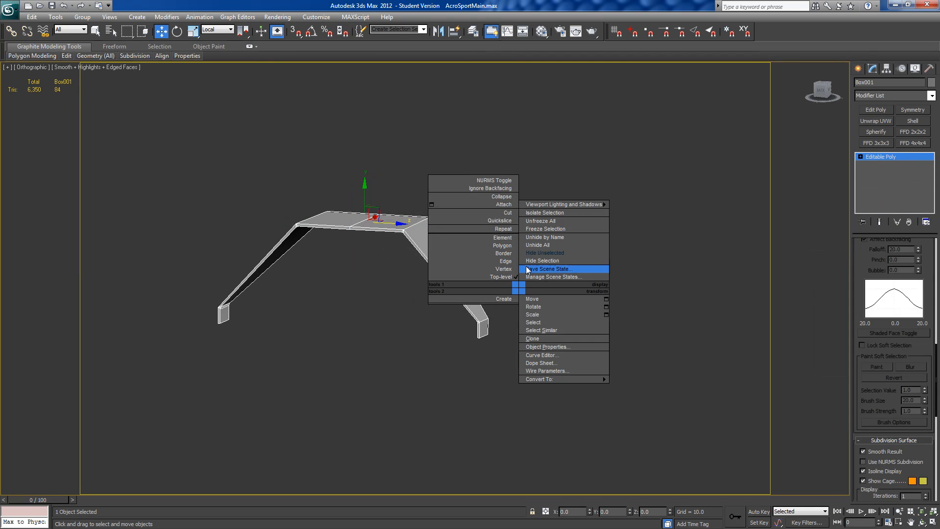
pyautogui.click(530, 246)
pyautogui.keyDown('alt'); pyautogui.moveTo(509, 270); pyautogui.dragTo(533, 285, button='middle'); pyautogui.keyUp('alt')
# Step: Delete one main wheel and replace it with a copy of the other, mirrored on the X axis about the working pivot
pyautogui.click(290, 330)
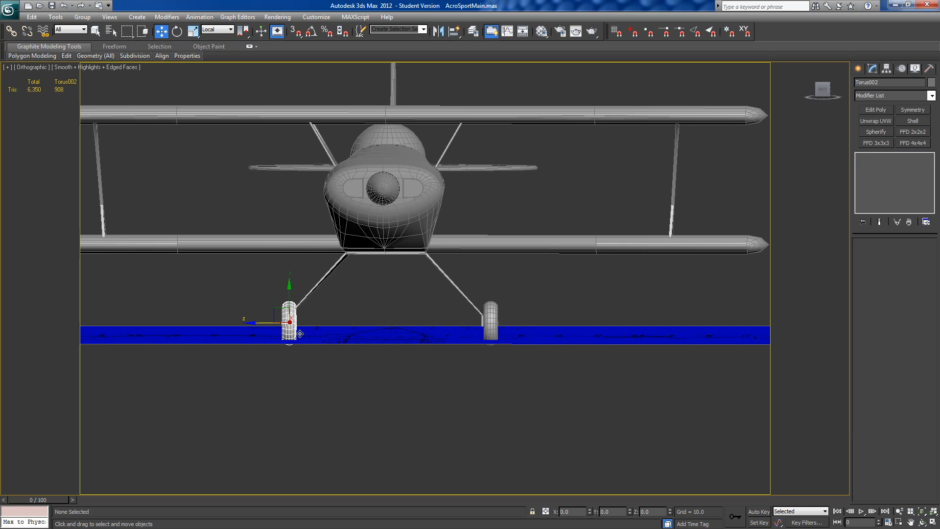
pyautogui.press('Delete')
pyautogui.click(491, 330)
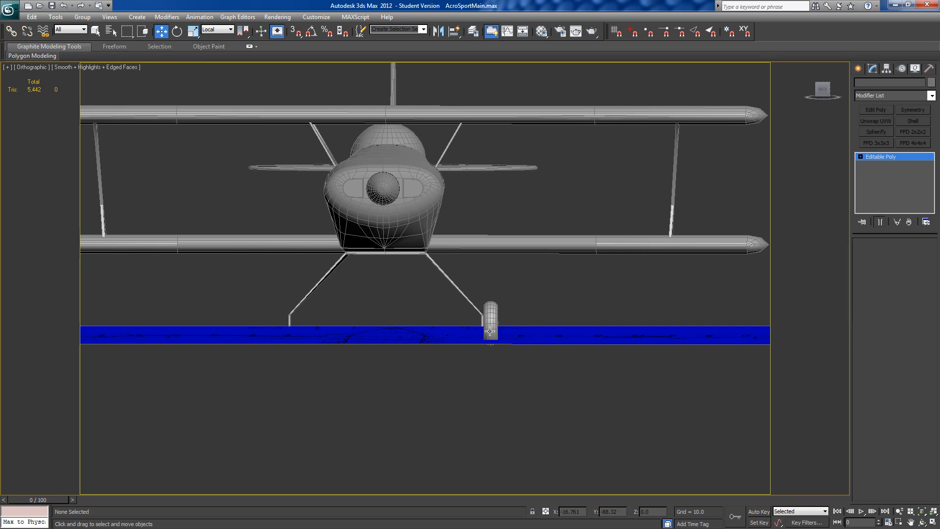
pyautogui.click(886, 68)
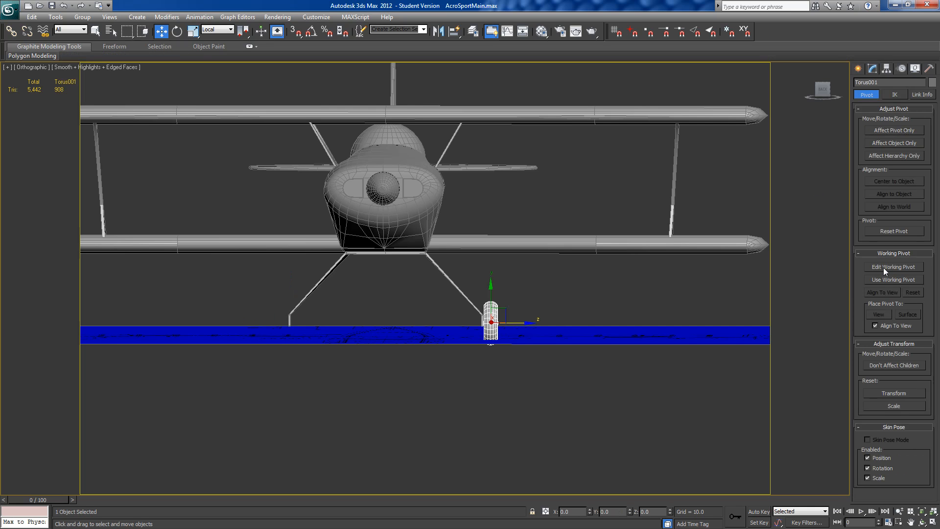
pyautogui.click(893, 279)
pyautogui.click(440, 37)
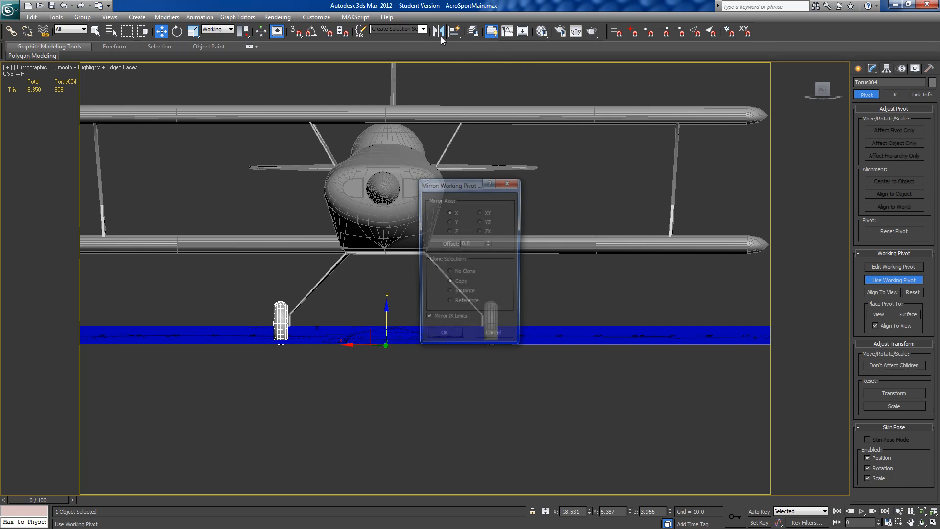
pyautogui.click(443, 337)
pyautogui.click(882, 281)
# Step: In the left view, select the landing gear strut's 24 lower vertices and move them about 0.48 units towards the nose
pyautogui.keyDown('alt'); pyautogui.moveTo(458, 376); pyautogui.dragTo(303, 363, button='middle'); pyautogui.keyUp('alt')
pyautogui.click(822, 92)
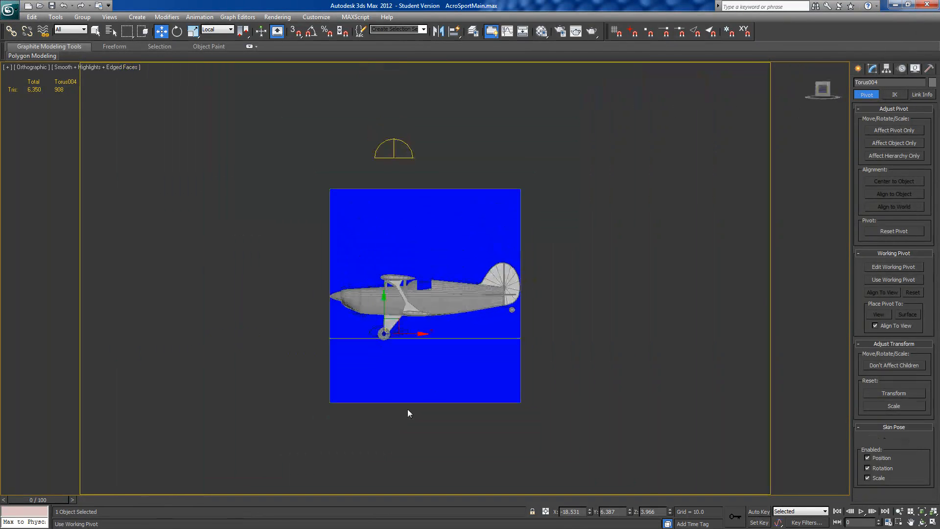
pyautogui.scroll(8, 432, 267)
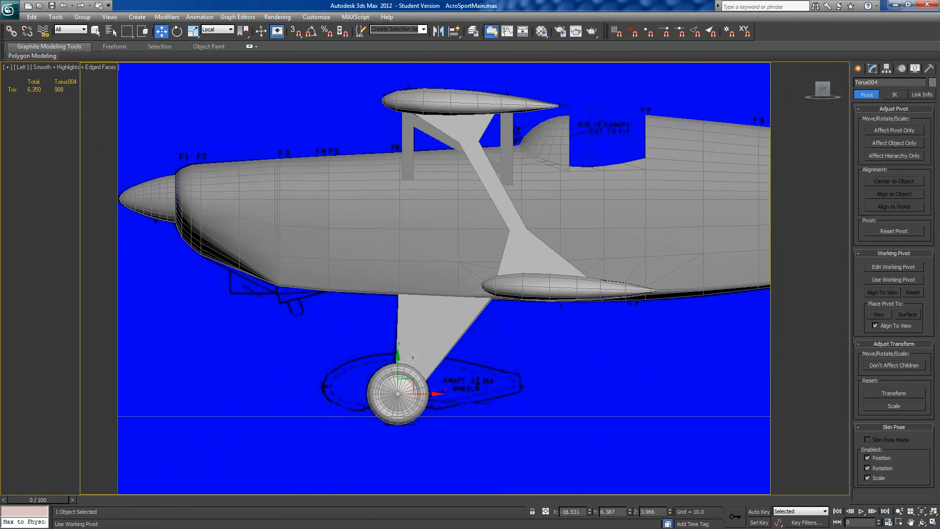
pyautogui.scroll(4, 431, 299)
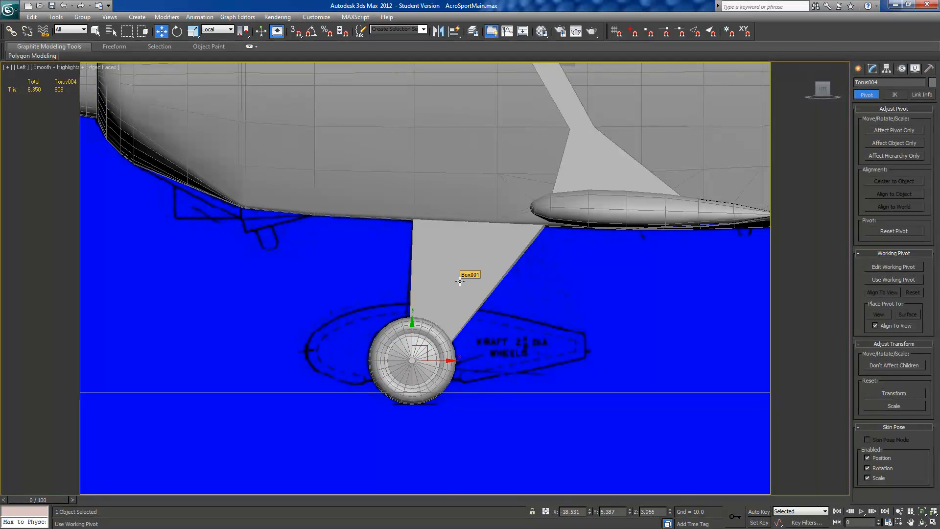
pyautogui.click(858, 69)
pyautogui.click(873, 71)
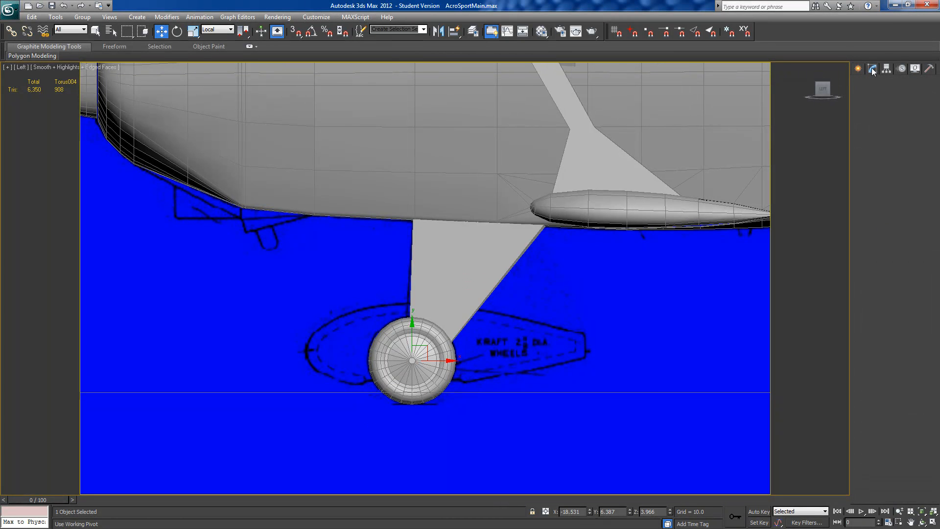
pyautogui.click(483, 263)
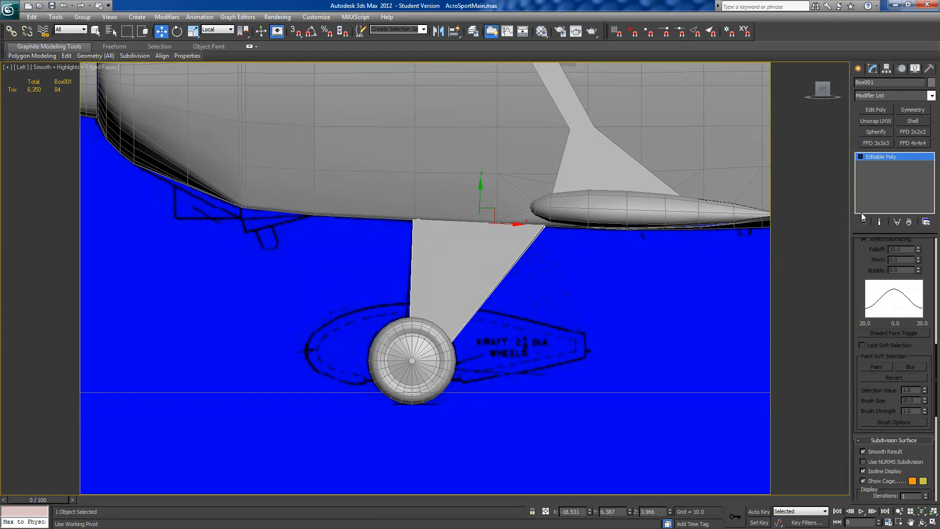
pyautogui.scroll(5, 857, 258)
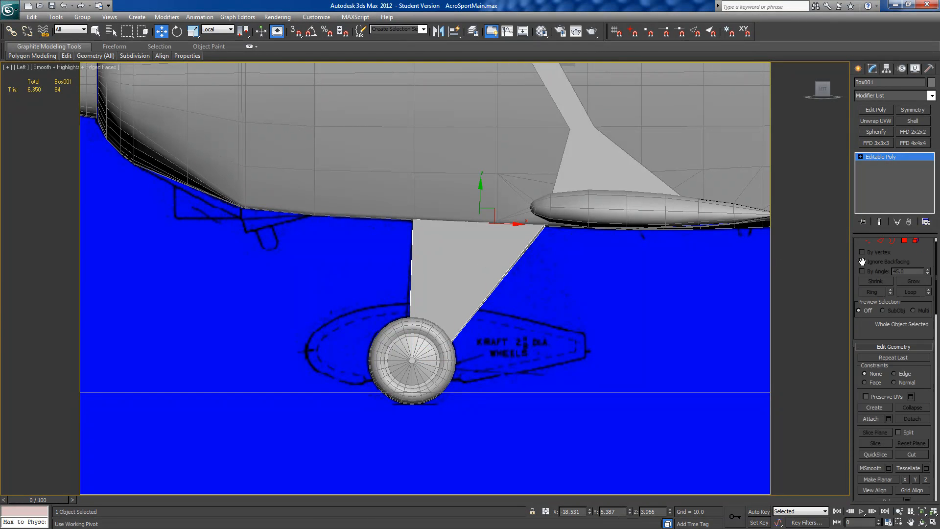
pyautogui.click(868, 254)
pyautogui.moveTo(357, 434); pyautogui.dragTo(495, 312)
pyautogui.moveTo(460, 351); pyautogui.dragTo(456, 352)
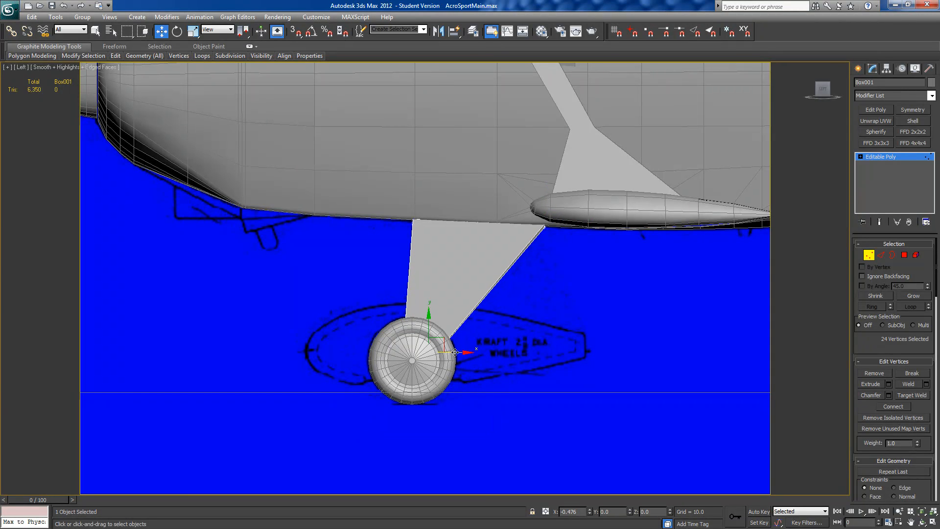
# Step: Select the 12 rear vertices of the strut's lower tabs and move them about 0.9 units forward along Y to narrow the tabs
pyautogui.keyDown('alt'); pyautogui.moveTo(454, 352); pyautogui.dragTo(486, 388, button='middle'); pyautogui.keyUp('alt')
pyautogui.moveTo(486, 388); pyautogui.dragTo(525, 332)
pyautogui.keyDown('alt'); pyautogui.moveTo(430, 392); pyautogui.dragTo(470, 424, button='middle'); pyautogui.keyUp('alt')
pyautogui.moveTo(479, 413); pyautogui.dragTo(520, 324)
pyautogui.keyDown('alt'); pyautogui.moveTo(519, 324); pyautogui.dragTo(679, 337, button='middle'); pyautogui.keyUp('alt')
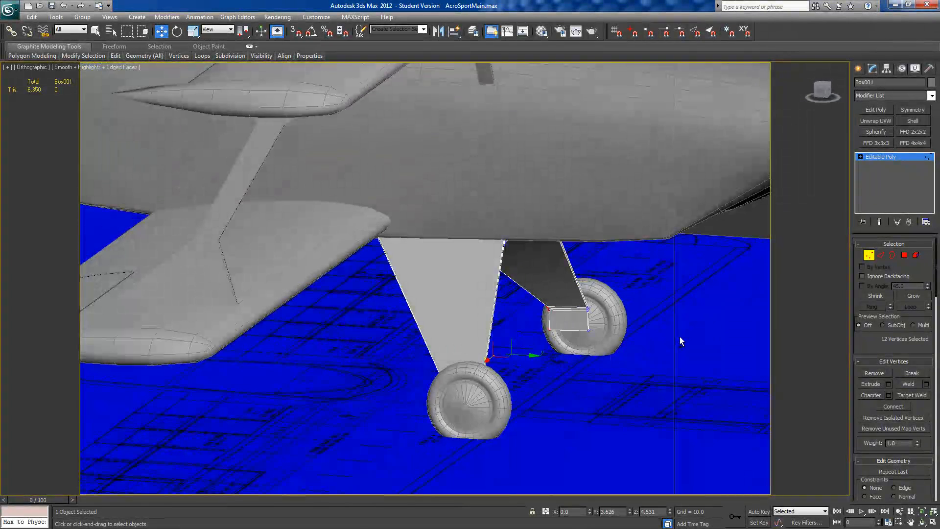
pyautogui.moveTo(531, 356); pyautogui.dragTo(541, 357)
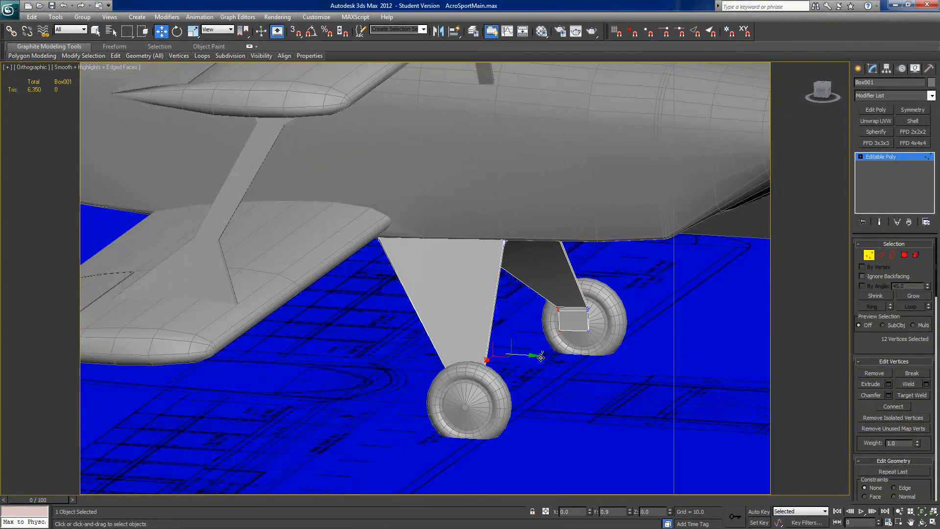
# Step: Examine the finished main landing gear and the tail wheel area against the side-view plan
pyautogui.keyDown('alt'); pyautogui.moveTo(563, 361); pyautogui.dragTo(377, 353, button='middle'); pyautogui.keyUp('alt')
pyautogui.scroll(-5, 348, 368)
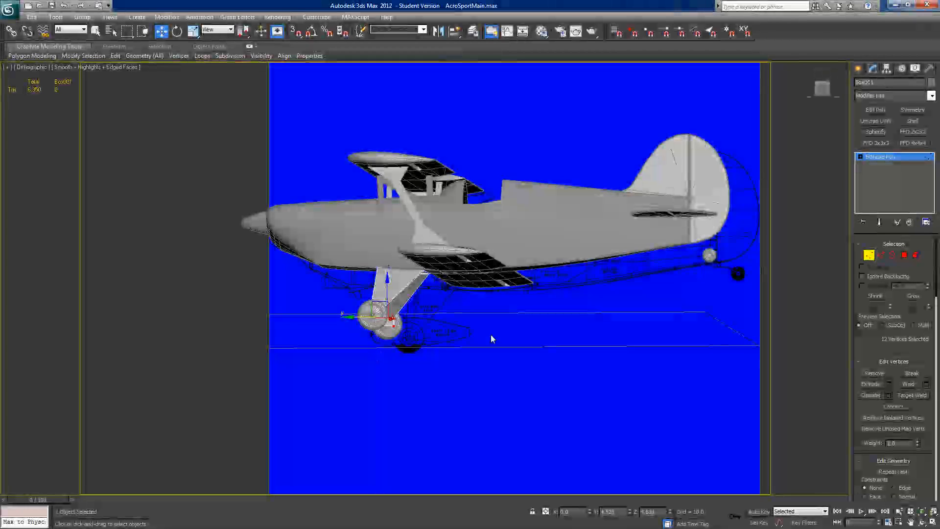
pyautogui.moveTo(524, 315); pyautogui.dragTo(444, 351, button='middle')
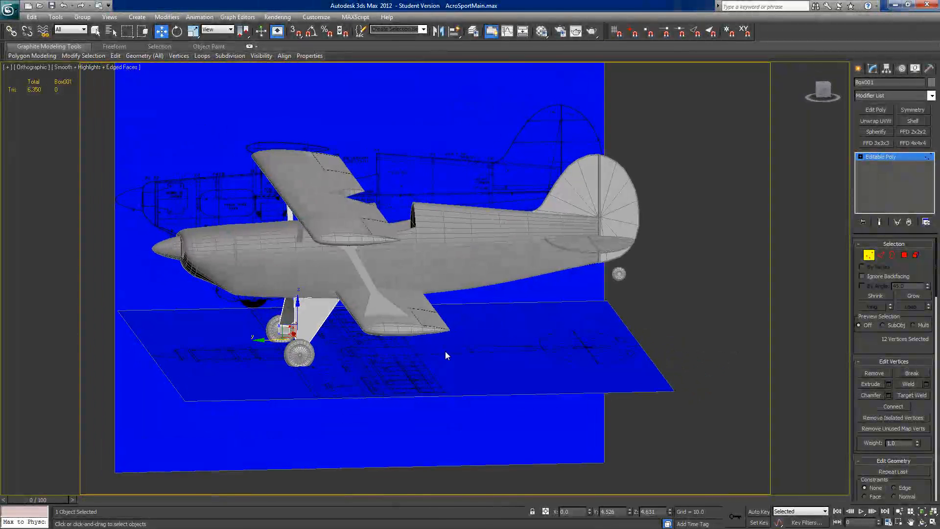
pyautogui.click(823, 92)
pyautogui.scroll(5, 613, 315)
pyautogui.moveTo(558, 325); pyautogui.dragTo(538, 287, button='middle')
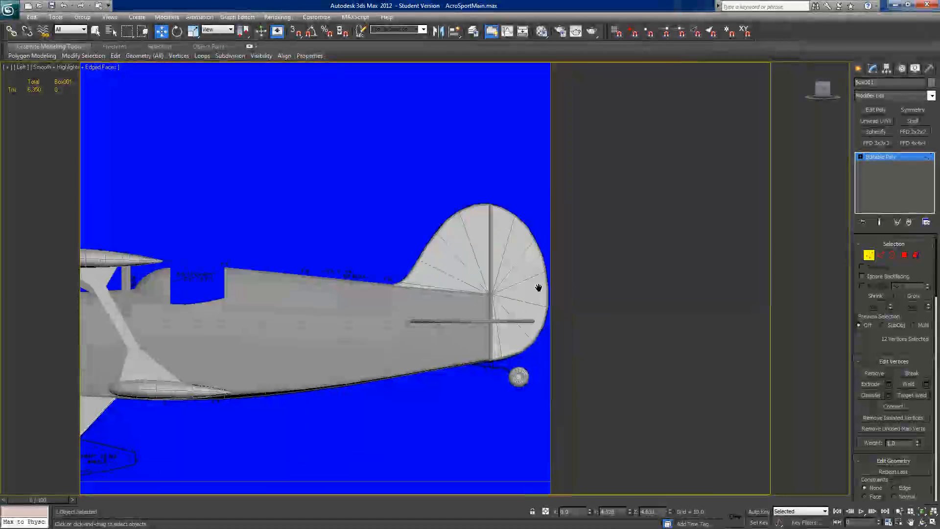
pyautogui.scroll(5, 538, 287)
pyautogui.moveTo(531, 212); pyautogui.dragTo(433, 279, button='middle')
pyautogui.scroll(2, 434, 279)
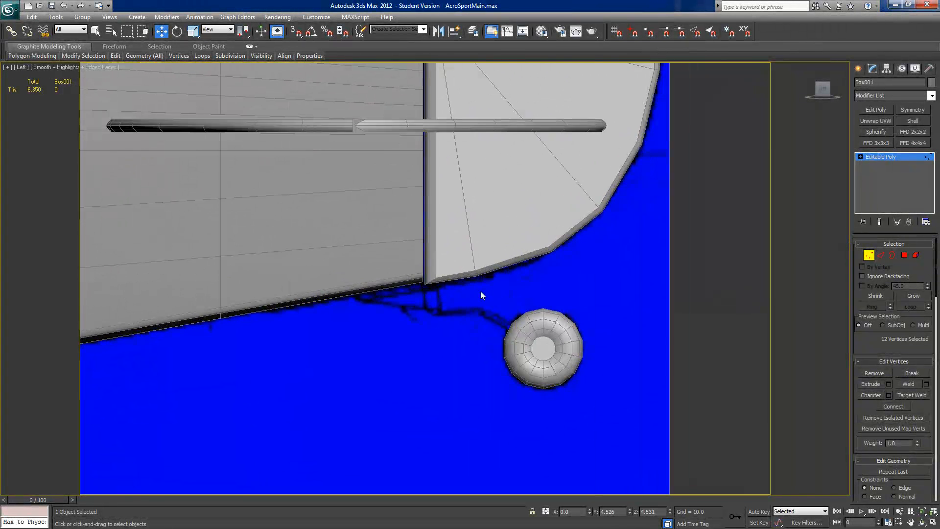
pyautogui.scroll(2, 487, 330)
pyautogui.scroll(-4, 486, 330)
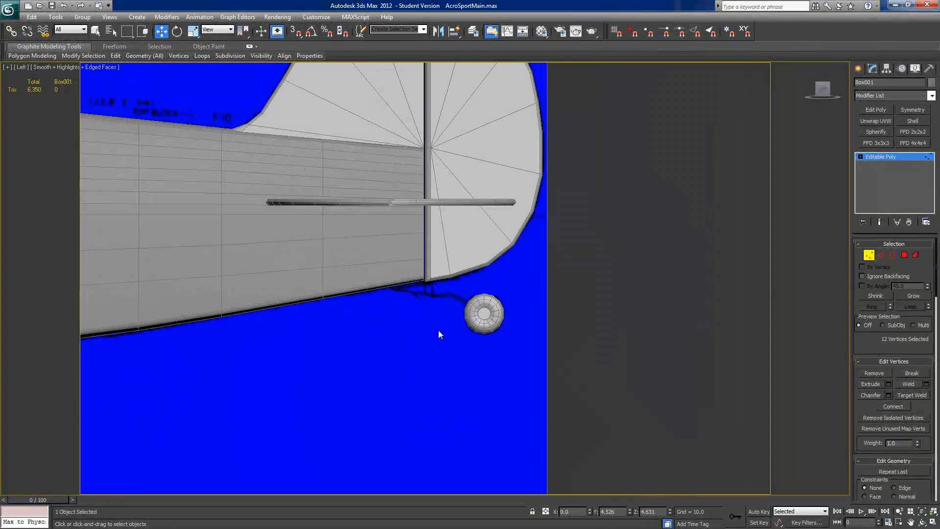
pyautogui.moveTo(349, 340); pyautogui.dragTo(381, 325, button='middle')
pyautogui.scroll(2, 389, 328)
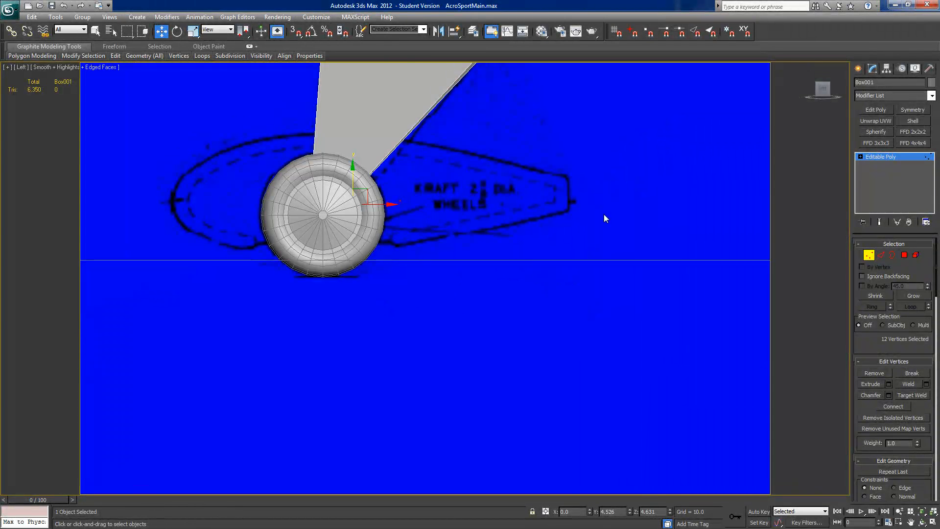
pyautogui.moveTo(553, 242); pyautogui.dragTo(343, 318, button='middle')
pyautogui.scroll(-5, 344, 318)
pyautogui.moveTo(592, 222); pyautogui.dragTo(293, 270, button='middle')
pyautogui.scroll(10, 394, 266)
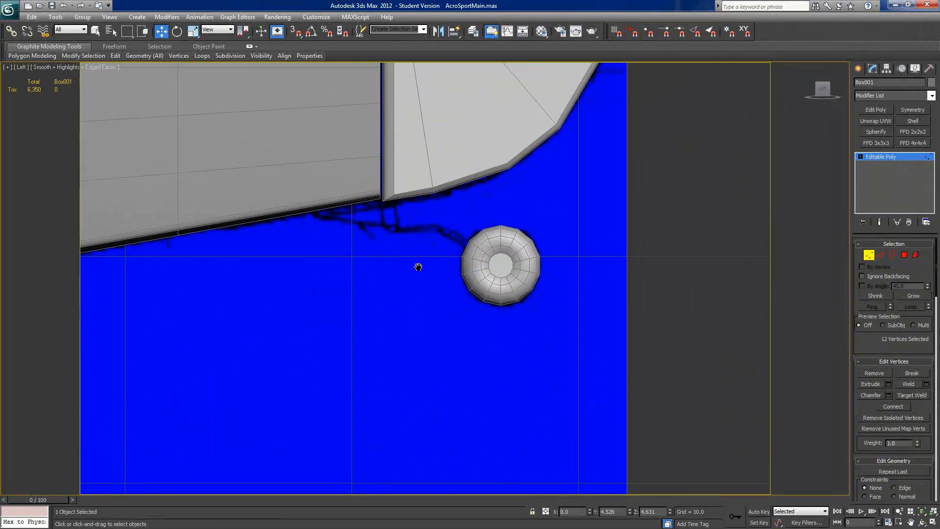
pyautogui.scroll(-4, 419, 314)
pyautogui.moveTo(420, 313); pyautogui.dragTo(464, 321, button='middle')
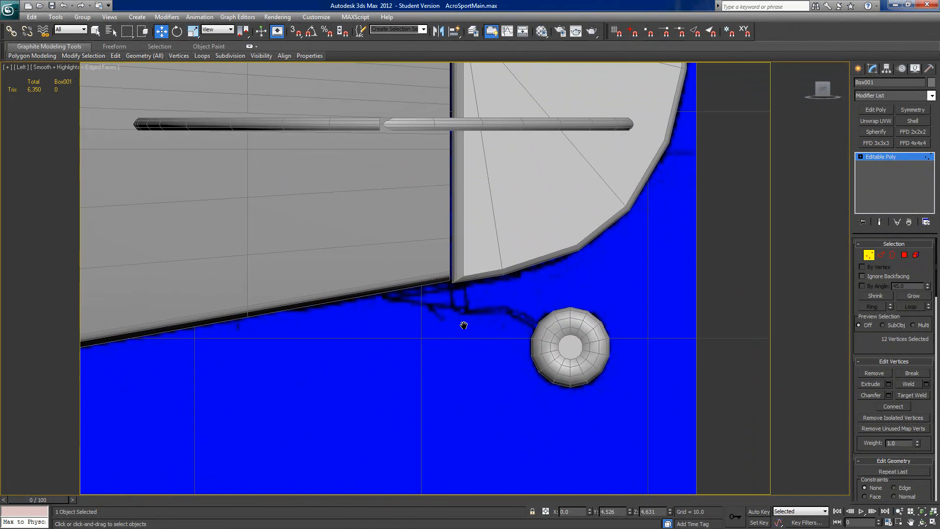
# Step: Create a box about 1.23 long, 3.15 wide and 0.13 high under the rear fuselage, just ahead of the rudder line
pyautogui.click(857, 70)
pyautogui.click(875, 131)
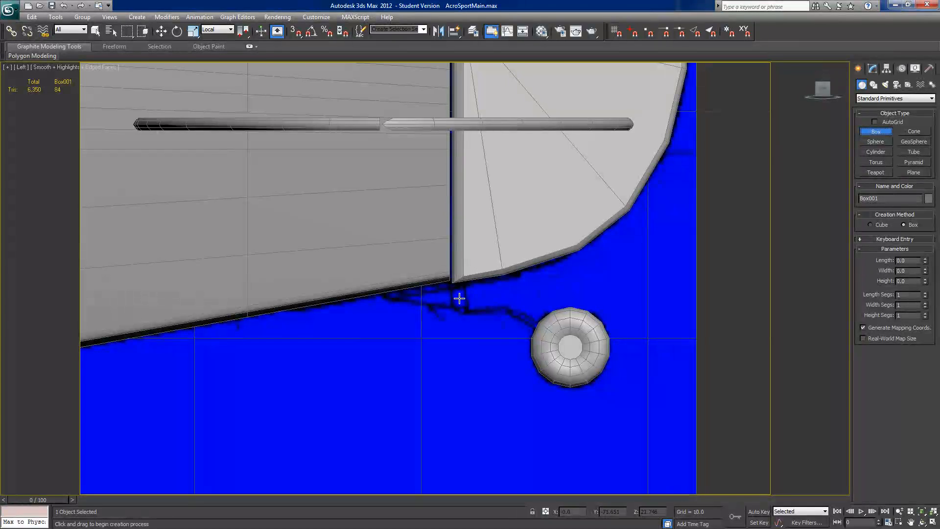
pyautogui.moveTo(467, 309); pyautogui.dragTo(414, 296)
pyautogui.rightClick(413, 297)
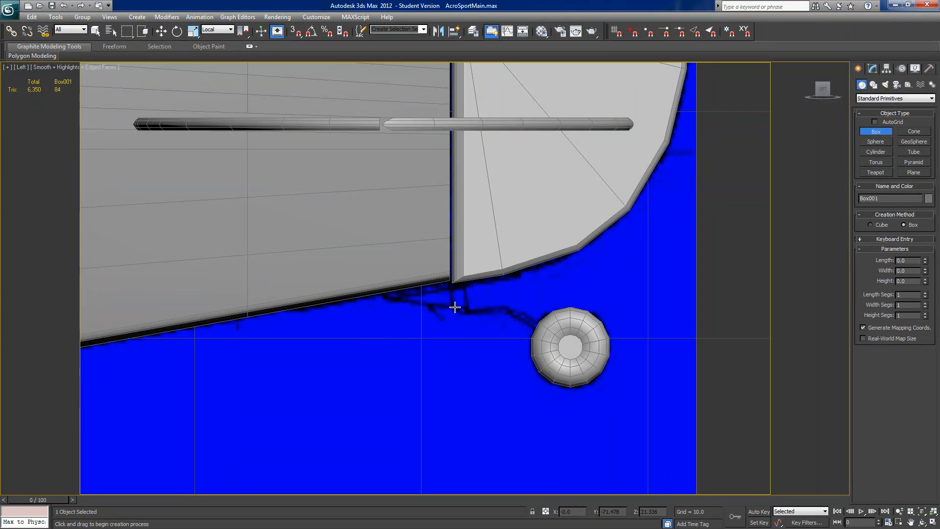
pyautogui.moveTo(452, 308); pyautogui.dragTo(381, 279)
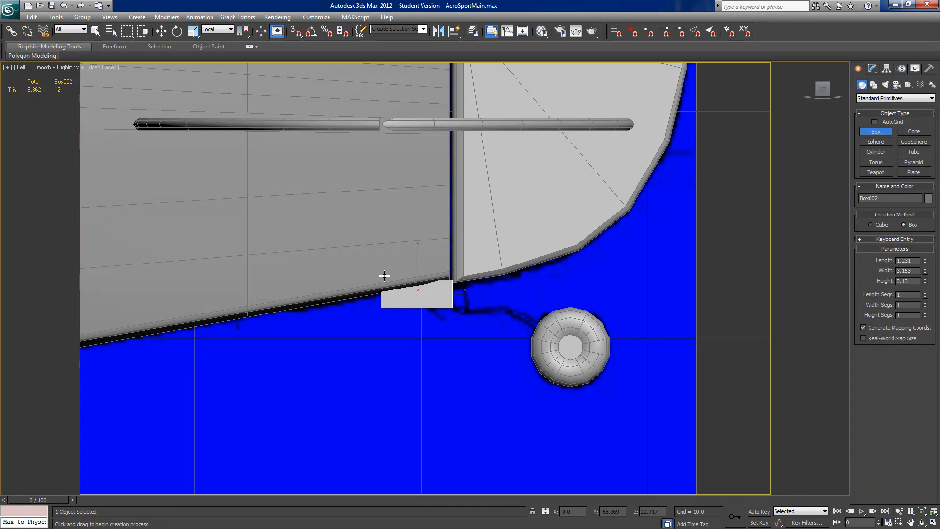
# Step: Center the new box's pivot to the object
pyautogui.keyDown('alt'); pyautogui.moveTo(458, 310); pyautogui.dragTo(545, 255, button='middle'); pyautogui.keyUp('alt')
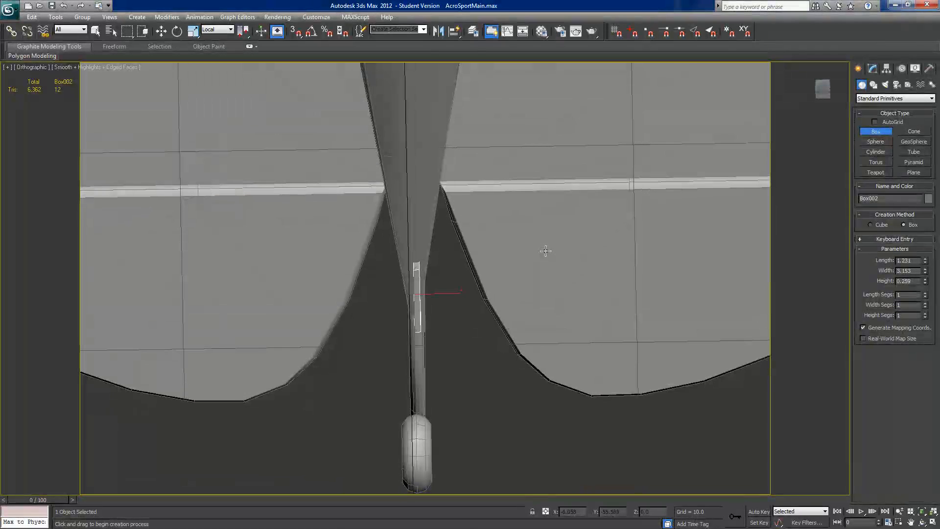
pyautogui.click(872, 68)
pyautogui.click(886, 69)
pyautogui.click(891, 131)
pyautogui.click(881, 180)
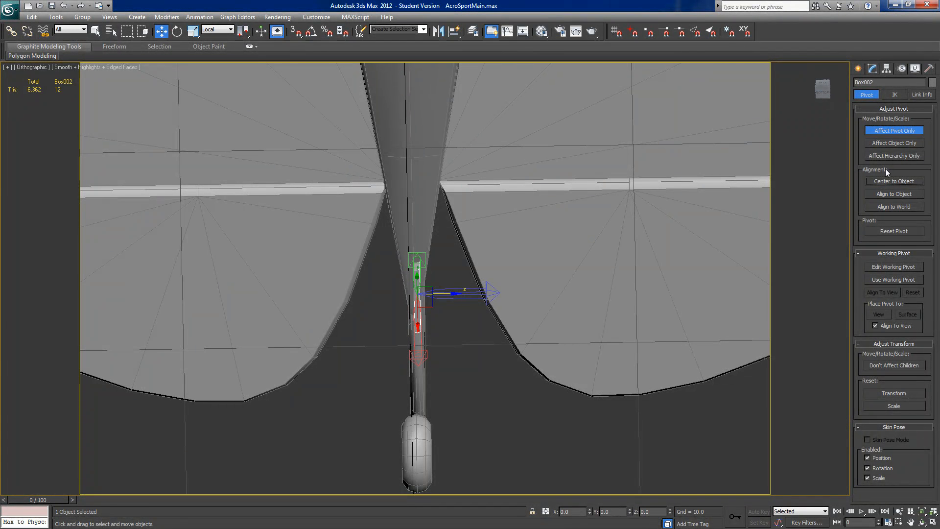
pyautogui.click(884, 131)
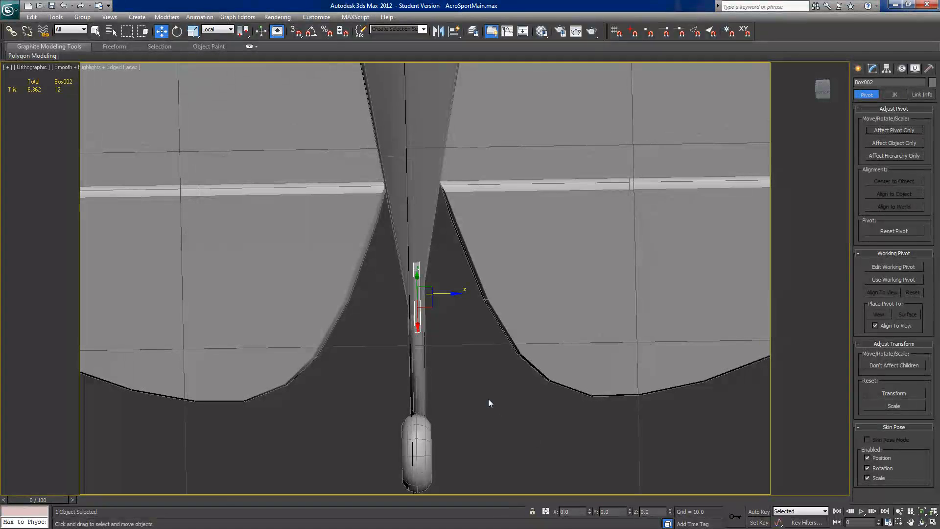
# Step: Switch the reference coordinate system to View and set the box's X position to 0
pyautogui.click(218, 30)
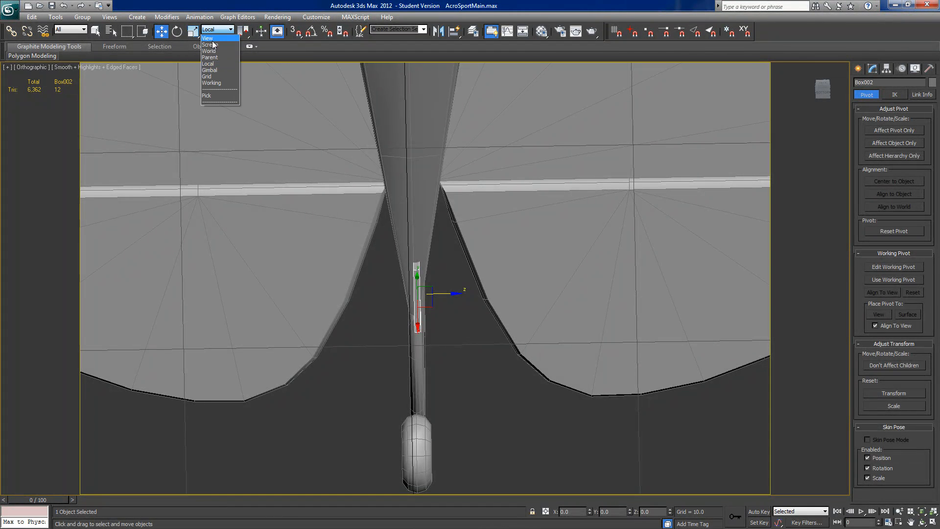
pyautogui.click(214, 38)
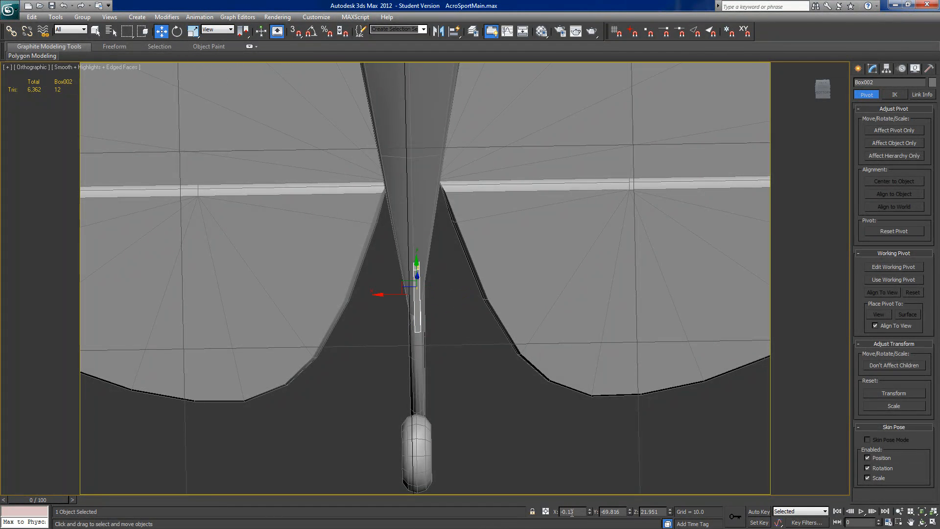
pyautogui.rightClick(589, 511)
pyautogui.keyDown('alt'); pyautogui.moveTo(520, 424); pyautogui.dragTo(460, 455, button='middle'); pyautogui.keyUp('alt')
# Step: Hide all unselected objects and convert the box to an Editable Poly
pyautogui.rightClick(447, 411)
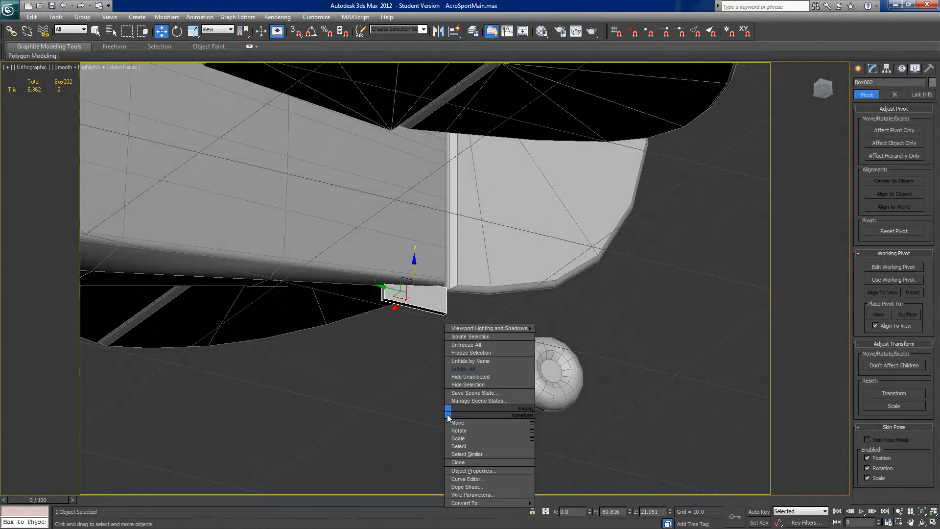
pyautogui.click(463, 379)
pyautogui.click(873, 68)
pyautogui.rightClick(873, 156)
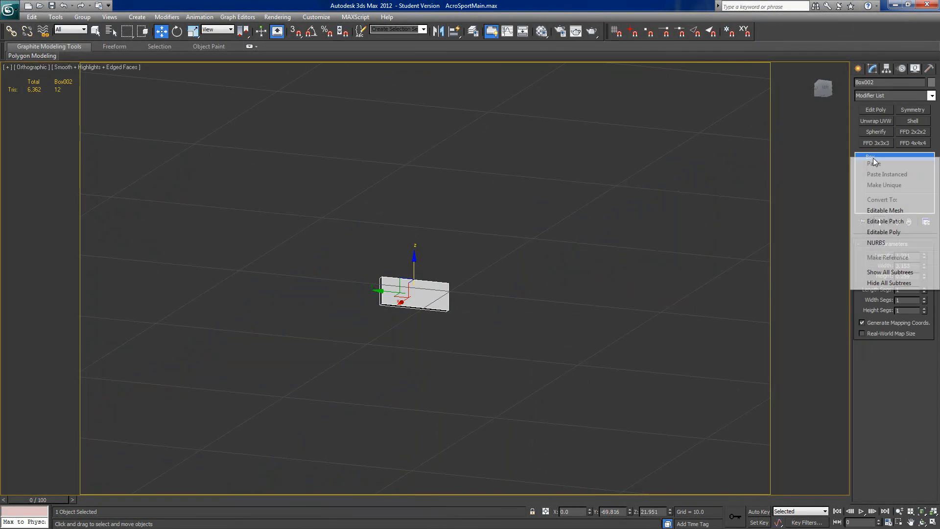
pyautogui.click(875, 232)
# Step: Target weld the box's two lower front vertices onto the upper front vertices to form a wedge
pyautogui.click(869, 255)
pyautogui.click(912, 398)
pyautogui.scroll(6, 467, 359)
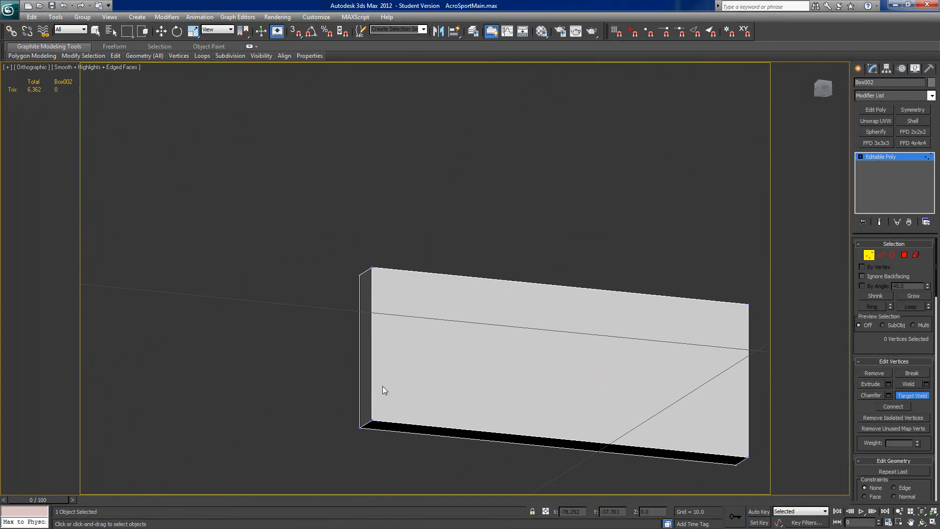
pyautogui.click(371, 422)
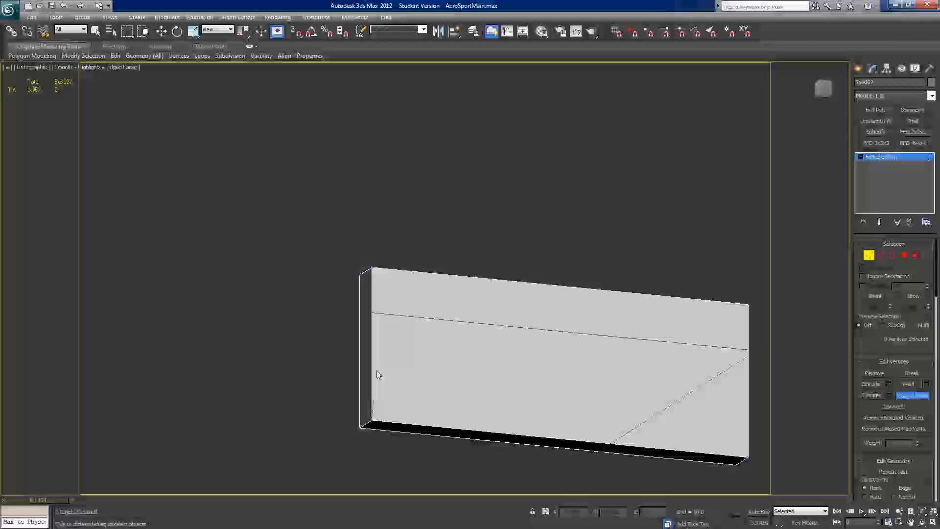
pyautogui.click(372, 268)
pyautogui.click(361, 429)
pyautogui.click(361, 274)
pyautogui.scroll(-4, 331, 311)
pyautogui.keyDown('alt'); pyautogui.moveTo(330, 307); pyautogui.dragTo(294, 362, button='middle'); pyautogui.keyUp('alt')
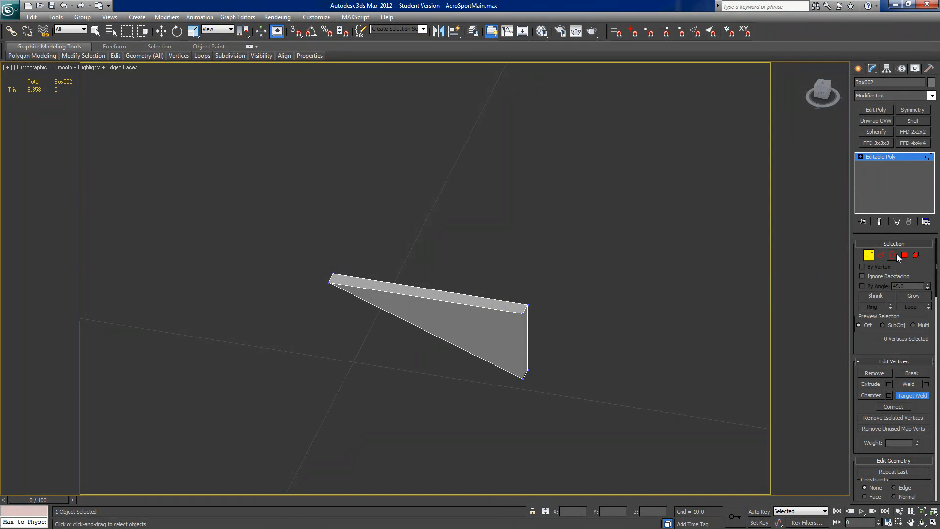
# Step: Delete the wedge's top polygon
pyautogui.press('w')
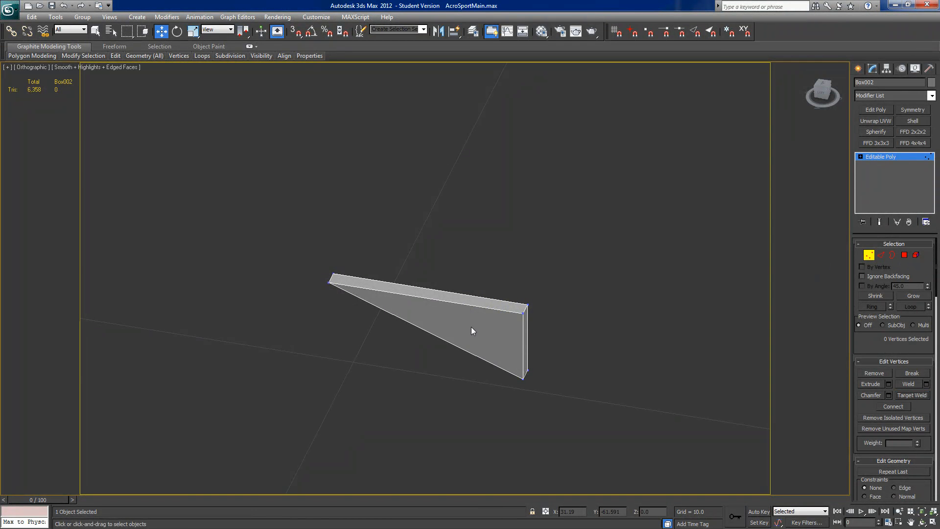
pyautogui.click(904, 255)
pyautogui.click(475, 303)
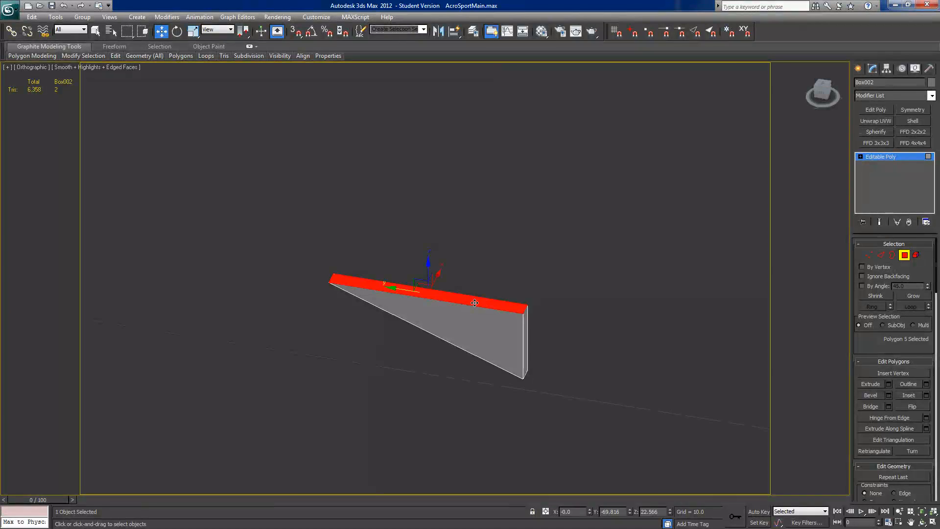
pyautogui.press('Delete')
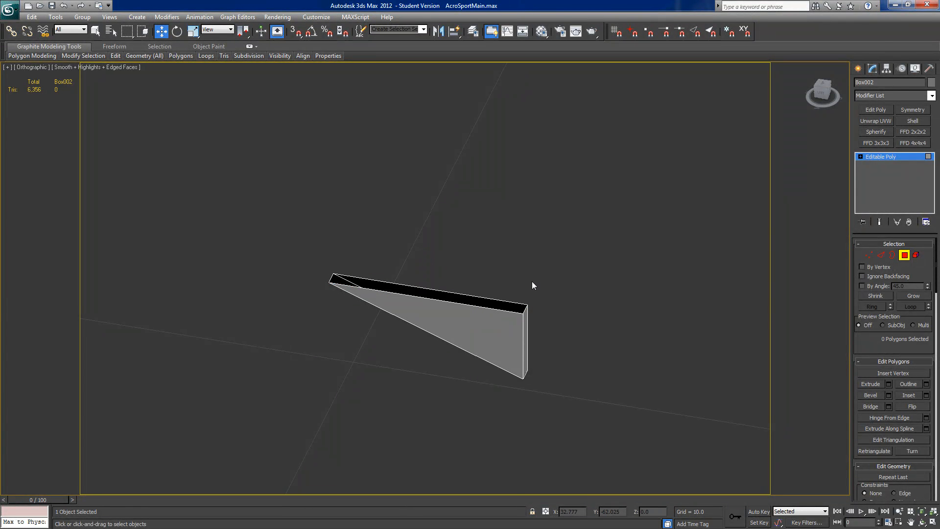
pyautogui.rightClick(546, 252)
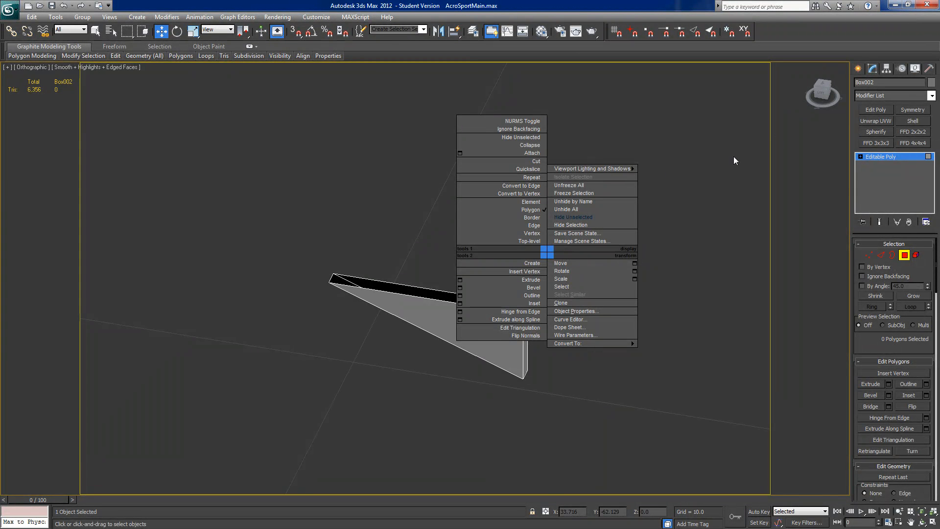
pyautogui.click(889, 266)
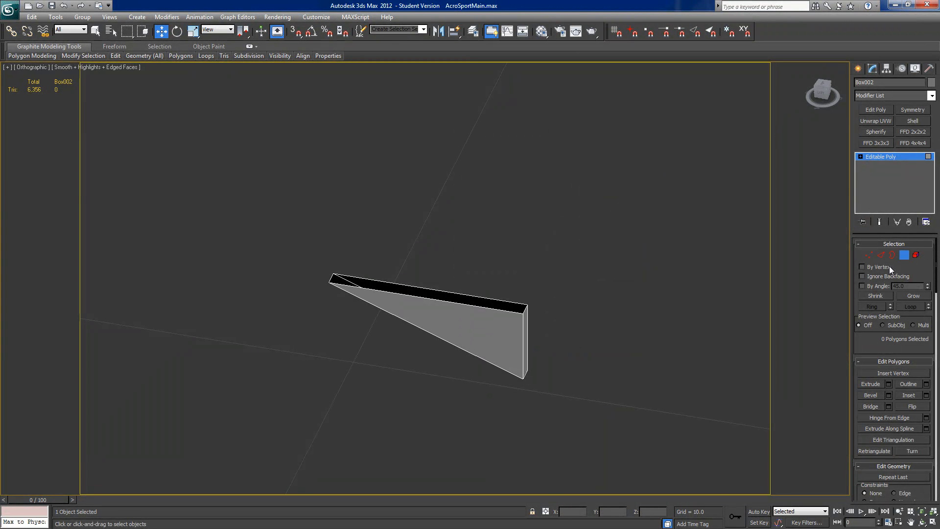
# Step: In the top view, create a cylinder of about 0.335 radius and 0.276 height centered on the wedge's rear end
pyautogui.keyDown('alt'); pyautogui.moveTo(621, 357); pyautogui.dragTo(636, 396, button='middle'); pyautogui.keyUp('alt')
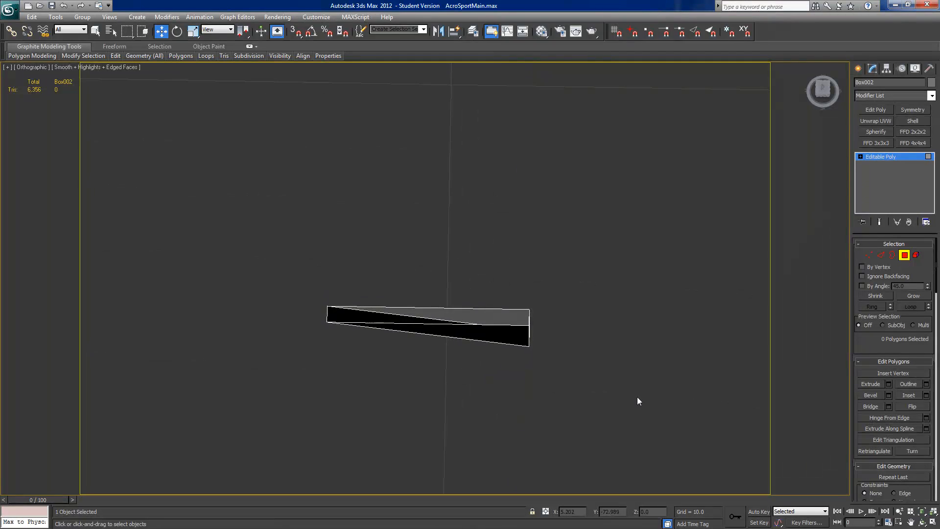
pyautogui.click(822, 88)
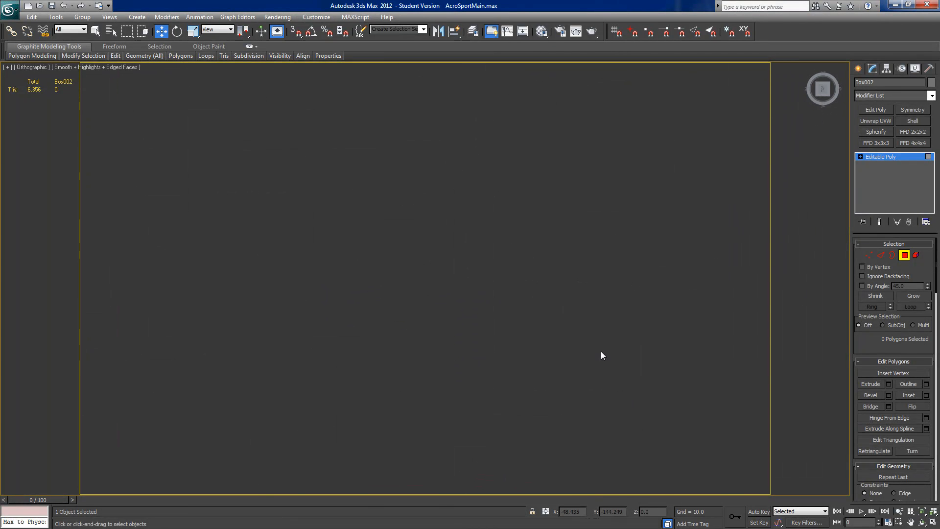
pyautogui.click(925, 511)
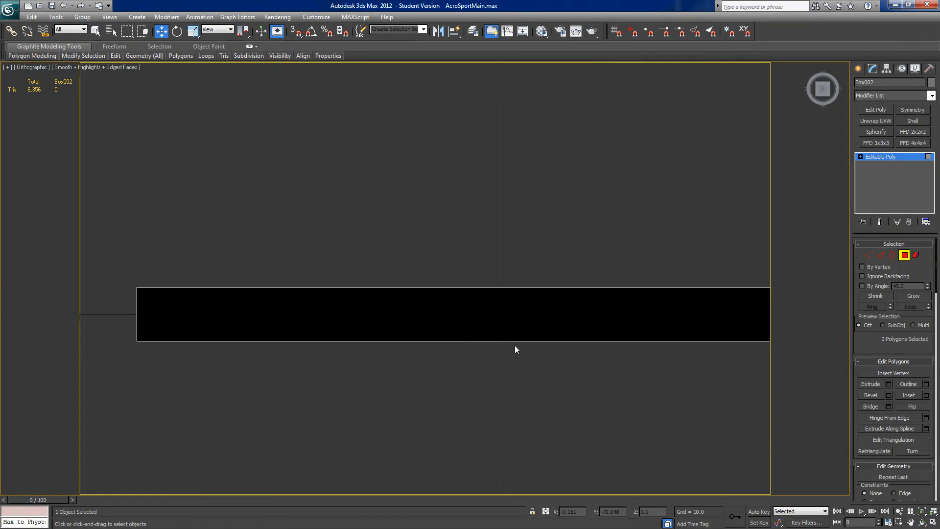
pyautogui.click(905, 256)
pyautogui.click(858, 69)
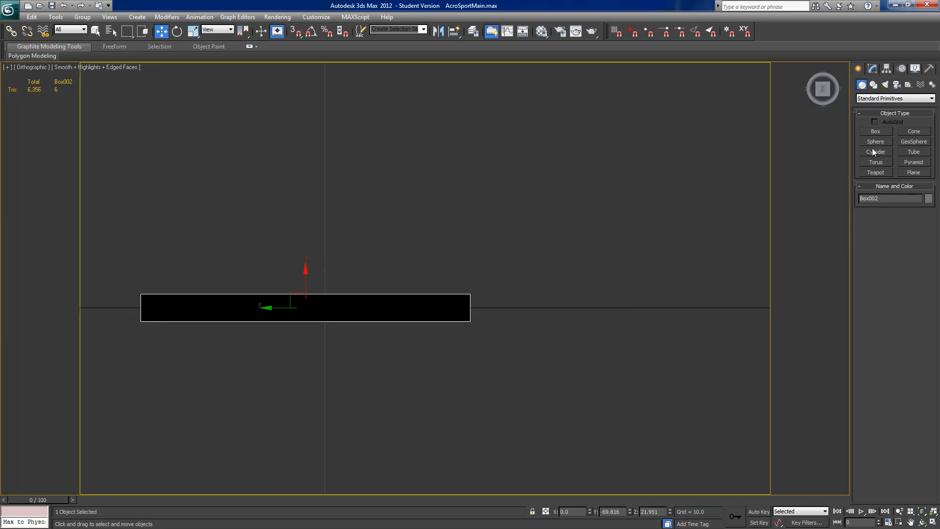
pyautogui.click(875, 151)
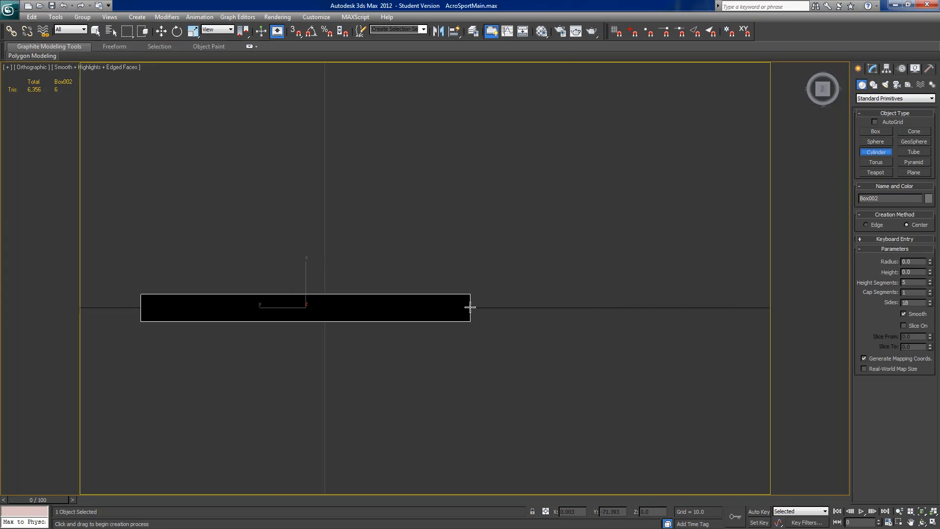
pyautogui.moveTo(470, 308); pyautogui.dragTo(498, 286)
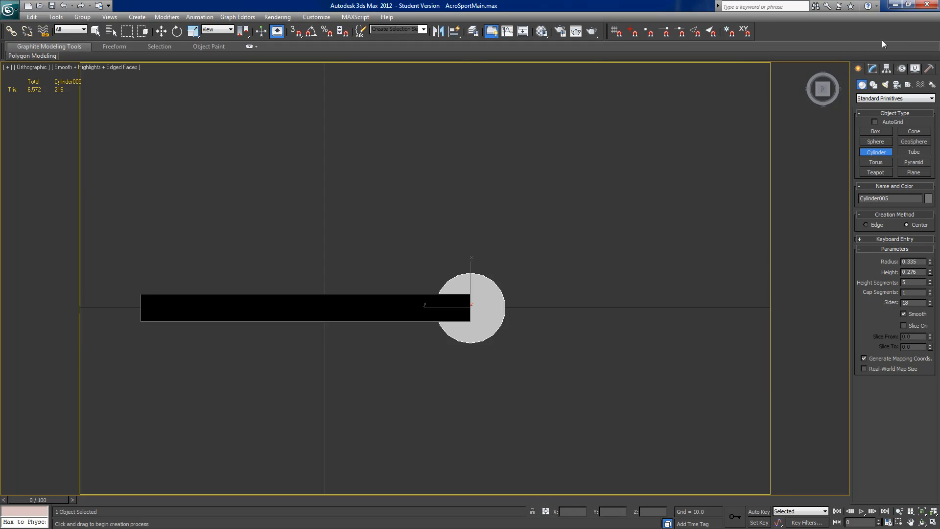
# Step: Set the cylinder to 1 height segment and 8 sides
pyautogui.click(873, 68)
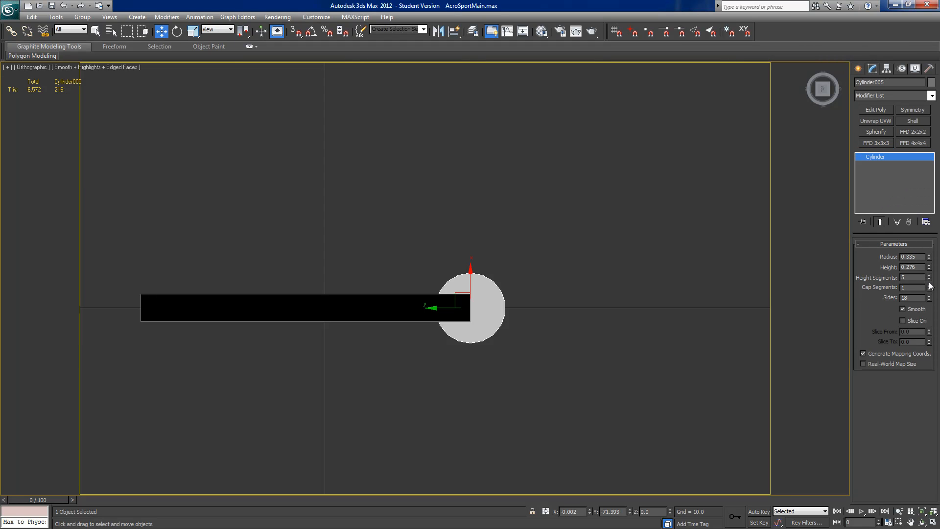
pyautogui.keyDown('alt'); pyautogui.moveTo(620, 346); pyautogui.dragTo(573, 297, button='middle'); pyautogui.keyUp('alt')
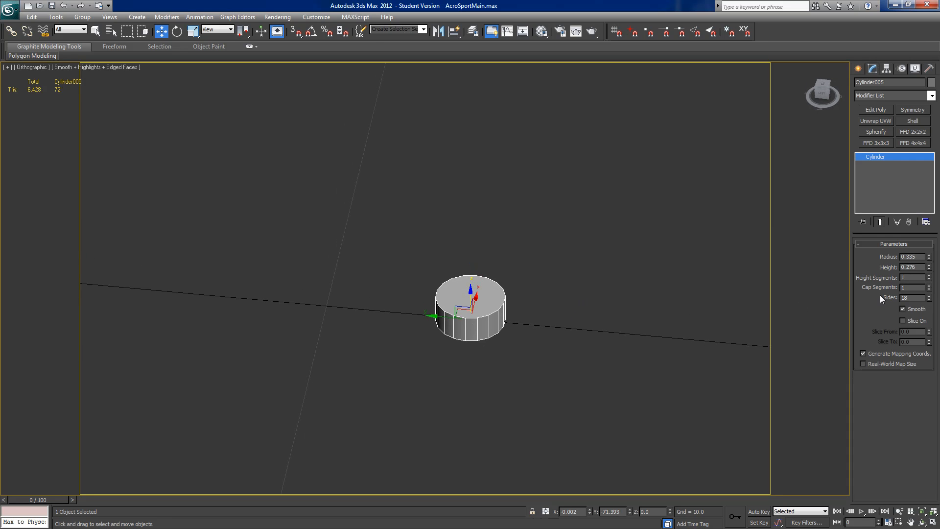
pyautogui.moveTo(929, 277); pyautogui.dragTo(929, 255)
pyautogui.rightClick(929, 279)
pyautogui.moveTo(929, 298); pyautogui.dragTo(930, 348)
pyautogui.scroll(-8, 578, 331)
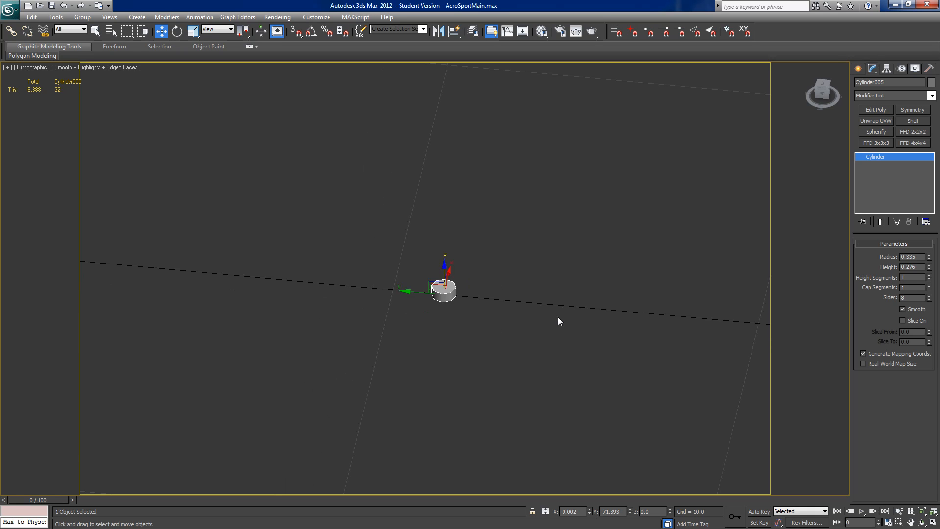
# Step: Align the cylinder's position to the wedge-shaped bracket
pyautogui.moveTo(598, 322)
pyautogui.keyDown('alt'); pyautogui.mouseDown(button='middle')
pyautogui.moveTo(533, 321)
pyautogui.moveTo(609, 314)
pyautogui.mouseUp(button='middle'); pyautogui.keyUp('alt')
pyautogui.click(453, 31)
pyautogui.click(442, 144)
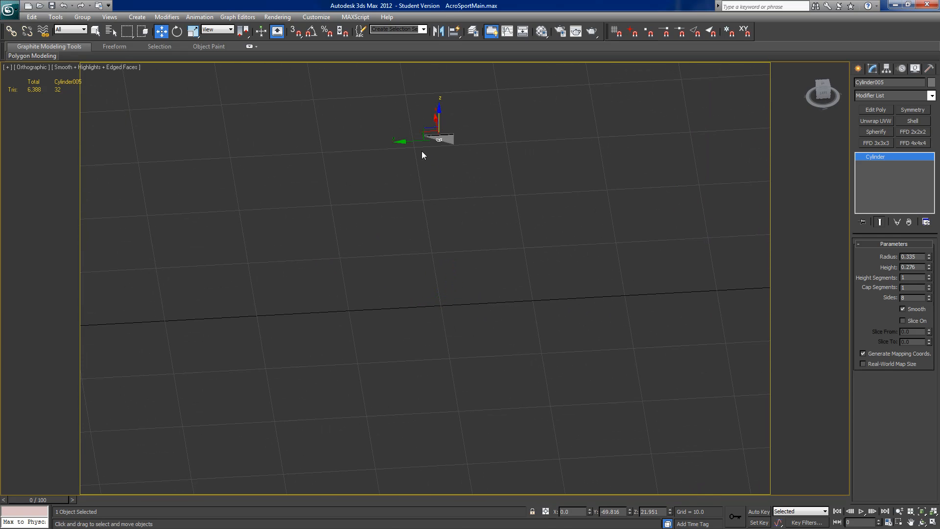
# Step: Move the cylinder back to the wedge's rear edge, at about Y -71.519, and unhide all the hidden aircraft parts
pyautogui.moveTo(413, 142); pyautogui.dragTo(428, 143)
pyautogui.click(822, 91)
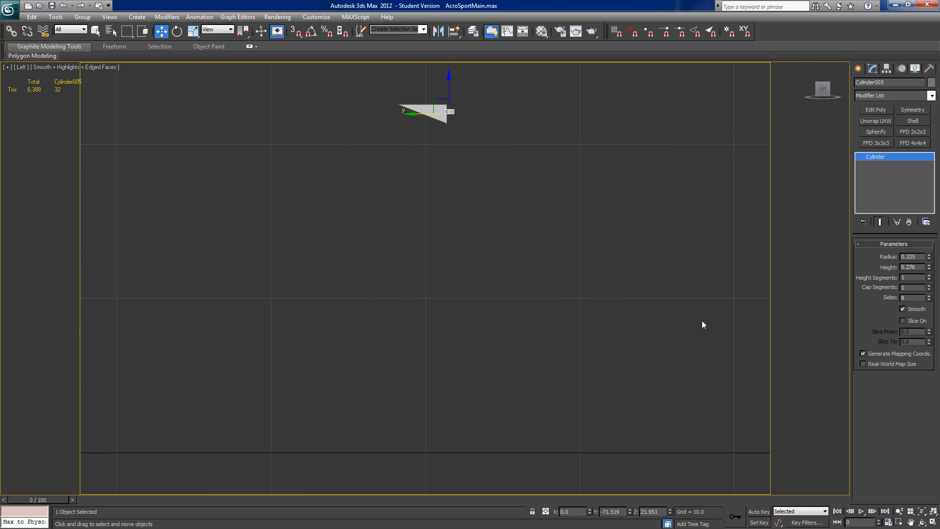
pyautogui.moveTo(498, 122); pyautogui.dragTo(481, 233, button='middle')
pyautogui.scroll(3, 482, 234)
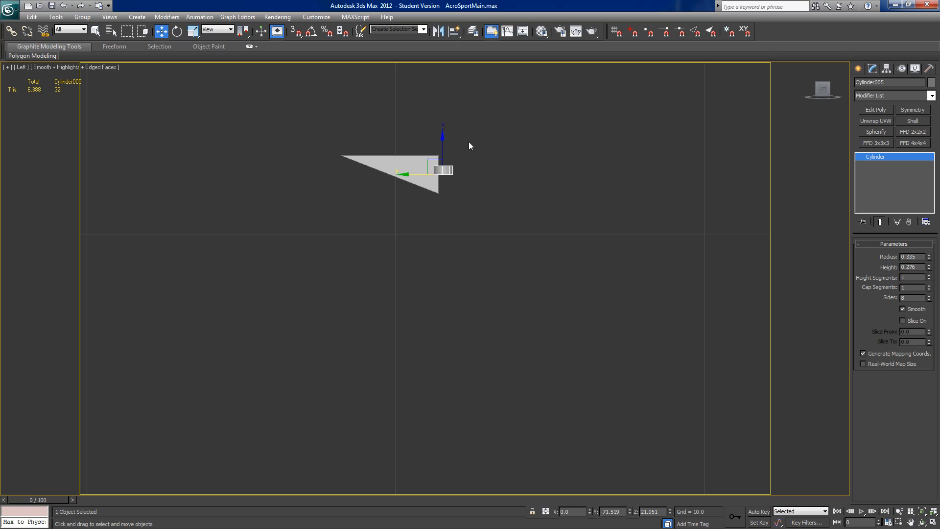
pyautogui.rightClick(506, 177)
pyautogui.click(511, 133)
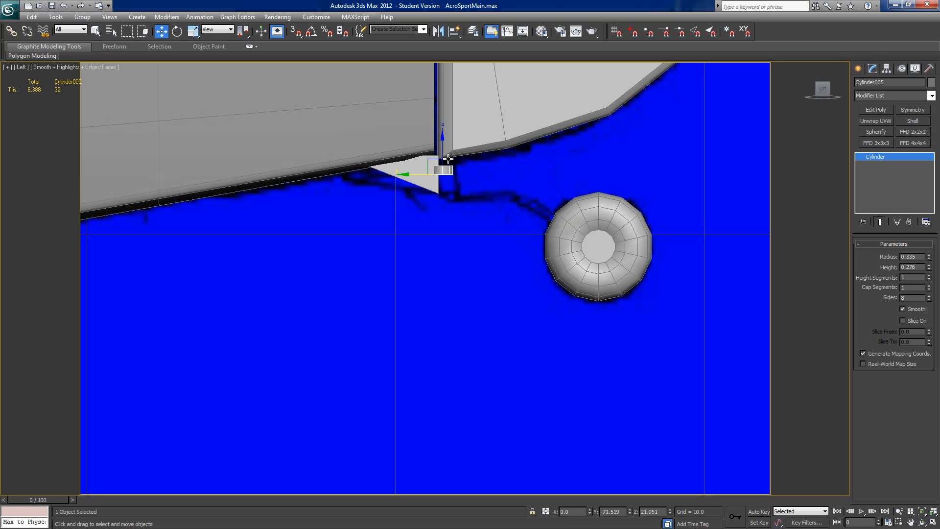
# Step: Lower the cylinder to the wedge's bottom rear corner and set its height to 1.316 so it spans the wedge's rear edge
pyautogui.moveTo(443, 147); pyautogui.dragTo(466, 195)
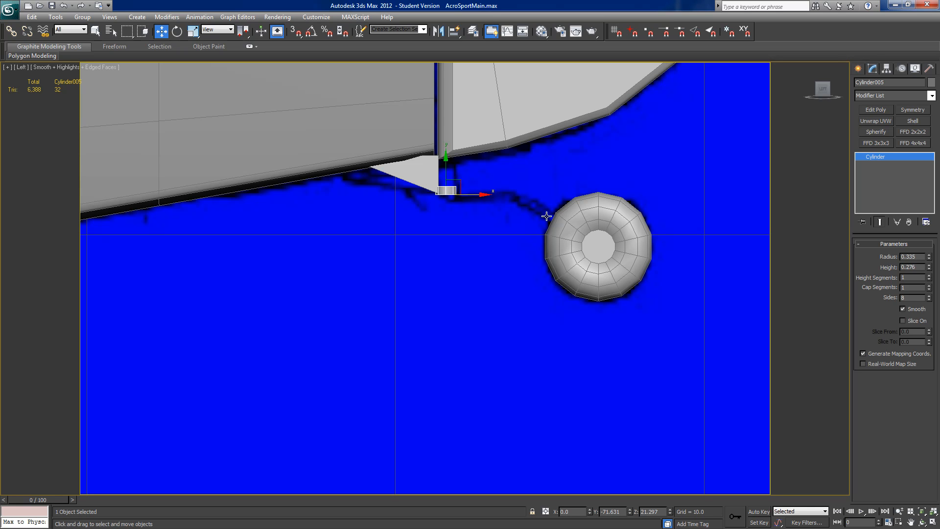
pyautogui.moveTo(928, 275); pyautogui.dragTo(921, 226)
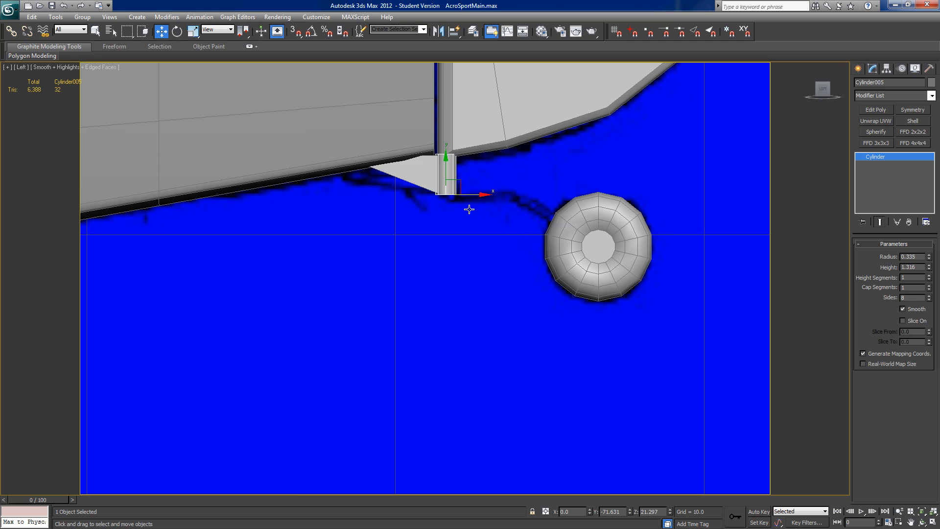
# Step: Rotate the cylinder -25 degrees about its vertical axis using angle snap
pyautogui.keyDown('alt'); pyautogui.moveTo(475, 206); pyautogui.dragTo(551, 190, button='middle'); pyautogui.keyUp('alt')
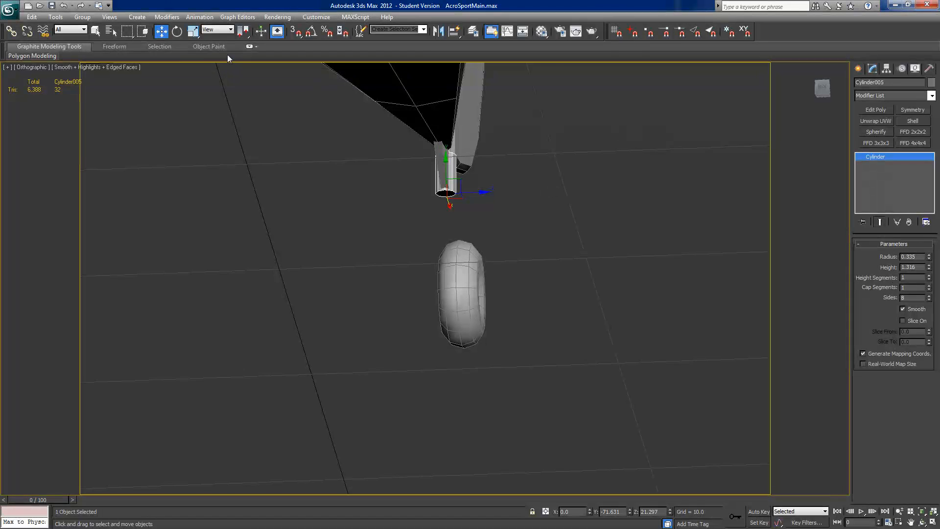
pyautogui.press('e')
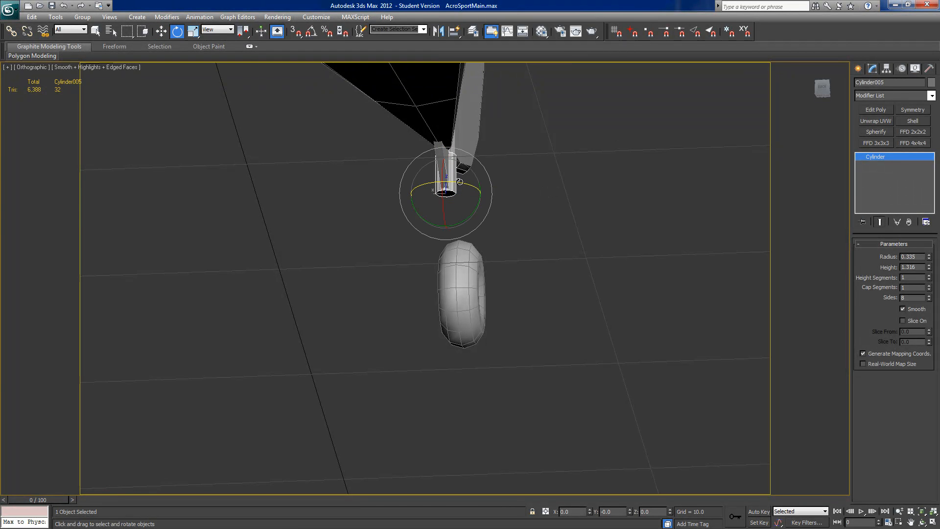
pyautogui.keyDown('alt'); pyautogui.moveTo(585, 154); pyautogui.dragTo(654, 99, button='middle'); pyautogui.keyUp('alt')
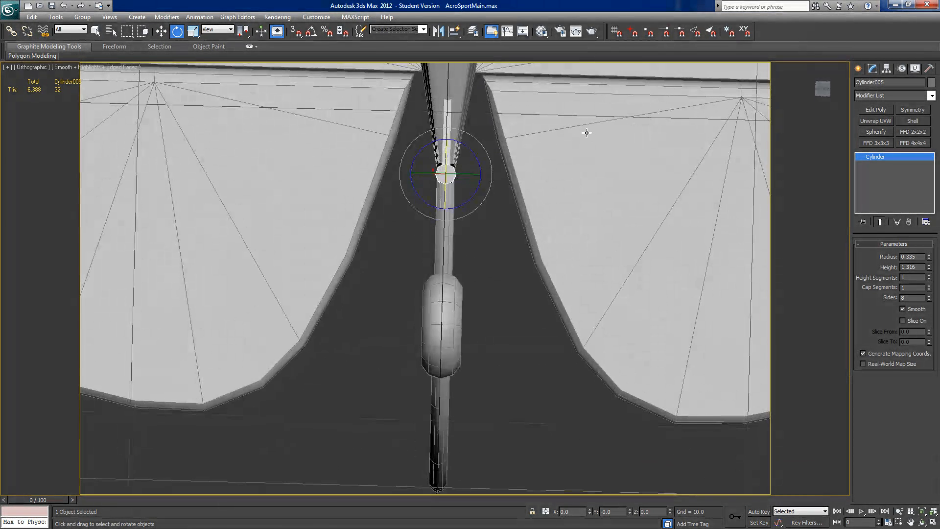
pyautogui.press('a')
pyautogui.moveTo(447, 140); pyautogui.dragTo(449, 139)
pyautogui.keyDown('alt'); pyautogui.moveTo(450, 139); pyautogui.dragTo(408, 297, button='middle'); pyautogui.keyUp('alt')
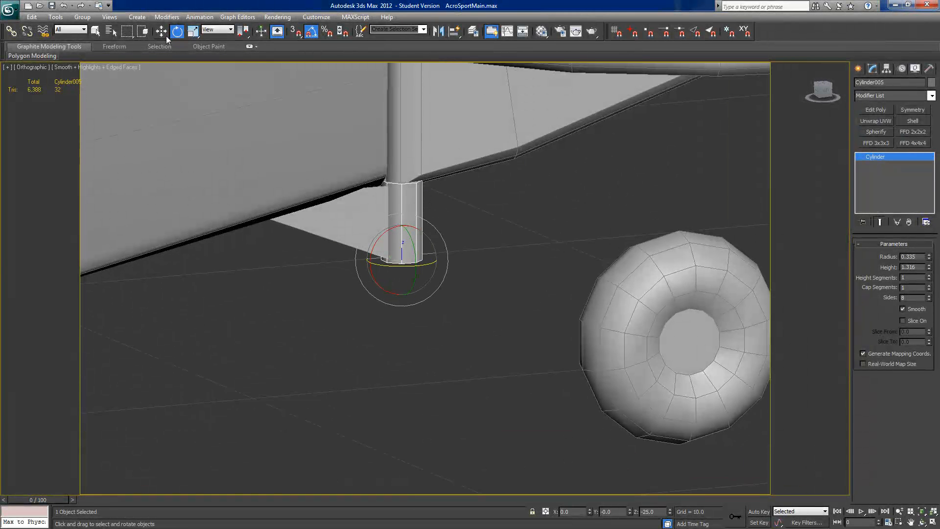
# Step: With angle snap off, rotate the cylinder another 2.61 degrees about Z so one flat side faces the wedge squarely
pyautogui.keyDown('alt'); pyautogui.moveTo(352, 225); pyautogui.dragTo(418, 157, button='middle'); pyautogui.keyUp('alt')
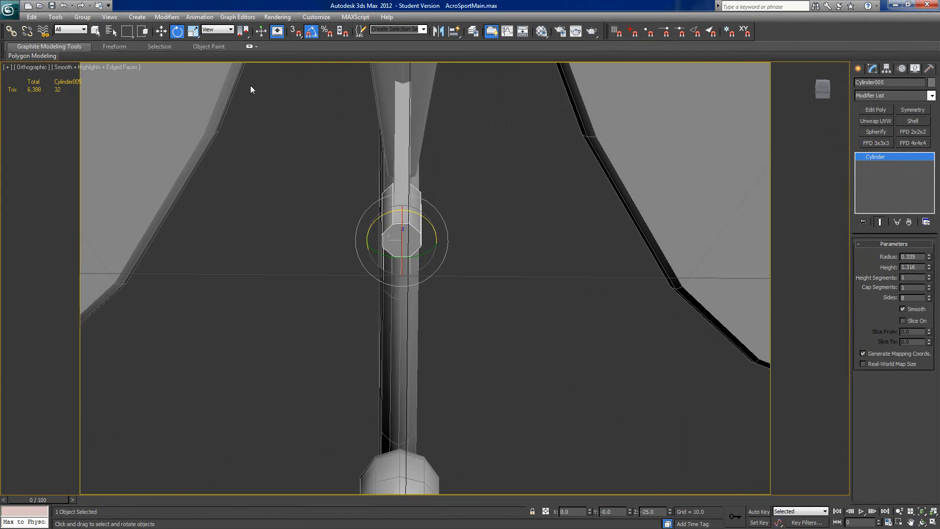
pyautogui.click(161, 31)
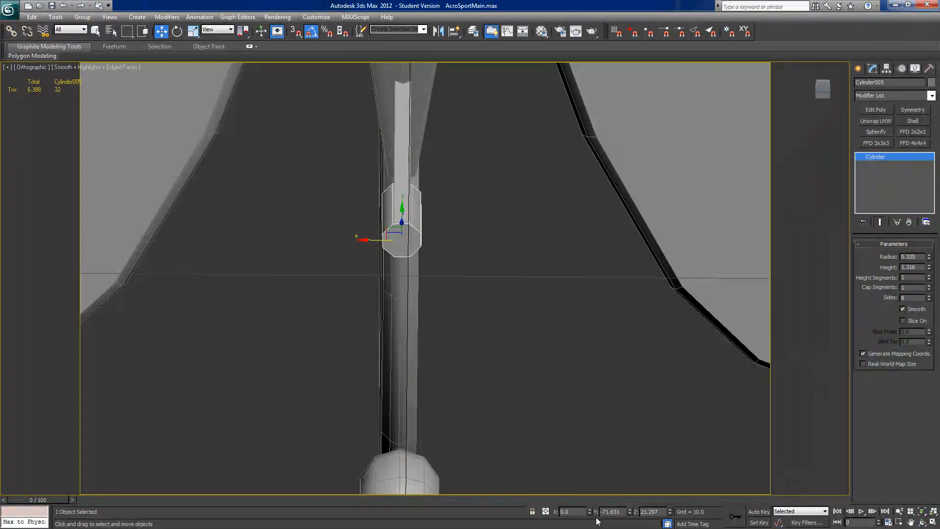
pyautogui.keyDown('alt'); pyautogui.moveTo(522, 389); pyautogui.dragTo(497, 364, button='middle'); pyautogui.keyUp('alt')
pyautogui.keyDown('alt'); pyautogui.moveTo(400, 138); pyautogui.dragTo(409, 108, button='middle'); pyautogui.keyUp('alt')
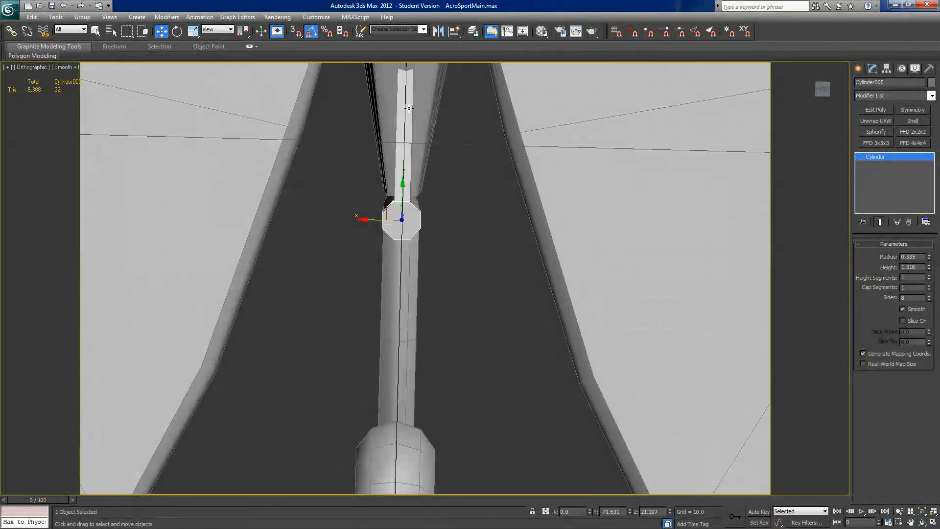
pyautogui.click(820, 89)
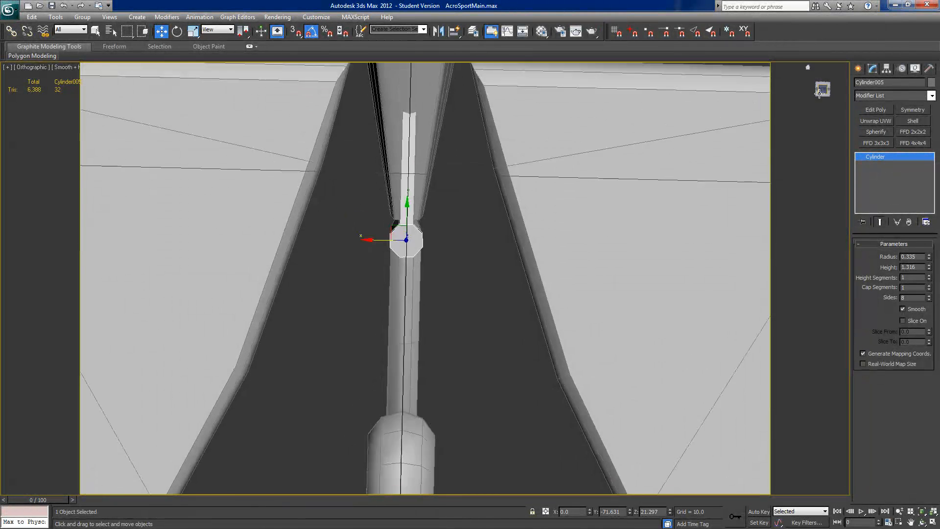
pyautogui.scroll(2, 543, 328)
pyautogui.scroll(5, 535, 331)
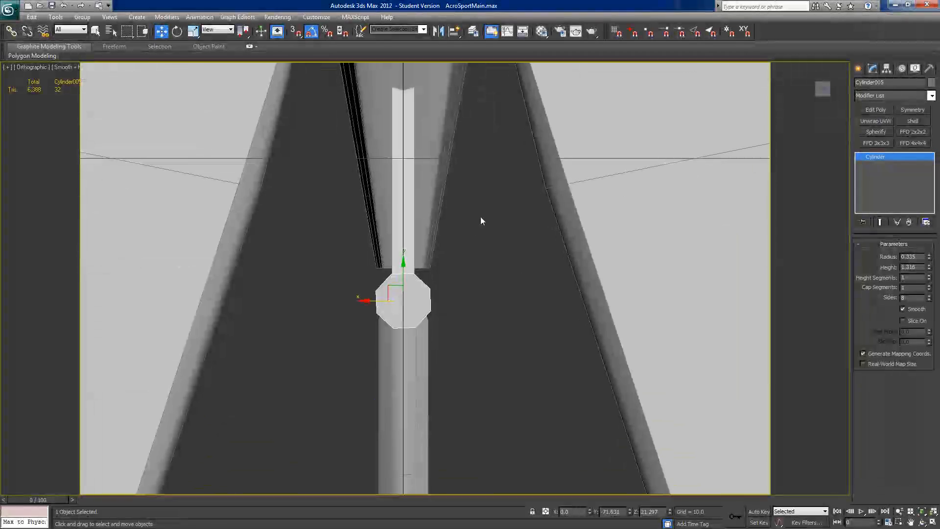
pyautogui.click(177, 31)
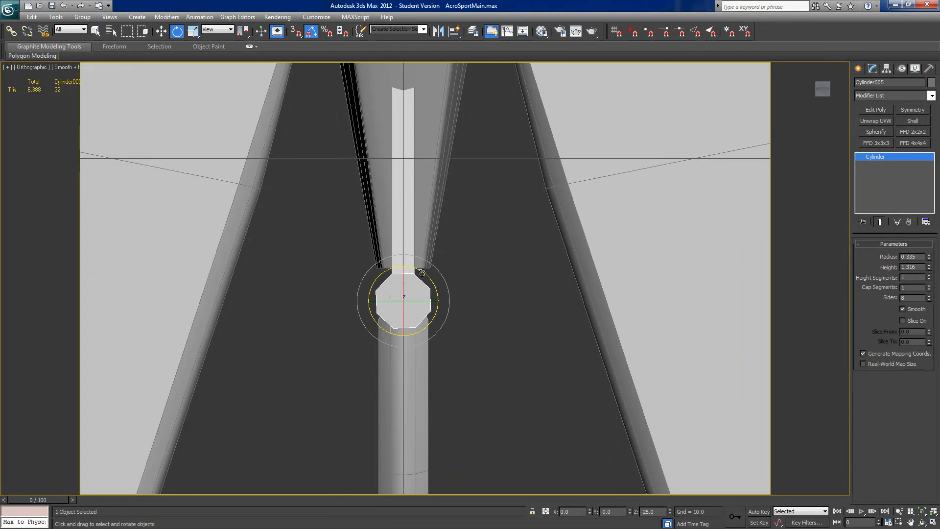
pyautogui.moveTo(423, 272); pyautogui.dragTo(422, 272)
pyautogui.press('a')
pyautogui.moveTo(422, 271); pyautogui.dragTo(424, 271)
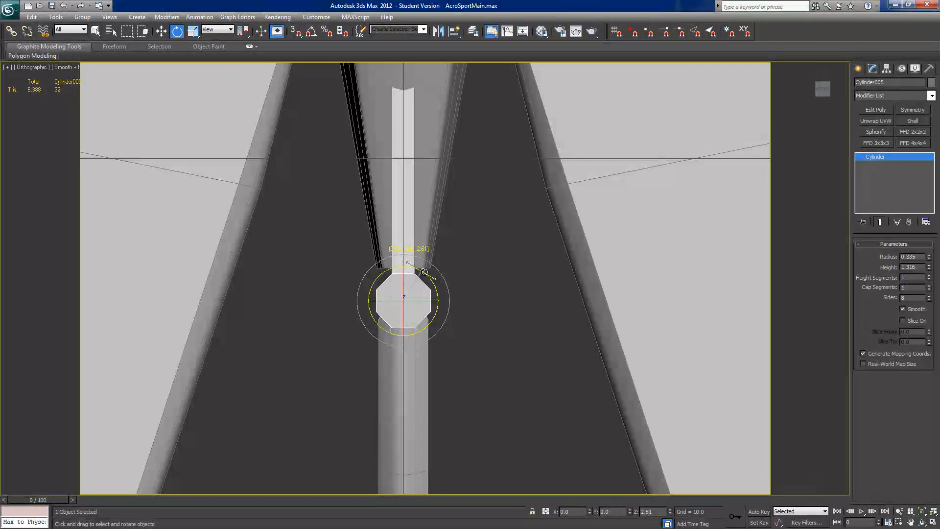
pyautogui.moveTo(424, 272); pyautogui.dragTo(425, 272)
pyautogui.keyDown('alt'); pyautogui.moveTo(503, 307); pyautogui.dragTo(424, 400, button='middle'); pyautogui.keyUp('alt')
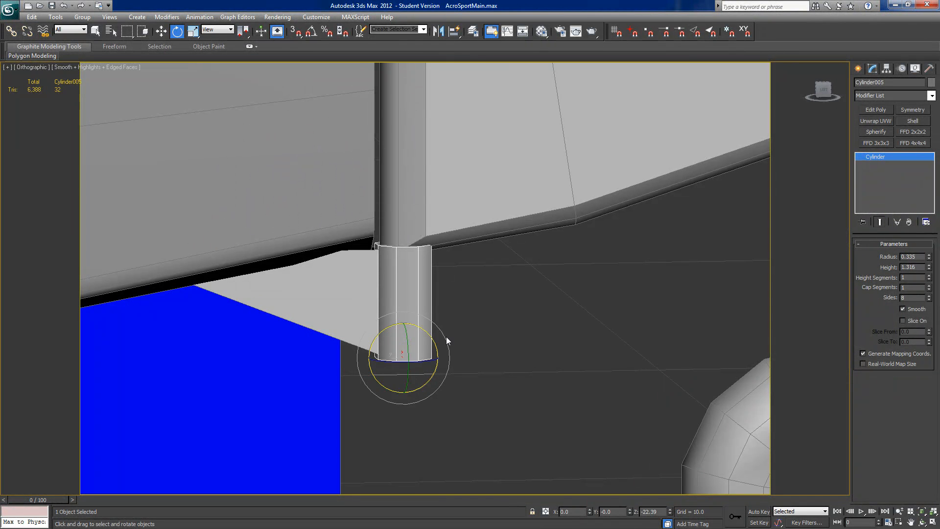
# Step: Attach the cylinder to the wedge-shaped bracket as one editable poly
pyautogui.click(338, 304)
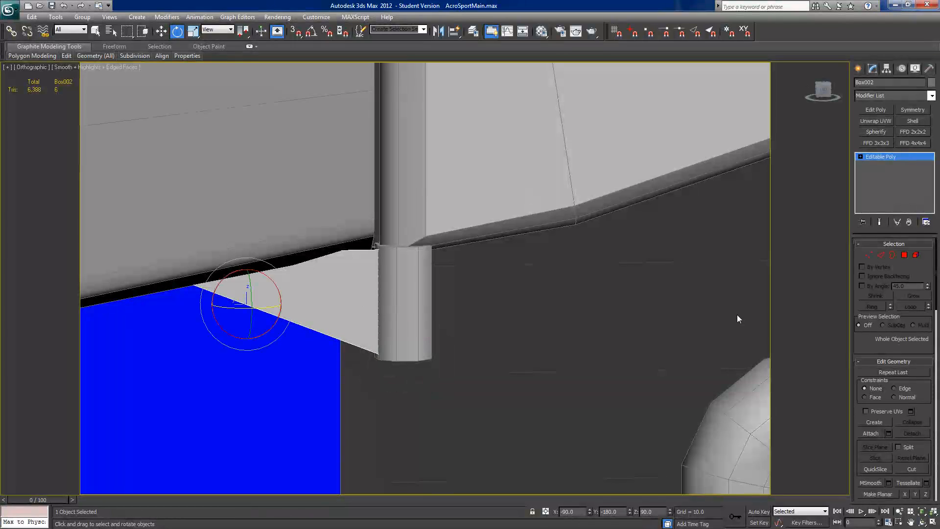
pyautogui.click(869, 433)
pyautogui.click(412, 297)
pyautogui.press('w')
# Step: In the left view, tilt the combined bracket about 10 degrees and position it over the plan's drawing beneath the fuselage tail
pyautogui.scroll(-2, 512, 336)
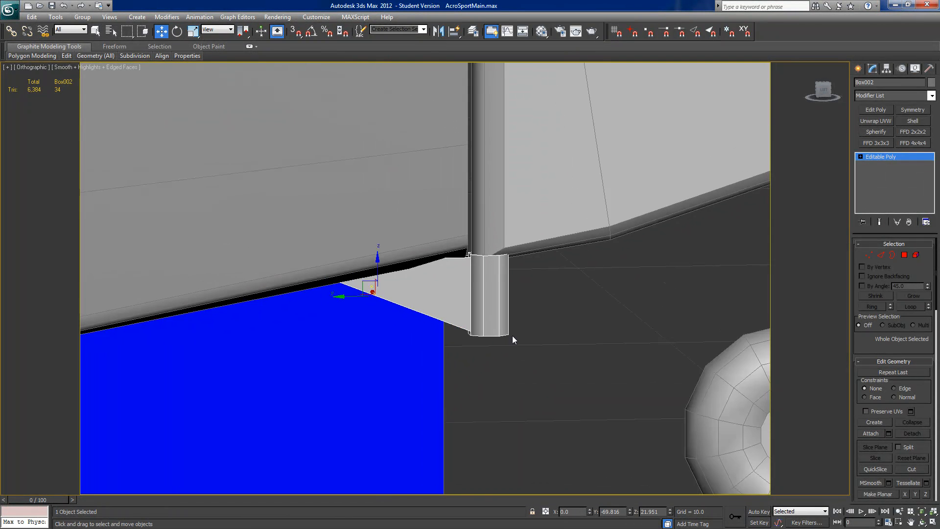
pyautogui.scroll(-2, 512, 336)
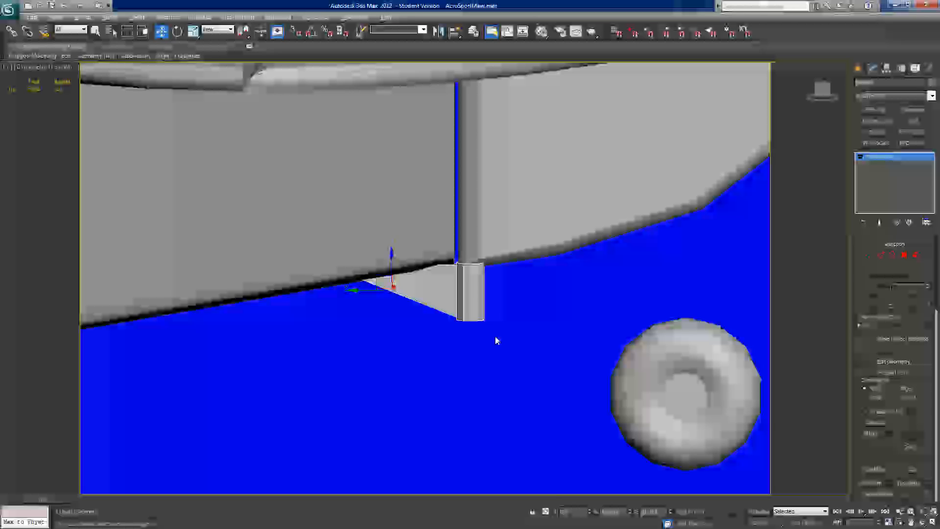
pyautogui.click(824, 89)
pyautogui.scroll(-3, 582, 331)
pyautogui.moveTo(581, 330); pyautogui.dragTo(524, 309, button='middle')
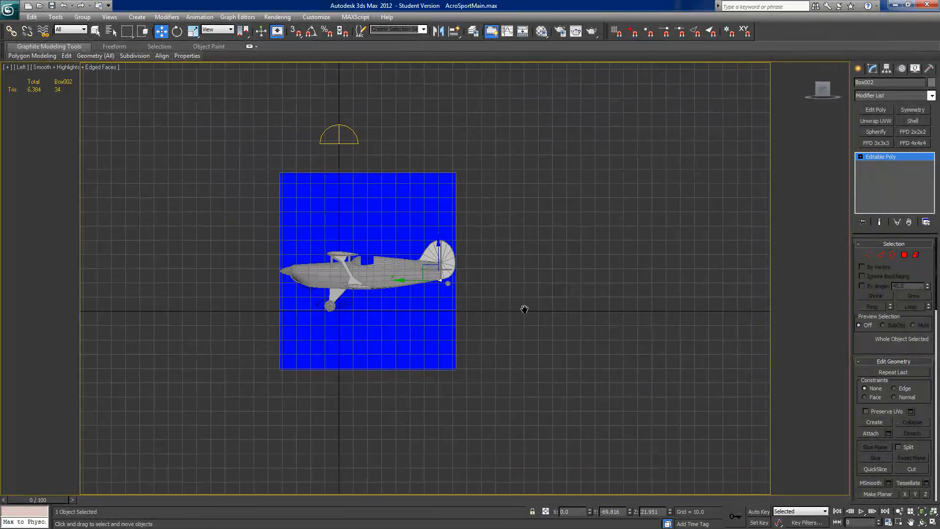
pyautogui.scroll(5, 538, 307)
pyautogui.scroll(6, 557, 299)
pyautogui.moveTo(640, 274); pyautogui.dragTo(307, 284, button='middle')
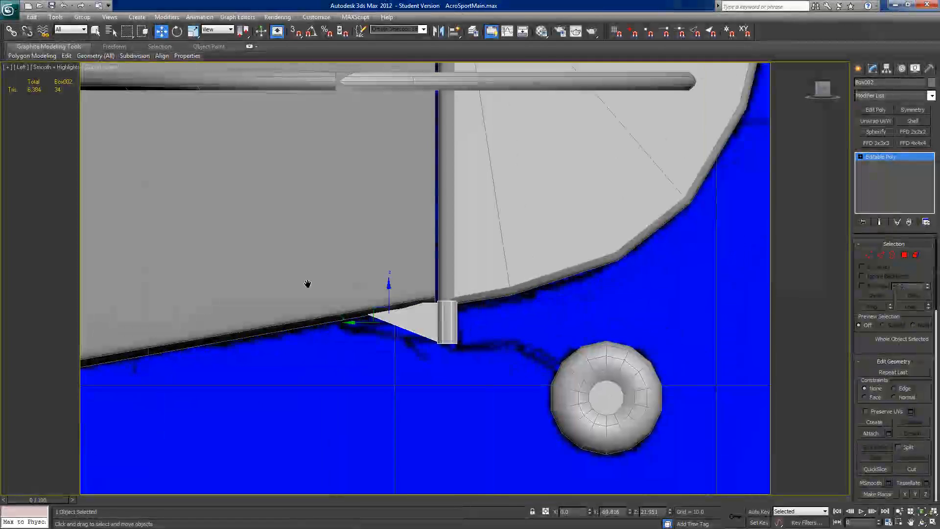
pyautogui.click(177, 31)
pyautogui.moveTo(420, 307); pyautogui.dragTo(410, 345)
pyautogui.press('w')
pyautogui.click(177, 32)
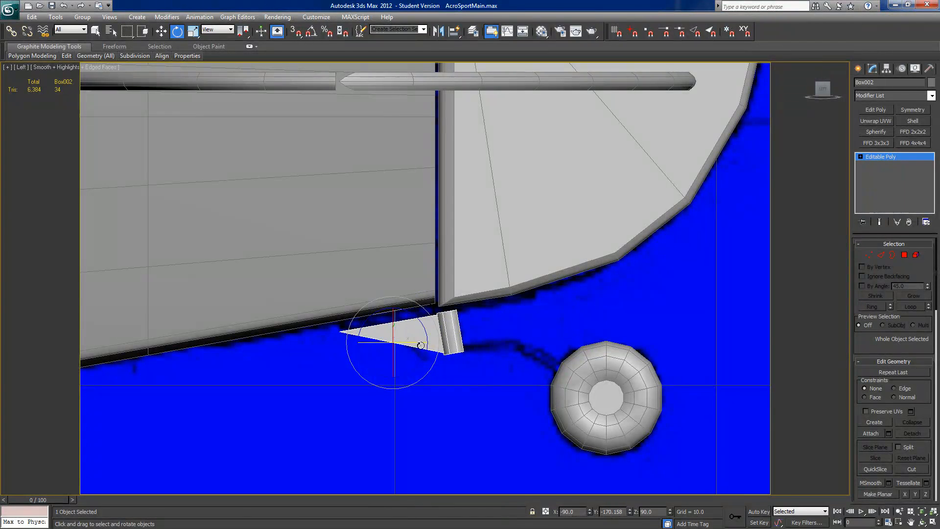
pyautogui.click(160, 34)
pyautogui.moveTo(429, 344)
pyautogui.mouseDown()
pyautogui.moveTo(410, 344)
pyautogui.moveTo(428, 344)
pyautogui.mouseUp()
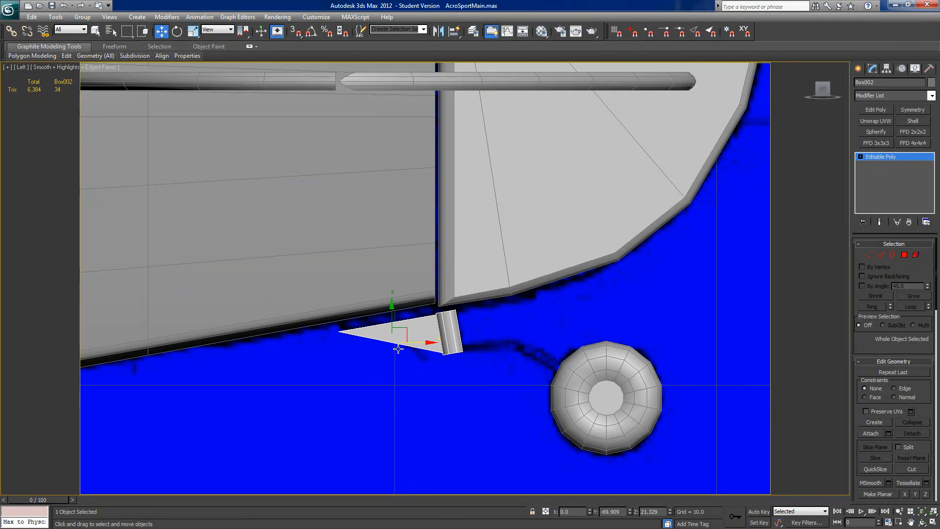
pyautogui.moveTo(392, 313)
pyautogui.mouseDown()
pyautogui.moveTo(391, 332)
pyautogui.moveTo(392, 320)
pyautogui.mouseUp()
# Step: Nudge the vertices at the wedge's front tip slightly toward the cylinder
pyautogui.click(869, 254)
pyautogui.moveTo(329, 357); pyautogui.dragTo(366, 321)
pyautogui.moveTo(480, 341); pyautogui.dragTo(482, 340)
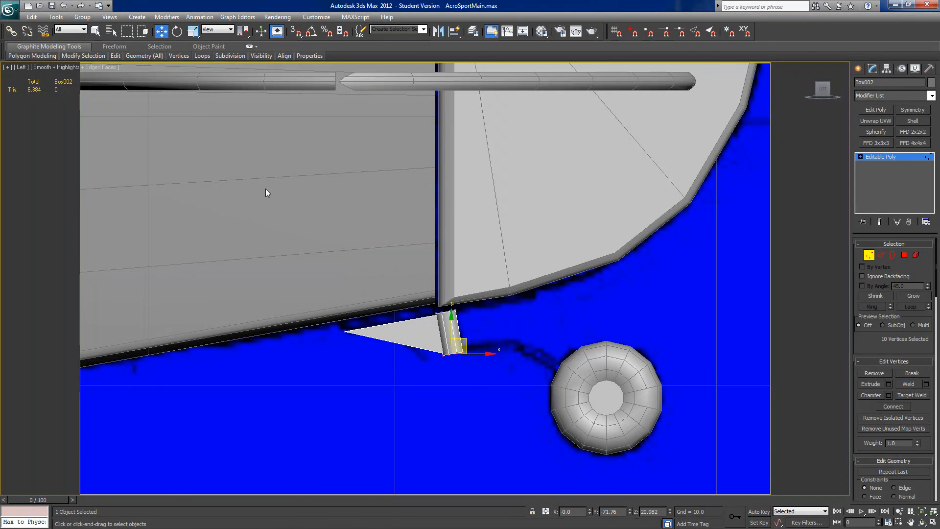
# Step: Using the Local coordinate system, shorten the cylinder by moving its bottom polygon about 0.331 inward along its axis
pyautogui.click(219, 30)
pyautogui.click(211, 68)
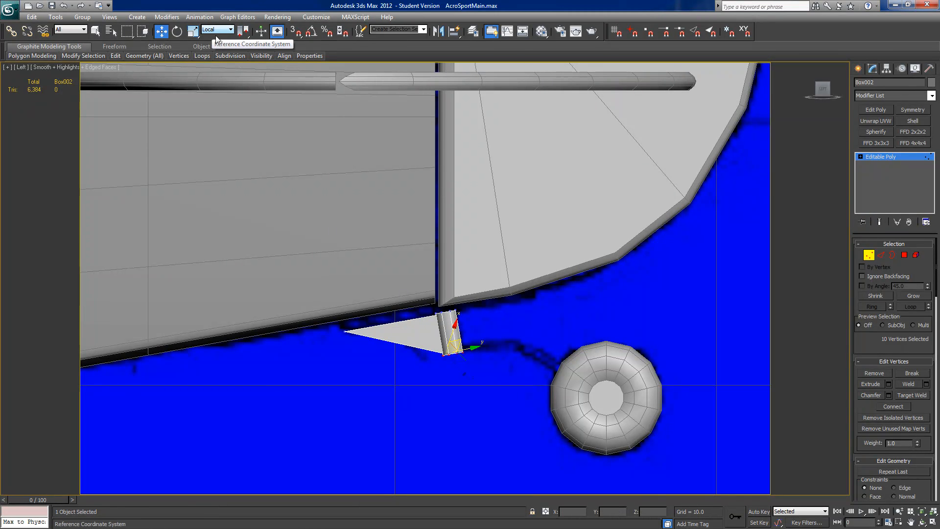
pyautogui.click(904, 255)
pyautogui.moveTo(441, 389); pyautogui.dragTo(473, 350)
pyautogui.moveTo(459, 384)
pyautogui.mouseDown()
pyautogui.moveTo(450, 362)
pyautogui.moveTo(454, 374)
pyautogui.mouseUp()
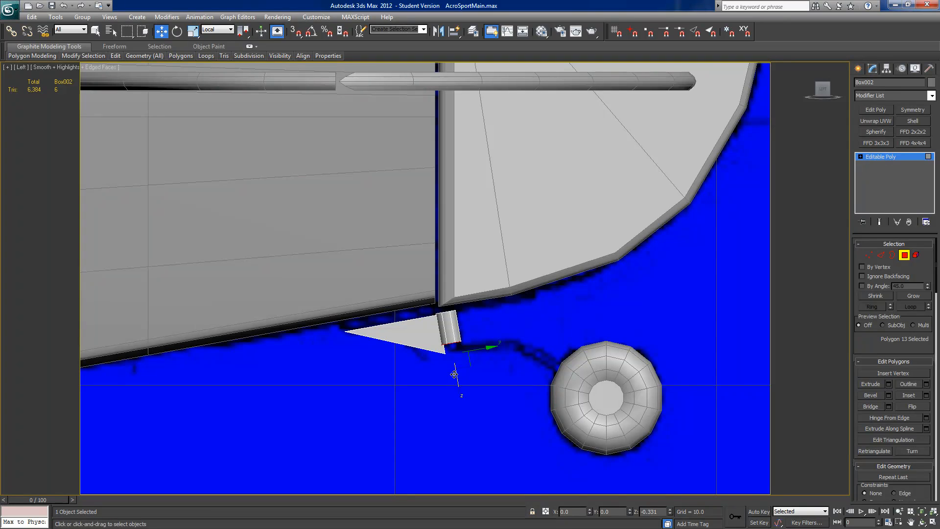
# Step: With the Edge constraint and View coordinates, slide the wedge's two lower rear vertices up to match the cylinder's bottom
pyautogui.keyDown('ctrl'); pyautogui.click(868, 254); pyautogui.keyUp('ctrl')
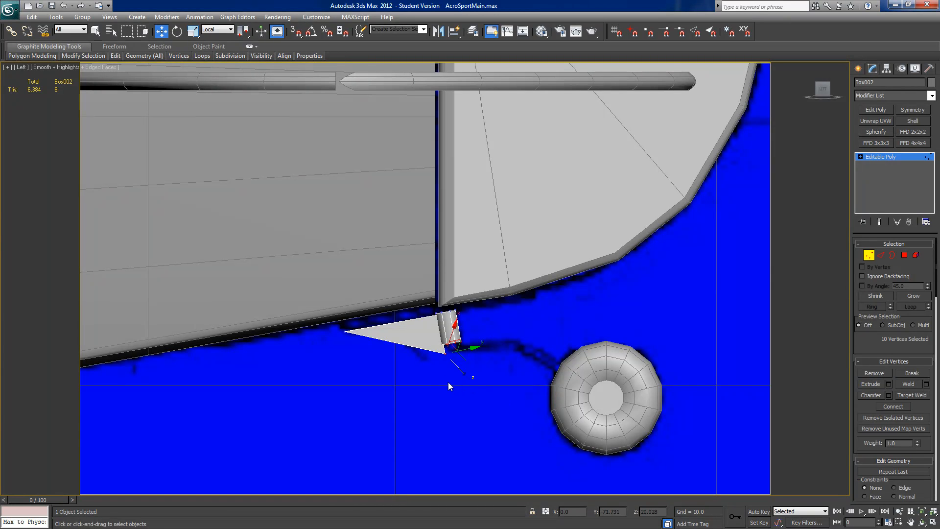
pyautogui.moveTo(451, 362); pyautogui.dragTo(466, 344)
pyautogui.click(894, 487)
pyautogui.click(217, 30)
pyautogui.click(211, 39)
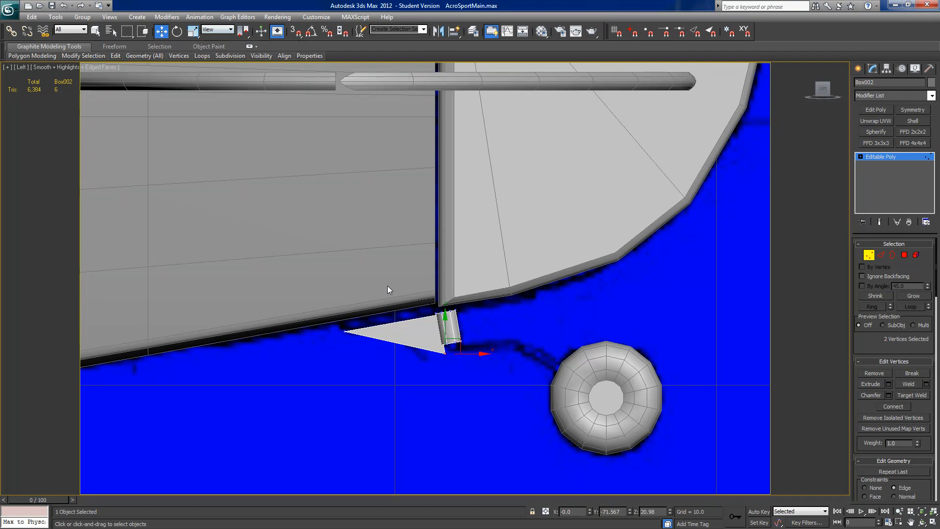
pyautogui.moveTo(444, 321); pyautogui.dragTo(442, 307)
pyautogui.keyDown('alt'); pyautogui.moveTo(441, 307); pyautogui.dragTo(444, 318, button='middle'); pyautogui.keyUp('alt')
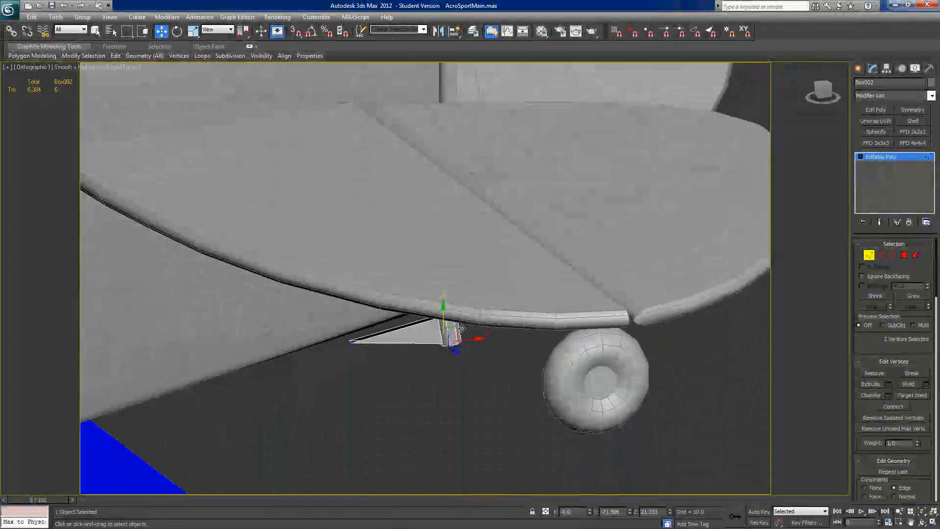
# Step: Select the open border around the wedge's top
pyautogui.click(892, 255)
pyautogui.scroll(3, 457, 411)
pyautogui.click(446, 327)
pyautogui.keyDown('alt'); pyautogui.moveTo(445, 326); pyautogui.dragTo(439, 315, button='middle'); pyautogui.keyUp('alt')
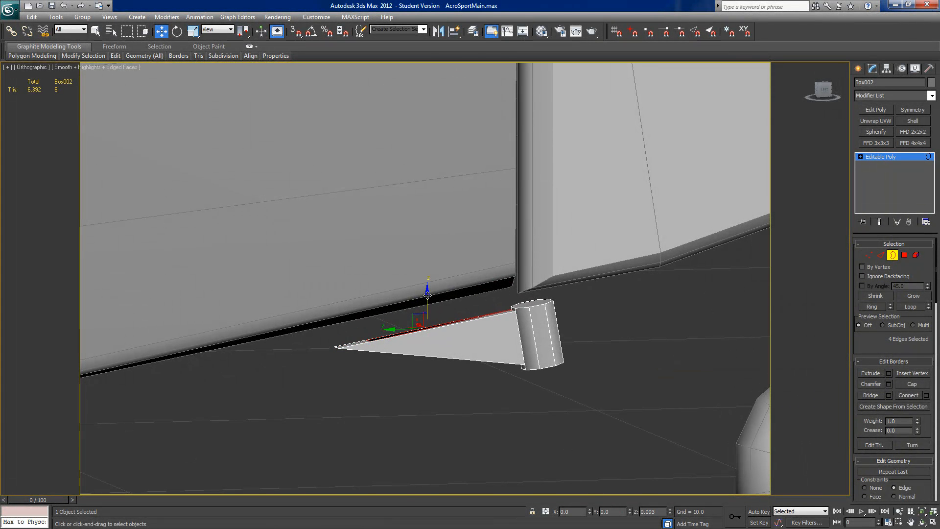
pyautogui.keyDown('shift'); pyautogui.rightClick(427, 294); pyautogui.keyUp('shift')
pyautogui.click(543, 396)
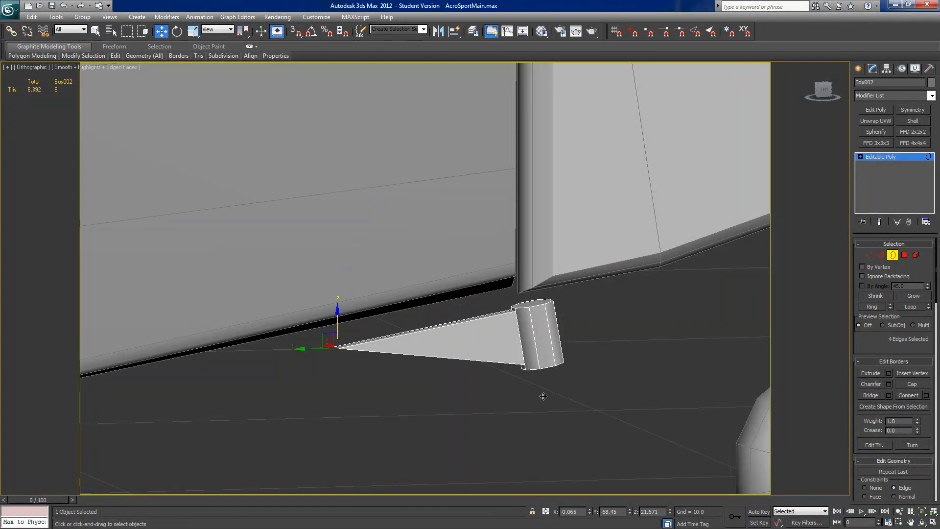
pyautogui.hotkey('ctrl', 'z')
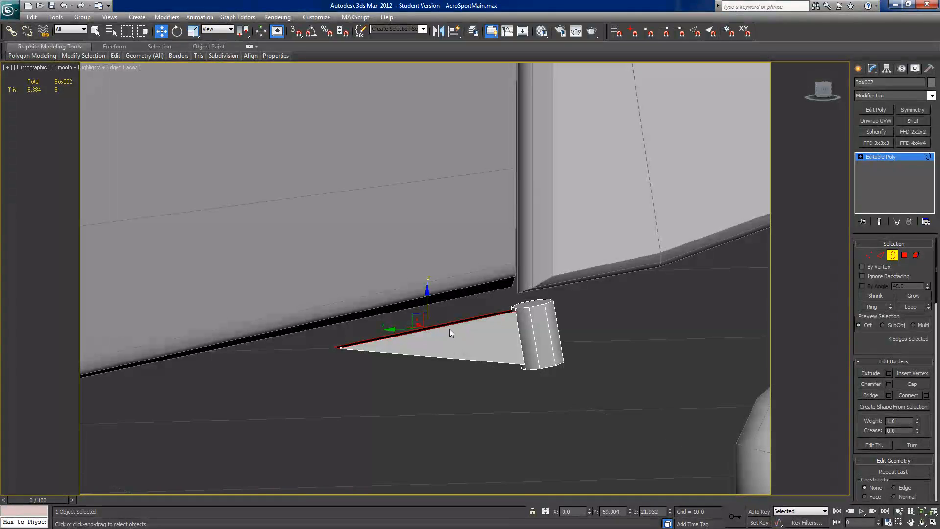
# Step: Extrude the wedge's open top border straight up to the fuselage underside and switch to vertex editing
pyautogui.keyDown('shift'); pyautogui.moveTo(427, 296); pyautogui.dragTo(423, 267); pyautogui.keyUp('shift')
pyautogui.keyDown('alt'); pyautogui.moveTo(482, 307); pyautogui.dragTo(451, 301, button='middle'); pyautogui.keyUp('alt')
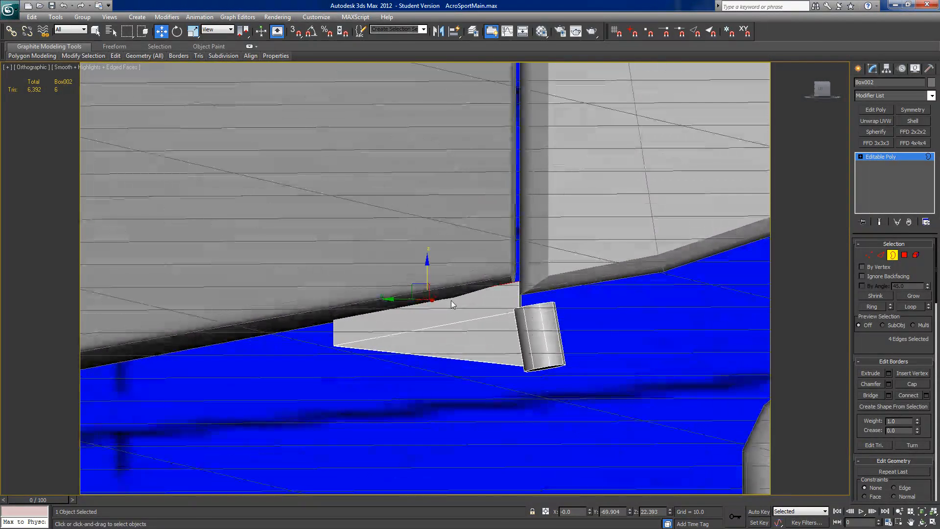
pyautogui.click(868, 254)
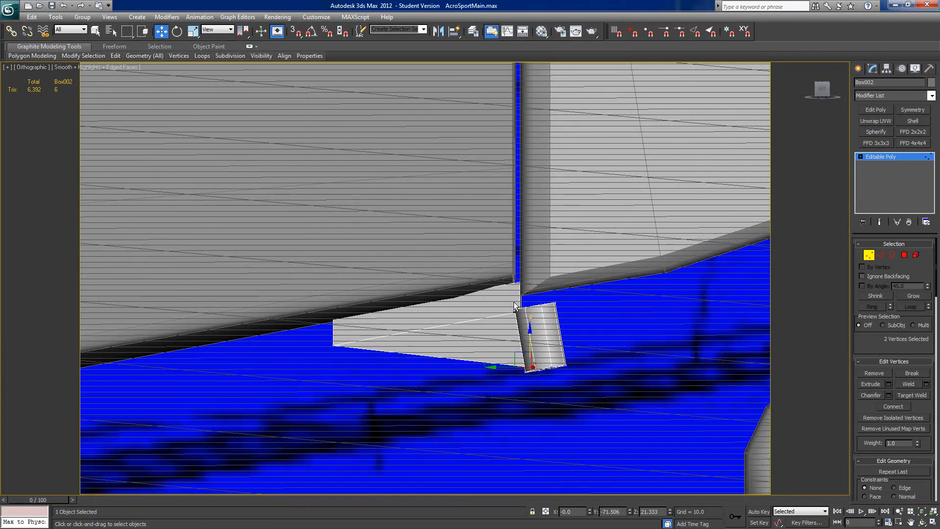
# Step: With the Edge constraint, slide the wedge's upper rear vertices forward, then shift its upper front vertices slightly forward along the fuselage underside
pyautogui.keyDown('alt'); pyautogui.moveTo(514, 306); pyautogui.dragTo(522, 300, button='middle'); pyautogui.keyUp('alt')
pyautogui.moveTo(526, 275); pyautogui.dragTo(513, 286)
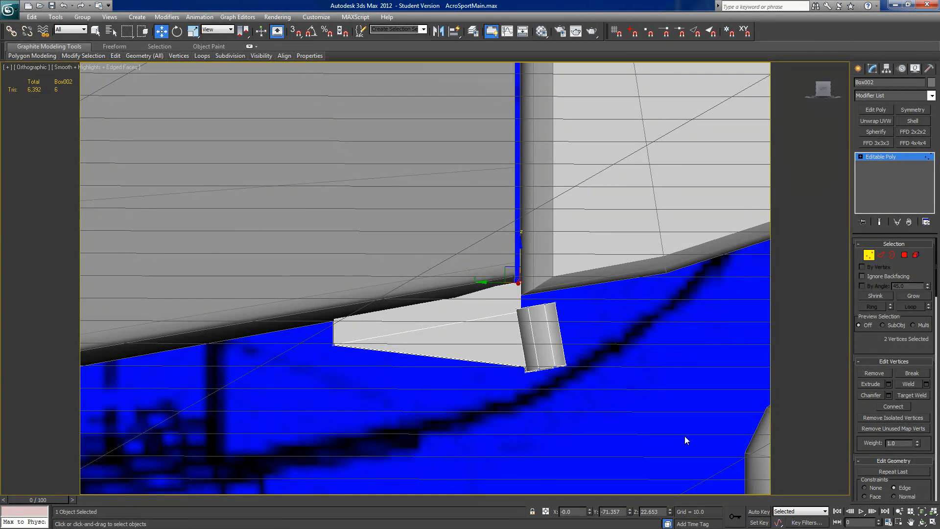
pyautogui.moveTo(487, 282); pyautogui.dragTo(482, 282)
pyautogui.moveTo(351, 300); pyautogui.dragTo(313, 331)
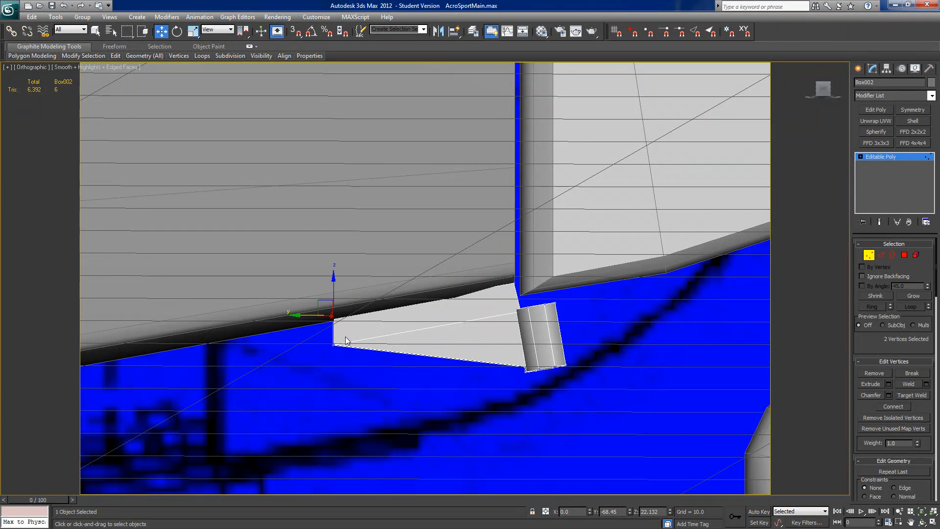
pyautogui.moveTo(314, 300); pyautogui.dragTo(313, 301)
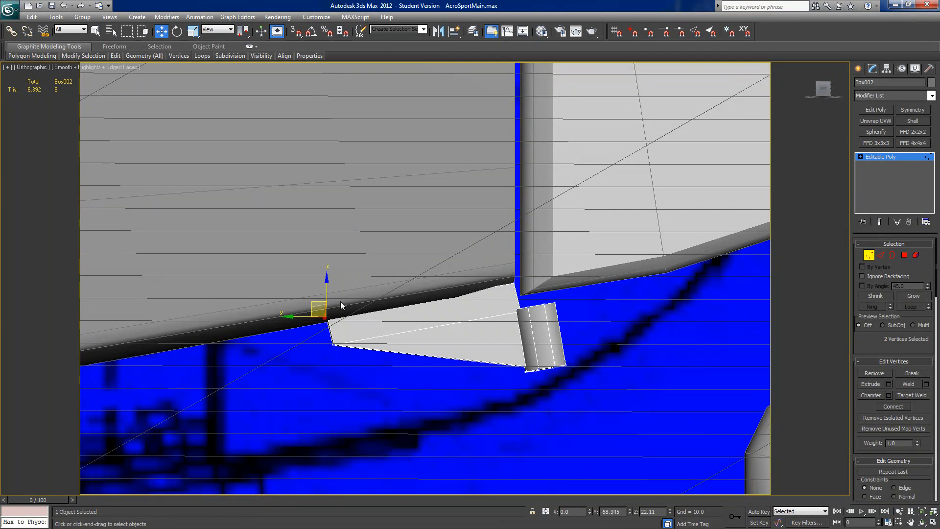
# Step: Examine the bracket's fit beneath the rear fuselage from an angle and in the Left view against the plan
pyautogui.scroll(-5, 372, 304)
pyautogui.moveTo(425, 321)
pyautogui.keyDown('alt'); pyautogui.mouseDown(button='middle')
pyautogui.moveTo(404, 312)
pyautogui.moveTo(422, 318)
pyautogui.moveTo(412, 311)
pyautogui.mouseUp(button='middle'); pyautogui.keyUp('alt')
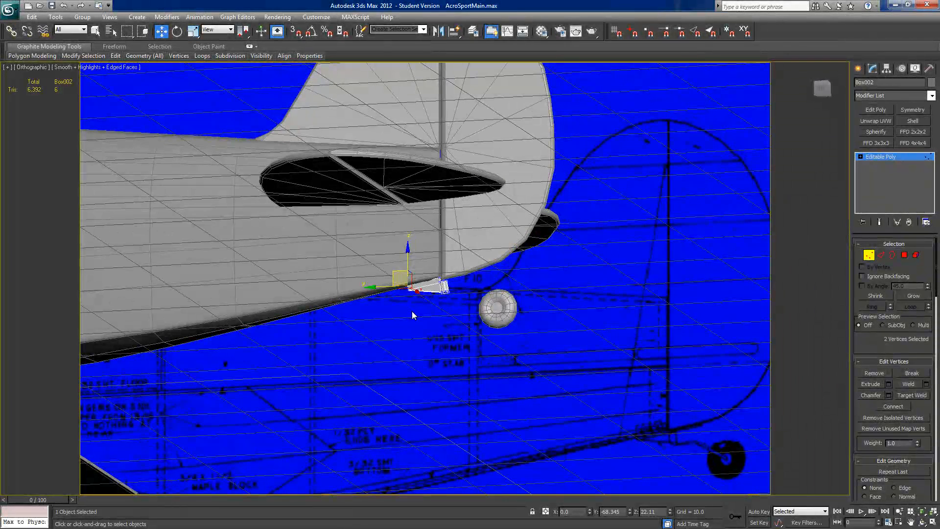
pyautogui.keyDown('alt'); pyautogui.moveTo(412, 312); pyautogui.dragTo(410, 314, button='middle'); pyautogui.keyUp('alt')
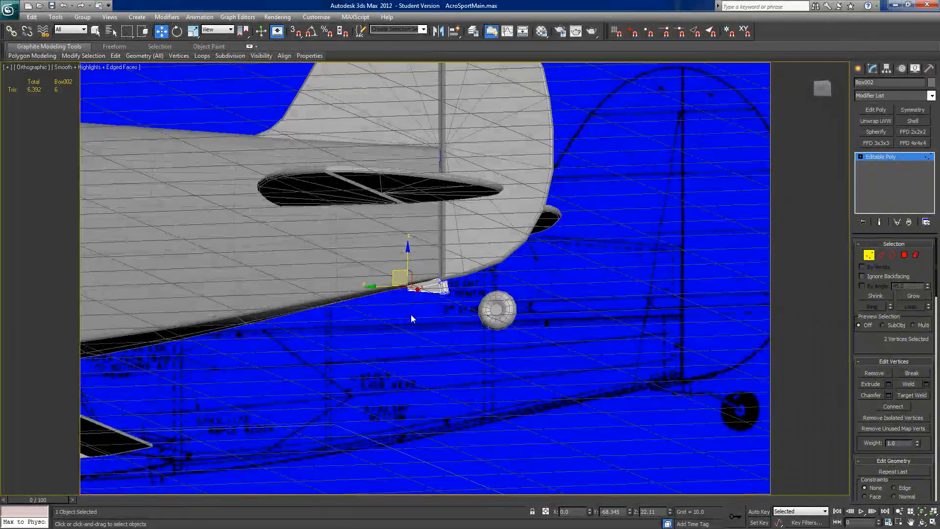
pyautogui.click(823, 90)
pyautogui.scroll(8, 448, 306)
pyautogui.moveTo(589, 324); pyautogui.dragTo(370, 338, button='middle')
pyautogui.moveTo(537, 346); pyautogui.dragTo(465, 346, button='middle')
pyautogui.scroll(6, 433, 338)
pyautogui.scroll(2, 465, 346)
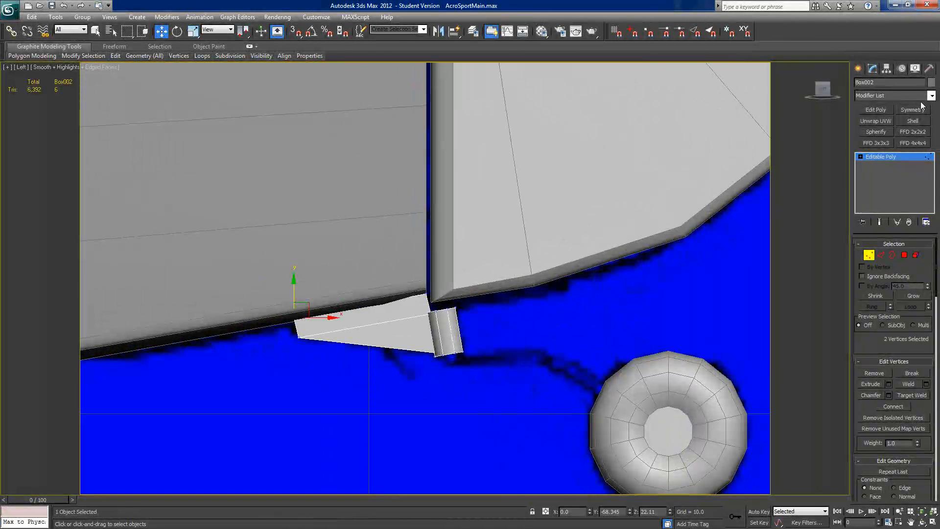
# Step: Draw a Line spline from the rudder's underside forward, down through the pivot cylinder, and back along the plan's strut to the tail wheel's centre
pyautogui.click(867, 255)
pyautogui.click(858, 69)
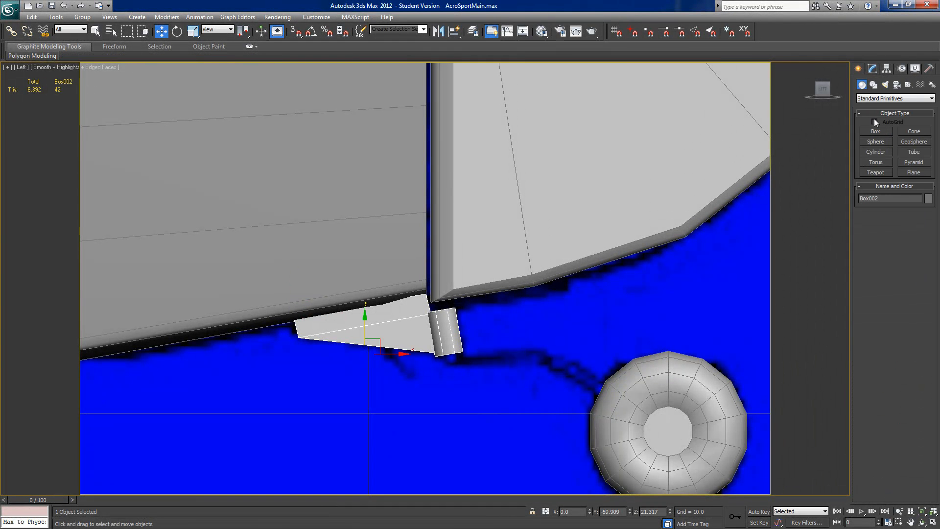
pyautogui.click(873, 85)
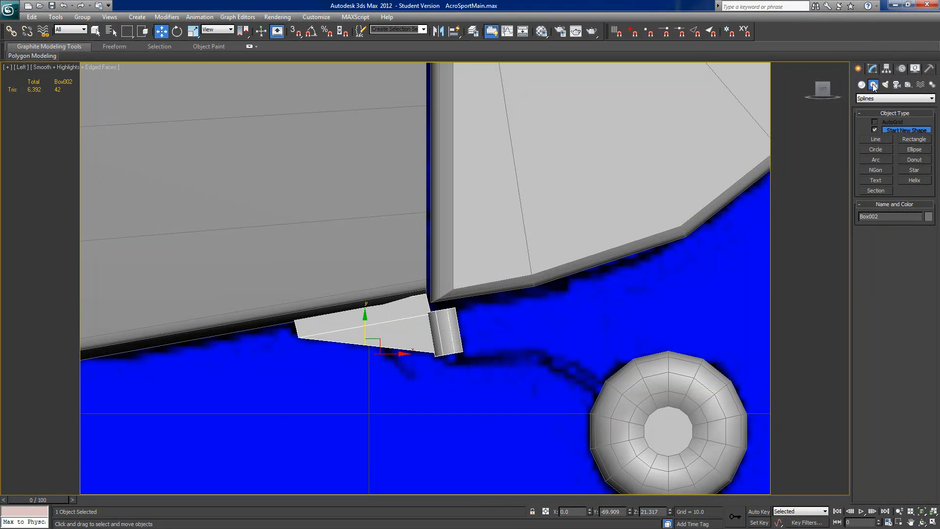
pyautogui.click(880, 140)
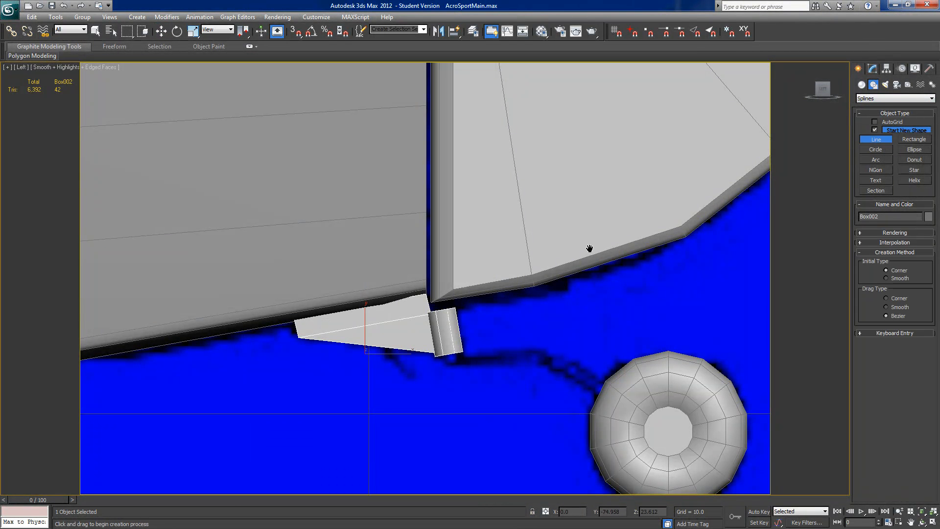
pyautogui.moveTo(589, 249); pyautogui.dragTo(553, 251, button='middle')
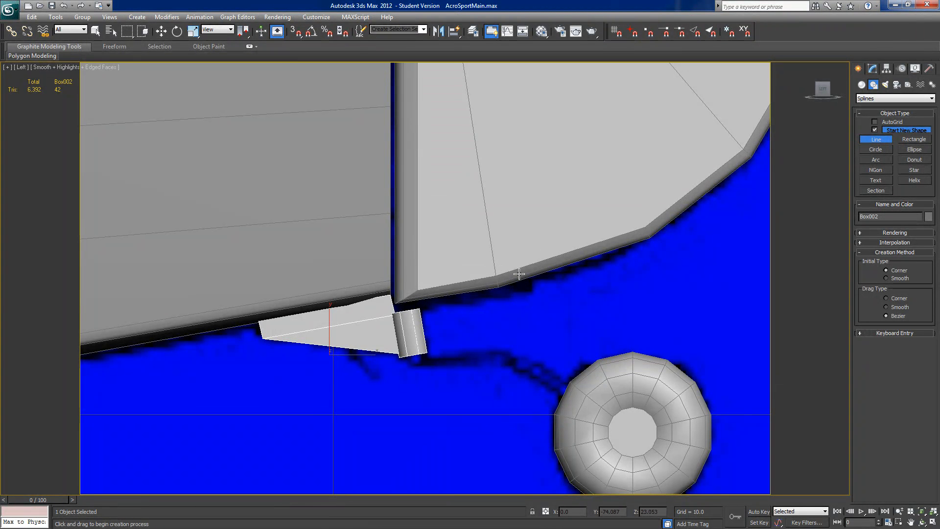
pyautogui.click(513, 257)
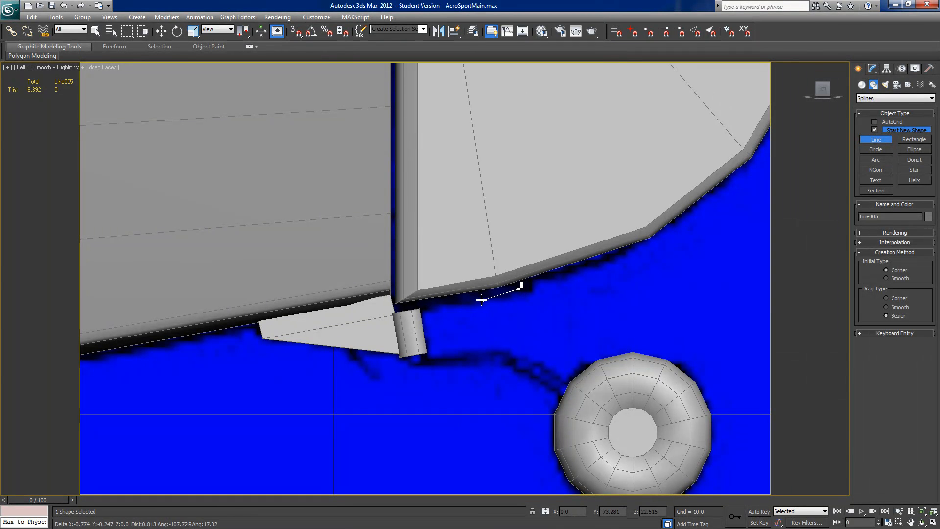
pyautogui.click(496, 292)
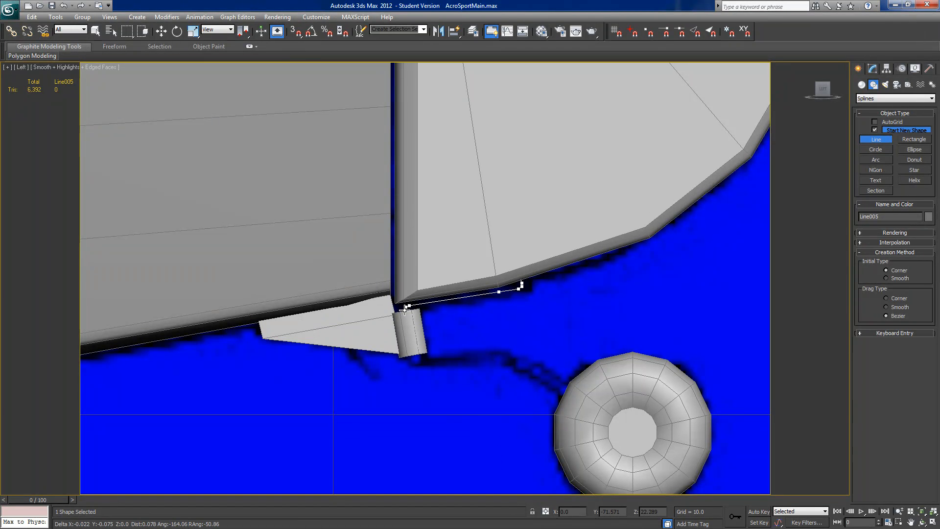
pyautogui.click(424, 362)
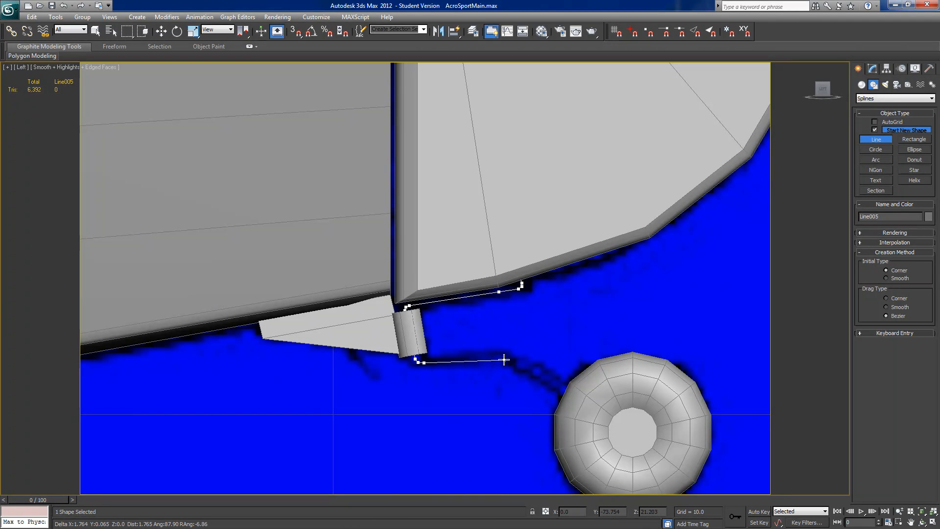
pyautogui.click(504, 360)
pyautogui.click(513, 360)
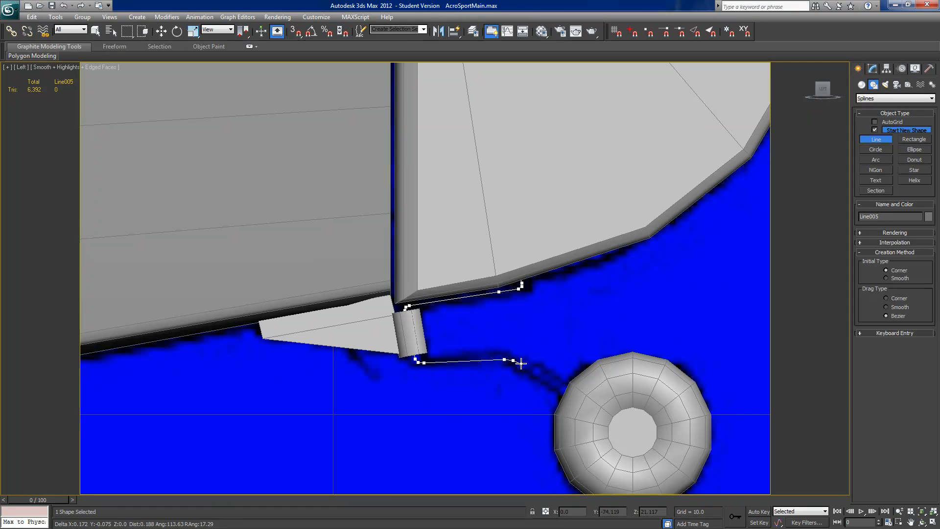
pyautogui.click(520, 363)
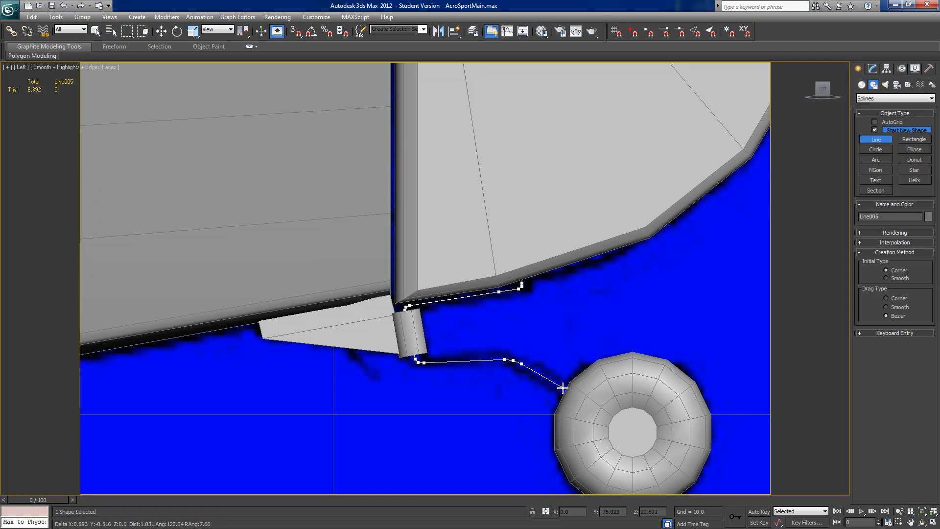
pyautogui.click(632, 433)
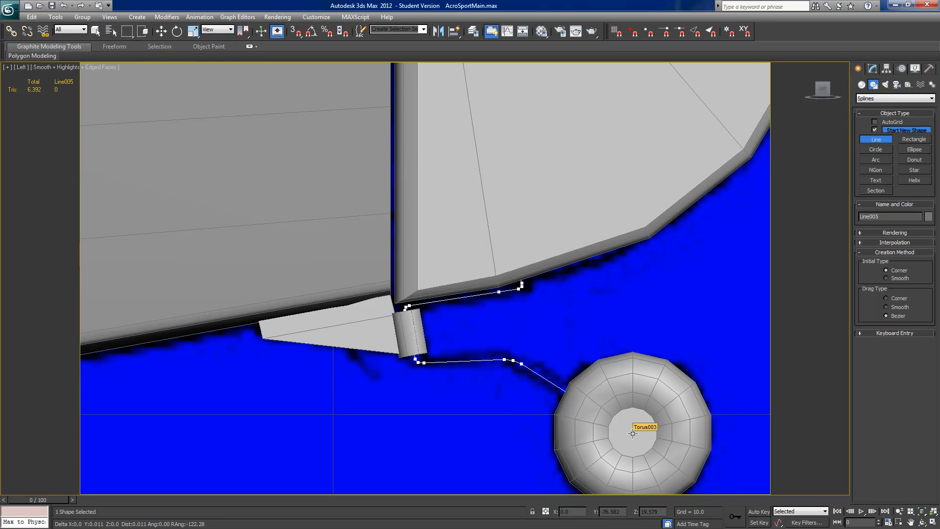
pyautogui.rightClick(632, 433)
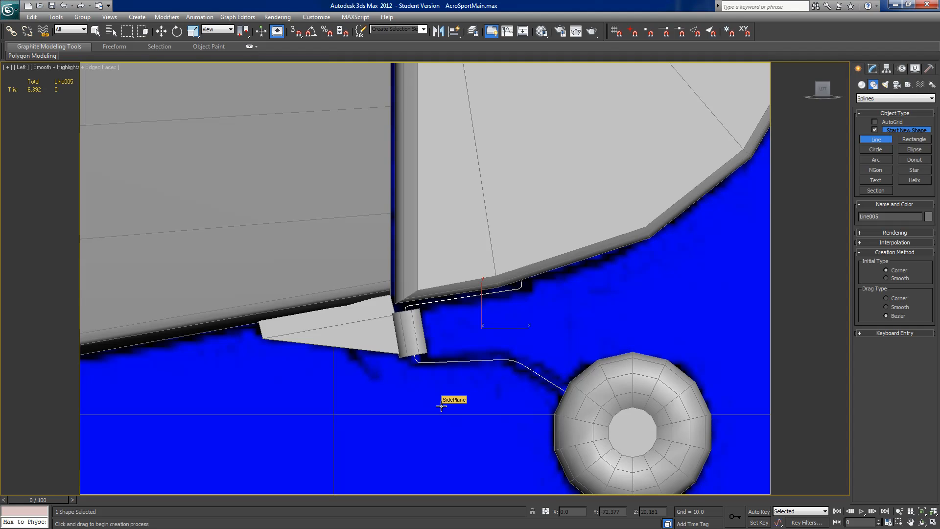
# Step: Enable the strut line's rendering in the viewport as a radial tube with thickness 0.15 and 8 sides
pyautogui.moveTo(440, 401); pyautogui.dragTo(402, 391, button='middle')
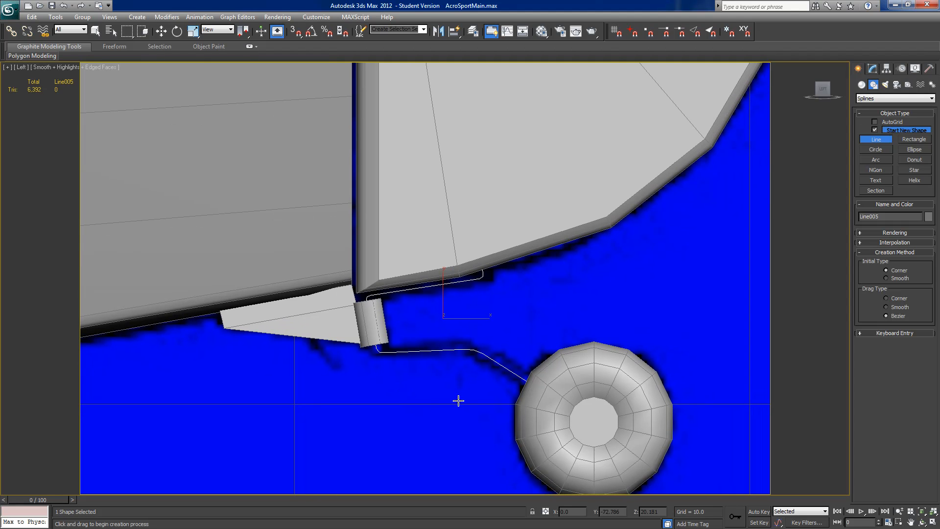
pyautogui.click(873, 71)
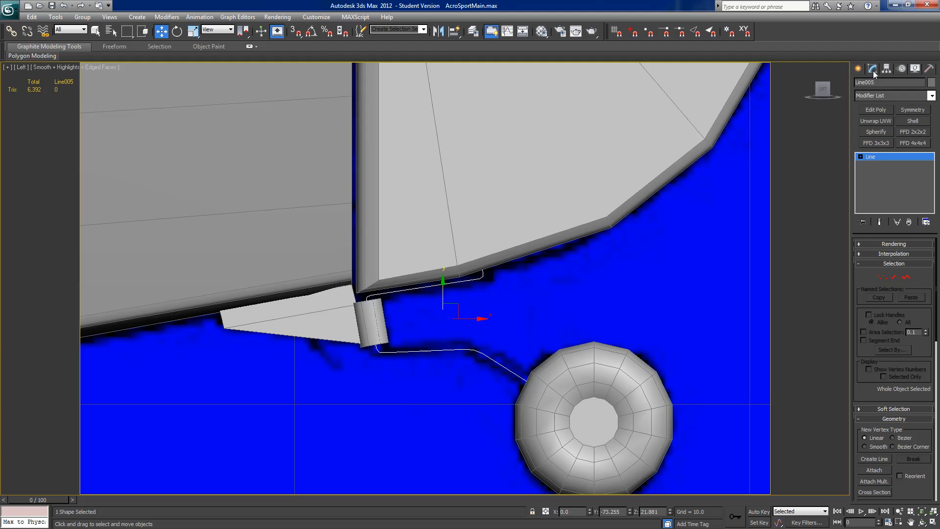
pyautogui.click(872, 244)
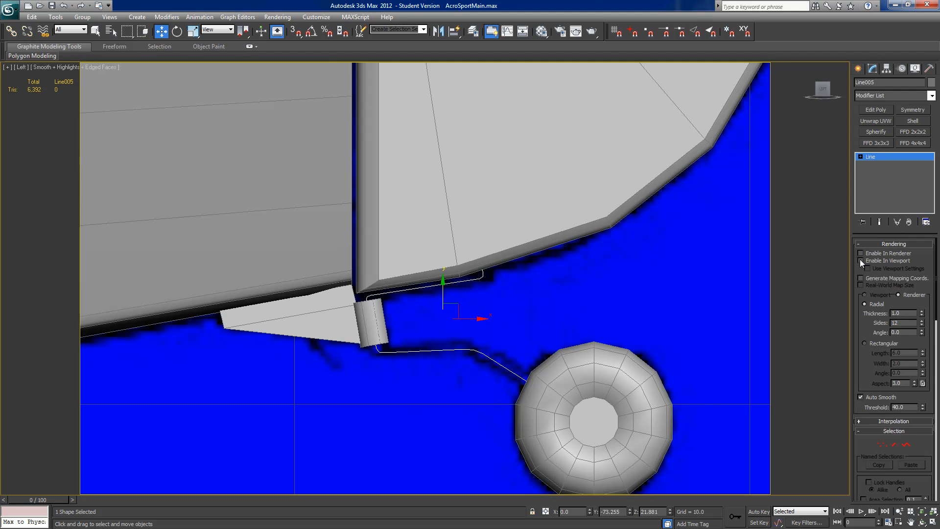
pyautogui.click(860, 260)
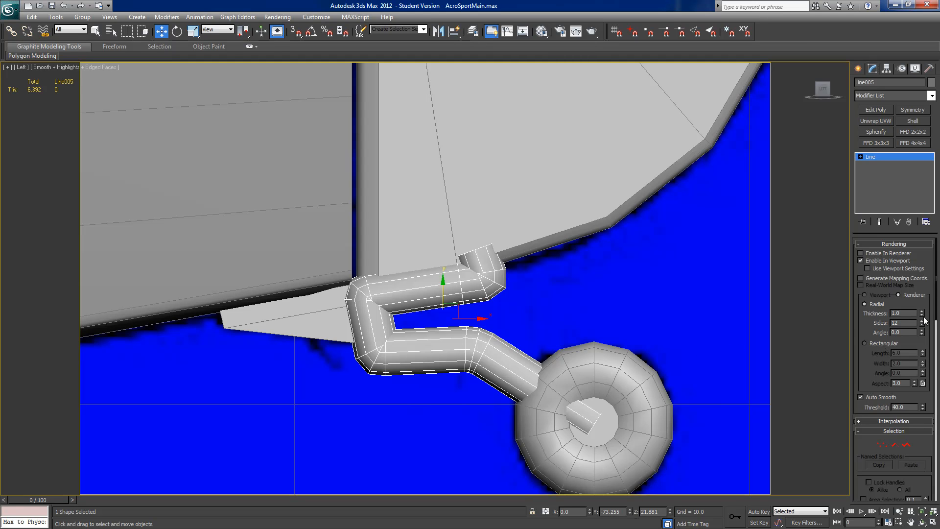
pyautogui.moveTo(922, 314); pyautogui.dragTo(930, 357)
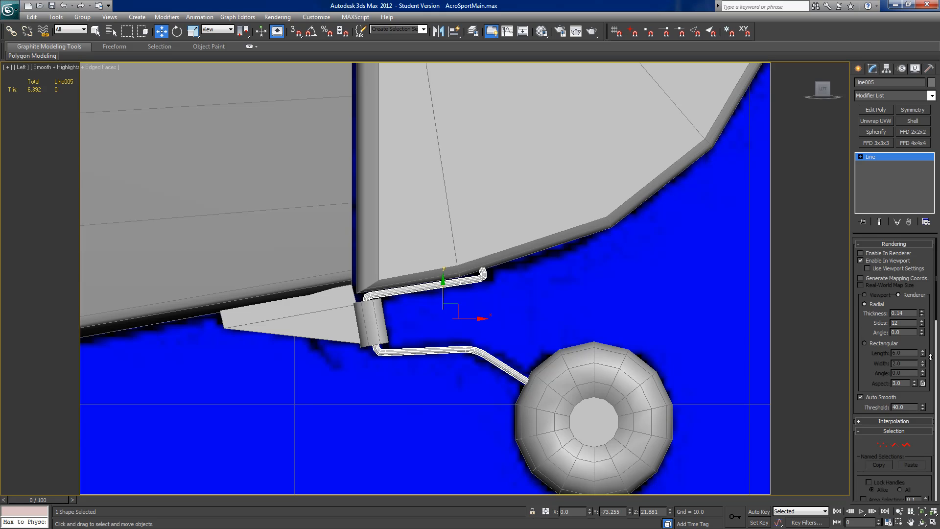
pyautogui.moveTo(931, 357); pyautogui.dragTo(930, 356)
pyautogui.moveTo(585, 352); pyautogui.dragTo(638, 314, button='middle')
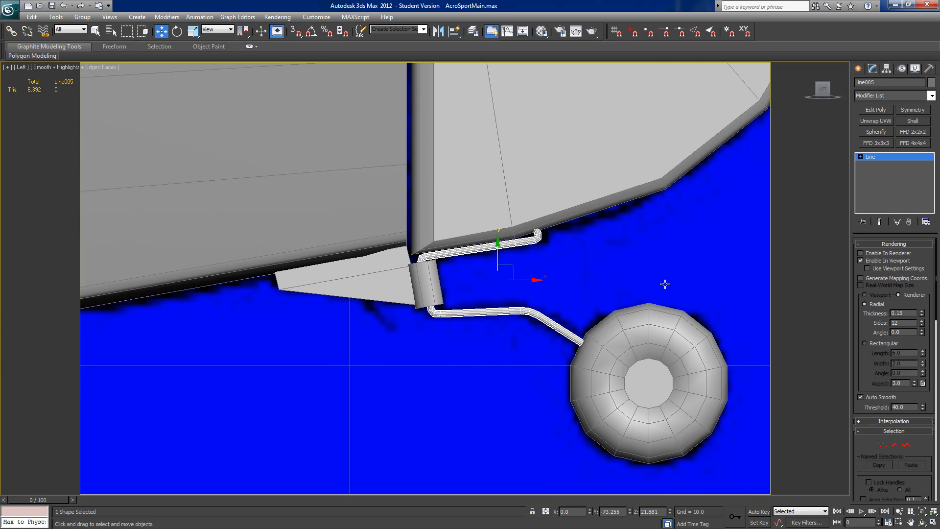
pyautogui.scroll(4, 641, 288)
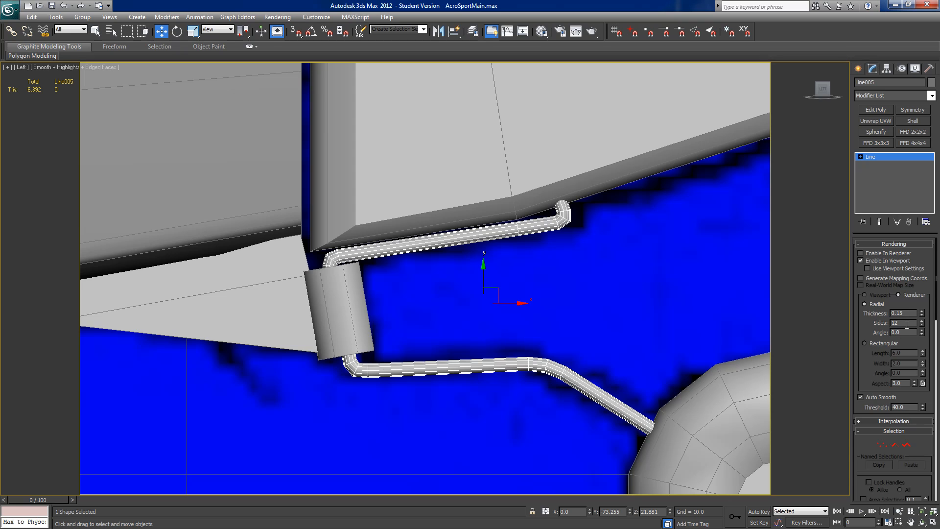
pyautogui.write('8')
pyautogui.press('Return')
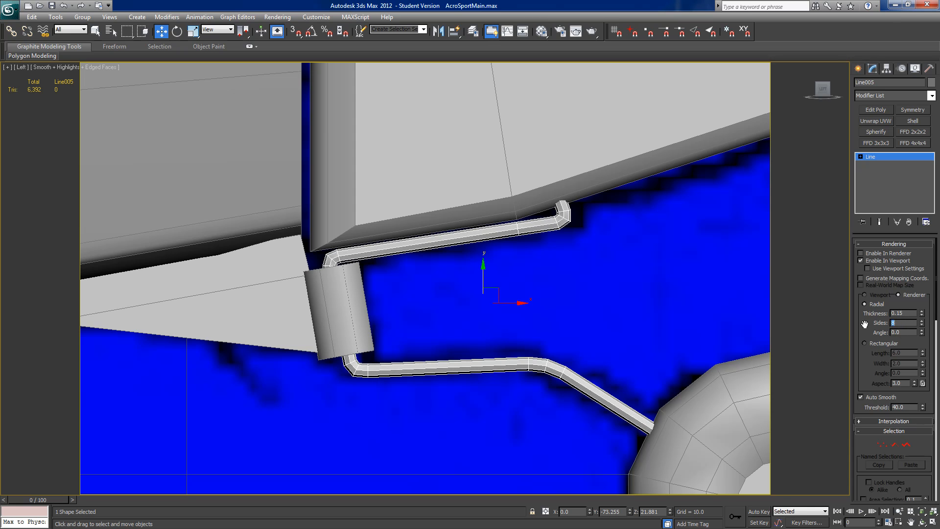
# Step: Select the tail wheel torus at the end of the strut
pyautogui.scroll(-5, 557, 340)
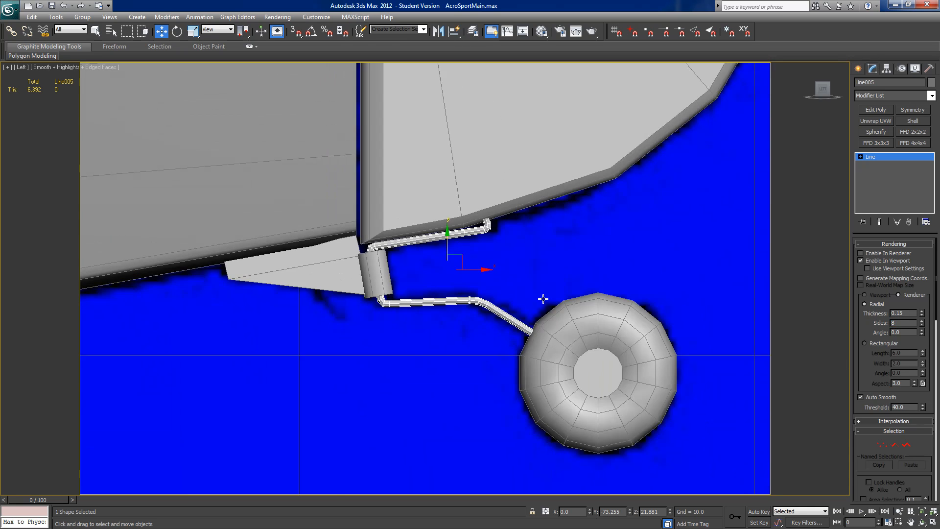
pyautogui.moveTo(552, 296); pyautogui.dragTo(579, 290, button='middle')
pyautogui.scroll(-4, 579, 290)
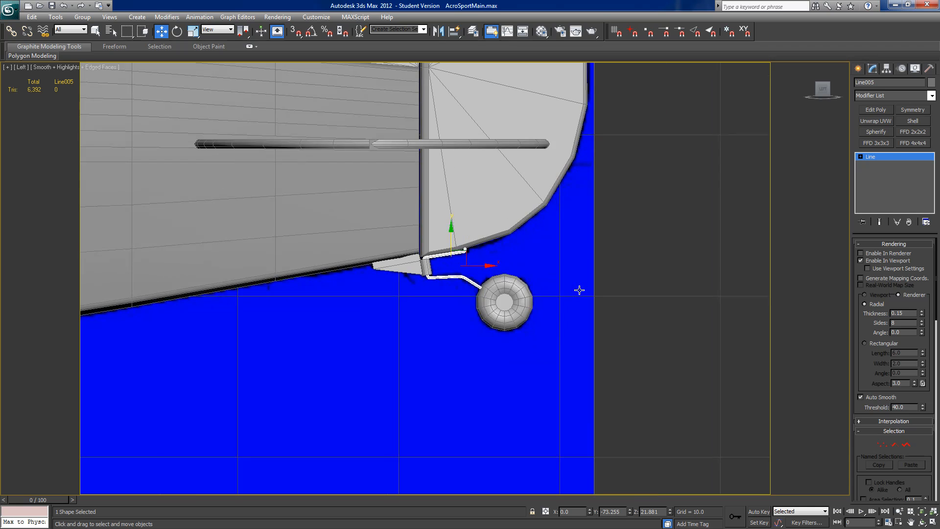
pyautogui.scroll(4, 579, 290)
pyautogui.hotkey('ctrl', 'e')
pyautogui.click(577, 289)
pyautogui.rightClick(578, 290)
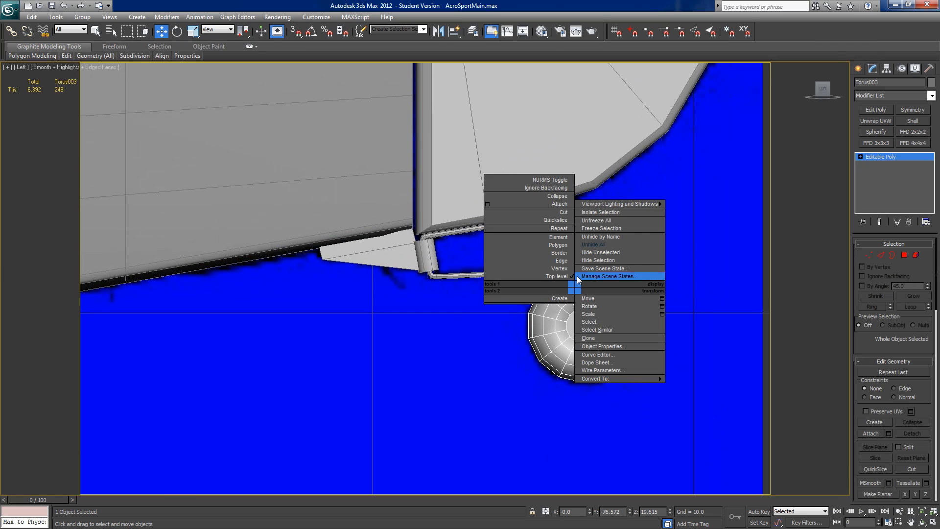
pyautogui.click(456, 349)
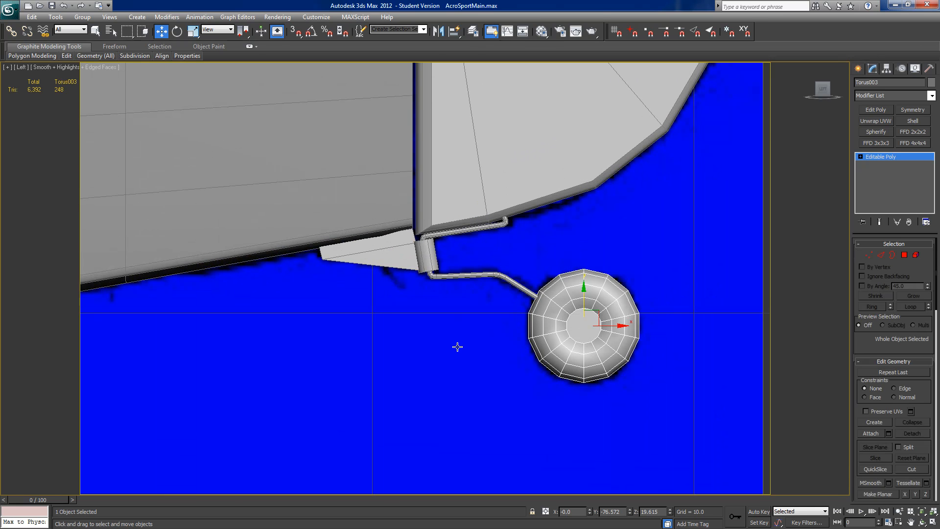
# Step: Examine the tail wheel's alignment with the strut and the rest of the plane in the Front view
pyautogui.moveTo(547, 351); pyautogui.dragTo(598, 341, button='middle')
pyautogui.scroll(-3, 597, 341)
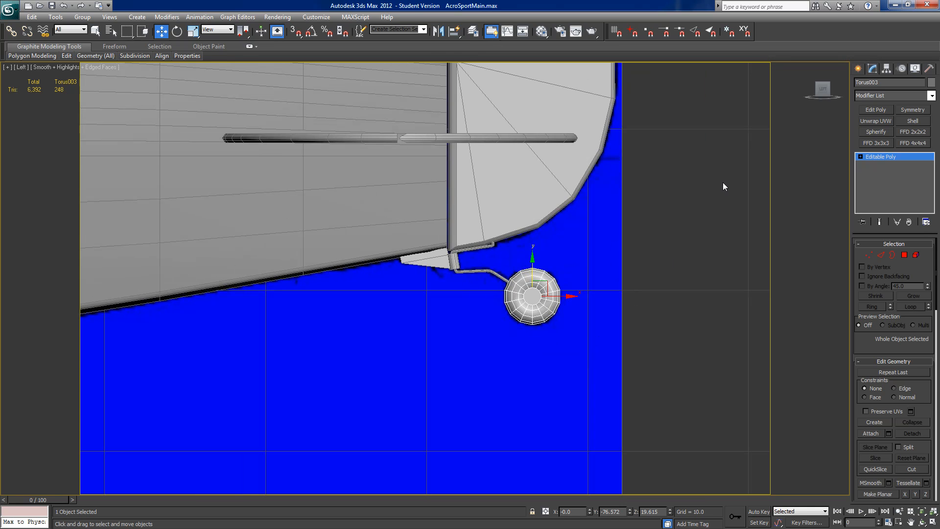
pyautogui.click(834, 92)
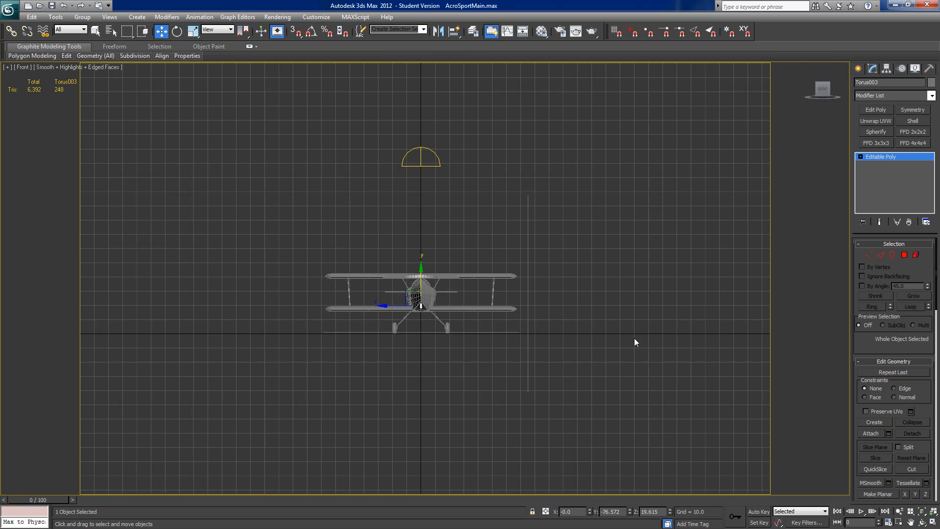
pyautogui.scroll(10, 539, 310)
pyautogui.moveTo(367, 356); pyautogui.dragTo(317, 381, button='middle')
pyautogui.scroll(-2, 318, 381)
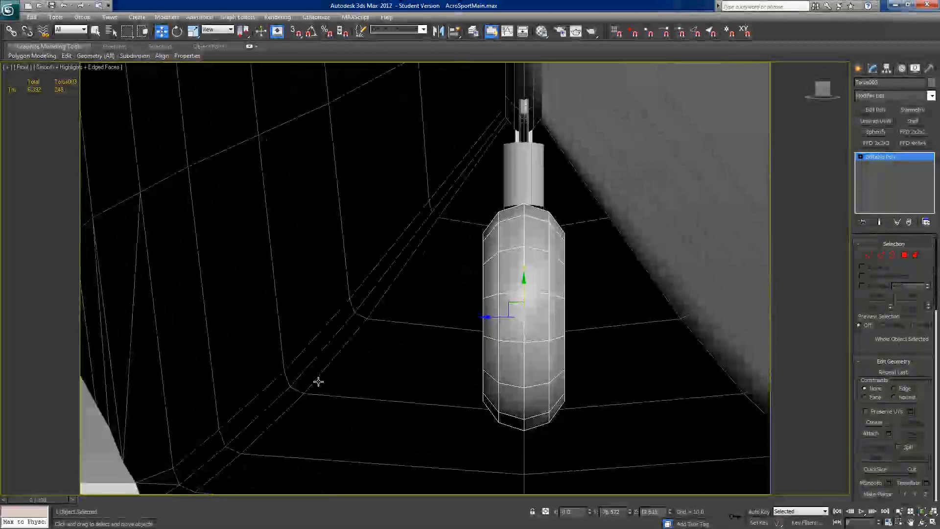
pyautogui.scroll(-2, 454, 320)
pyautogui.moveTo(452, 319); pyautogui.dragTo(388, 331, button='middle')
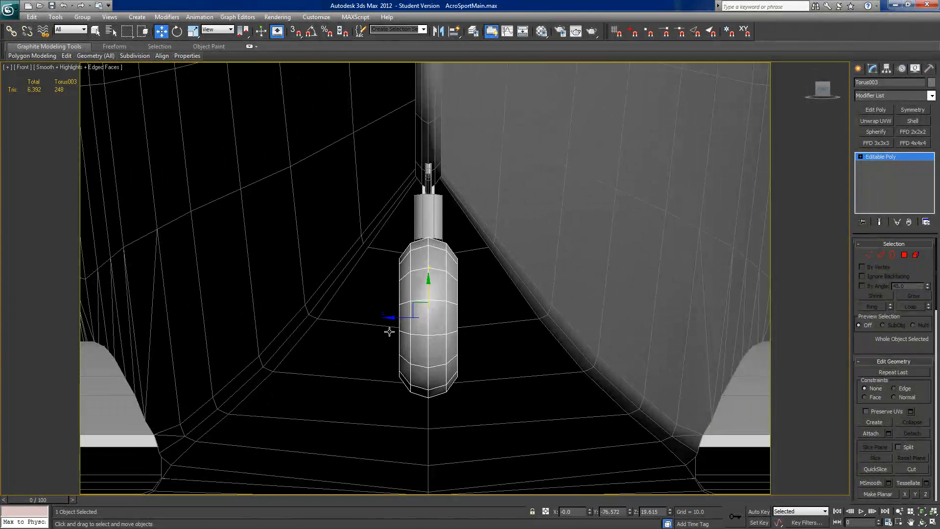
pyautogui.scroll(-6, 390, 331)
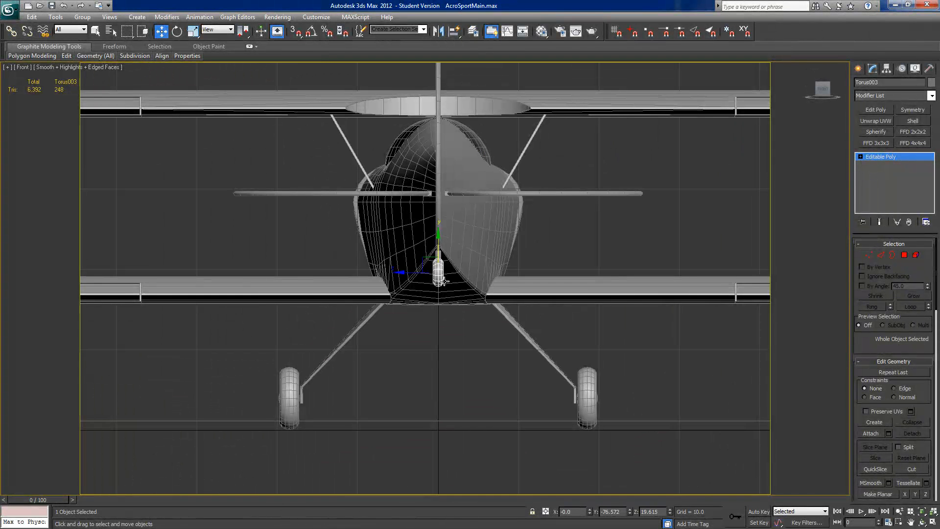
pyautogui.scroll(-4, 439, 279)
pyautogui.scroll(4, 439, 279)
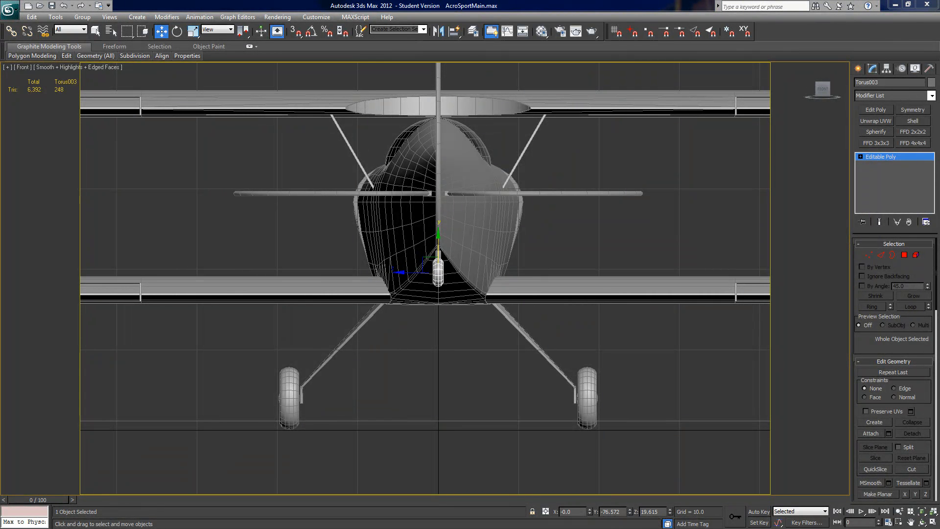
# Step: Turn off the viewport tube rendering of the tail wheel strut line so only its spline shows
pyautogui.scroll(5, 439, 302)
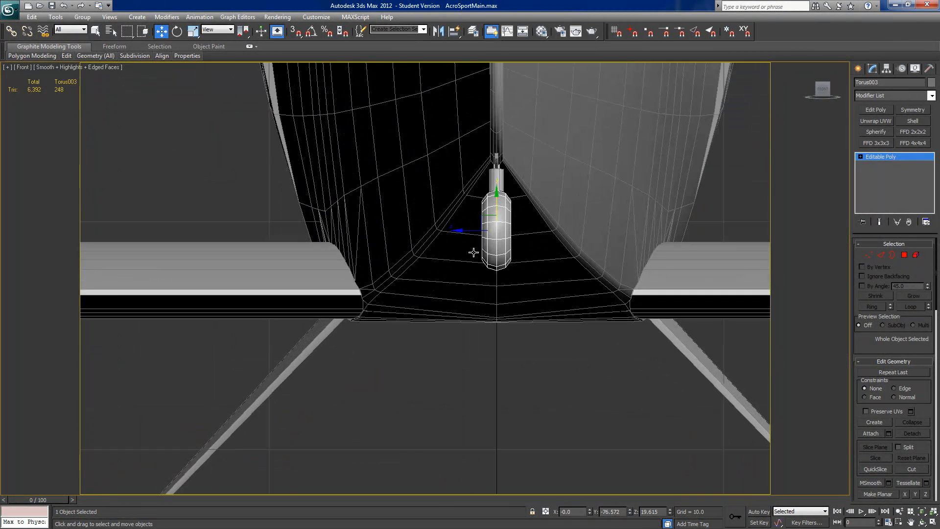
pyautogui.press('F2')
pyautogui.scroll(-5, 462, 287)
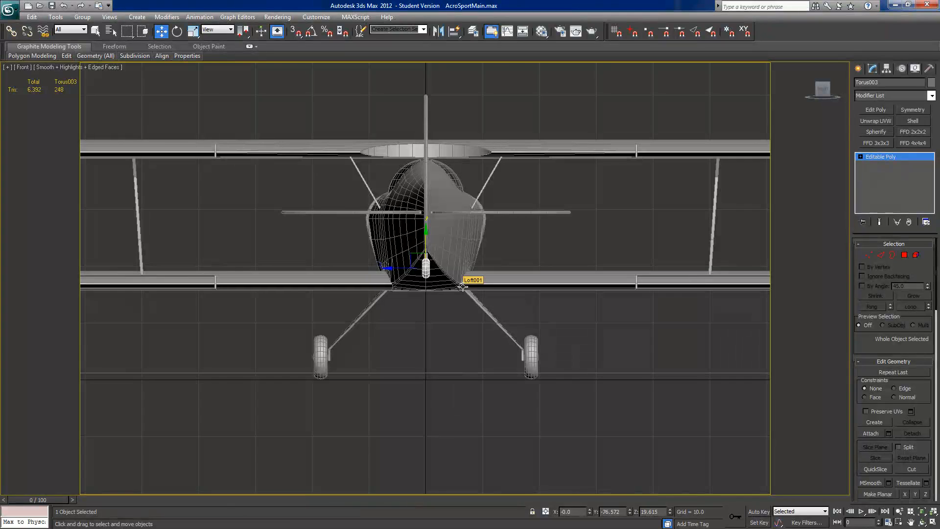
pyautogui.keyDown('alt'); pyautogui.moveTo(416, 296); pyautogui.dragTo(403, 322, button='middle'); pyautogui.keyUp('alt')
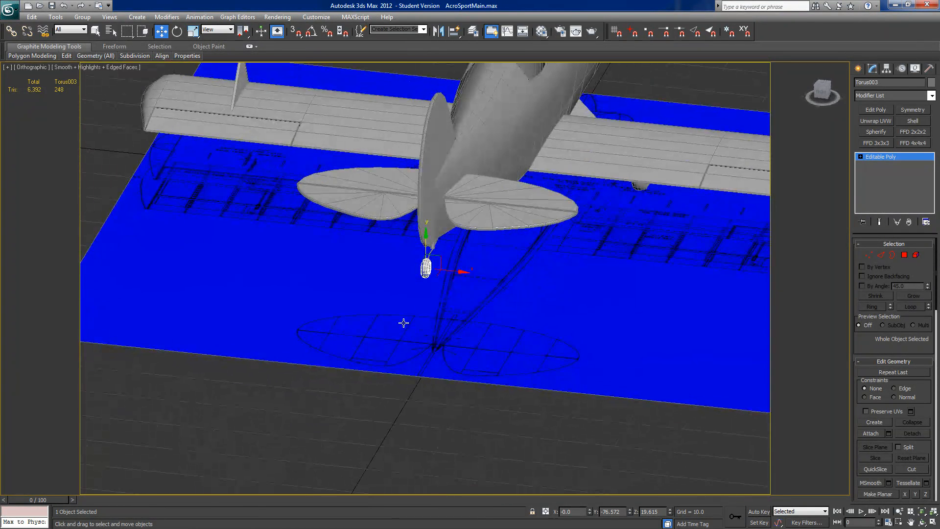
pyautogui.scroll(8, 428, 308)
pyautogui.moveTo(461, 227); pyautogui.dragTo(460, 377, button='middle')
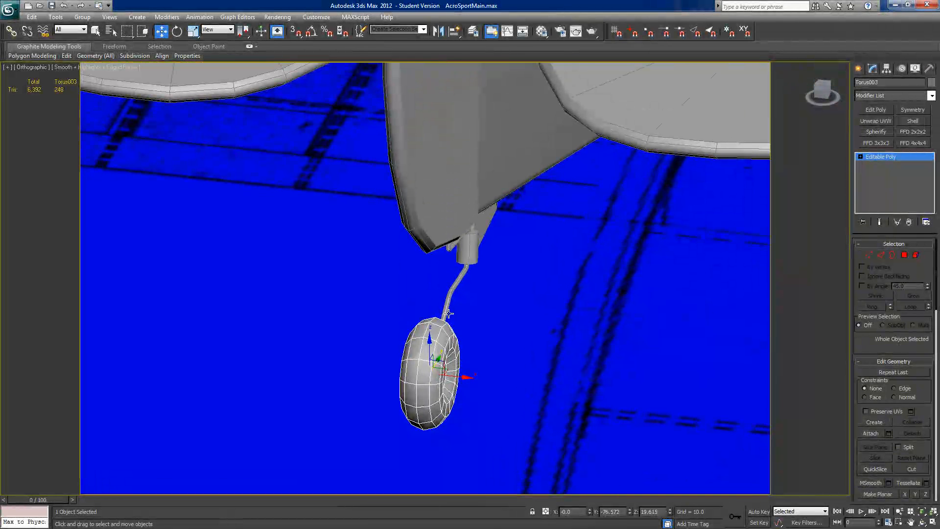
pyautogui.click(446, 313)
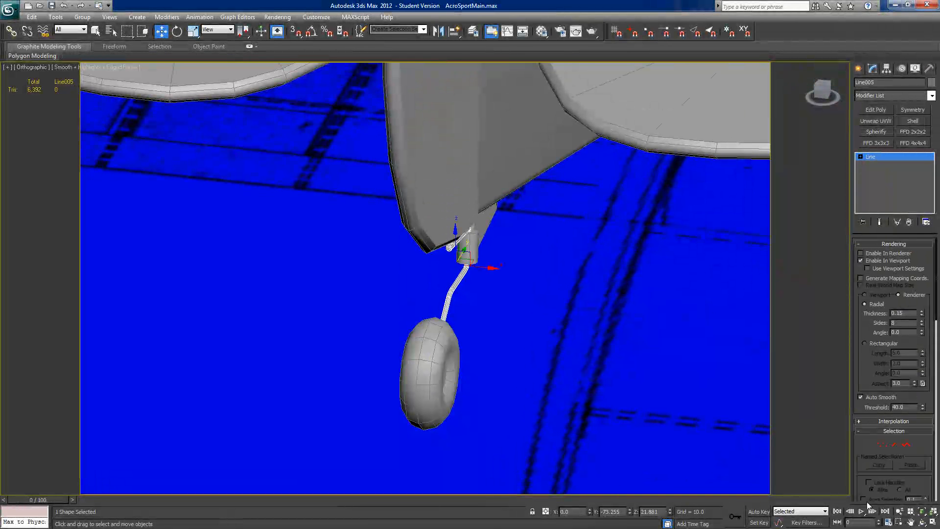
pyautogui.click(882, 443)
pyautogui.keyDown('alt'); pyautogui.moveTo(440, 313); pyautogui.dragTo(468, 318, button='middle'); pyautogui.keyUp('alt')
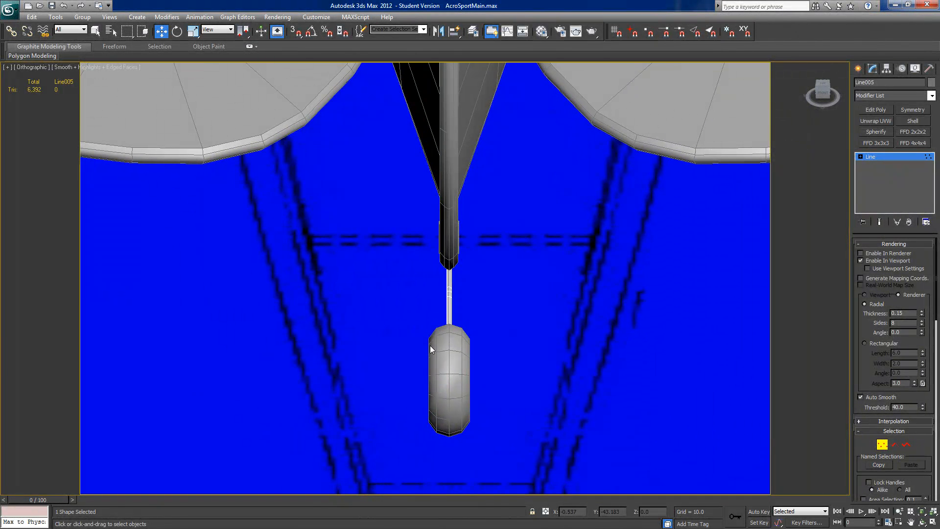
pyautogui.moveTo(460, 291); pyautogui.dragTo(462, 291)
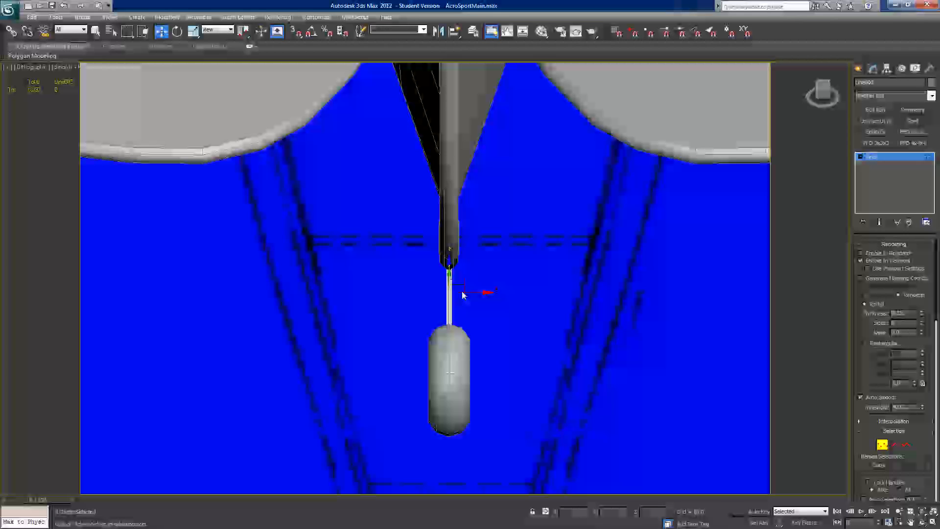
pyautogui.click(860, 261)
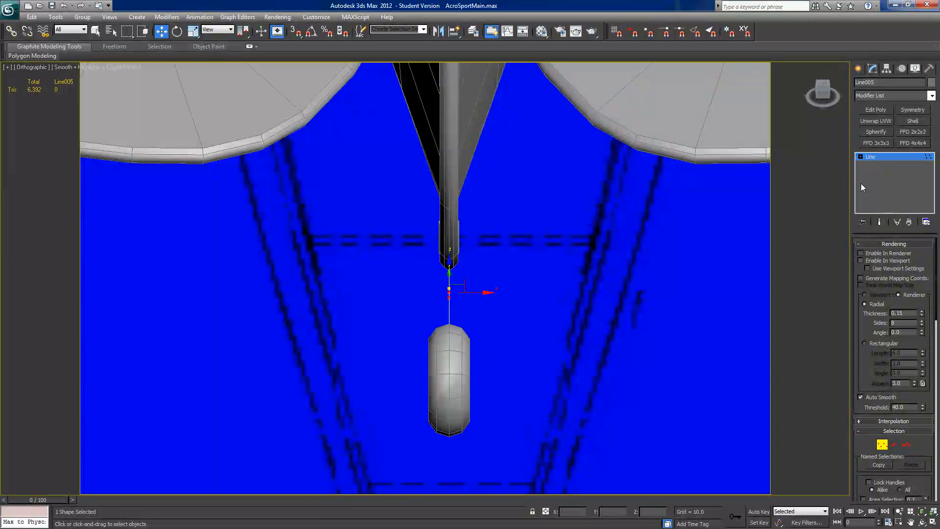
pyautogui.click(877, 156)
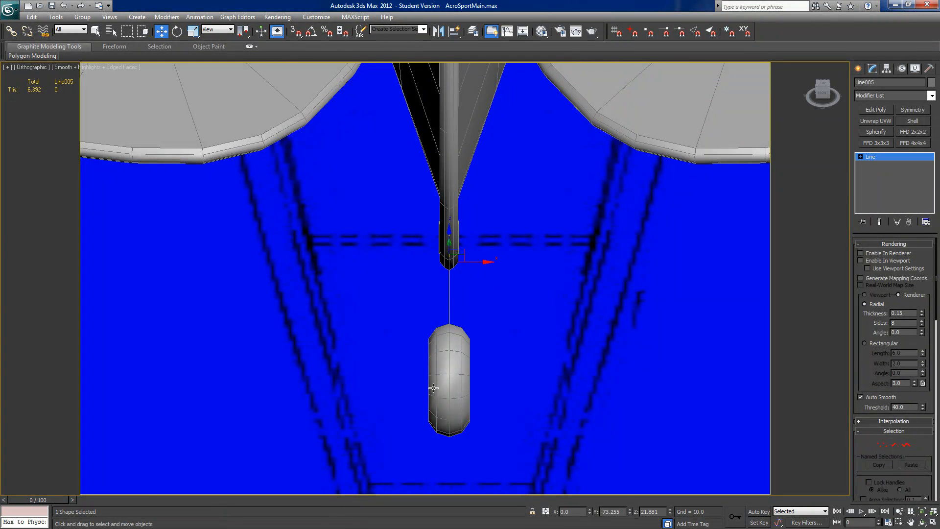
# Step: Select the strut line together with the tail wheel torus and hide every unselected object
pyautogui.keyDown('ctrl'); pyautogui.click(433, 389); pyautogui.keyUp('ctrl')
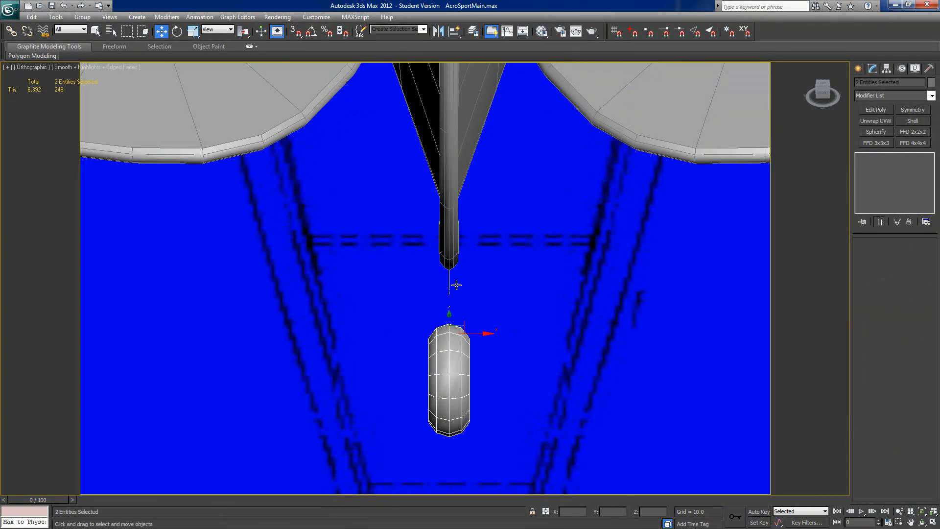
pyautogui.scroll(-5, 524, 289)
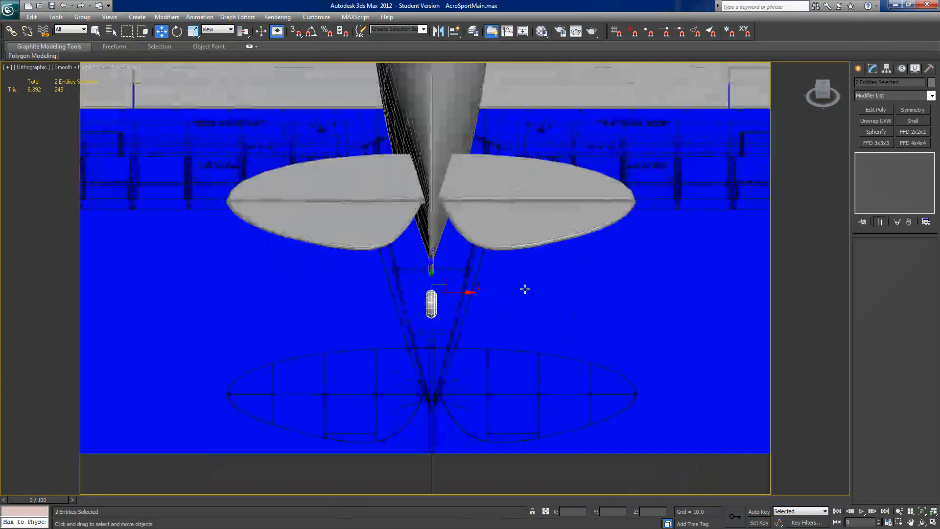
pyautogui.rightClick(510, 356)
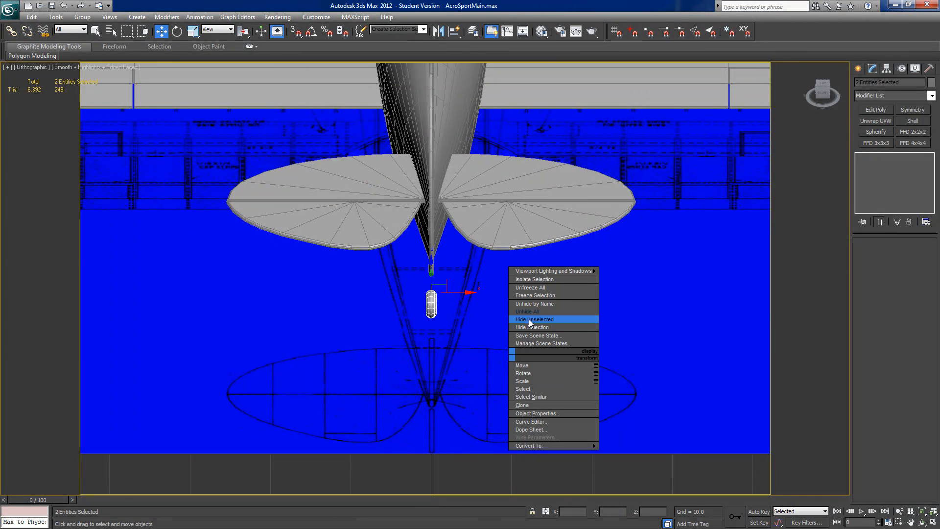
pyautogui.click(530, 320)
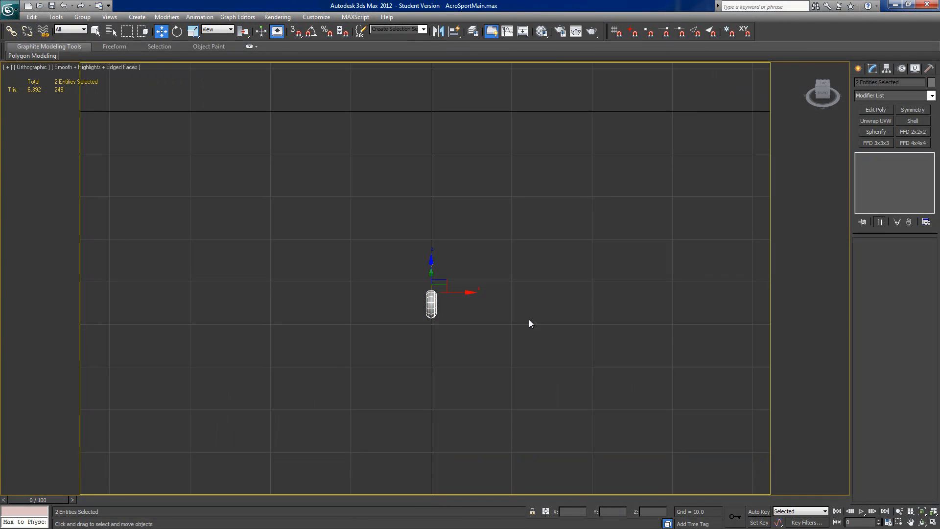
# Step: Shift the strut line's lower bend vertices sideways along negative X, with the lowest one offset furthest to about -0.24
pyautogui.click(823, 84)
pyautogui.moveTo(451, 357); pyautogui.dragTo(466, 319, button='middle')
pyautogui.scroll(8, 465, 319)
pyautogui.moveTo(490, 348); pyautogui.dragTo(411, 138, button='middle')
pyautogui.scroll(4, 415, 317)
pyautogui.scroll(2, 415, 314)
pyautogui.moveTo(382, 338); pyautogui.dragTo(446, 321, button='middle')
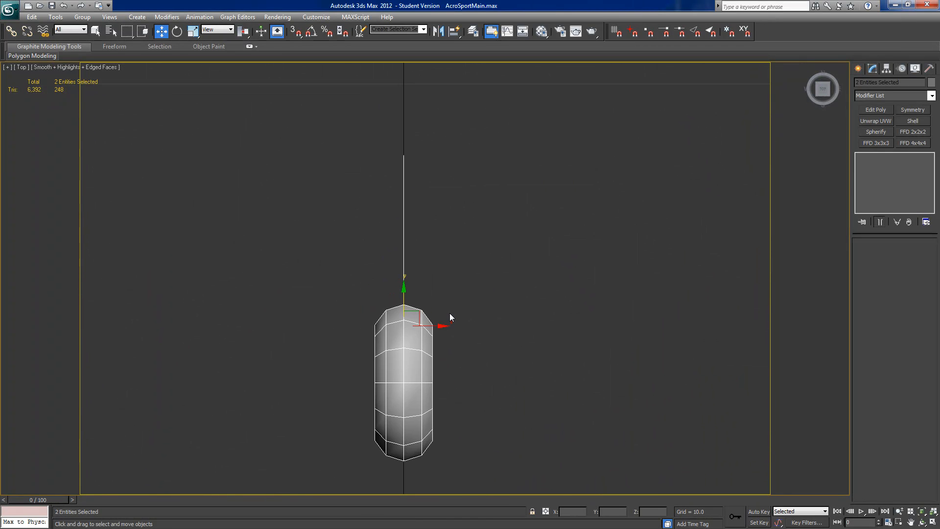
pyautogui.scroll(2, 449, 313)
pyautogui.moveTo(466, 199); pyautogui.dragTo(389, 234)
pyautogui.click(881, 443)
pyautogui.moveTo(476, 357); pyautogui.dragTo(498, 324, button='middle')
pyautogui.keyDown('alt'); pyautogui.moveTo(442, 262); pyautogui.dragTo(438, 212, button='middle'); pyautogui.keyUp('alt')
pyautogui.moveTo(431, 210); pyautogui.dragTo(428, 214)
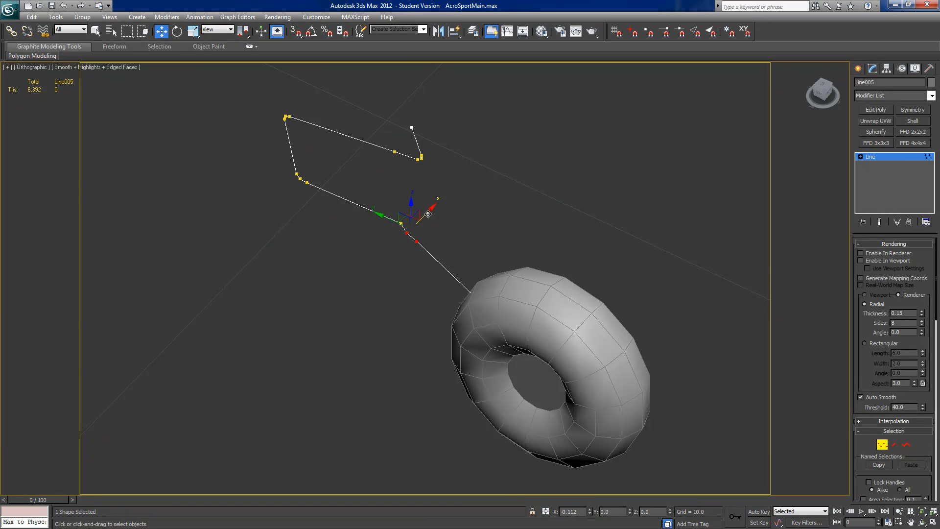
pyautogui.moveTo(428, 214); pyautogui.dragTo(384, 231)
pyautogui.click(410, 239)
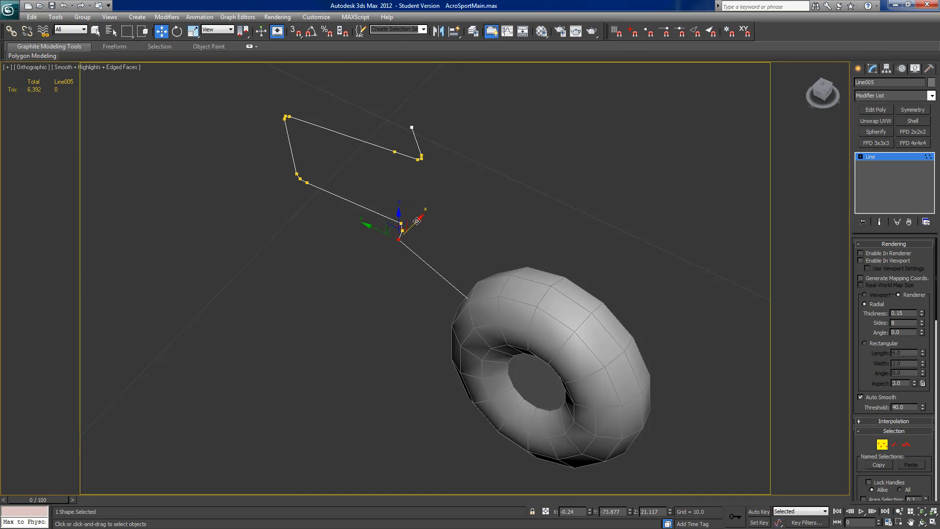
pyautogui.moveTo(379, 229); pyautogui.dragTo(376, 225)
# Step: Move the strut line's end vertex sideways along X until it sits just outside the tail wheel's side, level with its centre
pyautogui.moveTo(458, 437); pyautogui.dragTo(650, 260)
pyautogui.moveTo(571, 351); pyautogui.dragTo(538, 382)
pyautogui.keyDown('alt'); pyautogui.moveTo(538, 382); pyautogui.dragTo(503, 399, button='middle'); pyautogui.keyUp('alt')
pyautogui.moveTo(551, 399); pyautogui.dragTo(557, 397)
pyautogui.keyDown('alt'); pyautogui.moveTo(557, 397); pyautogui.dragTo(542, 407, button='middle'); pyautogui.keyUp('alt')
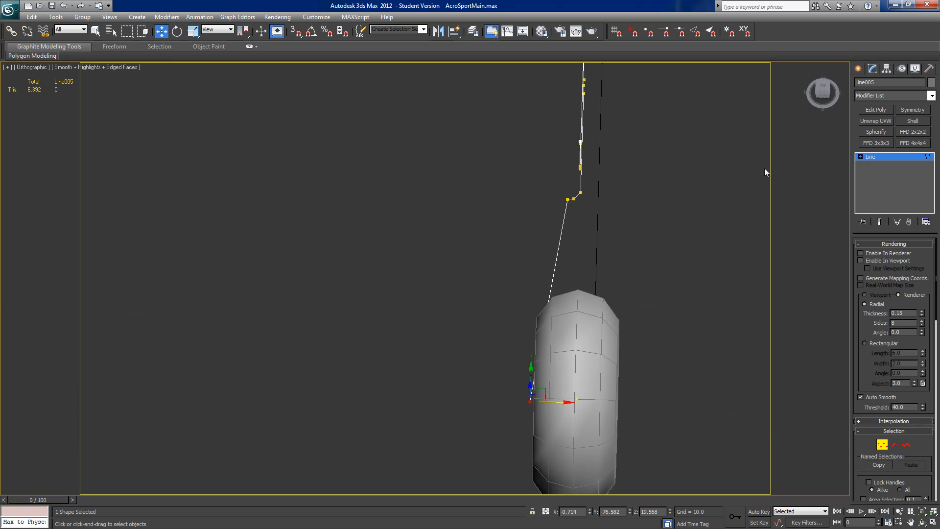
pyautogui.click(822, 90)
pyautogui.moveTo(552, 201); pyautogui.dragTo(582, 181, button='middle')
pyautogui.scroll(3, 489, 318)
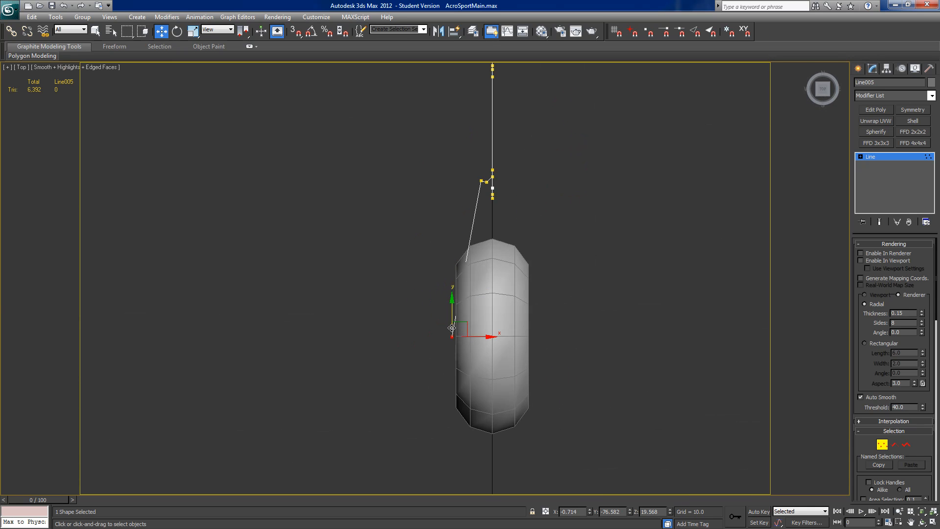
pyautogui.moveTo(484, 337); pyautogui.dragTo(486, 336)
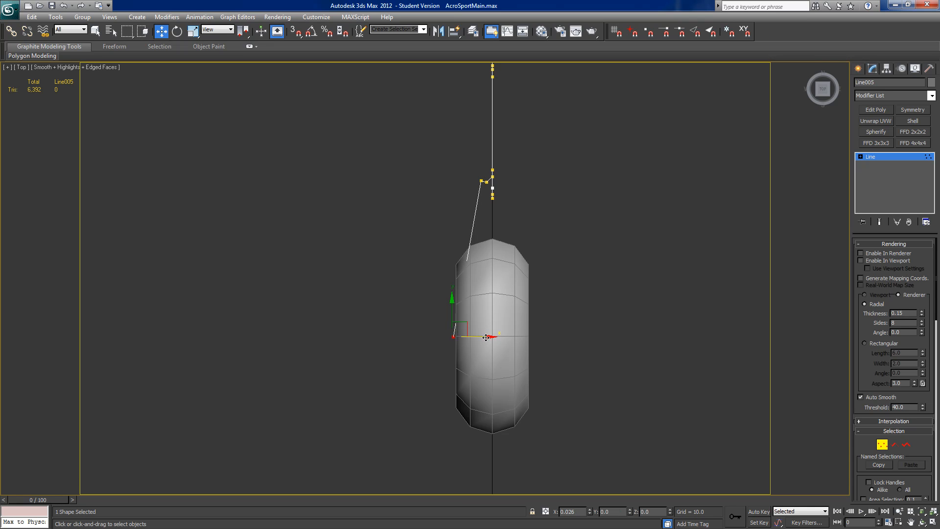
pyautogui.moveTo(485, 338); pyautogui.dragTo(487, 337)
# Step: Fine-tune the strut line's lowest bend vertex in the Top view to about X -0.261, Y -73.901
pyautogui.click(481, 181)
pyautogui.moveTo(479, 157); pyautogui.dragTo(501, 183)
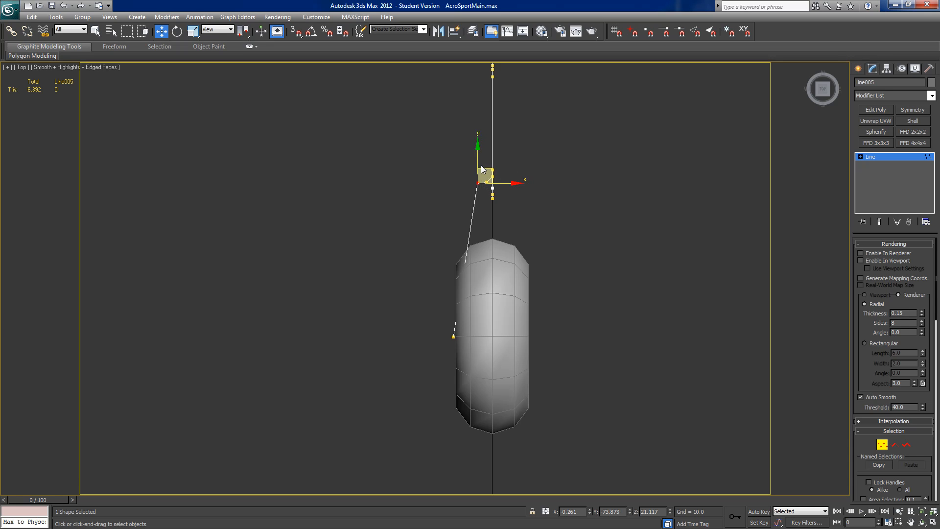
pyautogui.moveTo(478, 156); pyautogui.dragTo(477, 161)
# Step: Start Insert for adding a vertex to the strut line's segment between the lowest bend and the wheel
pyautogui.scroll(-5, 914, 444)
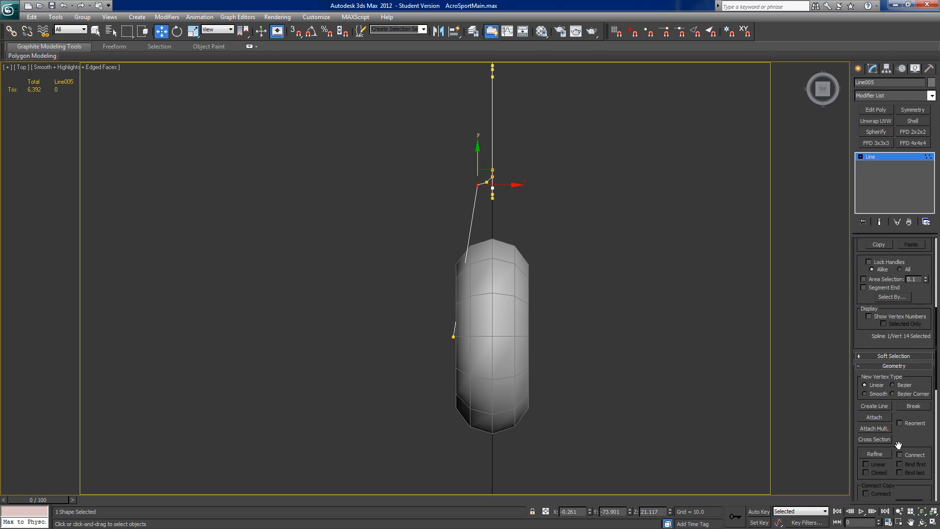
pyautogui.scroll(-2, 898, 444)
pyautogui.scroll(-1, 898, 436)
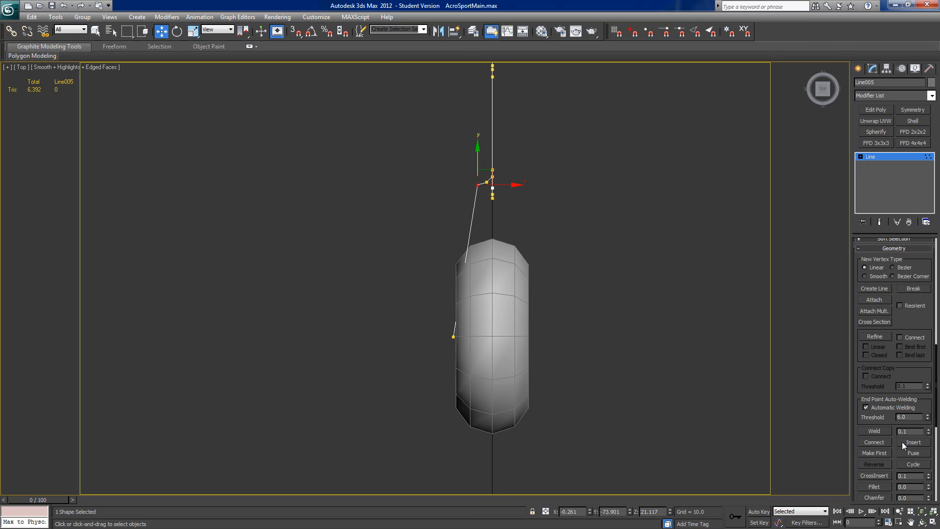
pyautogui.click(903, 442)
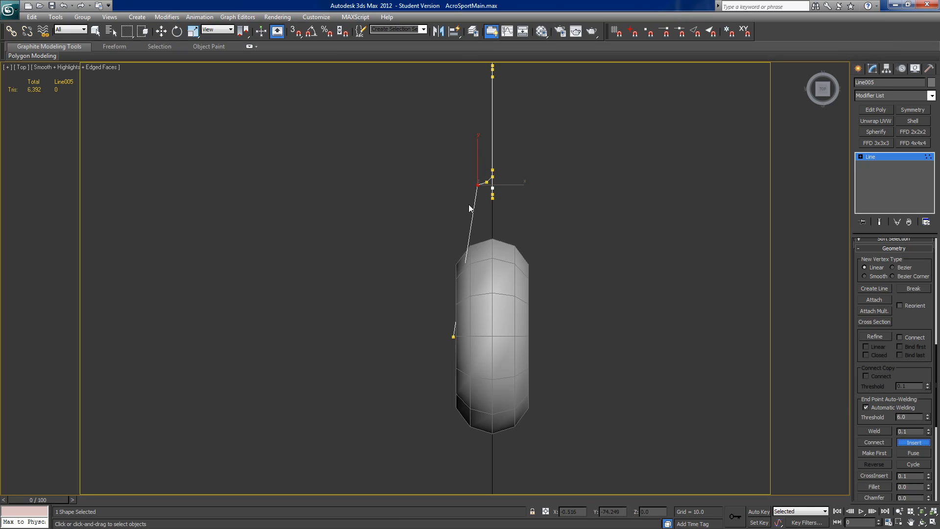
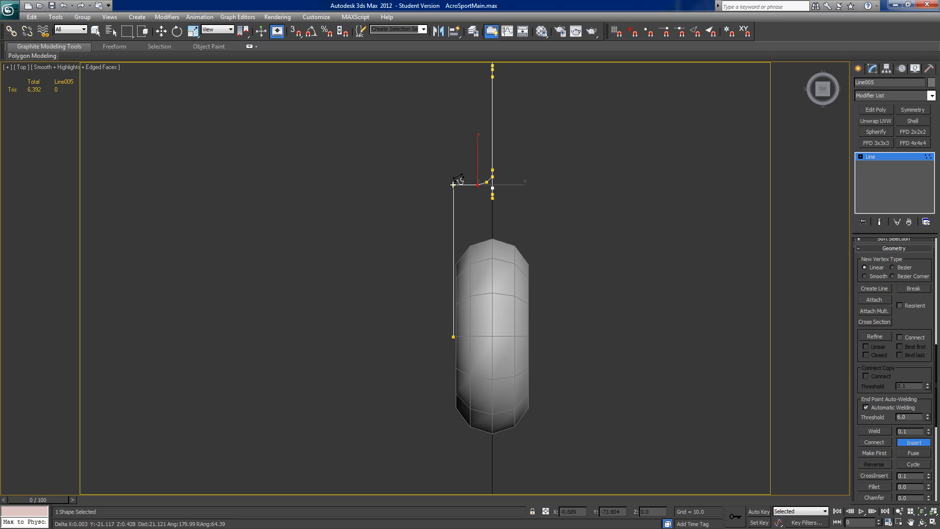
# Step: Insert three vertices in the strut line around its upper wheel-side corner: at the corner and close on either side of it
pyautogui.click(452, 184)
pyautogui.rightClick(447, 185)
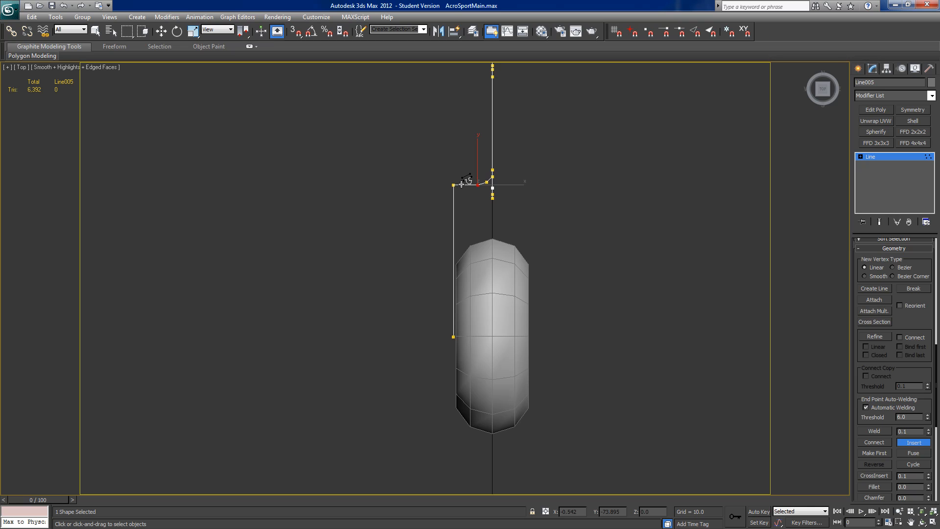
pyautogui.click(459, 184)
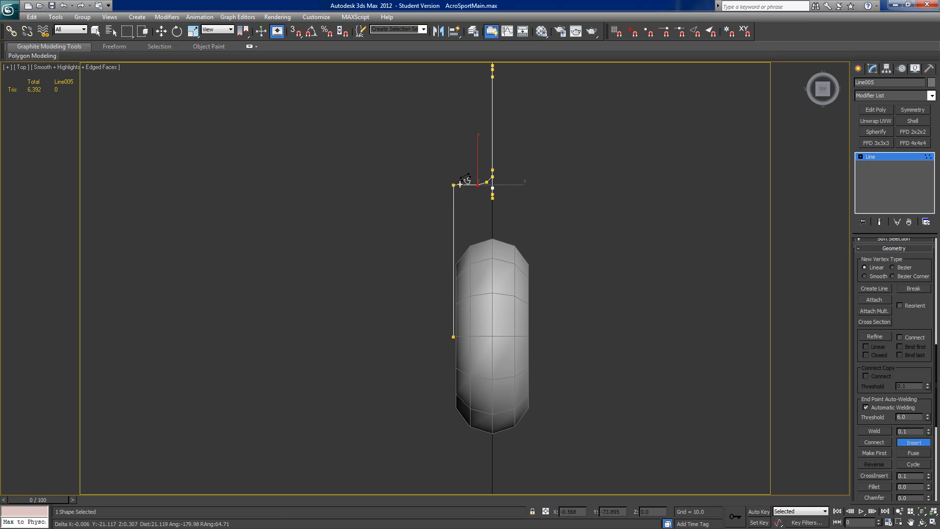
pyautogui.click(461, 185)
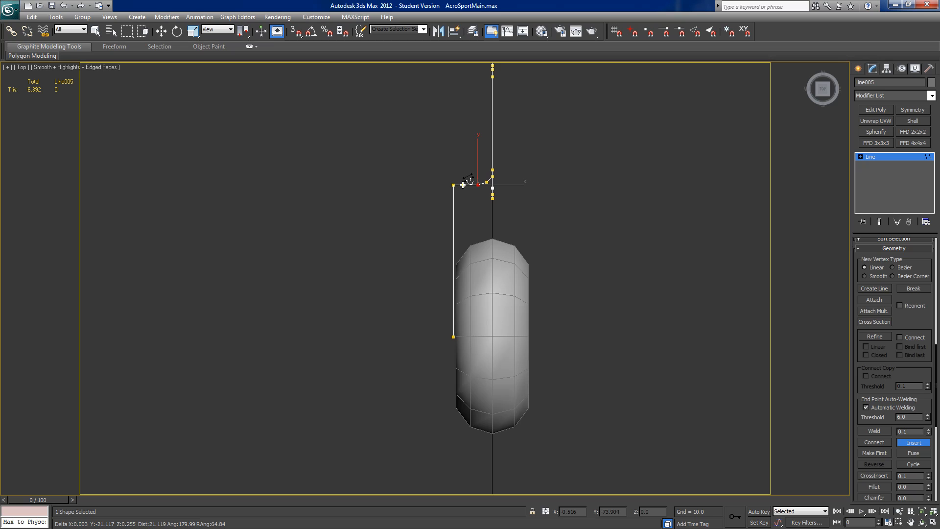
pyautogui.click(462, 185)
pyautogui.rightClick(439, 198)
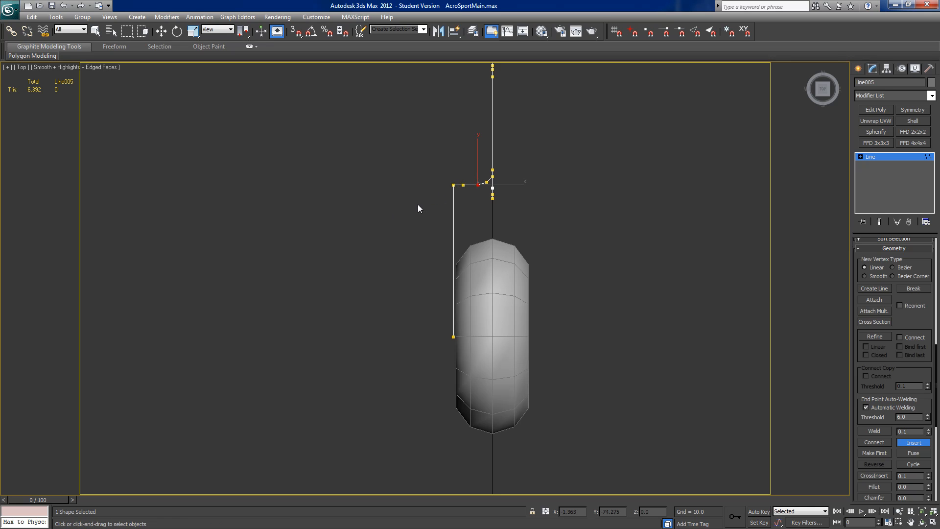
pyautogui.click(452, 194)
pyautogui.rightClick(444, 194)
# Step: Round the upper wheel-side corner by moving its middle vertex inward to X -0.654, Y -73.94
pyautogui.press('w')
pyautogui.click(452, 184)
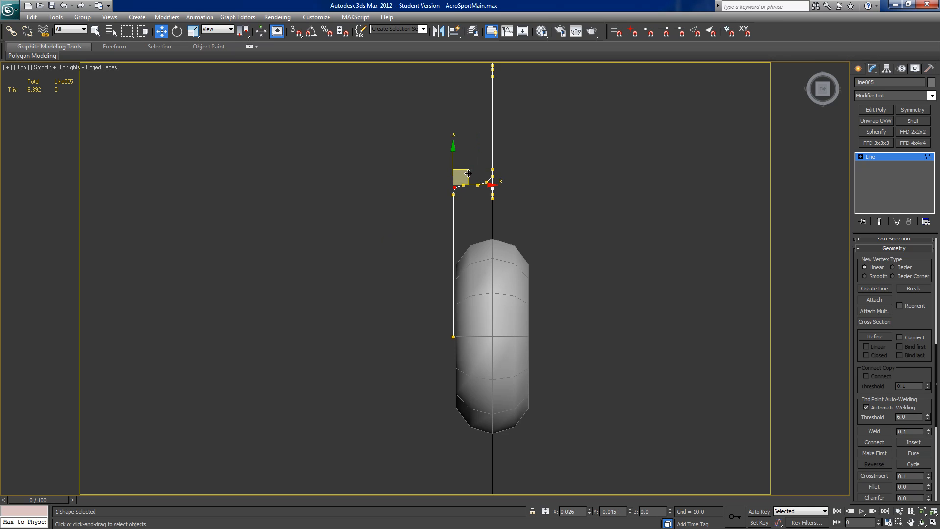
pyautogui.moveTo(468, 173); pyautogui.dragTo(469, 172)
# Step: Insert three closely spaced vertices on the strut line beside the wheel, just above the line's end vertex
pyautogui.moveTo(477, 312); pyautogui.dragTo(474, 277, button='middle')
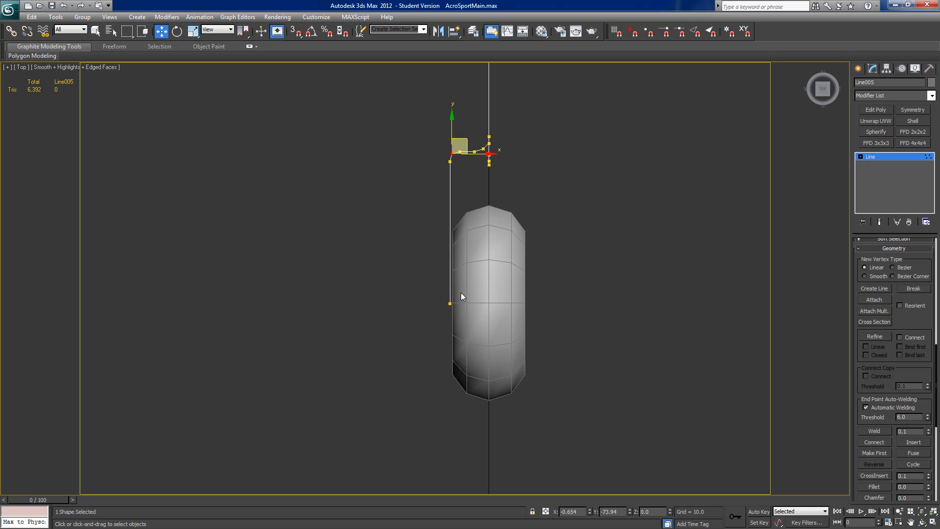
pyautogui.click(913, 442)
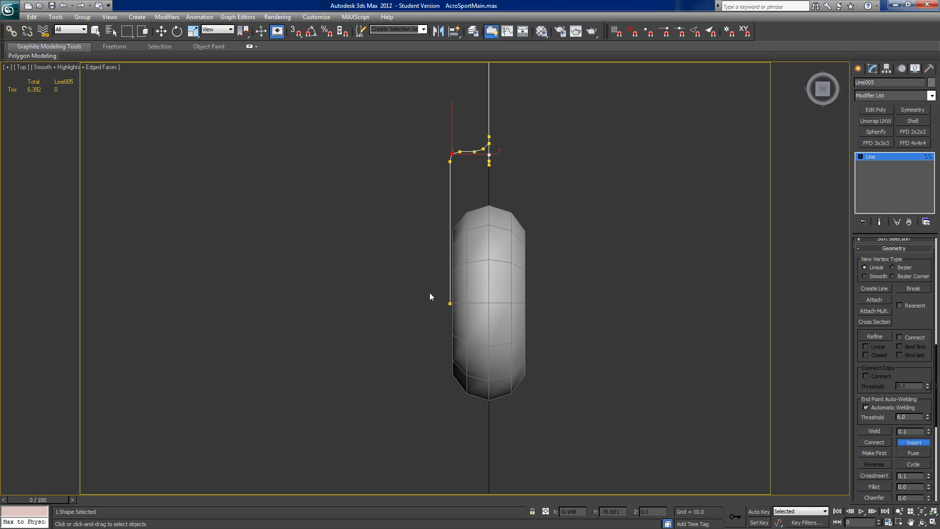
pyautogui.click(449, 268)
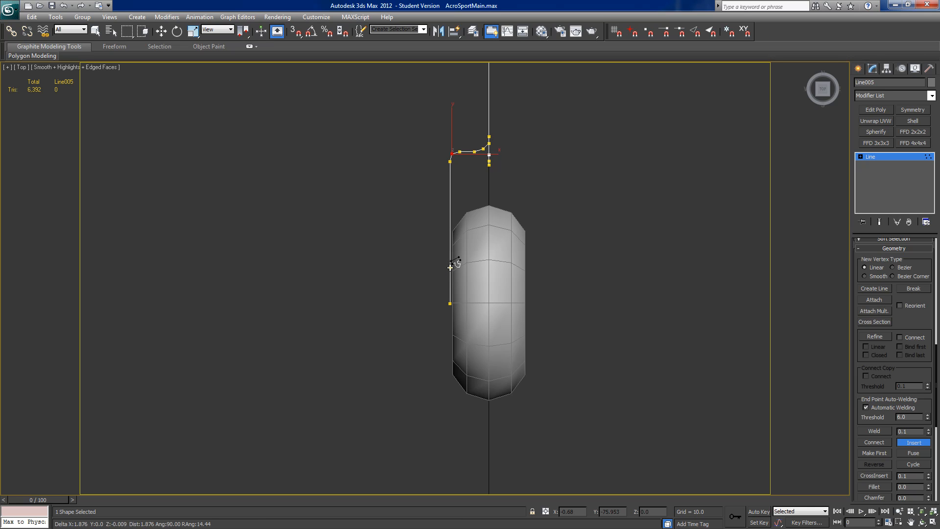
pyautogui.click(450, 268)
pyautogui.rightClick(445, 272)
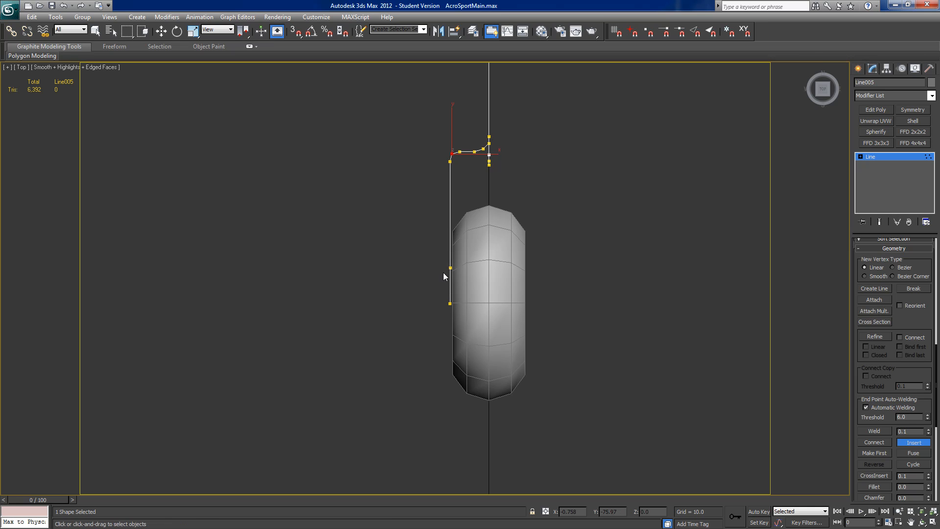
pyautogui.click(450, 273)
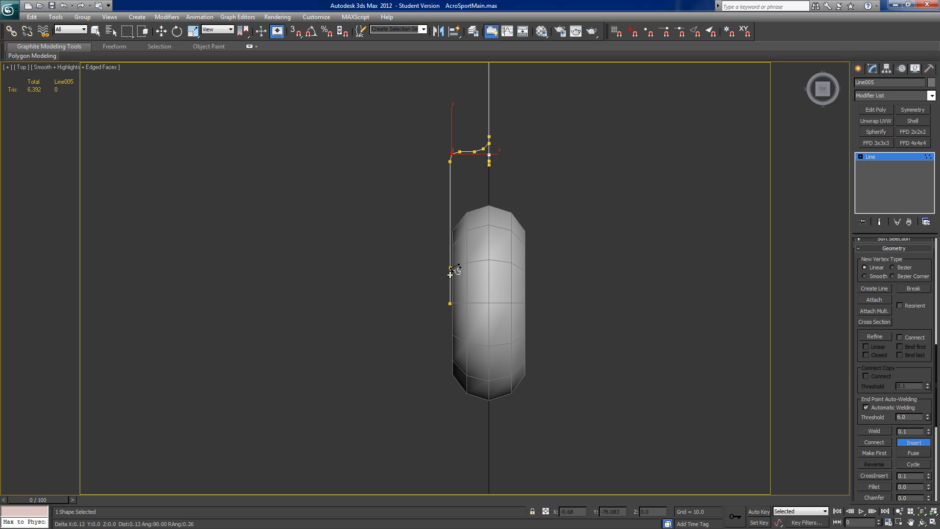
pyautogui.rightClick(447, 273)
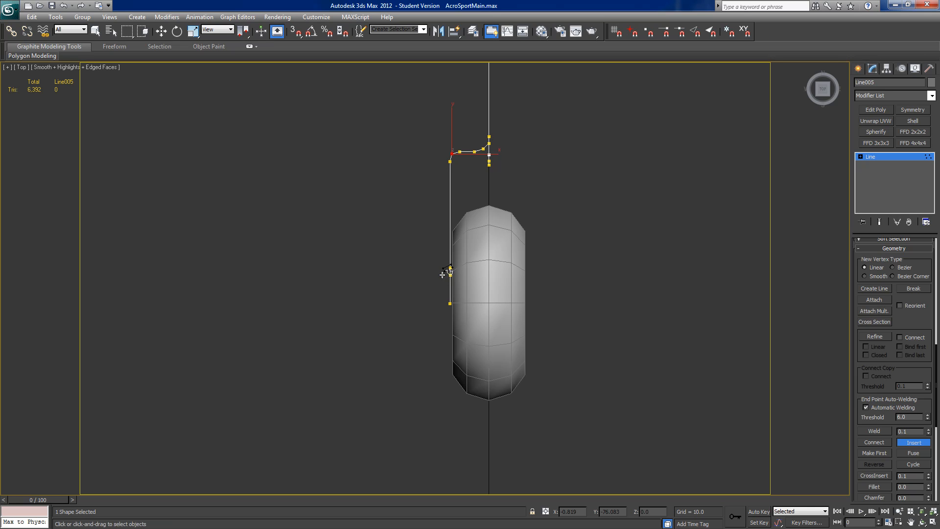
pyautogui.click(450, 280)
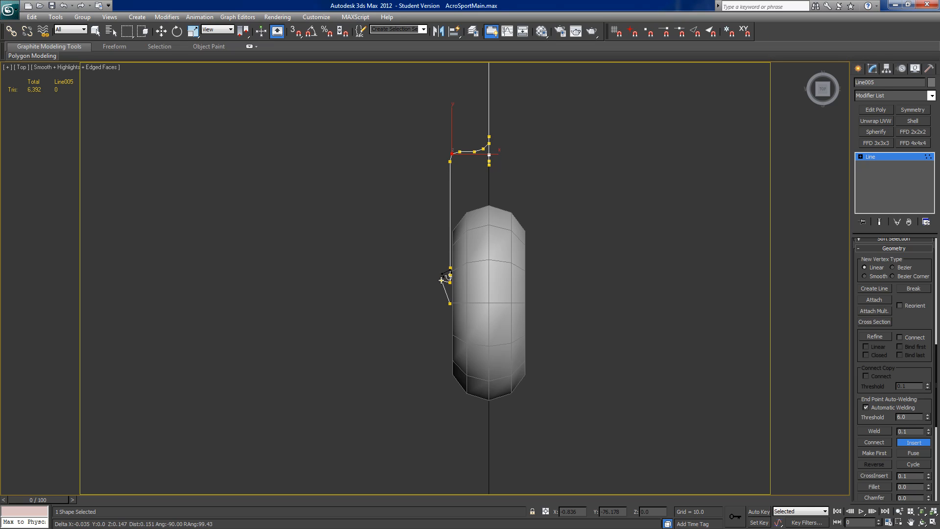
pyautogui.rightClick(345, 267)
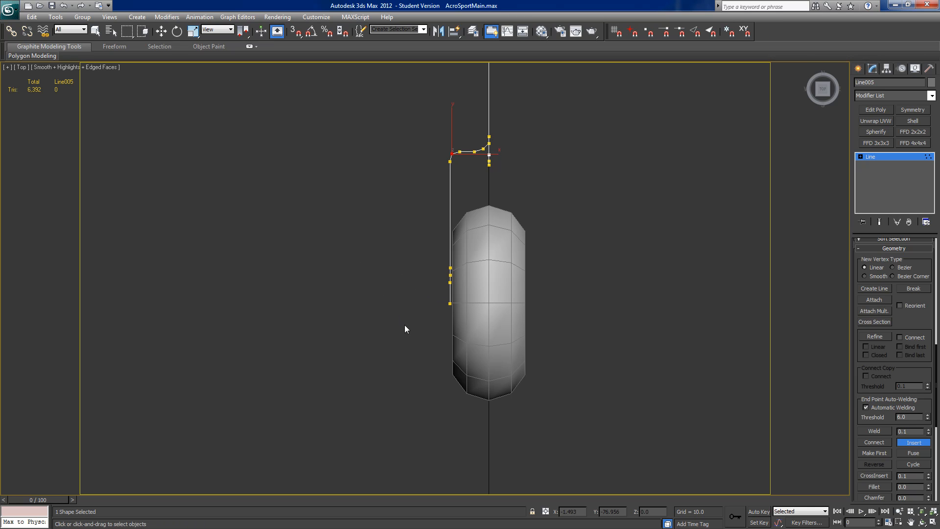
# Step: Shift the three inserted vertices and the end vertex along negative Y until the inserted group straddles the wheel's centre
pyautogui.press('w')
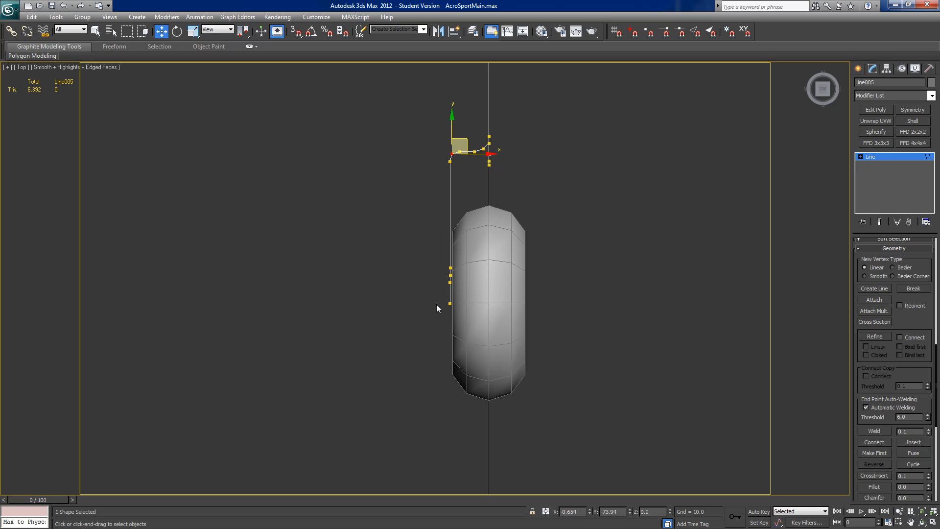
pyautogui.click(439, 313)
pyautogui.moveTo(461, 277); pyautogui.dragTo(448, 262)
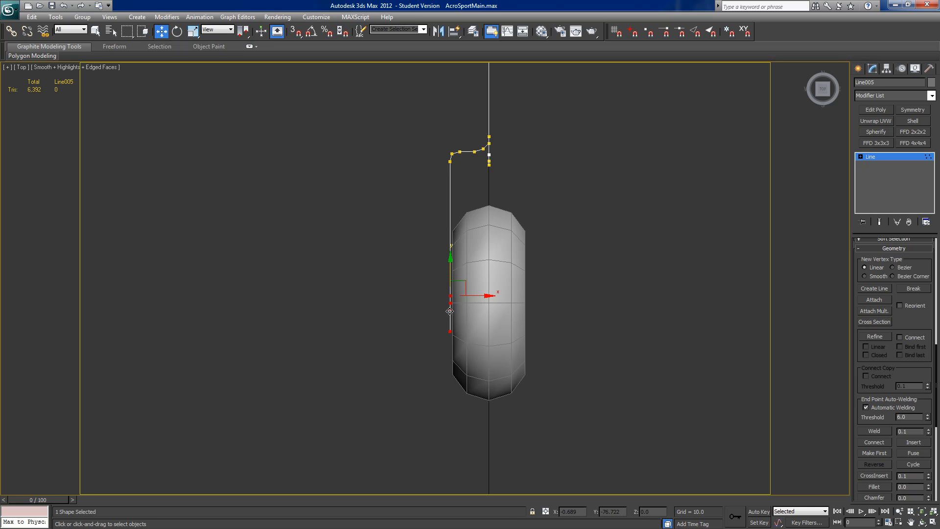
pyautogui.moveTo(444, 344); pyautogui.dragTo(460, 311)
pyautogui.press('Delete')
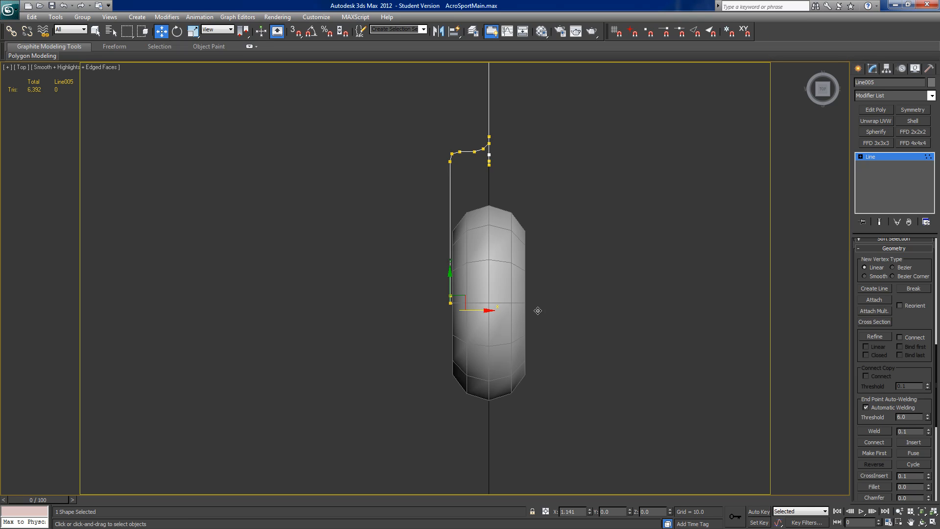
pyautogui.moveTo(475, 314); pyautogui.dragTo(470, 315)
# Step: Move the strut line's end vertex across to just outside the wheel's opposite side, level with its centre
pyautogui.moveTo(444, 344); pyautogui.dragTo(459, 327)
pyautogui.moveTo(565, 319); pyautogui.dragTo(526, 277)
pyautogui.click(451, 309)
# Step: Leave the line's vertex editing and make the tail wheel see-through
pyautogui.click(483, 290)
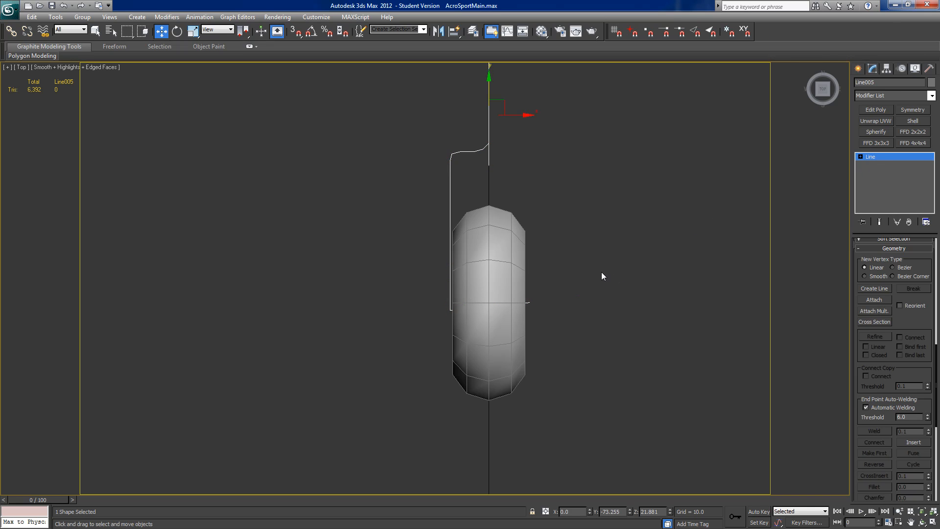
pyautogui.click(480, 284)
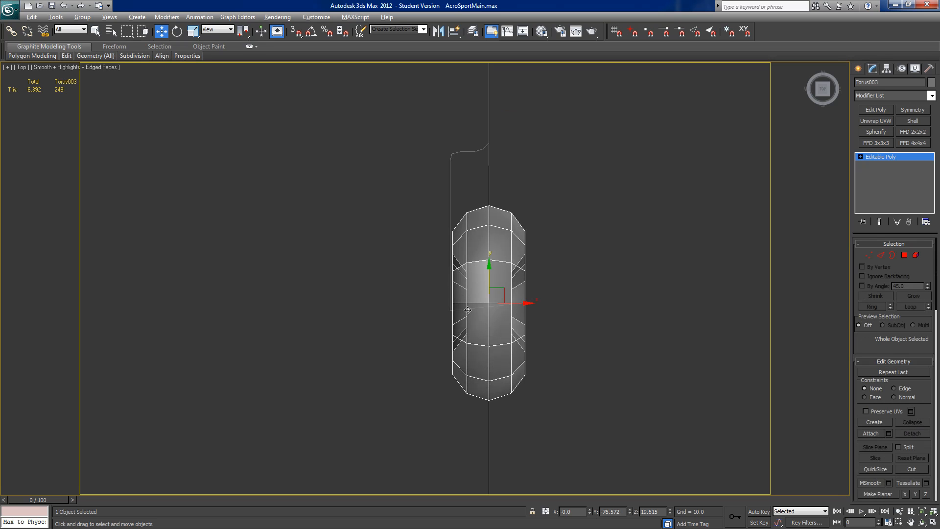
pyautogui.scroll(3, 508, 343)
pyautogui.moveTo(508, 344); pyautogui.dragTo(465, 342, button='middle')
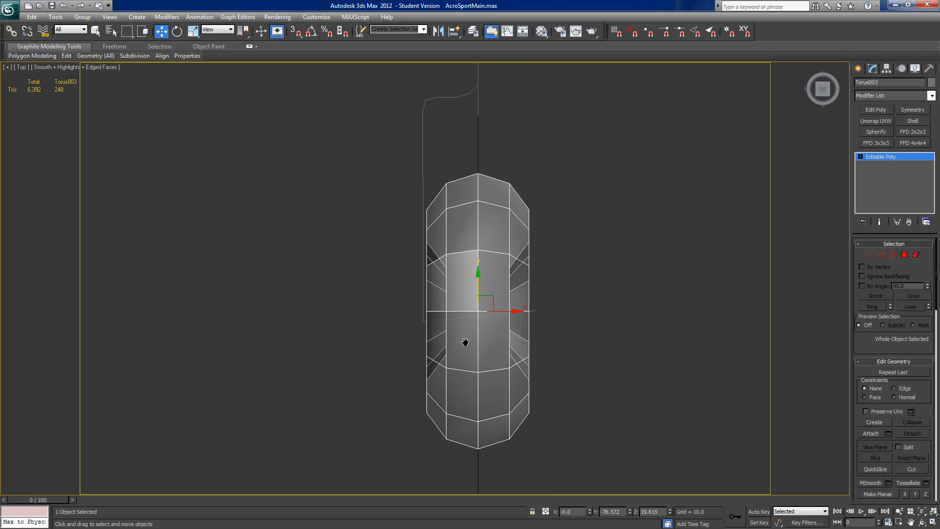
# Step: Move the strut line's lowest bend vertex up and inward onto the wheel's centre line, just inside the lower corner
pyautogui.click(451, 96)
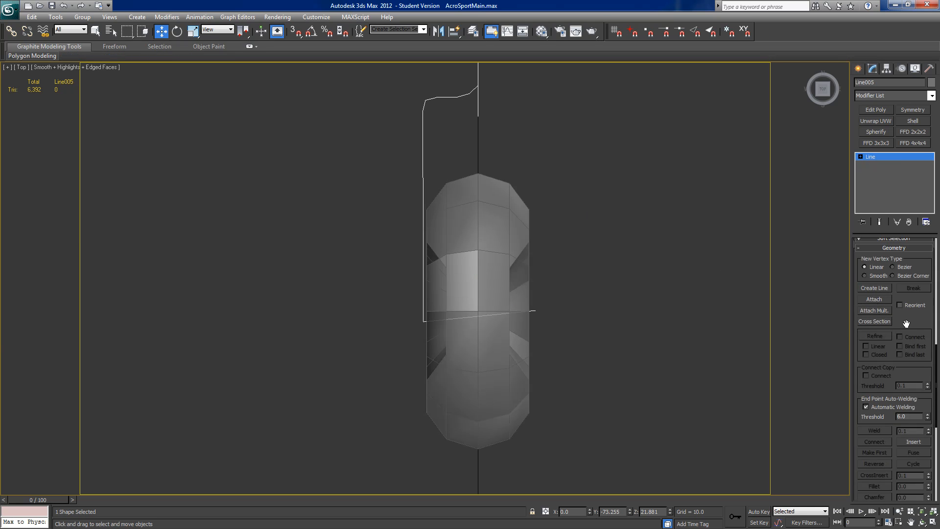
pyautogui.scroll(5, 888, 346)
pyautogui.click(881, 400)
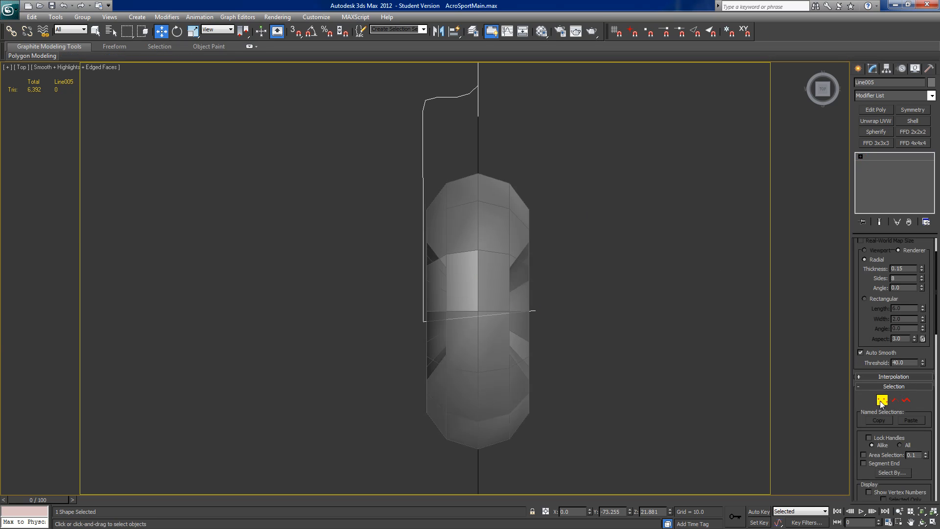
pyautogui.click(423, 321)
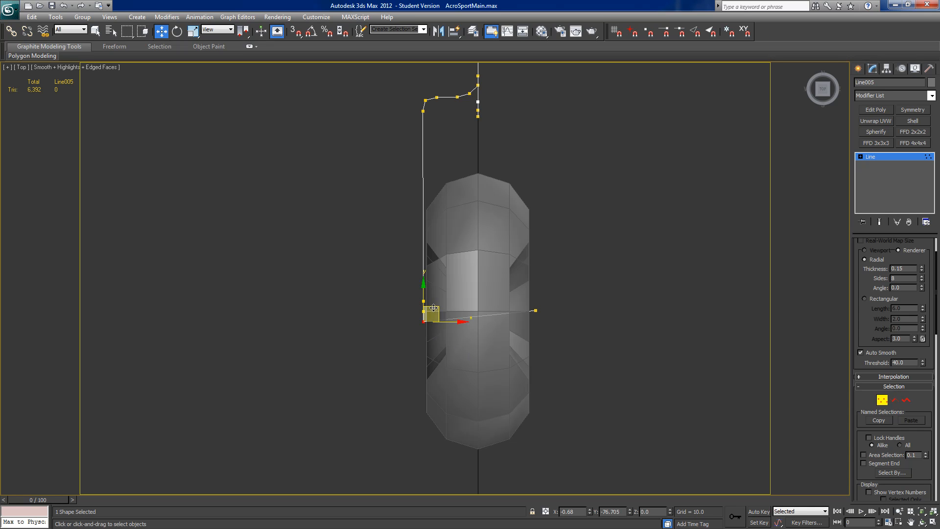
pyautogui.moveTo(444, 298); pyautogui.dragTo(444, 296)
pyautogui.moveTo(444, 296); pyautogui.dragTo(445, 296)
# Step: Lower the vertex above the lower corner slightly and nudge the vertex inside the corner by about X -0.012
pyautogui.click(535, 311)
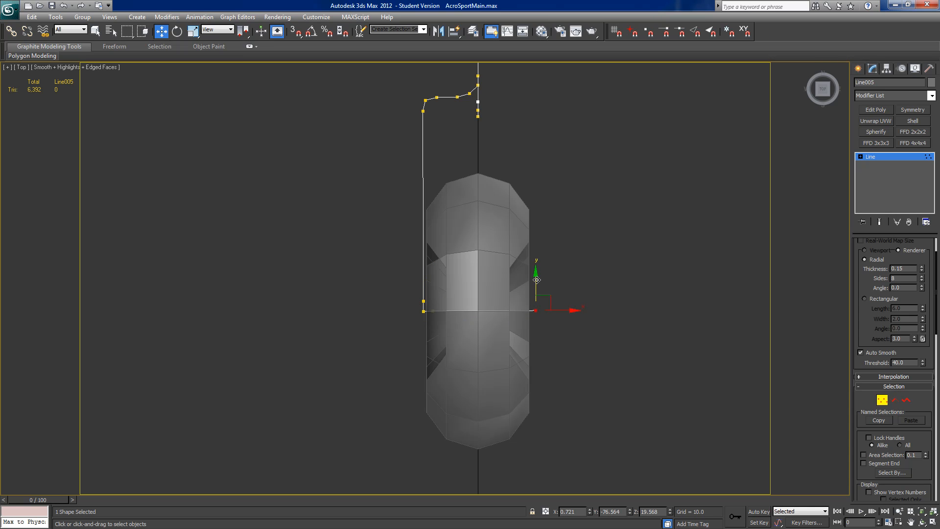
pyautogui.click(422, 300)
pyautogui.moveTo(424, 277); pyautogui.dragTo(424, 279)
pyautogui.click(433, 312)
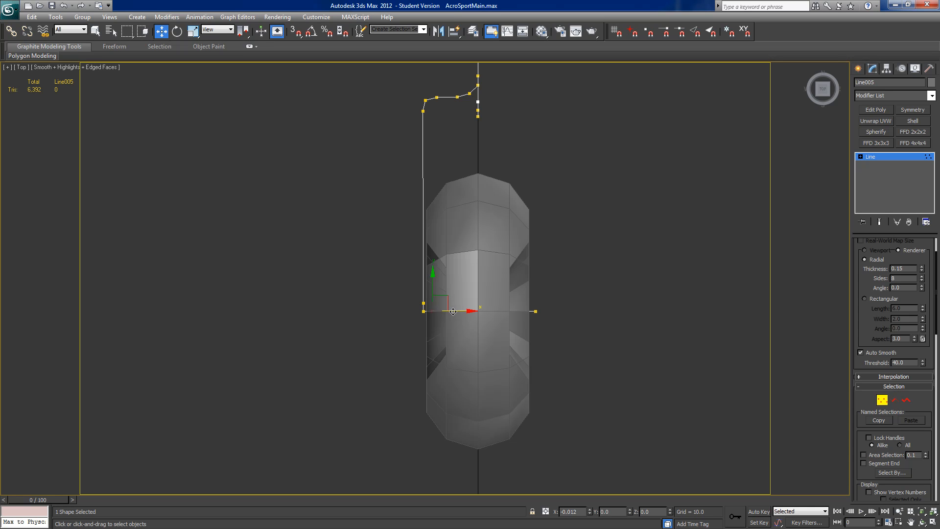
# Step: Round the lower corner by moving its middle vertex to X -0.656, Y -76.55, then shift it and the vertex above by about X -0.006
pyautogui.click(424, 310)
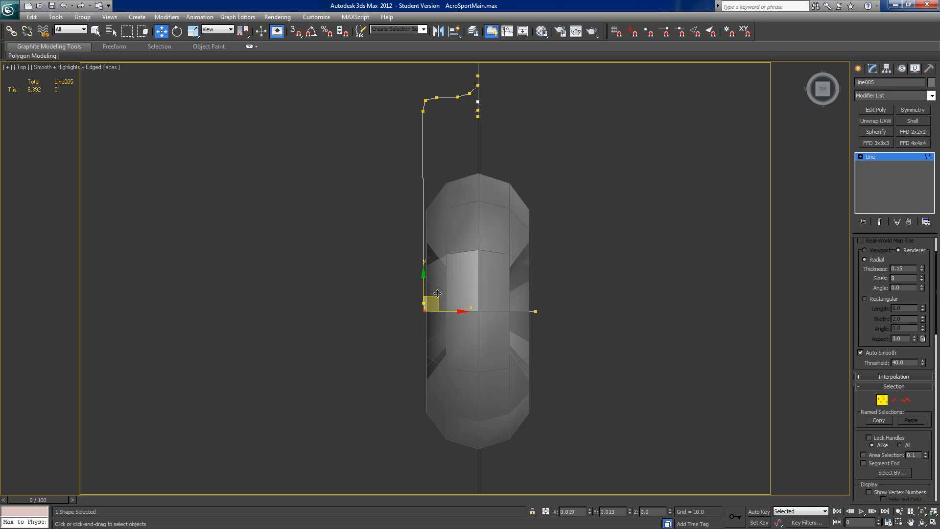
pyautogui.moveTo(437, 295); pyautogui.dragTo(437, 293)
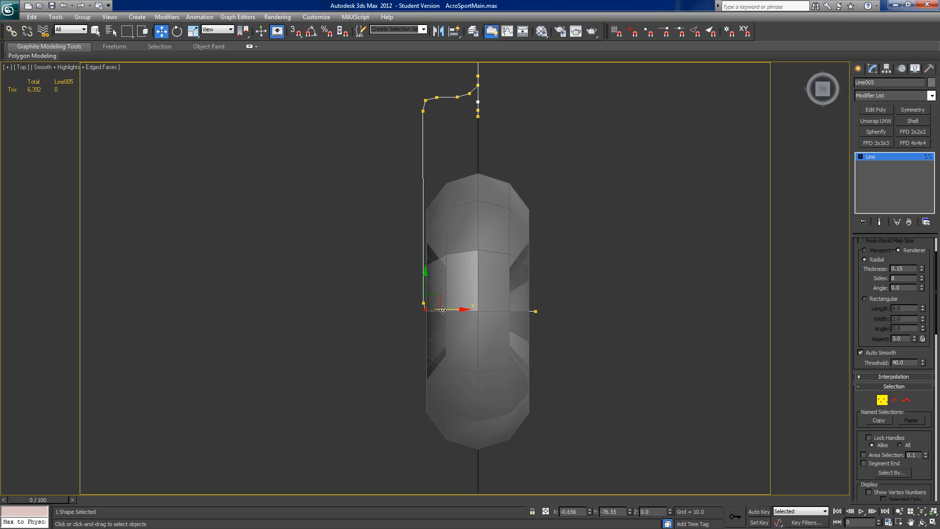
pyautogui.moveTo(401, 333)
pyautogui.mouseDown()
pyautogui.moveTo(442, 298)
pyautogui.moveTo(454, 303)
pyautogui.mouseUp()
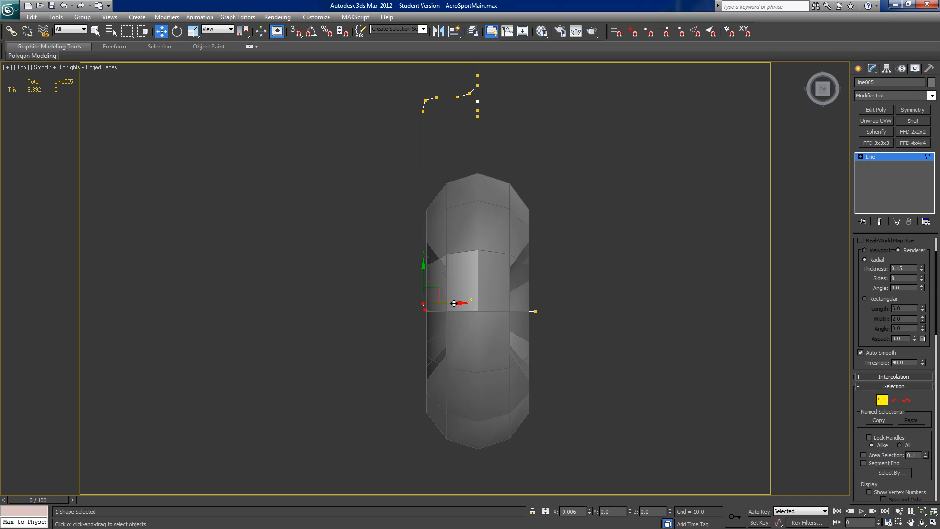
# Step: Raise the strut line's wheel-side vertices from the ground plane up to the tail wheel's height
pyautogui.scroll(-2, 429, 307)
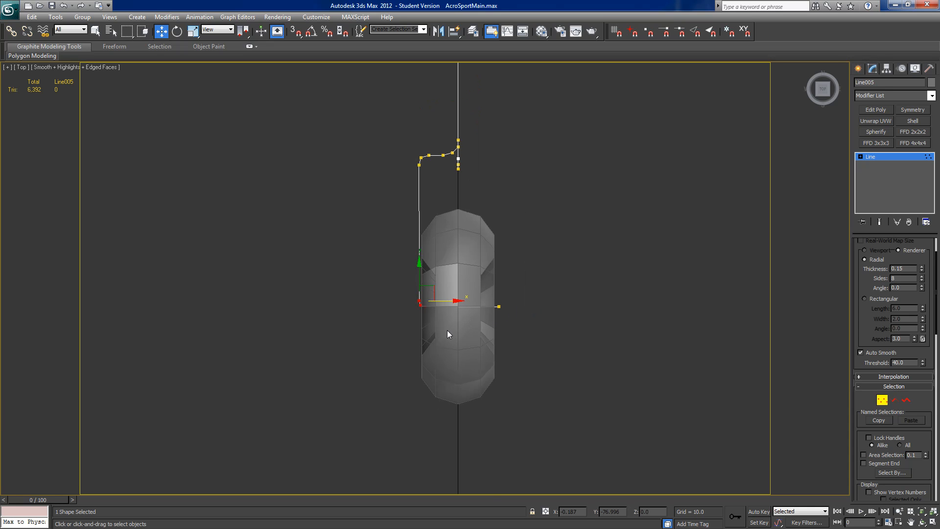
pyautogui.keyDown('alt'); pyautogui.moveTo(437, 338); pyautogui.dragTo(595, 293, button='middle'); pyautogui.keyUp('alt')
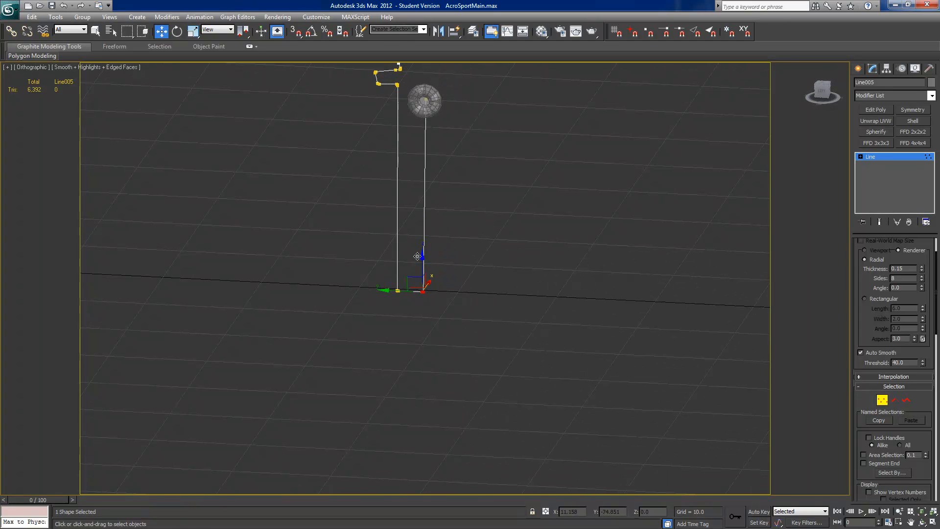
pyautogui.moveTo(433, 279); pyautogui.dragTo(398, 71)
pyautogui.moveTo(567, 299); pyautogui.dragTo(567, 297, button='middle')
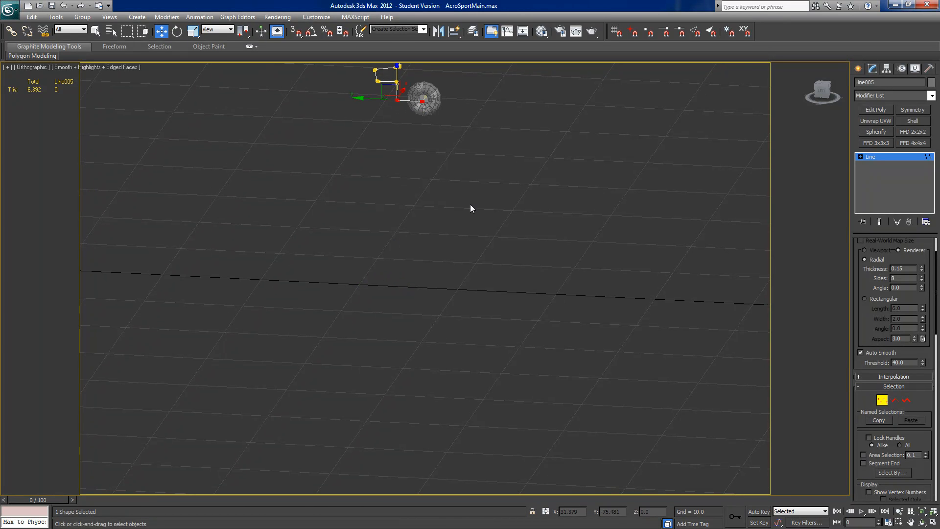
# Step: In the Left view, raise the selected wheel-side vertices by about 0.073 to line up with the wheel's axle
pyautogui.moveTo(472, 200); pyautogui.dragTo(490, 335, button='middle')
pyautogui.scroll(-3, 518, 334)
pyautogui.keyDown('alt'); pyautogui.moveTo(665, 267); pyautogui.dragTo(655, 325, button='middle'); pyautogui.keyUp('alt')
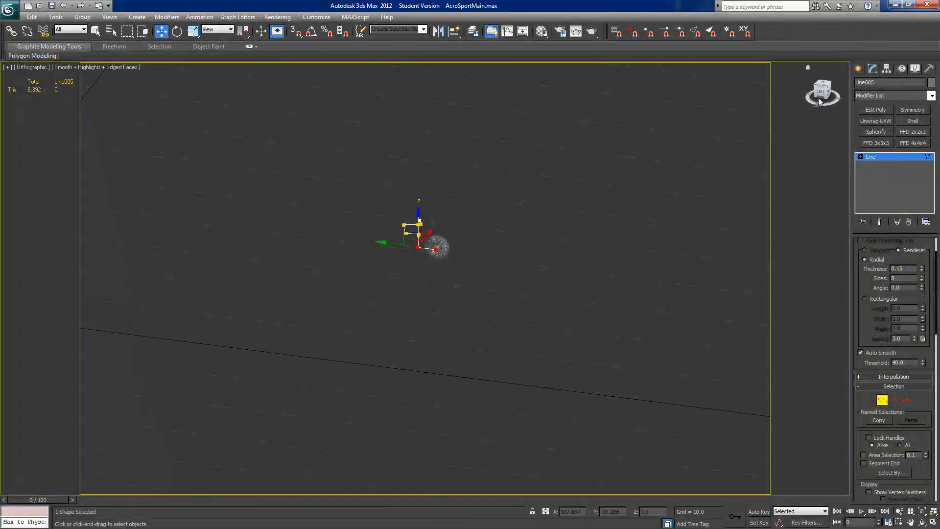
pyautogui.click(820, 92)
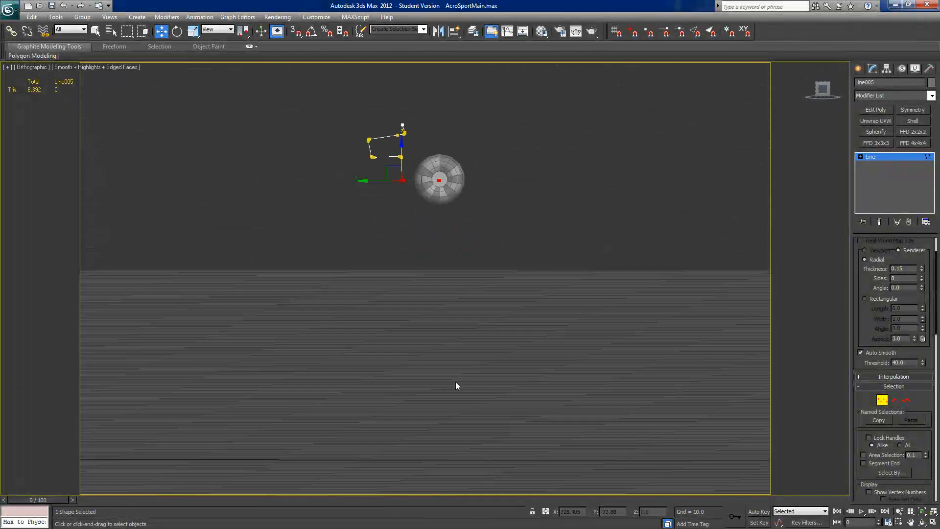
pyautogui.press('l')
pyautogui.scroll(6, 527, 336)
pyautogui.moveTo(501, 213); pyautogui.dragTo(444, 335, button='middle')
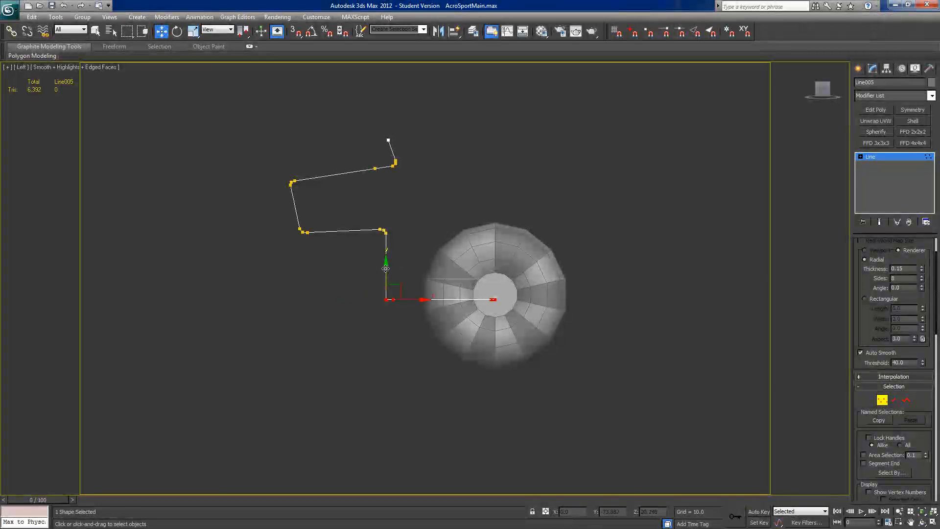
pyautogui.moveTo(384, 264); pyautogui.dragTo(385, 265)
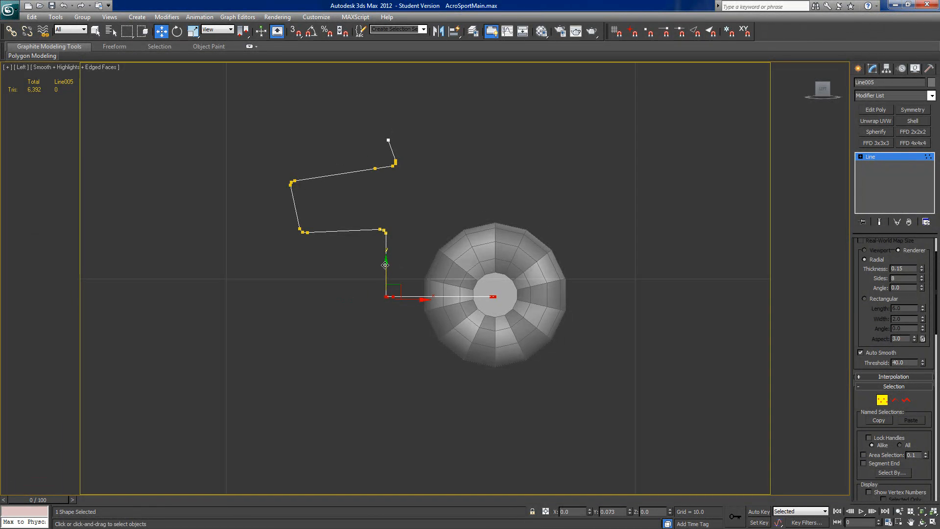
# Step: Raise the strut line's front corner vertices from axle height to the lower bend, and lower the outer corner vertex to Z 21.002
pyautogui.click(379, 313)
pyautogui.moveTo(391, 279); pyautogui.dragTo(389, 207)
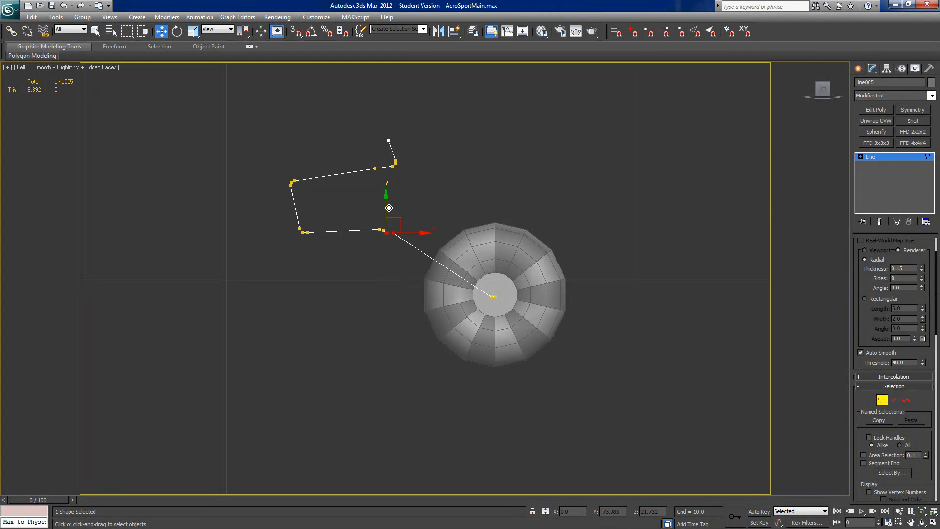
pyautogui.click(393, 233)
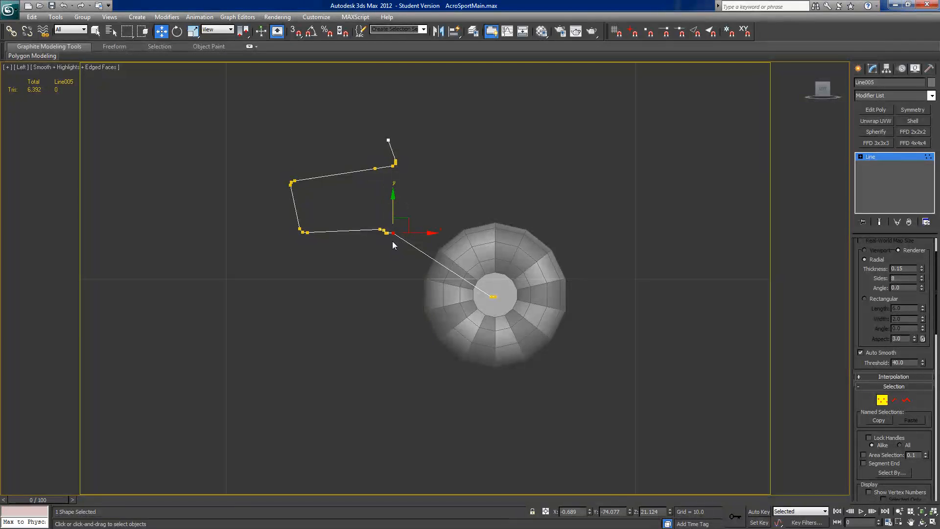
pyautogui.moveTo(395, 206)
pyautogui.keyDown('alt'); pyautogui.mouseDown(button='middle')
pyautogui.moveTo(329, 256)
pyautogui.moveTo(333, 274)
pyautogui.moveTo(404, 231)
pyautogui.moveTo(387, 213)
pyautogui.mouseUp(button='middle'); pyautogui.keyUp('alt')
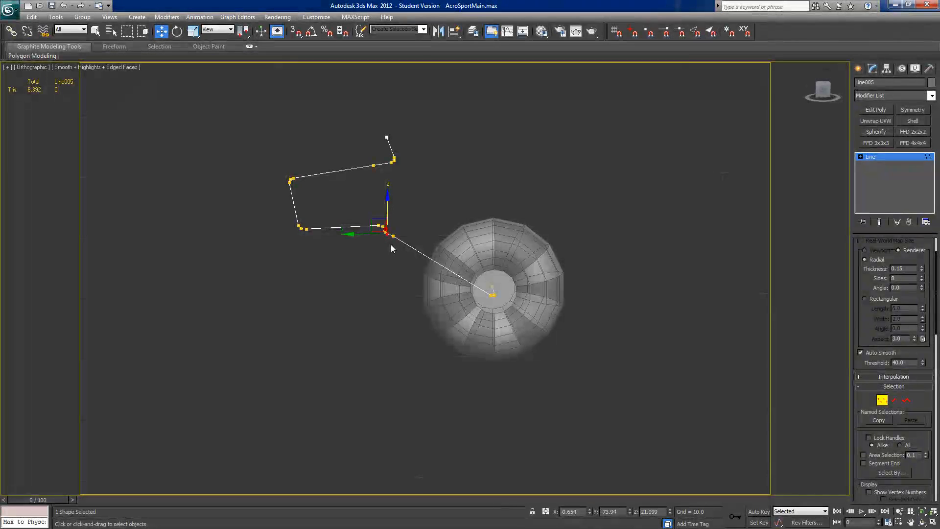
pyautogui.moveTo(387, 208); pyautogui.dragTo(393, 216)
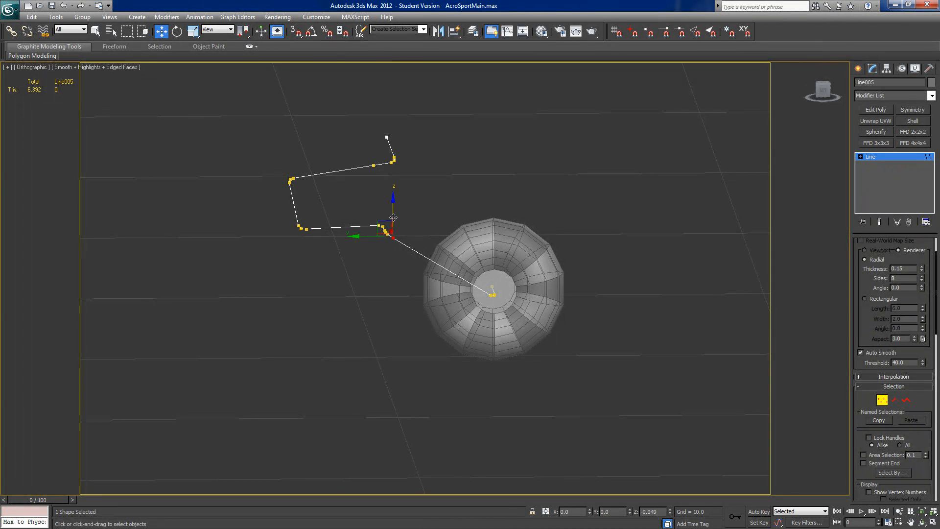
# Step: Smooth the bend above the wheel by raising the vertex on its short crosswise section by about 0.035
pyautogui.keyDown('alt'); pyautogui.moveTo(350, 236); pyautogui.dragTo(309, 225, button='middle'); pyautogui.keyUp('alt')
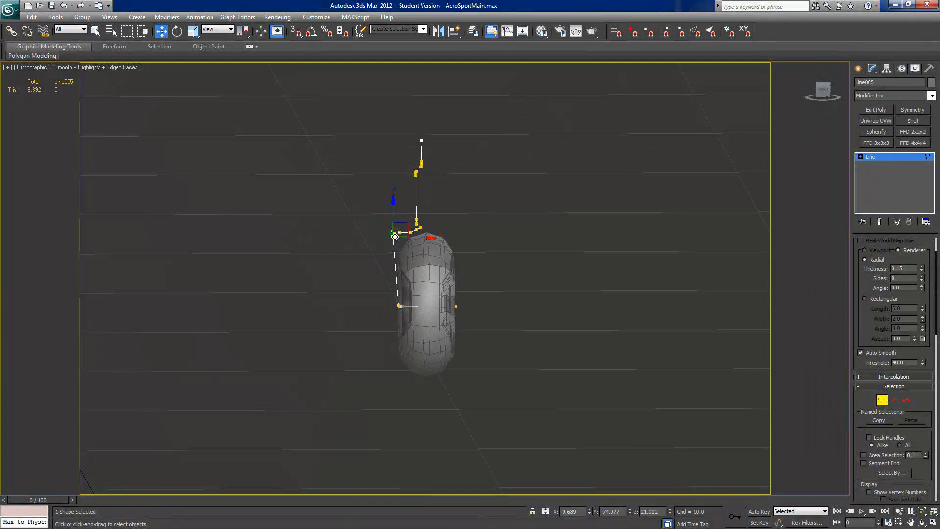
pyautogui.moveTo(410, 233); pyautogui.dragTo(413, 214)
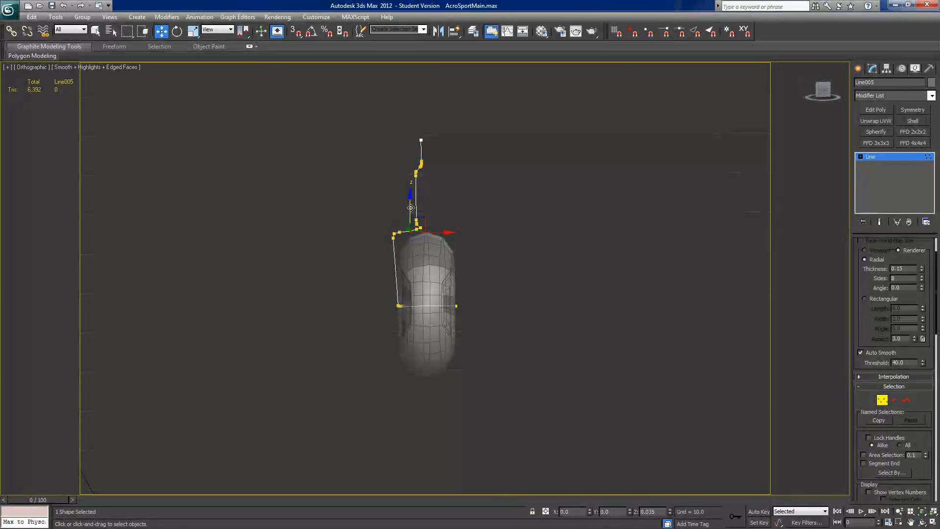
pyautogui.moveTo(411, 207); pyautogui.dragTo(411, 205)
pyautogui.click(417, 229)
pyautogui.keyDown('alt'); pyautogui.moveTo(456, 235); pyautogui.dragTo(536, 254, button='middle'); pyautogui.keyUp('alt')
pyautogui.moveTo(531, 338)
pyautogui.keyDown('alt'); pyautogui.mouseDown(button='middle')
pyautogui.moveTo(483, 357)
pyautogui.moveTo(548, 318)
pyautogui.moveTo(540, 327)
pyautogui.mouseUp(button='middle'); pyautogui.keyUp('alt')
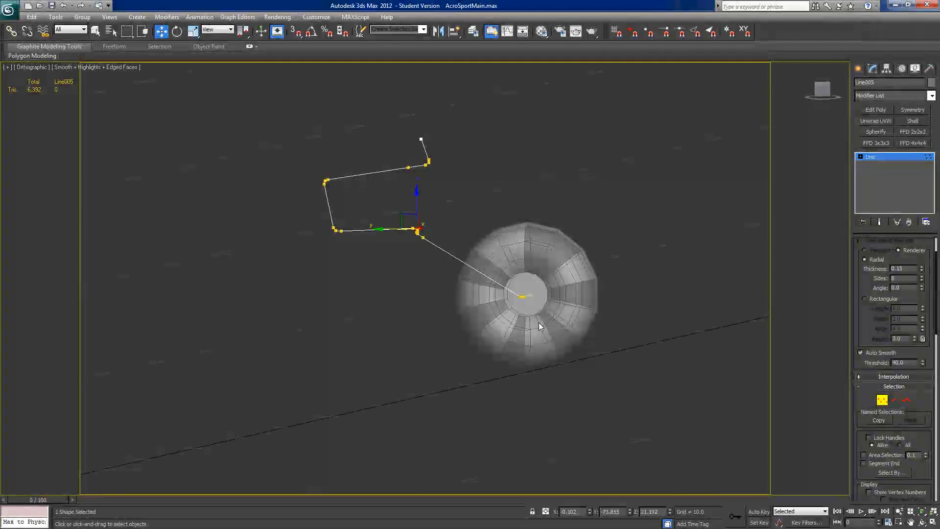
# Step: In the Left view, raise the line's axle-corner vertex to Z 19.613 and the vertex beside it by about 0.006
pyautogui.click(822, 89)
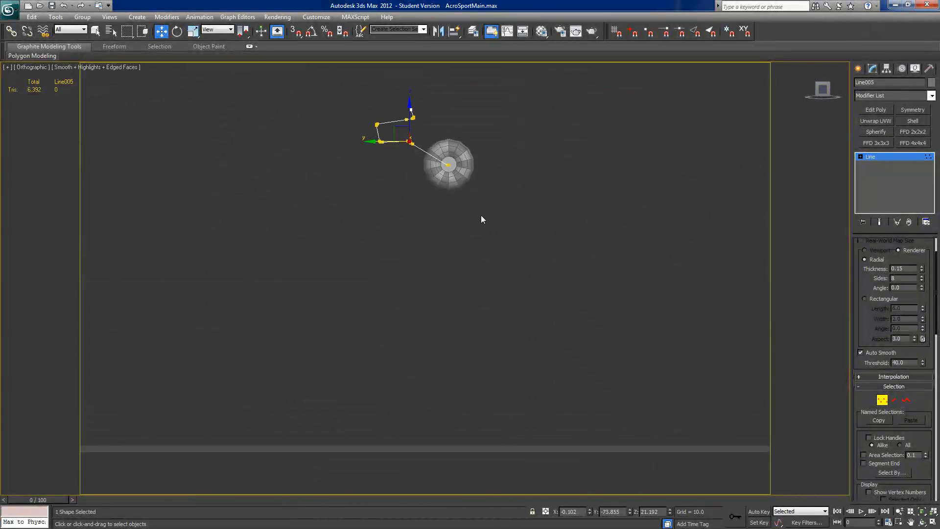
pyautogui.scroll(10, 503, 360)
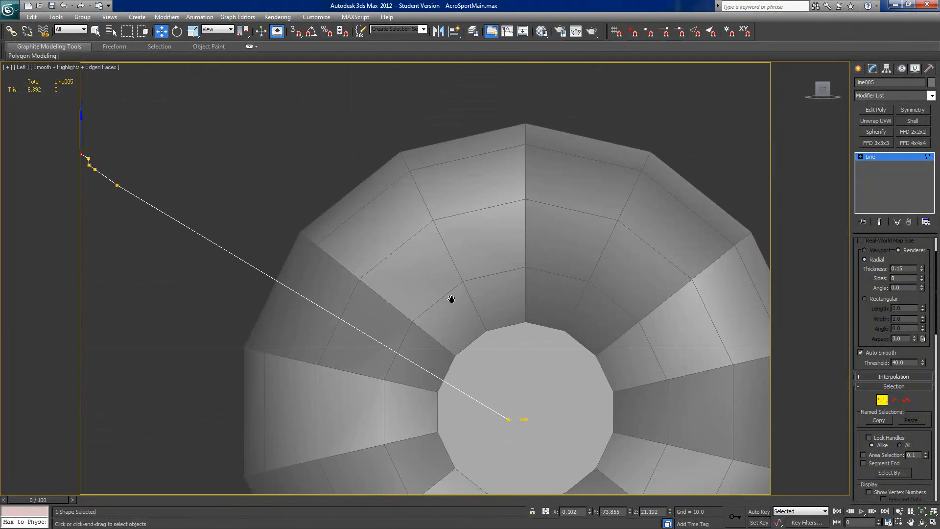
pyautogui.click(481, 355)
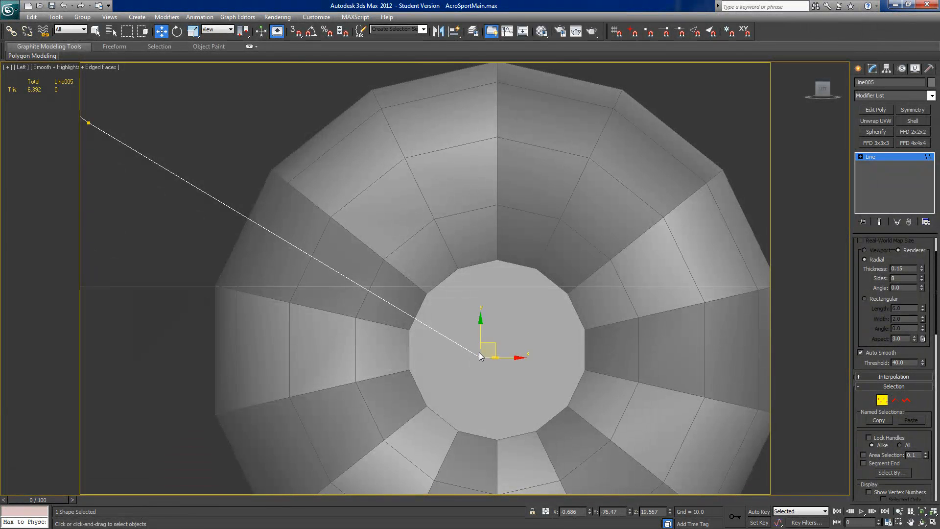
pyautogui.moveTo(480, 336); pyautogui.dragTo(480, 333)
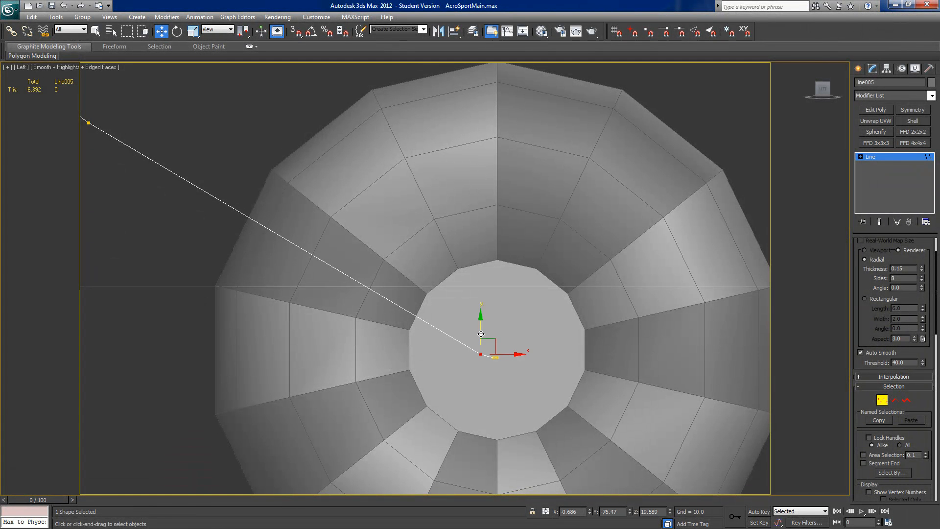
pyautogui.press('z')
pyautogui.press('u')
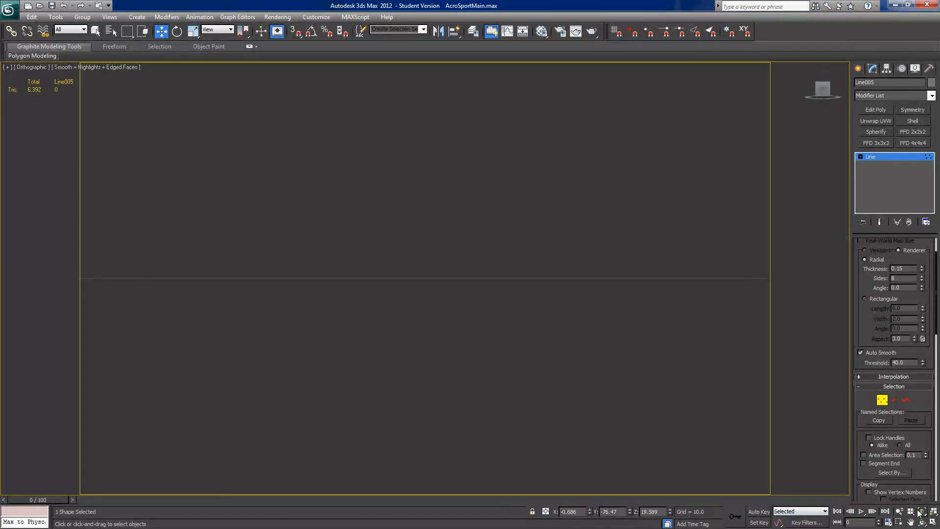
pyautogui.click(933, 512)
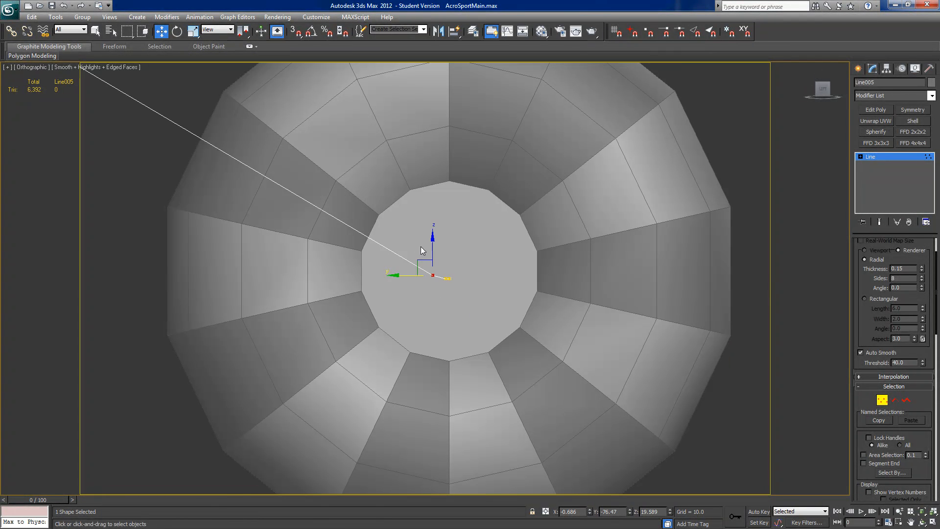
pyautogui.moveTo(433, 245); pyautogui.dragTo(434, 241)
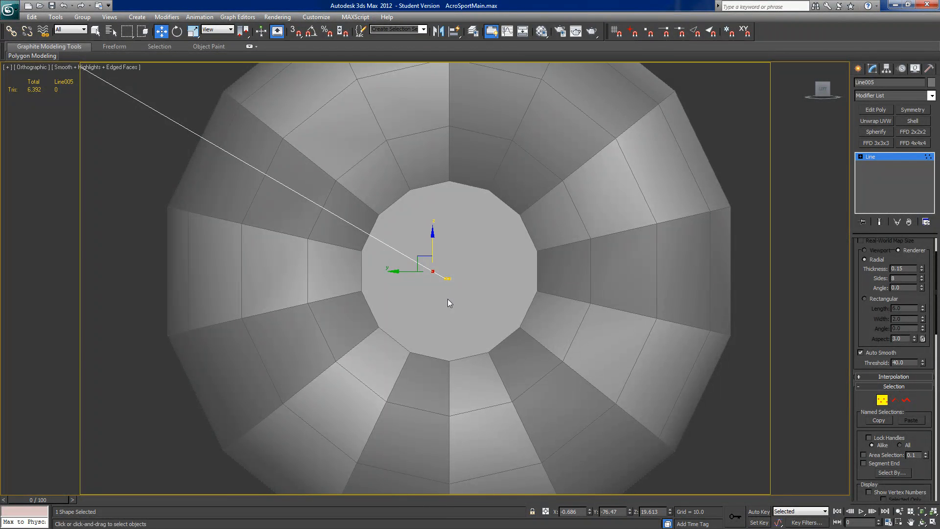
pyautogui.click(447, 277)
pyautogui.moveTo(446, 259); pyautogui.dragTo(446, 258)
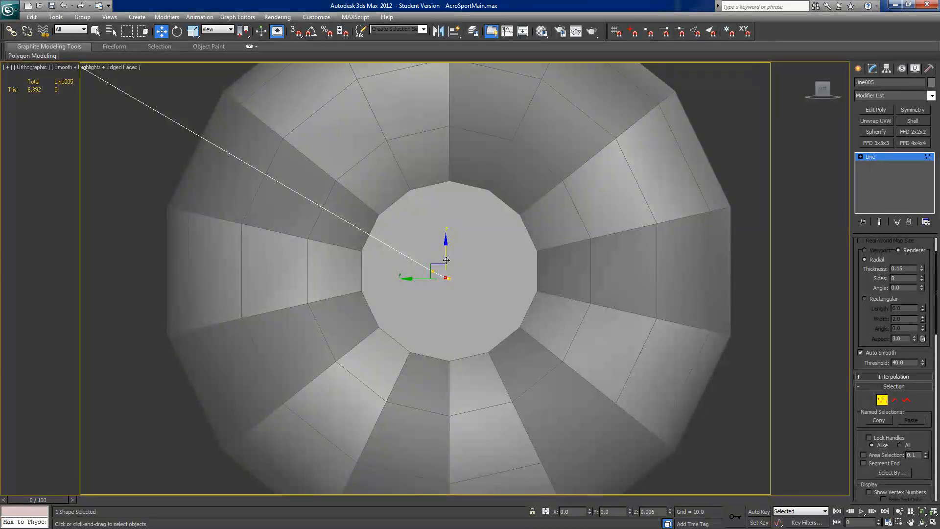
# Step: Leave vertex editing and enable the strut line's thickness in the viewport only
pyautogui.scroll(-3, 478, 299)
pyautogui.scroll(-3, 532, 307)
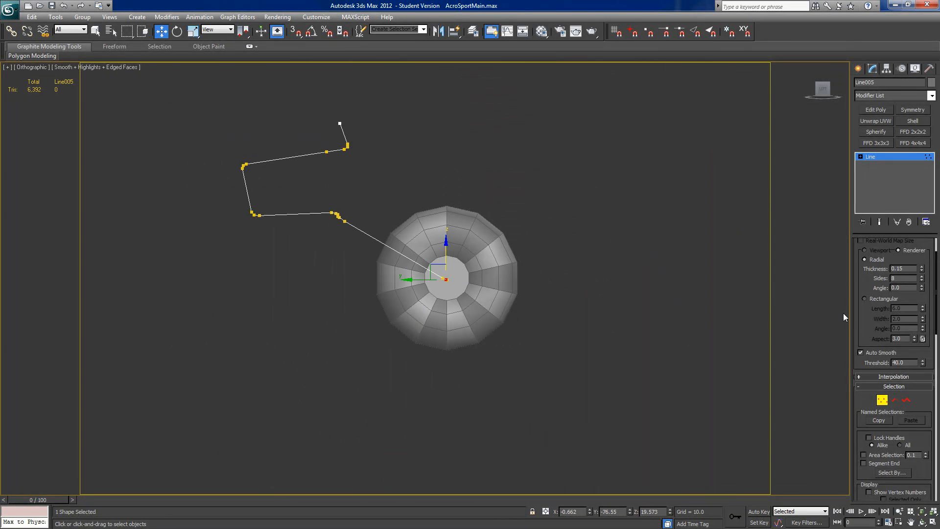
pyautogui.click(881, 401)
pyautogui.scroll(2, 876, 294)
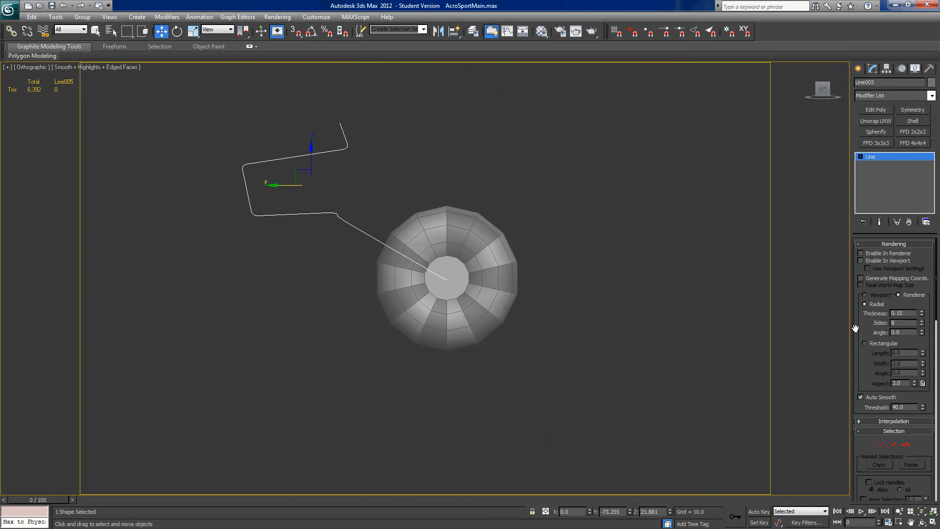
pyautogui.click(860, 253)
pyautogui.click(859, 254)
pyautogui.click(861, 260)
pyautogui.keyDown('alt'); pyautogui.moveTo(650, 260); pyautogui.dragTo(448, 334, button='middle'); pyautogui.keyUp('alt')
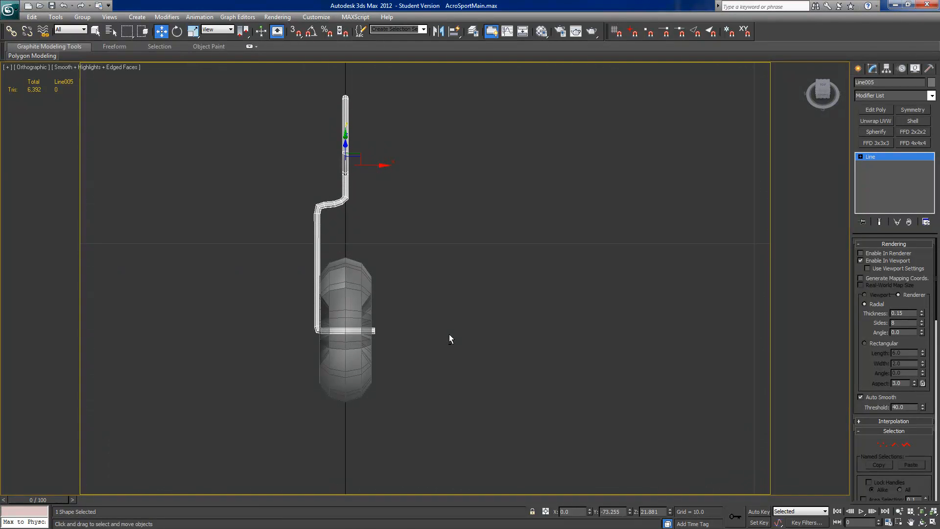
# Step: From the Top view, shift the strut's wheel-side vertices slightly away from the wheel and extend the axle's free end to X 0.702
pyautogui.click(824, 89)
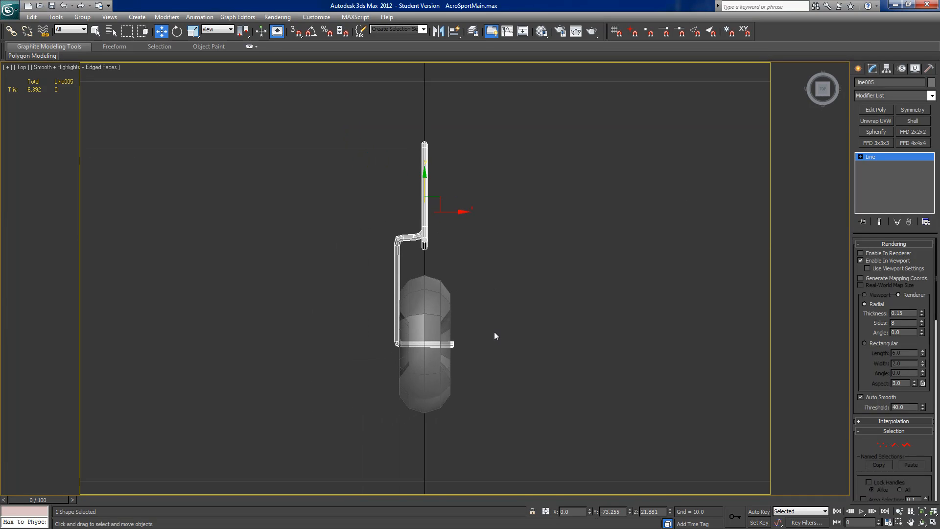
pyautogui.moveTo(497, 336); pyautogui.dragTo(511, 299, button='middle')
pyautogui.click(882, 444)
pyautogui.moveTo(364, 178); pyautogui.dragTo(427, 343)
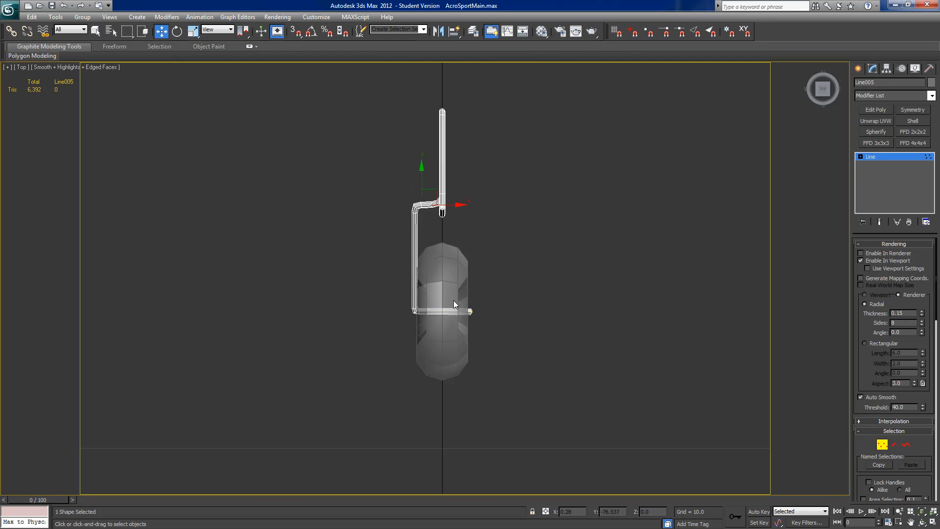
pyautogui.moveTo(450, 205); pyautogui.dragTo(447, 205)
pyautogui.moveTo(486, 288); pyautogui.dragTo(466, 338)
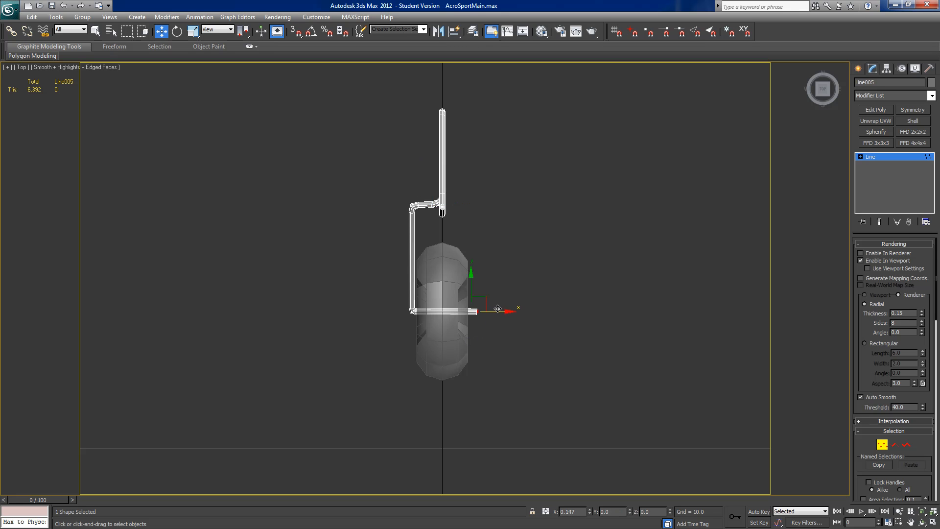
pyautogui.keyDown('alt'); pyautogui.moveTo(497, 309); pyautogui.dragTo(598, 305, button='middle'); pyautogui.keyUp('alt')
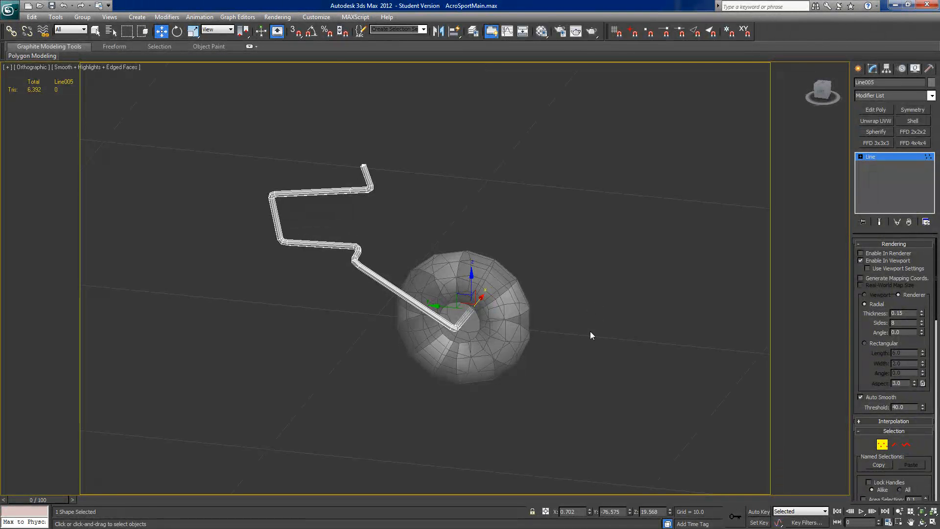
# Step: Convert the strut line to an Editable Poly
pyautogui.keyDown('alt'); pyautogui.moveTo(538, 320); pyautogui.dragTo(556, 229, button='middle'); pyautogui.keyUp('alt')
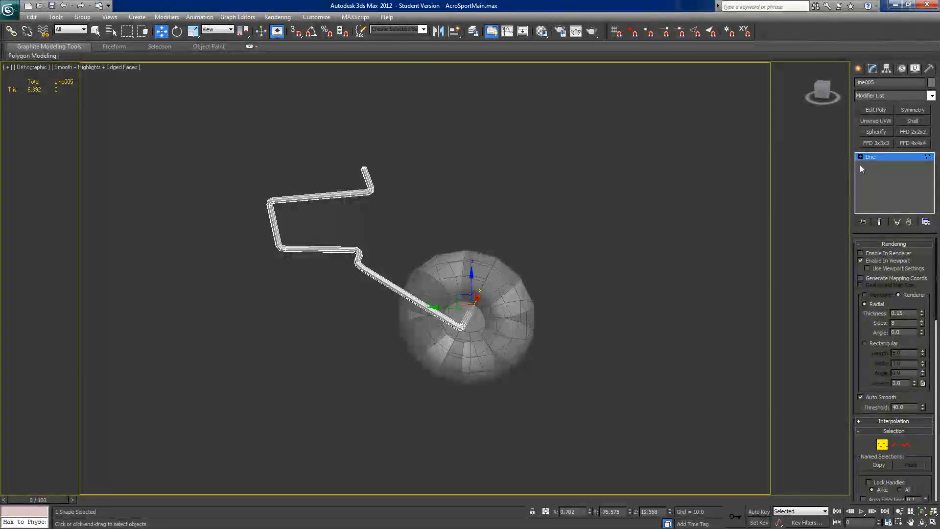
pyautogui.rightClick(887, 159)
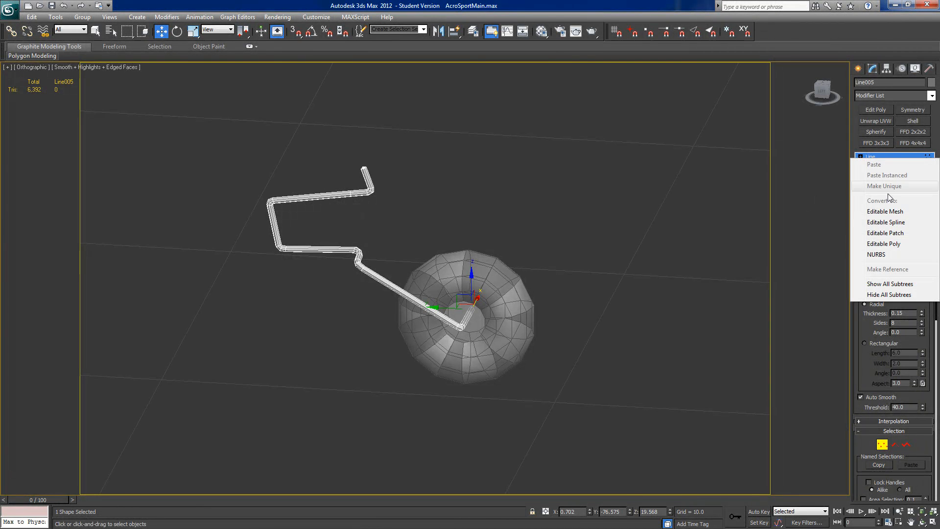
pyautogui.click(887, 244)
# Step: Unhide all objects and check the strut against the fuselage tail and side-view plan in the Left view
pyautogui.rightClick(524, 222)
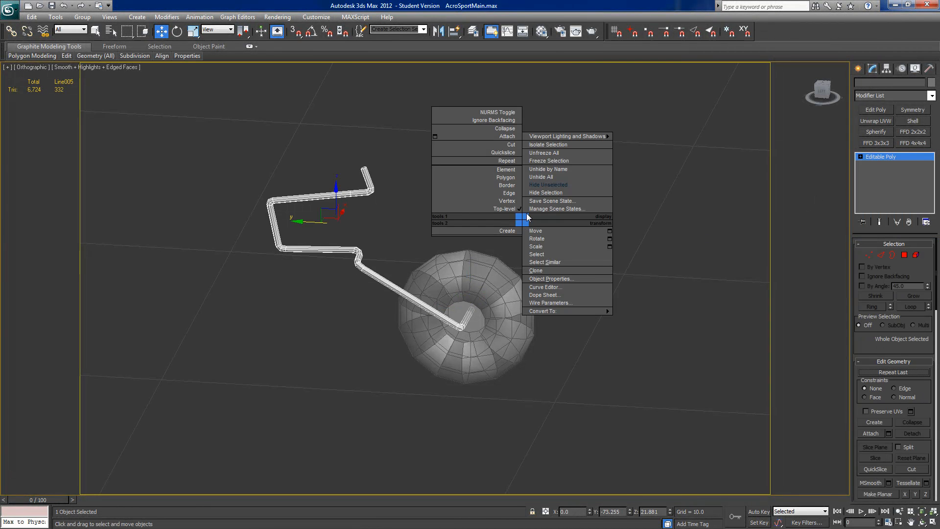
pyautogui.click(533, 184)
pyautogui.scroll(-4, 507, 202)
pyautogui.moveTo(507, 202); pyautogui.dragTo(548, 213, button='middle')
pyautogui.scroll(-5, 551, 214)
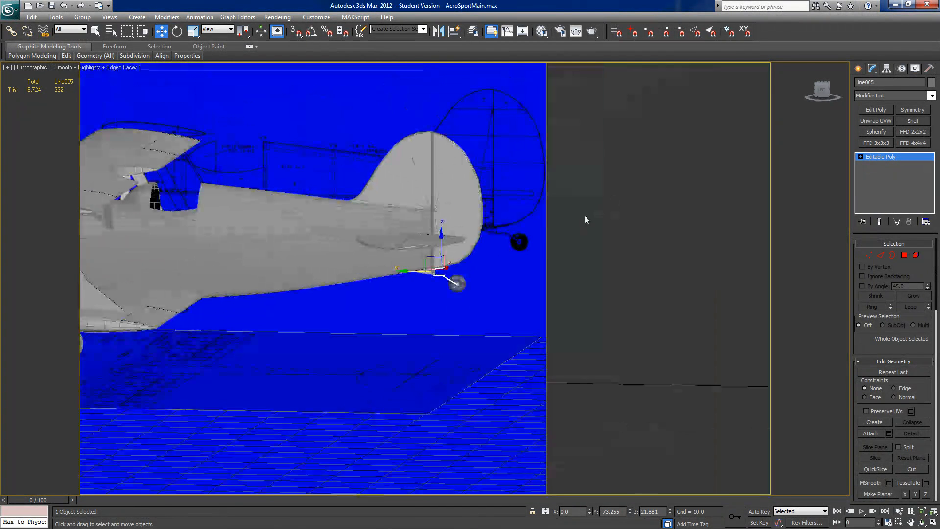
pyautogui.click(823, 92)
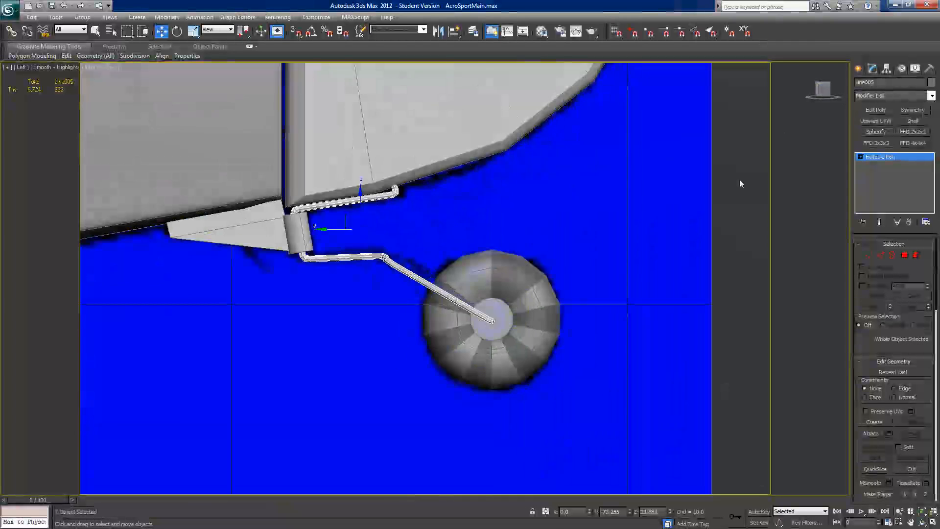
pyautogui.scroll(-5, 587, 271)
pyautogui.moveTo(587, 271); pyautogui.dragTo(631, 255, button='middle')
# Step: Delete the flat hub polygons on both sides of the tail wheel
pyautogui.click(511, 278)
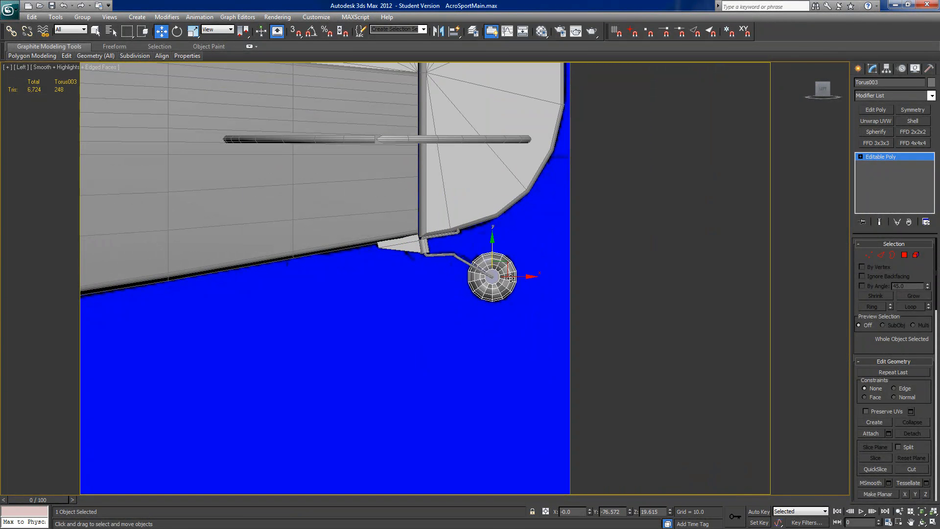
pyautogui.moveTo(529, 281); pyautogui.dragTo(534, 275, button='middle')
pyautogui.scroll(-2, 535, 276)
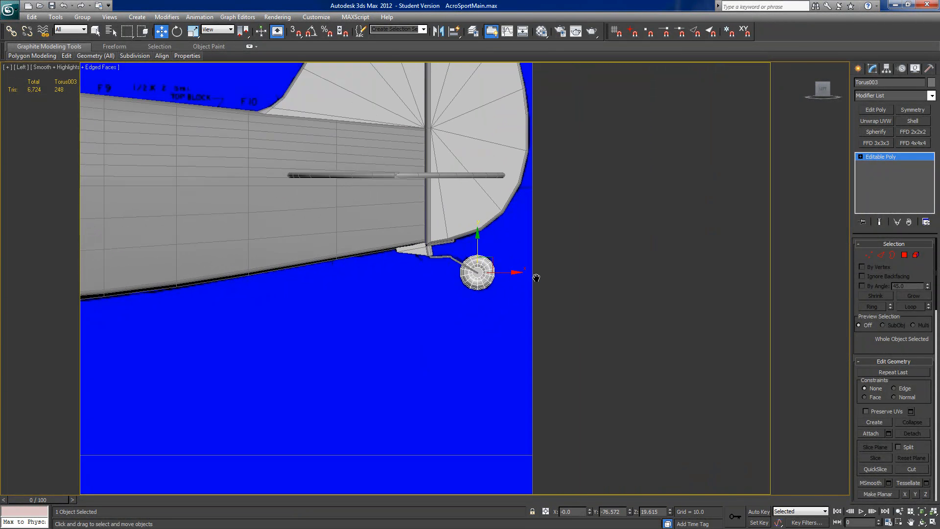
pyautogui.scroll(6, 535, 277)
pyautogui.moveTo(824, 89)
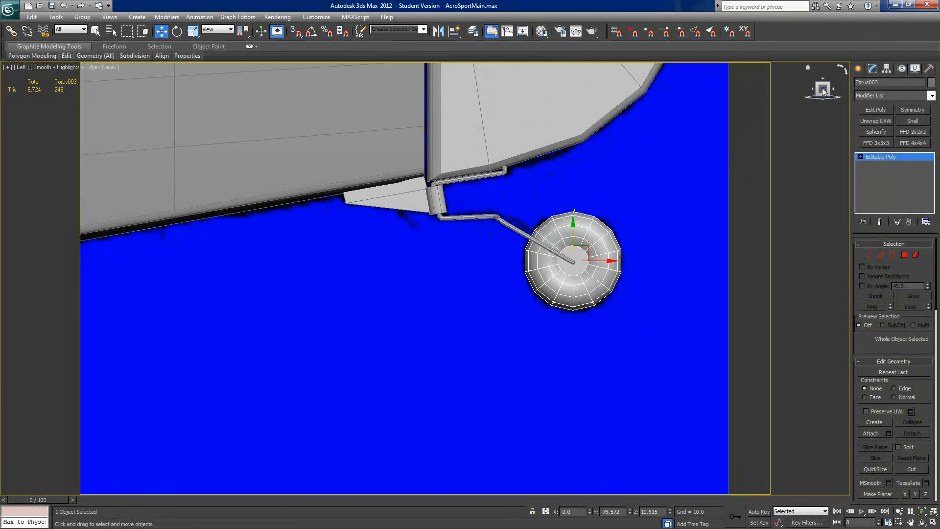
pyautogui.moveTo(607, 263); pyautogui.dragTo(556, 260, button='middle')
pyautogui.scroll(4, 497, 269)
pyautogui.moveTo(497, 269); pyautogui.dragTo(432, 285, button='middle')
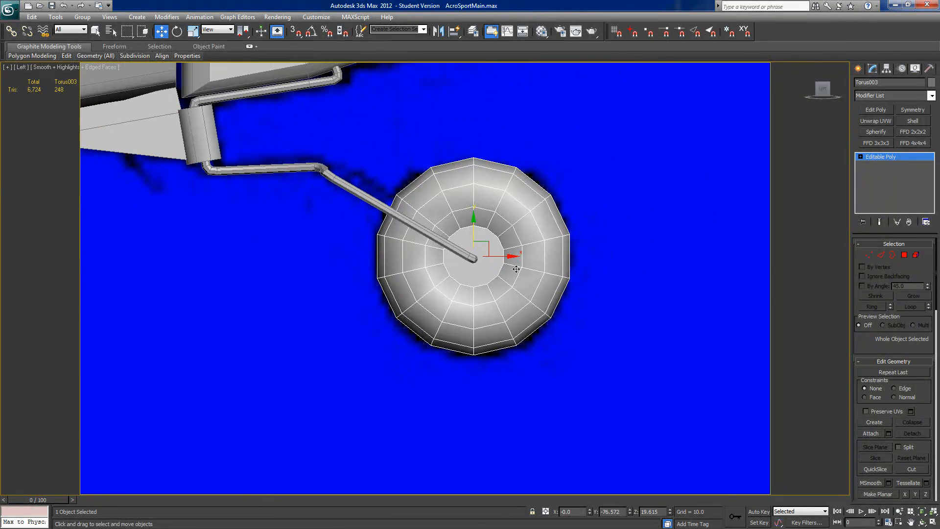
pyautogui.click(904, 255)
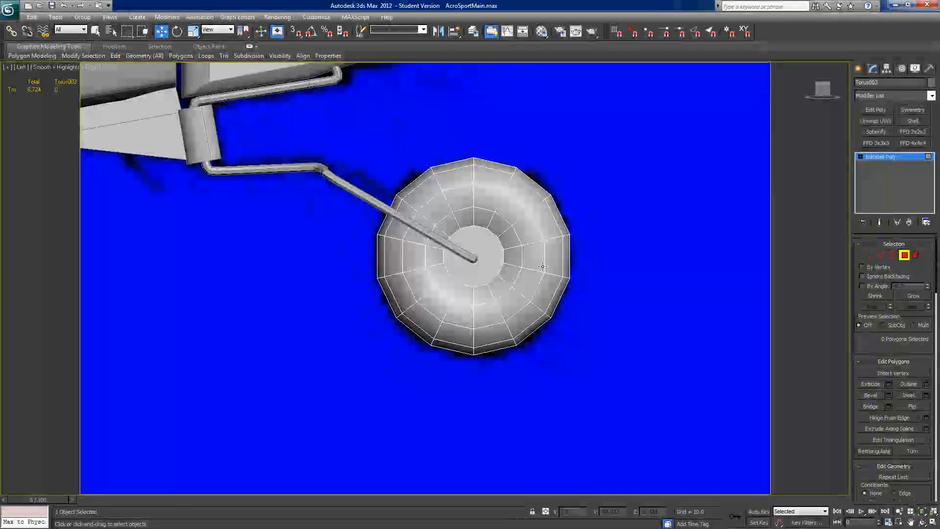
pyautogui.click(492, 260)
pyautogui.keyDown('alt'); pyautogui.moveTo(567, 271); pyautogui.dragTo(514, 259, button='middle'); pyautogui.keyUp('alt')
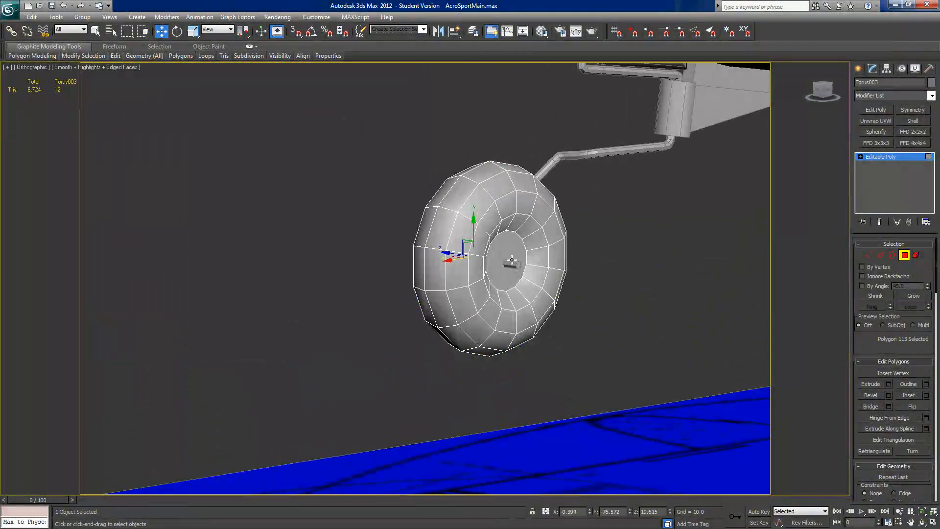
pyautogui.keyDown('ctrl'); pyautogui.click(512, 255); pyautogui.keyUp('ctrl')
pyautogui.keyDown('alt'); pyautogui.moveTo(577, 277); pyautogui.dragTo(566, 279, button='middle'); pyautogui.keyUp('alt')
pyautogui.press('Delete')
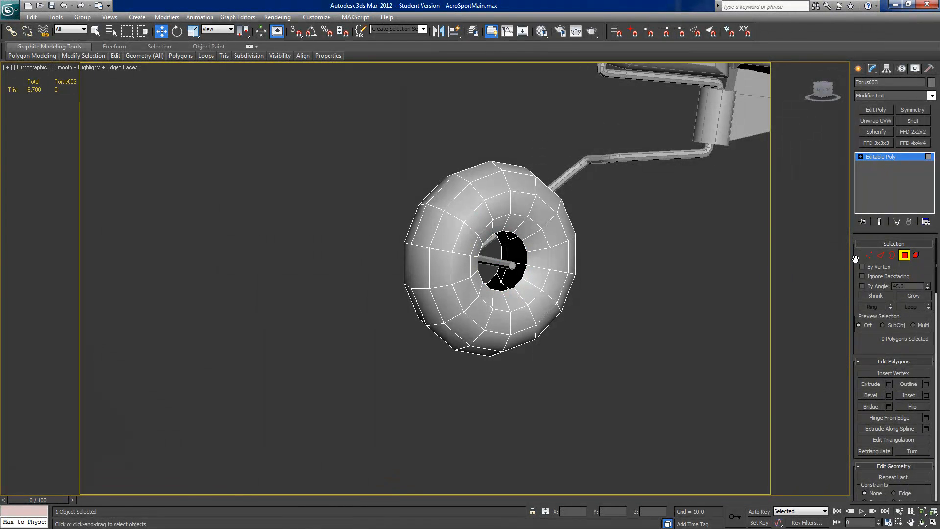
# Step: Extend the open borders on both sides of the tail wheel's hub inward with a scaled copy, narrowing the opening around the axle
pyautogui.click(891, 256)
pyautogui.click(495, 265)
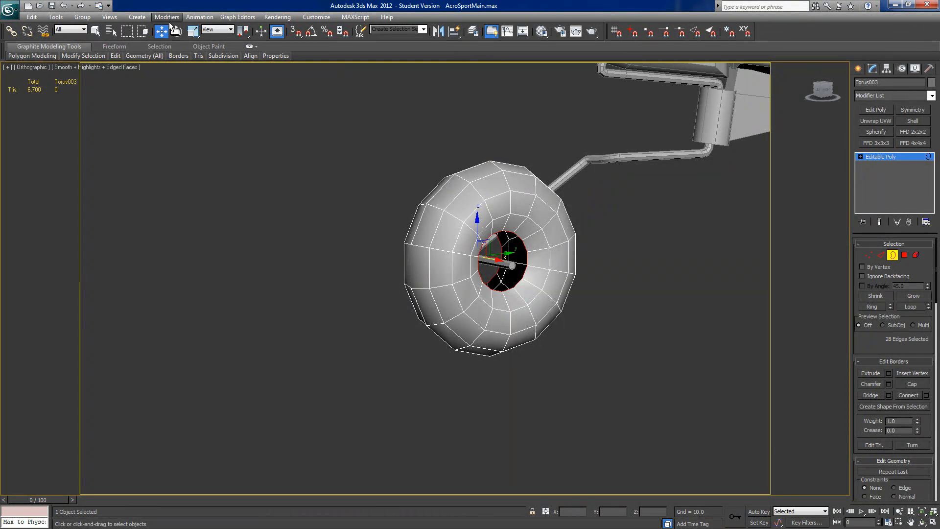
pyautogui.click(192, 31)
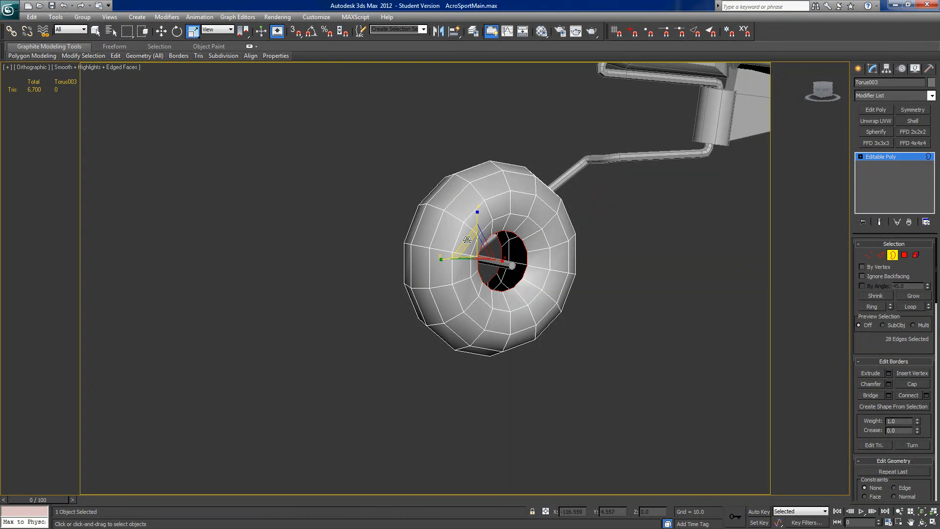
pyautogui.keyDown('shift'); pyautogui.moveTo(467, 239); pyautogui.dragTo(480, 270); pyautogui.keyUp('shift')
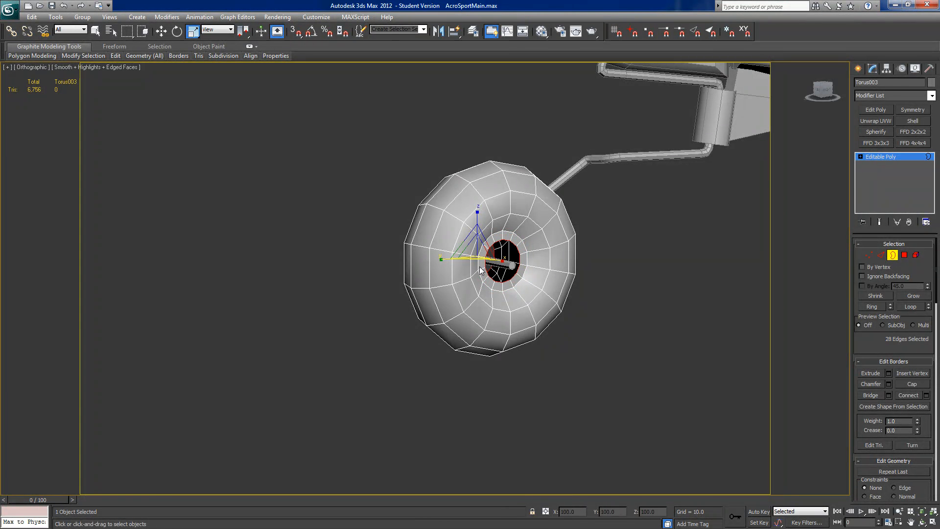
# Step: Collapse the vertices of the hub border on the tail wheel's side away from the strut into a single centre point
pyautogui.click(868, 255)
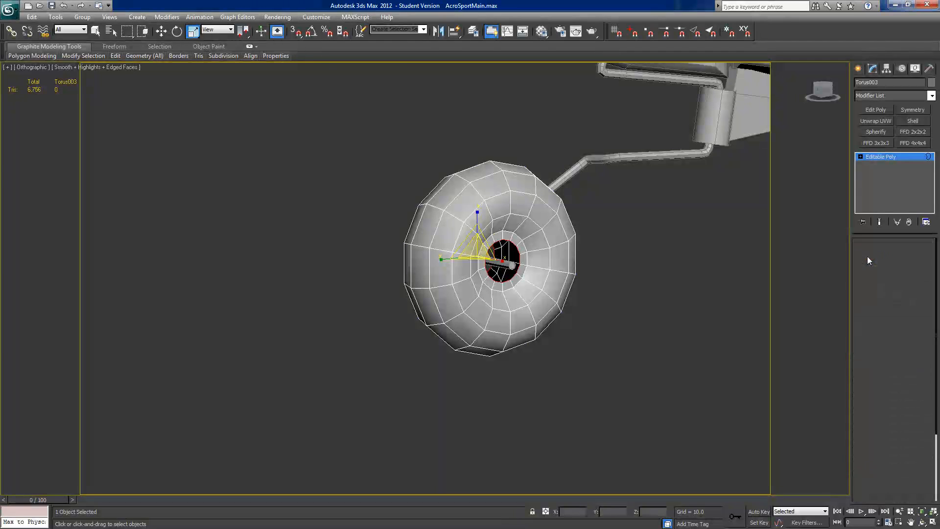
pyautogui.moveTo(920, 489); pyautogui.dragTo(915, 420)
pyautogui.keyDown('alt'); pyautogui.moveTo(744, 406); pyautogui.dragTo(526, 360, button='middle'); pyautogui.keyUp('alt')
pyautogui.scroll(3, 885, 287)
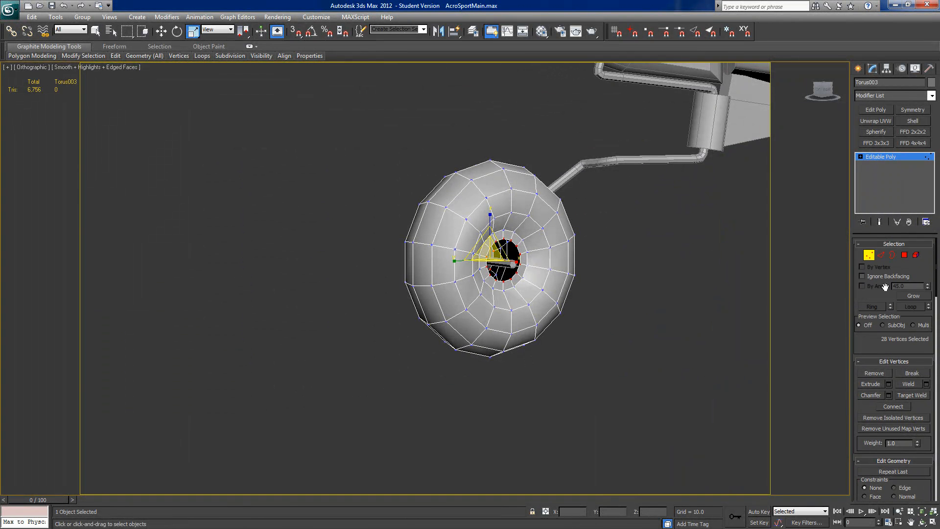
pyautogui.click(892, 254)
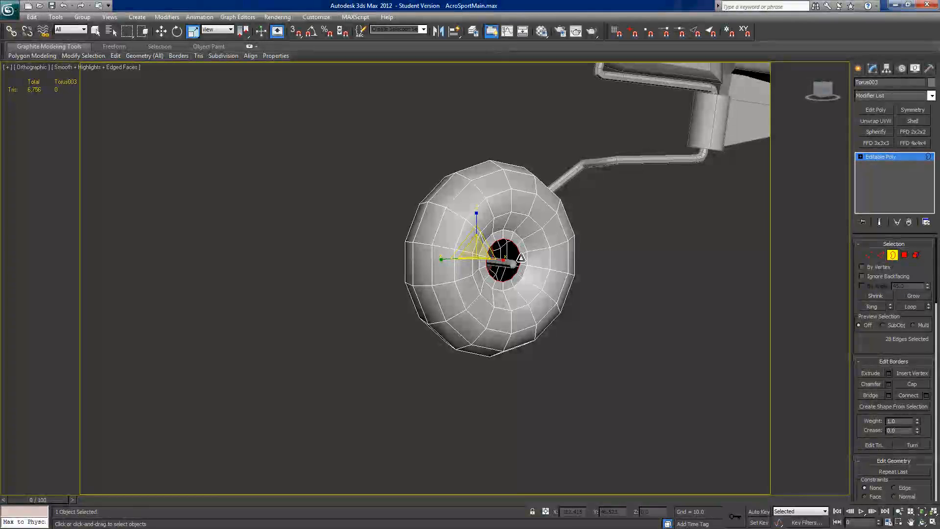
pyautogui.click(868, 255)
pyautogui.scroll(-4, 911, 418)
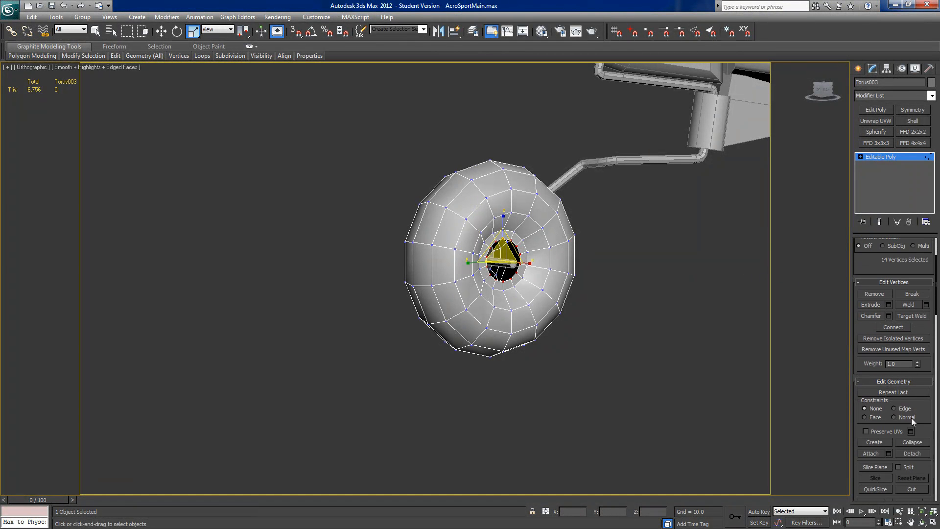
pyautogui.click(911, 442)
# Step: Close the hub opening on the strut side of the tail wheel by collapsing its border vertices to the centre
pyautogui.keyDown('alt'); pyautogui.moveTo(545, 357); pyautogui.dragTo(590, 329, button='middle'); pyautogui.keyUp('alt')
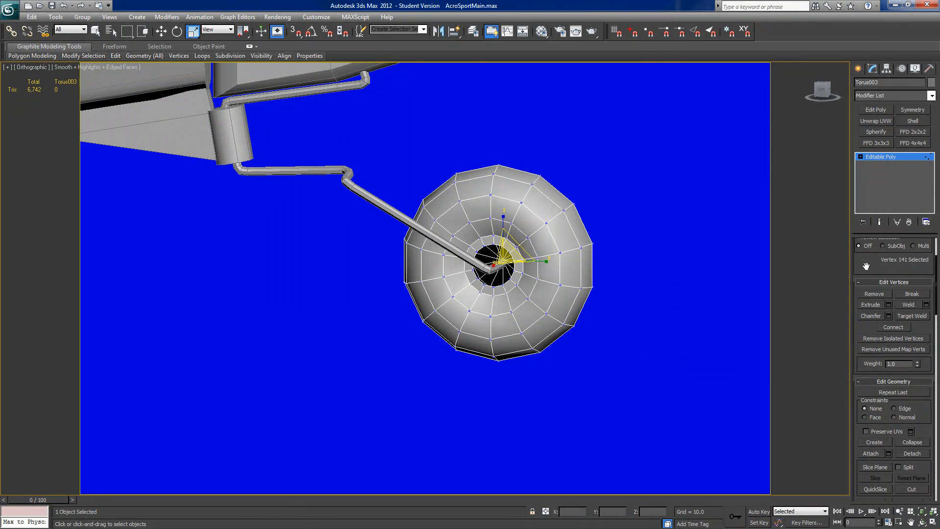
pyautogui.scroll(4, 866, 266)
pyautogui.click(892, 254)
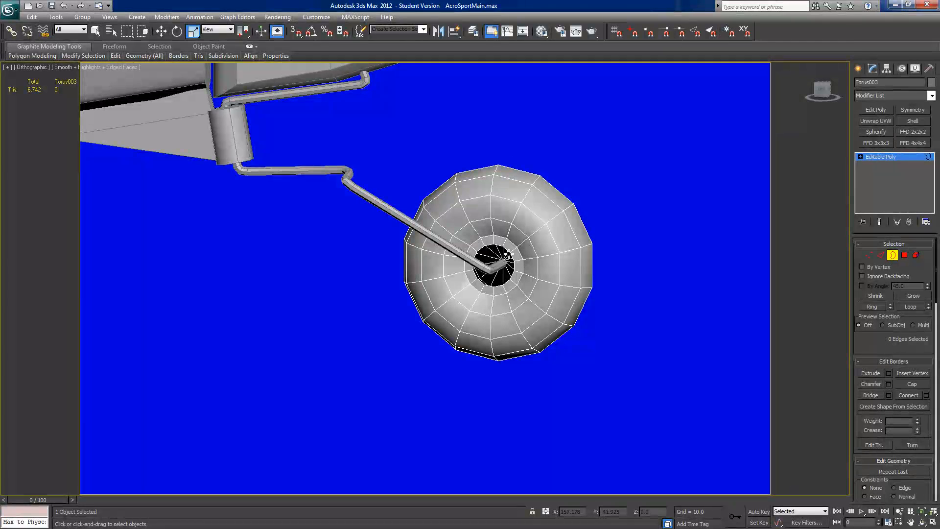
pyautogui.click(870, 255)
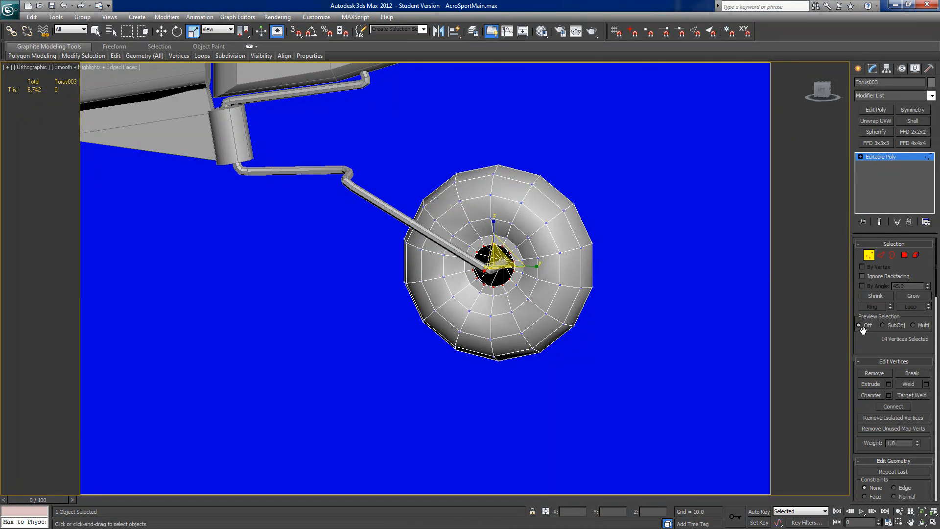
pyautogui.scroll(-6, 861, 345)
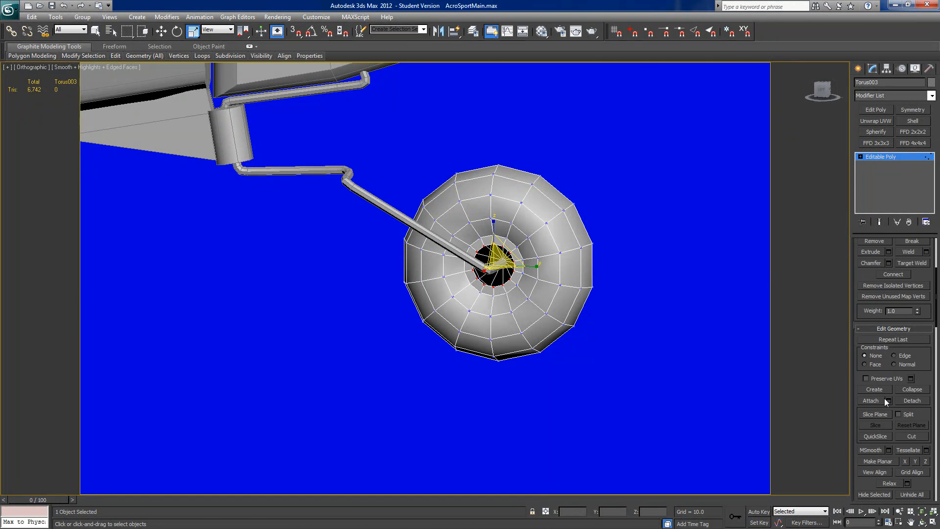
pyautogui.click(908, 389)
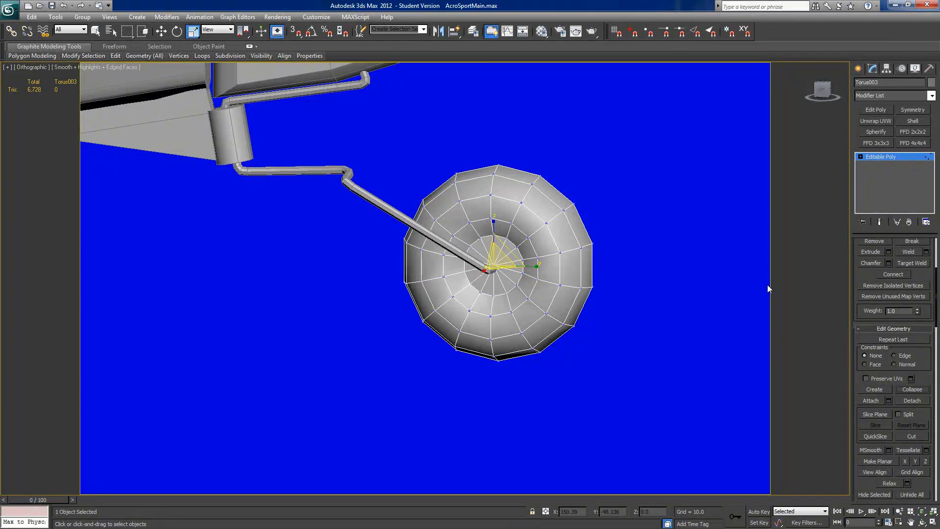
# Step: In the Left view, select the strut's axle-end vertices and move them slightly to line up with the wheel's hub centre
pyautogui.click(821, 90)
pyautogui.scroll(5, 570, 200)
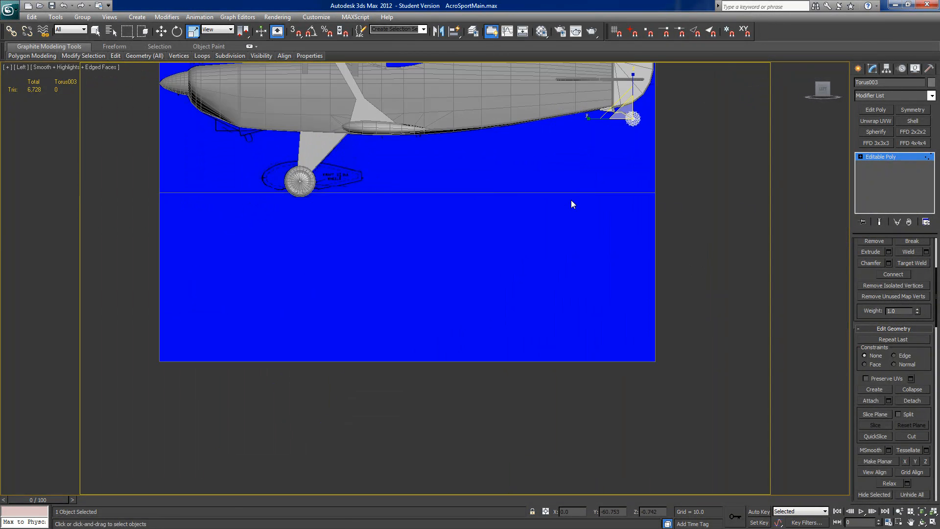
pyautogui.moveTo(571, 200); pyautogui.dragTo(456, 302, button='middle')
pyautogui.scroll(5, 514, 288)
pyautogui.moveTo(600, 249); pyautogui.dragTo(447, 319, button='middle')
pyautogui.scroll(4, 337, 345)
pyautogui.scroll(4, 447, 319)
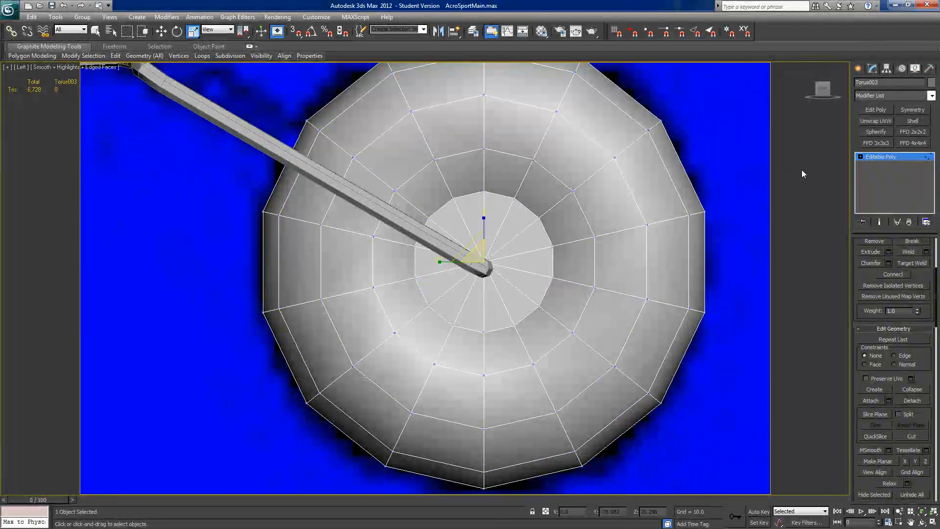
pyautogui.click(394, 219)
pyautogui.click(876, 157)
pyautogui.click(492, 260)
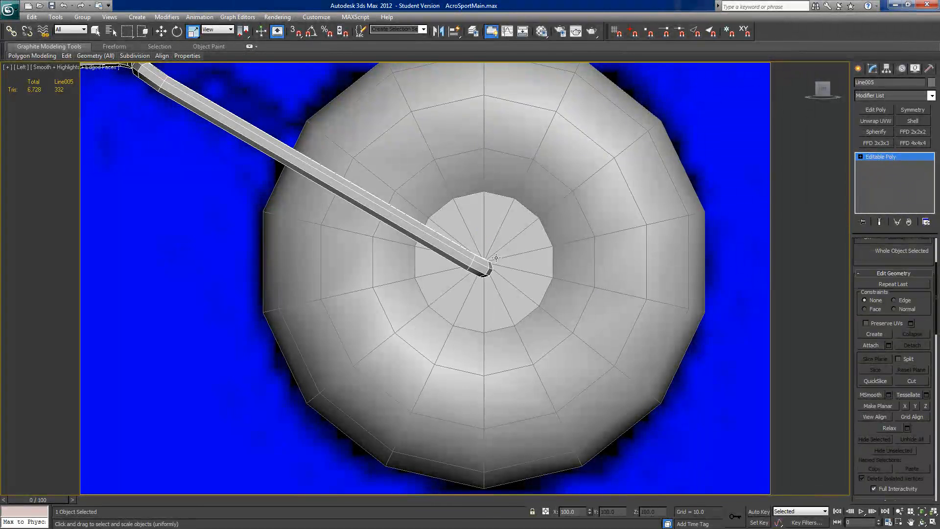
pyautogui.click(860, 156)
pyautogui.click(878, 165)
pyautogui.moveTo(428, 320); pyautogui.dragTo(558, 193)
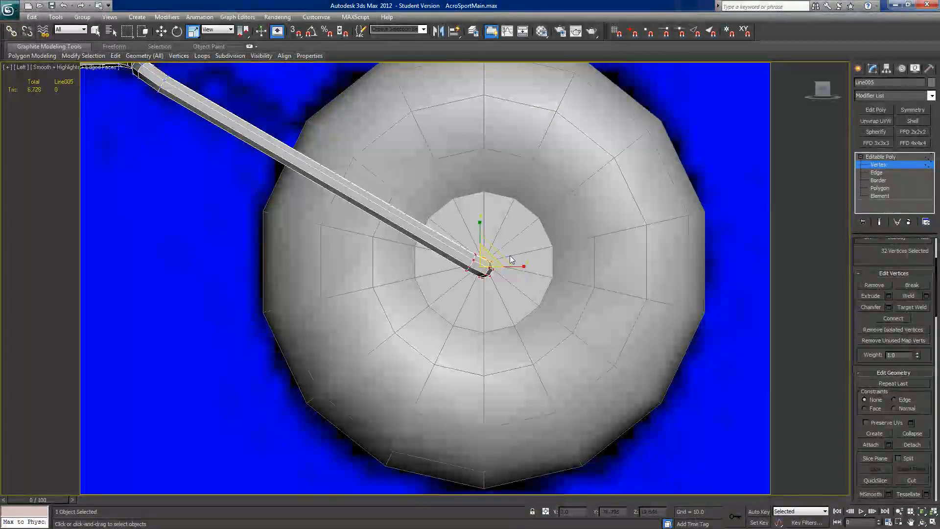
pyautogui.click(162, 32)
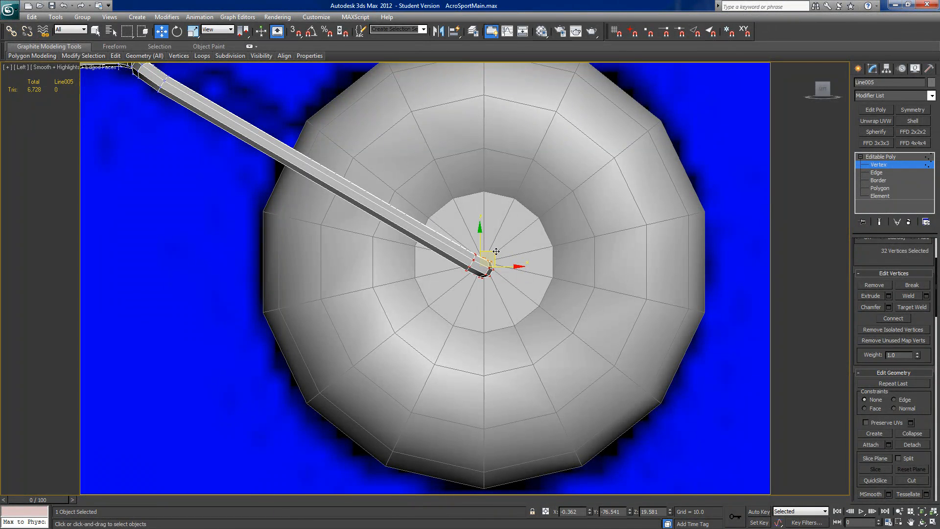
pyautogui.moveTo(496, 252)
pyautogui.mouseDown()
pyautogui.moveTo(482, 241)
pyautogui.moveTo(492, 245)
pyautogui.mouseUp()
# Step: From the Right view, nudge the strut's axle-end vertices horizontally by about 0.014 to centre the axle in the hub
pyautogui.keyDown('alt'); pyautogui.moveTo(515, 266); pyautogui.dragTo(339, 266, button='middle'); pyautogui.keyUp('alt')
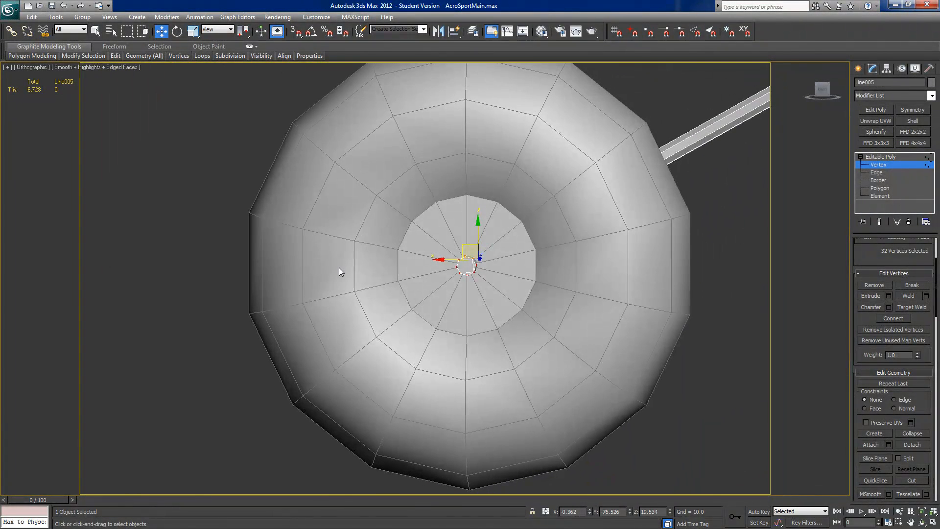
pyautogui.click(823, 91)
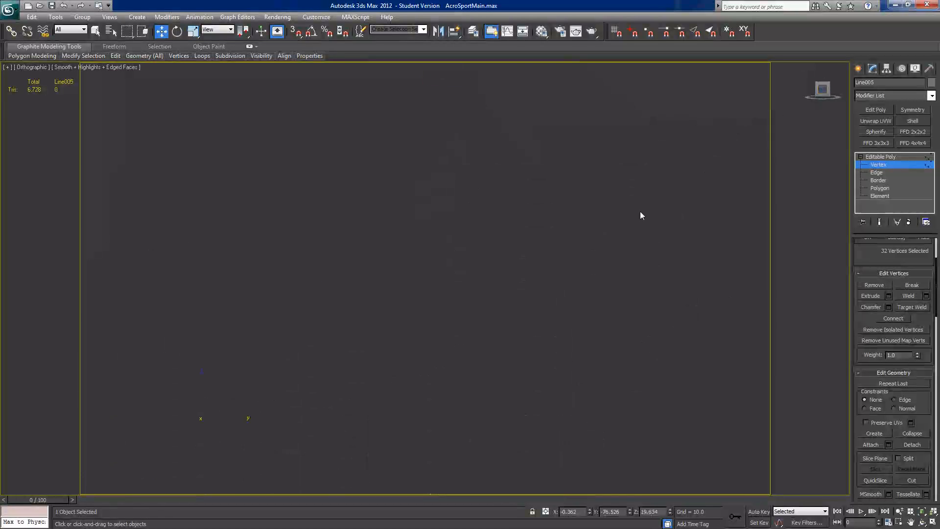
pyautogui.moveTo(411, 314); pyautogui.dragTo(499, 298, button='middle')
pyautogui.scroll(7, 499, 298)
pyautogui.moveTo(573, 322); pyautogui.dragTo(440, 198, button='middle')
pyautogui.scroll(5, 437, 194)
pyautogui.moveTo(371, 202); pyautogui.dragTo(546, 379, button='middle')
pyautogui.scroll(3, 469, 341)
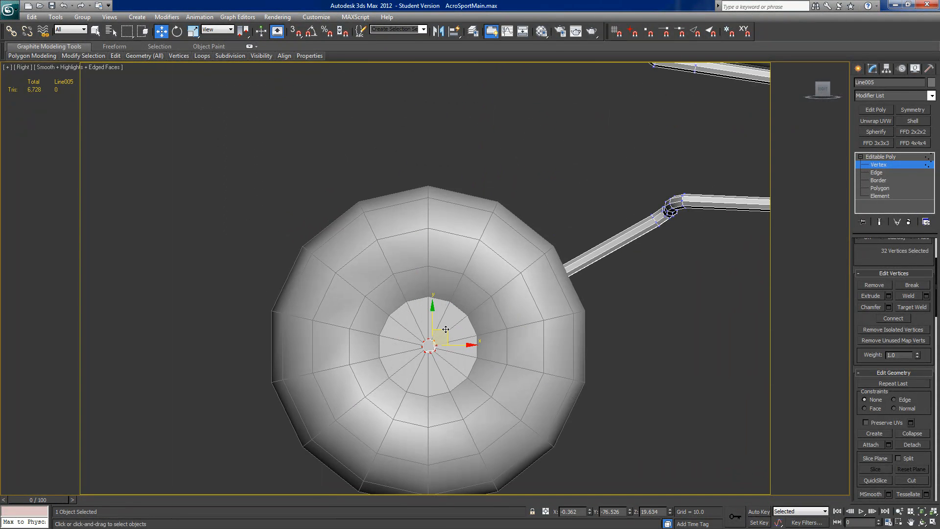
pyautogui.scroll(3, 487, 278)
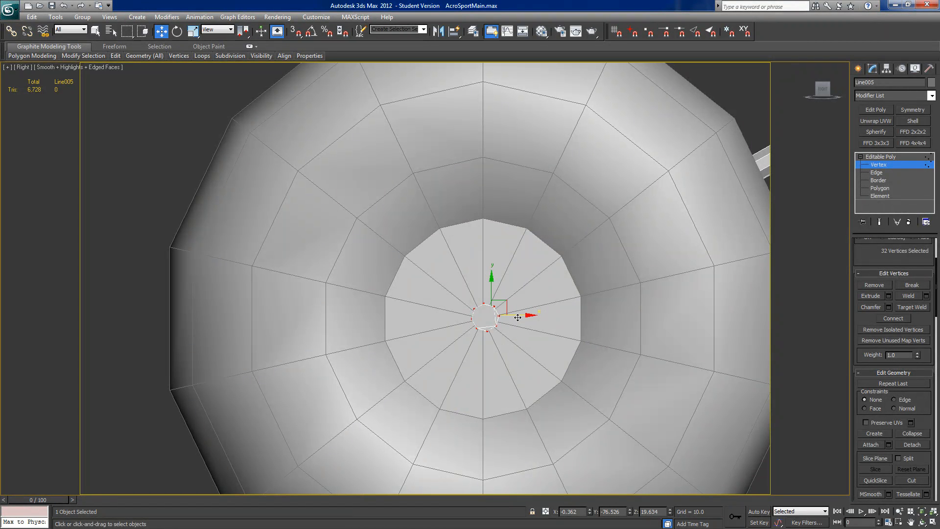
pyautogui.moveTo(517, 316); pyautogui.dragTo(515, 317)
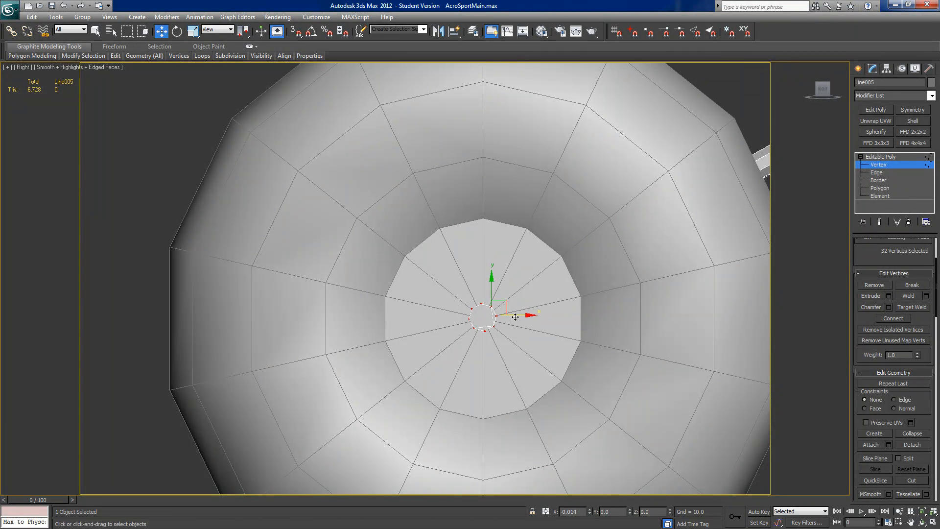
pyautogui.scroll(-6, 369, 248)
pyautogui.keyDown('alt'); pyautogui.moveTo(361, 258); pyautogui.dragTo(829, 244, button='middle'); pyautogui.keyUp('alt')
pyautogui.click(872, 157)
# Step: Link the tail wheel strut to the rudder and the tail wheel to the strut
pyautogui.scroll(-2, 416, 311)
pyautogui.moveTo(415, 311); pyautogui.dragTo(479, 342, button='middle')
pyautogui.scroll(-4, 635, 342)
pyautogui.scroll(2, 480, 343)
pyautogui.click(537, 249)
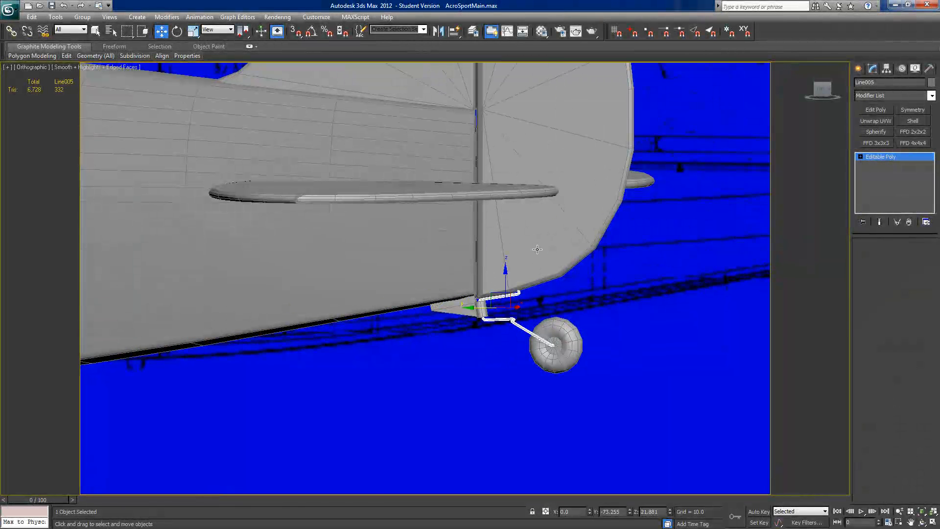
pyautogui.click(11, 31)
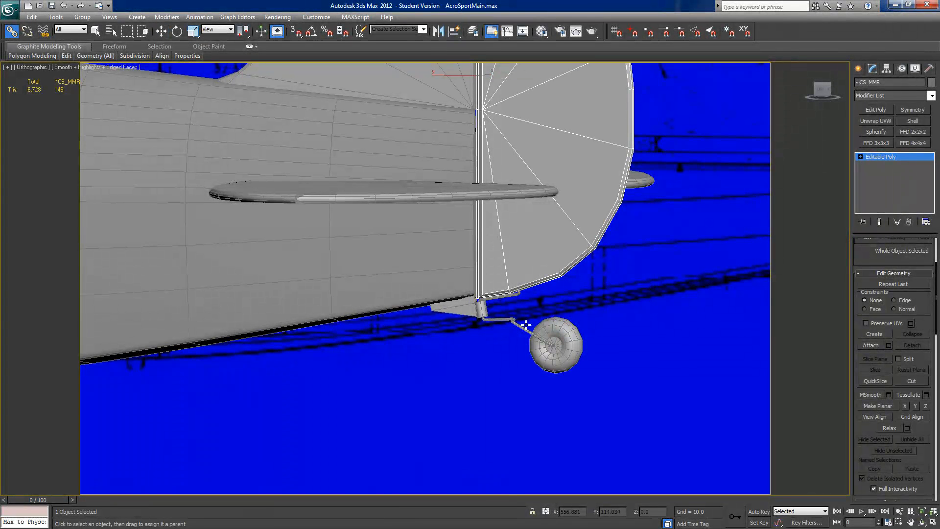
pyautogui.click(498, 319)
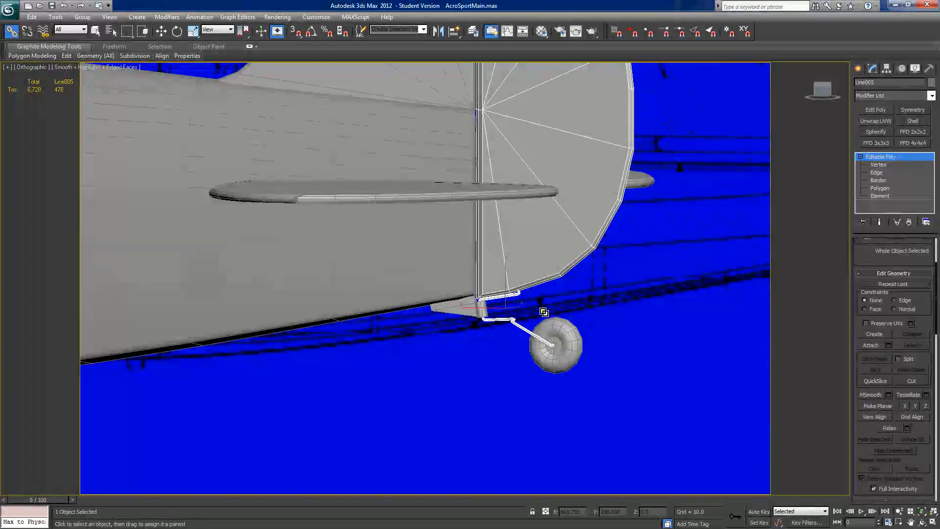
pyautogui.click(561, 337)
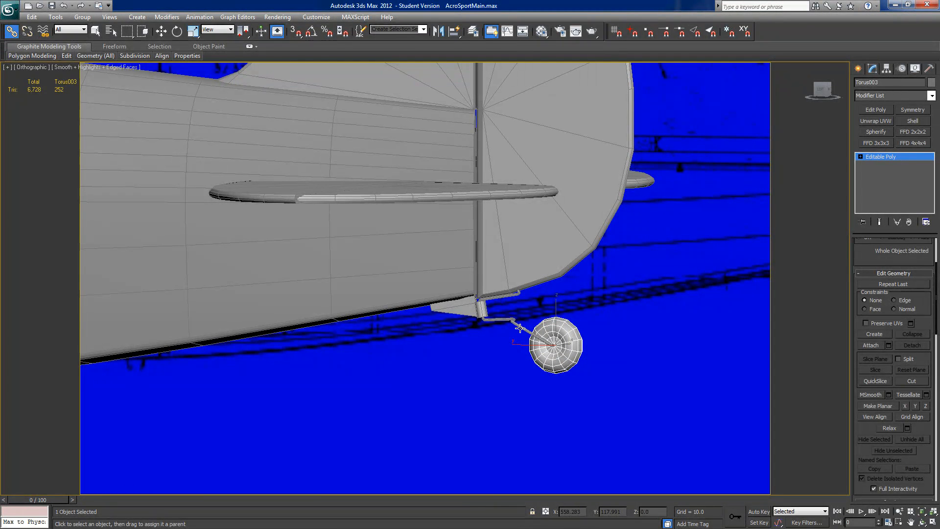
# Step: Try rotating the rudder to check the strut and tail wheel linked to it
pyautogui.keyDown('alt'); pyautogui.moveTo(582, 321); pyautogui.dragTo(597, 321, button='middle'); pyautogui.keyUp('alt')
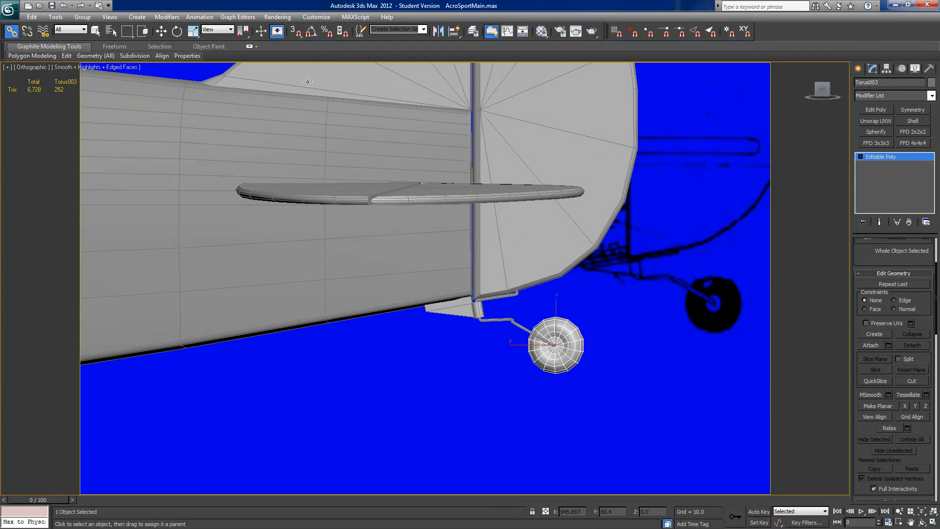
pyautogui.click(177, 32)
pyautogui.click(496, 144)
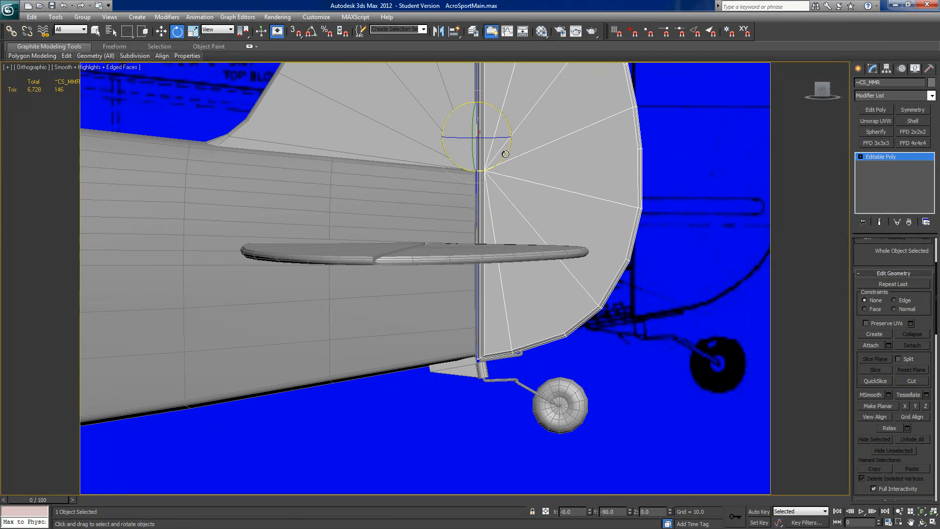
pyautogui.moveTo(494, 139); pyautogui.dragTo(479, 175)
pyautogui.moveTo(187, 228); pyautogui.dragTo(458, 216, button='middle')
pyautogui.scroll(-5, 460, 205)
pyautogui.moveTo(396, 223); pyautogui.dragTo(527, 199, button='middle')
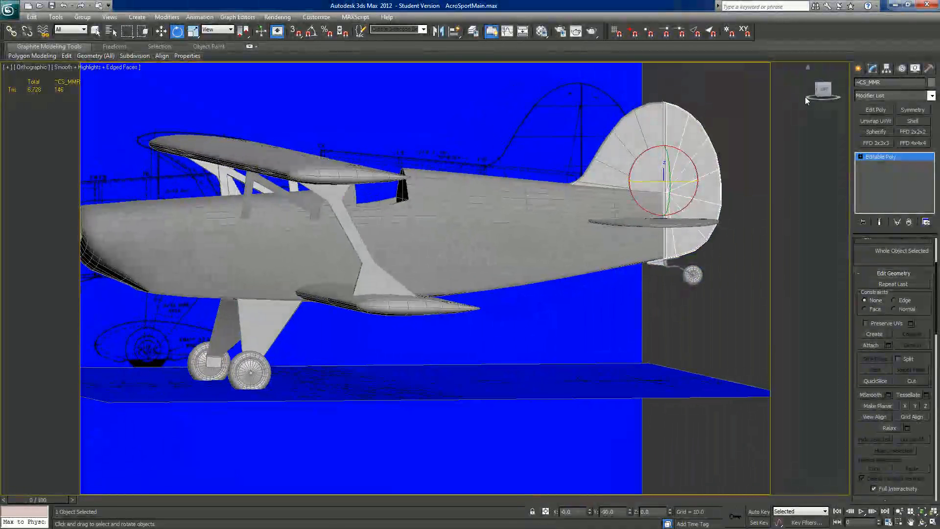
# Step: In the Left view, draw a sphere with a radius of about 1.98 at the front end of the wheel pant outline
pyautogui.click(822, 91)
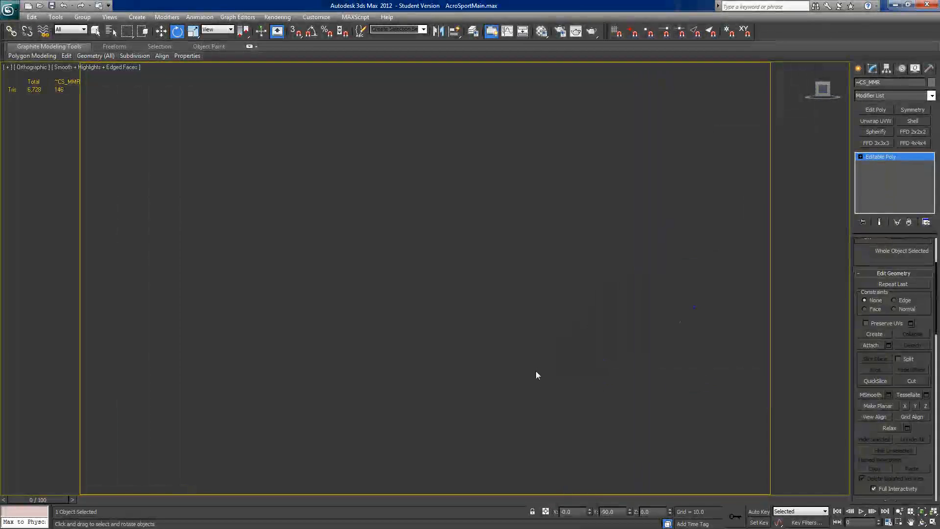
pyautogui.moveTo(439, 360); pyautogui.dragTo(463, 333, button='middle')
pyautogui.scroll(4, 463, 333)
pyautogui.moveTo(449, 377); pyautogui.dragTo(495, 313, button='middle')
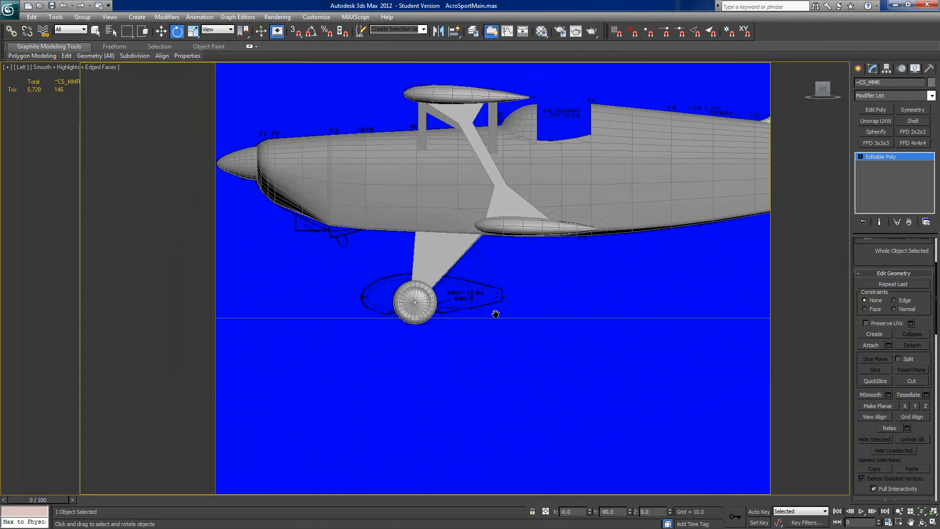
pyautogui.scroll(2, 495, 313)
pyautogui.moveTo(437, 338); pyautogui.dragTo(441, 374, button='middle')
pyautogui.scroll(3, 441, 373)
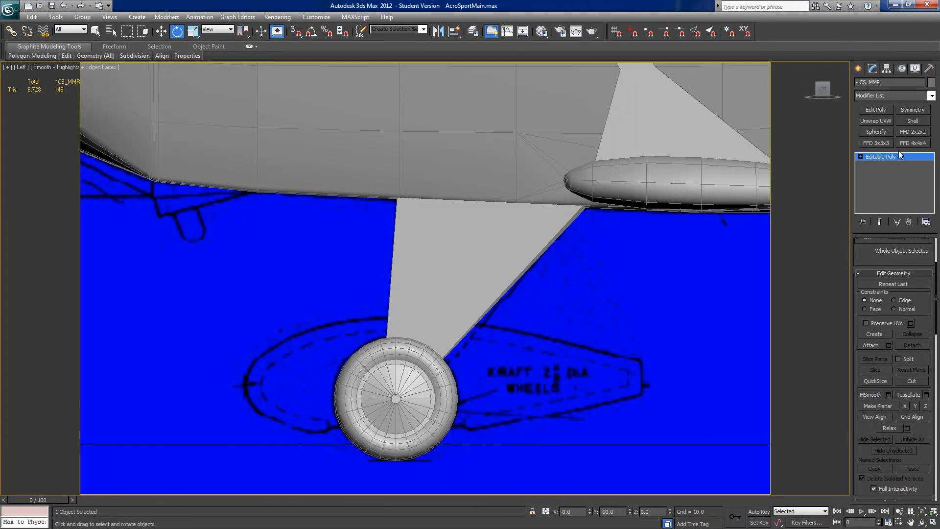
pyautogui.click(859, 68)
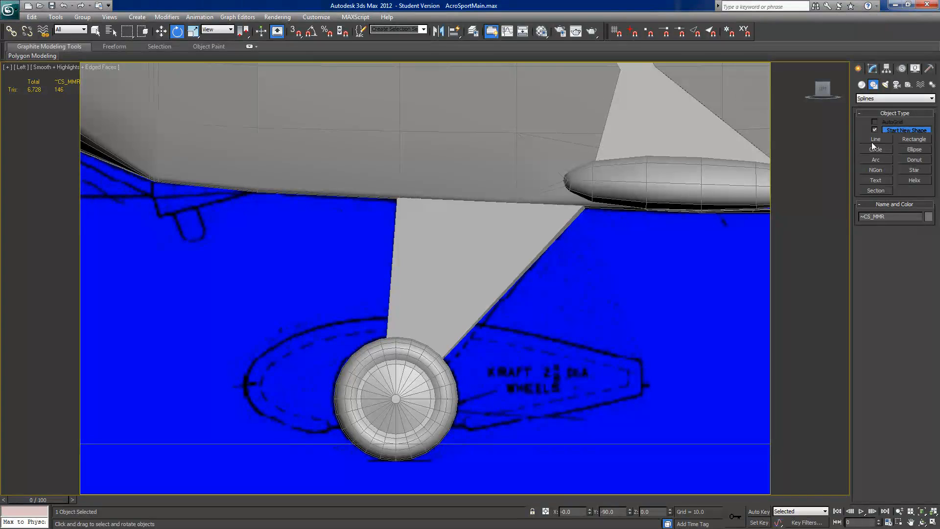
pyautogui.click(862, 85)
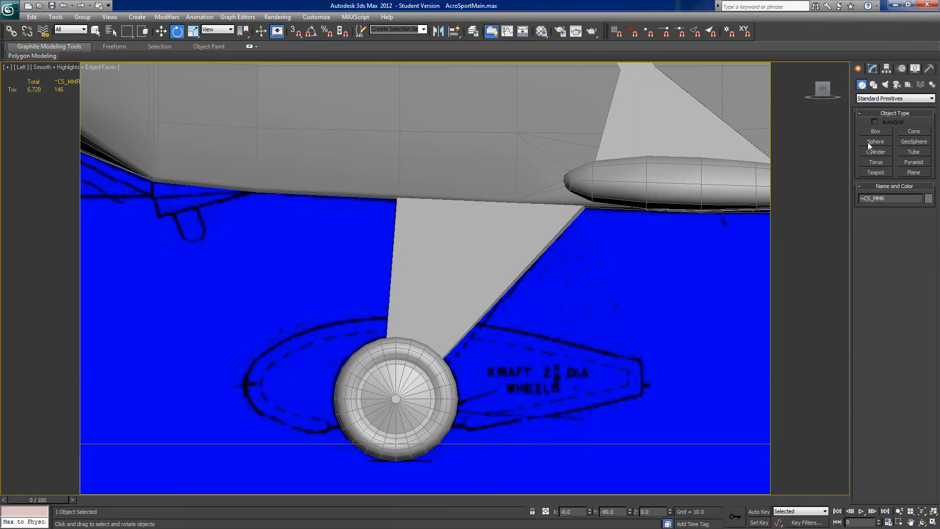
pyautogui.click(867, 142)
pyautogui.moveTo(367, 309); pyautogui.dragTo(422, 238, button='middle')
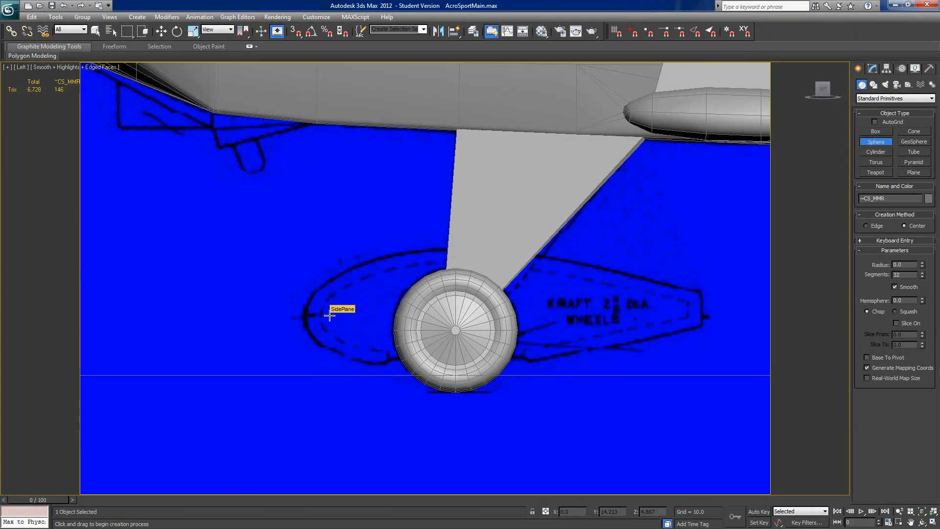
pyautogui.moveTo(328, 316); pyautogui.dragTo(194, 200, button='middle')
pyautogui.moveTo(315, 334); pyautogui.dragTo(484, 449, button='middle')
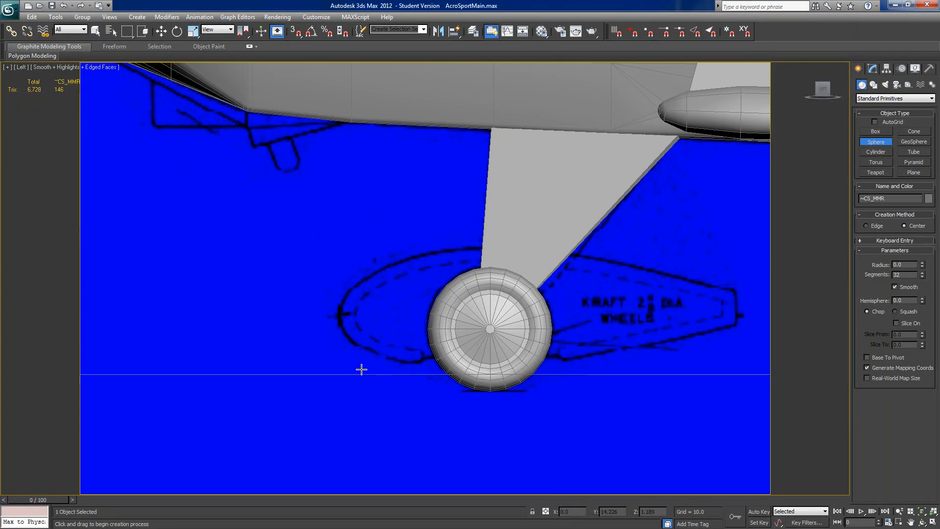
pyautogui.moveTo(354, 314); pyautogui.dragTo(357, 314)
pyautogui.moveTo(363, 303); pyautogui.dragTo(372, 287)
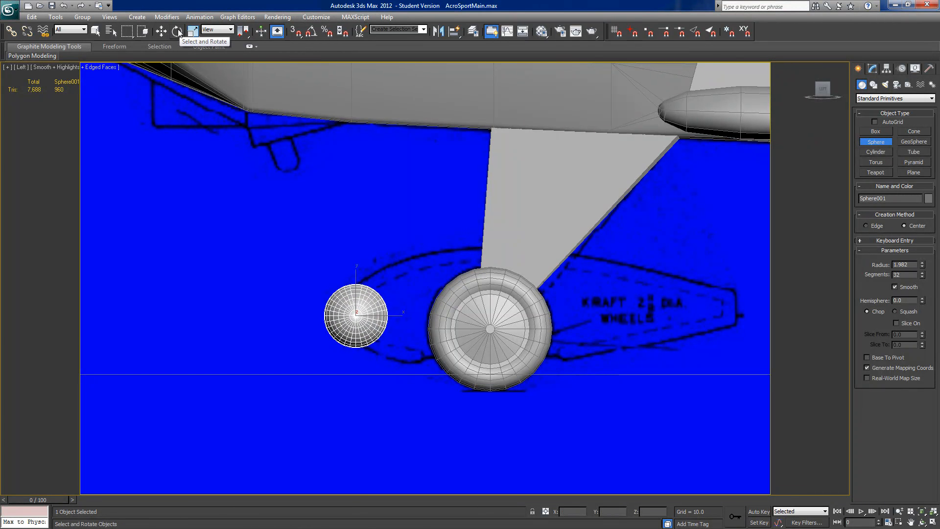
# Step: With angle snap on, rotate the sphere so its poles point fore and aft, and move it inside the outline's nose
pyautogui.click(178, 33)
pyautogui.moveTo(321, 293); pyautogui.dragTo(289, 309)
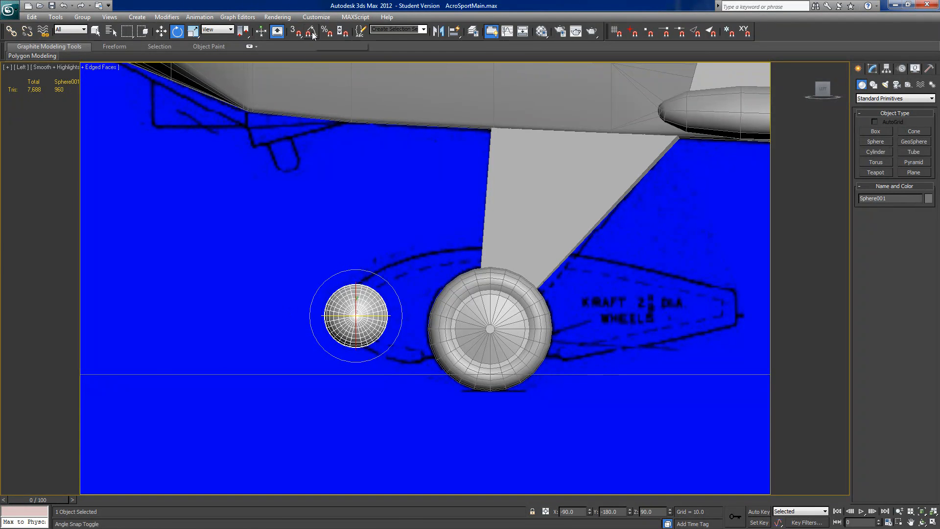
pyautogui.moveTo(370, 317); pyautogui.dragTo(282, 307)
pyautogui.rightClick(281, 307)
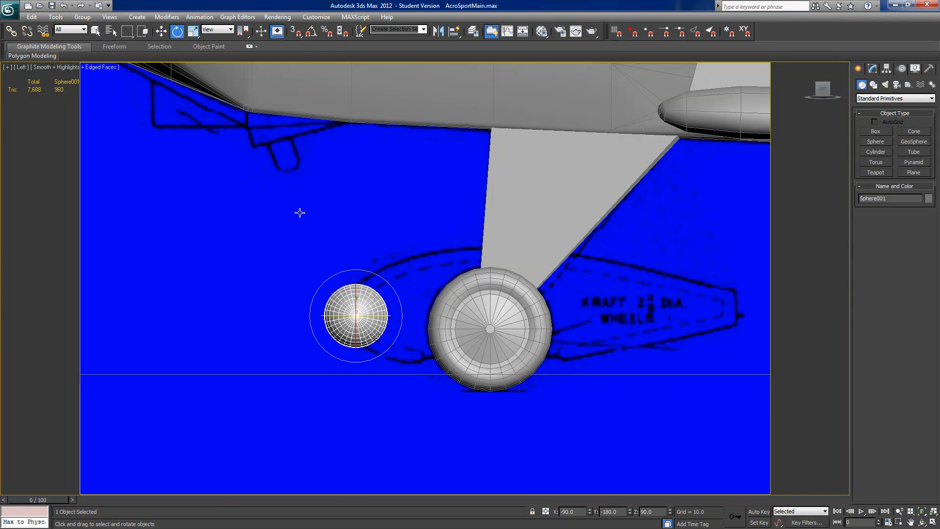
pyautogui.moveTo(371, 316); pyautogui.dragTo(327, 313)
pyautogui.click(161, 31)
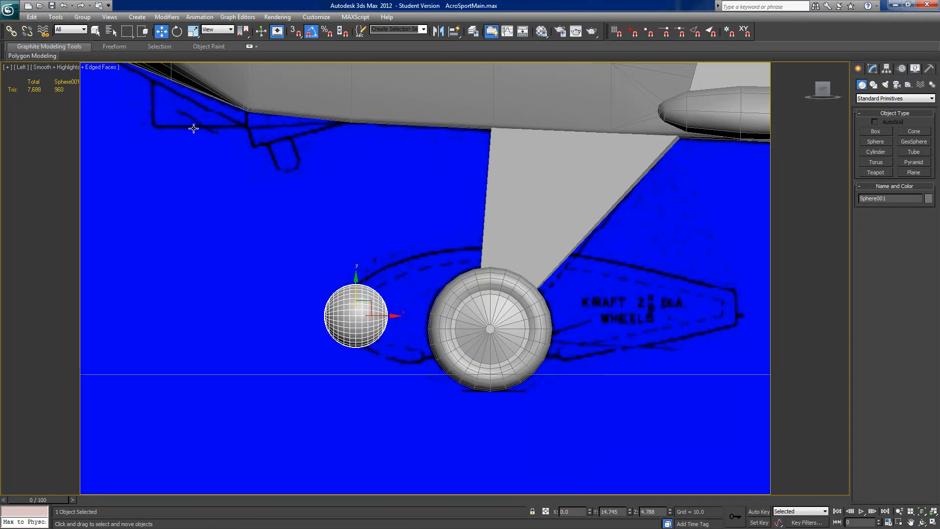
pyautogui.moveTo(369, 303); pyautogui.dragTo(386, 302)
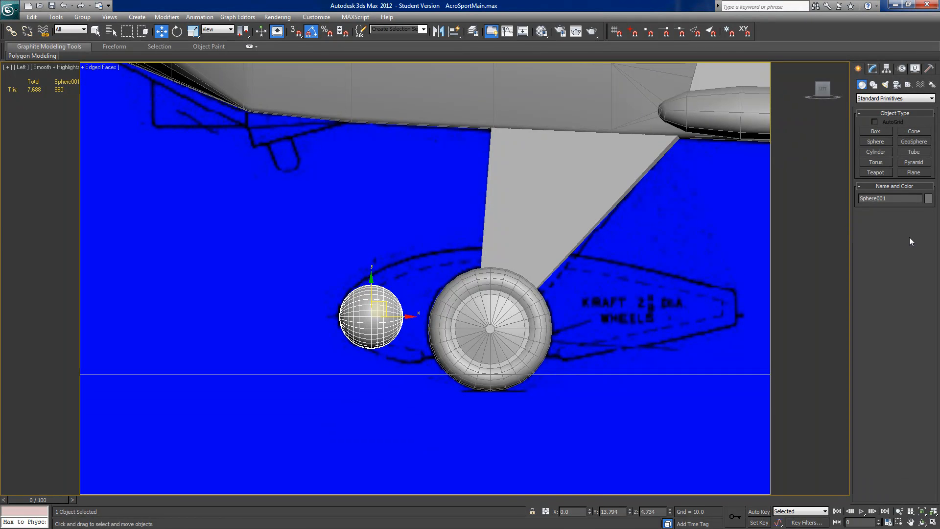
# Step: Reduce the sphere's segments to 16
pyautogui.click(872, 69)
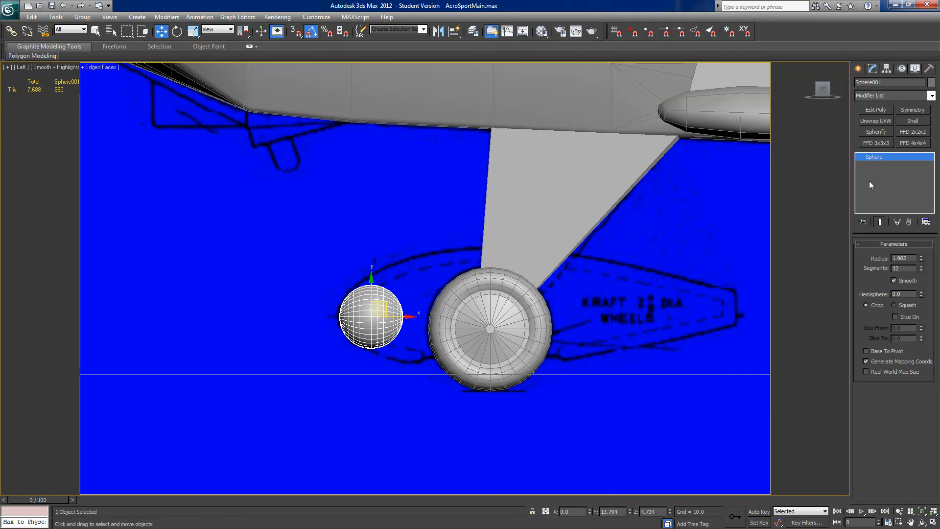
pyautogui.click(920, 270)
pyautogui.moveTo(920, 271); pyautogui.dragTo(920, 327)
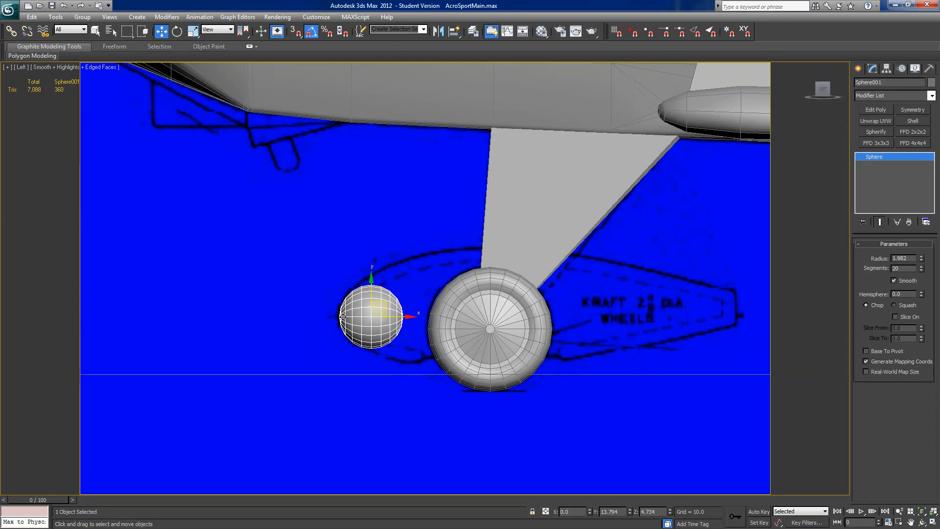
pyautogui.keyDown('alt'); pyautogui.moveTo(372, 360); pyautogui.dragTo(451, 373, button='middle'); pyautogui.keyUp('alt')
pyautogui.keyDown('alt'); pyautogui.moveTo(404, 314); pyautogui.dragTo(332, 318, button='middle'); pyautogui.keyUp('alt')
pyautogui.click(822, 88)
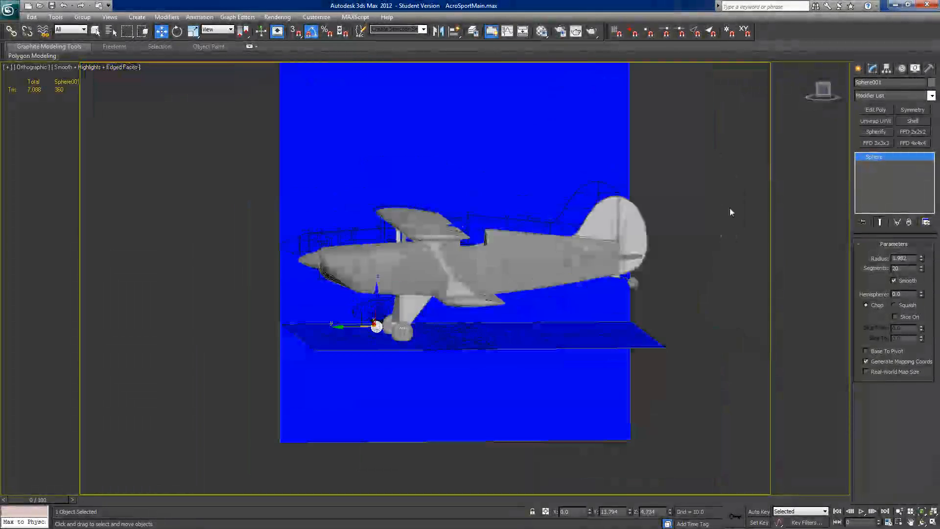
pyautogui.scroll(8, 474, 338)
pyautogui.moveTo(326, 339); pyautogui.dragTo(508, 276, button='middle')
pyautogui.scroll(6, 508, 276)
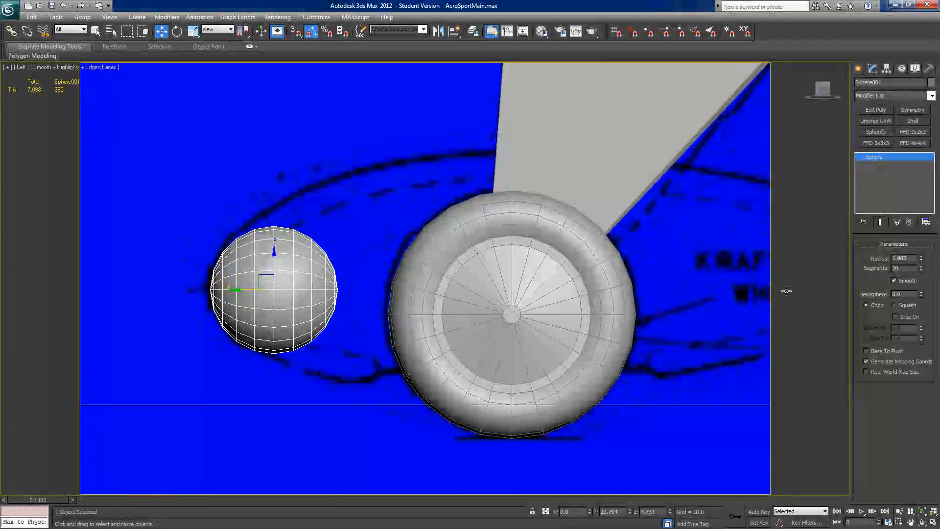
pyautogui.click(920, 270)
pyautogui.click(920, 270)
pyautogui.click(920, 270)
pyautogui.click(920, 270)
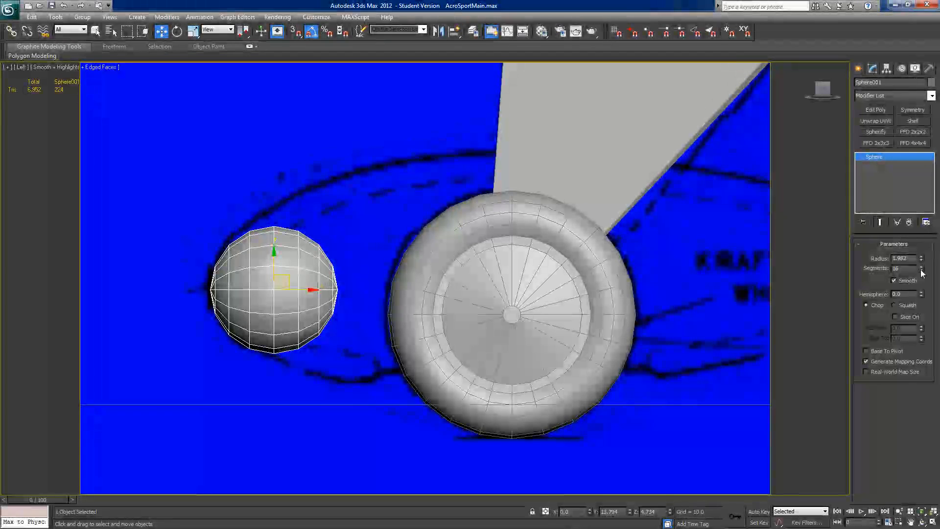
pyautogui.scroll(-3, 441, 345)
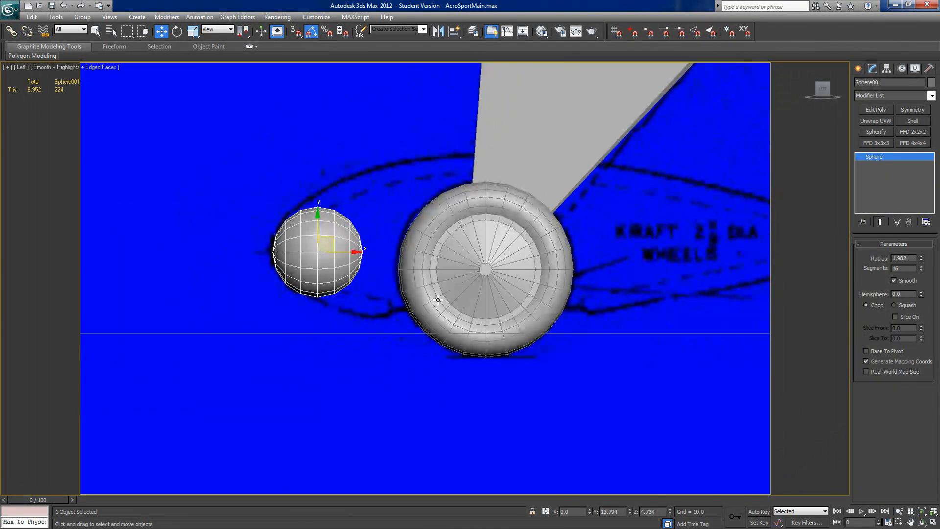
# Step: Convert the sphere to an editable poly and nudge it up slightly to fit the wheel pant outline
pyautogui.rightClick(869, 156)
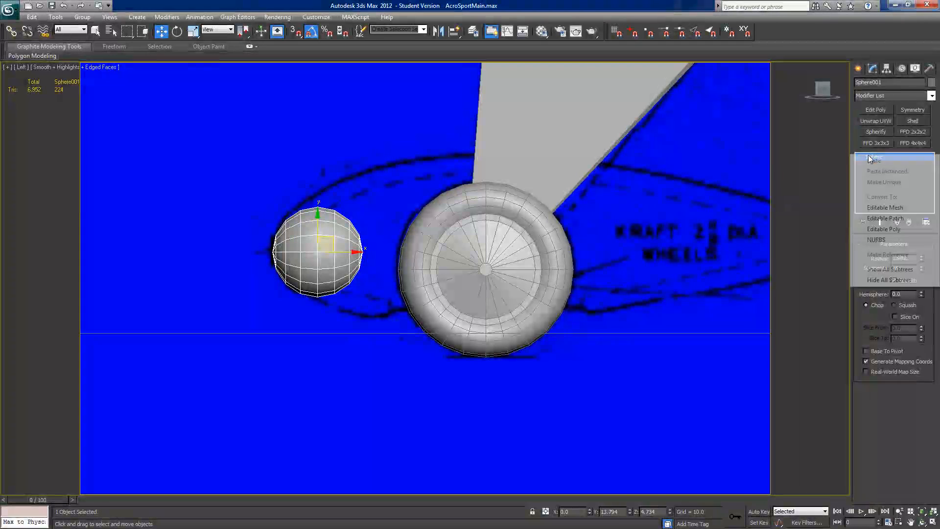
pyautogui.click(881, 229)
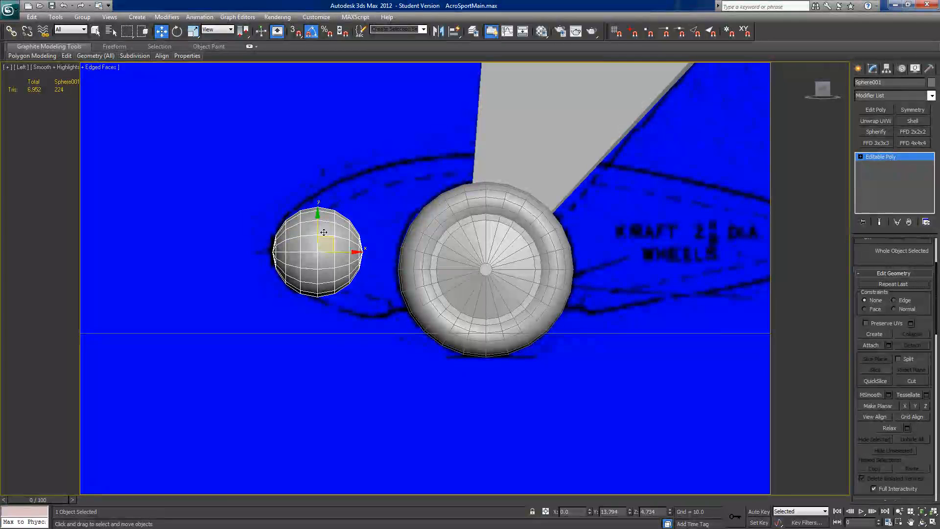
pyautogui.moveTo(319, 222); pyautogui.dragTo(319, 221)
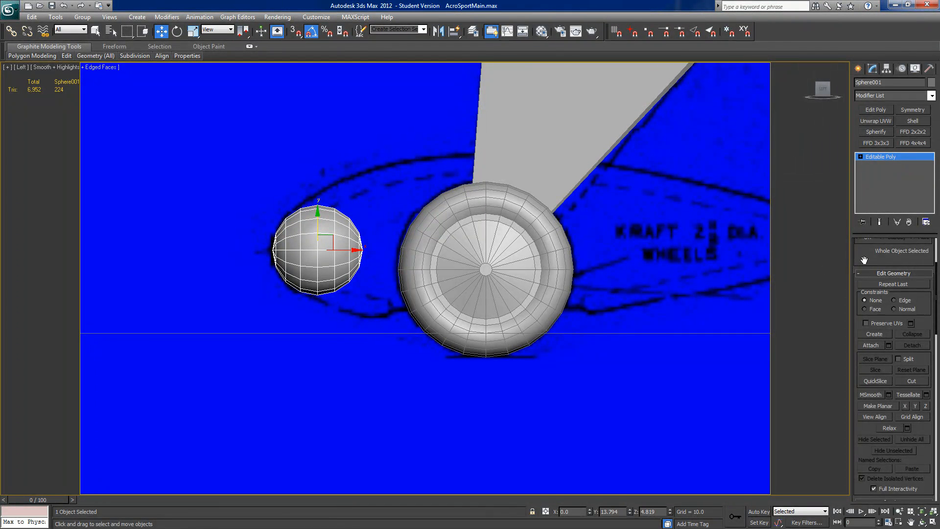
# Step: Select the vertices of the sphere's rear half and stretch them back to the tail end of the wheel pant outline
pyautogui.scroll(3, 863, 259)
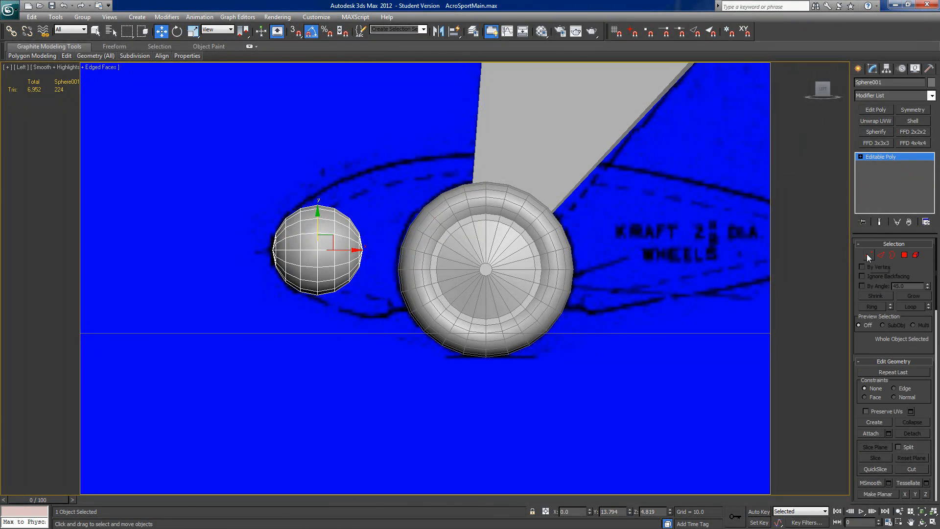
pyautogui.click(867, 254)
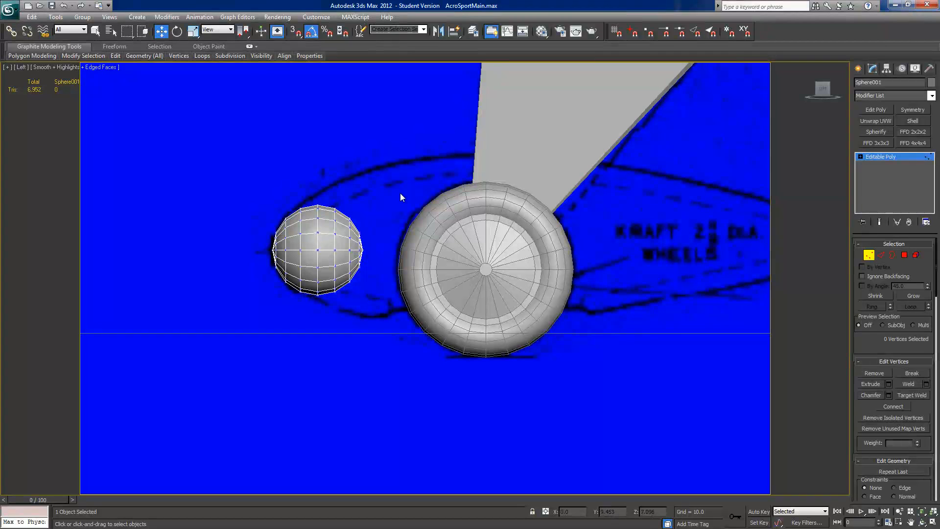
pyautogui.moveTo(313, 209); pyautogui.dragTo(387, 318)
pyautogui.moveTo(483, 324); pyautogui.dragTo(414, 277, button='middle')
pyautogui.moveTo(301, 230); pyautogui.dragTo(583, 270)
pyautogui.moveTo(584, 270); pyautogui.dragTo(431, 275, button='middle')
pyautogui.moveTo(428, 260); pyautogui.dragTo(594, 260)
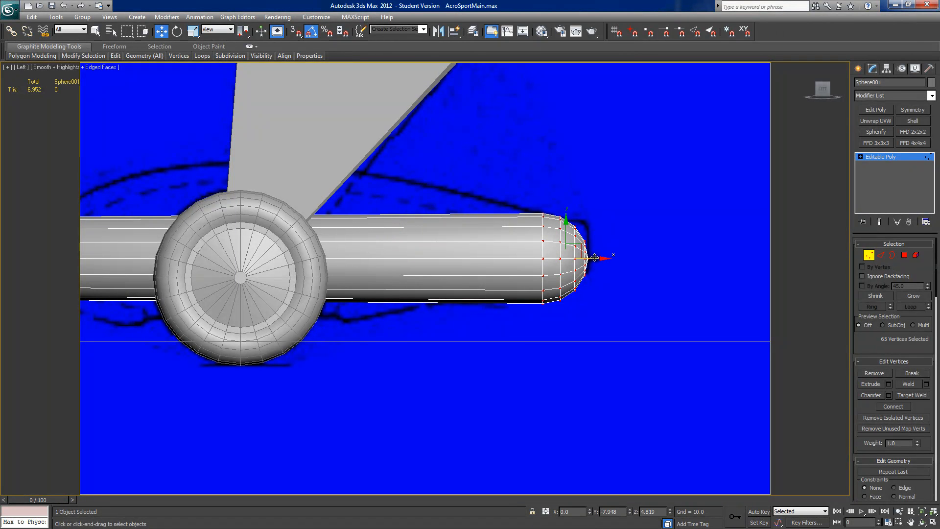
pyautogui.moveTo(590, 256); pyautogui.dragTo(639, 260)
# Step: Make the wheel pant see-through and raise its rear vertices by about 0.54 toward the outline's tail
pyautogui.hotkey('alt', 'x')
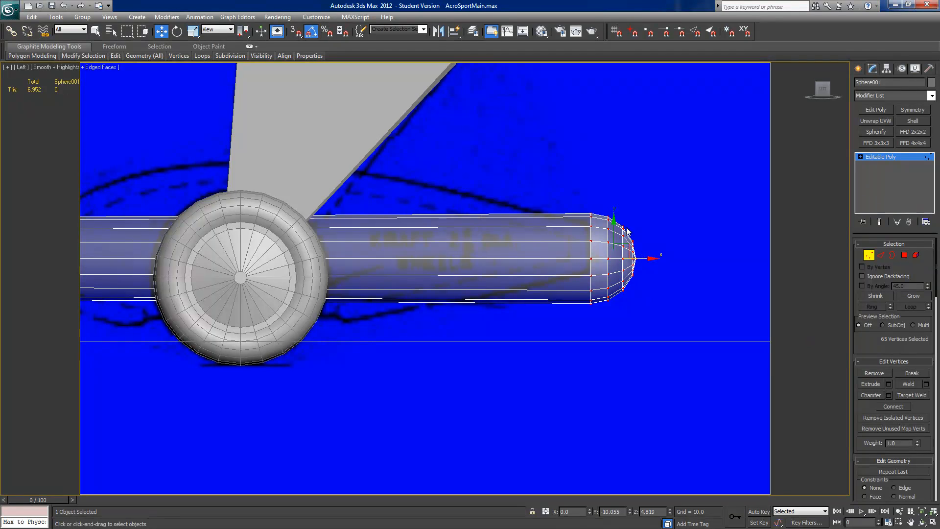
pyautogui.moveTo(612, 226); pyautogui.dragTo(612, 214)
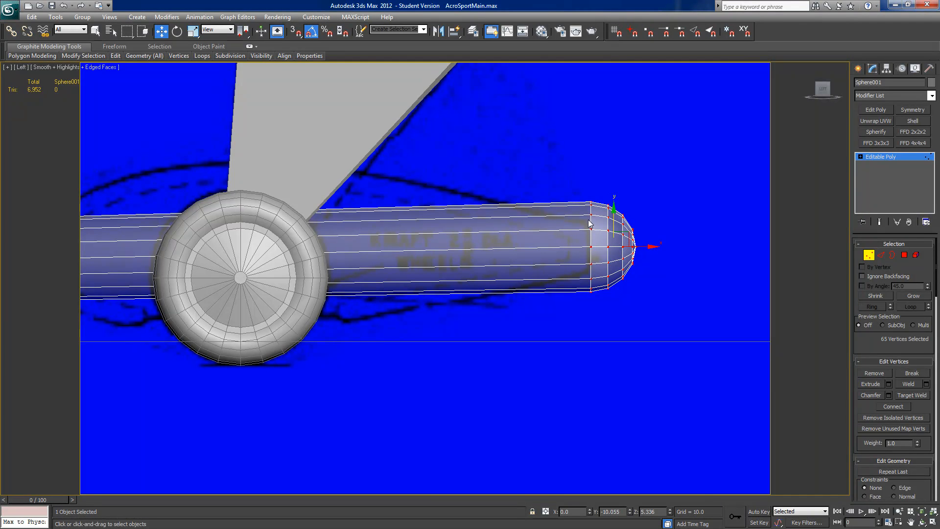
pyautogui.moveTo(615, 219); pyautogui.dragTo(615, 219)
# Step: Delete the polygons of the rounded rear cap so the wheel pant ends flat
pyautogui.press('4')
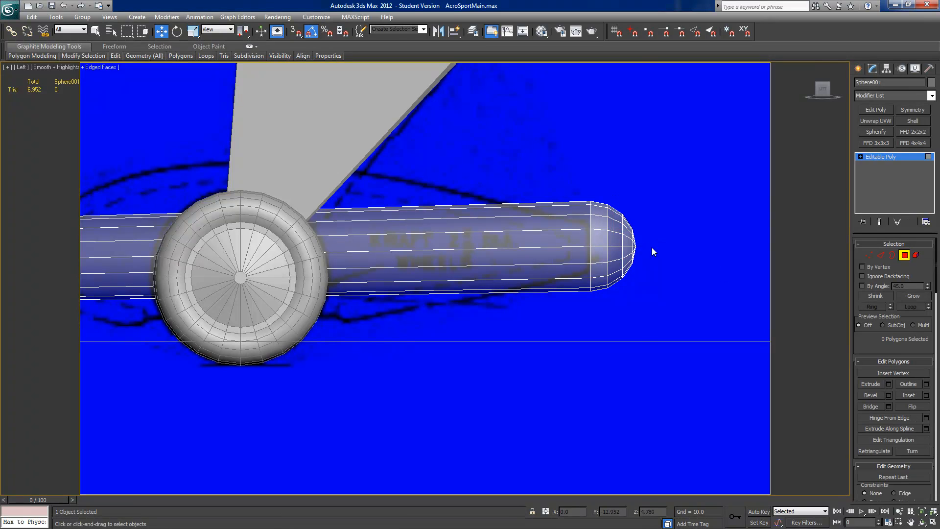
pyautogui.hotkey('ctrl', 'a')
pyautogui.moveTo(570, 163); pyautogui.dragTo(677, 400)
pyautogui.press('Delete')
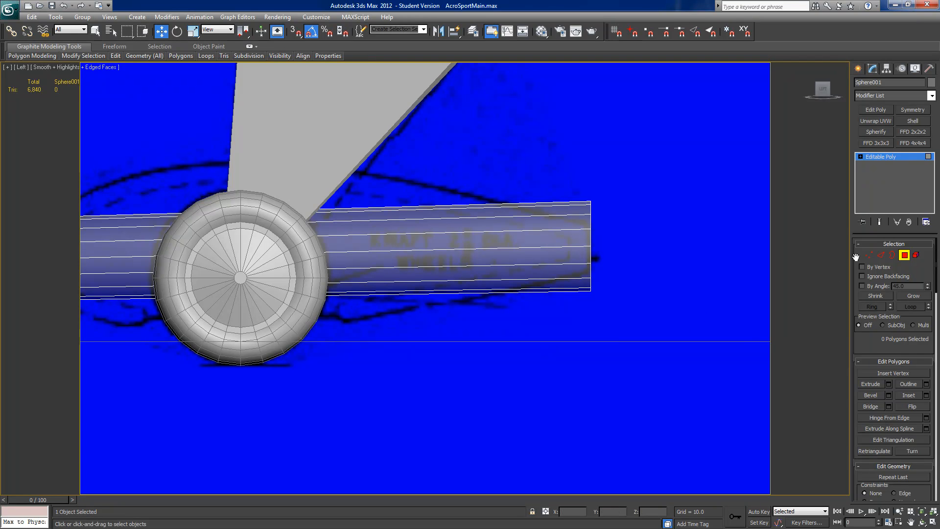
# Step: Select the open border at the wheel pant's rear end and cap it
pyautogui.click(892, 255)
pyautogui.click(590, 237)
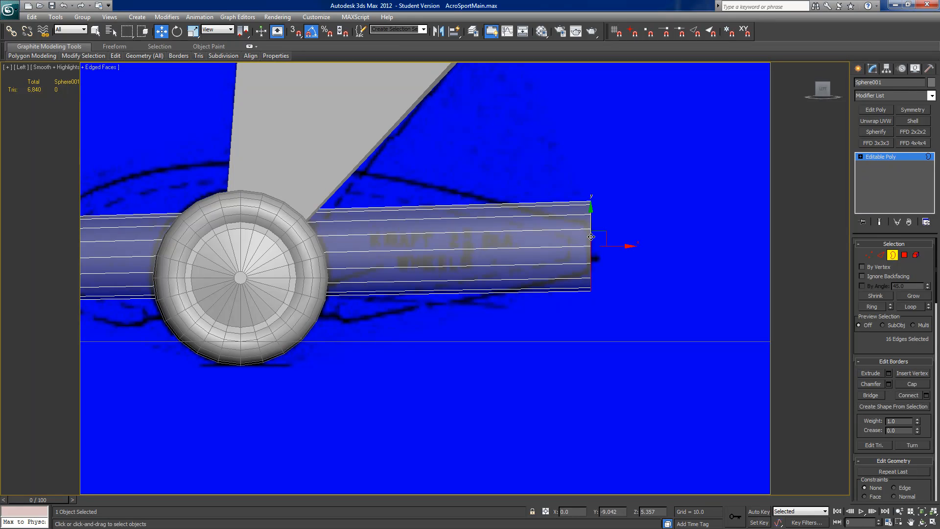
pyautogui.click(912, 383)
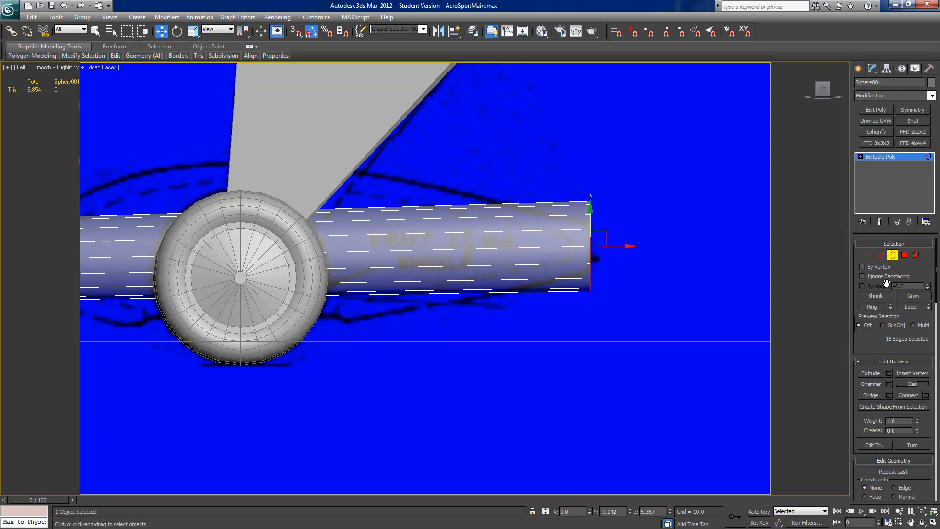
pyautogui.scroll(-2, 590, 368)
pyautogui.scroll(2, 590, 368)
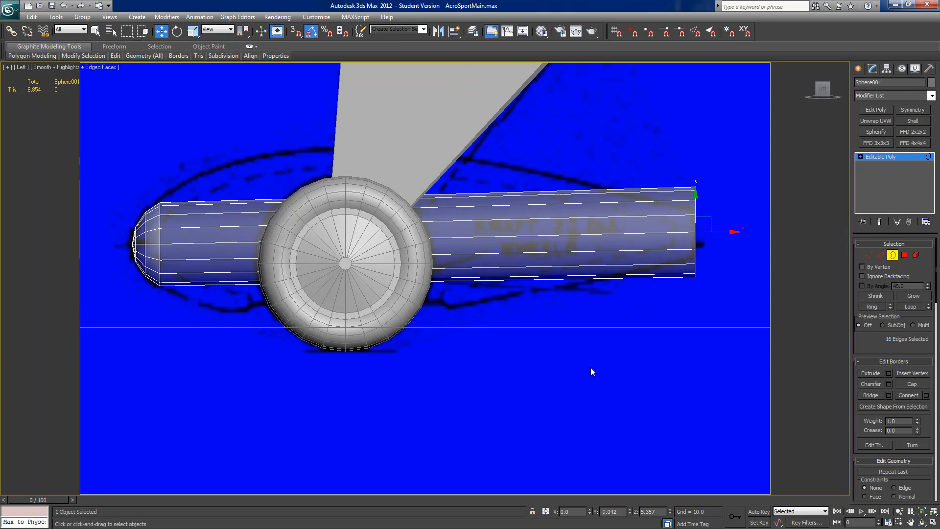
# Step: Scale the wheel pant's rear end vertices down vertically to the outline's tail height and shift them slightly forward
pyautogui.click(868, 254)
pyautogui.moveTo(604, 178); pyautogui.dragTo(650, 373)
pyautogui.click(192, 34)
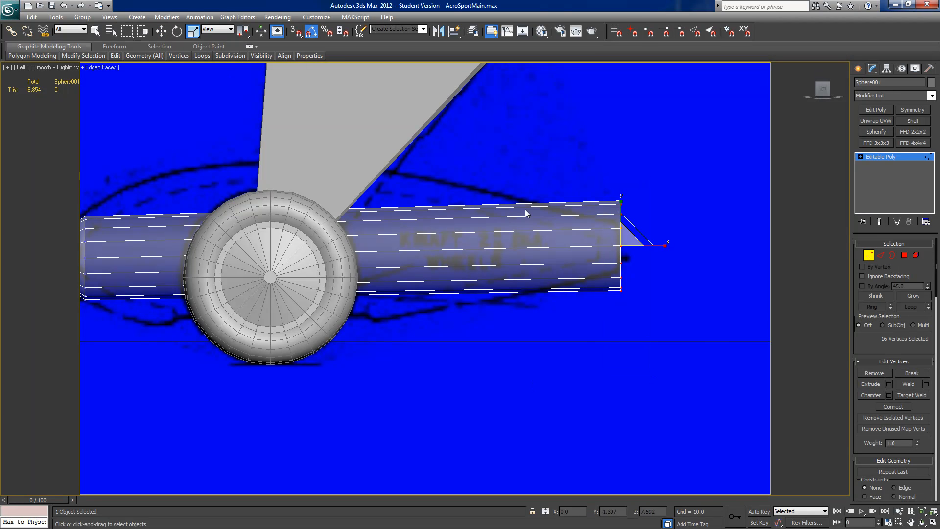
pyautogui.moveTo(621, 211)
pyautogui.mouseDown()
pyautogui.moveTo(619, 245)
pyautogui.moveTo(618, 228)
pyautogui.mouseUp()
pyautogui.press('w')
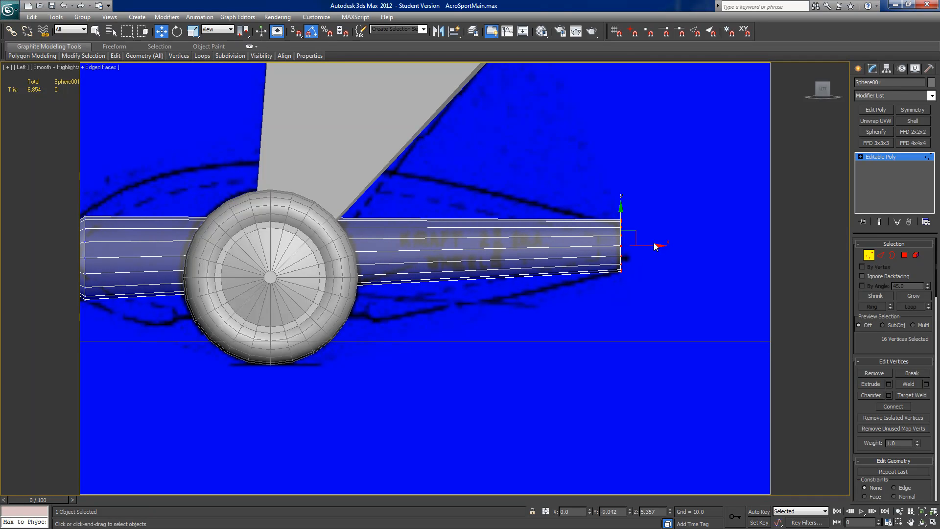
pyautogui.moveTo(648, 245)
pyautogui.mouseDown()
pyautogui.moveTo(637, 246)
pyautogui.moveTo(646, 246)
pyautogui.mouseUp()
# Step: Select the vertex ring just behind the wheel pant's rounded nose and nudge it up slightly
pyautogui.scroll(-2, 504, 325)
pyautogui.moveTo(501, 327); pyautogui.dragTo(667, 326, button='middle')
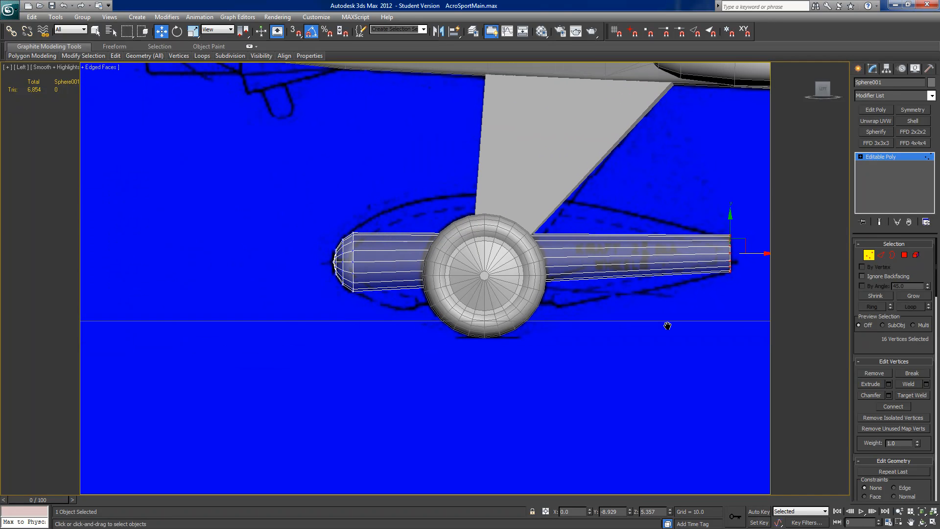
pyautogui.moveTo(371, 212); pyautogui.dragTo(345, 330)
pyautogui.scroll(2, 385, 302)
pyautogui.moveTo(383, 303); pyautogui.dragTo(390, 302, button='middle')
pyautogui.moveTo(333, 225); pyautogui.dragTo(333, 224)
pyautogui.moveTo(414, 270); pyautogui.dragTo(301, 283, button='middle')
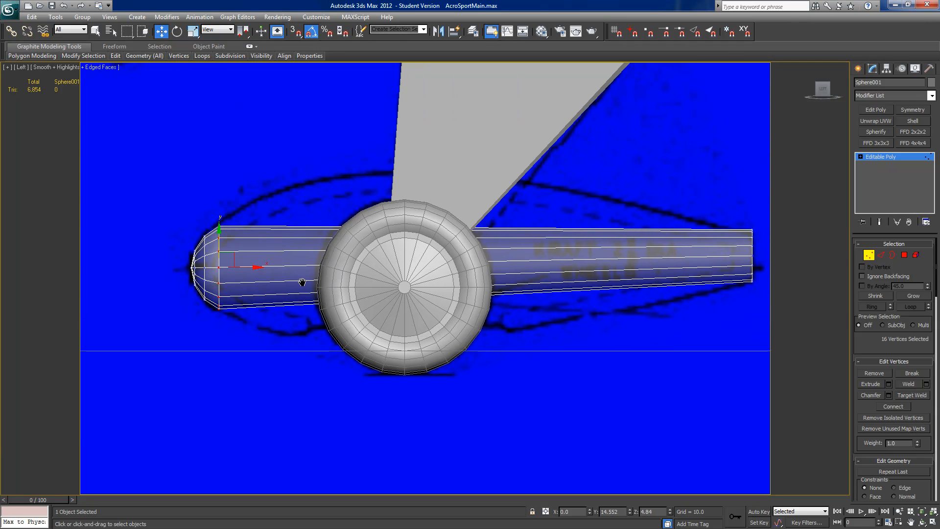
# Step: Leave vertex editing and hide the landing gear legs and both wheels that cover the wheel pant in the side view
pyautogui.scroll(-4, 447, 289)
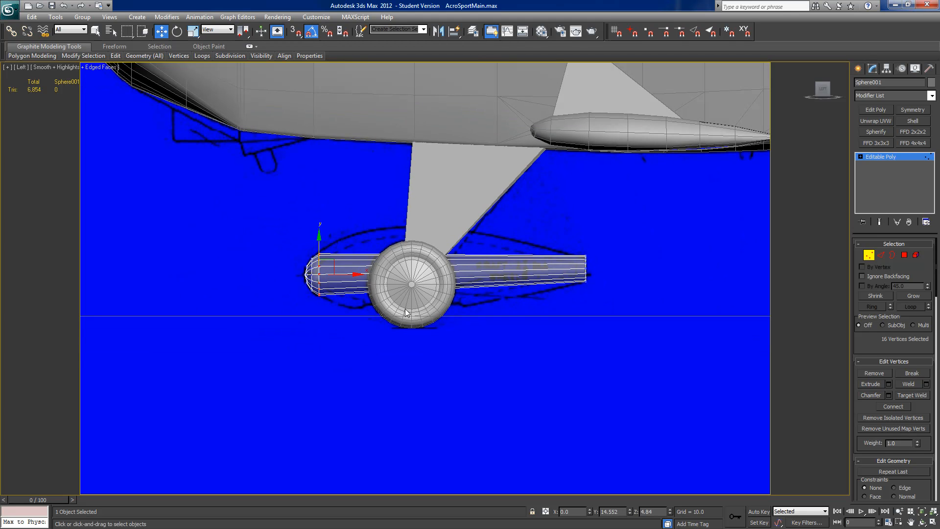
pyautogui.click(868, 255)
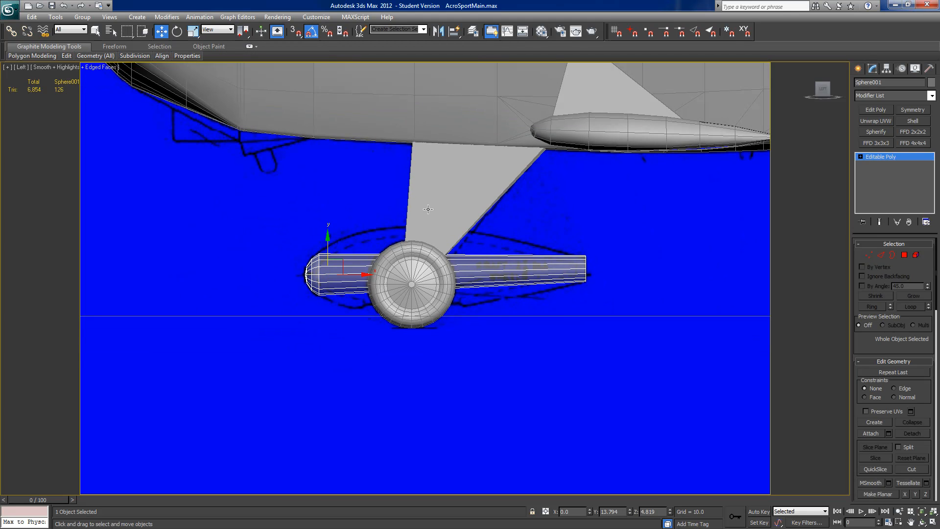
pyautogui.click(417, 255)
pyautogui.keyDown('ctrl'); pyautogui.click(417, 256); pyautogui.keyUp('ctrl')
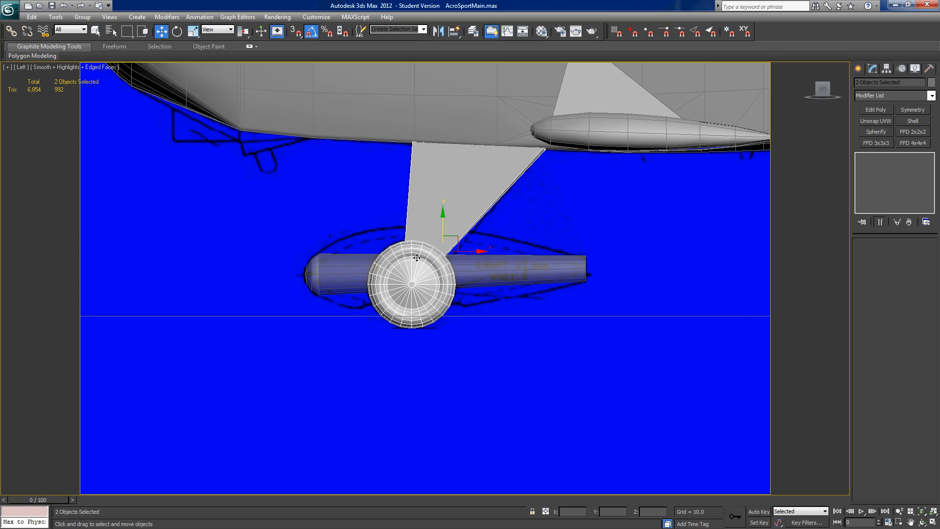
pyautogui.rightClick(416, 256)
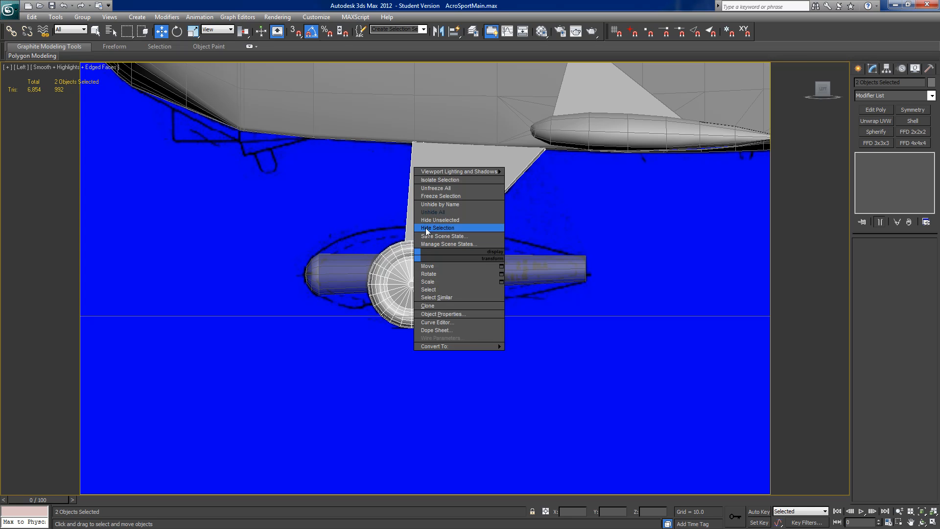
pyautogui.click(425, 228)
pyautogui.click(415, 244)
pyautogui.rightClick(414, 244)
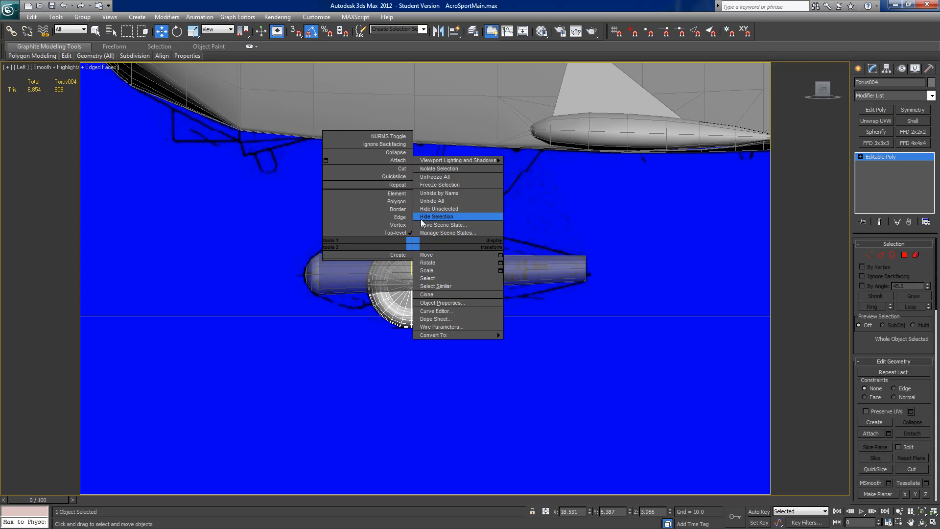
pyautogui.click(421, 219)
pyautogui.moveTo(466, 222); pyautogui.dragTo(474, 215, button='middle')
pyautogui.moveTo(372, 273); pyautogui.dragTo(409, 279, button='middle')
pyautogui.scroll(2, 421, 245)
# Step: Select the wheel pant's lengthwise edges between the nose and tail and connect them with a ring at mid-length
pyautogui.click(404, 280)
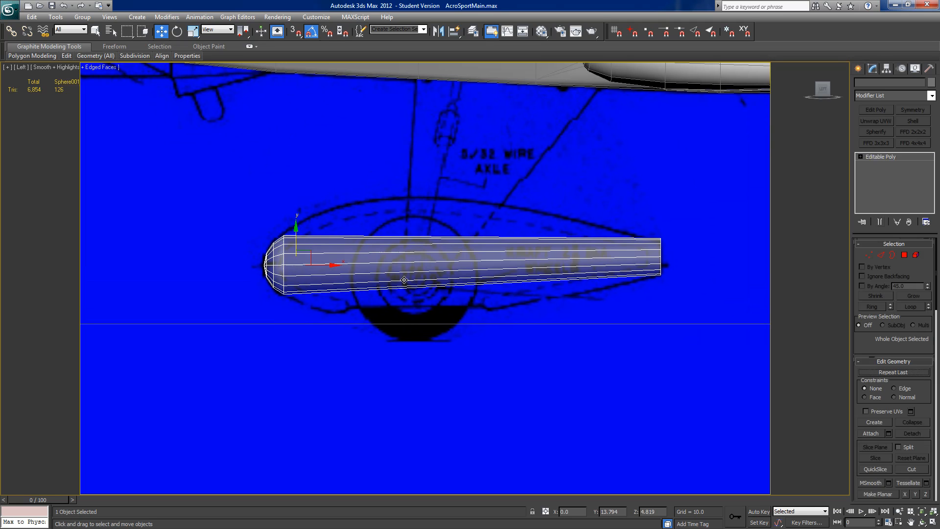
pyautogui.click(880, 255)
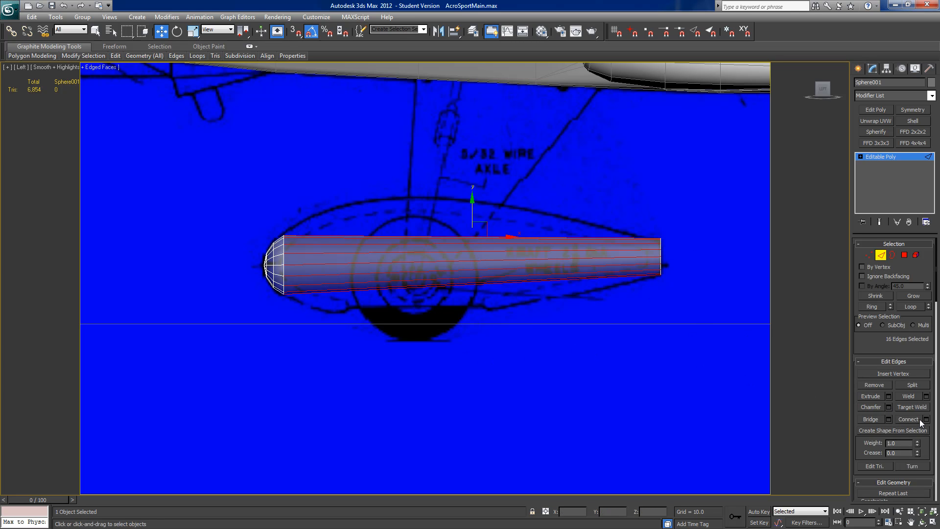
pyautogui.click(913, 420)
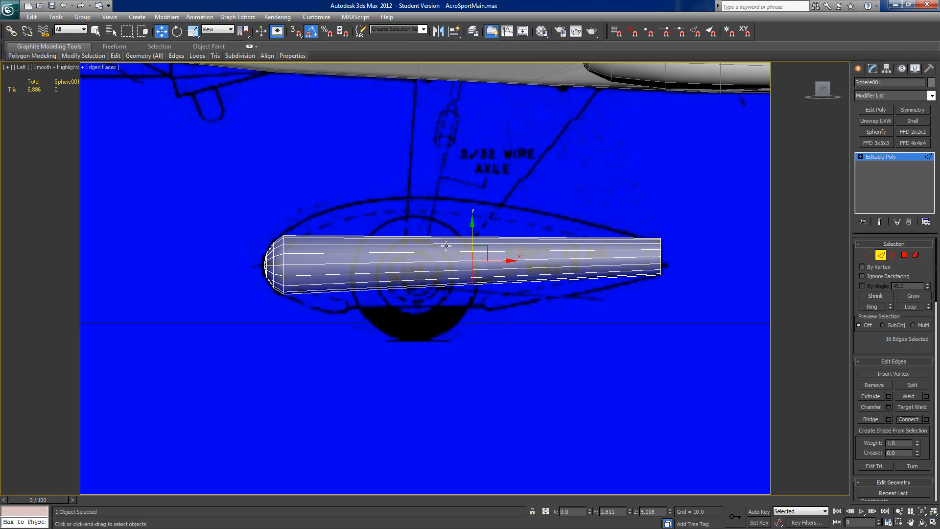
# Step: Scale the mid-length vertex ring up vertically and raise it slightly to match the side-view outline
pyautogui.click(868, 255)
pyautogui.click(192, 32)
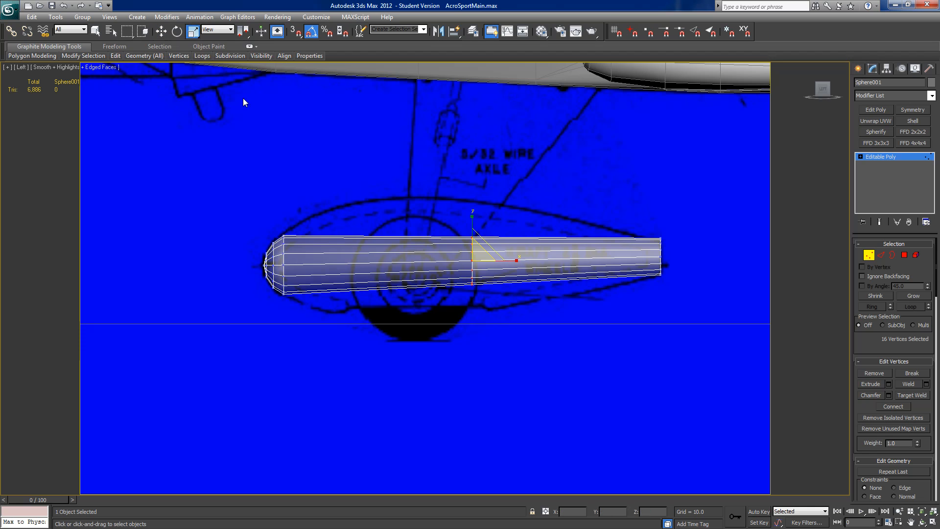
pyautogui.moveTo(471, 215); pyautogui.dragTo(471, 175)
pyautogui.press('w')
pyautogui.moveTo(472, 228); pyautogui.dragTo(471, 210)
pyautogui.press('e')
pyautogui.press('r')
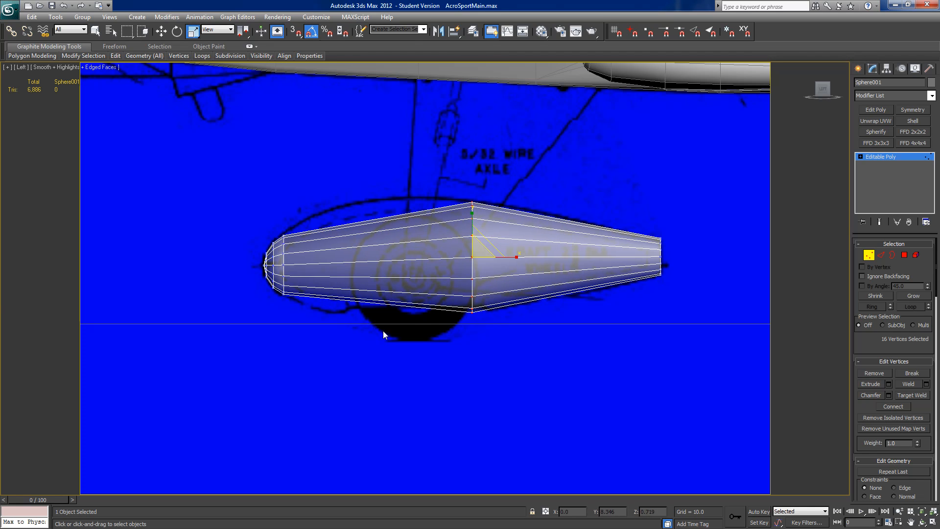
# Step: Connect the edges between the nose and the mid-length ring, and fit the new ring vertically to the outline
pyautogui.click(880, 255)
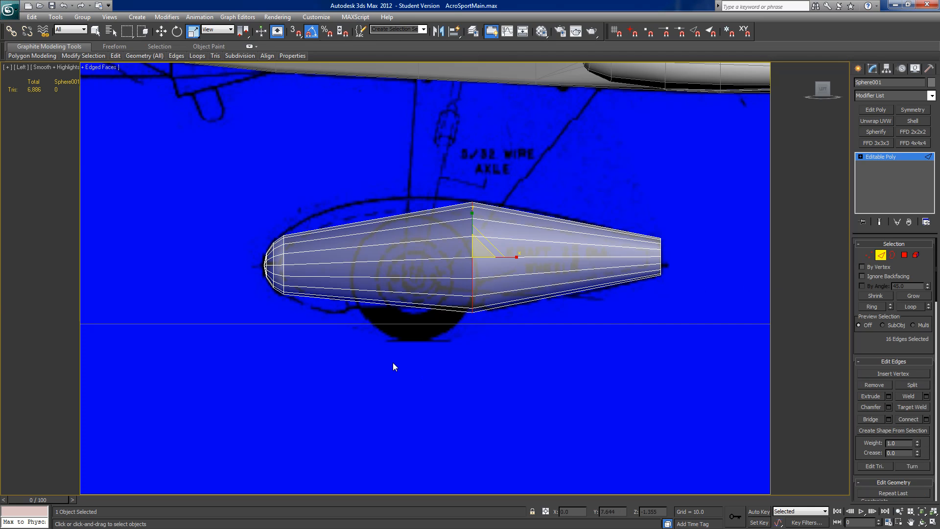
pyautogui.moveTo(371, 260); pyautogui.dragTo(366, 210)
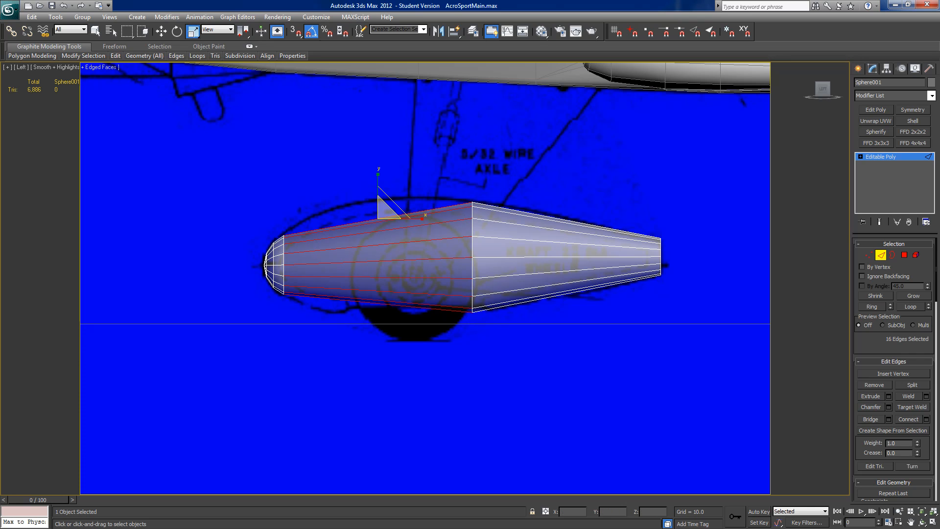
pyautogui.click(907, 419)
pyautogui.moveTo(377, 214); pyautogui.dragTo(378, 208)
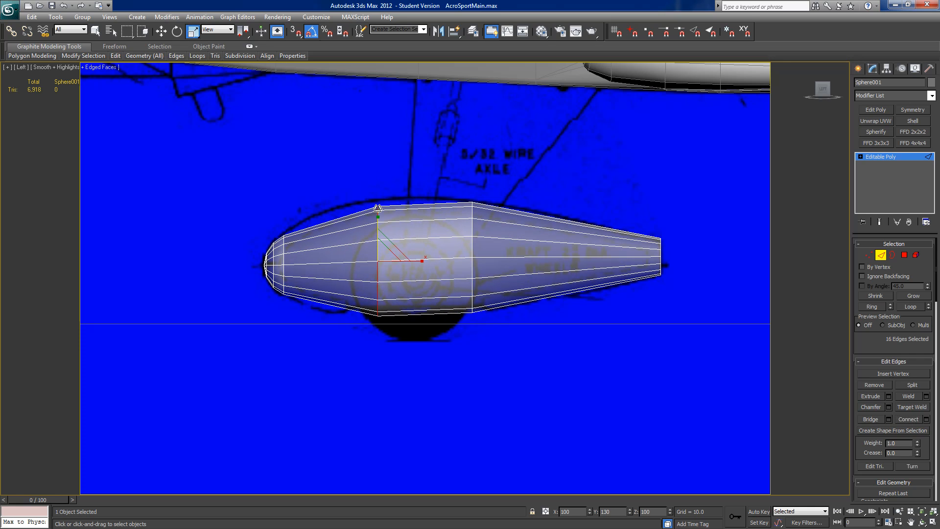
pyautogui.press('w')
pyautogui.moveTo(378, 222); pyautogui.dragTo(376, 220)
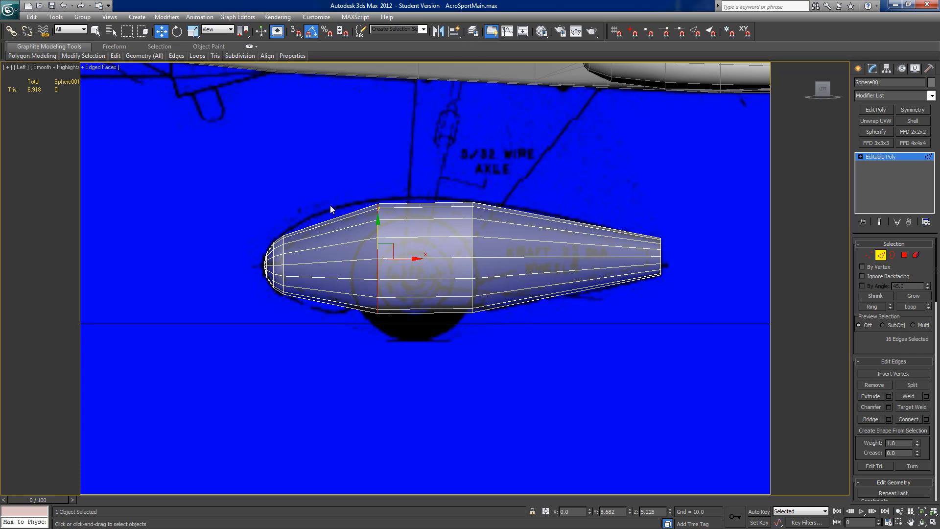
pyautogui.click(193, 31)
pyautogui.moveTo(378, 212); pyautogui.dragTo(376, 210)
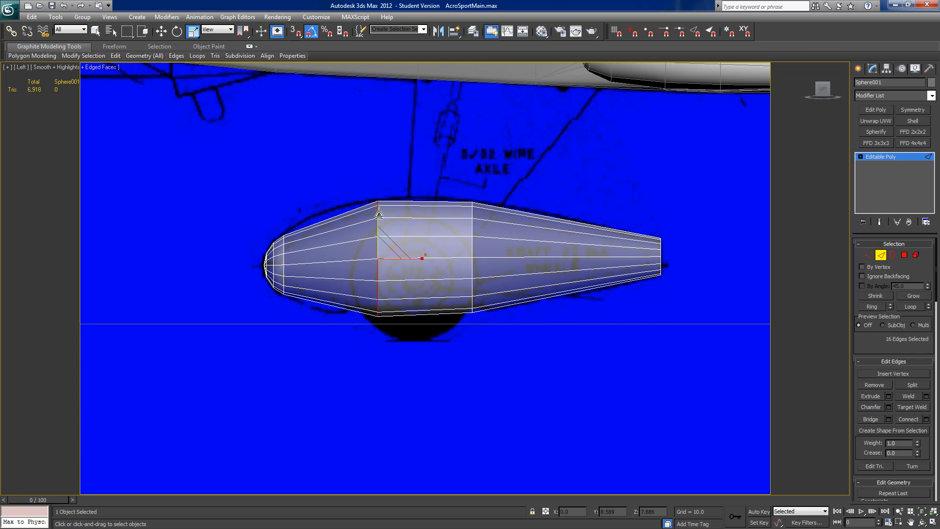
pyautogui.press('w')
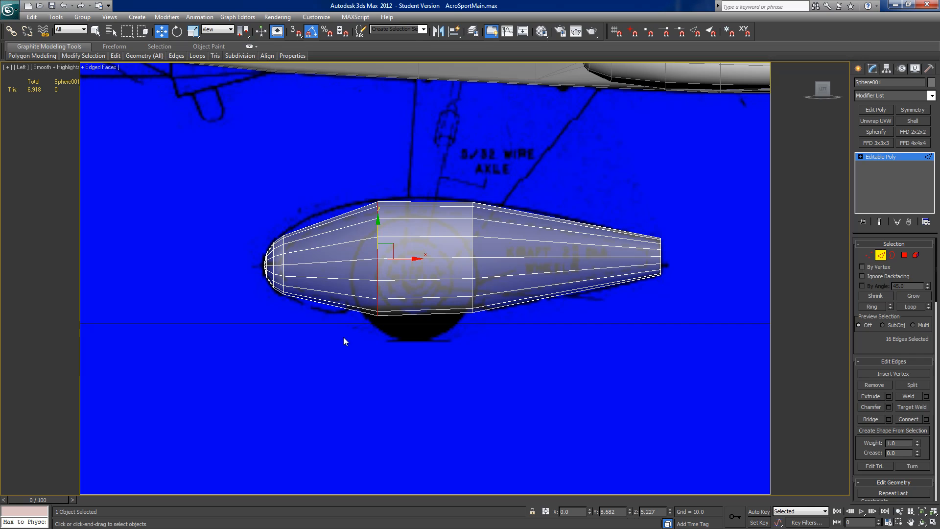
# Step: Add two more edge rings towards the wheel pant's nose and scale each vertically to follow the curved outline
pyautogui.moveTo(343, 338); pyautogui.dragTo(322, 172)
pyautogui.click(899, 419)
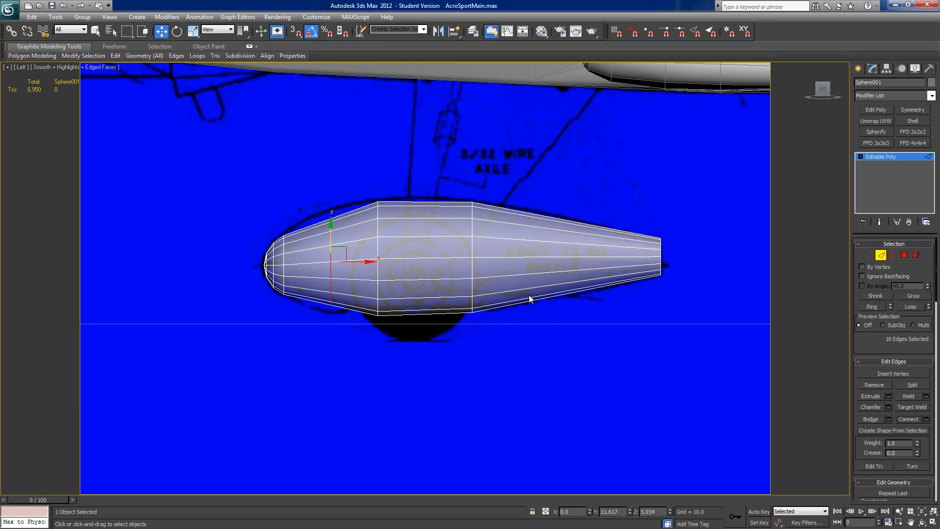
pyautogui.press('r')
pyautogui.moveTo(331, 213); pyautogui.dragTo(304, 313)
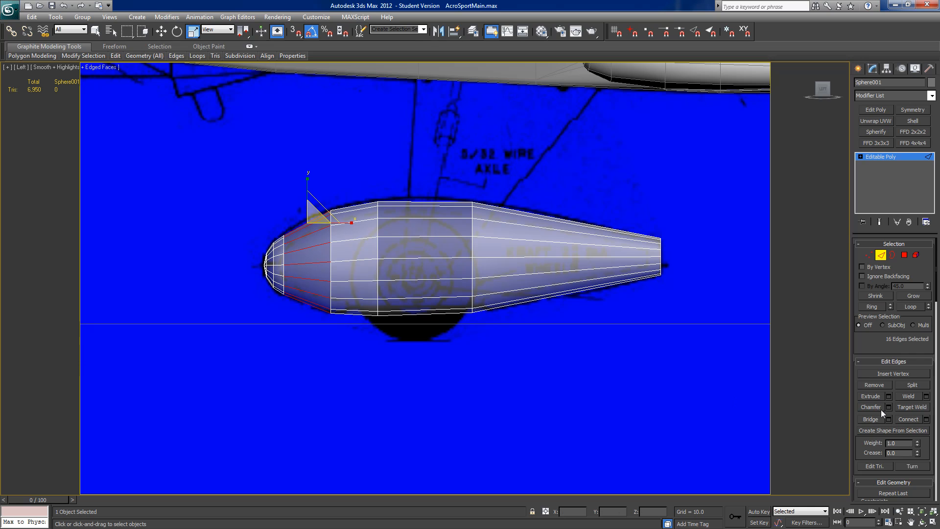
pyautogui.click(900, 420)
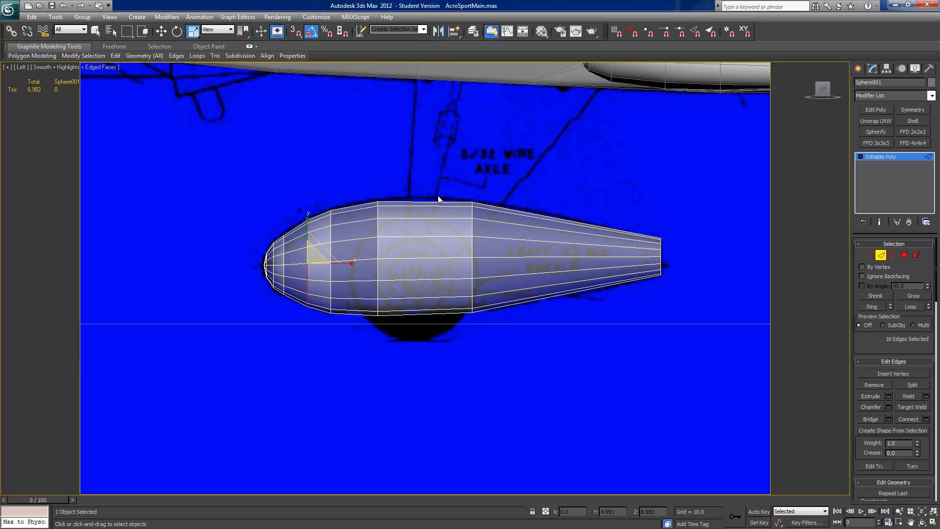
# Step: Connect the edges of the wheel pant's widest section and scale the new ring to 105 percent vertically
pyautogui.moveTo(436, 183); pyautogui.dragTo(420, 326)
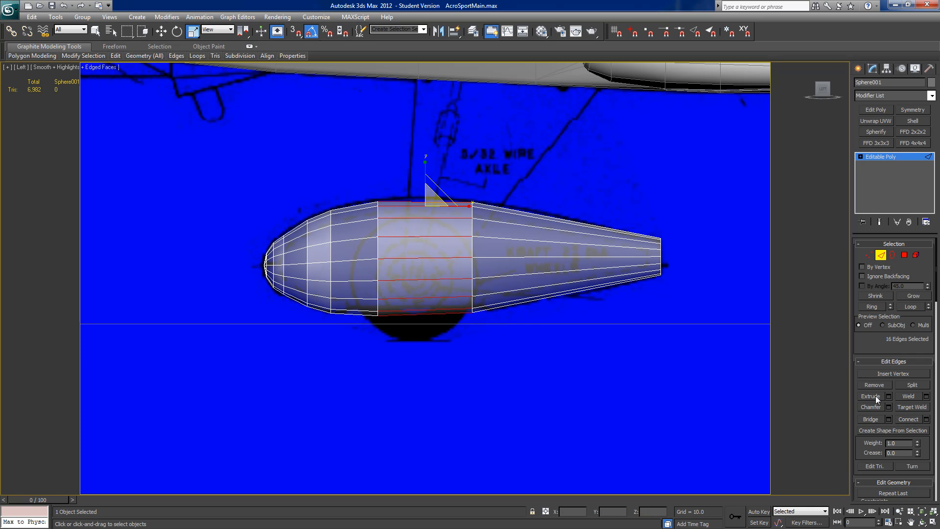
pyautogui.click(903, 414)
pyautogui.moveTo(424, 214); pyautogui.dragTo(424, 214)
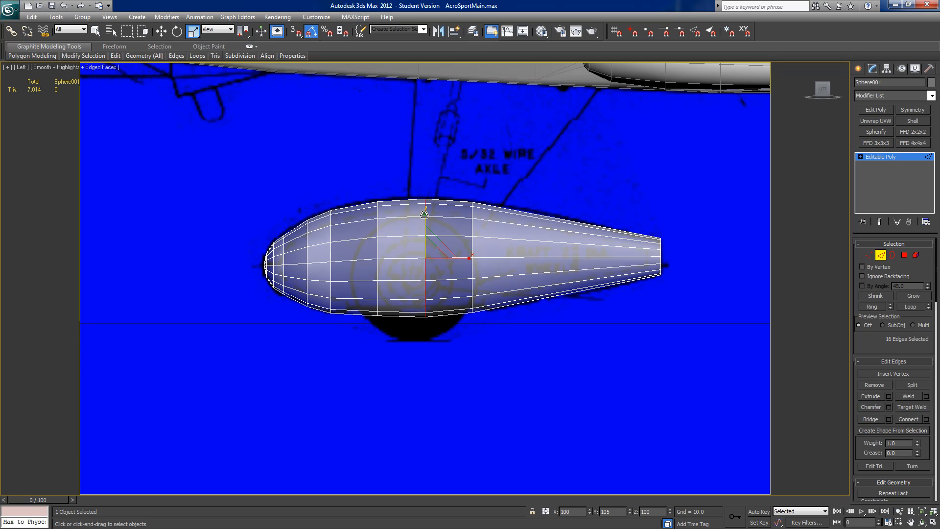
# Step: Add one edge ring to the tail section, slid forward of its middle, and fit it vertically to the outline
pyautogui.moveTo(544, 327); pyautogui.dragTo(527, 178)
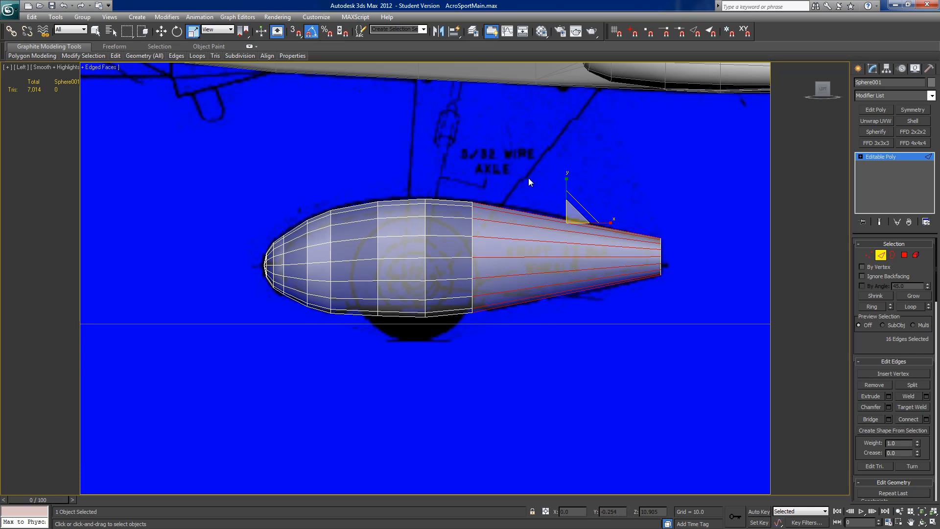
pyautogui.click(926, 419)
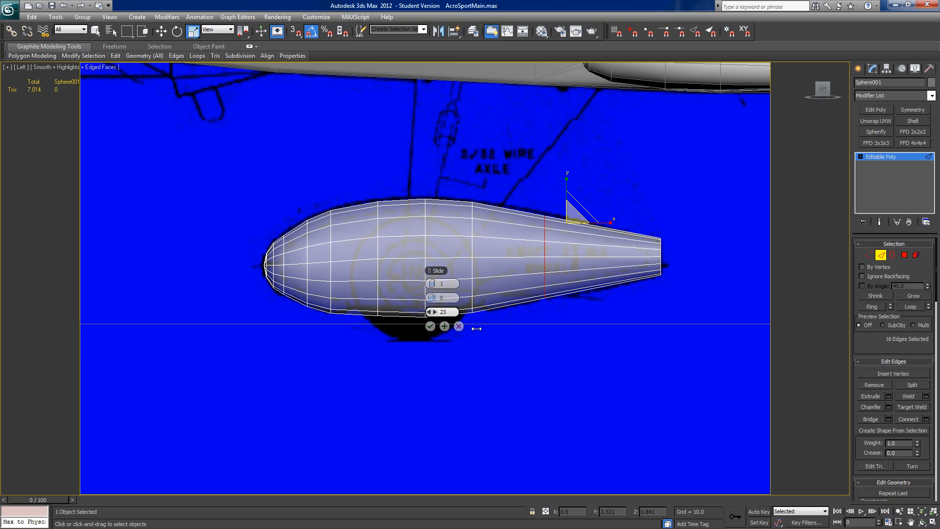
pyautogui.click(429, 326)
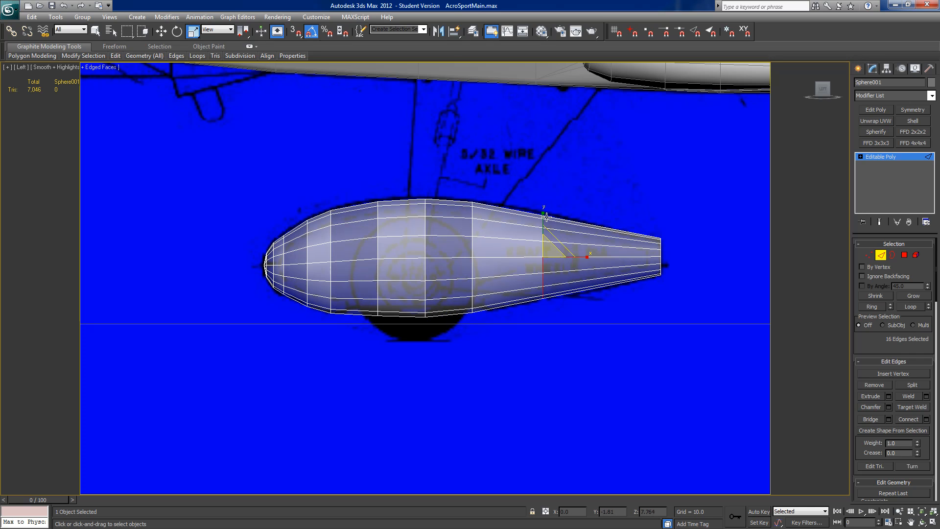
pyautogui.press('w')
pyautogui.moveTo(542, 218); pyautogui.dragTo(542, 217)
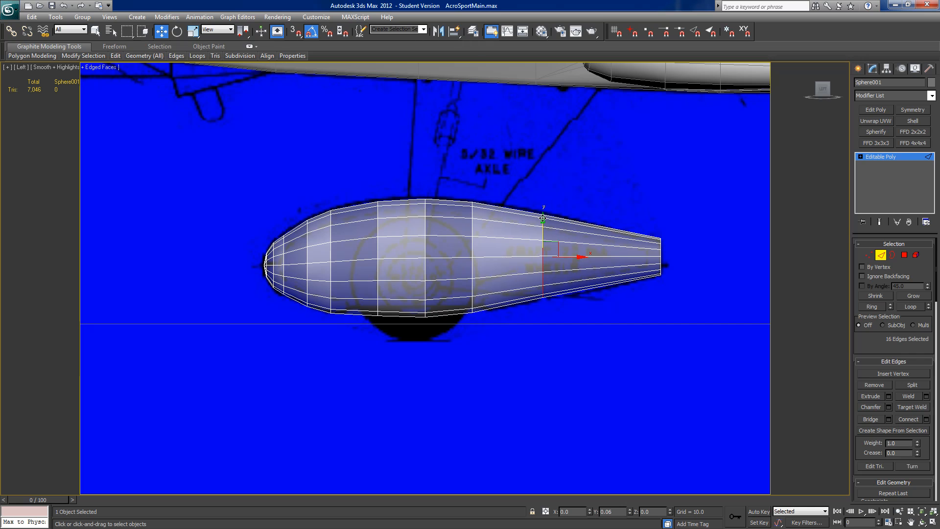
pyautogui.press('e')
pyautogui.press('r')
pyautogui.moveTo(541, 211); pyautogui.dragTo(542, 211)
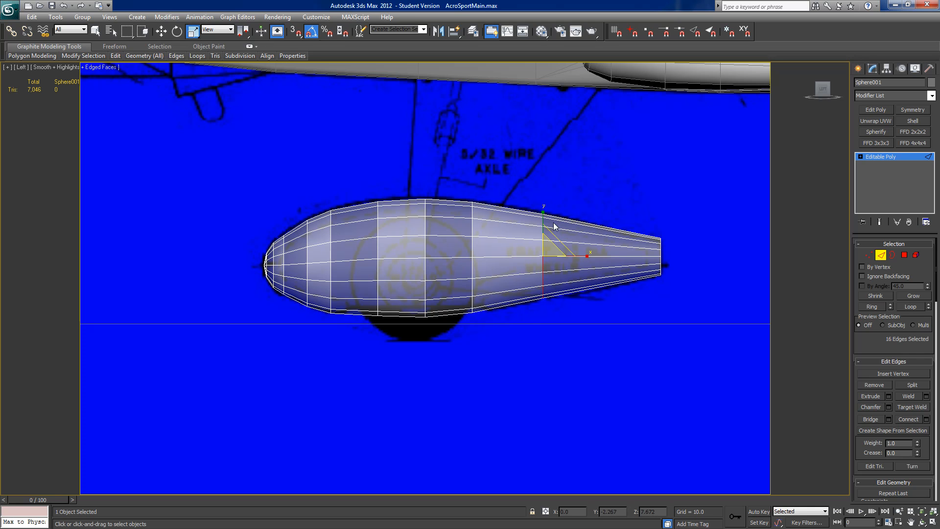
# Step: Select the wheel pant's tail-end vertices and narrow them sideways to about 33 percent of their width
pyautogui.scroll(-3, 466, 287)
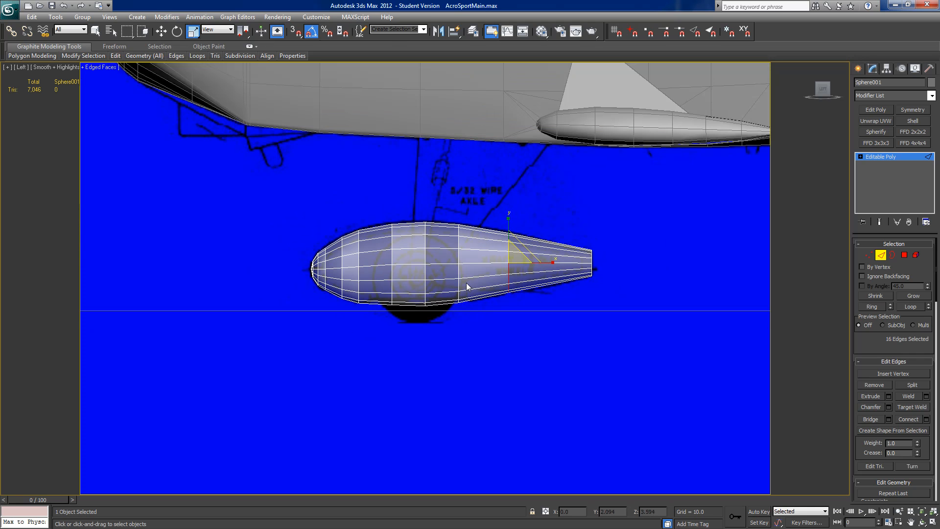
pyautogui.scroll(-3, 474, 290)
pyautogui.keyDown('alt'); pyautogui.moveTo(475, 289); pyautogui.dragTo(527, 346, button='middle'); pyautogui.keyUp('alt')
pyautogui.scroll(5, 526, 293)
pyautogui.scroll(-3, 533, 345)
pyautogui.scroll(3, 533, 345)
pyautogui.keyDown('alt'); pyautogui.moveTo(581, 323); pyautogui.dragTo(564, 337, button='middle'); pyautogui.keyUp('alt')
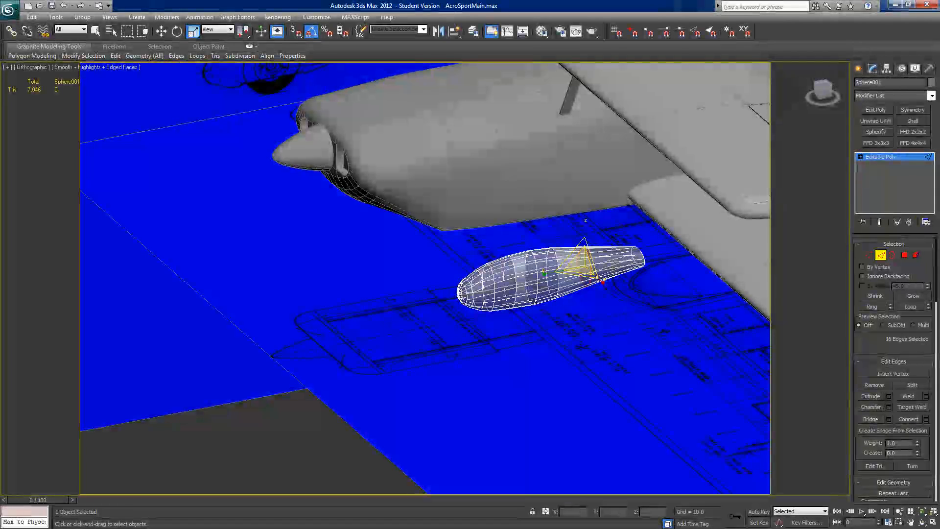
pyautogui.click(868, 254)
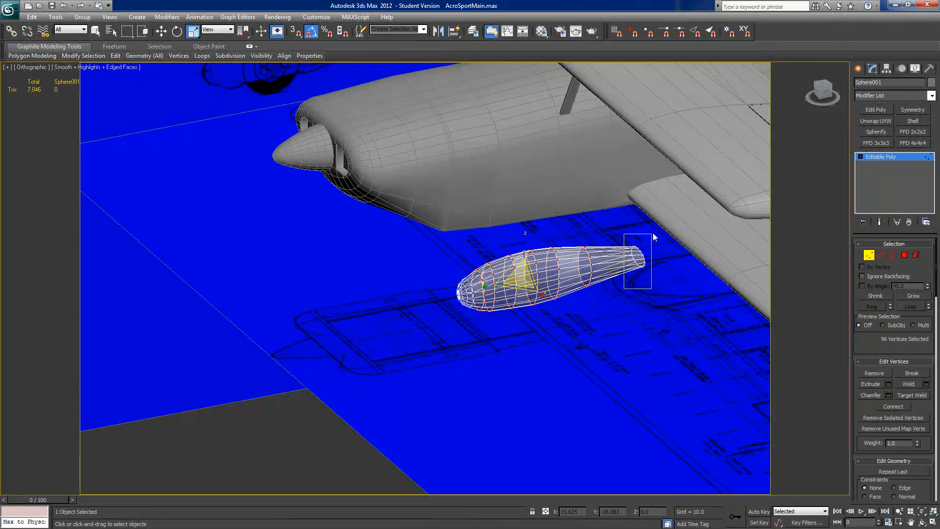
pyautogui.moveTo(653, 234); pyautogui.dragTo(653, 233)
pyautogui.moveTo(656, 271); pyautogui.dragTo(627, 243)
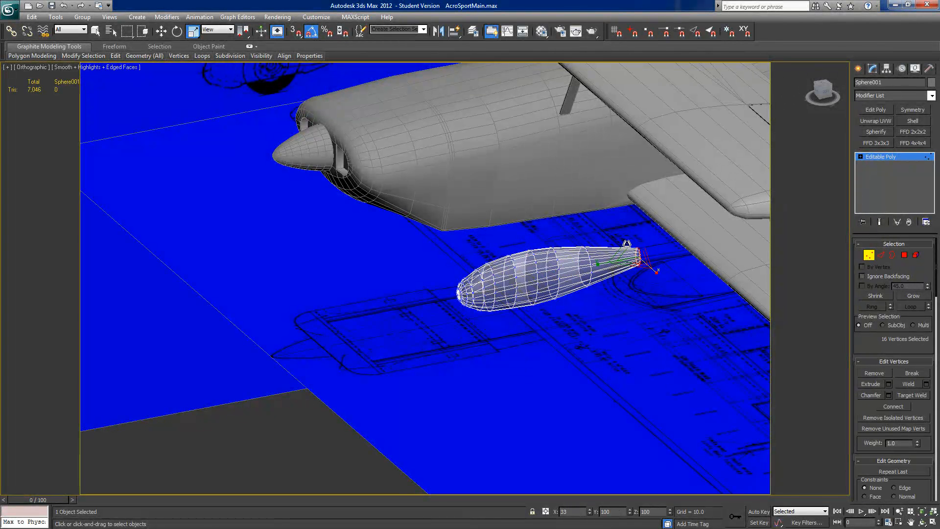
pyautogui.keyDown('alt'); pyautogui.moveTo(623, 269); pyautogui.dragTo(602, 296, button='middle'); pyautogui.keyUp('alt')
pyautogui.scroll(-3, 602, 295)
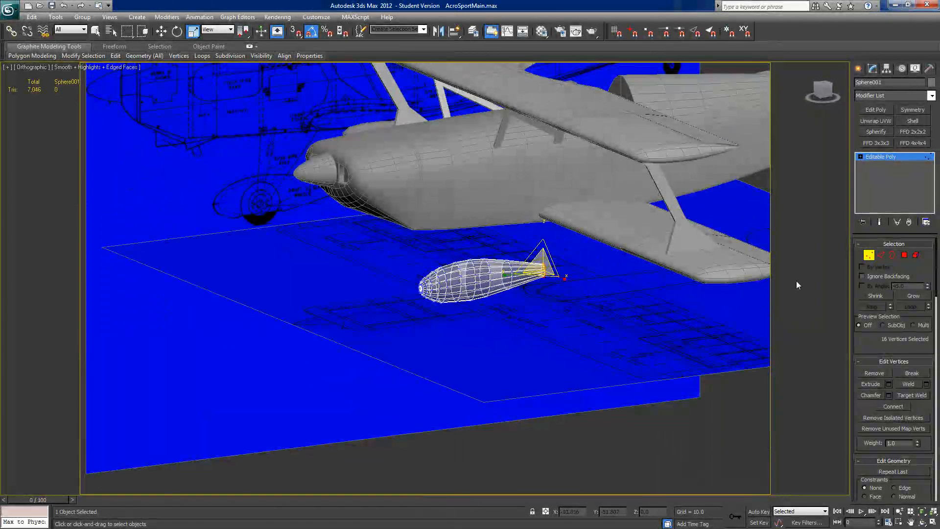
# Step: Leave vertex editing and unhide all hidden objects so the landing gear legs and wheels are shown again
pyautogui.click(868, 254)
pyautogui.rightClick(455, 307)
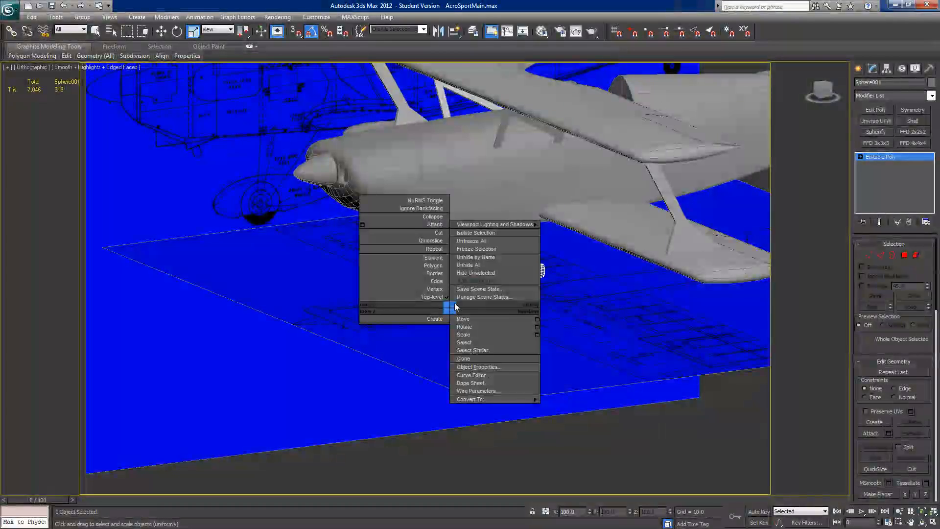
pyautogui.click(468, 266)
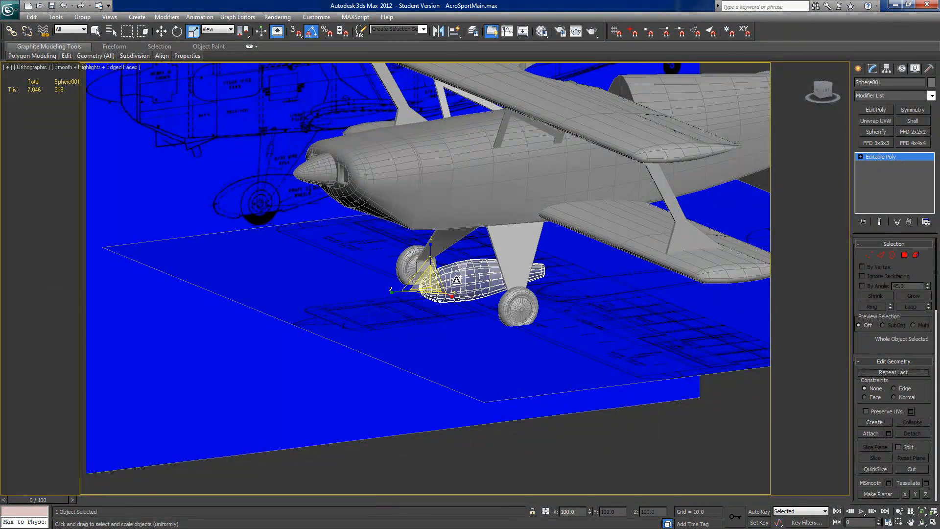
# Step: Switch to adjusting only the wheel pant's pivot and center the pivot to the object
pyautogui.click(161, 31)
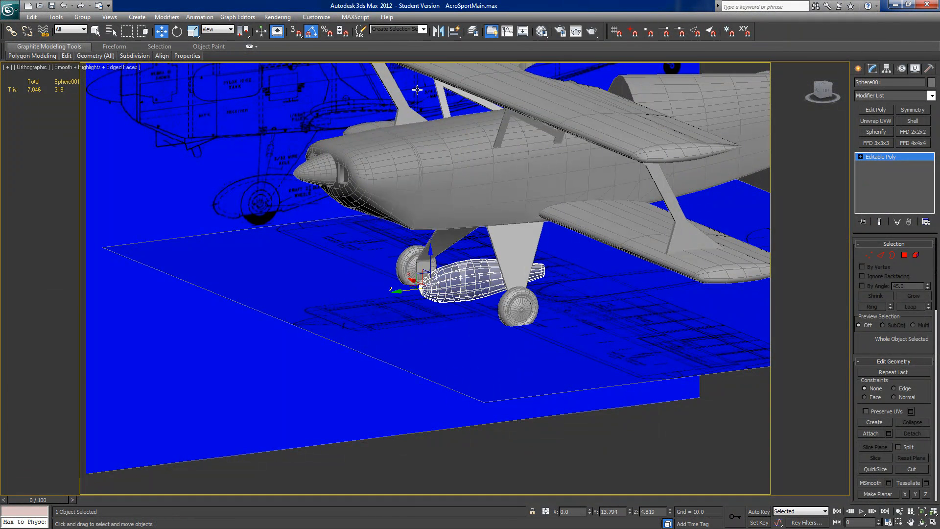
pyautogui.click(886, 69)
pyautogui.click(888, 131)
pyautogui.click(888, 182)
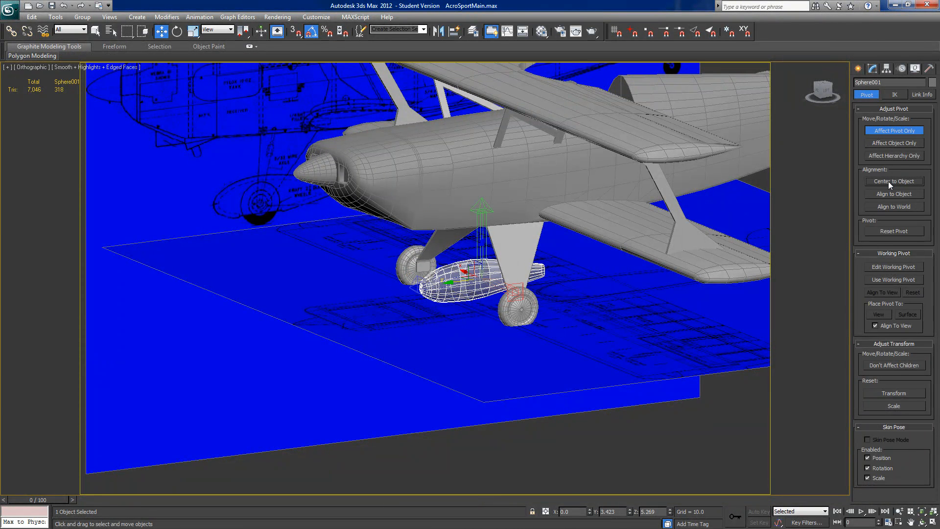
# Step: Stop adjusting only the pivot and quick-align the wheel pant to the outboard main wheel
pyautogui.click(888, 130)
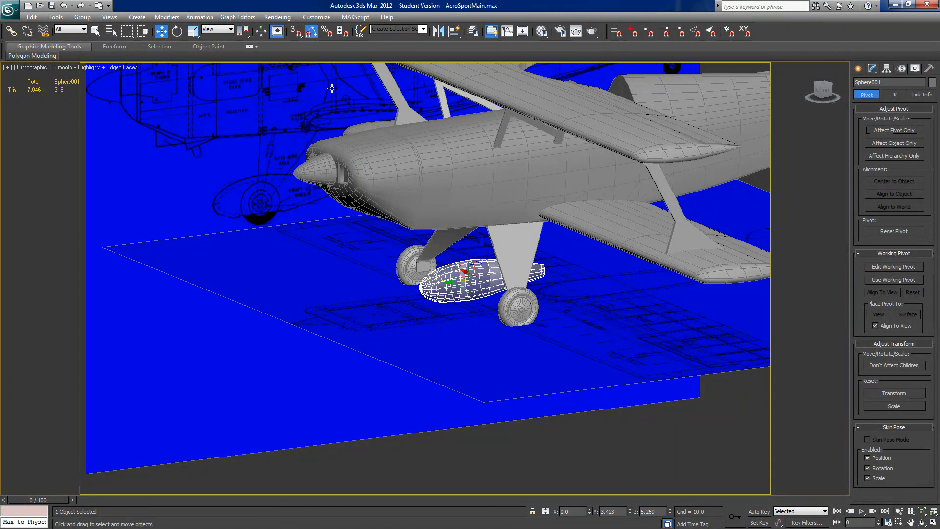
pyautogui.click(454, 31)
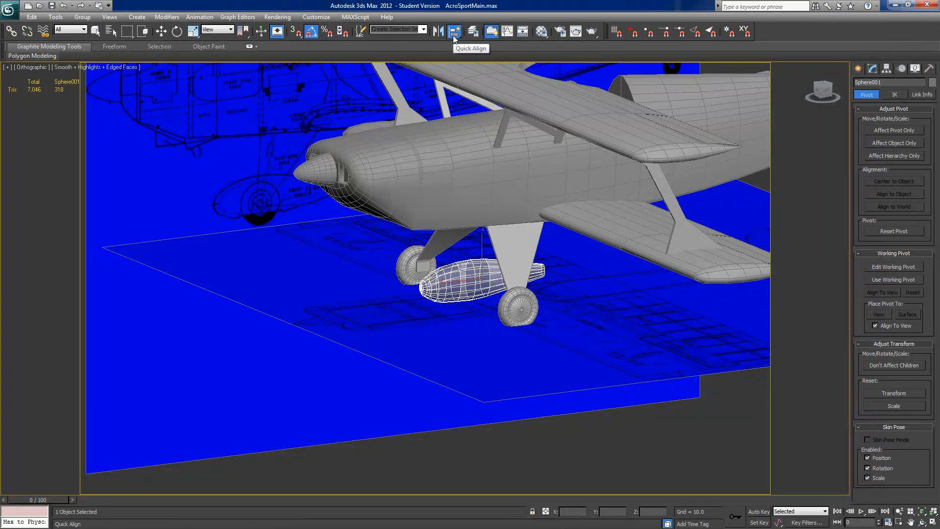
pyautogui.click(507, 308)
pyautogui.keyDown('alt'); pyautogui.moveTo(525, 315); pyautogui.dragTo(701, 210, button='middle'); pyautogui.keyUp('alt')
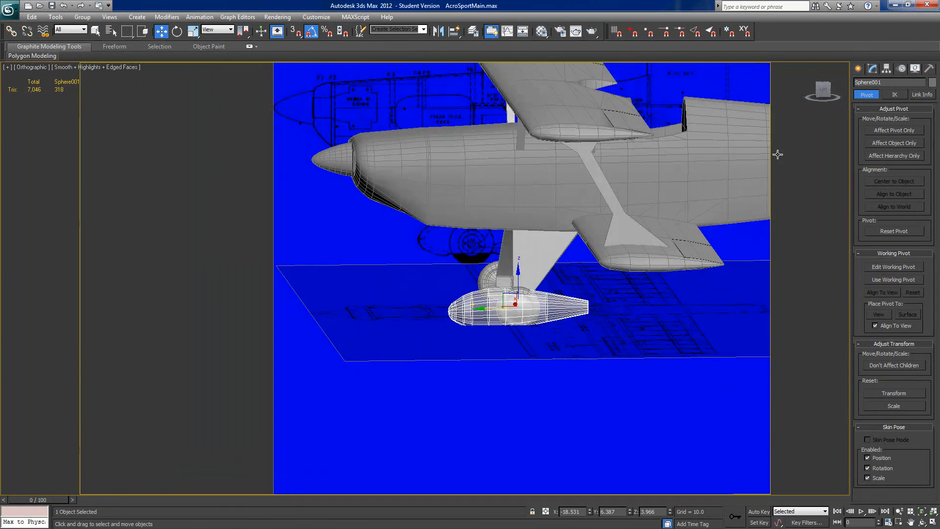
# Step: In the left view, move the aligned wheel pant back and up until it matches the side-view outline around the wheel
pyautogui.click(823, 90)
pyautogui.moveTo(414, 407); pyautogui.dragTo(520, 252, button='middle')
pyautogui.scroll(5, 418, 388)
pyautogui.scroll(2, 507, 275)
pyautogui.moveTo(419, 337); pyautogui.dragTo(471, 254, button='middle')
pyautogui.moveTo(436, 348); pyautogui.dragTo(482, 358)
pyautogui.moveTo(453, 321); pyautogui.dragTo(453, 300)
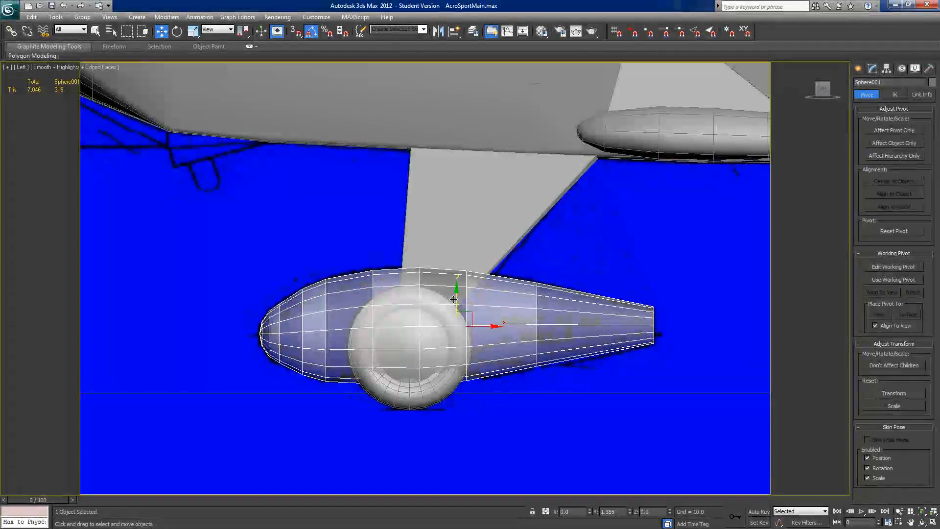
# Step: Scale the wheel pant's width along X to about 94 percent so it closely encloses the tire
pyautogui.keyDown('alt'); pyautogui.moveTo(454, 301); pyautogui.dragTo(541, 374, button='middle'); pyautogui.keyUp('alt')
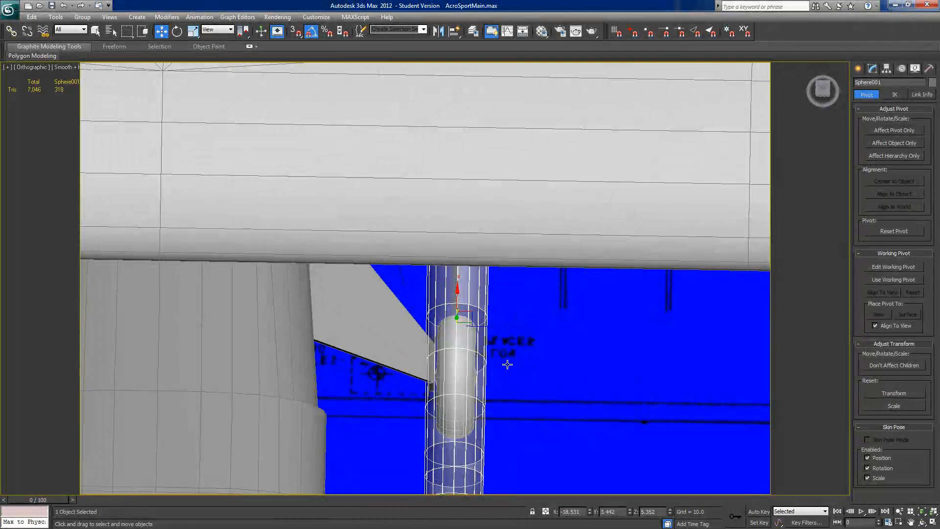
pyautogui.click(192, 31)
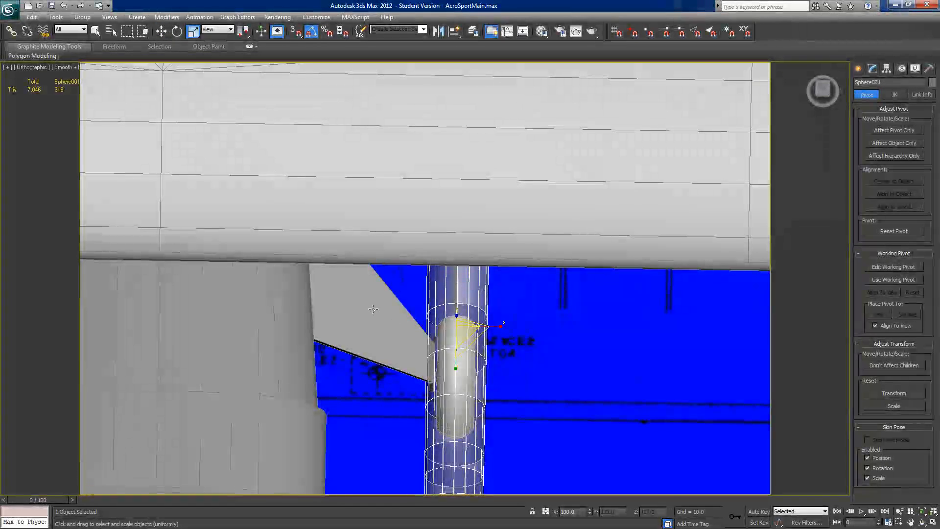
pyautogui.moveTo(501, 326); pyautogui.dragTo(490, 327)
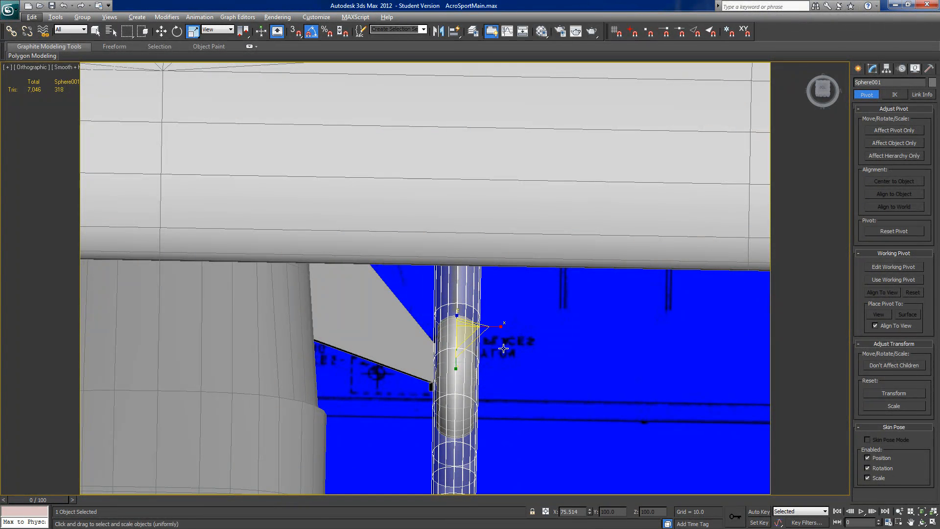
pyautogui.moveTo(502, 326); pyautogui.dragTo(502, 326)
pyautogui.keyDown('alt'); pyautogui.moveTo(503, 327); pyautogui.dragTo(497, 260, button='middle'); pyautogui.keyUp('alt')
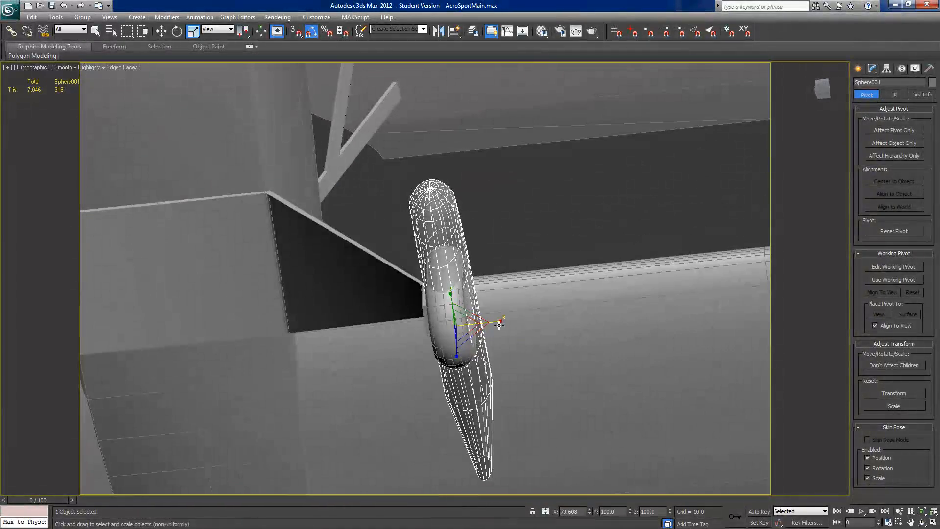
pyautogui.moveTo(498, 324); pyautogui.dragTo(507, 320)
pyautogui.keyDown('alt'); pyautogui.moveTo(507, 320); pyautogui.dragTo(435, 324, button='middle'); pyautogui.keyUp('alt')
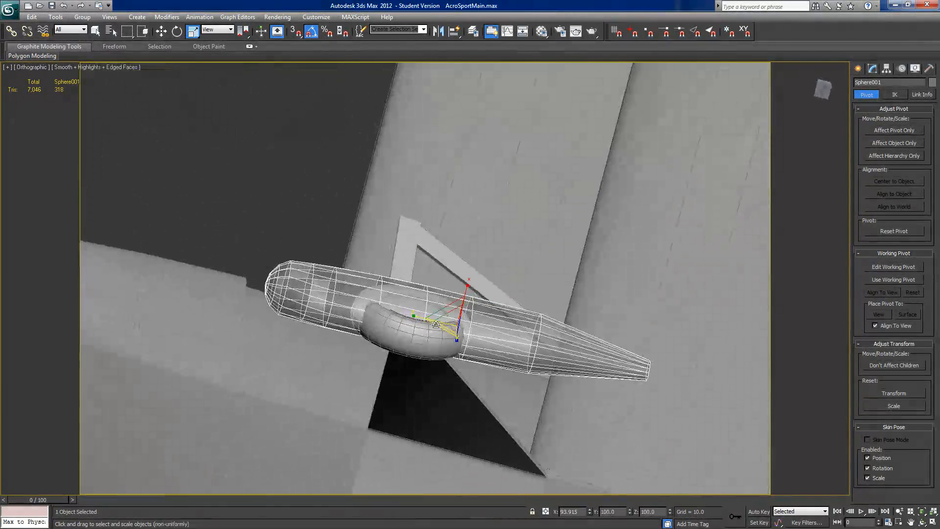
pyautogui.keyDown('alt'); pyautogui.moveTo(369, 350); pyautogui.dragTo(573, 278, button='middle'); pyautogui.keyUp('alt')
pyautogui.scroll(-3, 460, 388)
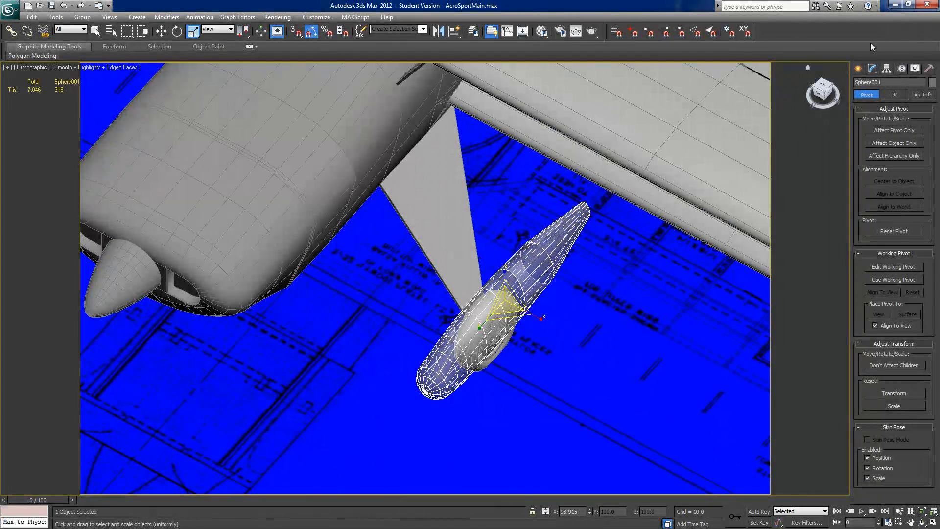
# Step: In edge editing, scale the pant's added tail-section edge ring narrower across its width to smooth the taper
pyautogui.click(872, 68)
pyautogui.click(880, 255)
pyautogui.keyDown('alt'); pyautogui.moveTo(624, 299); pyautogui.dragTo(690, 334, button='middle'); pyautogui.keyUp('alt')
pyautogui.scroll(-6, 690, 334)
pyautogui.moveTo(512, 319)
pyautogui.keyDown('alt'); pyautogui.mouseDown(button='middle')
pyautogui.moveTo(475, 285)
pyautogui.moveTo(507, 293)
pyautogui.moveTo(519, 330)
pyautogui.mouseUp(button='middle'); pyautogui.keyUp('alt')
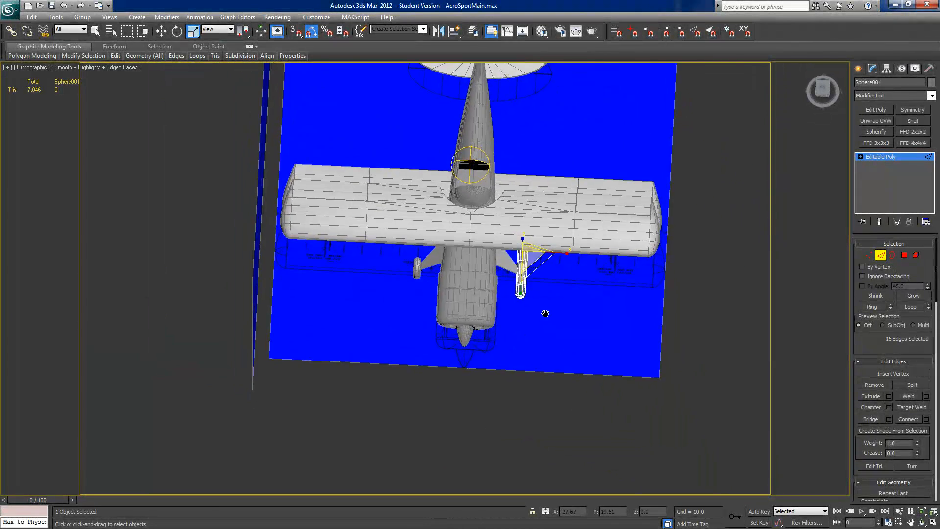
pyautogui.scroll(6, 546, 314)
pyautogui.keyDown('alt'); pyautogui.moveTo(598, 323); pyautogui.dragTo(542, 320, button='middle'); pyautogui.keyUp('alt')
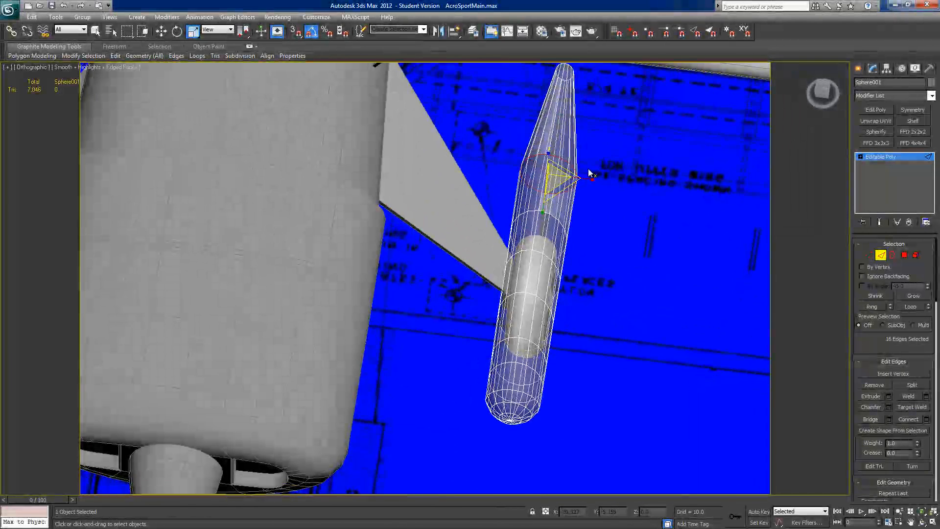
pyautogui.moveTo(592, 179); pyautogui.dragTo(579, 176)
pyautogui.keyDown('alt'); pyautogui.moveTo(579, 176); pyautogui.dragTo(584, 212, button='middle'); pyautogui.keyUp('alt')
# Step: Leave sub-object editing, select both the wheel pant and its tire, and hide all unselected objects
pyautogui.click(868, 254)
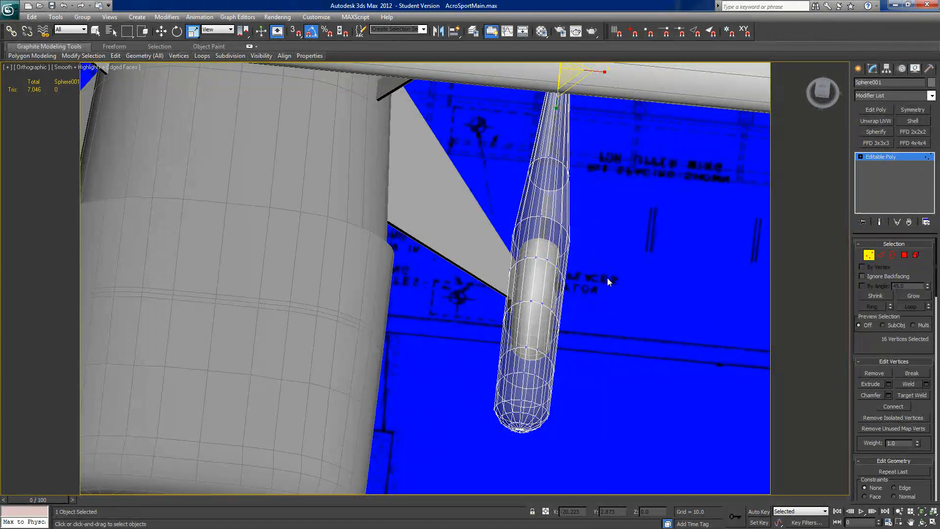
pyautogui.click(868, 254)
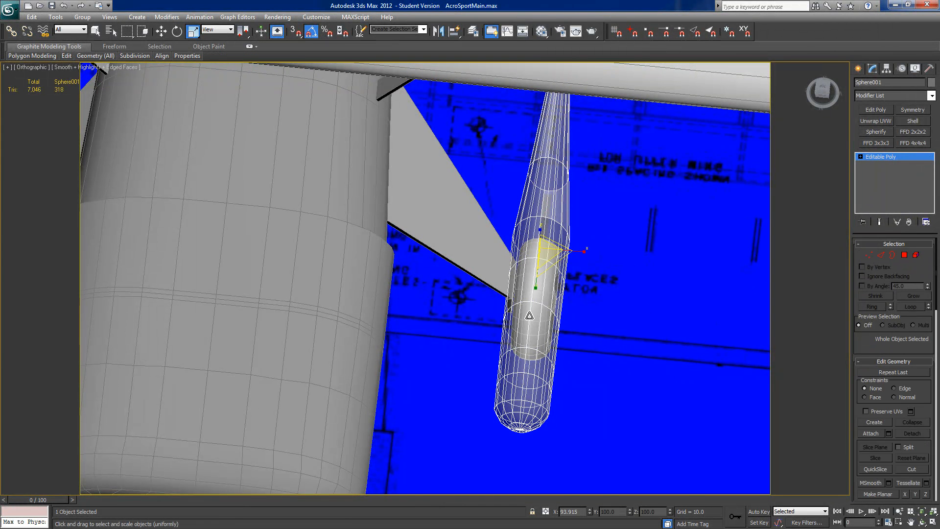
pyautogui.click(598, 321)
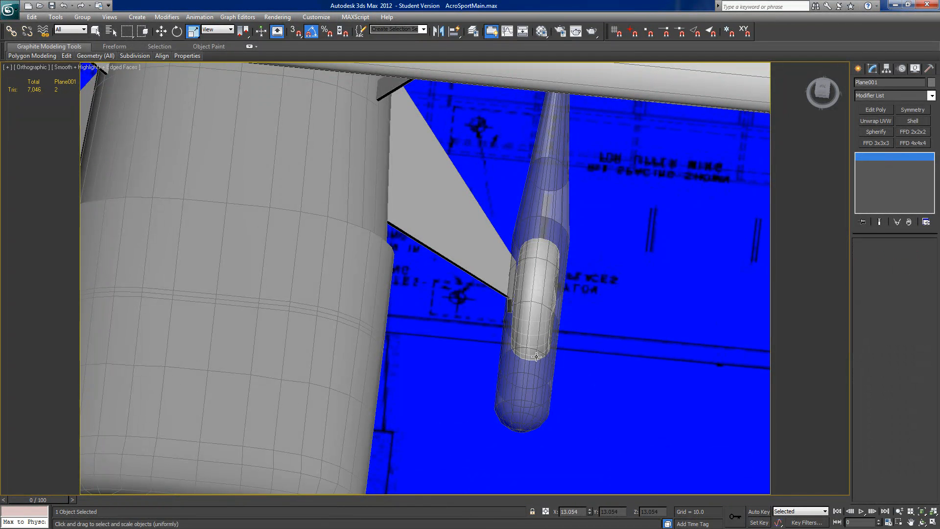
pyautogui.click(530, 358)
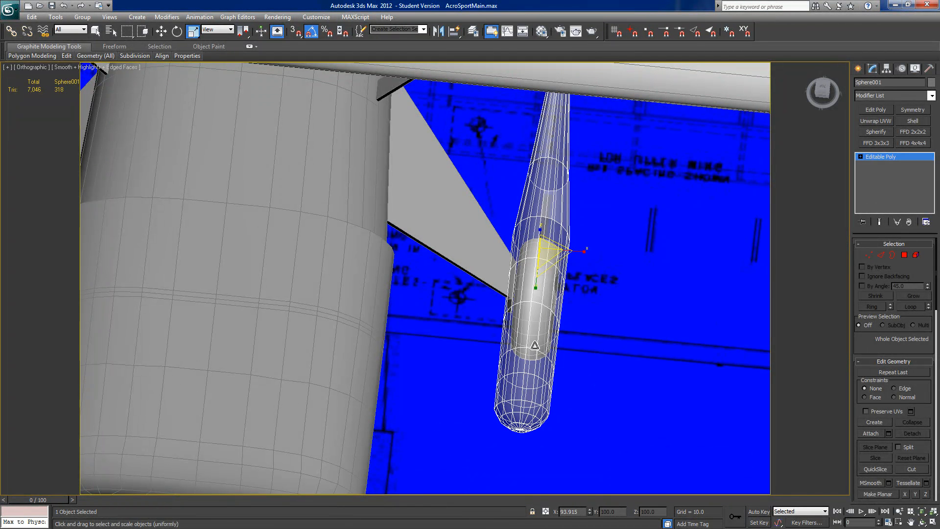
pyautogui.click(534, 345)
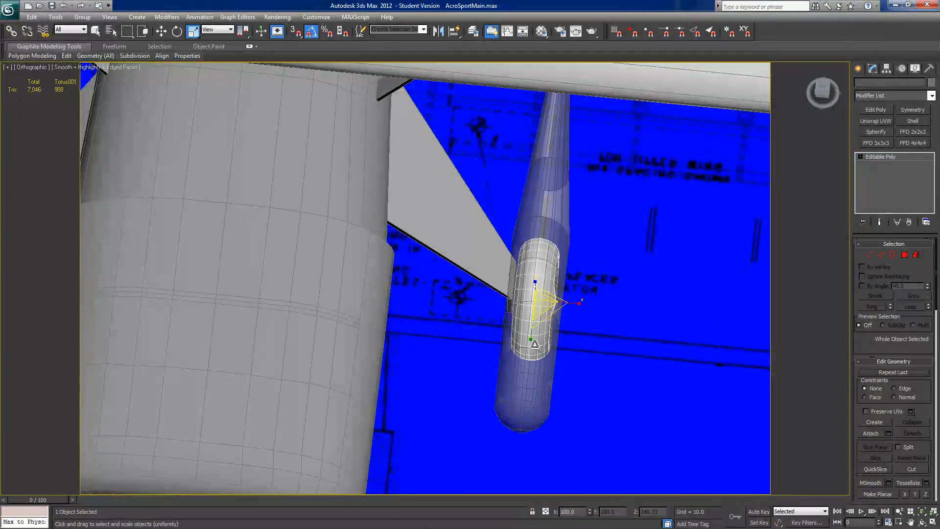
pyautogui.keyDown('ctrl'); pyautogui.click(510, 394); pyautogui.keyUp('ctrl')
pyautogui.rightClick(509, 393)
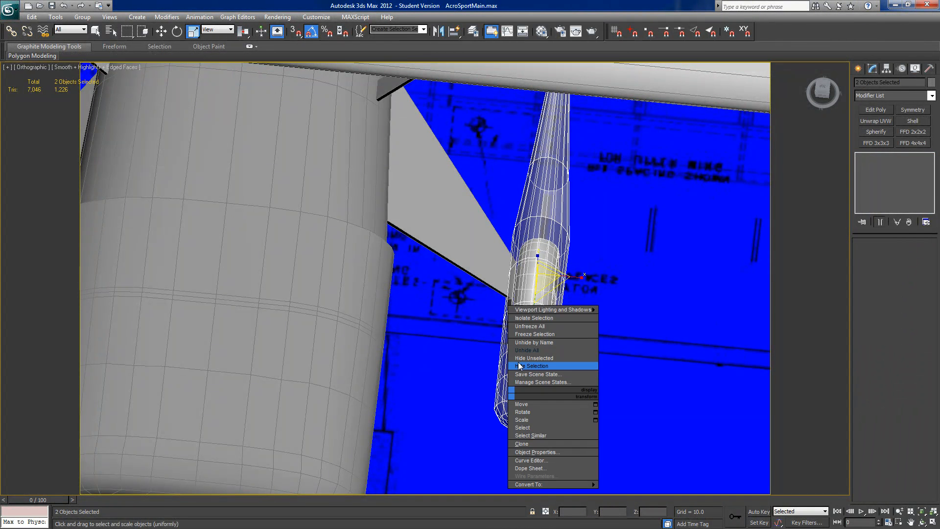
pyautogui.click(519, 358)
# Step: Select only the wheel pant and narrow its vertex ring at the tire's rear edge to 88 percent along X
pyautogui.click(822, 91)
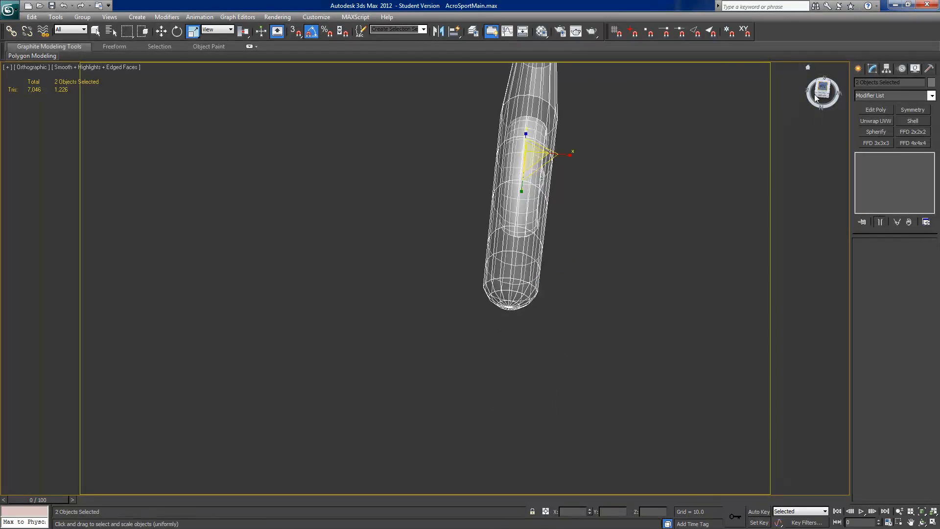
pyautogui.scroll(2, 521, 216)
pyautogui.moveTo(517, 247); pyautogui.dragTo(521, 269, button='middle')
pyautogui.click(473, 258)
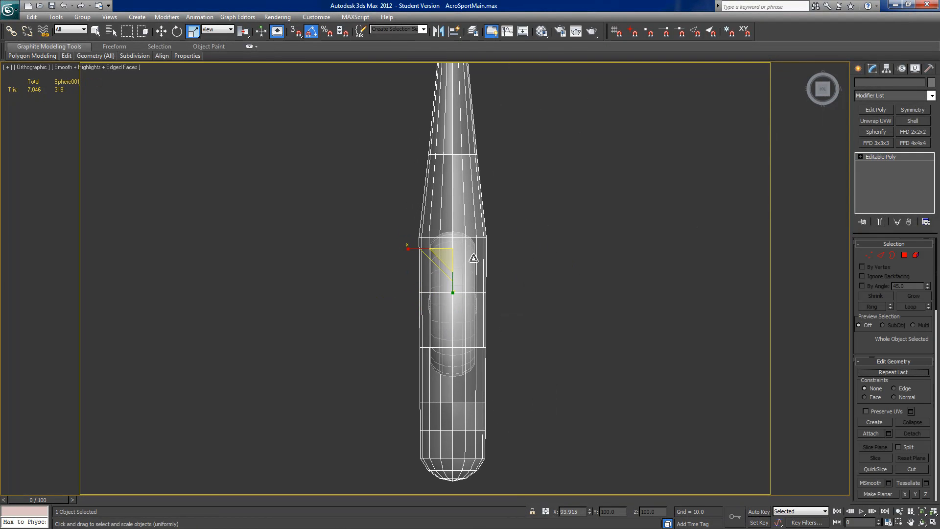
pyautogui.click(870, 254)
pyautogui.moveTo(416, 255); pyautogui.dragTo(415, 236)
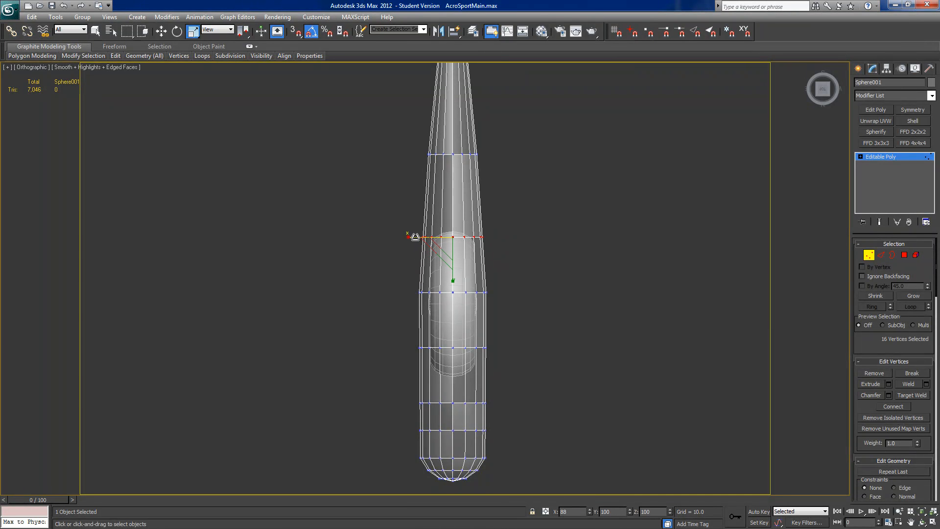
# Step: Taper the pant's nose by narrowing successively smaller groups of front vertex rings, scaling the 65 foremost vertices to 94 percent along X
pyautogui.moveTo(486, 323); pyautogui.dragTo(487, 305, button='middle')
pyautogui.moveTo(410, 326); pyautogui.dragTo(518, 437)
pyautogui.moveTo(414, 388); pyautogui.dragTo(510, 445)
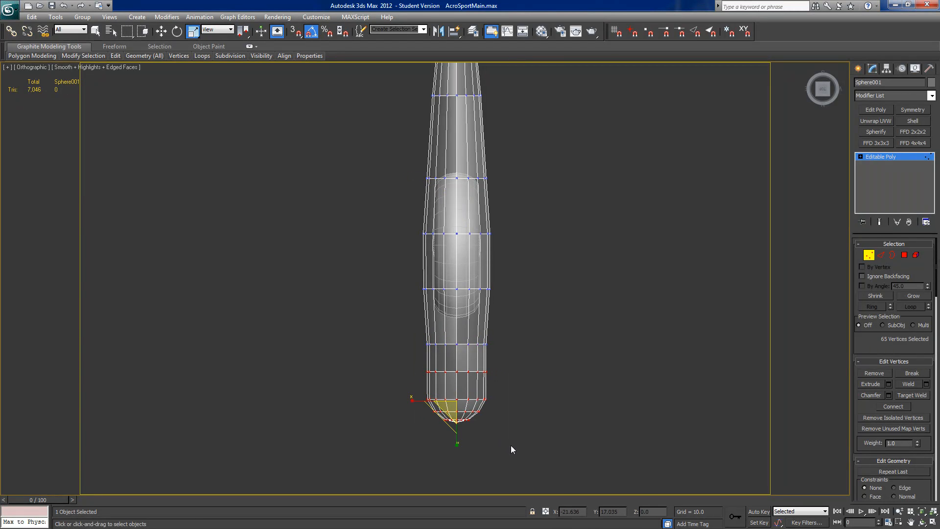
pyautogui.moveTo(422, 400); pyautogui.dragTo(414, 401)
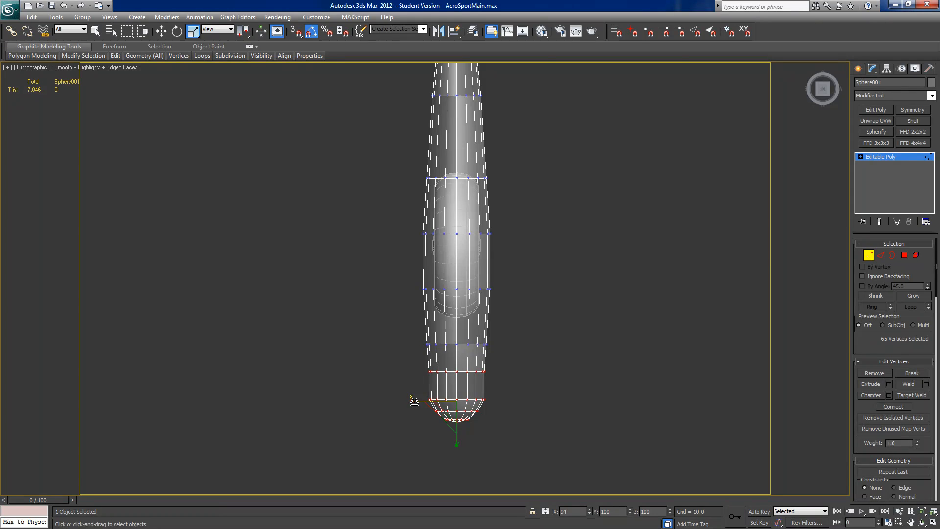
pyautogui.moveTo(476, 413); pyautogui.dragTo(497, 381)
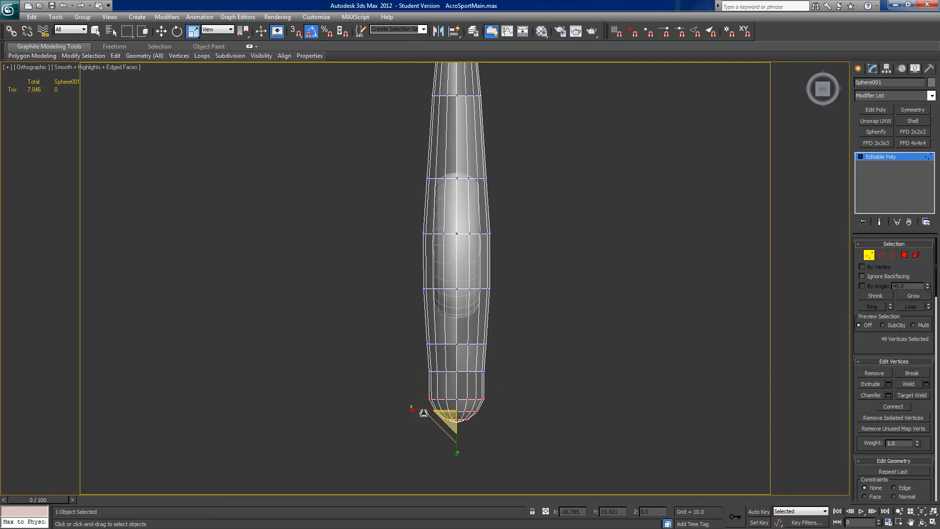
pyautogui.moveTo(413, 411); pyautogui.dragTo(421, 411)
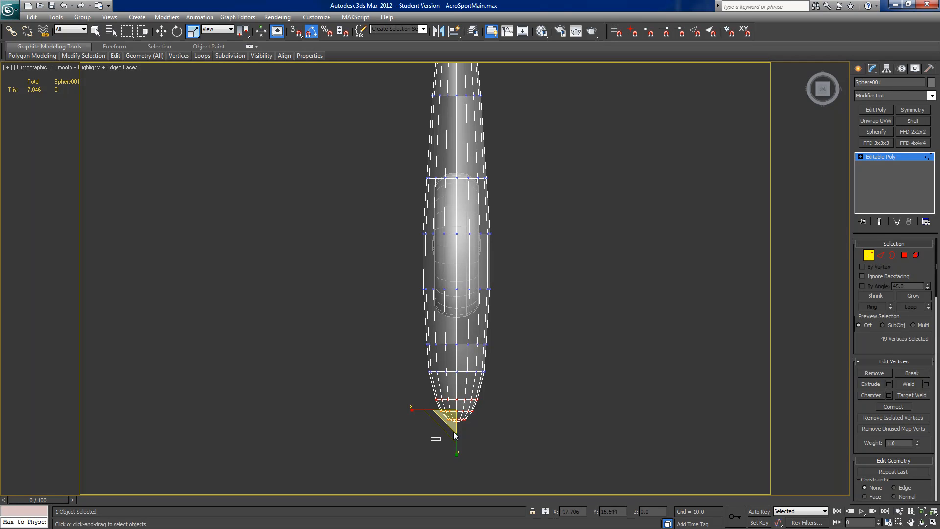
pyautogui.moveTo(498, 409); pyautogui.dragTo(497, 410)
pyautogui.moveTo(414, 415); pyautogui.dragTo(419, 416)
# Step: In the side view, slide the edge-constrained vertex rings behind and ahead of the wheel rearward so they bracket the tire
pyautogui.keyDown('alt'); pyautogui.moveTo(539, 363); pyautogui.dragTo(331, 227, button='middle'); pyautogui.keyUp('alt')
pyautogui.scroll(-3, 352, 234)
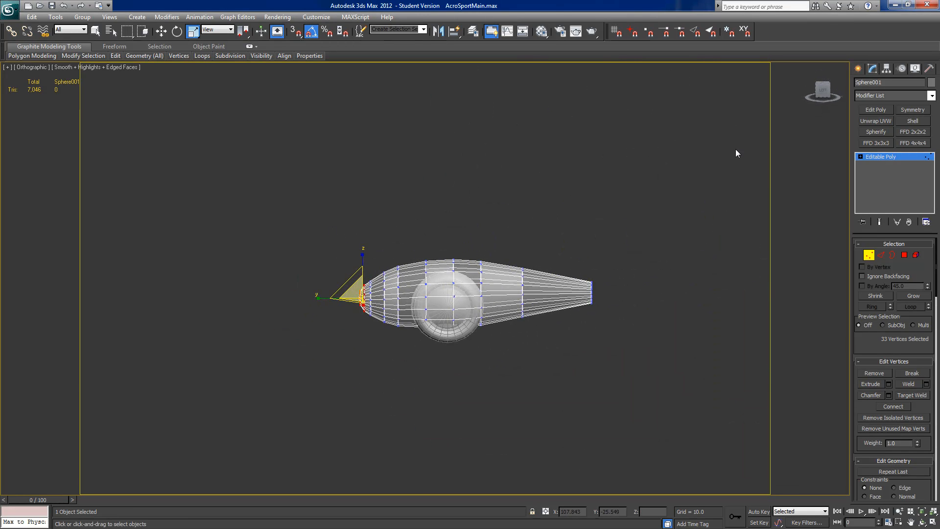
pyautogui.click(823, 93)
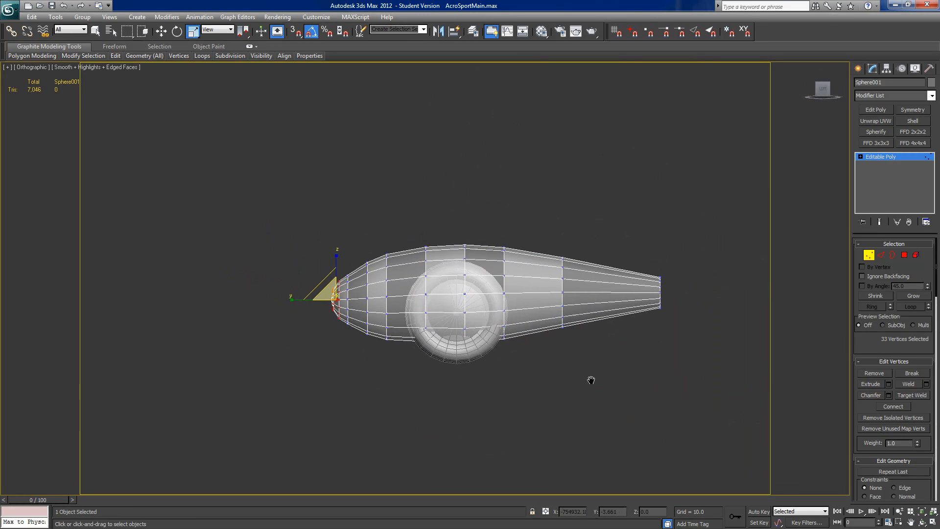
pyautogui.moveTo(502, 230); pyautogui.dragTo(529, 401)
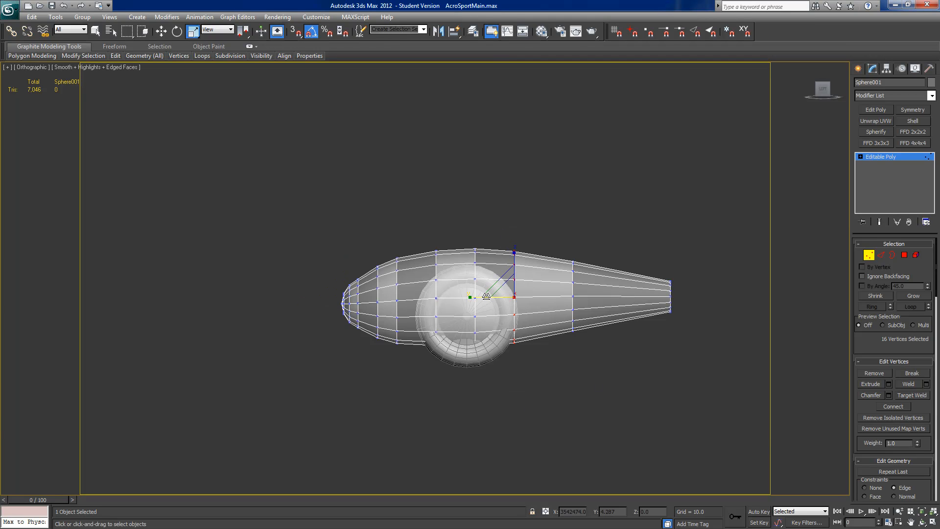
pyautogui.press('w')
pyautogui.moveTo(487, 296); pyautogui.dragTo(492, 298)
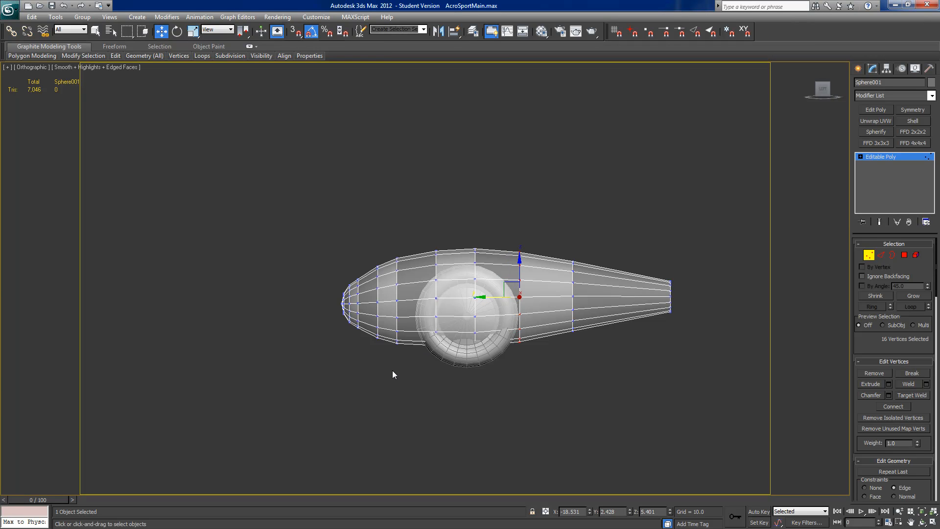
pyautogui.moveTo(408, 246); pyautogui.dragTo(408, 246)
pyautogui.moveTo(371, 301); pyautogui.dragTo(386, 301)
# Step: Turn off the wheel pant's see-through display and show its underside where the tire protrudes
pyautogui.keyDown('alt'); pyautogui.moveTo(408, 351); pyautogui.dragTo(415, 332, button='middle'); pyautogui.keyUp('alt')
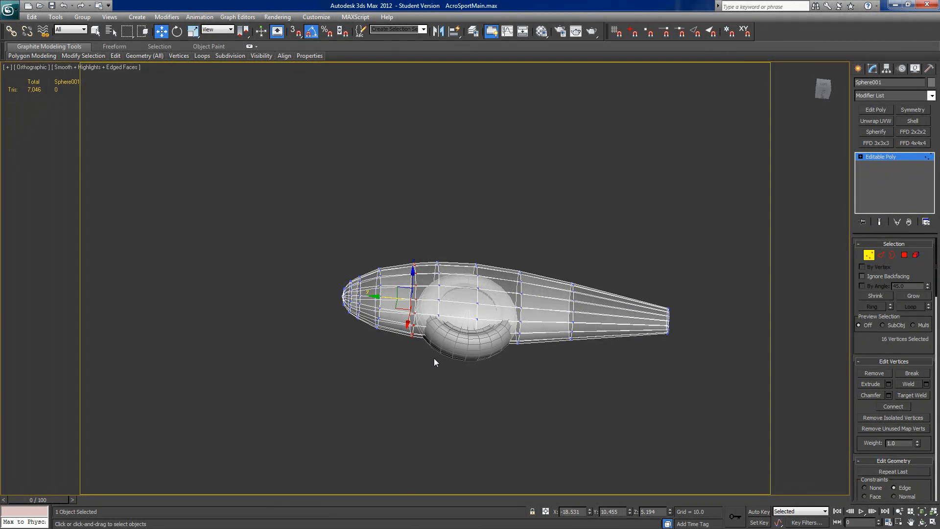
pyautogui.hotkey('alt', 'x')
pyautogui.scroll(3, 421, 343)
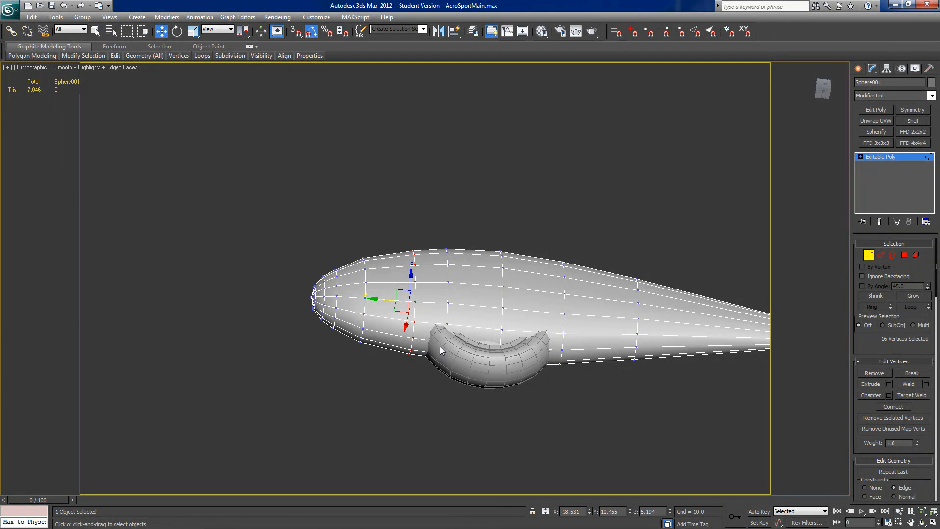
pyautogui.keyDown('alt'); pyautogui.moveTo(440, 349); pyautogui.dragTo(474, 350, button='middle'); pyautogui.keyUp('alt')
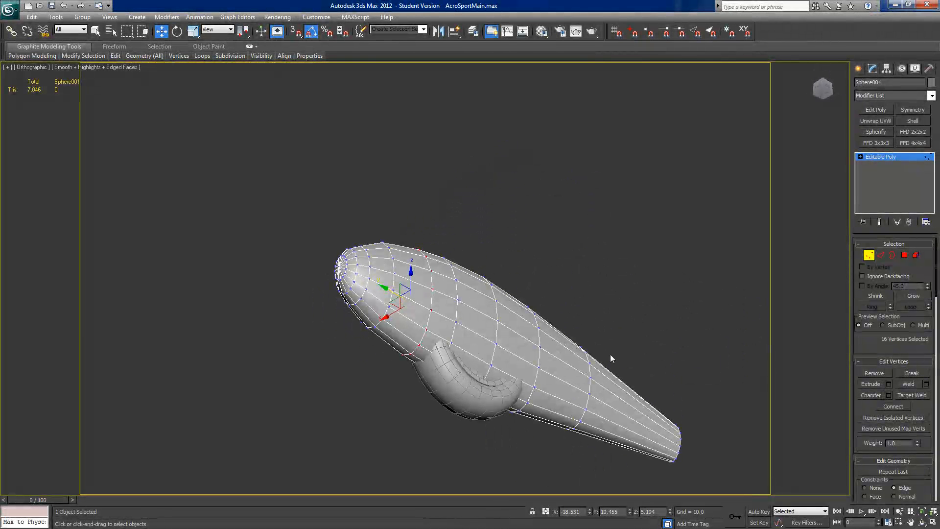
# Step: Delete the wheel pant's underside polygons around the protruding tire on both sides to cut a wheel opening
pyautogui.press('4')
pyautogui.click(433, 339)
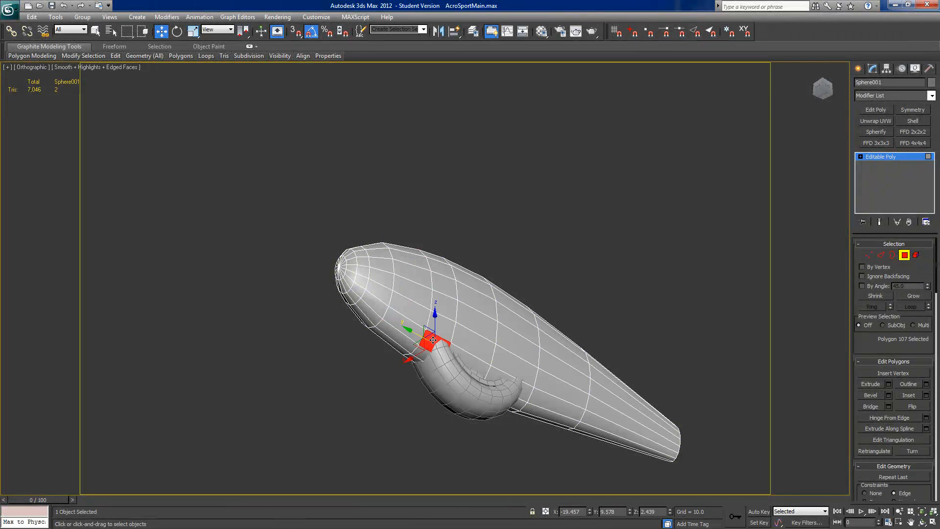
pyautogui.keyDown('ctrl'); pyautogui.click(481, 367); pyautogui.keyUp('ctrl')
pyautogui.keyDown('ctrl'); pyautogui.click(495, 377); pyautogui.keyUp('ctrl')
pyautogui.keyDown('ctrl'); pyautogui.click(519, 400); pyautogui.keyUp('ctrl')
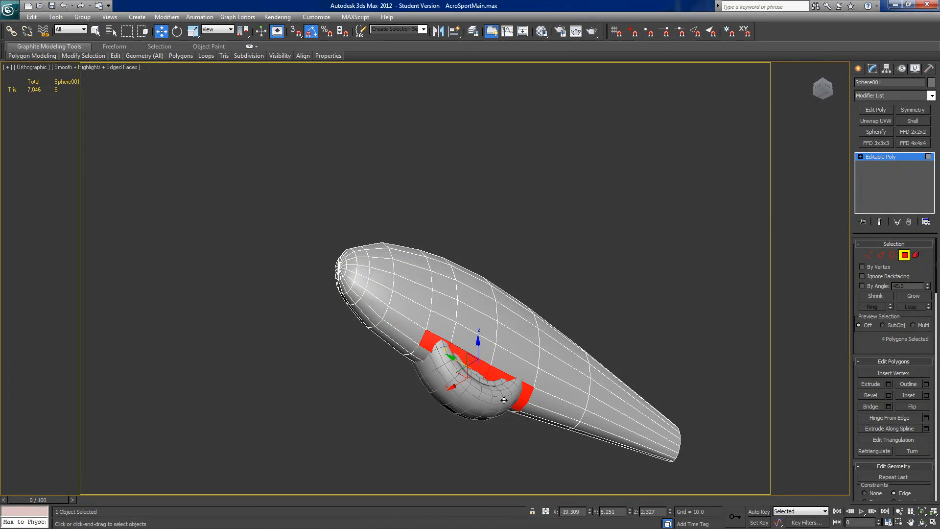
pyautogui.keyDown('ctrl'); pyautogui.click(423, 355); pyautogui.keyUp('ctrl')
pyautogui.keyDown('ctrl'); pyautogui.click(414, 359); pyautogui.keyUp('ctrl')
pyautogui.keyDown('alt'); pyautogui.moveTo(415, 359); pyautogui.dragTo(541, 357, button='middle'); pyautogui.keyUp('alt')
pyautogui.keyDown('ctrl'); pyautogui.click(425, 402); pyautogui.keyUp('ctrl')
pyautogui.keyDown('ctrl'); pyautogui.click(447, 367); pyautogui.keyUp('ctrl')
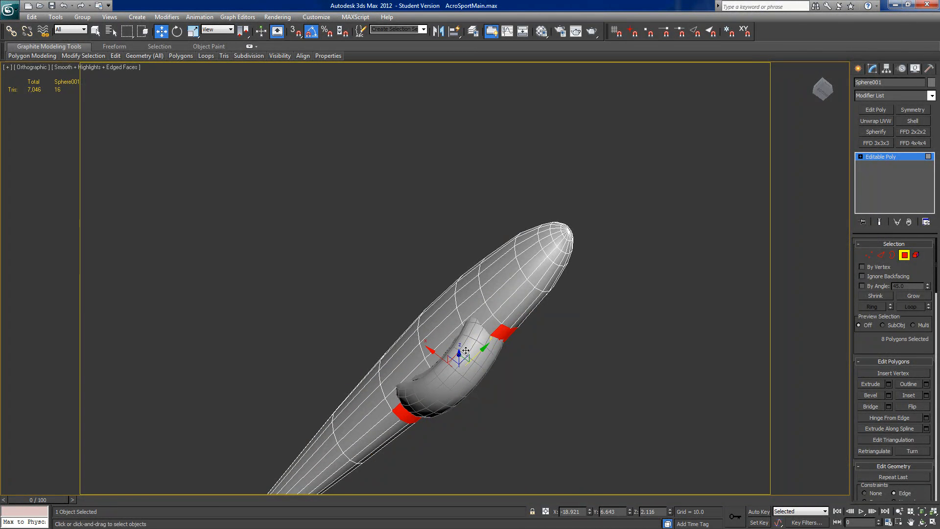
pyautogui.keyDown('ctrl'); pyautogui.click(490, 326); pyautogui.keyUp('ctrl')
pyautogui.keyDown('ctrl'); pyautogui.click(479, 315); pyautogui.keyUp('ctrl')
pyautogui.keyDown('ctrl'); pyautogui.click(454, 342); pyautogui.keyUp('ctrl')
pyautogui.keyDown('ctrl'); pyautogui.click(422, 369); pyautogui.keyUp('ctrl')
pyautogui.keyDown('alt'); pyautogui.moveTo(421, 369); pyautogui.dragTo(474, 402, button='middle'); pyautogui.keyUp('alt')
pyautogui.press('Delete')
# Step: Select the wheel opening's border and scale it slightly wider along X to clear the tire
pyautogui.keyDown('alt'); pyautogui.moveTo(552, 380); pyautogui.dragTo(459, 348, button='middle'); pyautogui.keyUp('alt')
pyautogui.click(892, 255)
pyautogui.click(410, 231)
pyautogui.moveTo(454, 278)
pyautogui.keyDown('alt'); pyautogui.mouseDown(button='middle')
pyautogui.moveTo(454, 248)
pyautogui.moveTo(456, 260)
pyautogui.mouseUp(button='middle'); pyautogui.keyUp('alt')
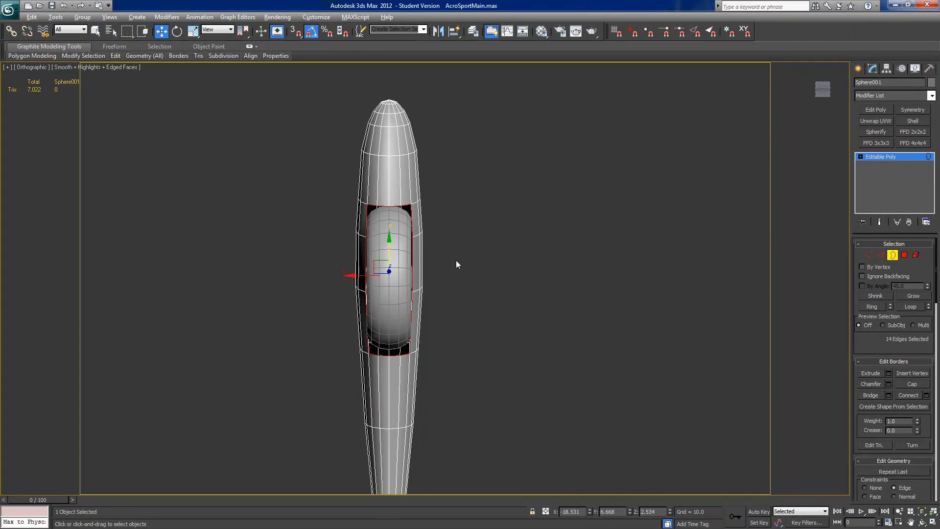
pyautogui.click(194, 31)
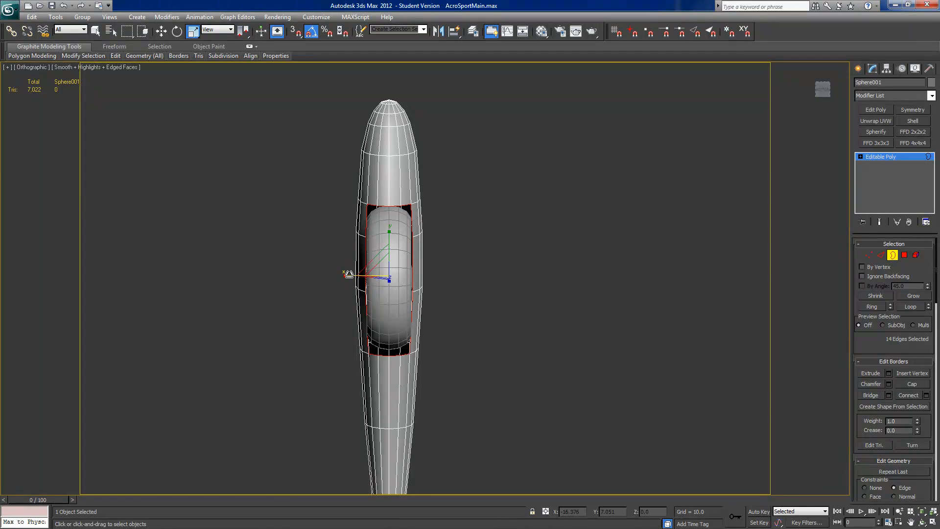
pyautogui.moveTo(348, 274); pyautogui.dragTo(345, 273)
pyautogui.keyDown('alt'); pyautogui.moveTo(345, 273); pyautogui.dragTo(174, 266, button='middle'); pyautogui.keyUp('alt')
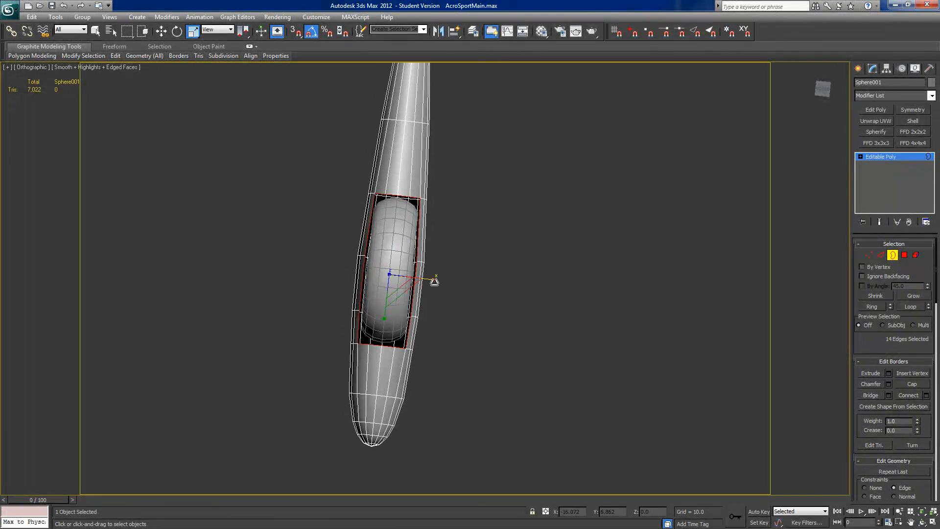
pyautogui.moveTo(436, 279); pyautogui.dragTo(436, 279)
pyautogui.keyDown('alt'); pyautogui.moveTo(436, 279); pyautogui.dragTo(536, 315, button='middle'); pyautogui.keyUp('alt')
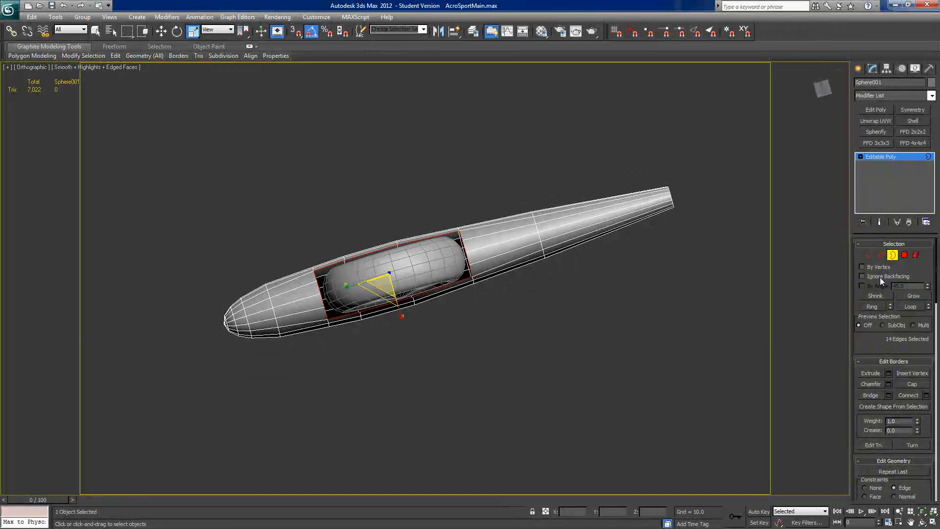
# Step: Select the six edges along the two long sides of the wheel opening and set the editing constraint to None
pyautogui.click(881, 255)
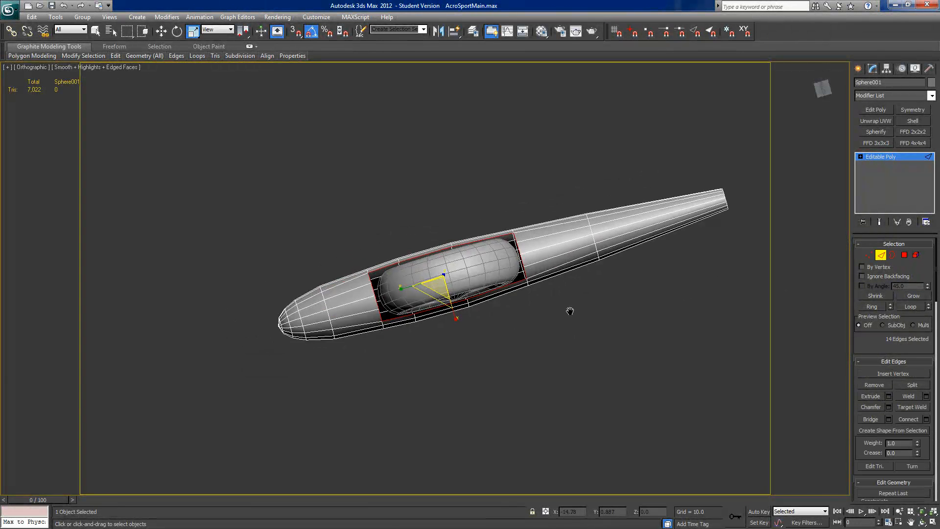
pyautogui.scroll(4, 569, 310)
pyautogui.click(530, 215)
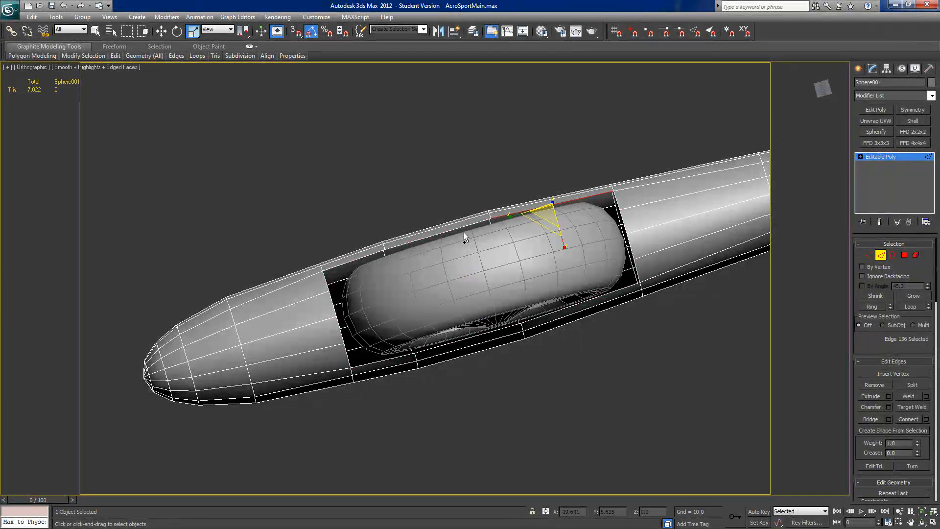
pyautogui.keyDown('ctrl'); pyautogui.click(389, 245); pyautogui.keyUp('ctrl')
pyautogui.keyDown('ctrl'); pyautogui.click(366, 254); pyautogui.keyUp('ctrl')
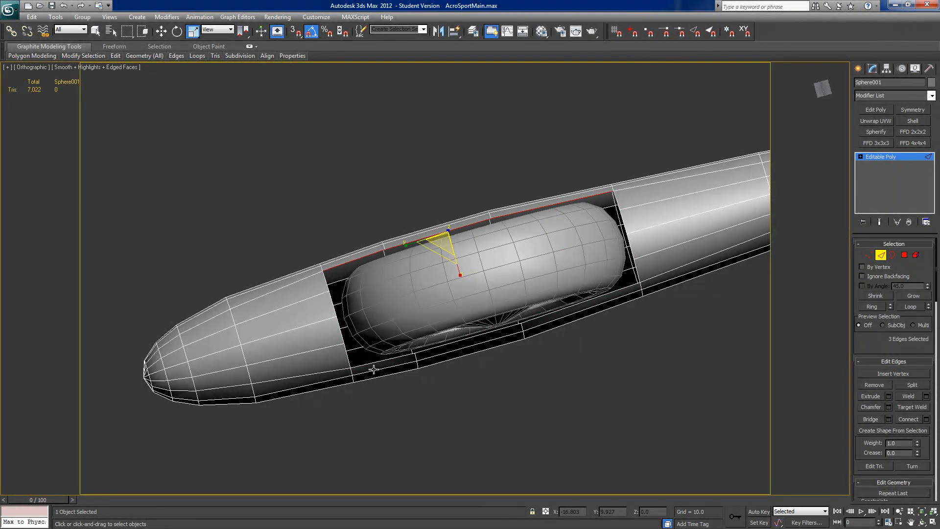
pyautogui.keyDown('ctrl'); pyautogui.click(378, 361); pyautogui.keyUp('ctrl')
pyautogui.keyDown('ctrl'); pyautogui.click(442, 344); pyautogui.keyUp('ctrl')
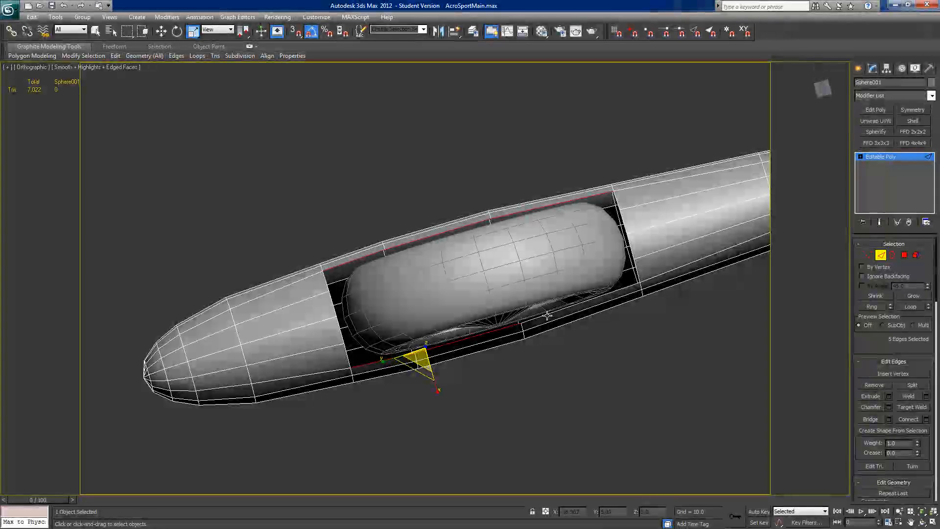
pyautogui.keyDown('ctrl'); pyautogui.click(546, 314); pyautogui.keyUp('ctrl')
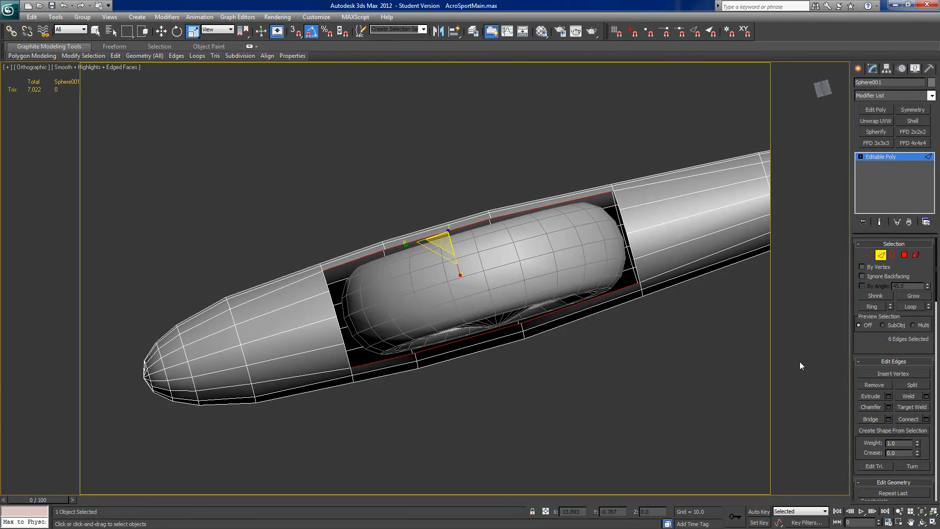
pyautogui.scroll(-3, 867, 350)
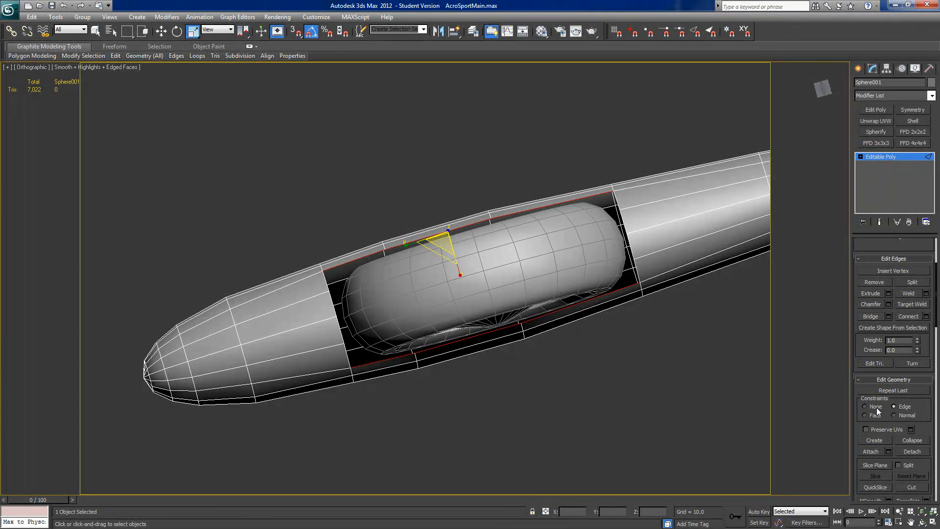
# Step: Try to extend new faces from the opening's long edges by scaling copies of them along X
pyautogui.moveTo(459, 275); pyautogui.dragTo(444, 166)
pyautogui.moveTo(435, 131); pyautogui.dragTo(523, 412)
pyautogui.rightClick(509, 382)
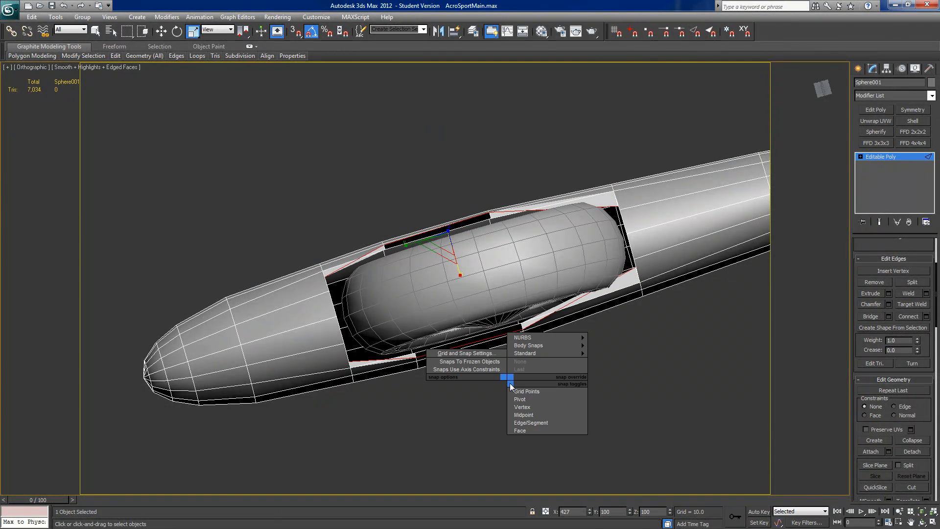
pyautogui.click(446, 431)
pyautogui.hotkey('ctrl', 'z')
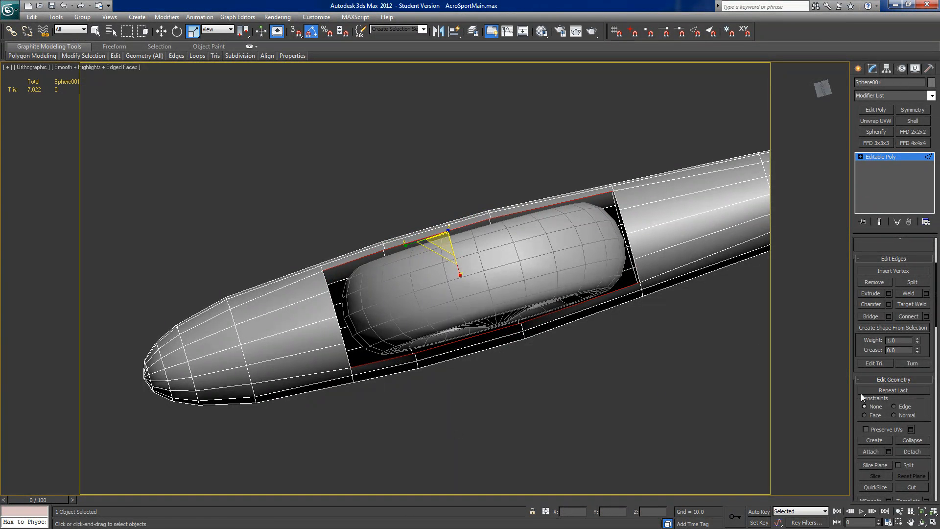
# Step: Bridge the two long sides of the wheel opening across the tire with 1 segment
pyautogui.click(888, 316)
pyautogui.keyDown('alt'); pyautogui.moveTo(586, 402); pyautogui.dragTo(582, 368, button='middle'); pyautogui.keyUp('alt')
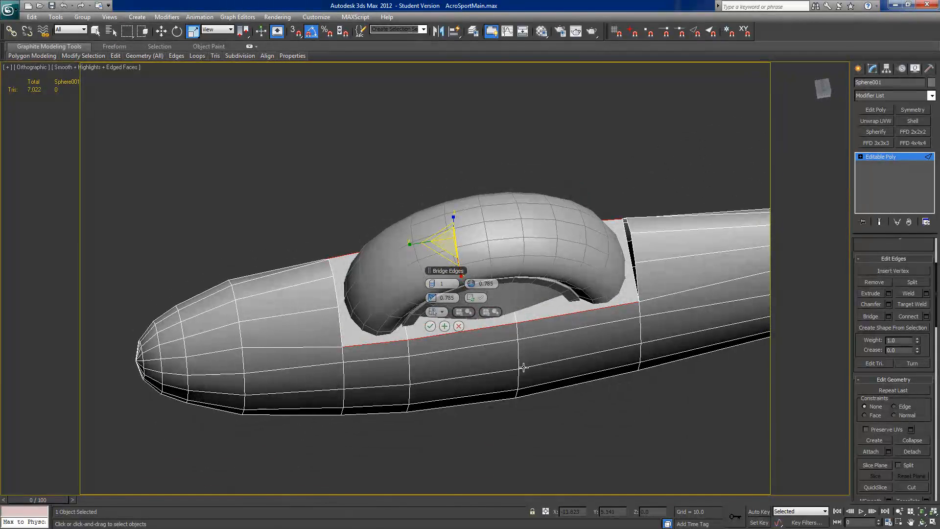
pyautogui.click(430, 326)
pyautogui.keyDown('alt'); pyautogui.moveTo(612, 347); pyautogui.dragTo(640, 284, button='middle'); pyautogui.keyUp('alt')
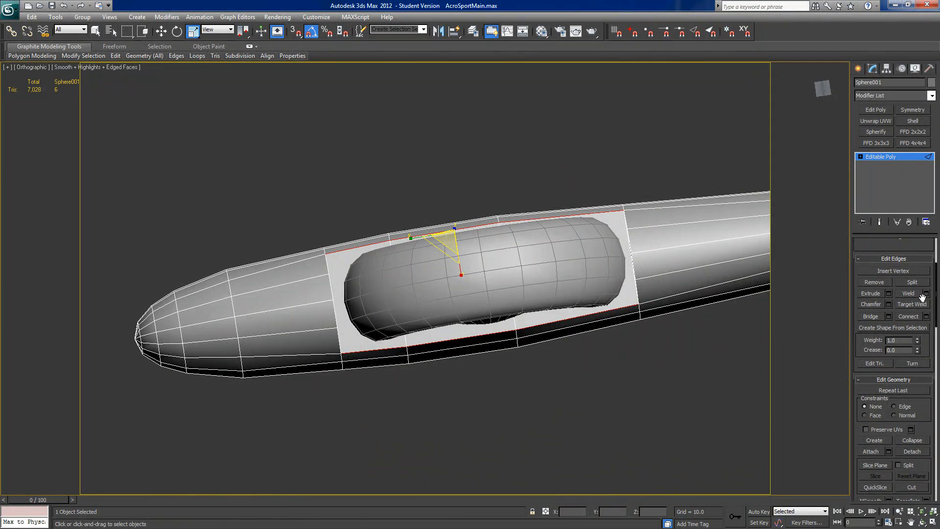
# Step: Inset the three bridged polygons over the wheel opening as a group by 0.104
pyautogui.scroll(5, 859, 245)
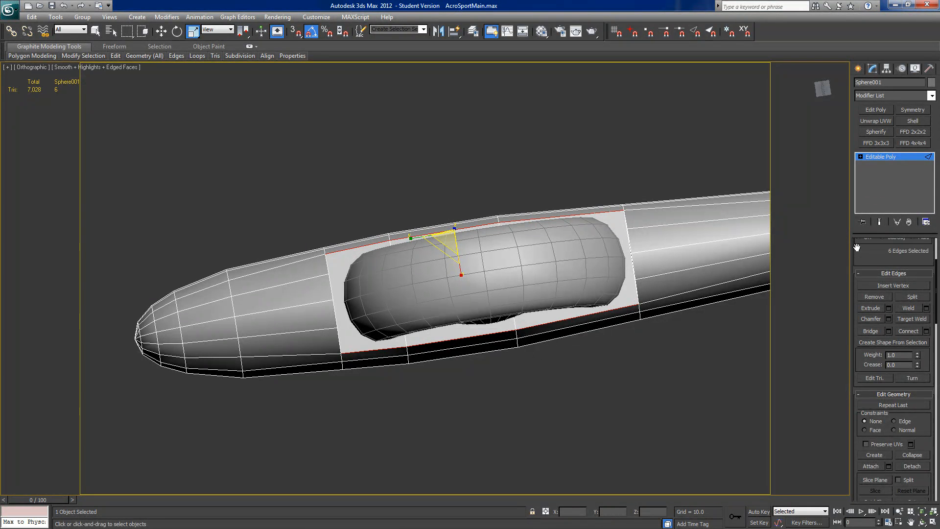
pyautogui.press('4')
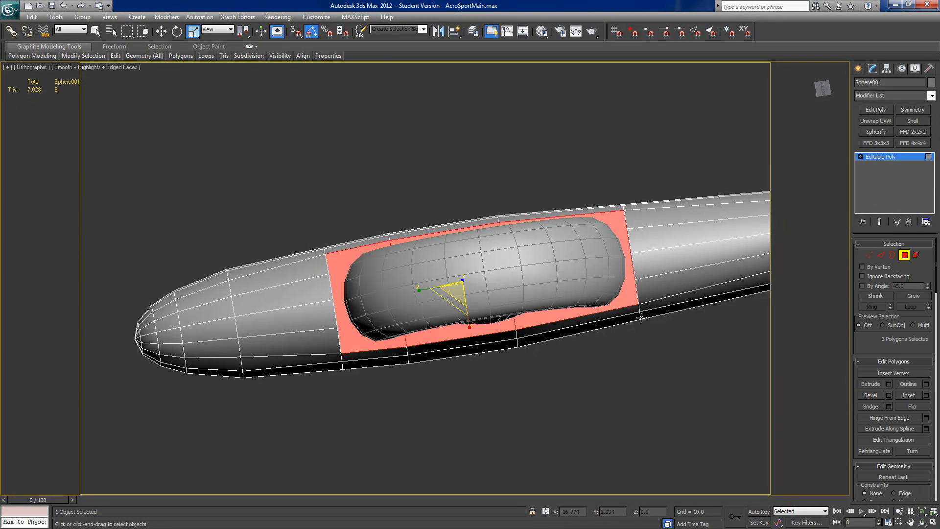
pyautogui.keyDown('alt'); pyautogui.moveTo(662, 379); pyautogui.dragTo(649, 381, button='middle'); pyautogui.keyUp('alt')
pyautogui.click(925, 396)
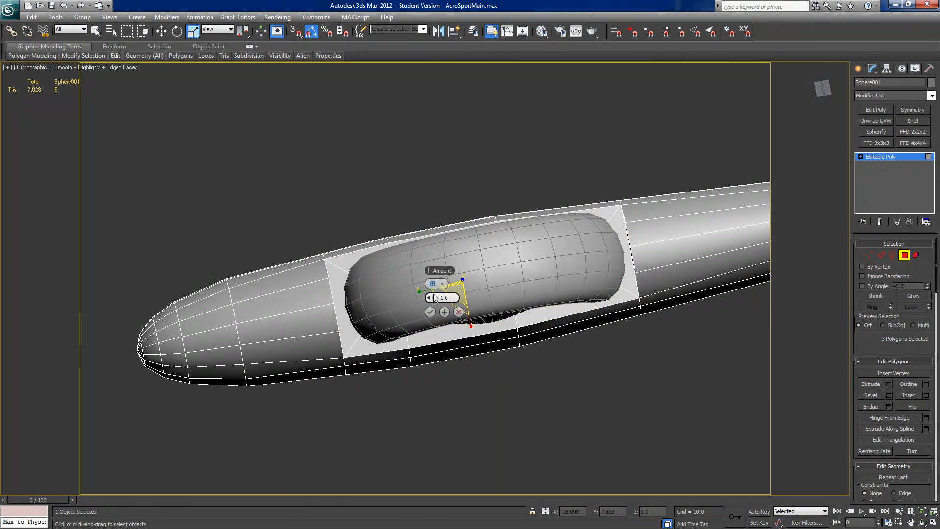
pyautogui.rightClick(432, 295)
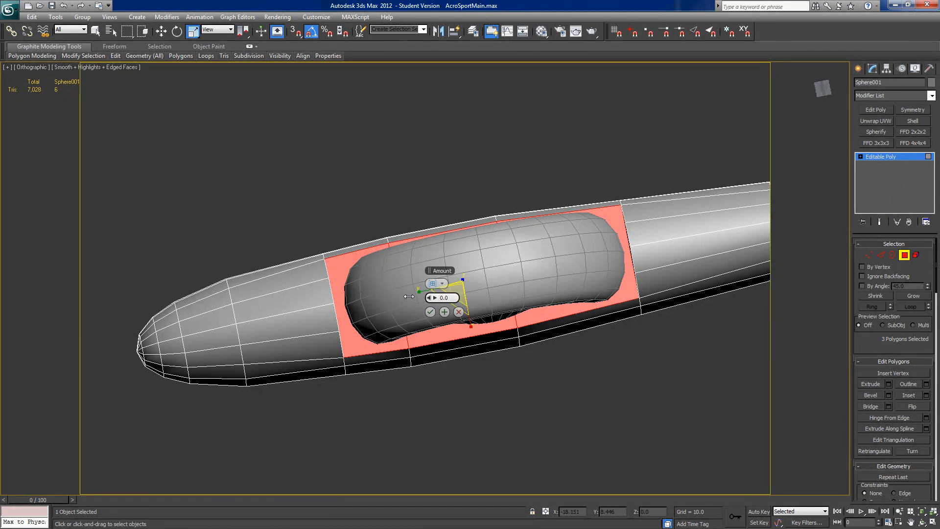
pyautogui.moveTo(430, 297); pyautogui.dragTo(433, 299)
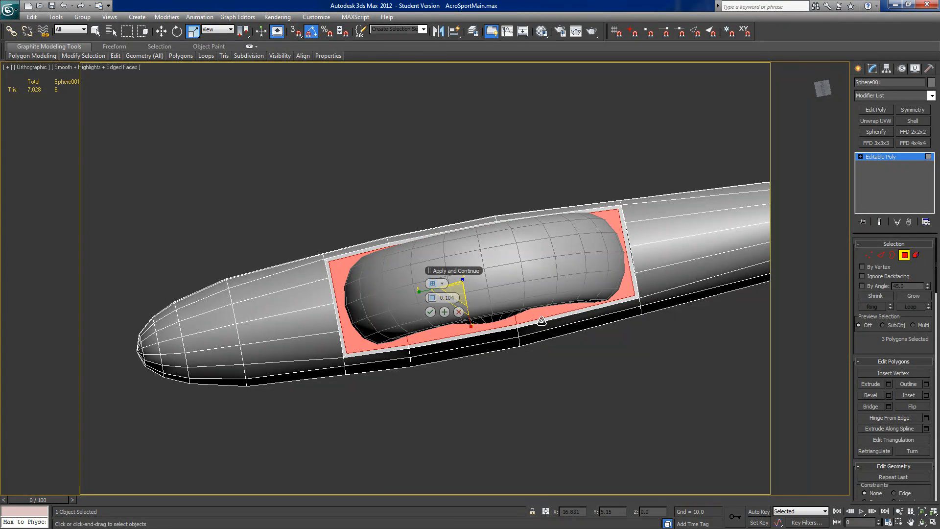
pyautogui.click(432, 314)
# Step: Insert vertices on the bridged panel's outer edge close to its corners, beside the gap behind the tire
pyautogui.moveTo(637, 303); pyautogui.dragTo(618, 294, button='middle')
pyautogui.scroll(2, 564, 318)
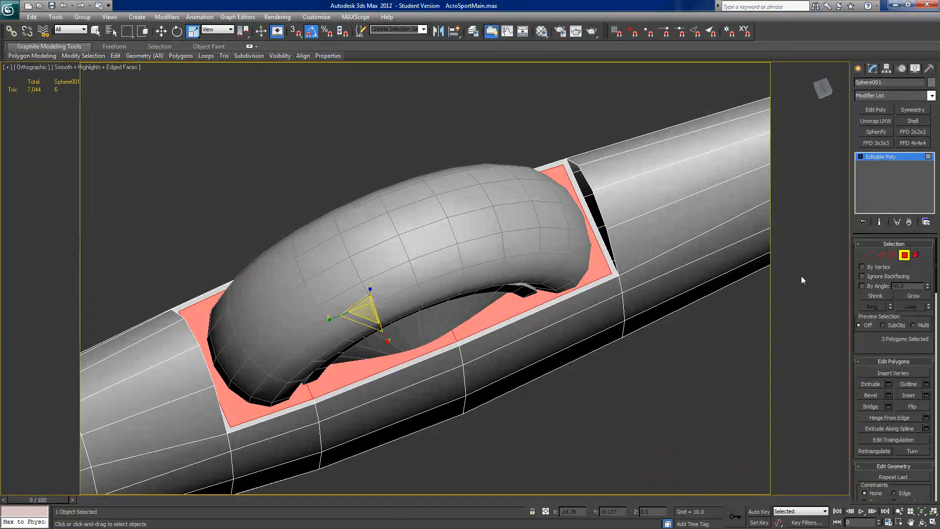
pyautogui.click(882, 254)
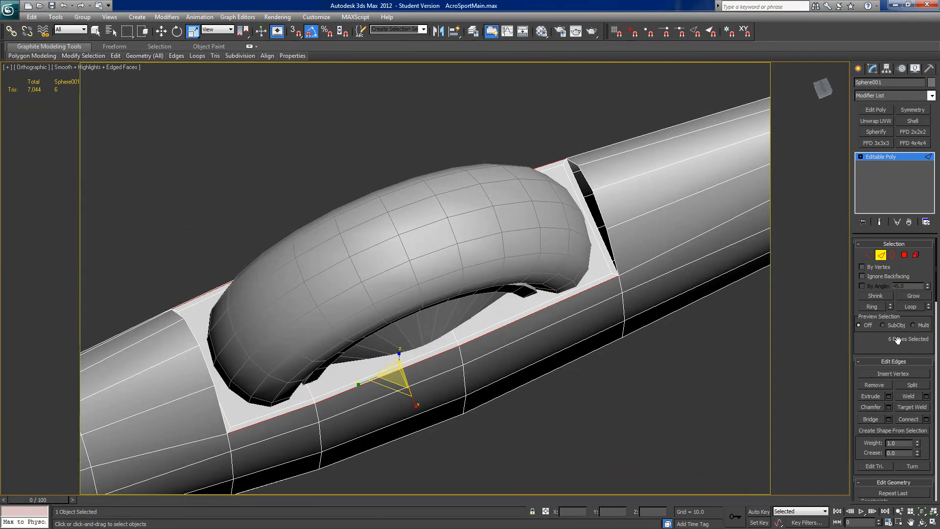
pyautogui.click(886, 374)
pyautogui.moveTo(589, 281); pyautogui.dragTo(505, 309, button='middle')
pyautogui.scroll(5, 505, 308)
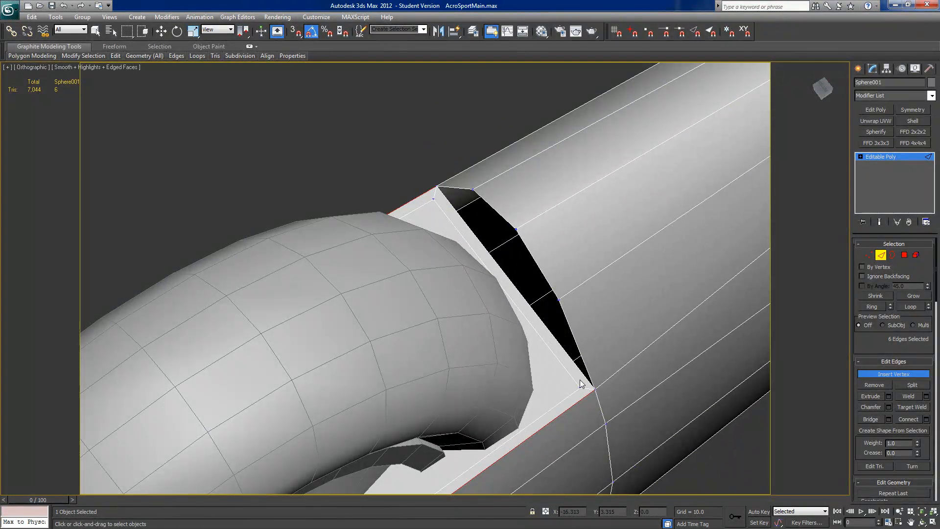
pyautogui.click(580, 384)
pyautogui.keyDown('alt'); pyautogui.moveTo(478, 264); pyautogui.dragTo(623, 342, button='middle'); pyautogui.keyUp('alt')
pyautogui.scroll(2, 480, 326)
pyautogui.moveTo(482, 319); pyautogui.dragTo(475, 372, button='middle')
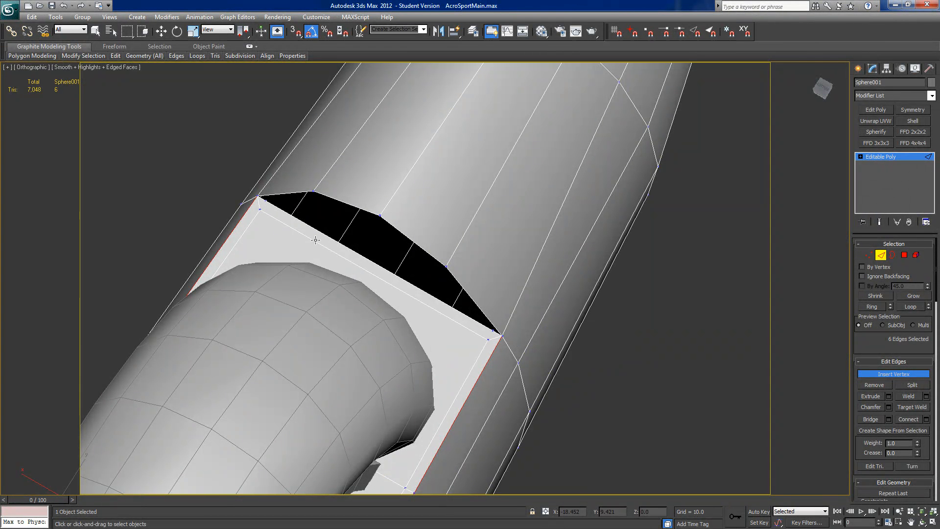
# Step: Connect the inserted vertex at each rear corner of the bridged panel with the neighbouring inset corner vertex
pyautogui.click(868, 254)
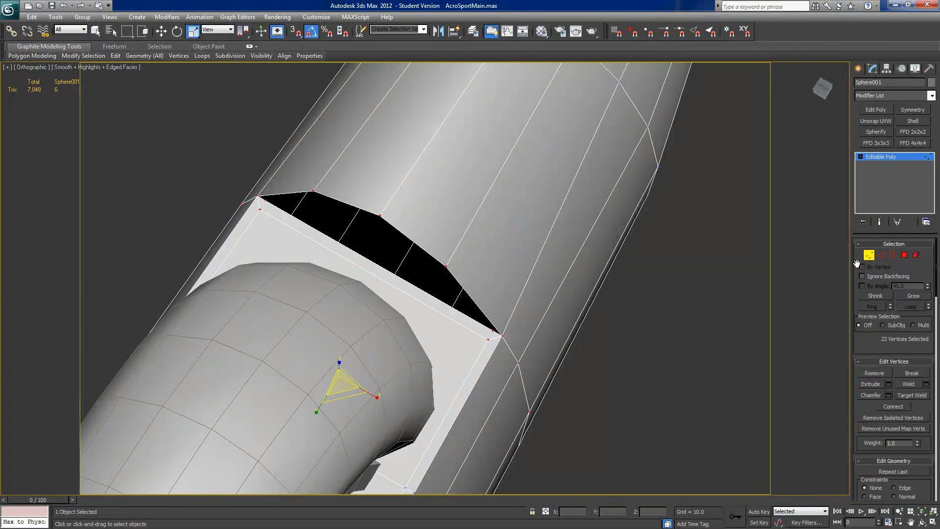
pyautogui.click(488, 335)
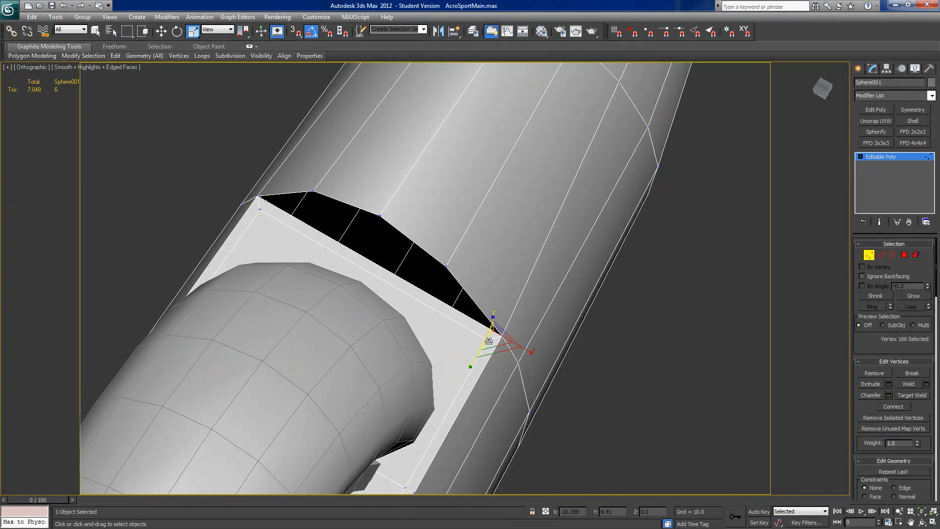
pyautogui.click(911, 409)
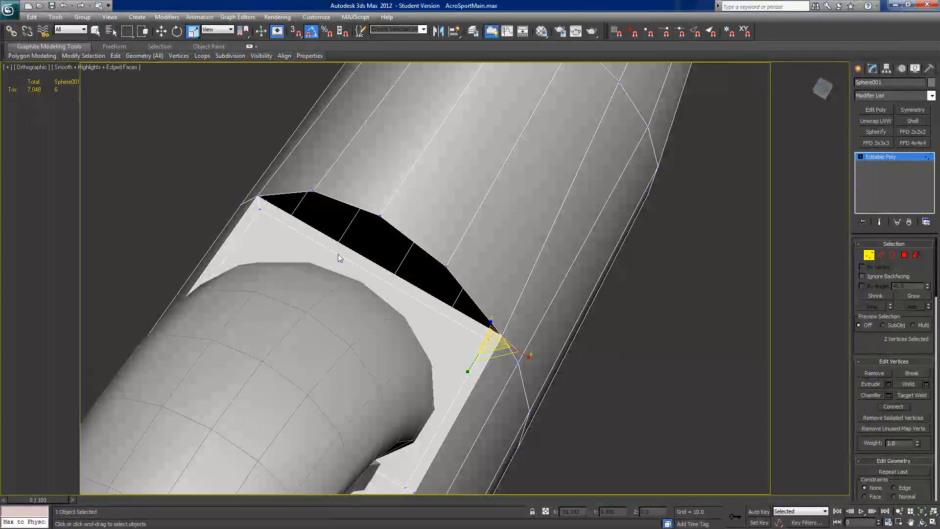
pyautogui.click(261, 201)
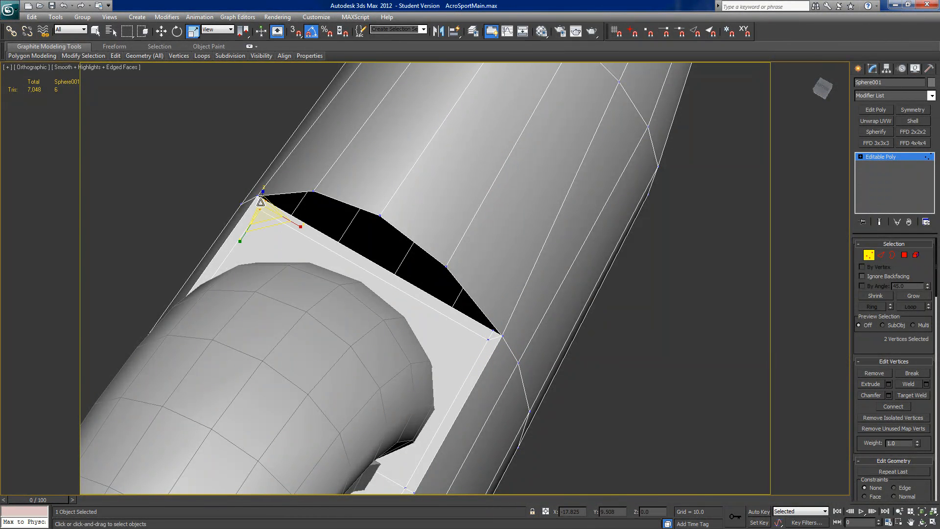
pyautogui.keyDown('alt'); pyautogui.moveTo(465, 390); pyautogui.dragTo(269, 466, button='middle'); pyautogui.keyUp('alt')
pyautogui.keyDown('alt'); pyautogui.moveTo(518, 419); pyautogui.dragTo(377, 399, button='middle'); pyautogui.keyUp('alt')
pyautogui.click(414, 323)
pyautogui.moveTo(367, 306); pyautogui.dragTo(426, 352, button='middle')
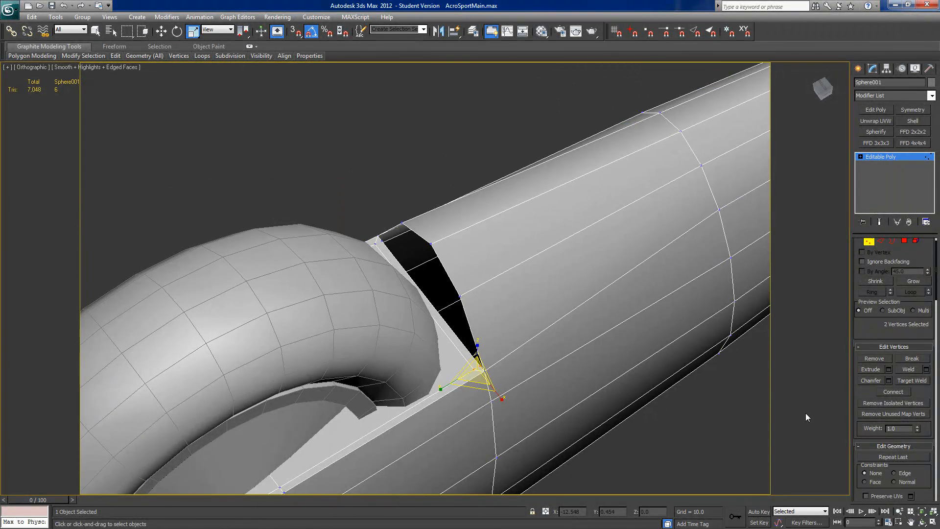
pyautogui.keyDown('alt'); pyautogui.moveTo(549, 307); pyautogui.dragTo(452, 272, button='middle'); pyautogui.keyUp('alt')
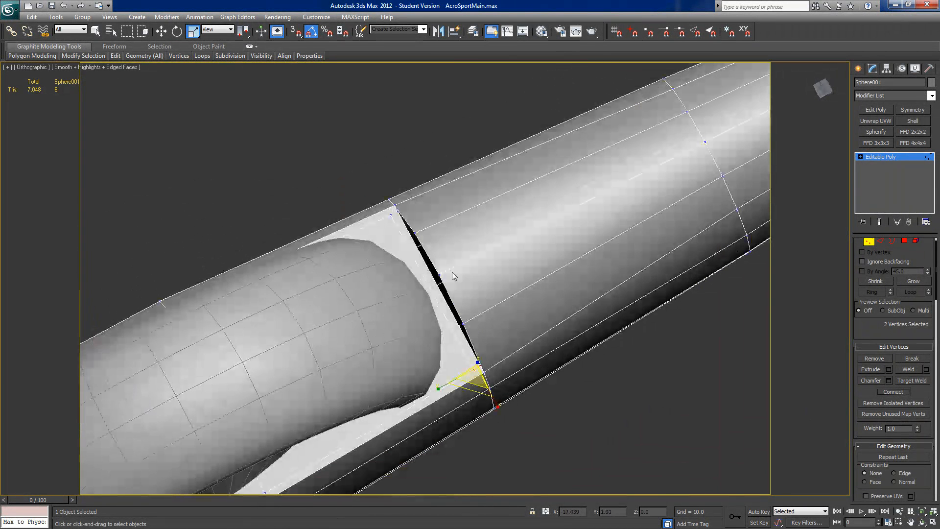
pyautogui.click(392, 211)
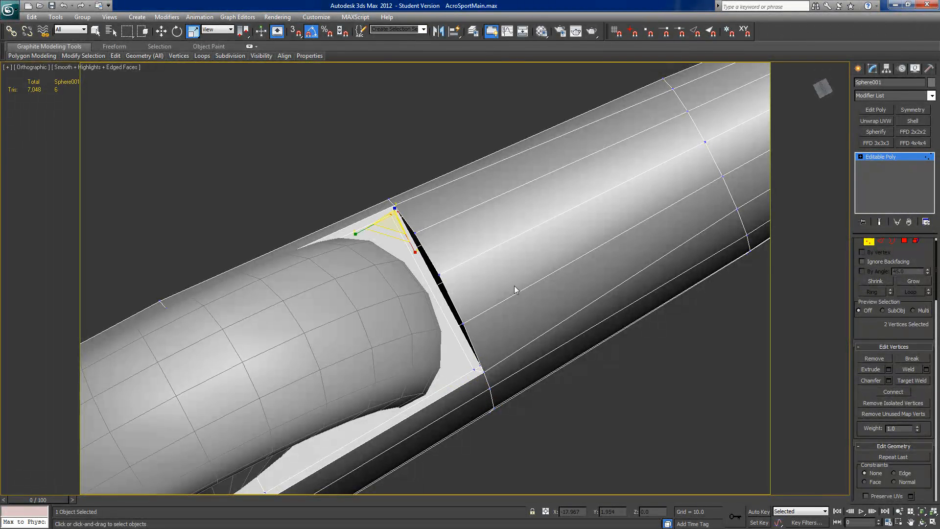
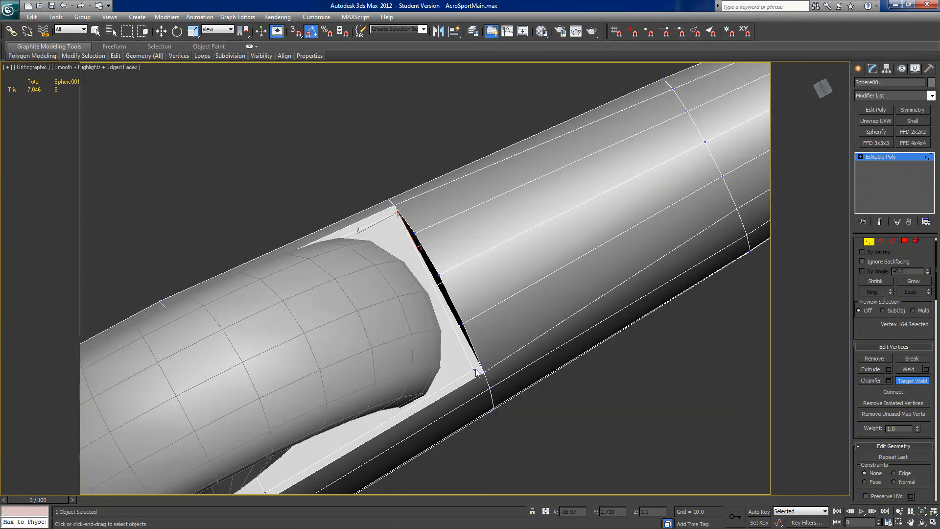
# Step: Target-weld the remaining loose inset corner vertices onto the neighbouring corner vertices of the wheel opening
pyautogui.keyDown('alt'); pyautogui.moveTo(474, 374); pyautogui.dragTo(268, 298, button='middle'); pyautogui.keyUp('alt')
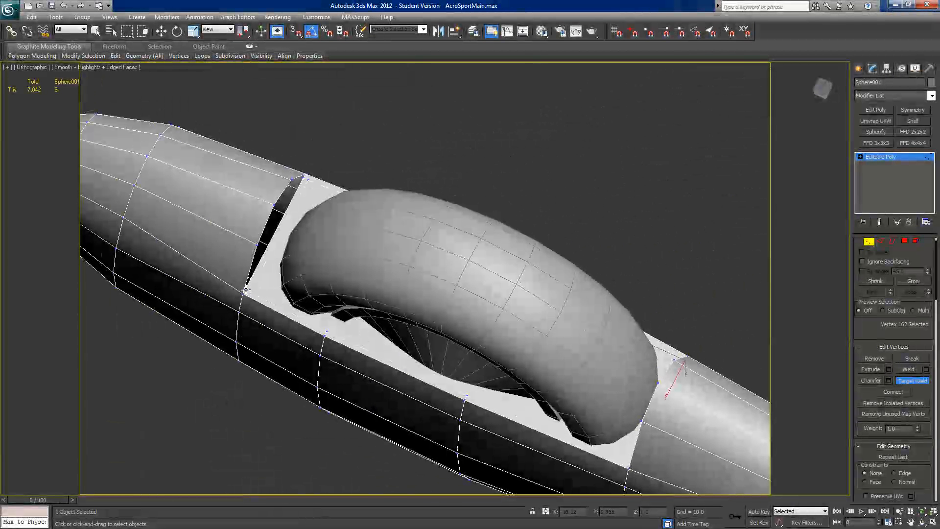
pyautogui.click(308, 181)
pyautogui.click(303, 177)
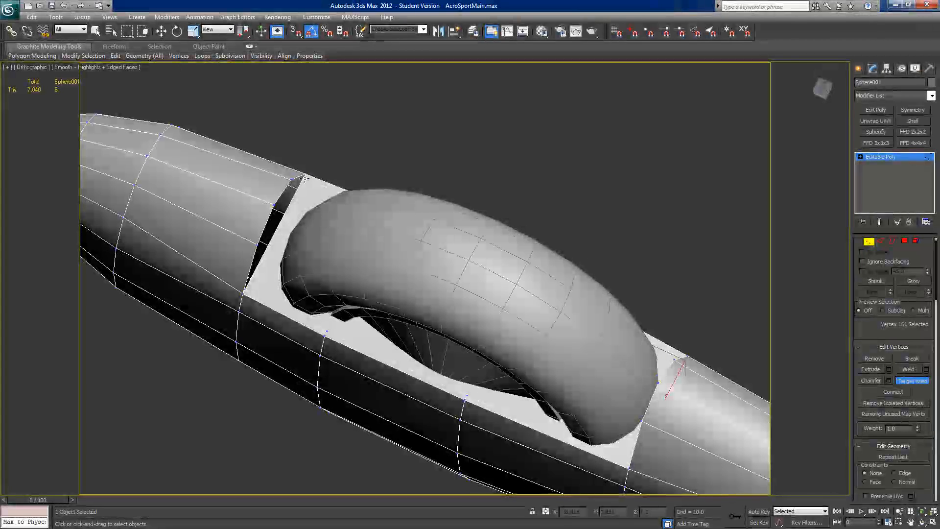
pyautogui.moveTo(342, 238); pyautogui.dragTo(332, 235, button='middle')
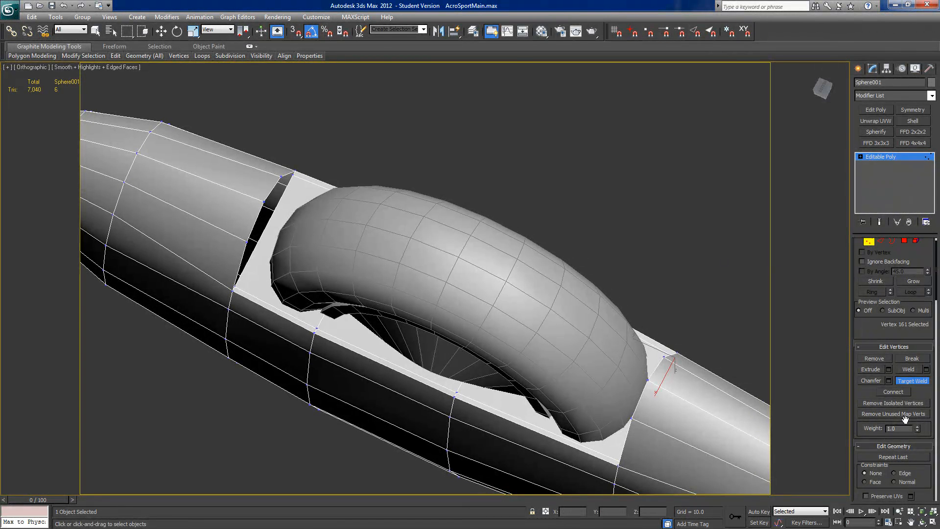
# Step: Extrude the three bridged polygons by a negative height, sinking them into the wheel pant to form the wheel well's floor
pyautogui.click(904, 242)
pyautogui.keyDown('alt'); pyautogui.moveTo(608, 393); pyautogui.dragTo(827, 370, button='middle'); pyautogui.keyUp('alt')
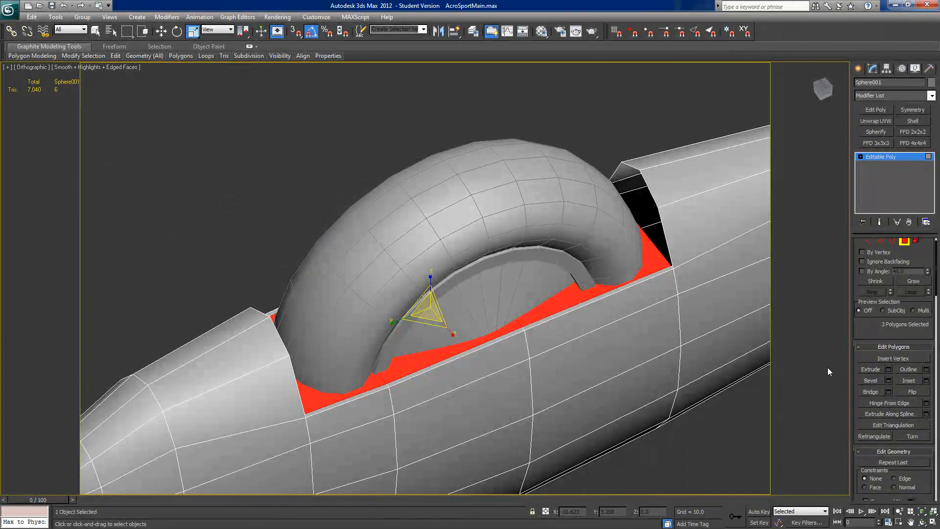
pyautogui.click(888, 369)
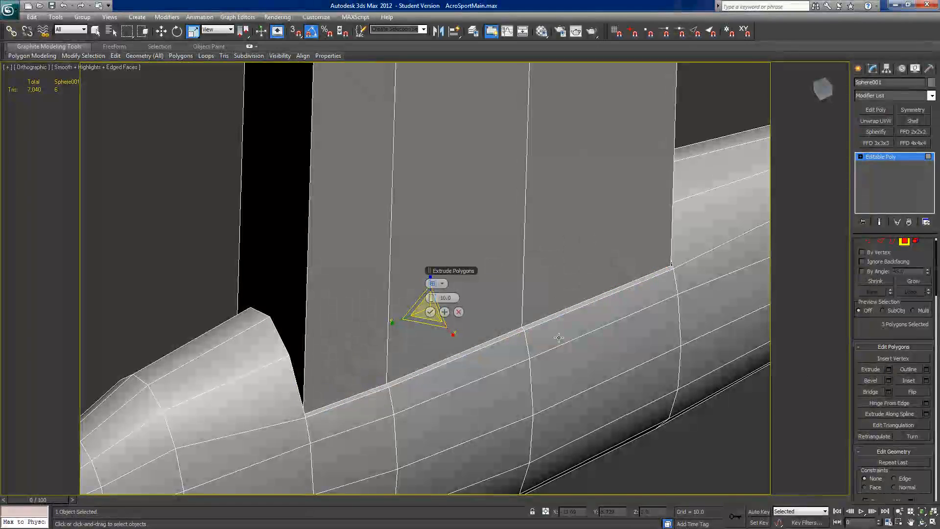
pyautogui.rightClick(430, 299)
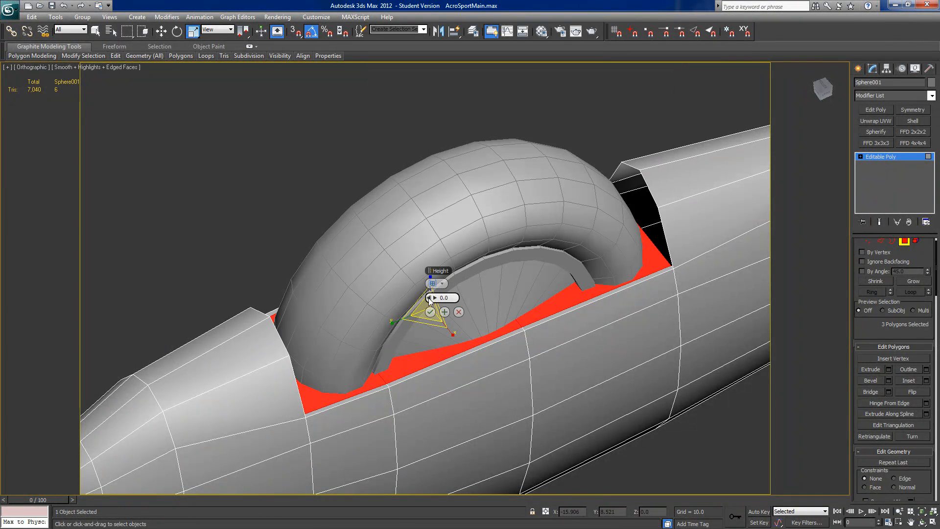
pyautogui.moveTo(430, 300); pyautogui.dragTo(393, 294)
pyautogui.keyDown('alt'); pyautogui.moveTo(474, 358); pyautogui.dragTo(502, 353, button='middle'); pyautogui.keyUp('alt')
pyautogui.moveTo(435, 303); pyautogui.dragTo(419, 297)
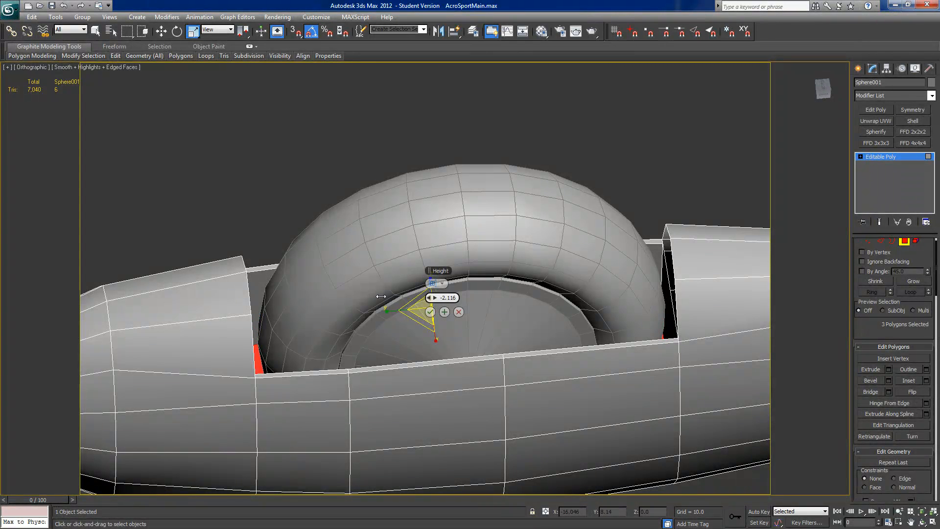
pyautogui.keyDown('alt'); pyautogui.moveTo(381, 324); pyautogui.dragTo(482, 299, button='middle'); pyautogui.keyUp('alt')
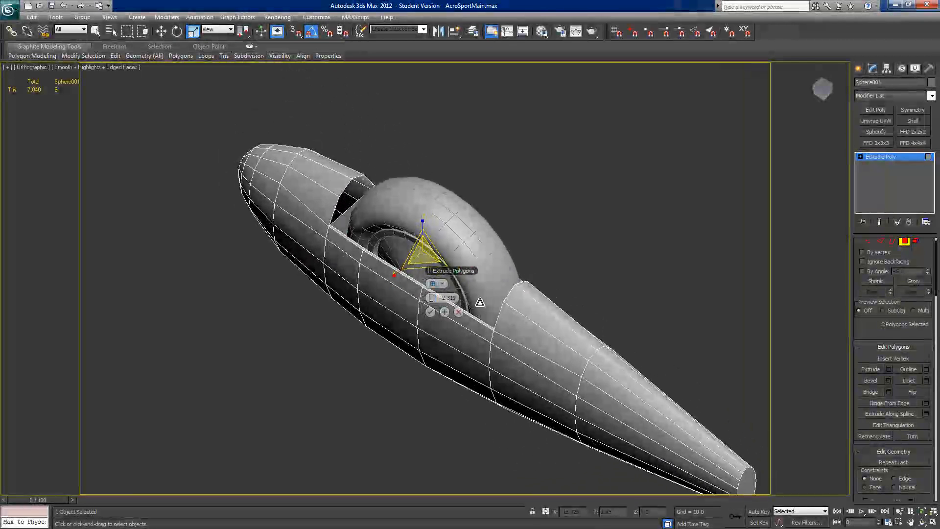
pyautogui.click(430, 313)
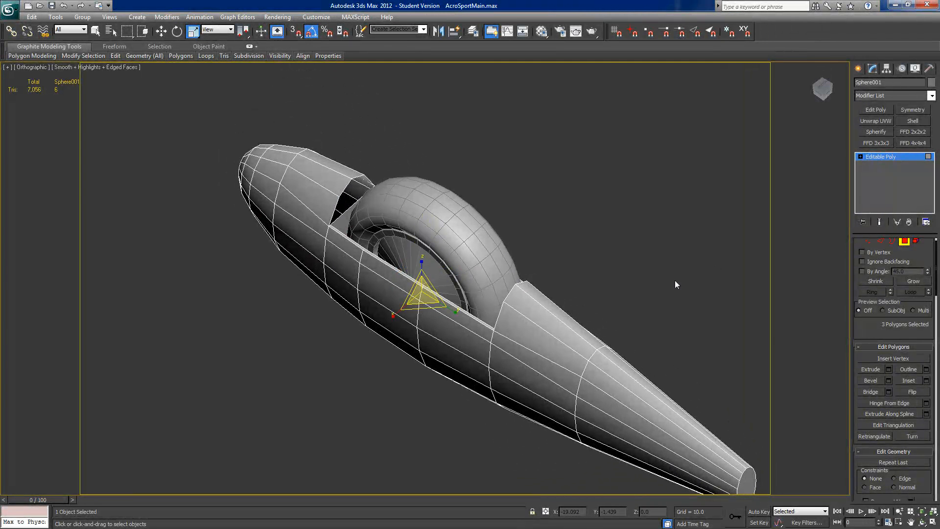
# Step: Select the open borders at the front and rear ends of the wheel opening and cap them
pyautogui.click(892, 241)
pyautogui.moveTo(617, 129); pyautogui.dragTo(250, 394)
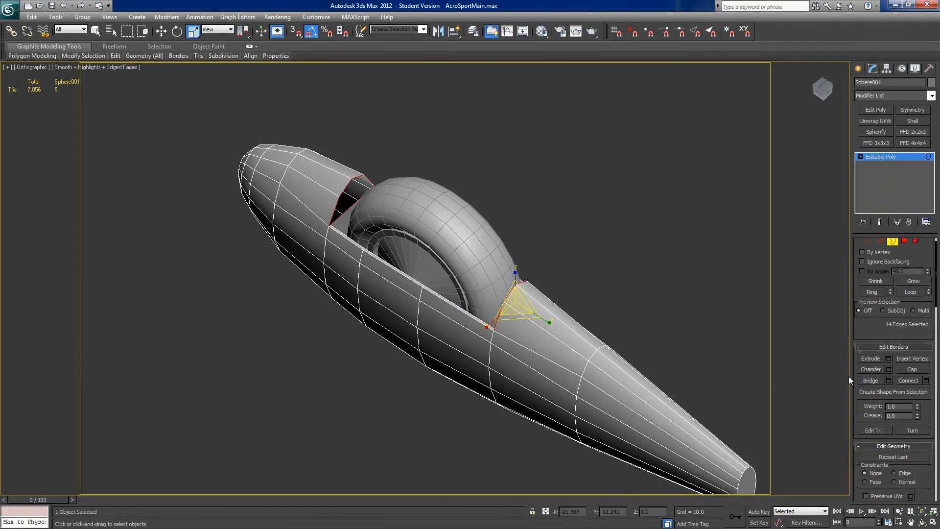
pyautogui.click(911, 370)
pyautogui.keyDown('alt'); pyautogui.moveTo(482, 299); pyautogui.dragTo(492, 295, button='middle'); pyautogui.keyUp('alt')
pyautogui.scroll(5, 366, 277)
pyautogui.scroll(-5, 366, 281)
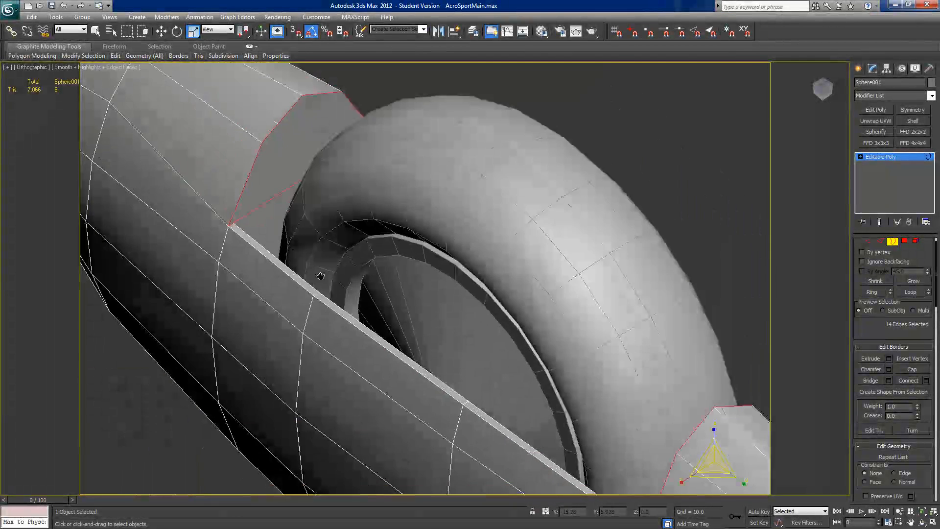
# Step: Connect both corner vertices of the front cap with the middle vertex of its curved edge
pyautogui.scroll(2, 426, 373)
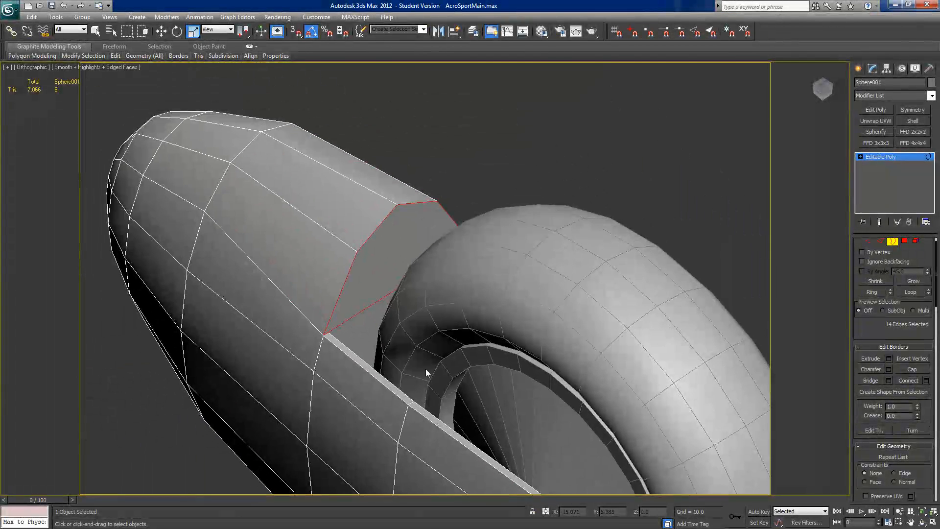
pyautogui.click(868, 241)
pyautogui.click(325, 334)
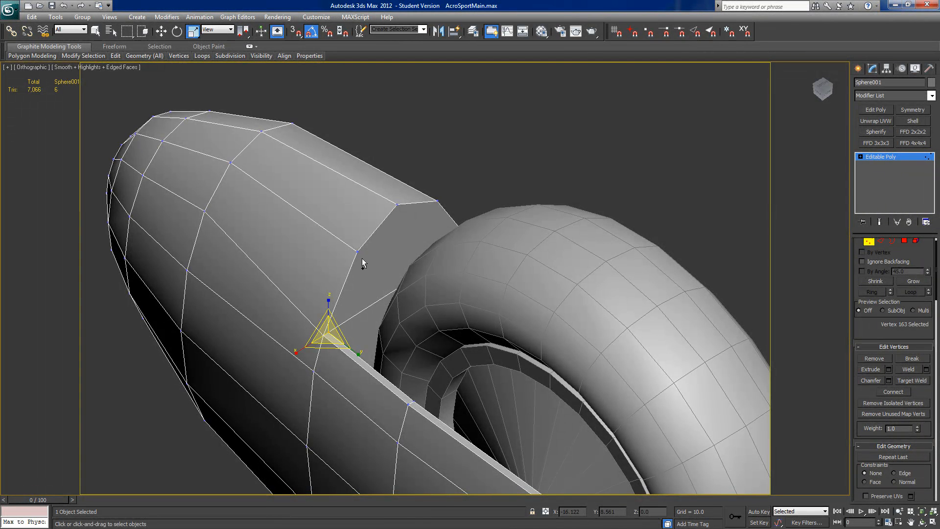
pyautogui.keyDown('ctrl'); pyautogui.click(398, 204); pyautogui.keyUp('ctrl')
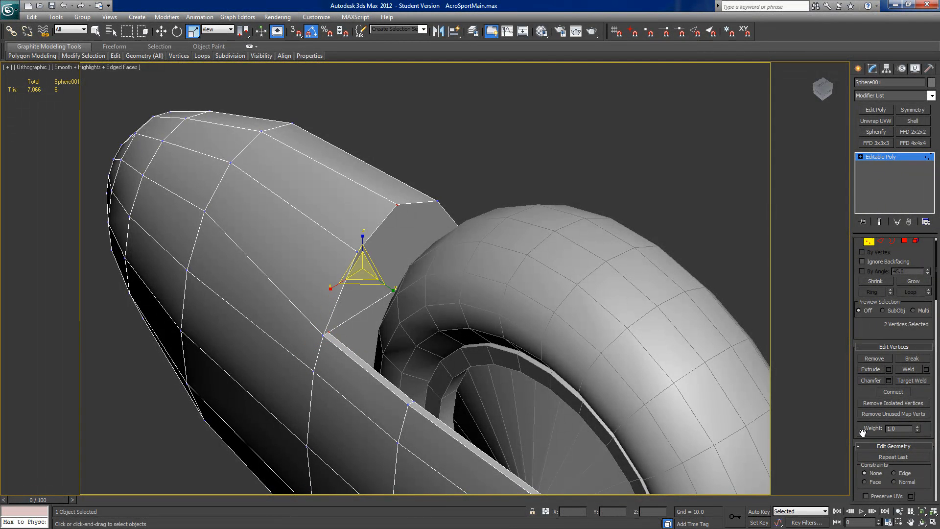
pyautogui.moveTo(544, 308); pyautogui.dragTo(422, 252, button='middle')
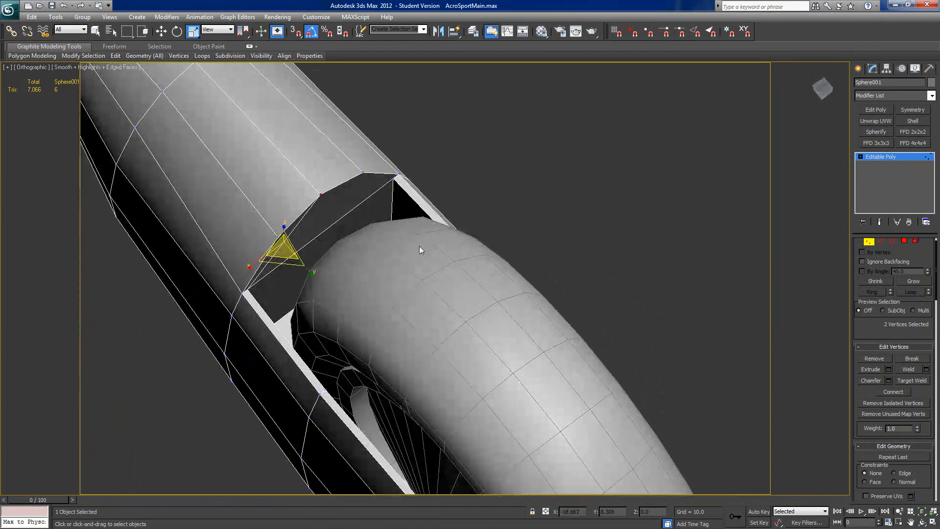
pyautogui.click(393, 179)
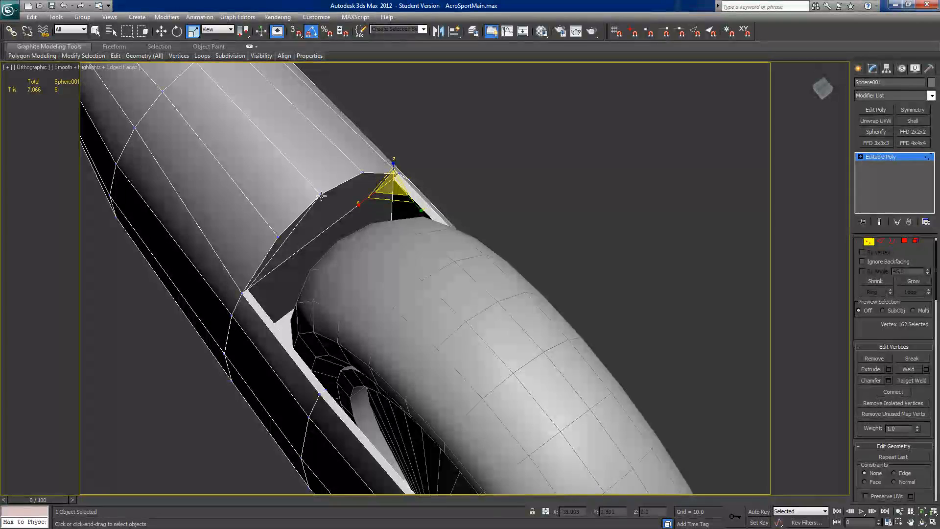
pyautogui.keyDown('ctrl'); pyautogui.click(320, 195); pyautogui.keyUp('ctrl')
pyautogui.moveTo(560, 321); pyautogui.dragTo(650, 308, button='middle')
pyautogui.scroll(-4, 542, 318)
# Step: Connect both corner vertices of the rear cap with the middle vertex of its curved edge, leaving no vertices selected
pyautogui.moveTo(408, 206); pyautogui.dragTo(322, 274, button='middle')
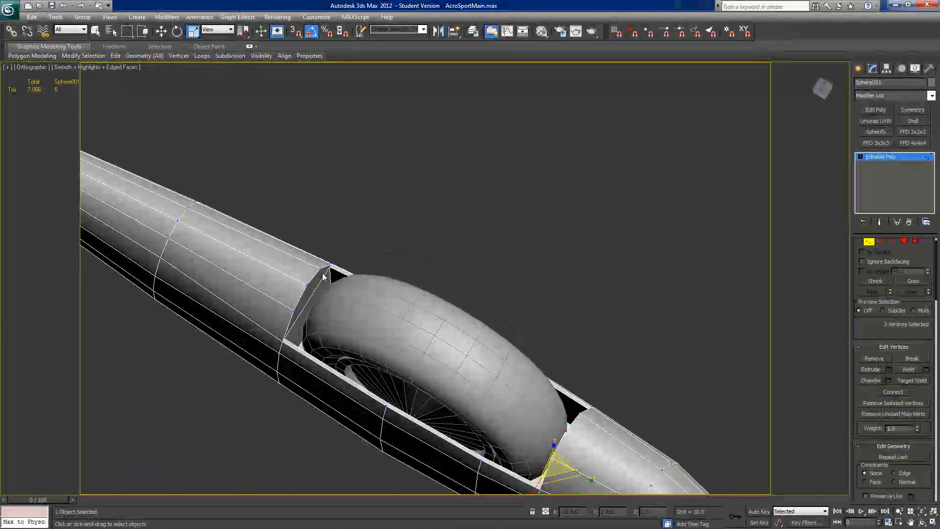
pyautogui.click(331, 268)
pyautogui.keyDown('ctrl'); pyautogui.click(307, 285); pyautogui.keyUp('ctrl')
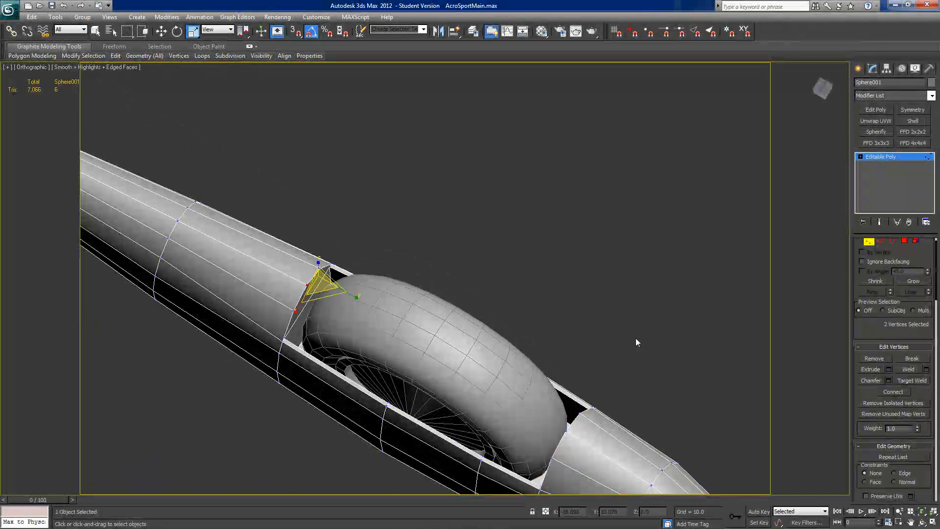
pyautogui.click(892, 391)
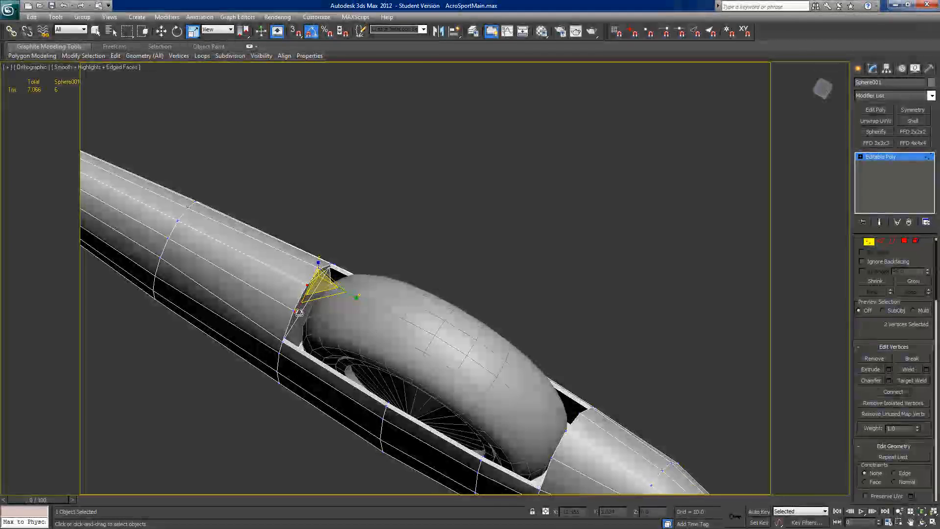
pyautogui.click(307, 283)
pyautogui.click(307, 282)
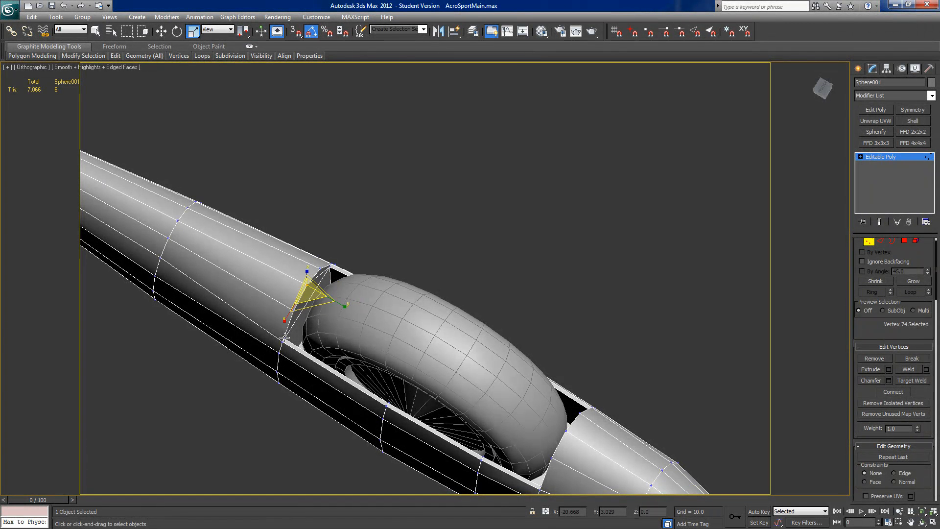
pyautogui.keyDown('ctrl'); pyautogui.click(284, 337); pyautogui.keyUp('ctrl')
pyautogui.click(904, 392)
pyautogui.click(642, 307)
# Step: Select all of the wheel pant's polygons and start excluding the wheel opening's inner polygons, beginning around its rear end
pyautogui.keyDown('alt'); pyautogui.moveTo(625, 294); pyautogui.dragTo(603, 384, button='middle'); pyautogui.keyUp('alt')
pyautogui.scroll(-5, 603, 384)
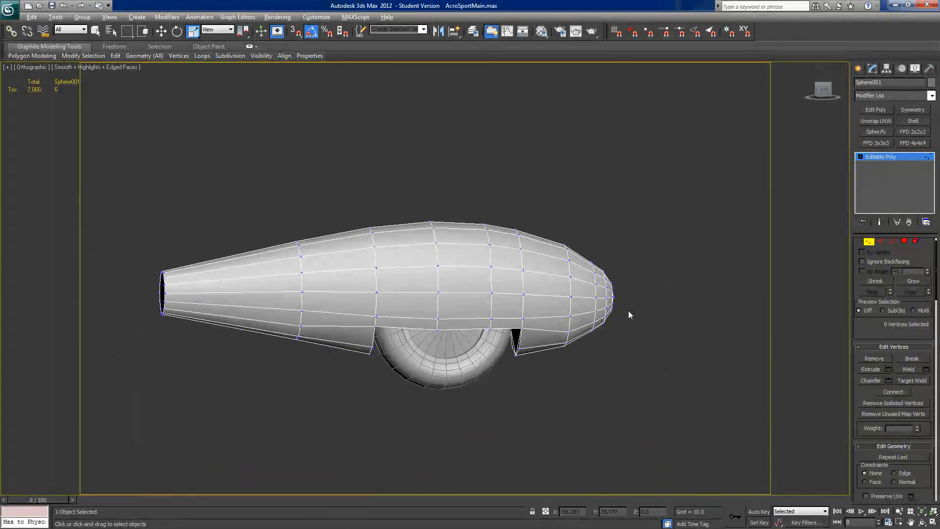
pyautogui.click(903, 240)
pyautogui.keyDown('alt'); pyautogui.moveTo(811, 278); pyautogui.dragTo(747, 284, button='middle'); pyautogui.keyUp('alt')
pyautogui.moveTo(662, 174); pyautogui.dragTo(206, 395)
pyautogui.keyDown('alt'); pyautogui.moveTo(306, 400); pyautogui.dragTo(400, 373, button='middle'); pyautogui.keyUp('alt')
pyautogui.keyDown('alt'); pyautogui.click(380, 325); pyautogui.keyUp('alt')
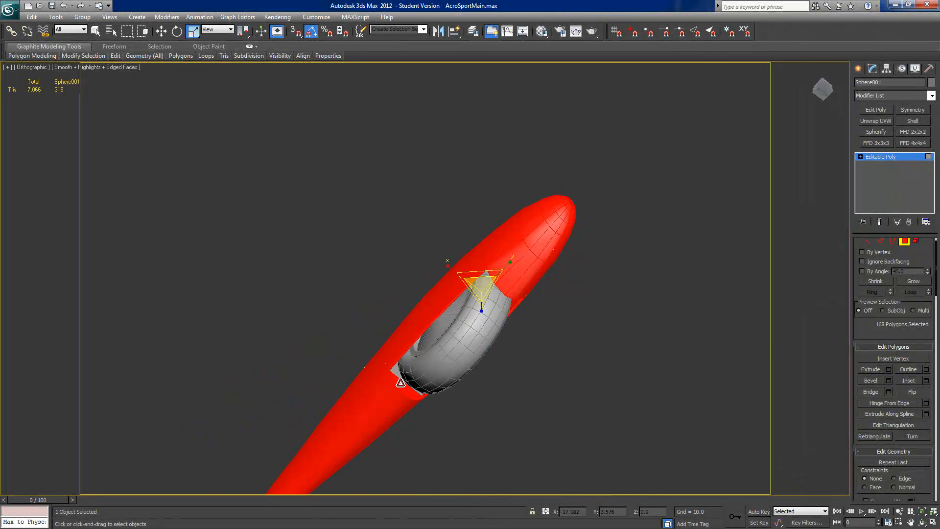
pyautogui.keyDown('alt'); pyautogui.click(422, 396); pyautogui.keyUp('alt')
pyautogui.keyDown('alt'); pyautogui.click(425, 393); pyautogui.keyUp('alt')
pyautogui.keyDown('alt'); pyautogui.moveTo(425, 393); pyautogui.dragTo(446, 318, button='middle'); pyautogui.keyUp('alt')
pyautogui.keyDown('alt'); pyautogui.click(387, 346); pyautogui.keyUp('alt')
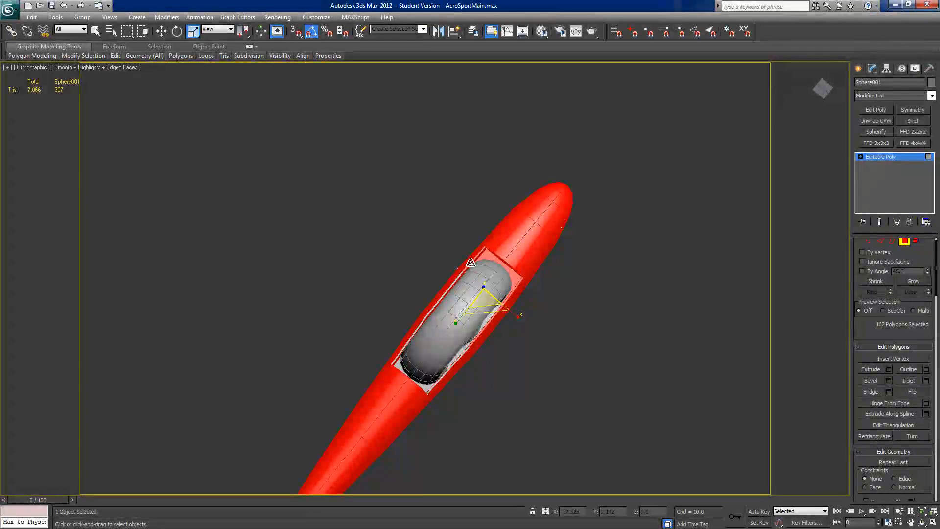
# Step: Deselect the inner polygons at the front end of the wheel opening, including the front end wall
pyautogui.scroll(3, 524, 293)
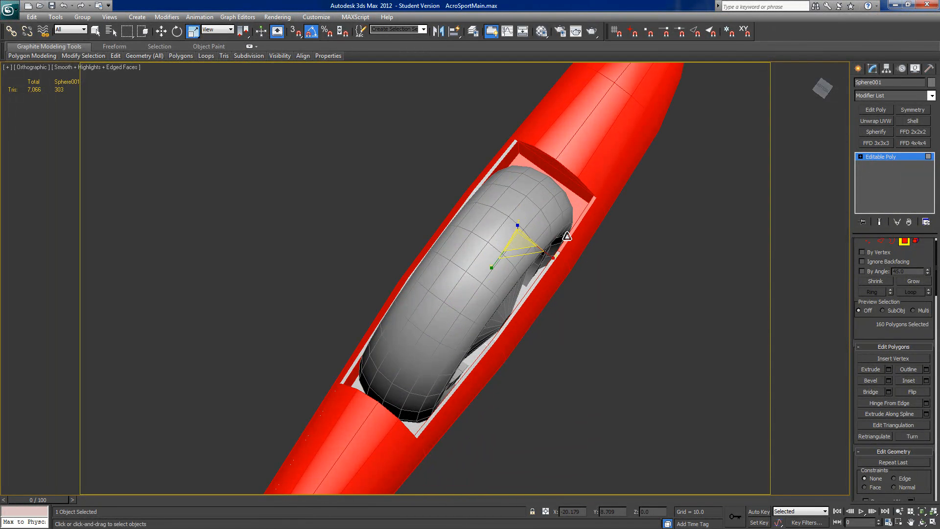
pyautogui.keyDown('alt'); pyautogui.click(566, 186); pyautogui.keyUp('alt')
pyautogui.keyDown('alt'); pyautogui.moveTo(566, 179); pyautogui.dragTo(561, 152, button='middle'); pyautogui.keyUp('alt')
pyautogui.keyDown('alt'); pyautogui.click(560, 153); pyautogui.keyUp('alt')
pyautogui.keyDown('alt'); pyautogui.click(534, 128); pyautogui.keyUp('alt')
pyautogui.keyDown('alt'); pyautogui.click(570, 149); pyautogui.keyUp('alt')
pyautogui.keyDown('alt'); pyautogui.moveTo(570, 148); pyautogui.dragTo(601, 212, button='middle'); pyautogui.keyUp('alt')
# Step: Clear all smoothing groups from the selected outer polygons and assign them to smoothing group 1
pyautogui.scroll(-3, 570, 209)
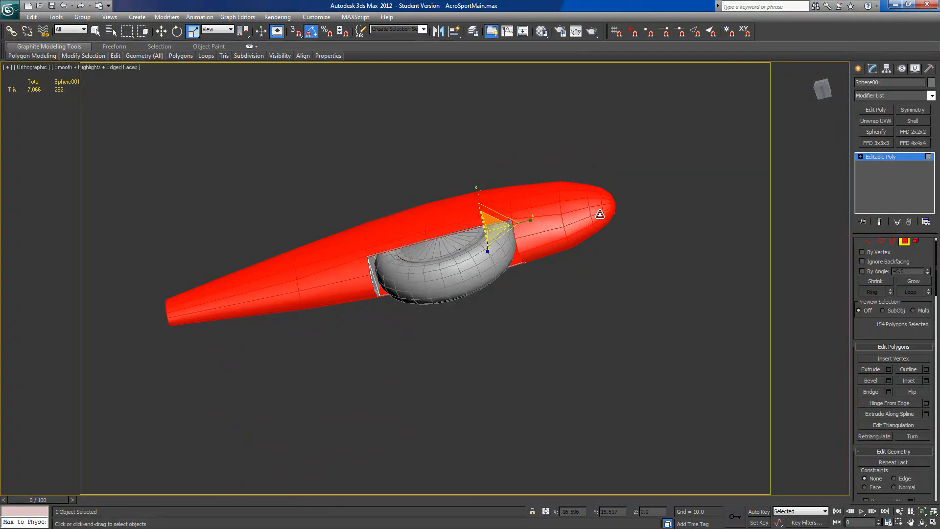
pyautogui.scroll(-10, 861, 338)
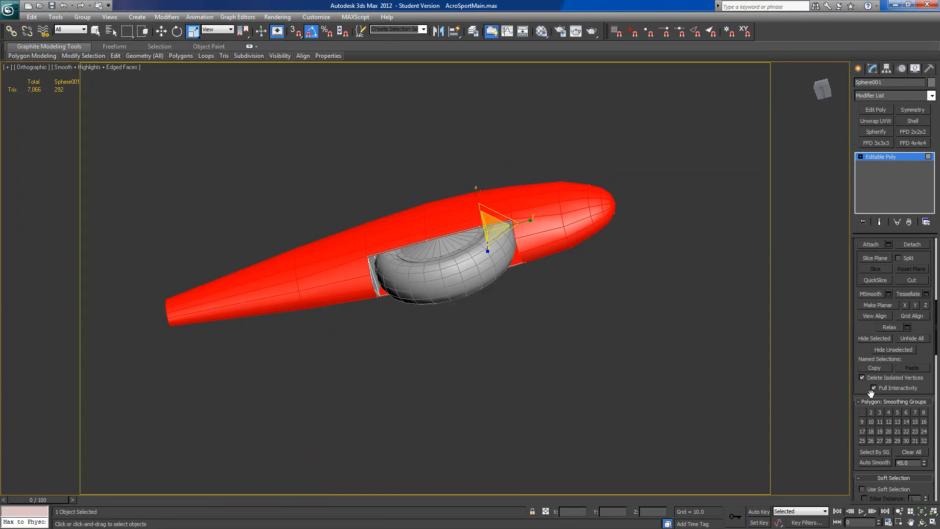
pyautogui.click(903, 349)
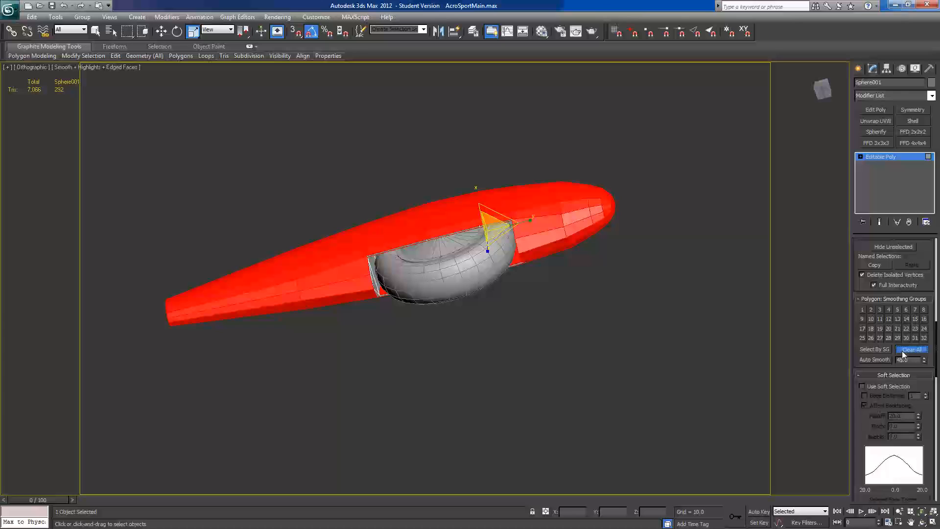
pyautogui.click(862, 310)
pyautogui.keyDown('alt'); pyautogui.moveTo(637, 342); pyautogui.dragTo(649, 315, button='middle'); pyautogui.keyUp('alt')
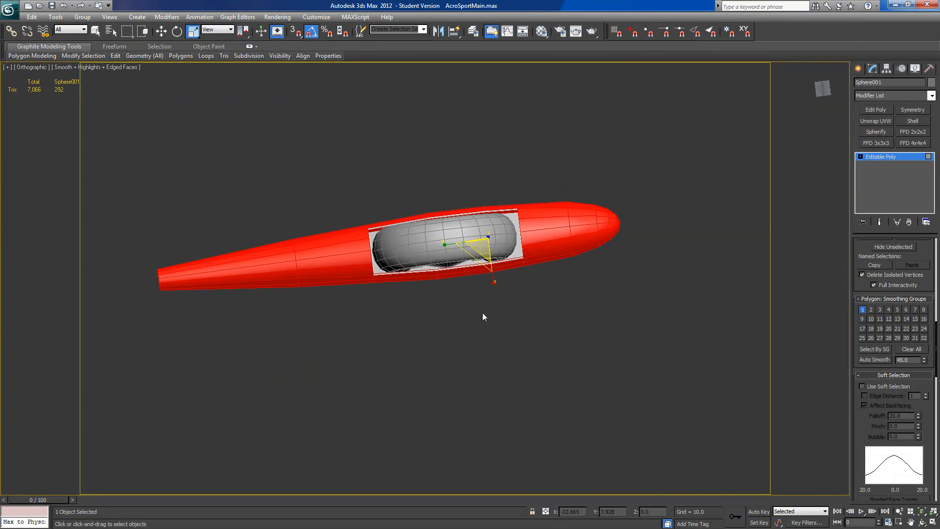
# Step: Invert the polygon selection and deselect the narrow rim strip along the near long side of the wheel opening
pyautogui.hotkey('ctrl', 'i')
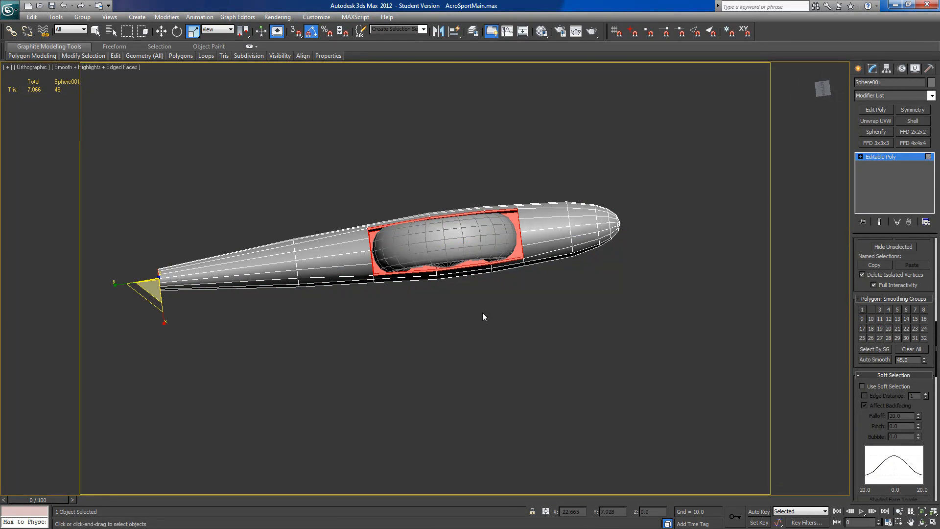
pyautogui.keyDown('alt'); pyautogui.moveTo(483, 313); pyautogui.dragTo(432, 328, button='middle'); pyautogui.keyUp('alt')
pyautogui.scroll(4, 424, 327)
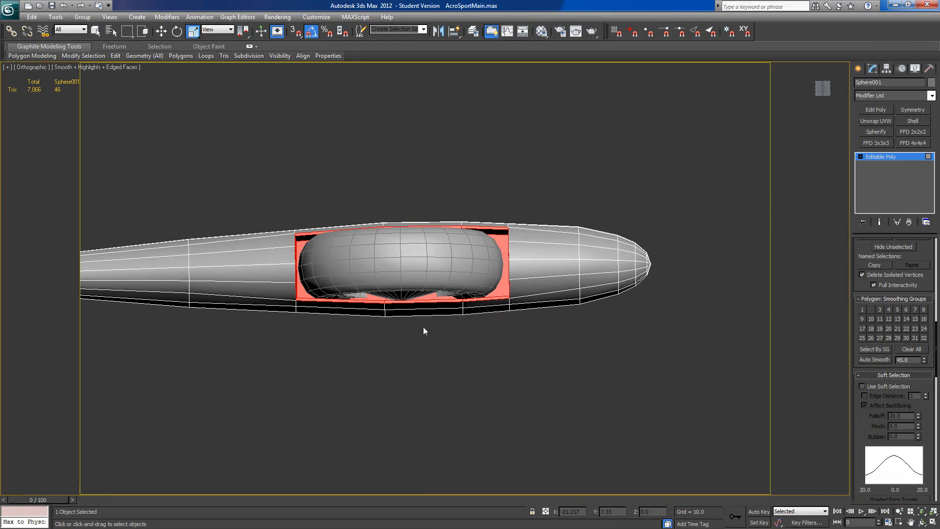
pyautogui.keyDown('alt'); pyautogui.moveTo(383, 280); pyautogui.dragTo(474, 318, button='middle'); pyautogui.keyUp('alt')
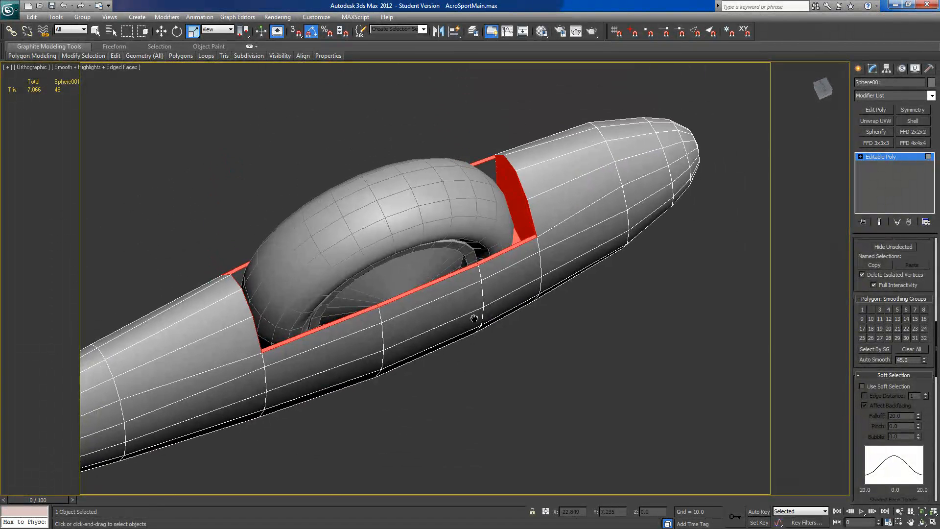
pyautogui.keyDown('alt'); pyautogui.click(458, 270); pyautogui.keyUp('alt')
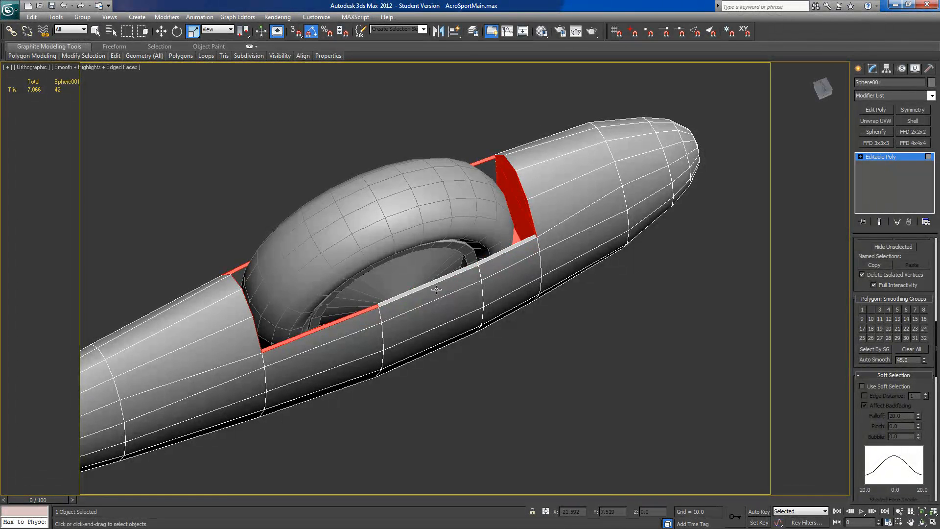
pyautogui.keyDown('alt'); pyautogui.click(368, 308); pyautogui.keyUp('alt')
pyautogui.keyDown('alt'); pyautogui.moveTo(368, 309); pyautogui.dragTo(409, 311, button='middle'); pyautogui.keyUp('alt')
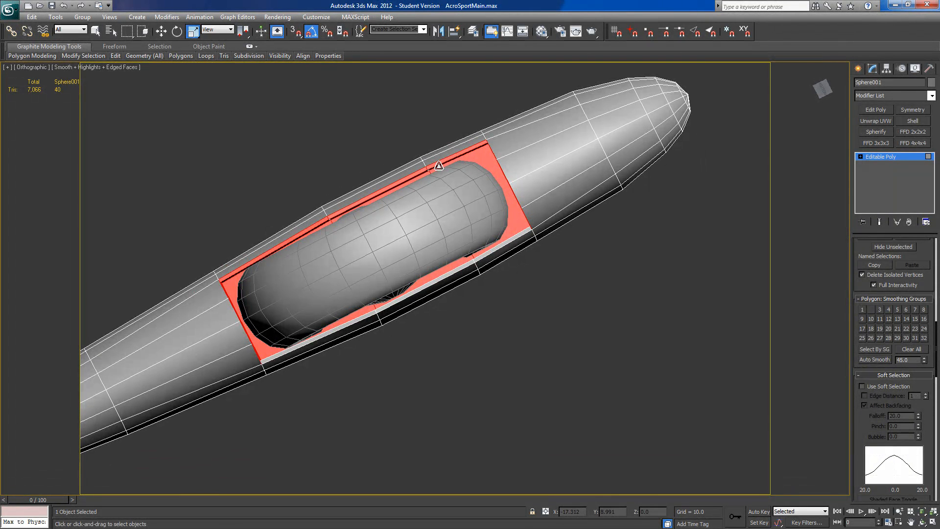
# Step: Deselect the rim strip on the opposite long side and the well's floor polygons, keeping the end walls selected
pyautogui.keyDown('alt'); pyautogui.click(408, 174); pyautogui.keyUp('alt')
pyautogui.keyDown('alt'); pyautogui.click(307, 229); pyautogui.keyUp('alt')
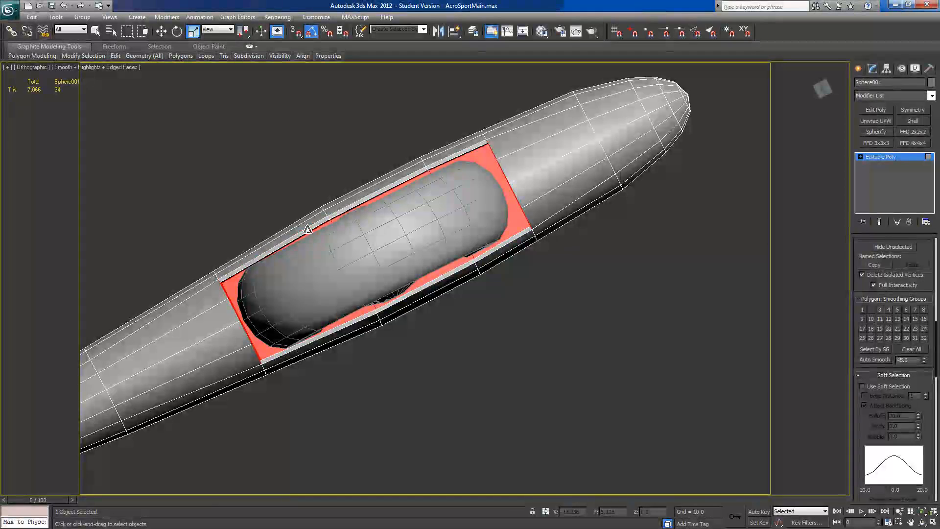
pyautogui.keyDown('alt'); pyautogui.click(260, 296); pyautogui.keyUp('alt')
pyautogui.keyDown('alt'); pyautogui.click(418, 211); pyautogui.keyUp('alt')
pyautogui.keyDown('alt'); pyautogui.click(453, 197); pyautogui.keyUp('alt')
pyautogui.keyDown('alt'); pyautogui.moveTo(454, 196); pyautogui.dragTo(462, 156, button='middle'); pyautogui.keyUp('alt')
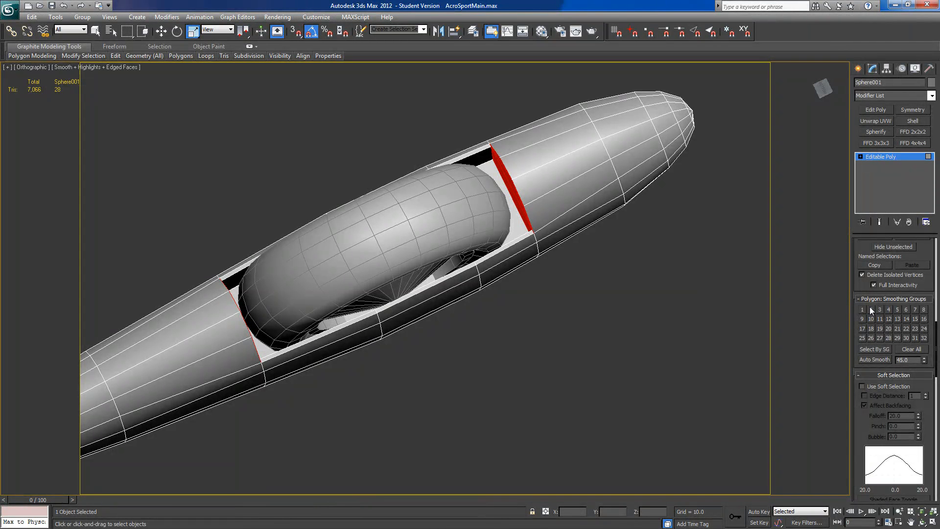
# Step: Assign the selected end walls to smoothing group 2 and select the well's floor polygons with the near rim strip
pyautogui.click(871, 309)
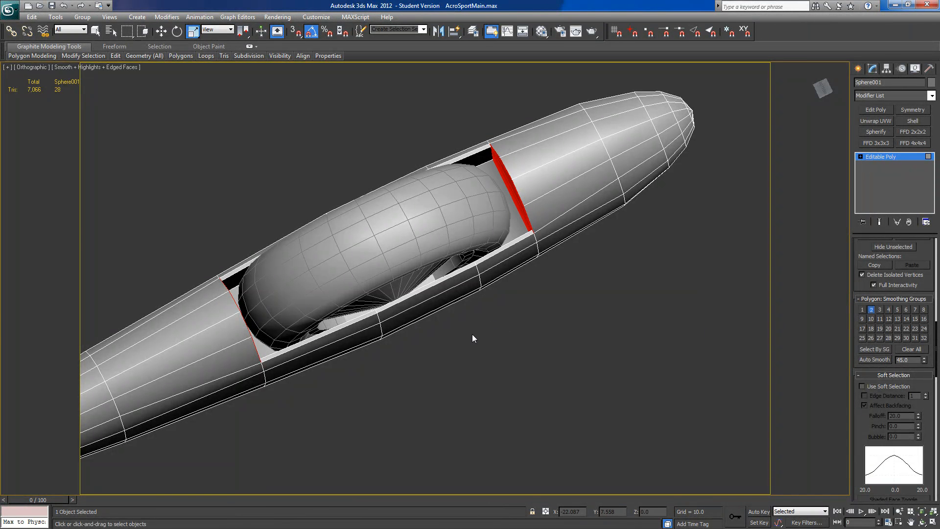
pyautogui.click(260, 336)
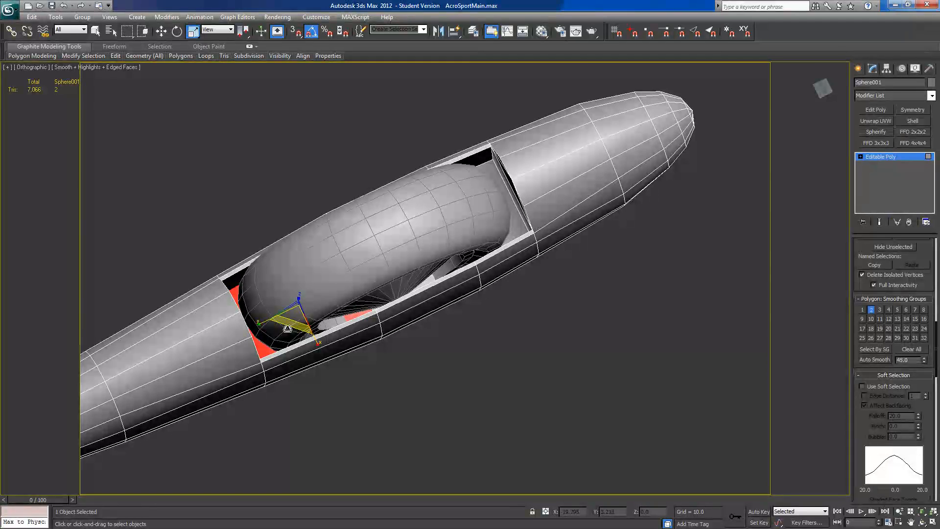
pyautogui.click(419, 284)
pyautogui.keyDown('ctrl'); pyautogui.click(507, 236); pyautogui.keyUp('ctrl')
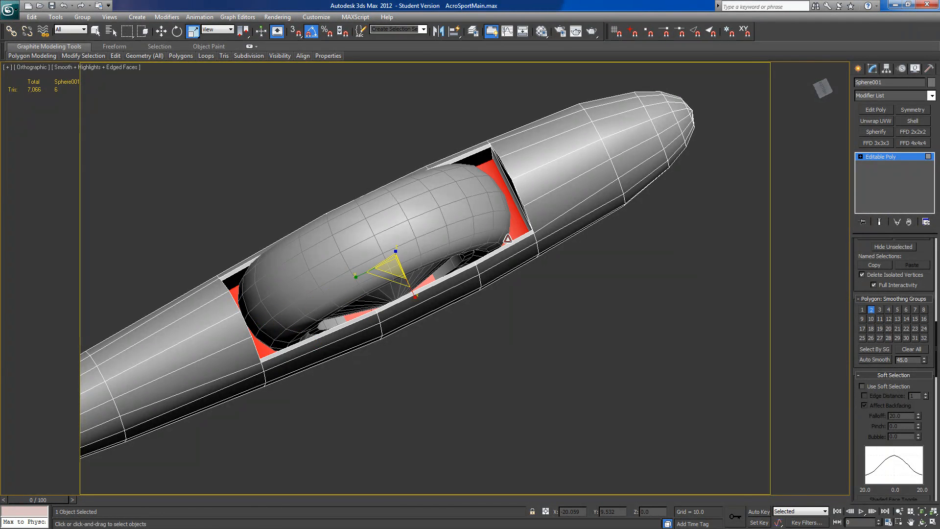
pyautogui.keyDown('ctrl'); pyautogui.click(509, 246); pyautogui.keyUp('ctrl')
pyautogui.keyDown('ctrl'); pyautogui.click(458, 271); pyautogui.keyUp('ctrl')
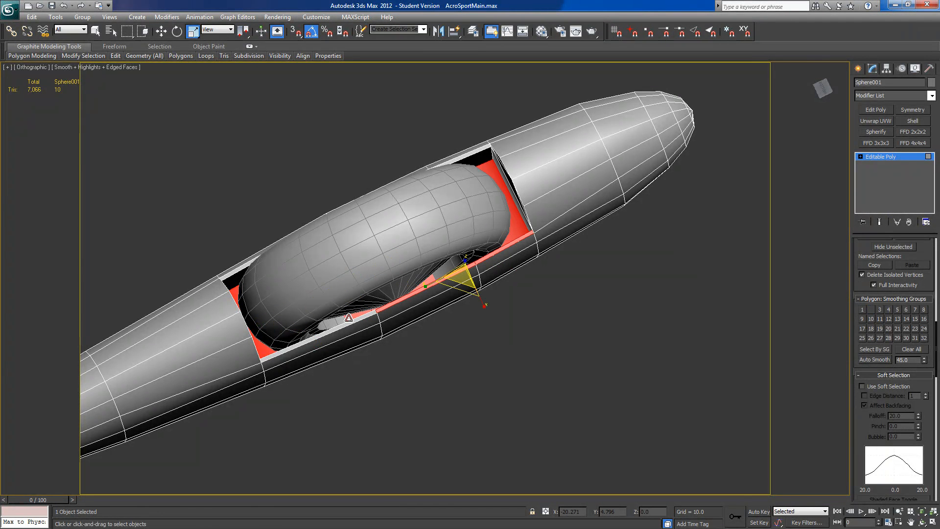
# Step: Add the rim strip on the opposite long side to the selection and clear all smoothing groups from the selected polygons
pyautogui.keyDown('ctrl'); pyautogui.click(248, 265); pyautogui.keyUp('ctrl')
pyautogui.keyDown('alt'); pyautogui.moveTo(248, 266); pyautogui.dragTo(381, 215, button='middle'); pyautogui.keyUp('alt')
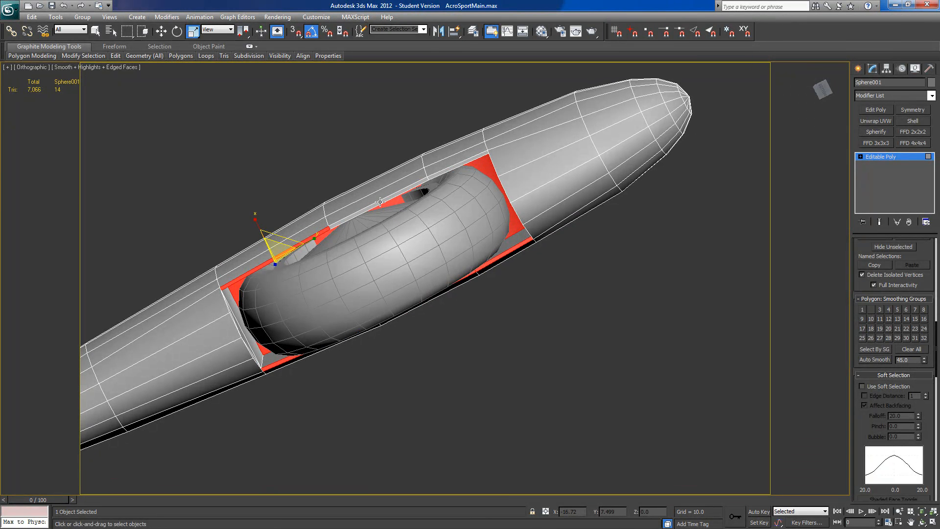
pyautogui.keyDown('ctrl'); pyautogui.click(380, 202); pyautogui.keyUp('ctrl')
pyautogui.keyDown('ctrl'); pyautogui.click(443, 169); pyautogui.keyUp('ctrl')
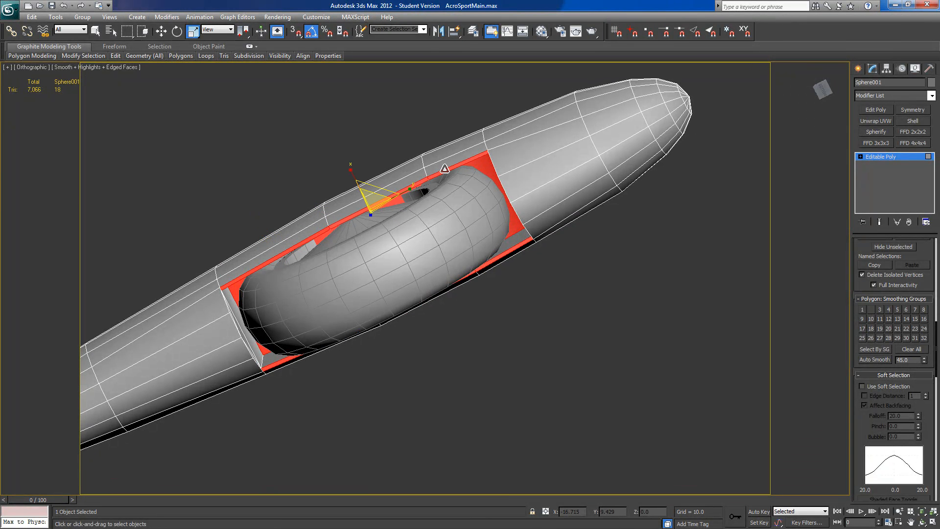
pyautogui.click(912, 351)
# Step: Deselect the wheel pant's polygons and bring back all hidden aircraft parts and plan planes
pyautogui.click(577, 303)
pyautogui.keyDown('alt'); pyautogui.moveTo(577, 304); pyautogui.dragTo(428, 378, button='middle'); pyautogui.keyUp('alt')
pyautogui.scroll(-4, 447, 390)
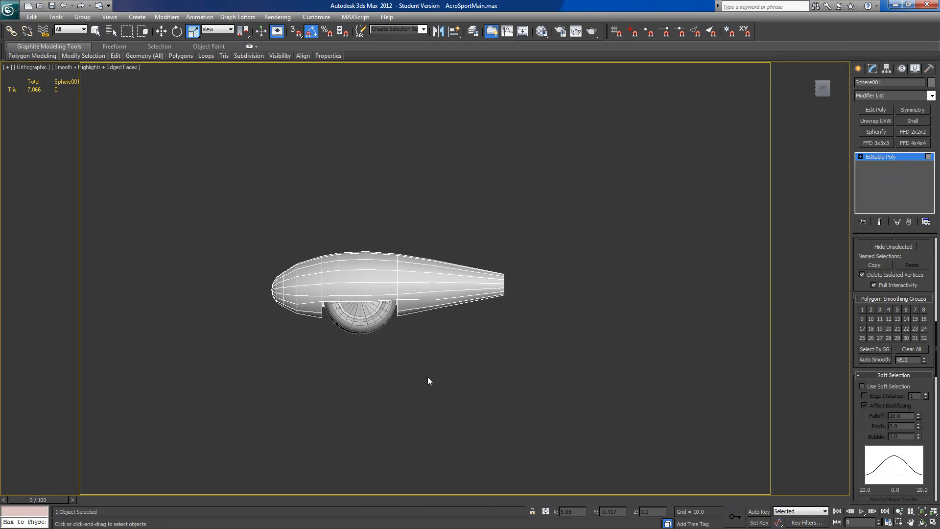
pyautogui.rightClick(469, 338)
pyautogui.click(493, 296)
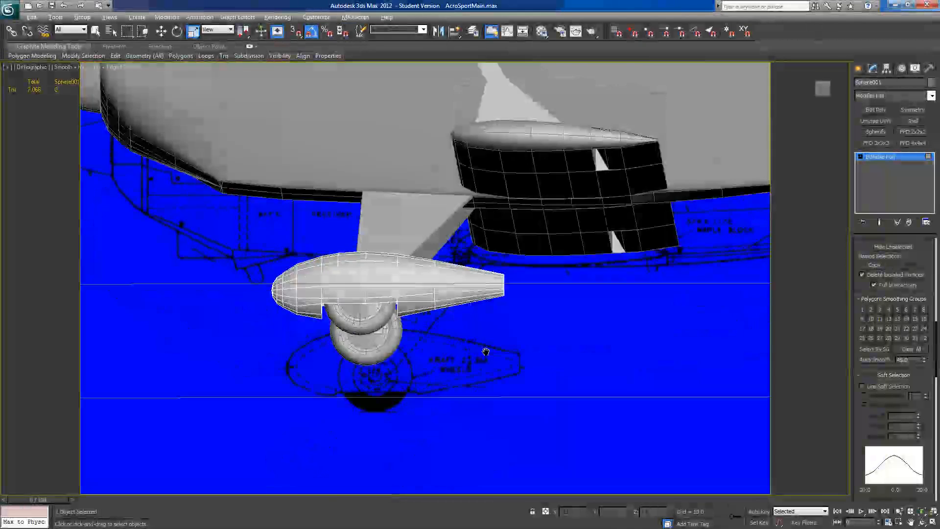
# Step: Mirror the wheel pant as a copy across X about the working pivot, and turn off the working pivot
pyautogui.keyDown('alt'); pyautogui.moveTo(484, 351); pyautogui.dragTo(487, 353, button='middle'); pyautogui.keyUp('alt')
pyautogui.keyDown('alt'); pyautogui.moveTo(427, 360); pyautogui.dragTo(617, 368, button='middle'); pyautogui.keyUp('alt')
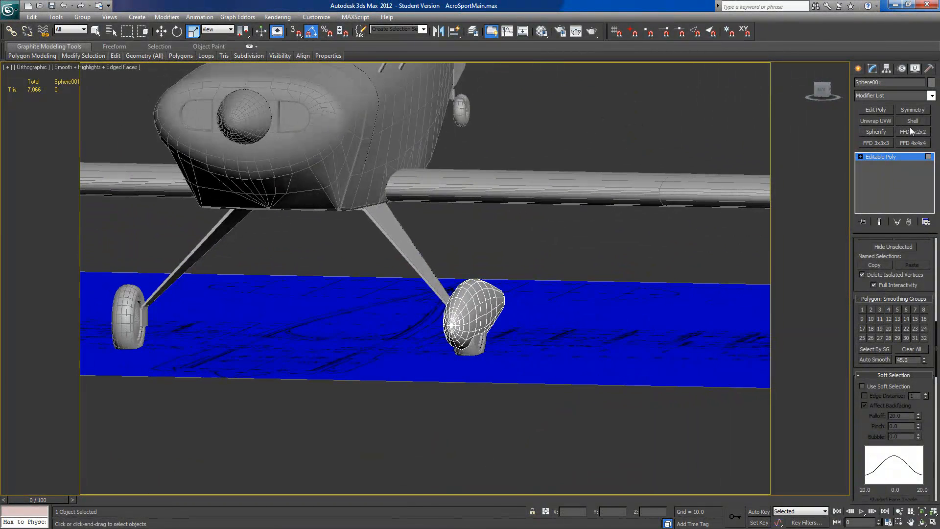
pyautogui.keyDown('alt'); pyautogui.moveTo(537, 309); pyautogui.dragTo(456, 348, button='middle'); pyautogui.keyUp('alt')
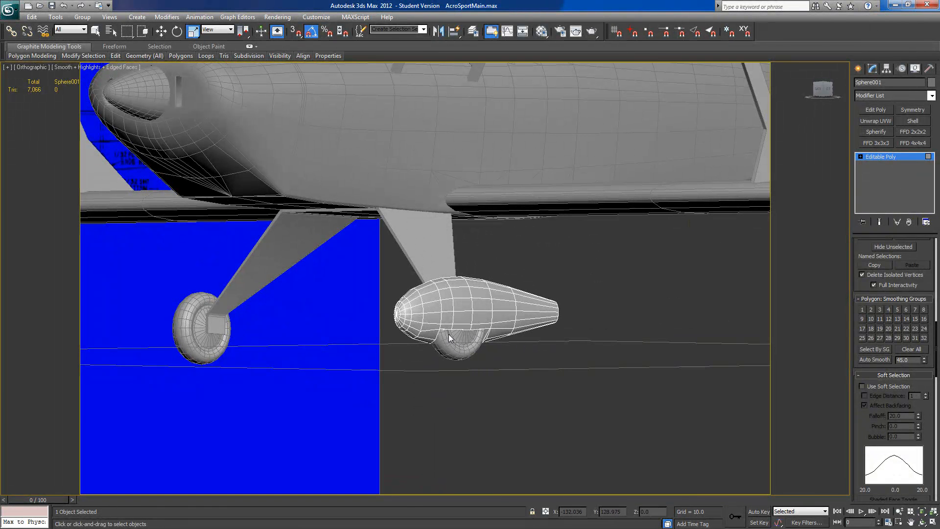
pyautogui.scroll(-3, 590, 334)
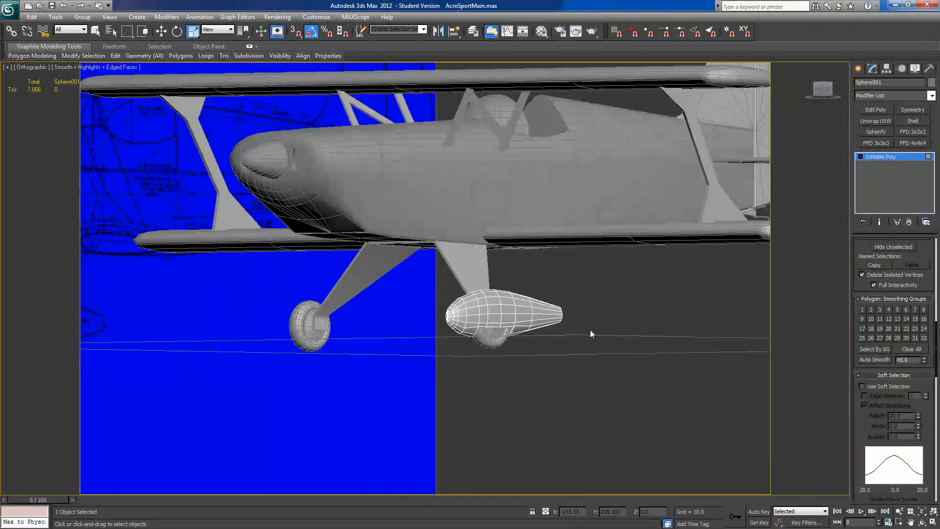
pyautogui.keyDown('alt'); pyautogui.moveTo(590, 331); pyautogui.dragTo(605, 328, button='middle'); pyautogui.keyUp('alt')
pyautogui.click(887, 68)
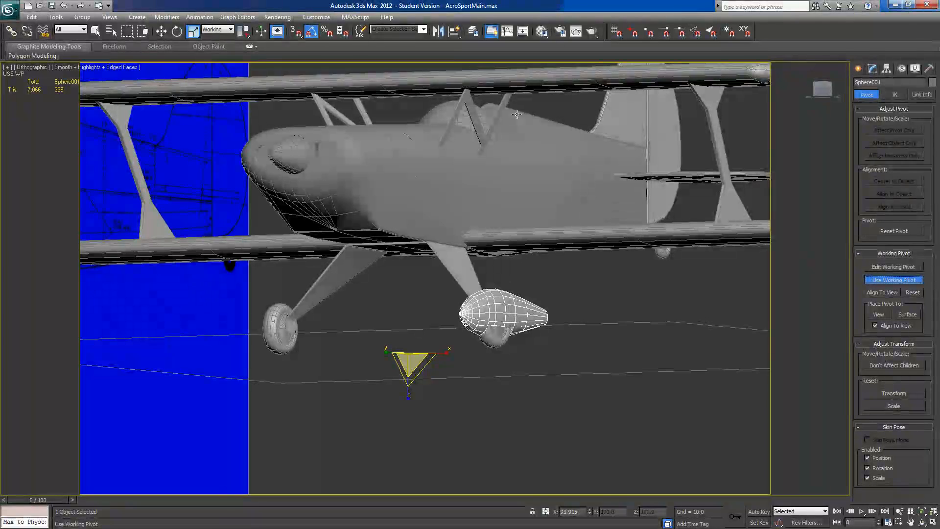
pyautogui.click(439, 31)
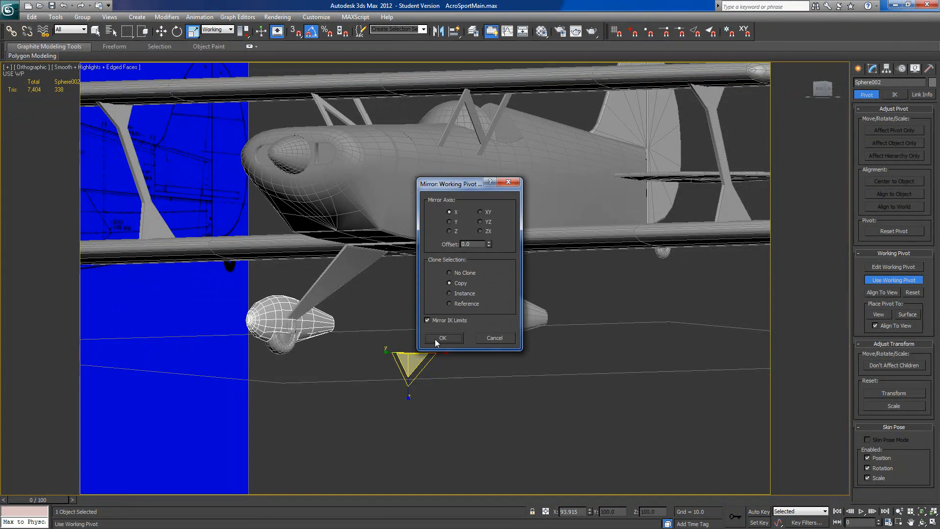
pyautogui.click(437, 338)
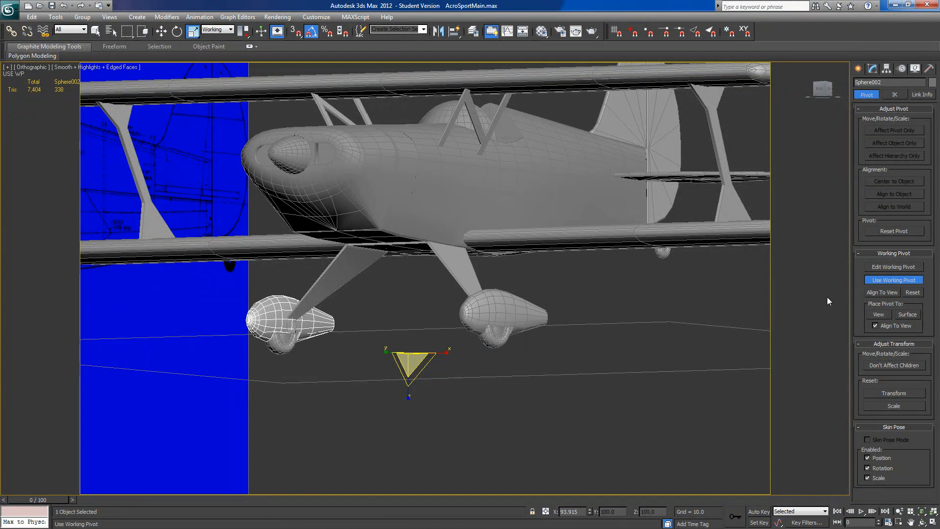
pyautogui.click(868, 280)
# Step: Check the mirrored wheel pant on the opposite landing gear leg and save the scene
pyautogui.keyDown('alt'); pyautogui.moveTo(680, 312); pyautogui.dragTo(615, 322, button='middle'); pyautogui.keyUp('alt')
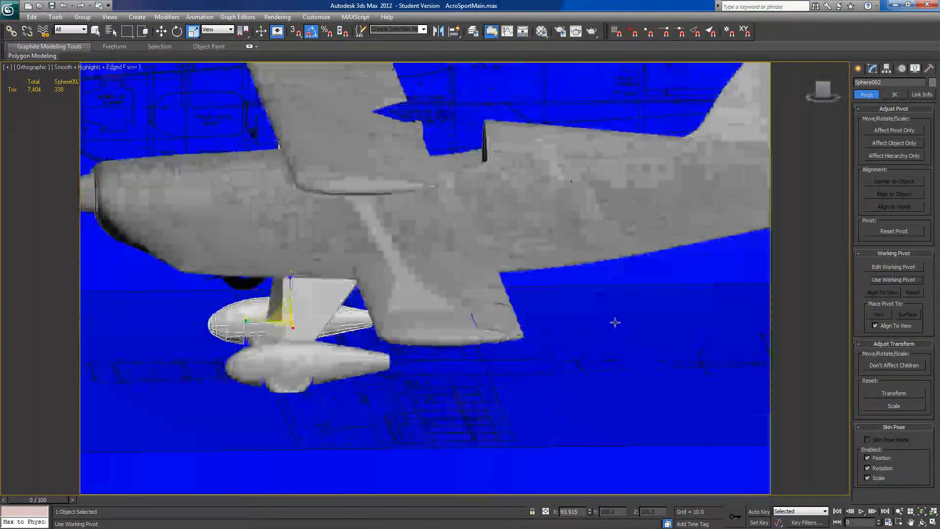
pyautogui.scroll(-5, 567, 356)
pyautogui.keyDown('alt'); pyautogui.moveTo(566, 357); pyautogui.dragTo(457, 360, button='middle'); pyautogui.keyUp('alt')
pyautogui.scroll(-3, 558, 348)
pyautogui.scroll(5, 560, 350)
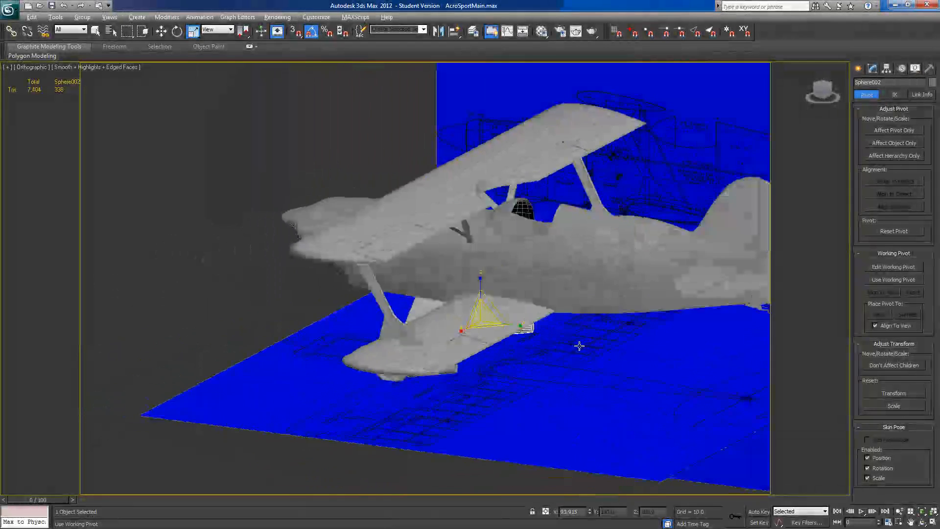
pyautogui.keyDown('alt'); pyautogui.moveTo(579, 345); pyautogui.dragTo(597, 336, button='middle'); pyautogui.keyUp('alt')
pyautogui.scroll(-3, 440, 363)
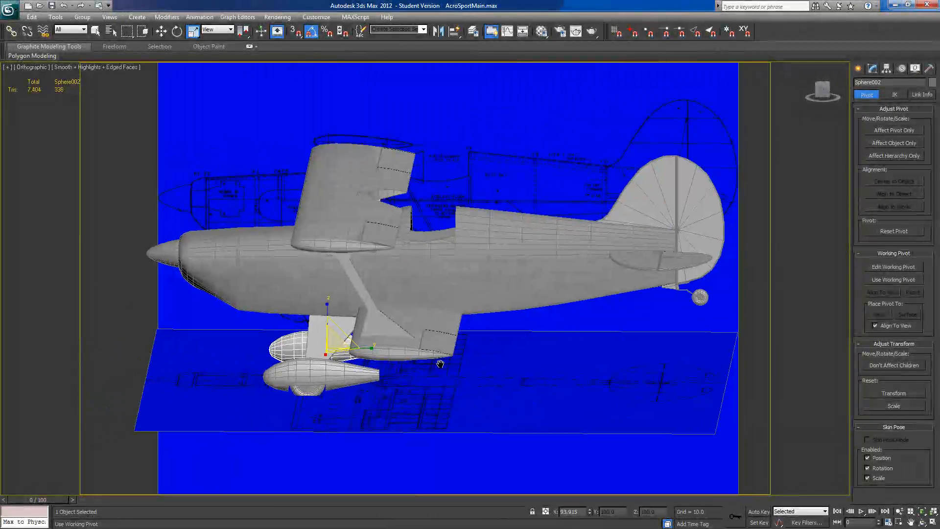
pyautogui.click(11, 10)
pyautogui.click(39, 95)
# Step: Switch to a perspective view and examine the whole biplane with both wheel pants from the front, rear, side and below
pyautogui.keyDown('alt'); pyautogui.moveTo(469, 255); pyautogui.dragTo(536, 285, button='middle'); pyautogui.keyUp('alt')
pyautogui.press('p')
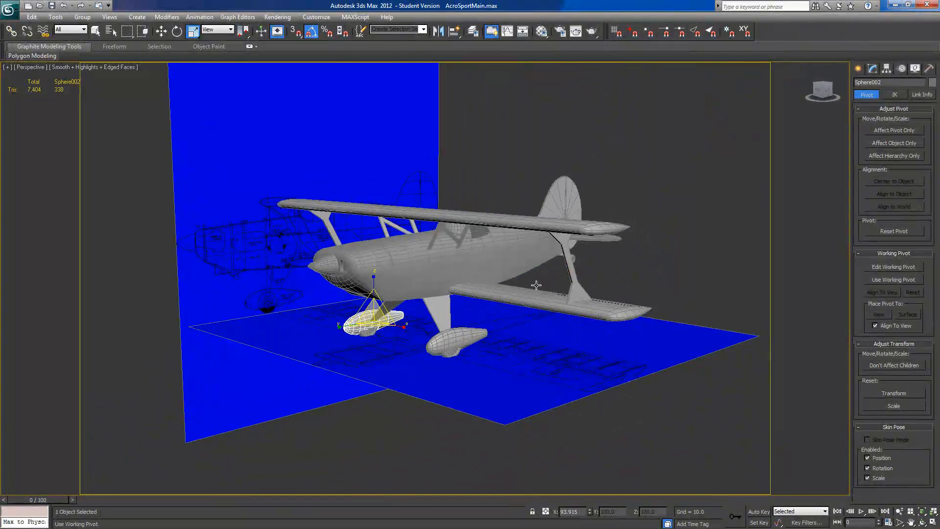
pyautogui.scroll(4, 489, 293)
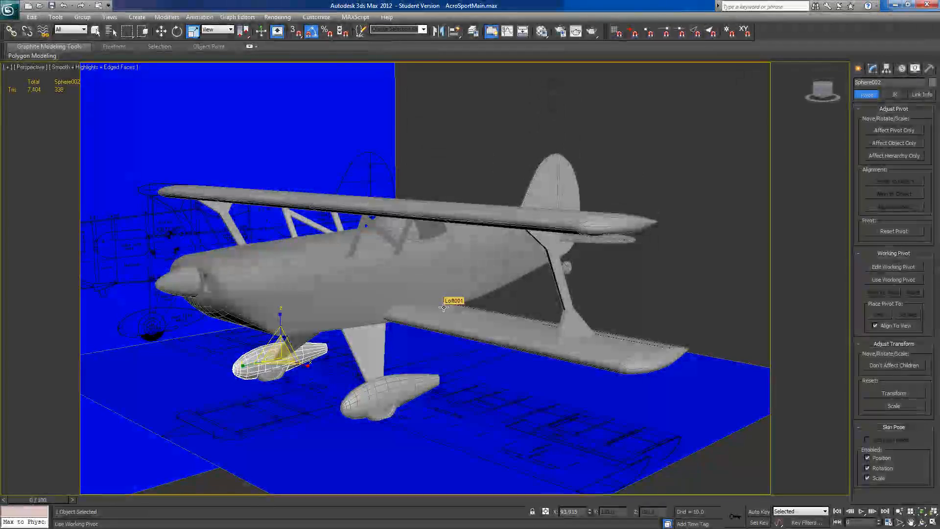
pyautogui.keyDown('alt'); pyautogui.moveTo(456, 330); pyautogui.dragTo(546, 291, button='middle'); pyautogui.keyUp('alt')
pyautogui.scroll(-3, 548, 286)
pyautogui.moveTo(488, 311)
pyautogui.keyDown('alt'); pyautogui.mouseDown(button='middle')
pyautogui.moveTo(453, 342)
pyautogui.moveTo(480, 310)
pyautogui.mouseUp(button='middle'); pyautogui.keyUp('alt')
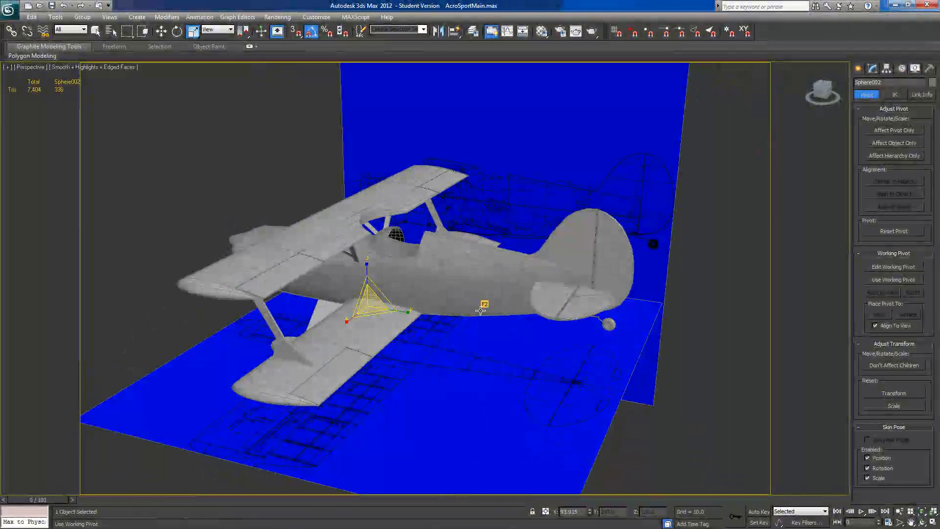
pyautogui.scroll(5, 470, 347)
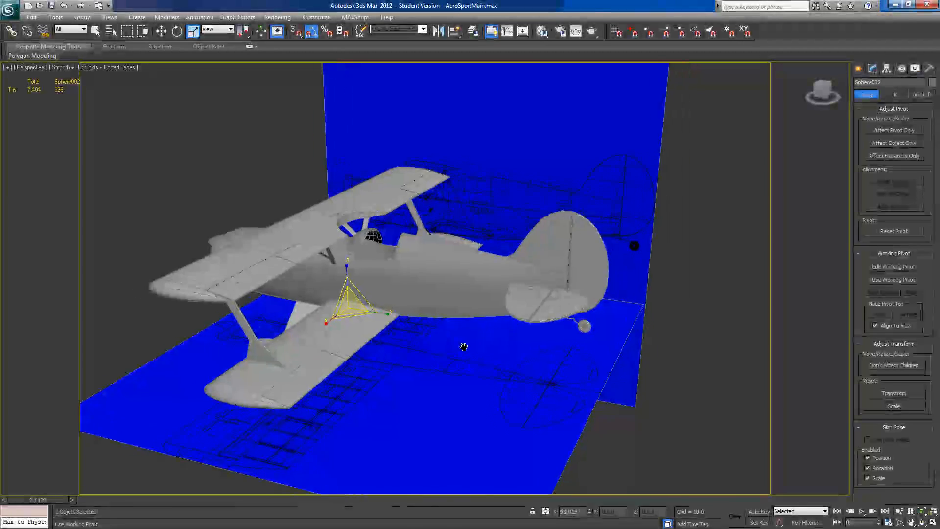
pyautogui.scroll(-5, 517, 342)
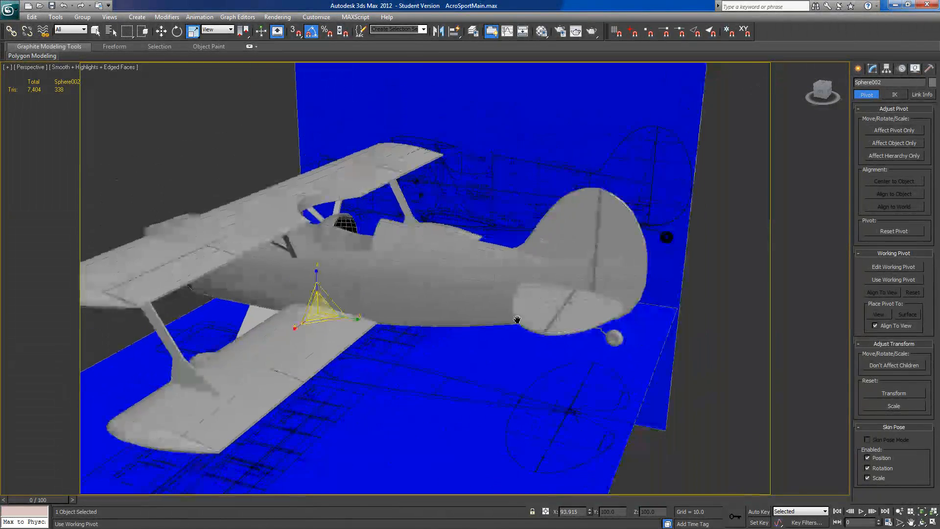
pyautogui.keyDown('alt'); pyautogui.moveTo(505, 335); pyautogui.dragTo(529, 306, button='middle'); pyautogui.keyUp('alt')
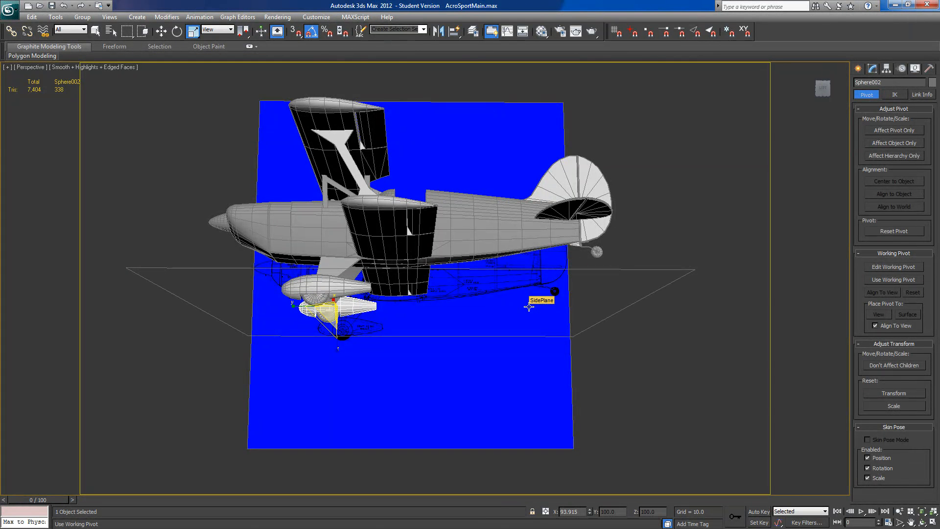
pyautogui.keyDown('alt'); pyautogui.moveTo(518, 348); pyautogui.dragTo(446, 394, button='middle'); pyautogui.keyUp('alt')
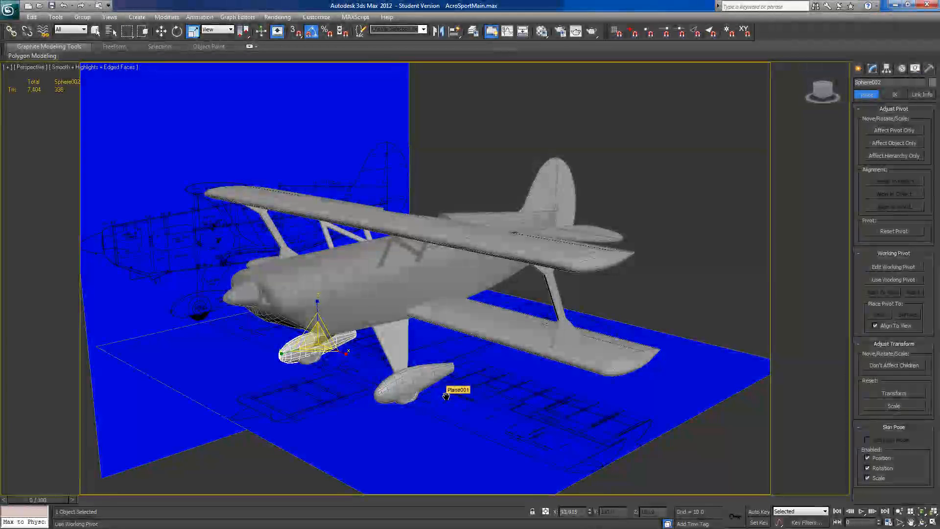